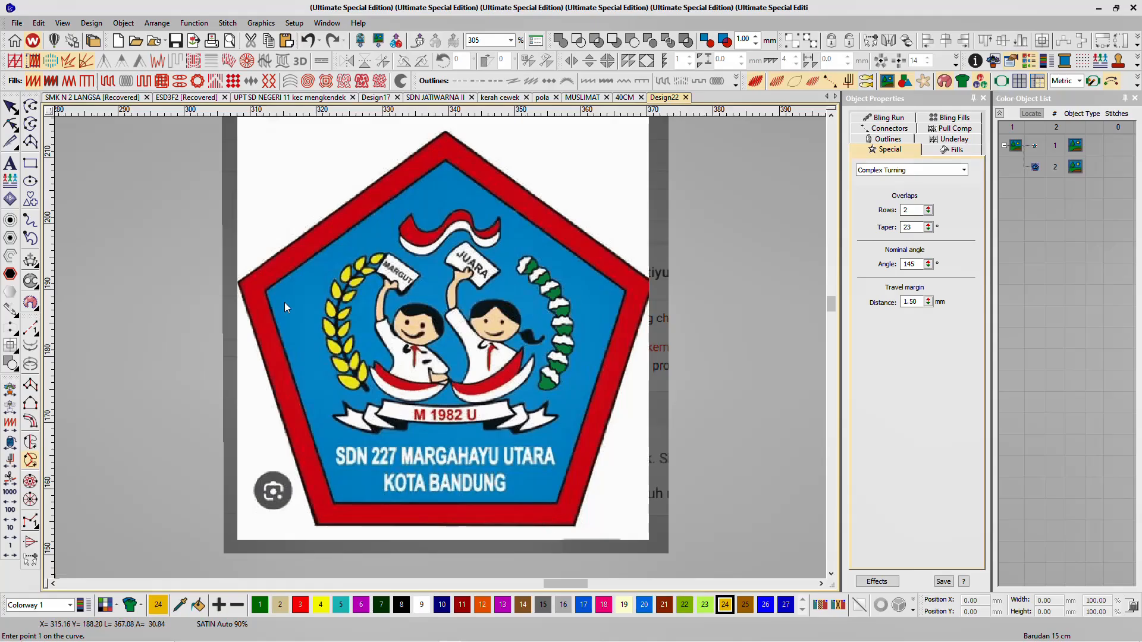
Step: Examine the pentagon school emblem bitmap, including the wheat wreath and the figures inside it
scroll(460, 414, "up", 1)
scroll(440, 347, "down", 2)
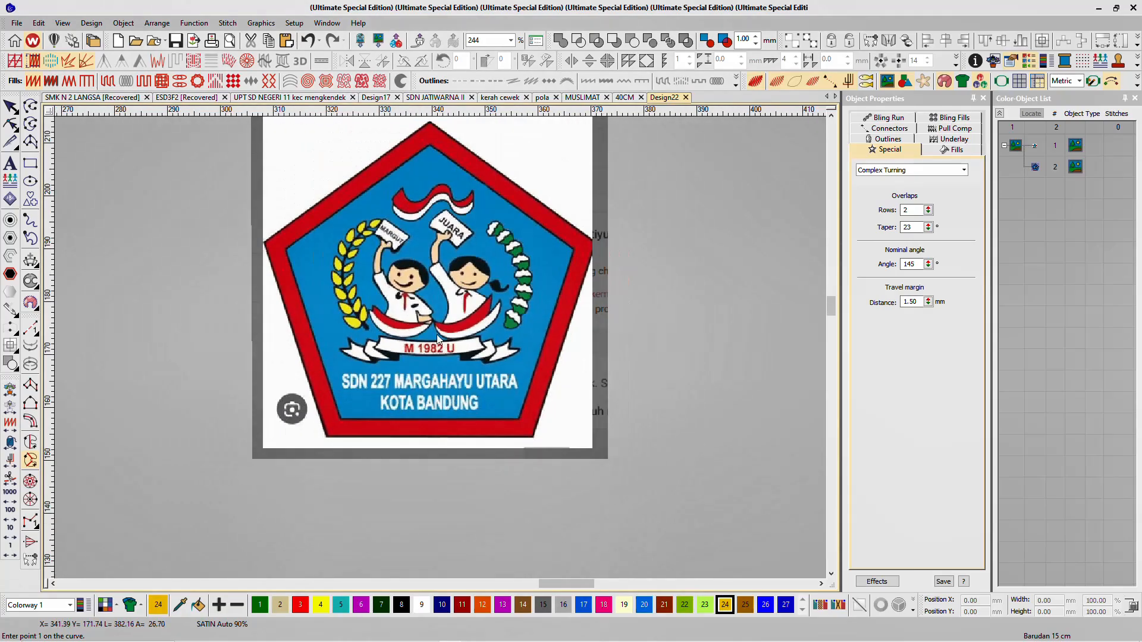
scroll(426, 287, "up", 1)
scroll(440, 348, "down", 2)
scroll(405, 381, "up", 2)
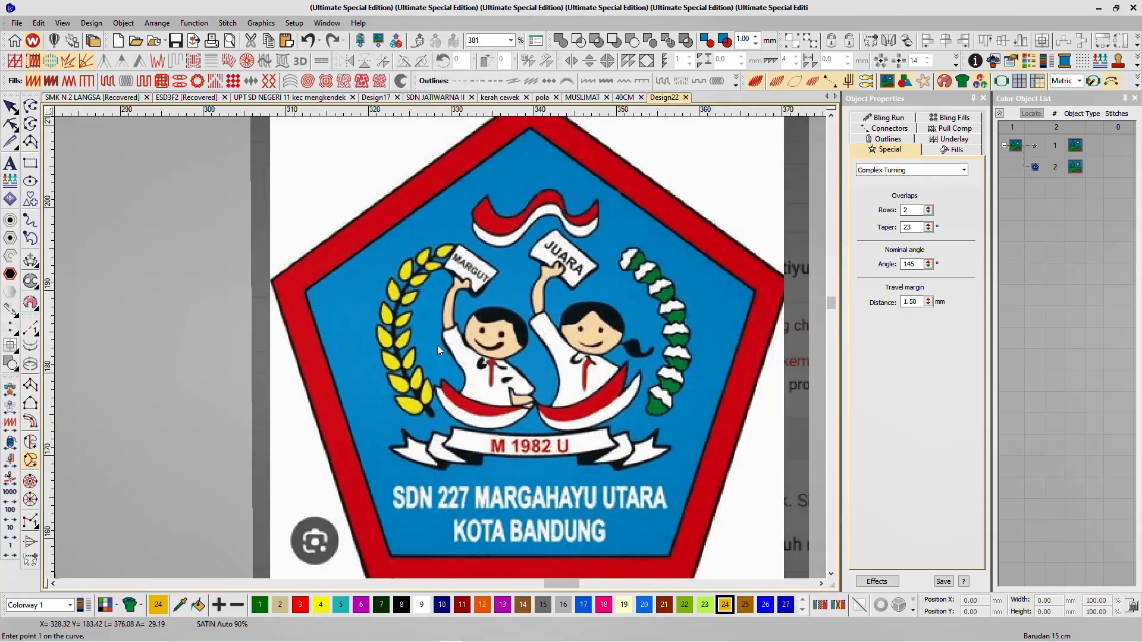
scroll(437, 345, "up", 2)
scroll(584, 488, "down", 1)
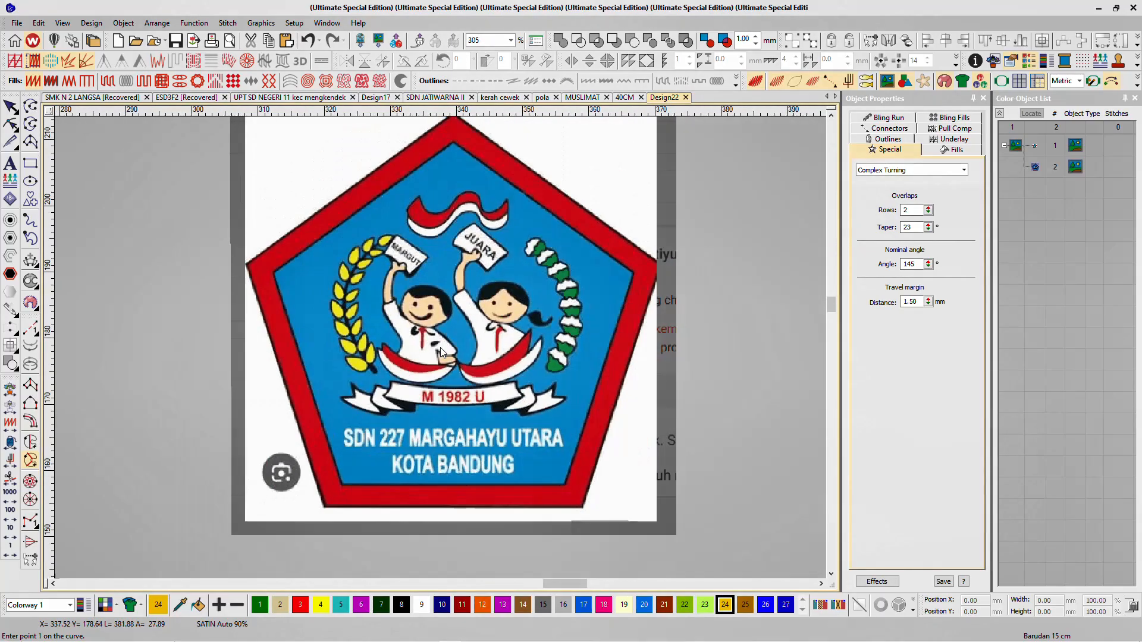
scroll(476, 452, "up", 1)
scroll(357, 440, "down", 3)
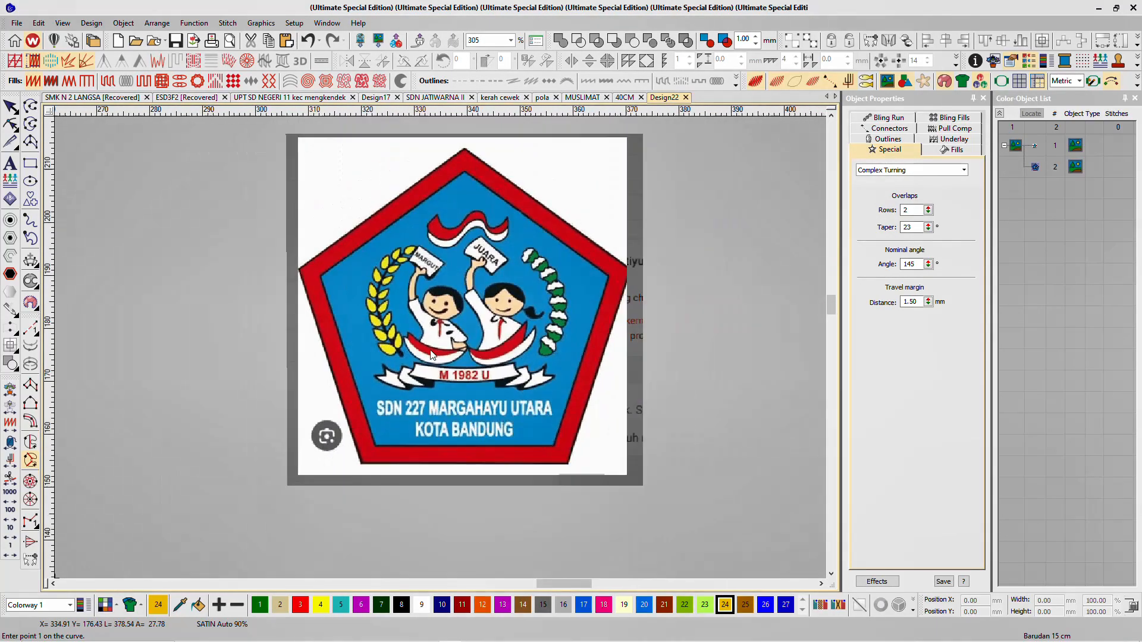
Step: Outline the lowest outer yellow leaf of the wheat wreath with the Complex Turning tool in thread color 24
left_click(31, 460)
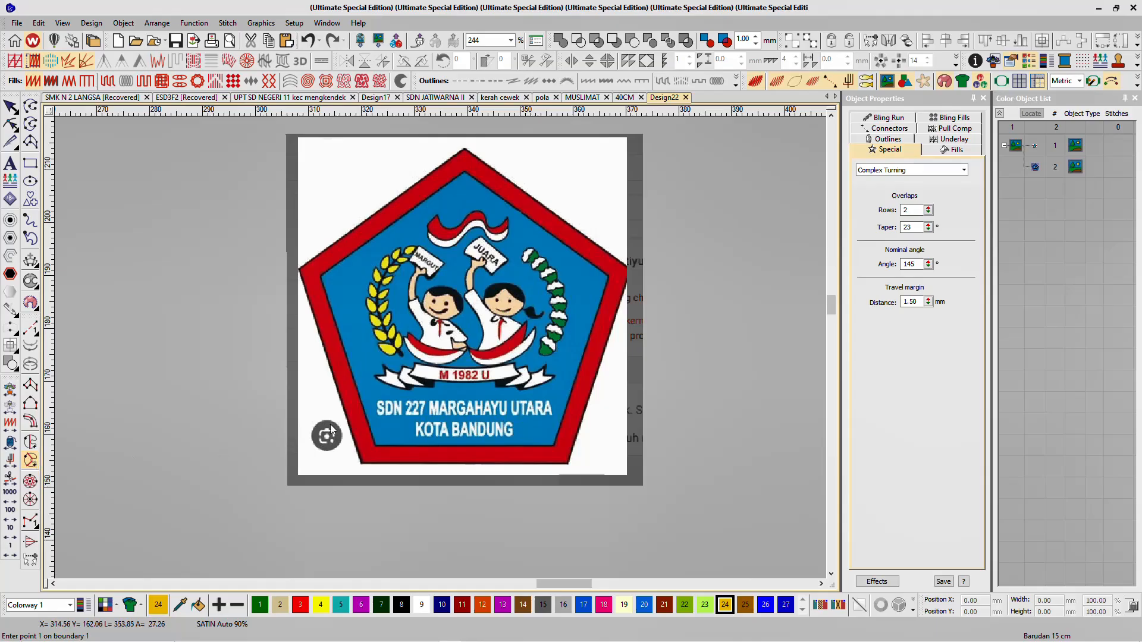
scroll(441, 348, "up", 2)
scroll(520, 402, "down", 1)
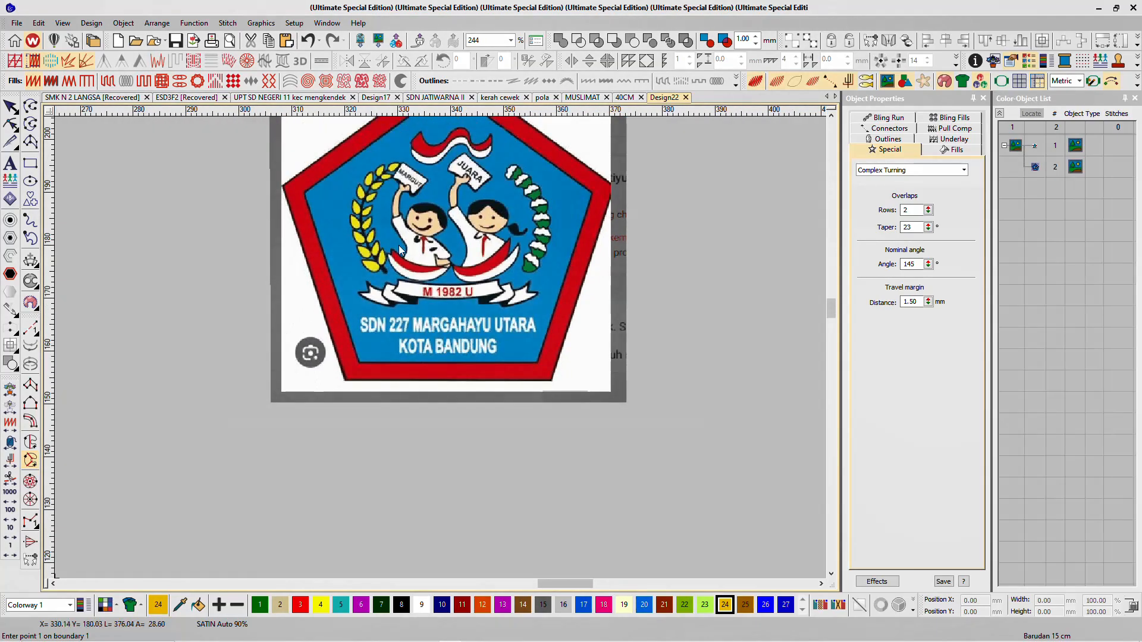
scroll(439, 389, "up", 4)
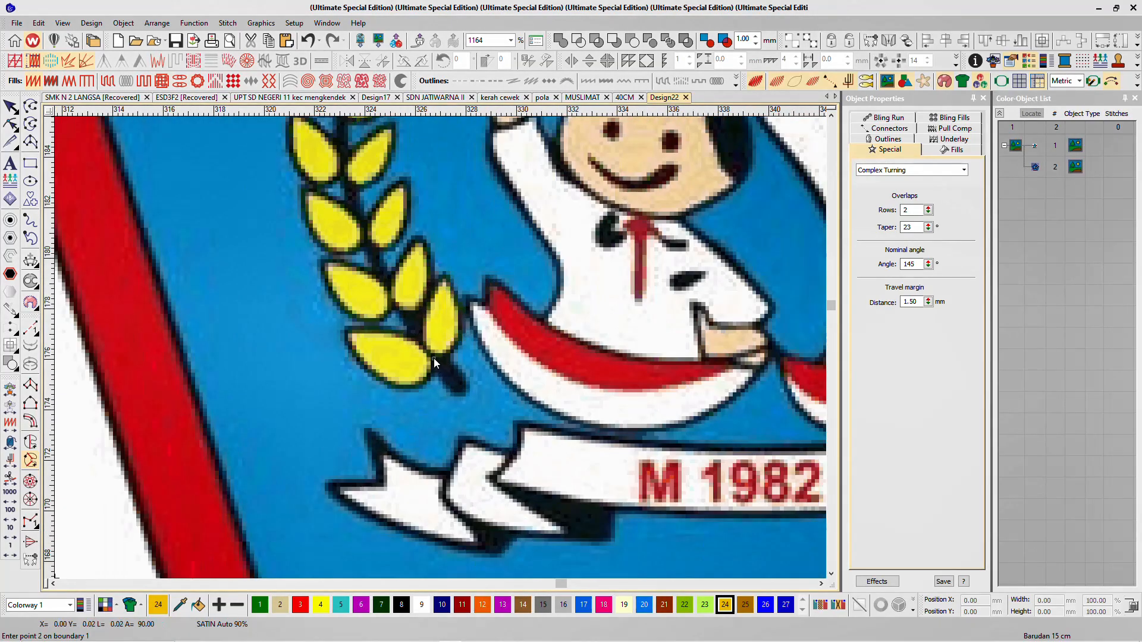
left_click(402, 337)
left_click(349, 333)
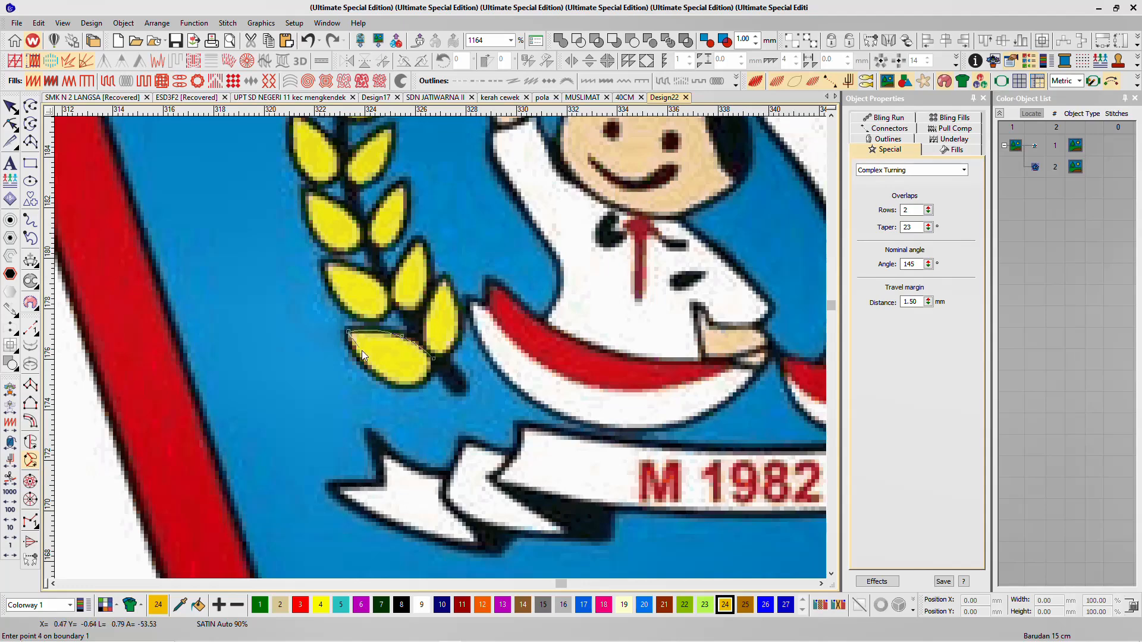
left_click(394, 383)
left_click(434, 374)
key("Return")
key("Return")
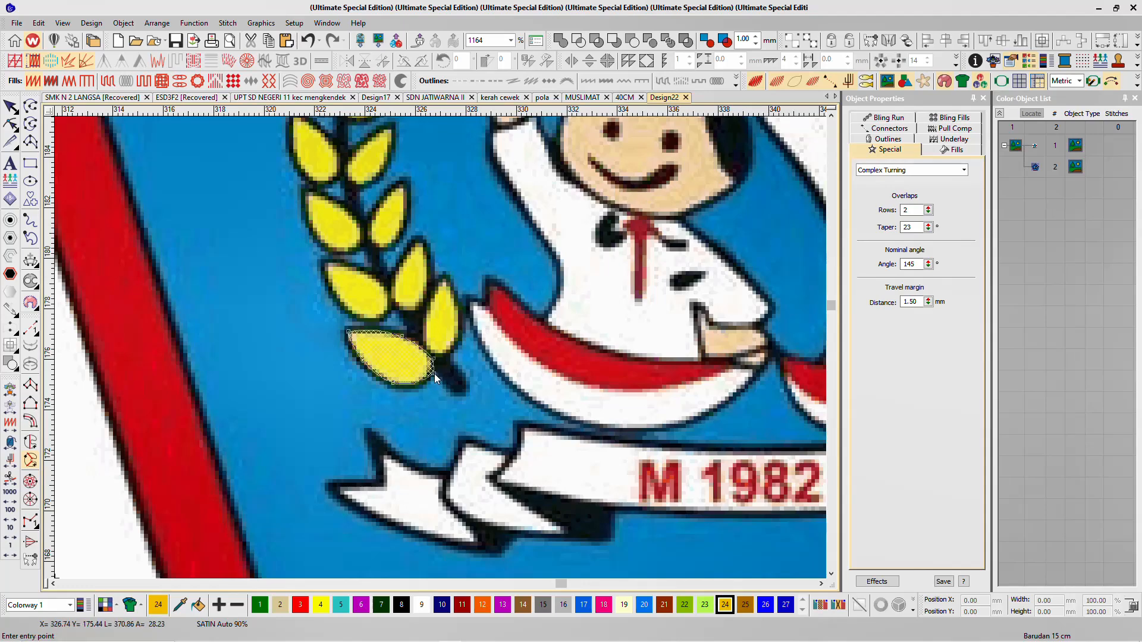
Step: Accept the leaf's default entry and exit points and define two stitch-angle lines across it to generate the satin fill
key("Return")
key("Return")
left_click(346, 360)
left_click(374, 316)
left_click(420, 324)
left_click(434, 384)
key("Return")
scroll(434, 380, "down", 5)
scroll(448, 341, "down", 2)
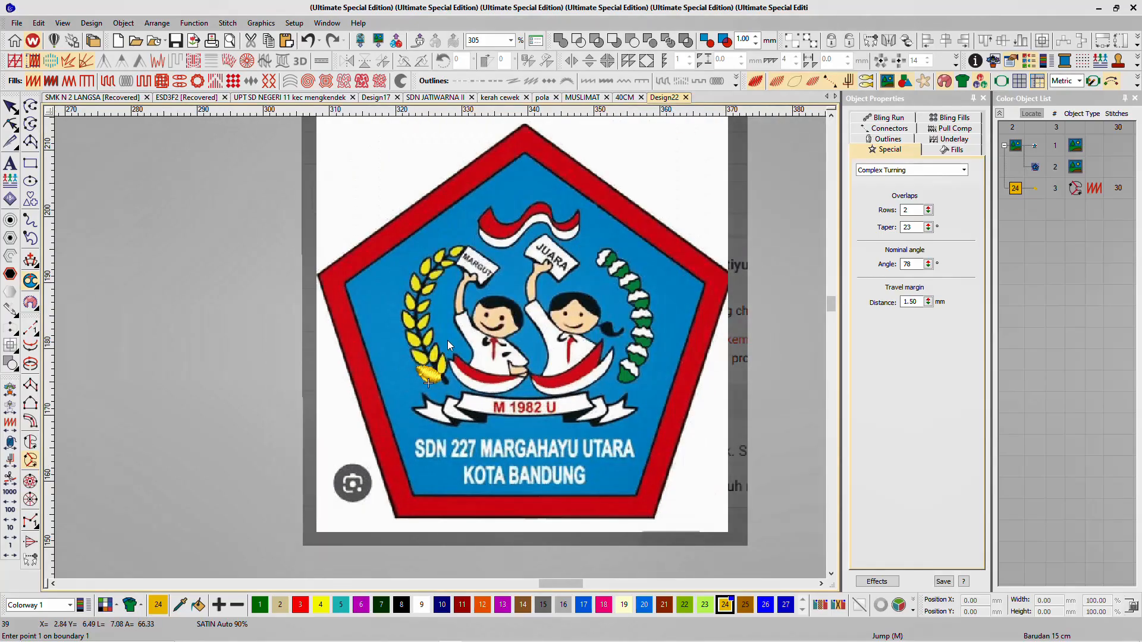
scroll(416, 227, "up", 4)
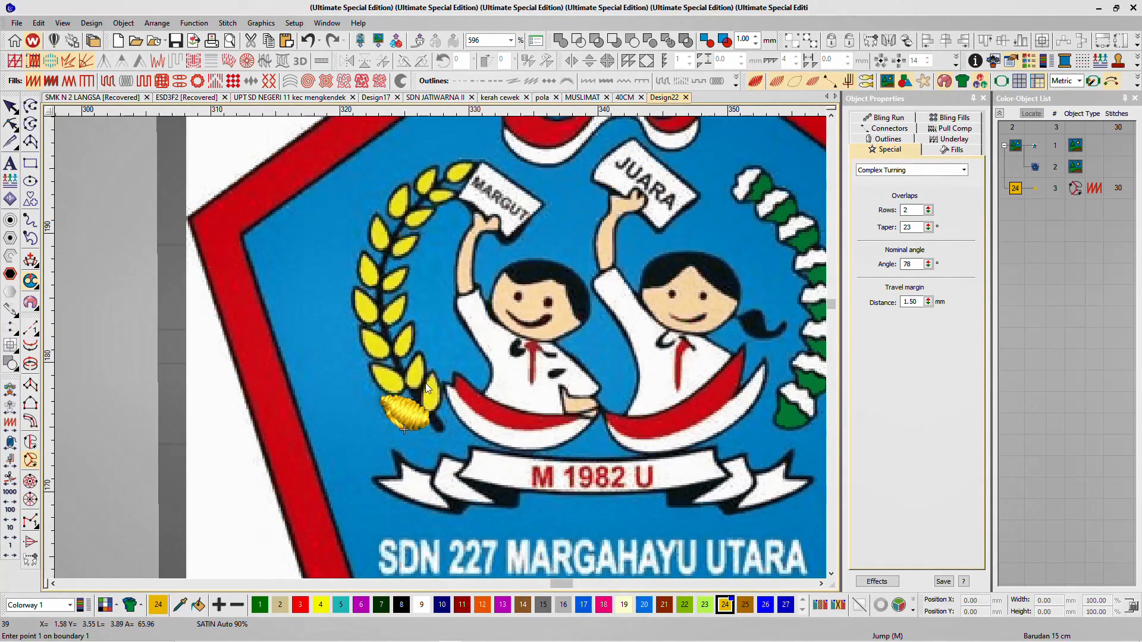
scroll(410, 402, "up", 5)
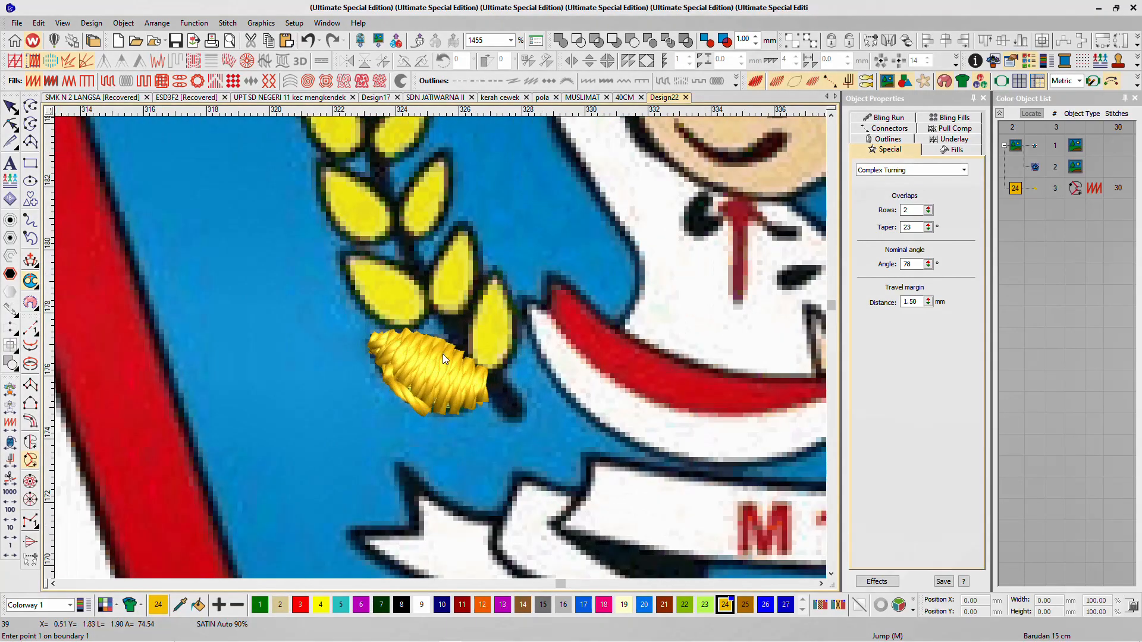
key("Escape")
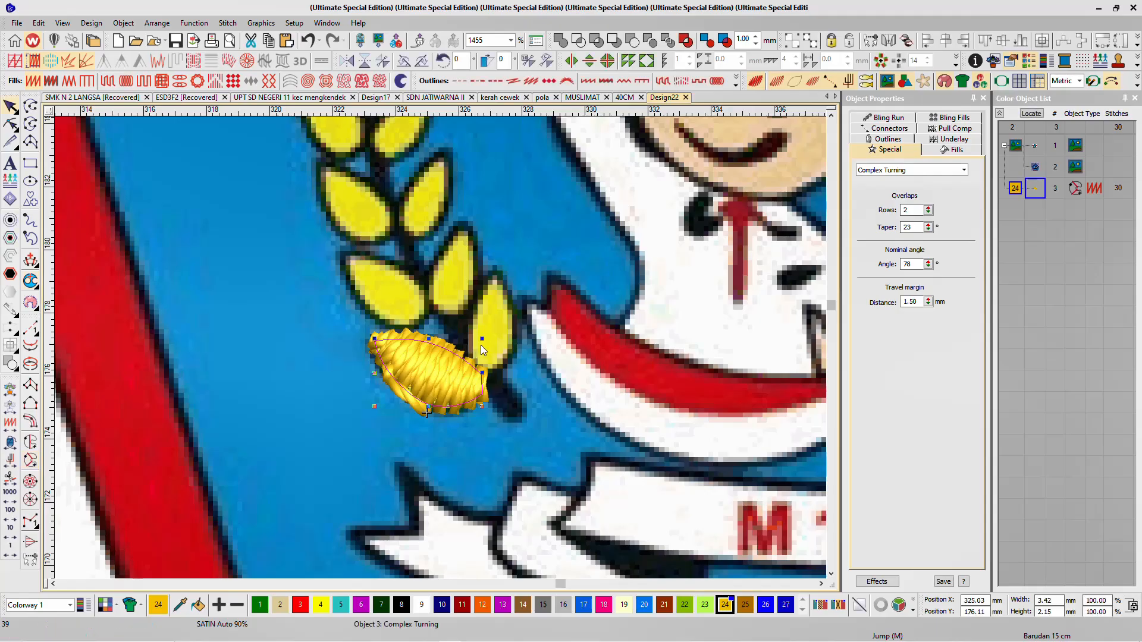
left_click_drag(459, 370, 408, 287)
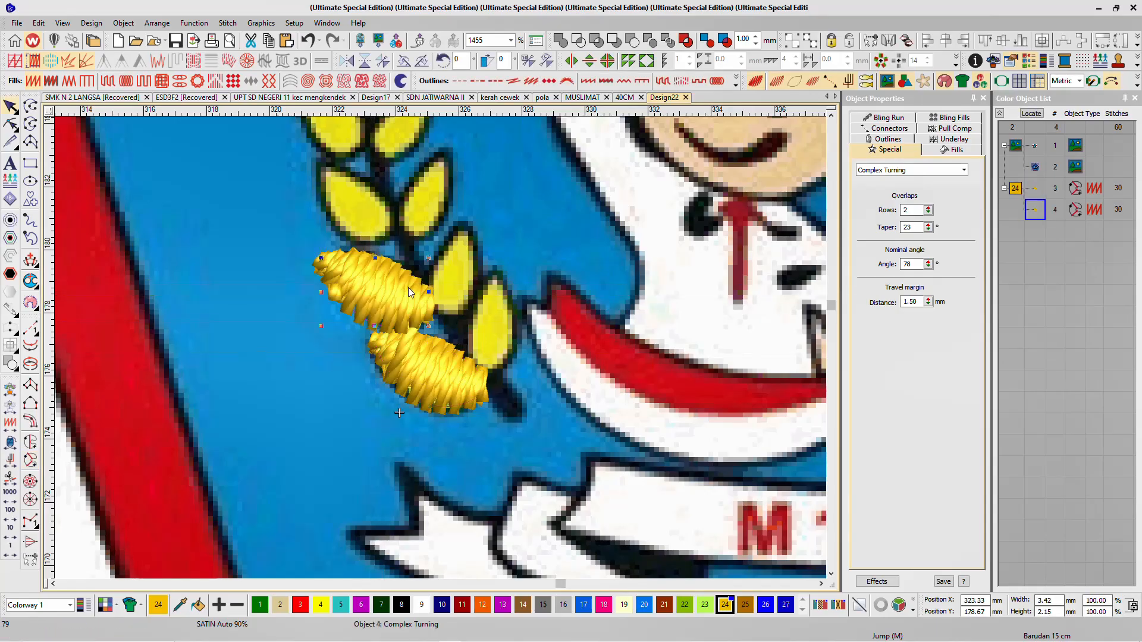
scroll(408, 287, "up", 2)
key("Delete")
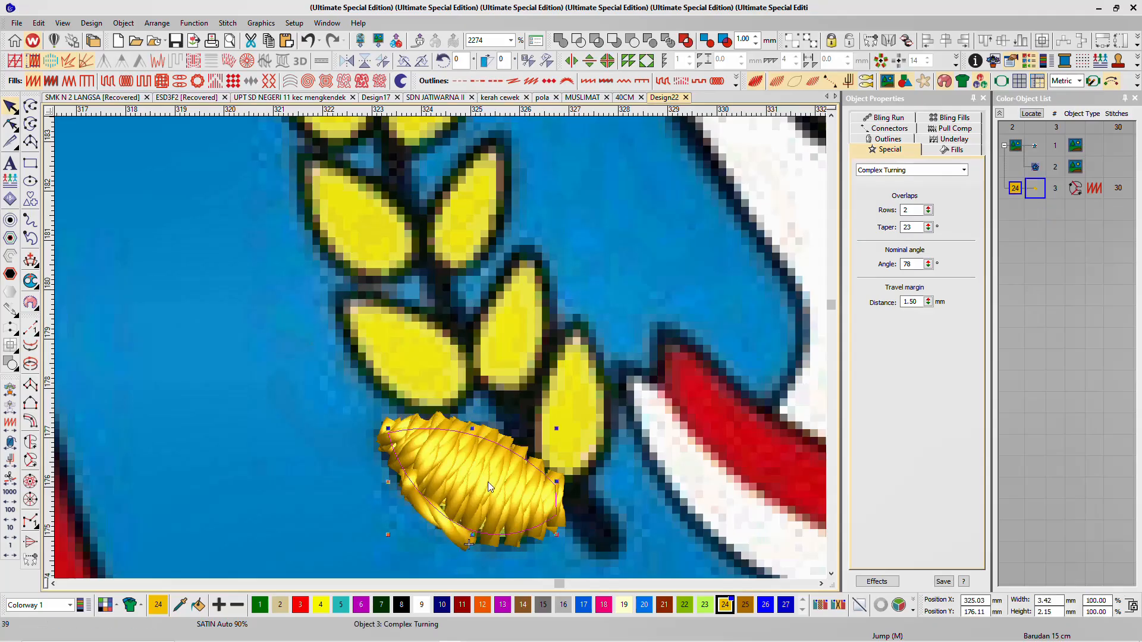
Step: Place a duplicate of the stitched leaf just above the original and mirror it horizontally
key("ctrl+z")
scroll(486, 544, "down", 7)
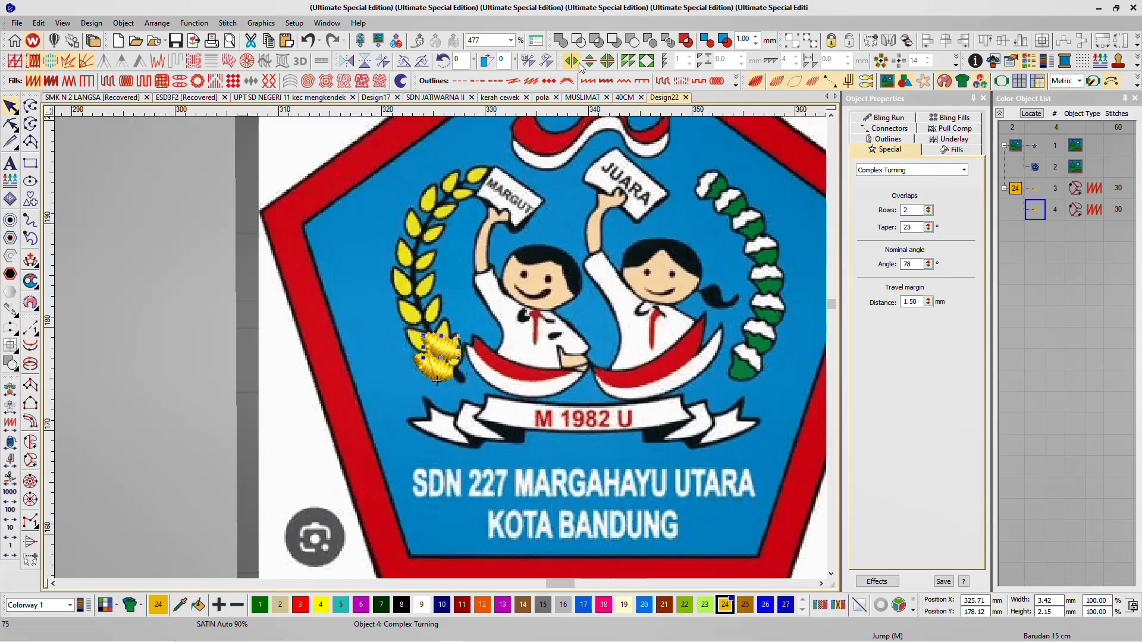
scroll(440, 347, "up", 1)
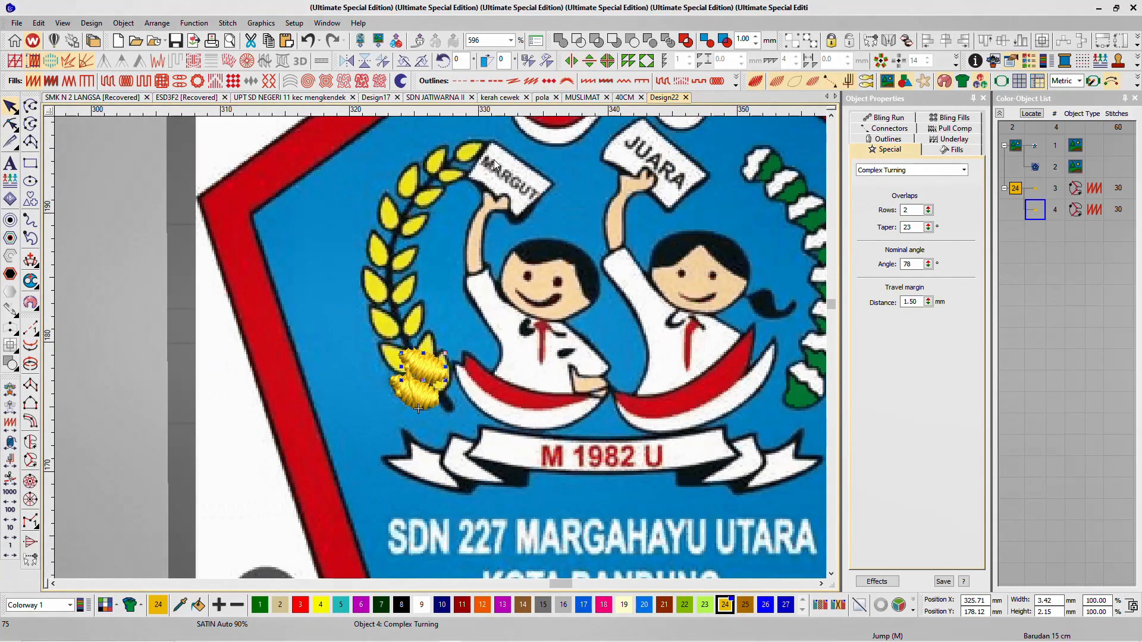
scroll(644, 127, "up", 1)
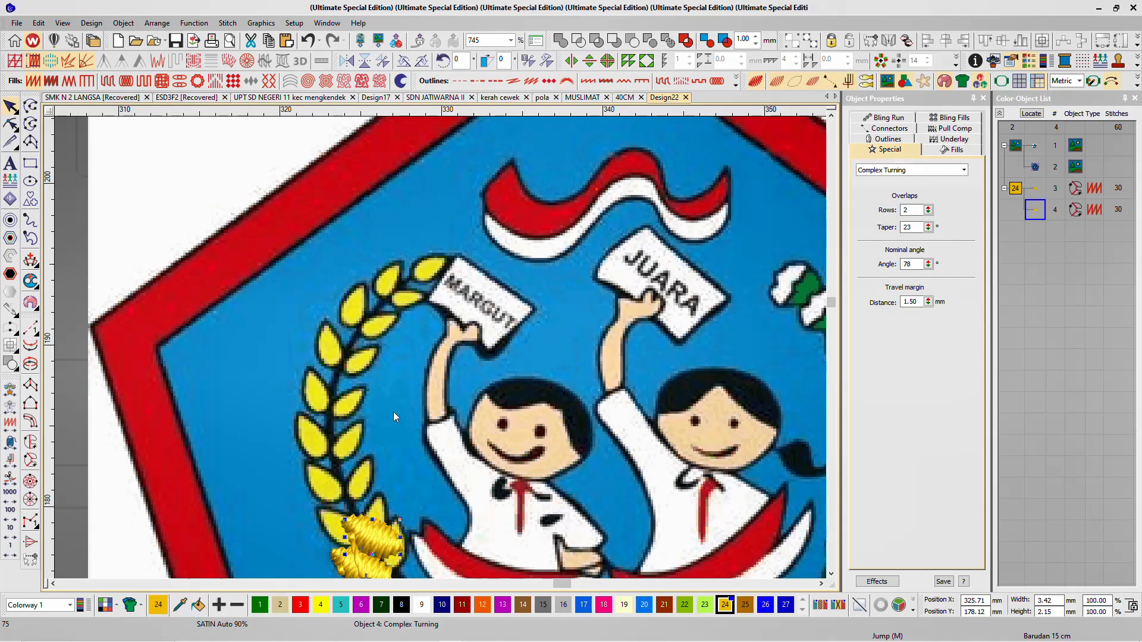
left_click(346, 60)
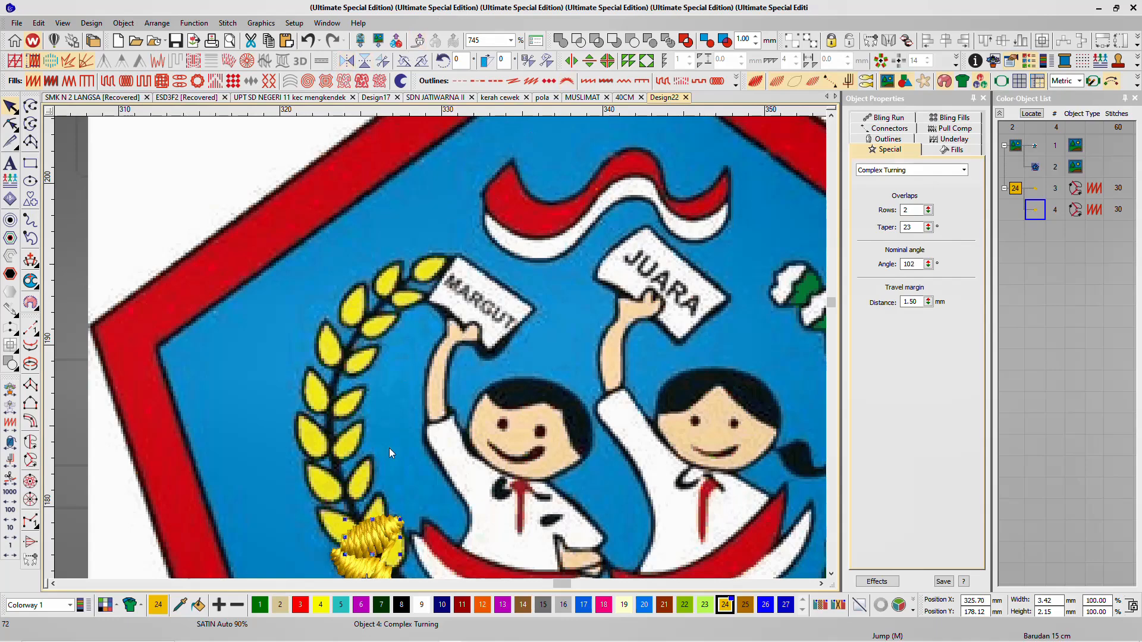
Step: Rotate the mirrored copy nearly upright and position it over the lowest inner leaf of the wreath
scroll(382, 534, "up", 4)
scroll(441, 351, "up", 1)
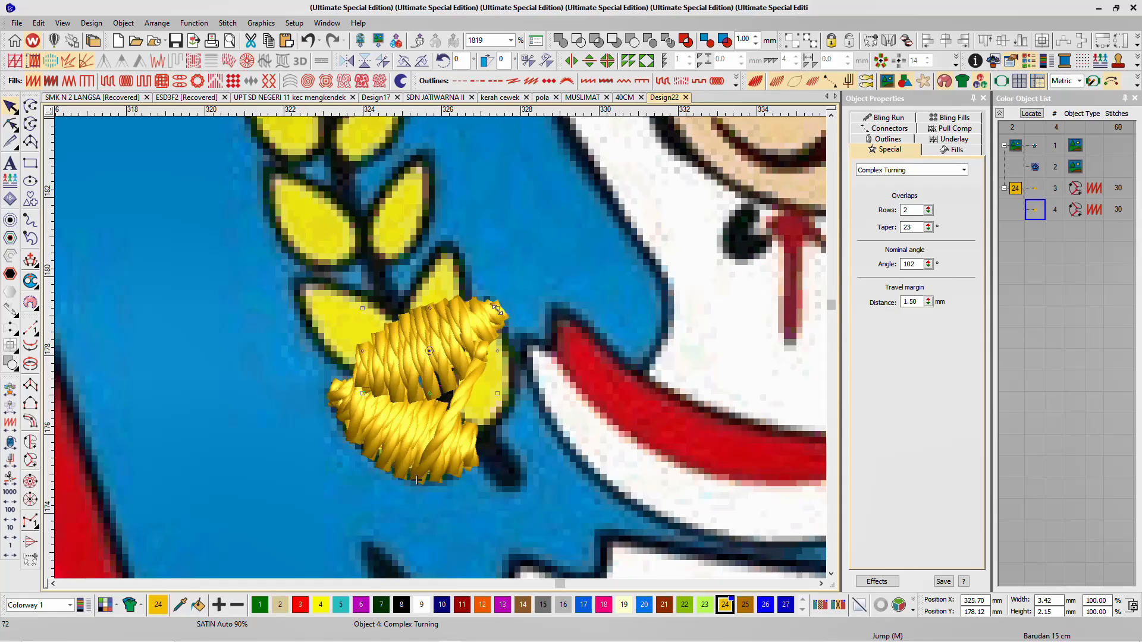
left_click_drag(497, 309, 431, 257)
left_click_drag(439, 322, 500, 332)
left_click_drag(526, 282, 510, 305)
scroll(448, 363, "down", 2)
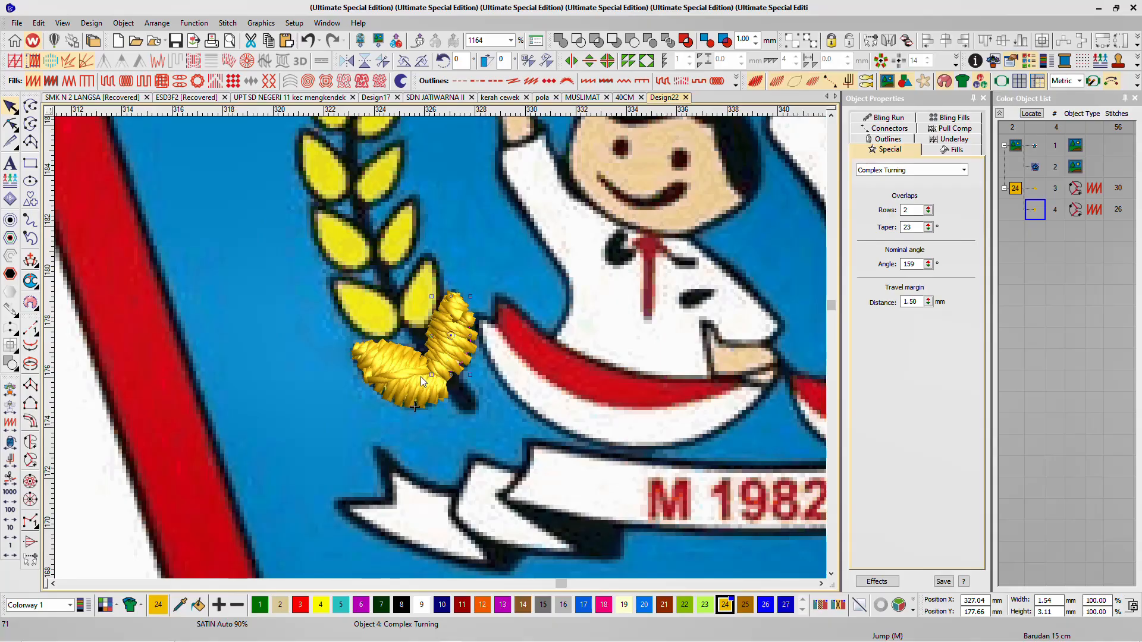
Step: Copy the two stitched leaves as a pair onto the second leaf pair and scale the copy to about 83%
left_click(420, 377)
left_click(459, 334, "ctrl")
left_click_drag(455, 348, 420, 294)
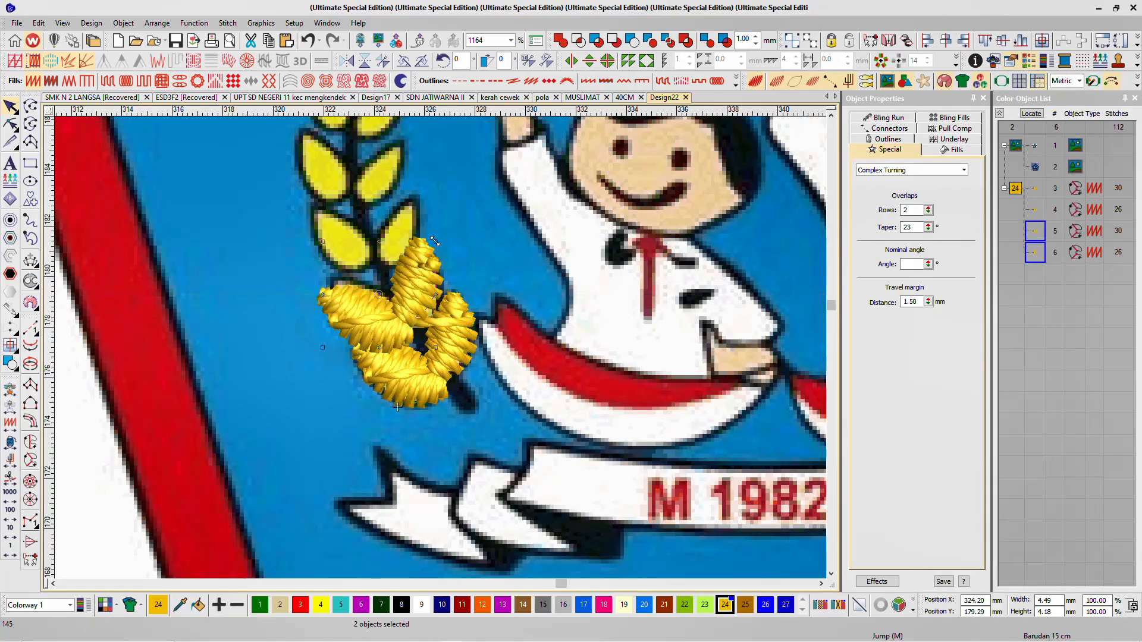
mouse_move(435, 241)
left_mouse_down()
mouse_move(445, 266)
mouse_move(424, 277)
mouse_move(436, 287)
mouse_move(437, 255)
left_mouse_up()
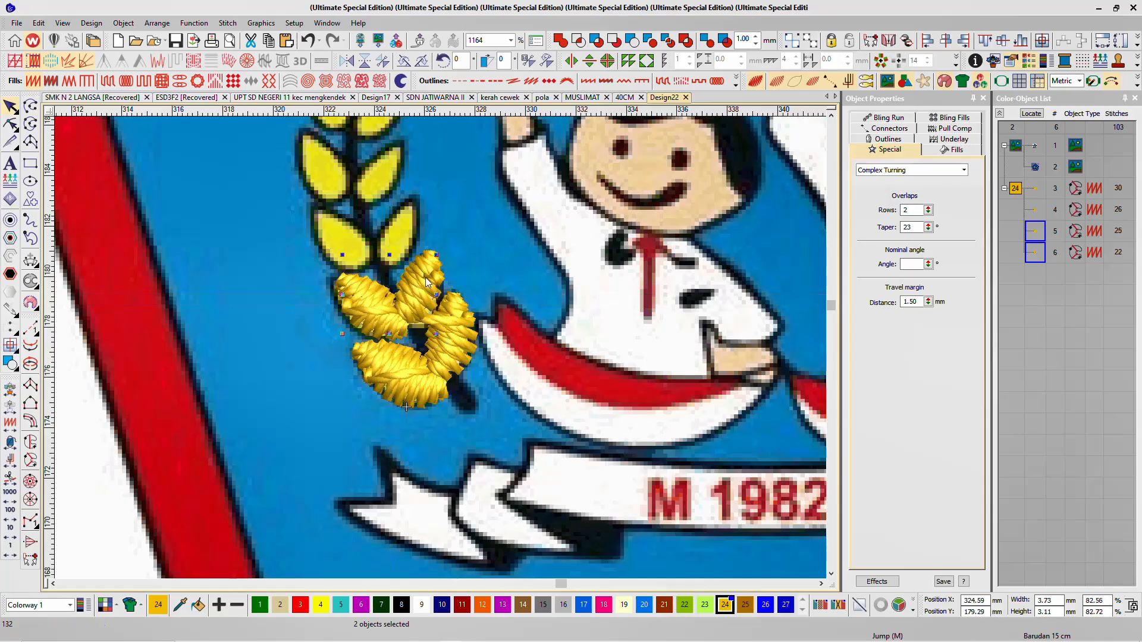
Step: Copy the scaled leaf pair onto the third and fourth leaf pairs up the stem
scroll(426, 283, "up", 3)
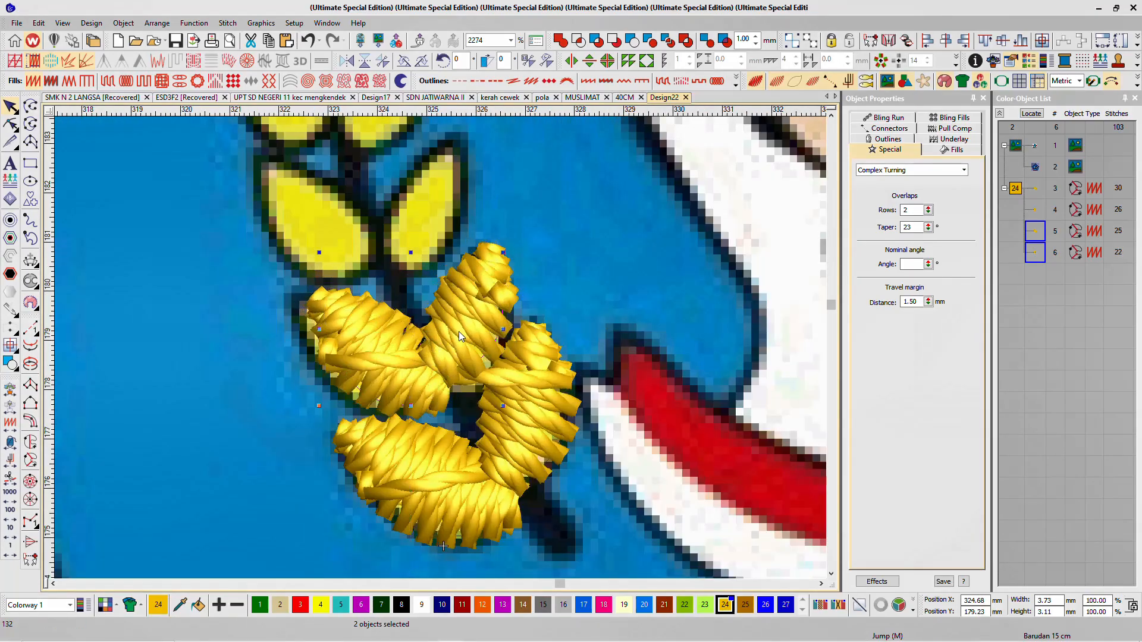
left_click_drag(459, 331, 413, 215)
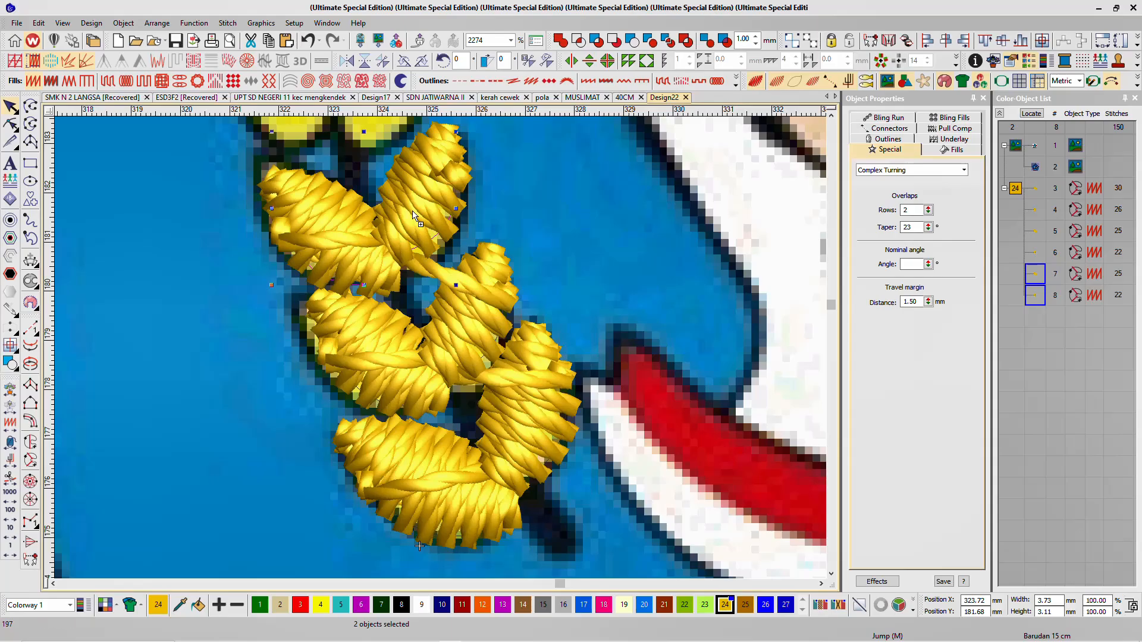
scroll(413, 212, "down", 2)
scroll(441, 348, "up", 3)
scroll(441, 348, "down", 3)
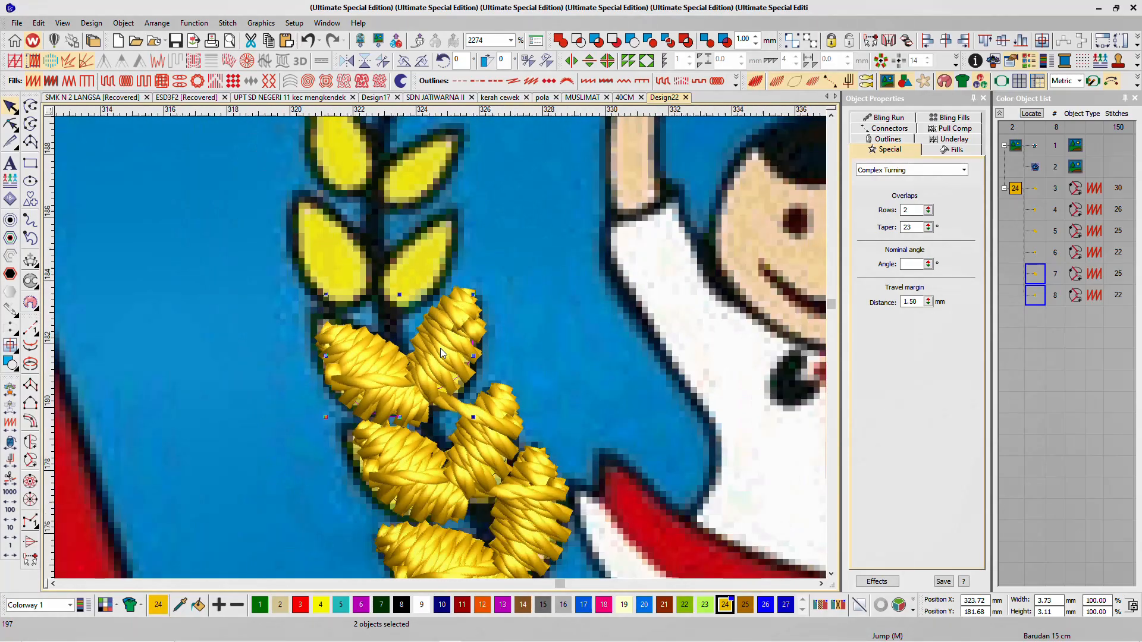
left_click(551, 270)
left_click(439, 331)
left_click(390, 366, "ctrl")
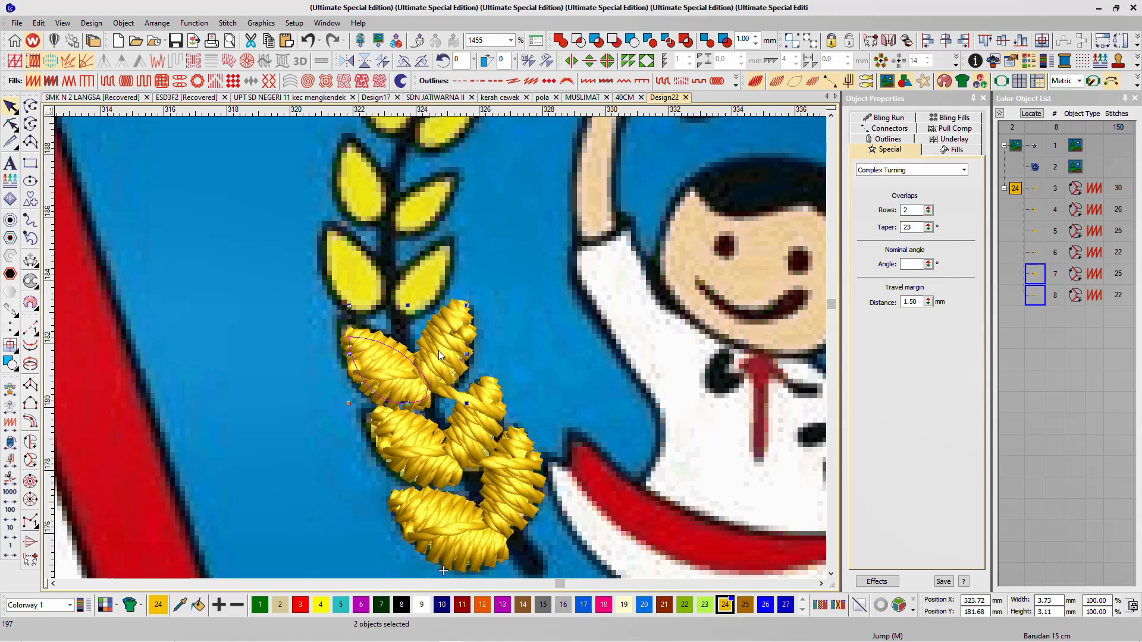
left_click_drag(438, 351, 413, 278)
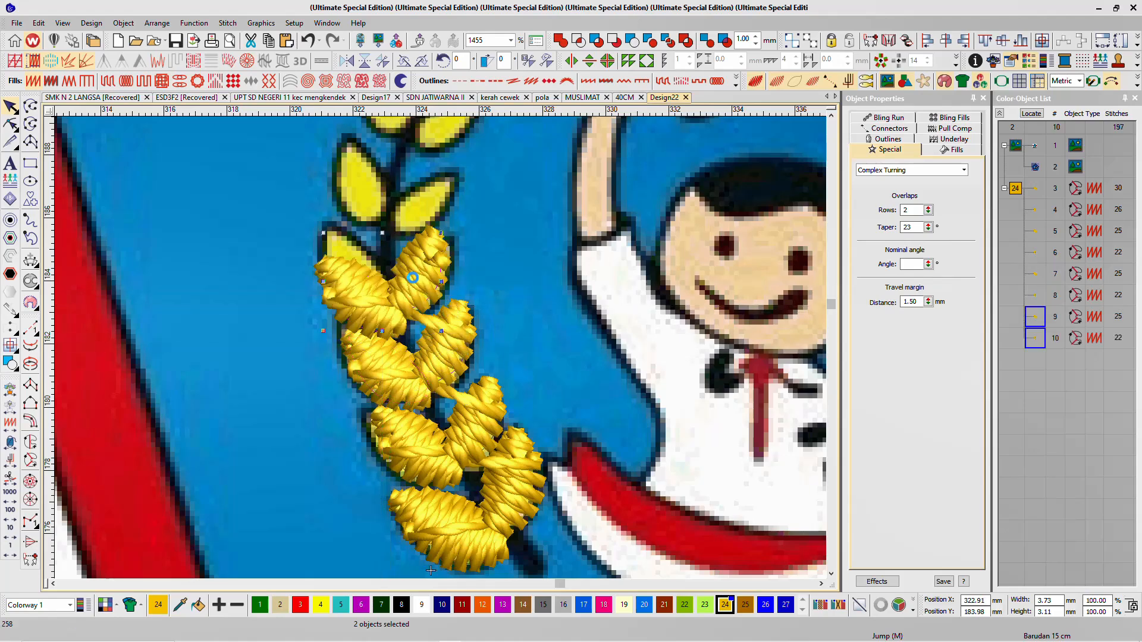
Step: Rotate the fourth leaf pair clockwise to follow the stem, and place a further rotated copy on the fifth pair
scroll(449, 334, "up", 2)
left_click(448, 333)
left_click_drag(485, 277, 515, 314)
left_click_drag(445, 364, 443, 233)
left_click(443, 233)
left_click_drag(495, 166, 509, 189)
left_click_drag(470, 245, 477, 233)
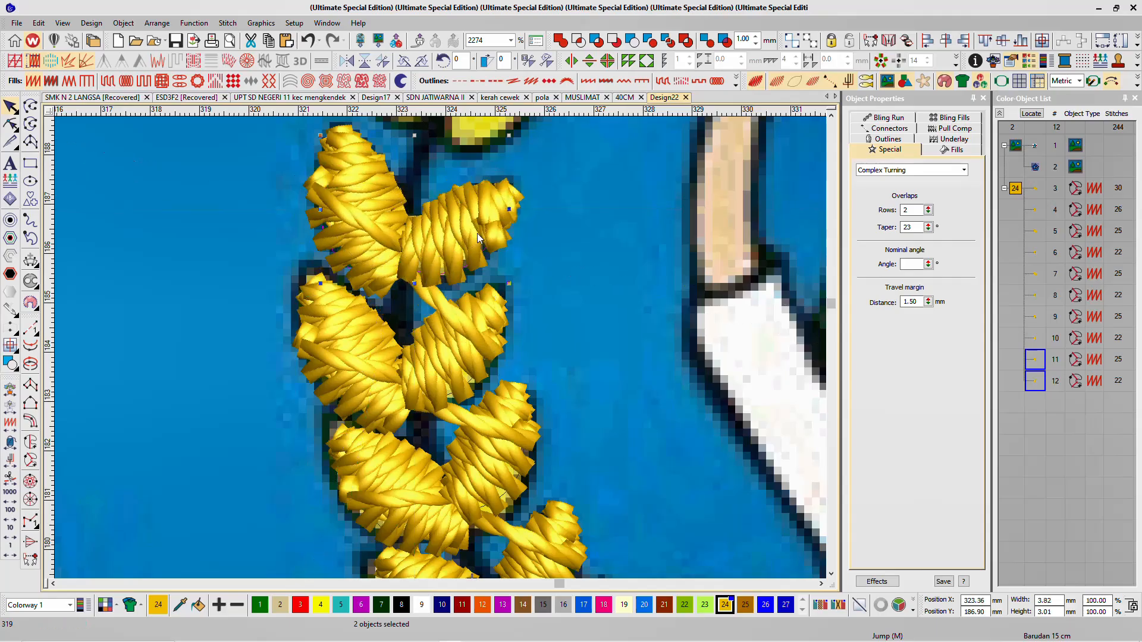
Step: Copy the fifth leaf pair onto the sixth and seventh leaf pairs along the curving stem
scroll(478, 233, "down", 2)
left_click_drag(440, 348, 455, 282)
scroll(441, 348, "down", 3)
scroll(440, 348, "up", 4)
left_click_drag(440, 347, 482, 273)
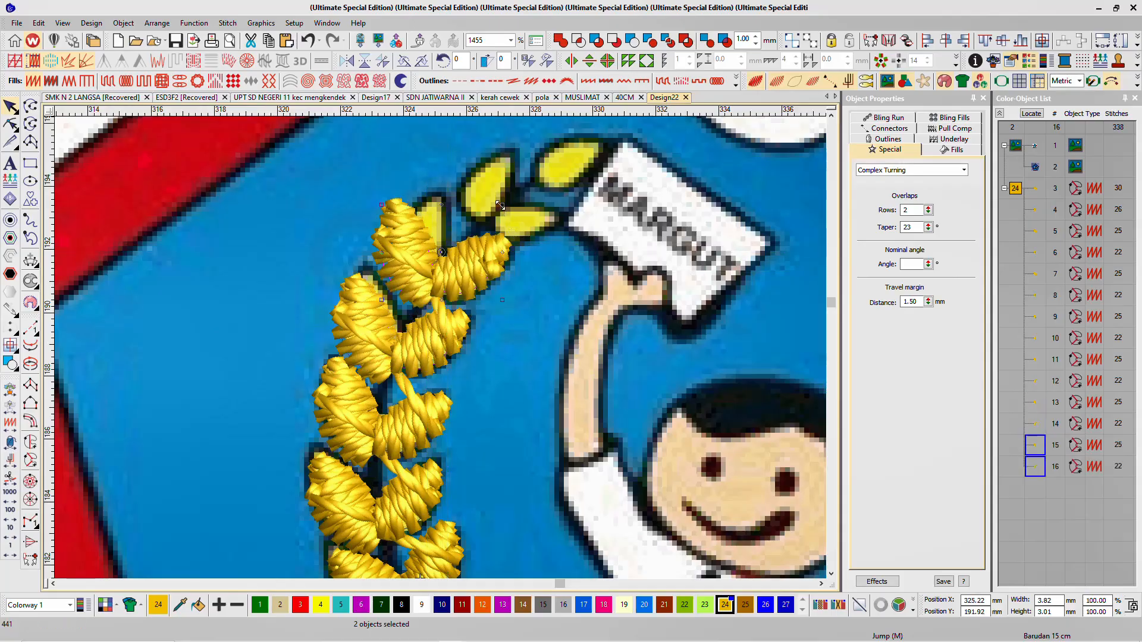
Step: Rotate the seventh leaf pair clockwise to match the curve and copy it onto the eighth pair
left_click_drag(501, 206, 516, 244)
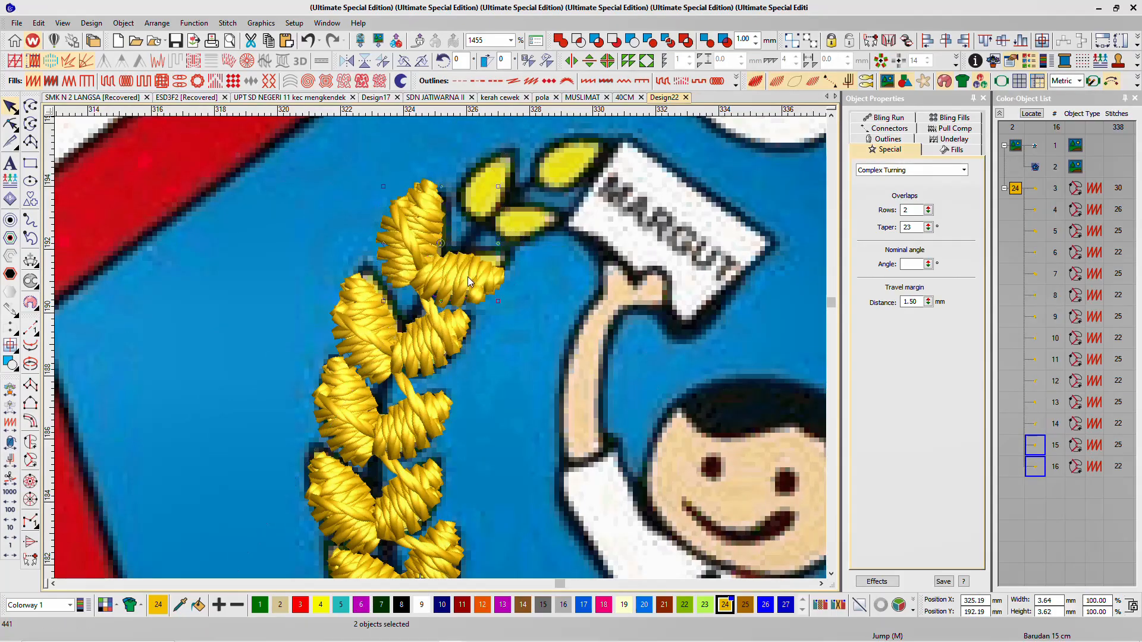
left_click_drag(467, 277, 532, 223)
scroll(440, 347, "down", 3)
scroll(440, 348, "up", 3)
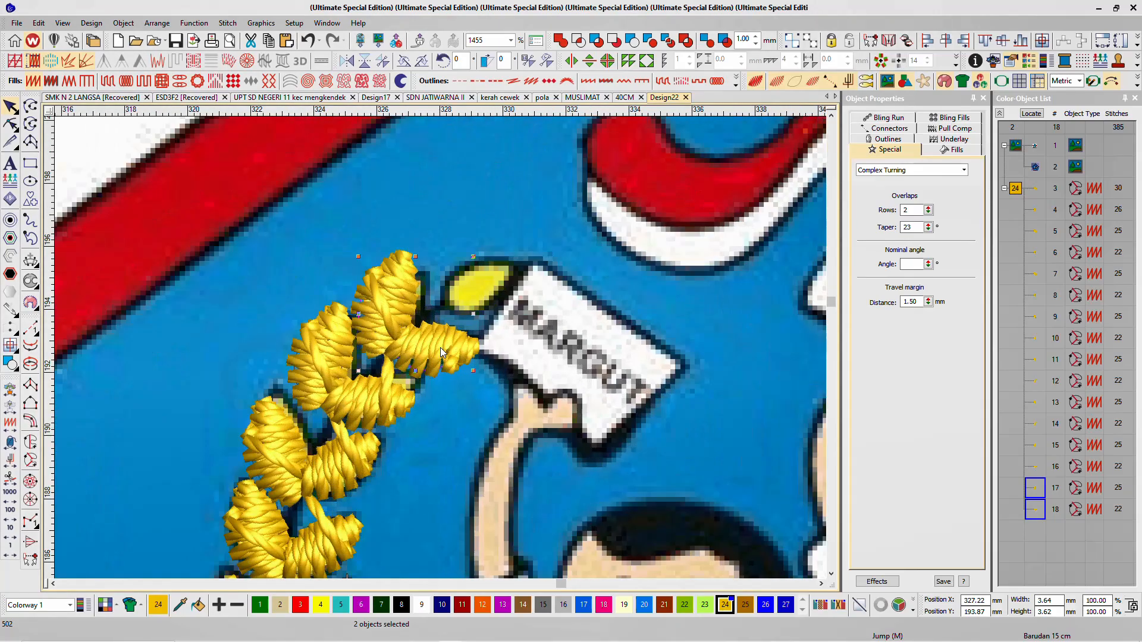
Step: Copy the inner leaf of the eighth pair onto the single tip leaf beside the MARGUT sign and adjust its fit
left_click(459, 355)
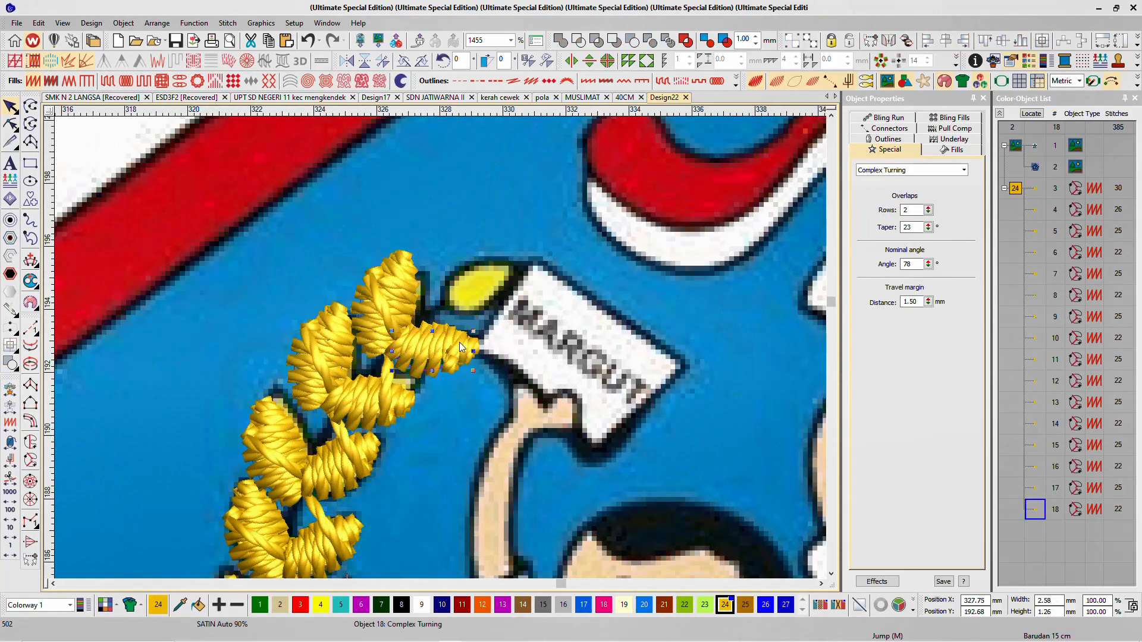
left_click_drag(461, 347, 519, 258)
left_click_drag(507, 298, 500, 294)
Step: Select all the stitched wreath leaves in thread color 24 together
left_click(529, 213)
scroll(440, 348, "down", 5)
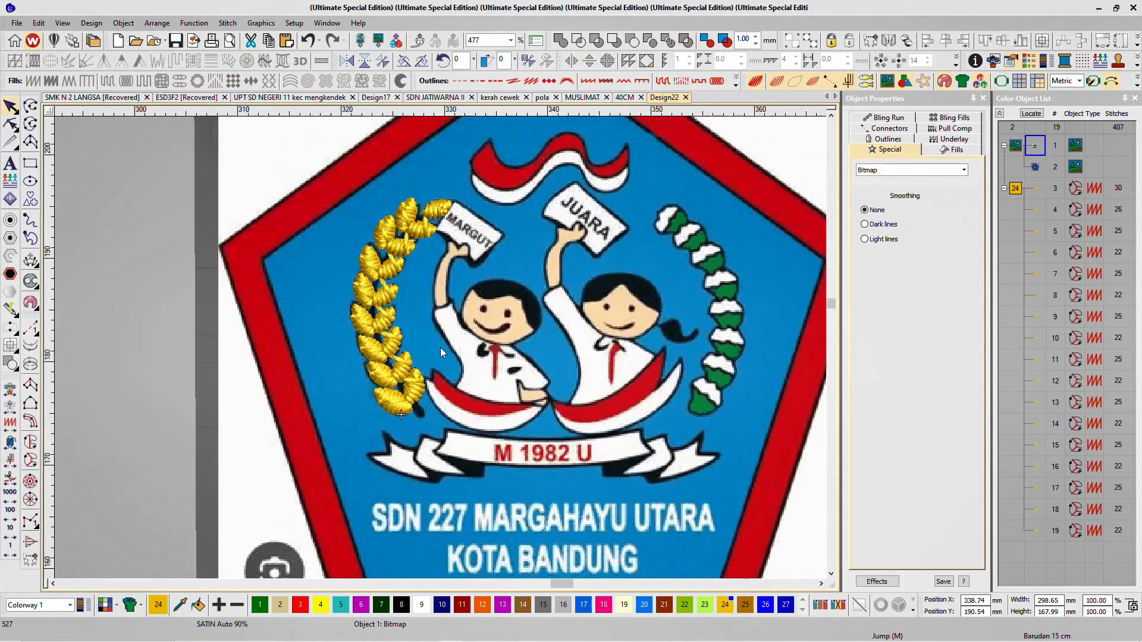
scroll(440, 347, "up", 1)
left_click(1016, 189)
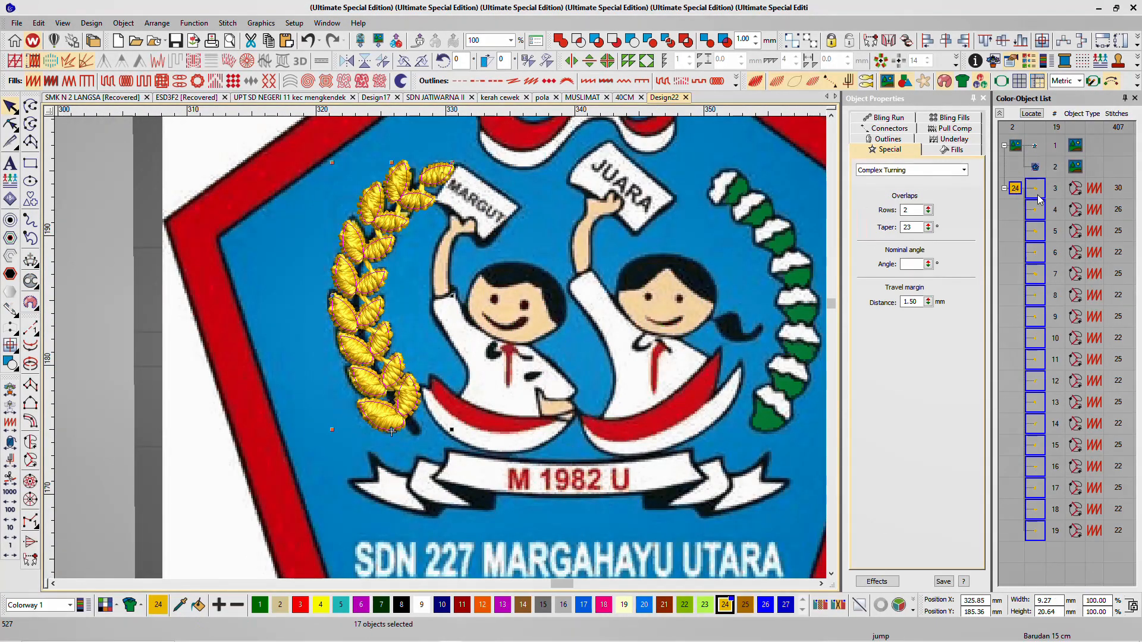
Step: Try to rejoin the selected wreath leaves at their closest points, and undo it
scroll(440, 348, "up", 2)
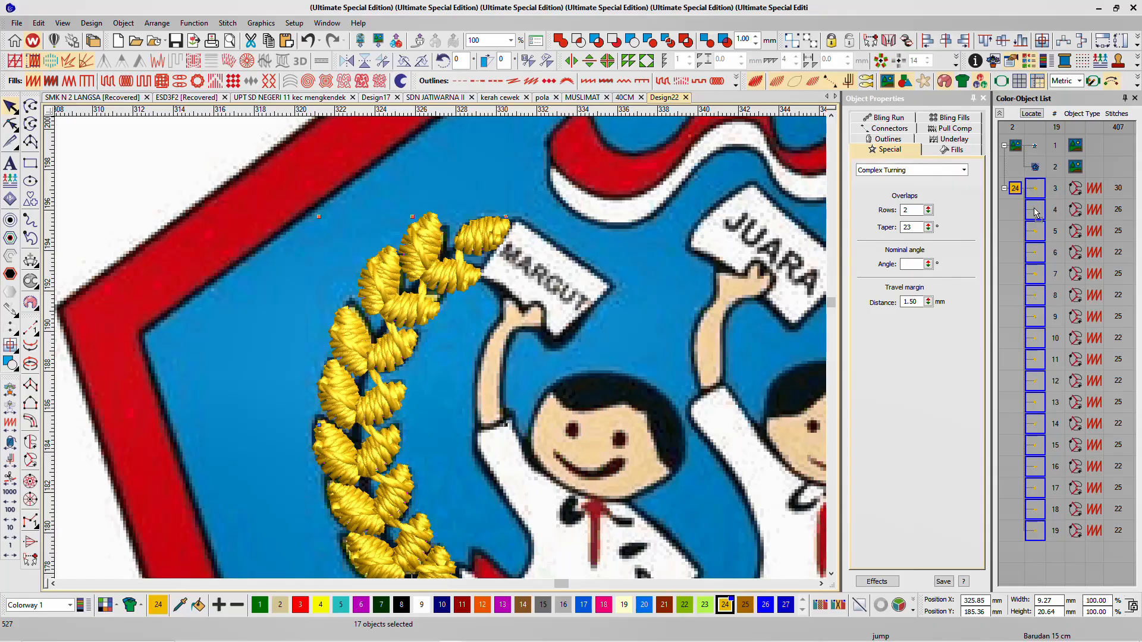
scroll(623, 323, "down", 4)
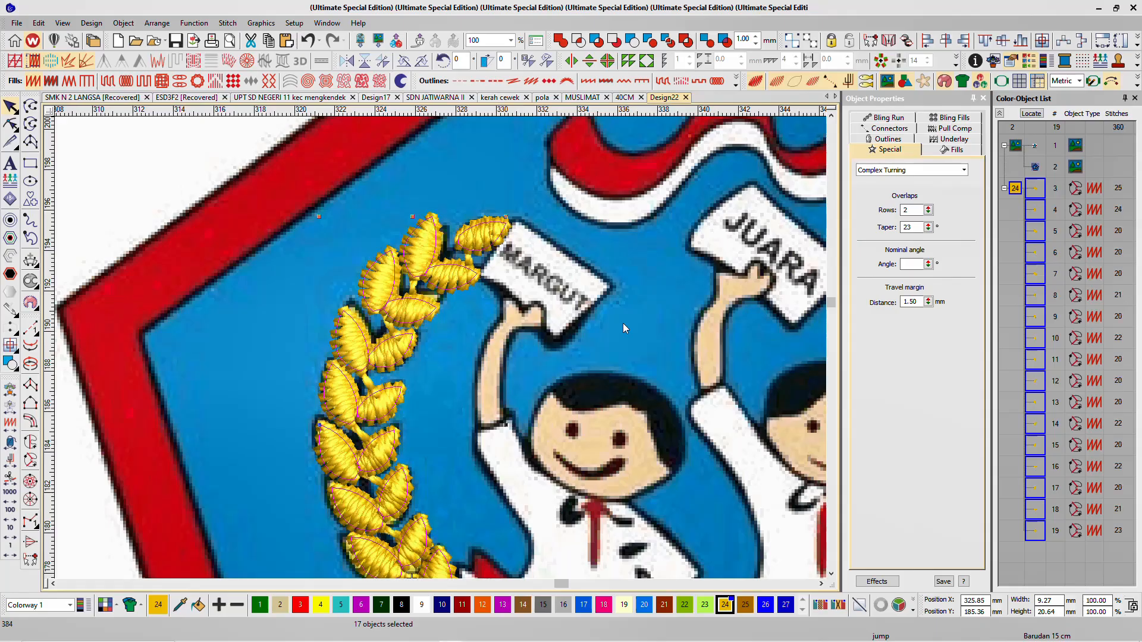
scroll(440, 347, "up", 4)
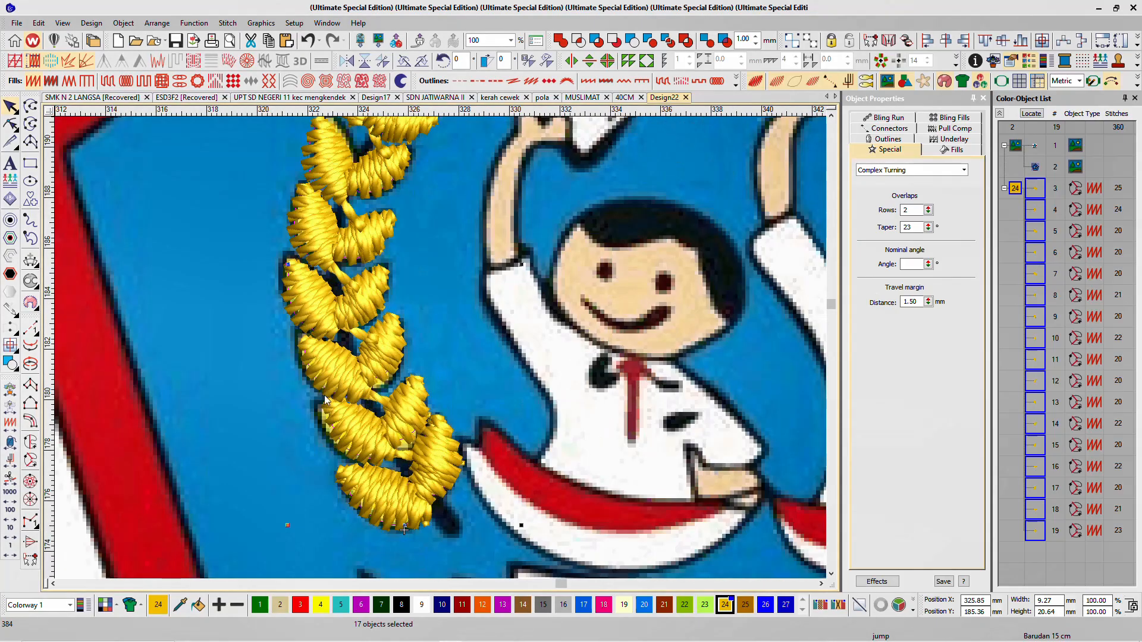
scroll(323, 395, "down", 4)
scroll(446, 338, "up", 5)
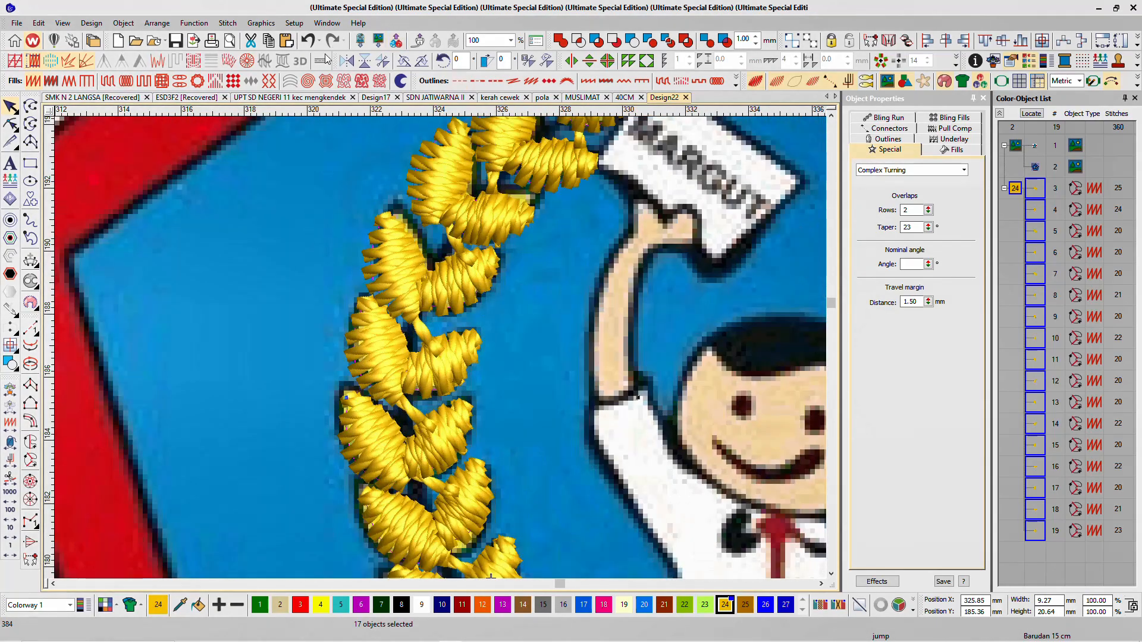
left_click(308, 41)
scroll(475, 266, "down", 2)
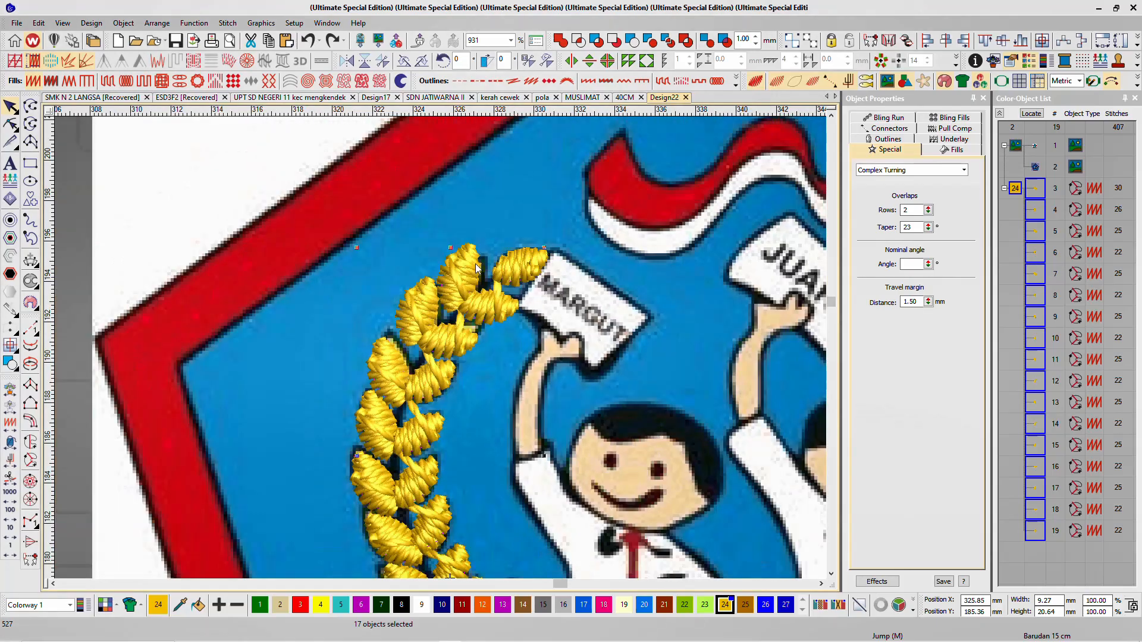
Step: Rejoin all the color 24 wreath leaves at their closest points and deselect them
scroll(426, 450, "down", 3)
scroll(440, 347, "up", 4)
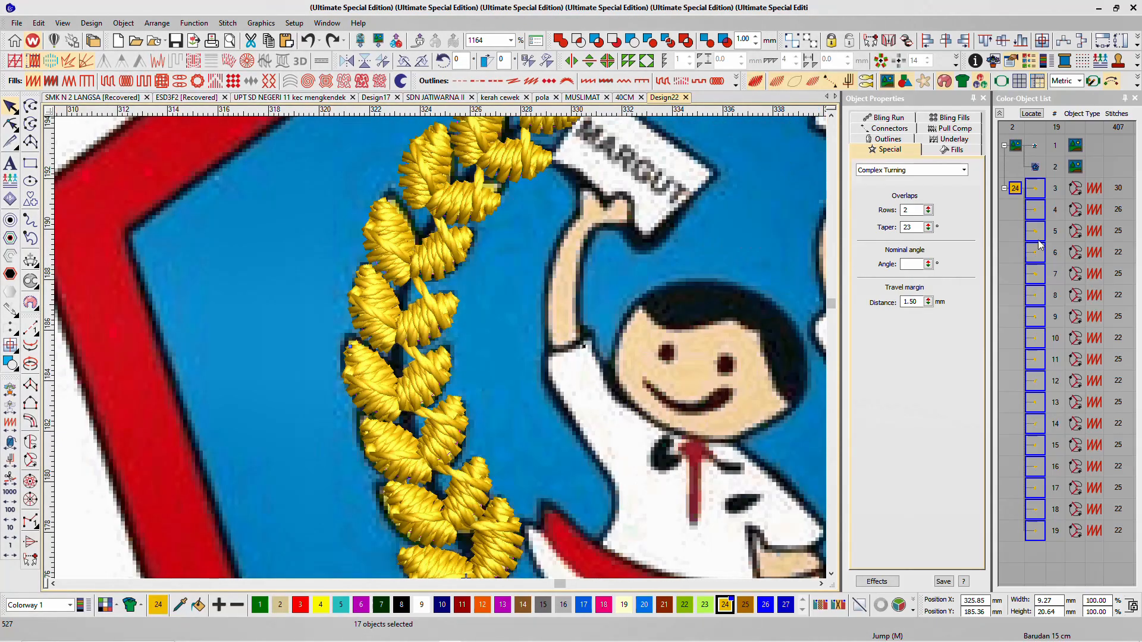
left_click(1021, 188)
left_click(1020, 187)
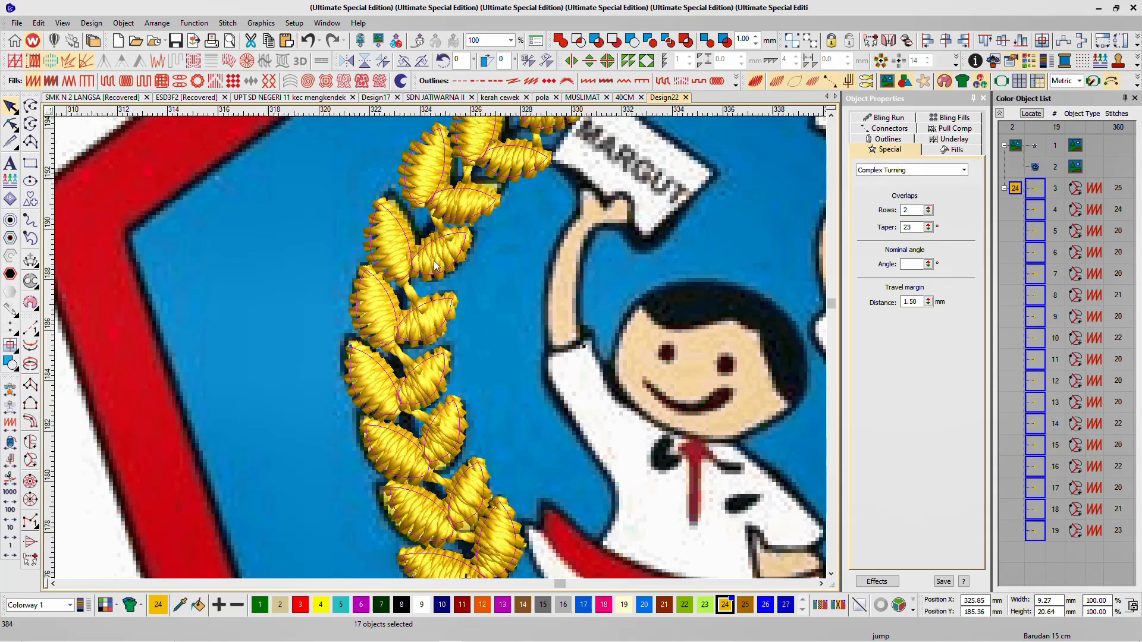
scroll(423, 242, "down", 2)
scroll(479, 303, "up", 1)
scroll(447, 339, "up", 1)
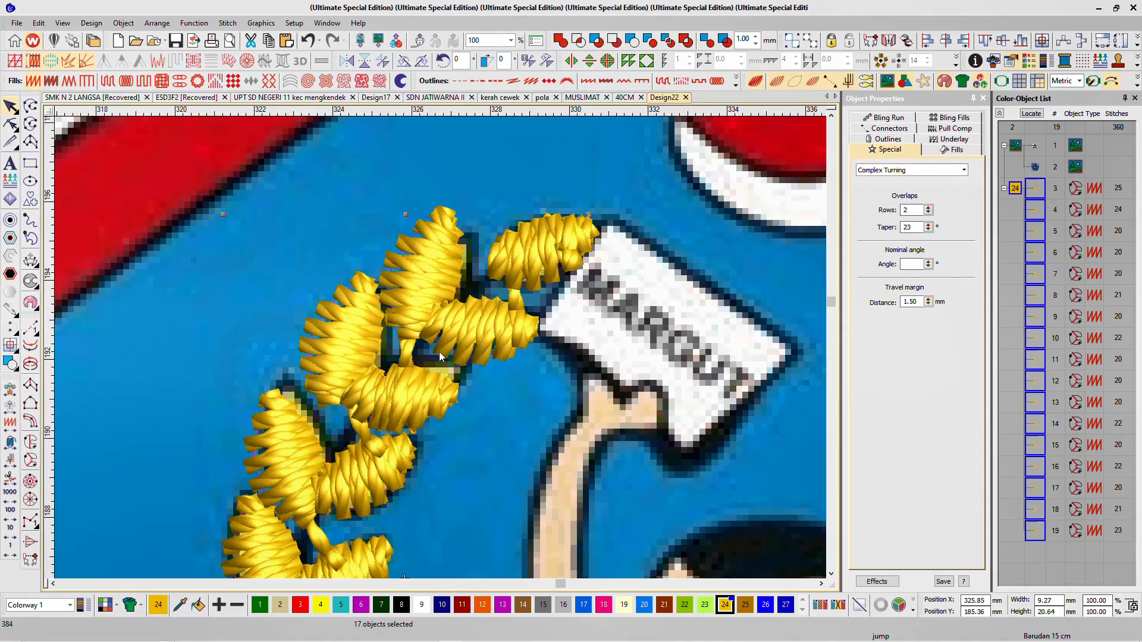
scroll(440, 347, "down", 4)
left_click(358, 391)
scroll(440, 348, "up", 4)
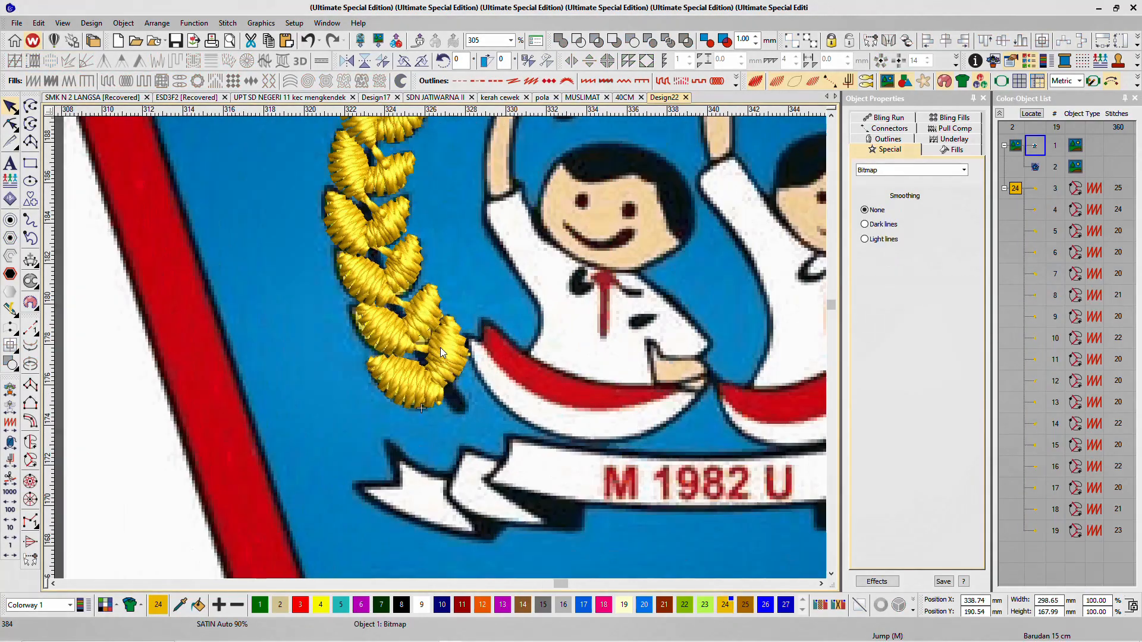
Step: Place a vertical guide through the emblem's center and align it with the top apex of the pentagon
scroll(441, 348, "down", 1)
scroll(440, 347, "down", 4)
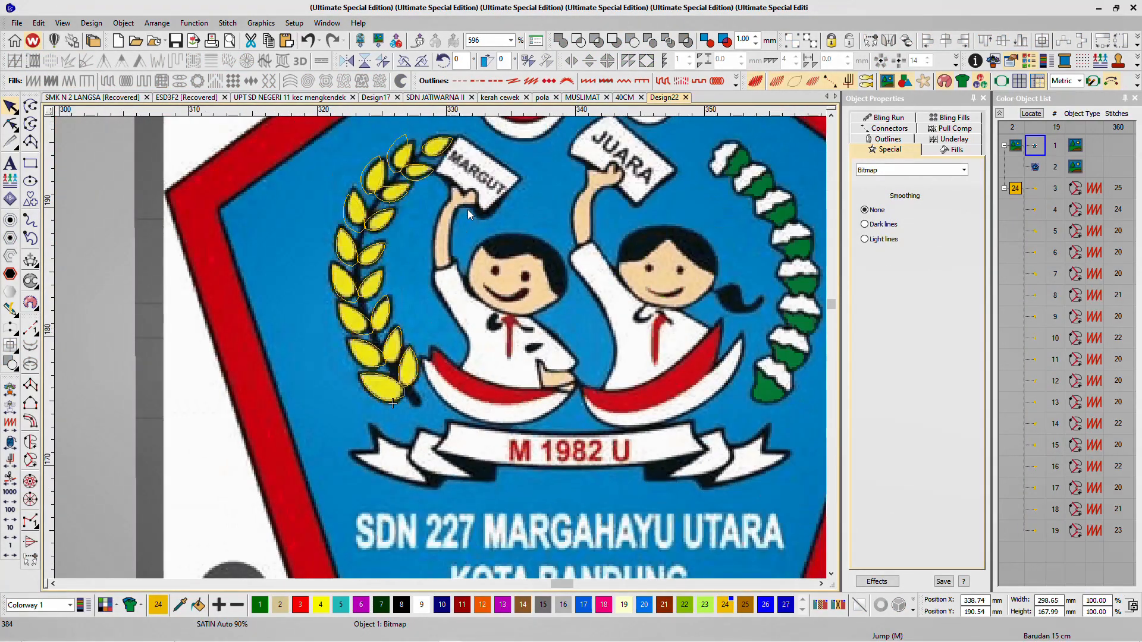
scroll(441, 347, "up", 6)
scroll(441, 348, "down", 5)
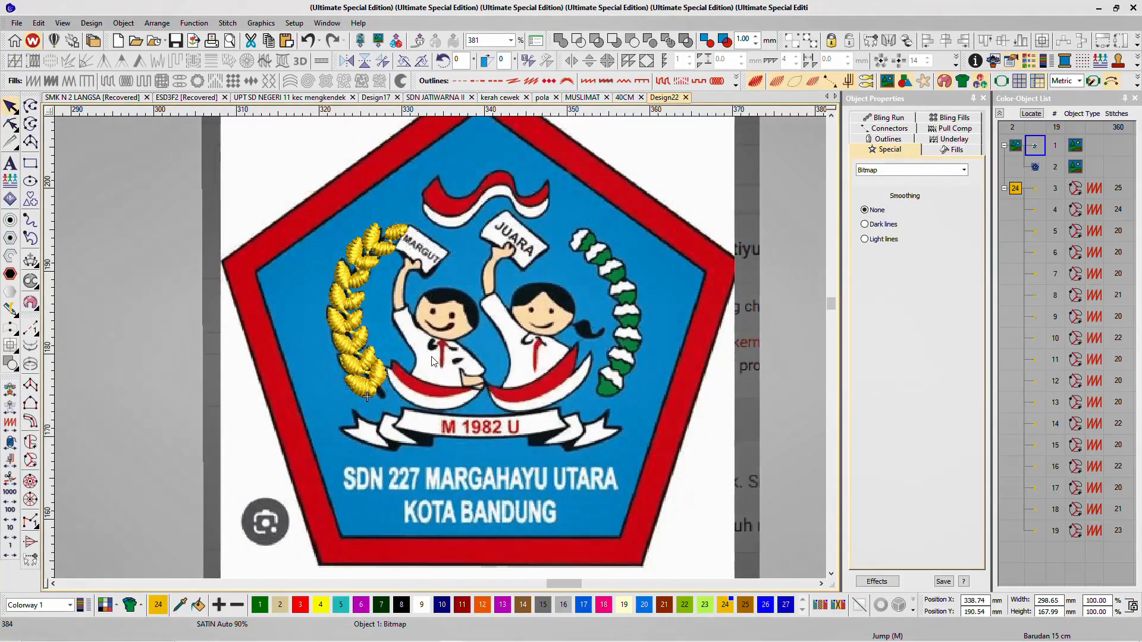
scroll(440, 347, "up", 3)
scroll(440, 347, "down", 1)
scroll(441, 348, "up", 2)
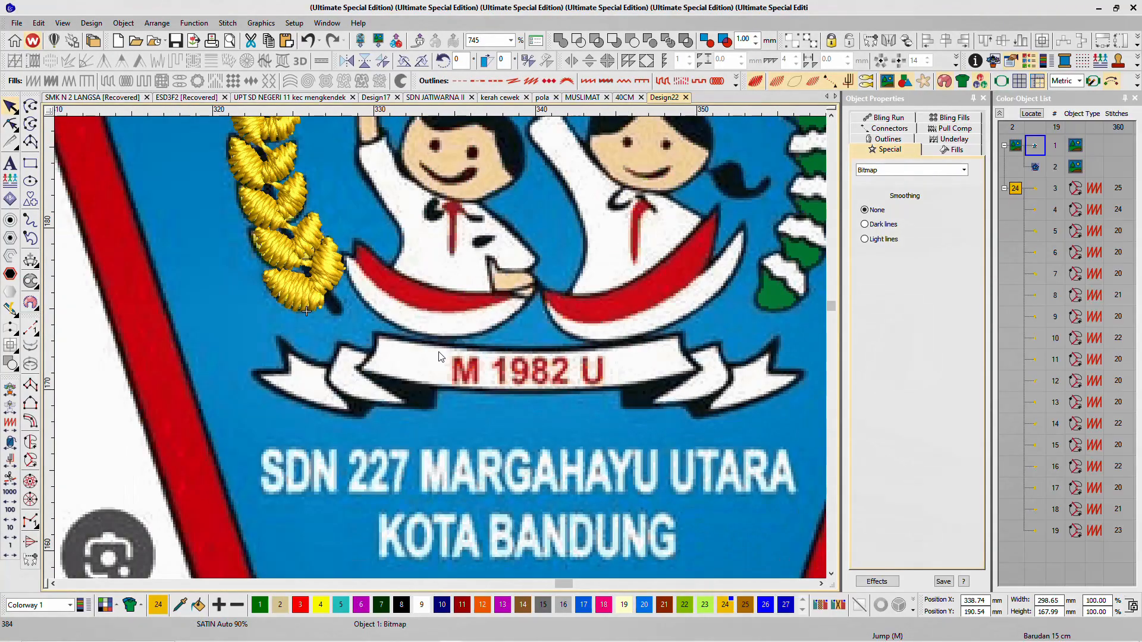
left_click(33, 465)
scroll(501, 259, "up", 1)
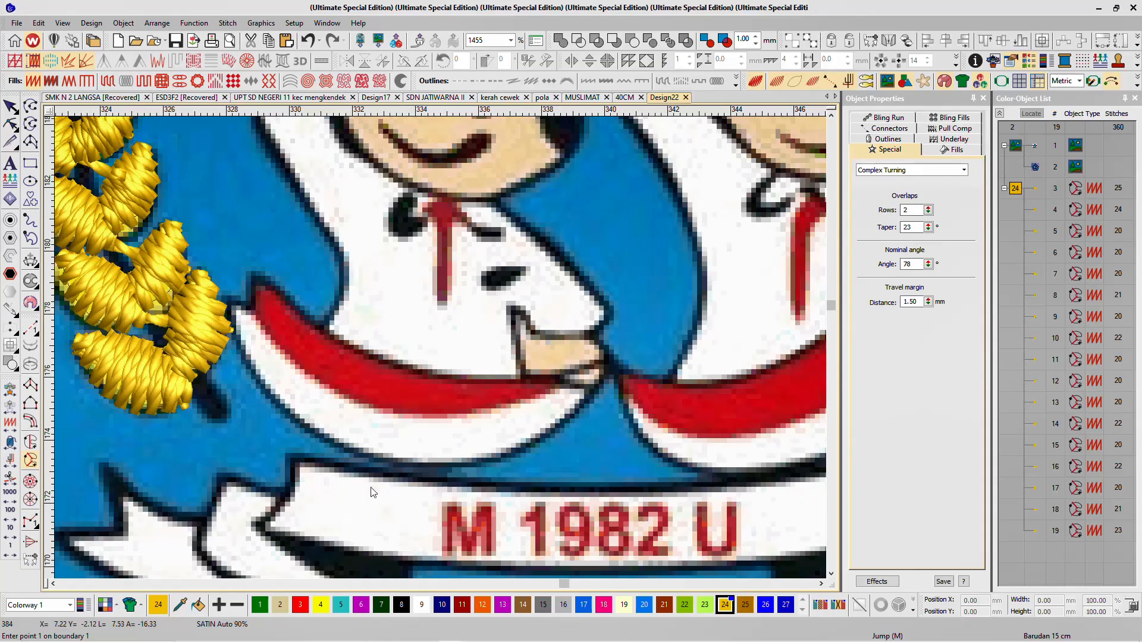
scroll(280, 520, "down", 1)
scroll(469, 366, "up", 1)
scroll(506, 338, "down", 6)
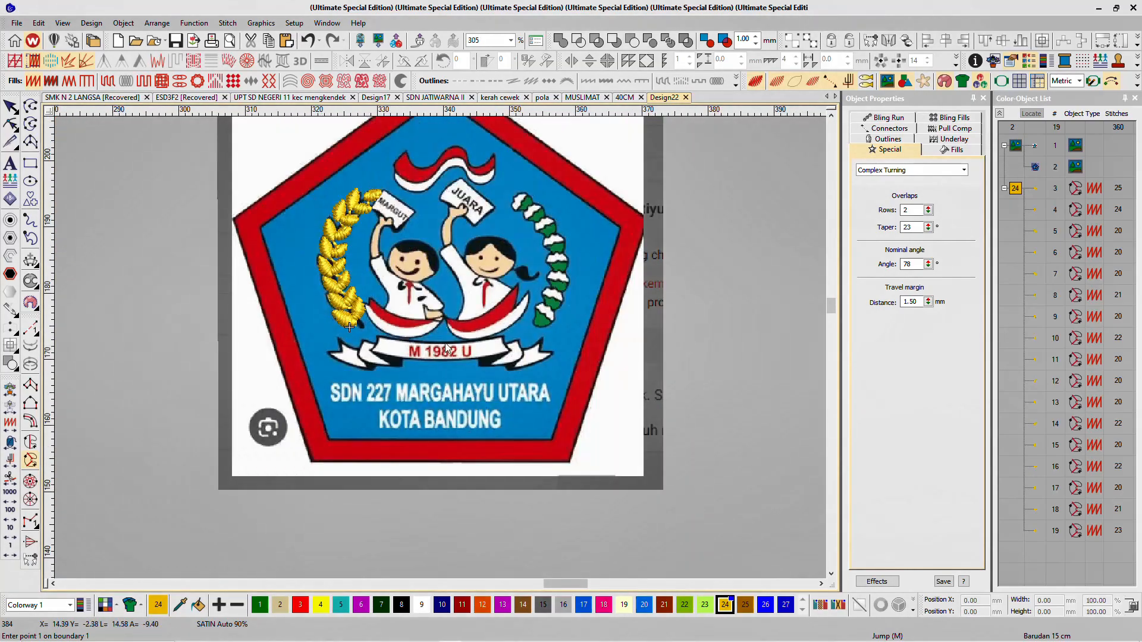
scroll(448, 338, "up", 3)
left_click(435, 111)
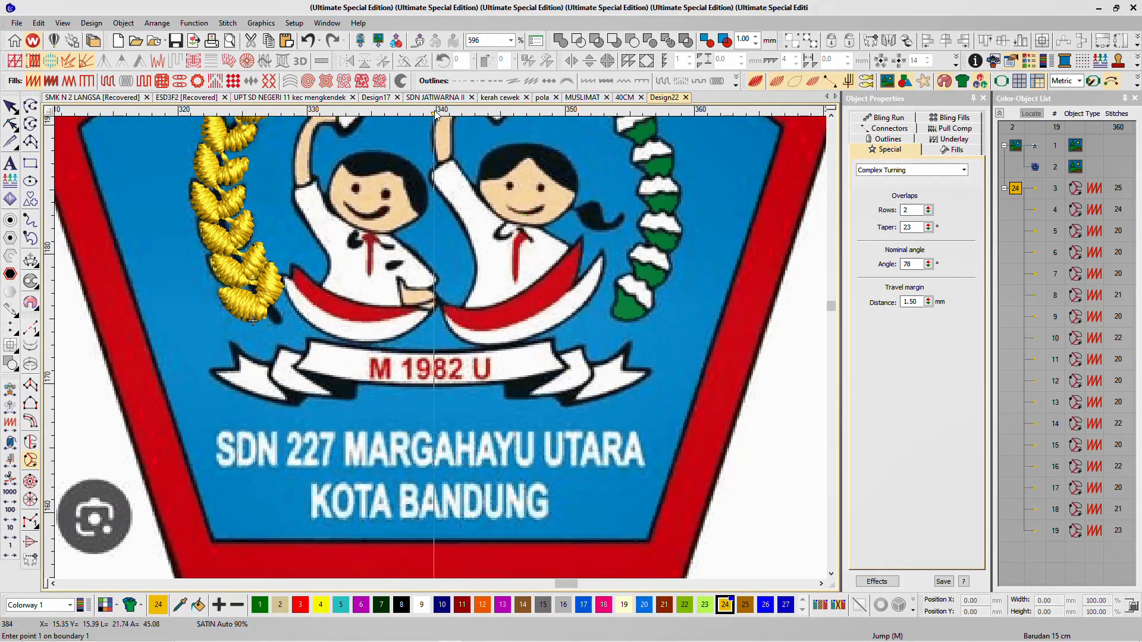
scroll(440, 349, "down", 4)
scroll(441, 273, "up", 6)
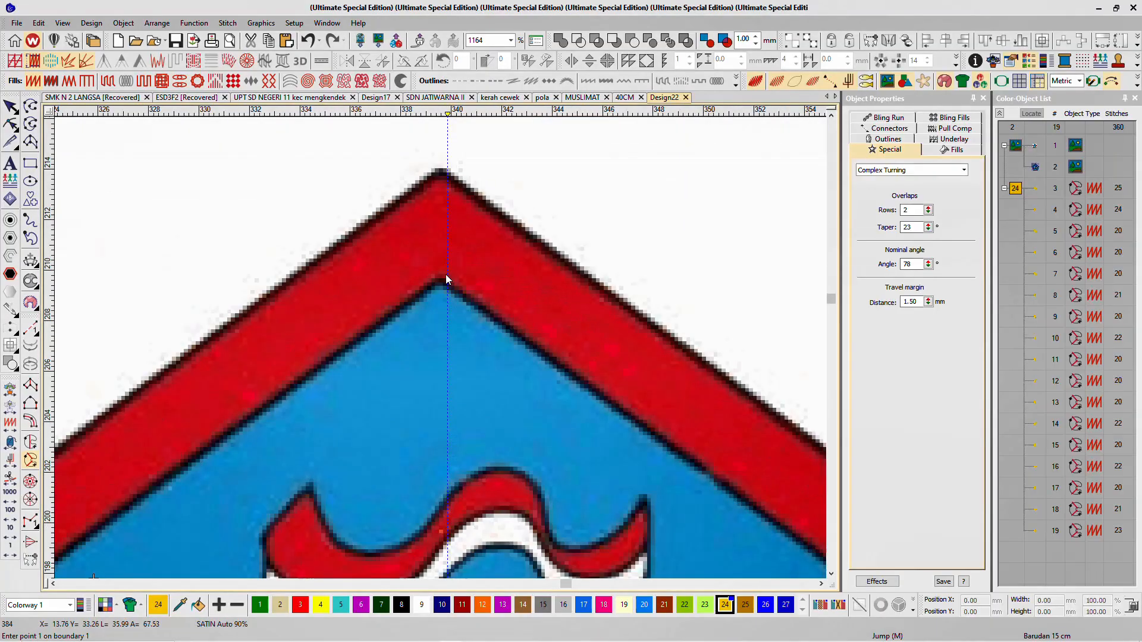
left_click_drag(448, 114, 441, 115)
Step: Start a Complex Turning outline of the ribbon's left half at the guide, tracing the center band's lower edge to the first fold corner
scroll(437, 306, "down", 4)
scroll(444, 362, "down", 2)
scroll(436, 349, "up", 5)
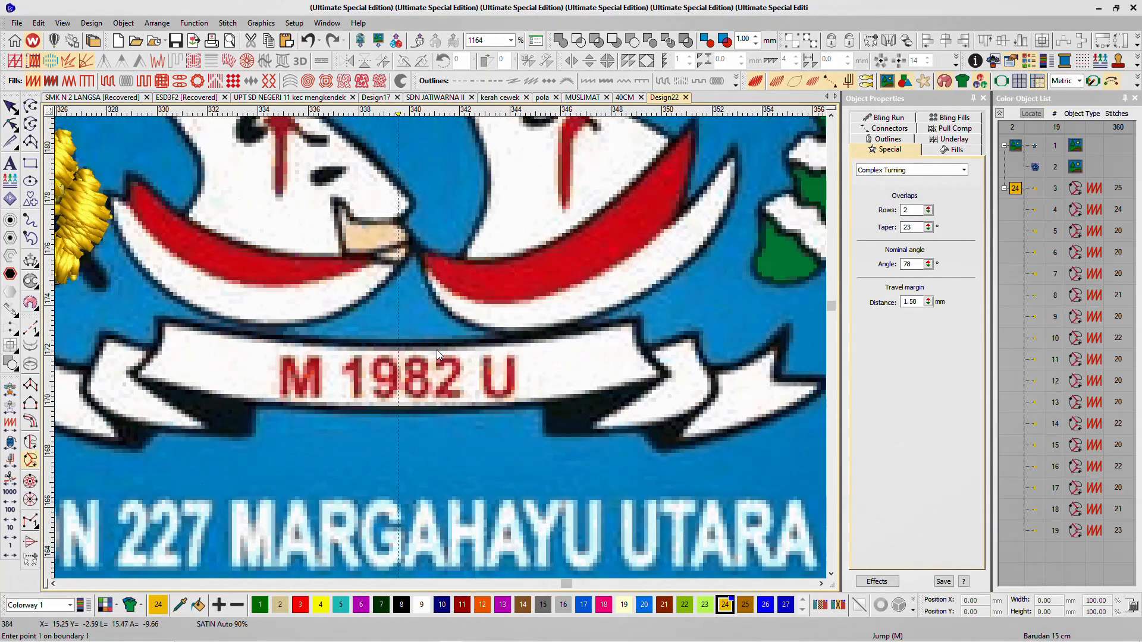
scroll(417, 345, "up", 2)
scroll(447, 374, "up", 2)
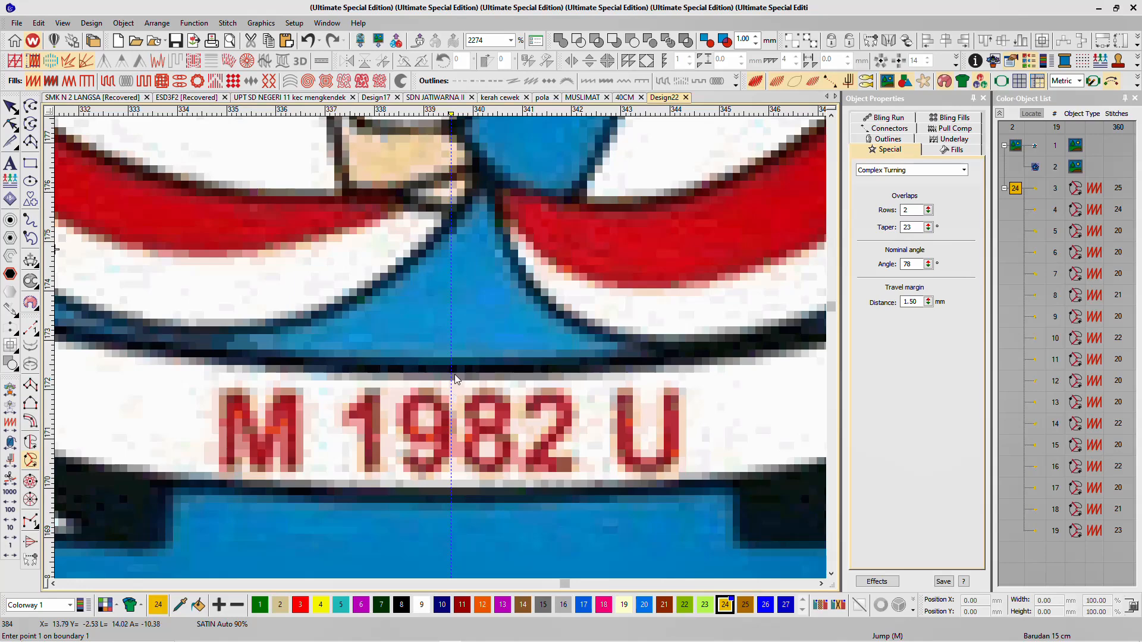
left_click(453, 495)
scroll(416, 357, "down", 1)
scroll(440, 347, "up", 3)
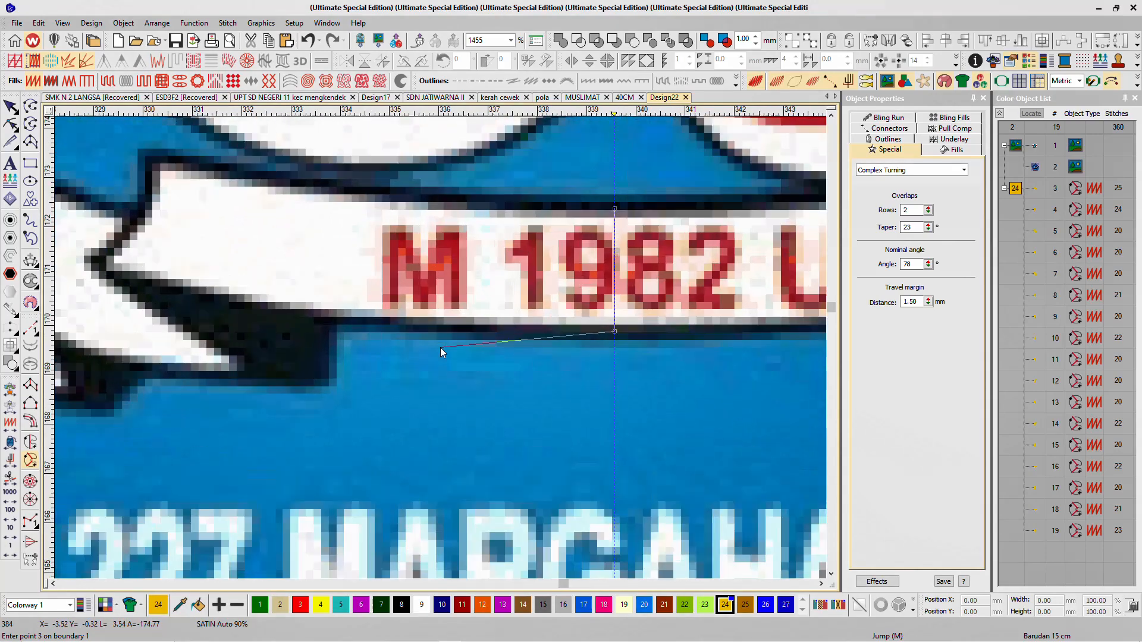
left_click(443, 323)
left_click(295, 315)
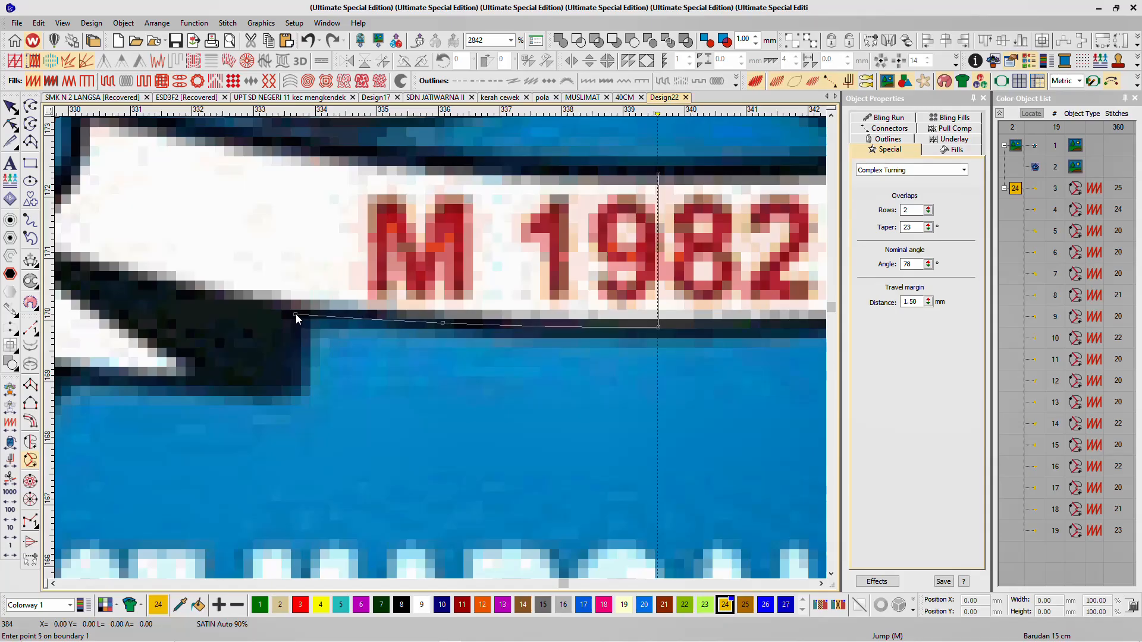
left_click(291, 384)
Step: Continue the ribbon outline along the lower edges of the left folds to the outer tip of the tail
scroll(287, 386, "down", 2)
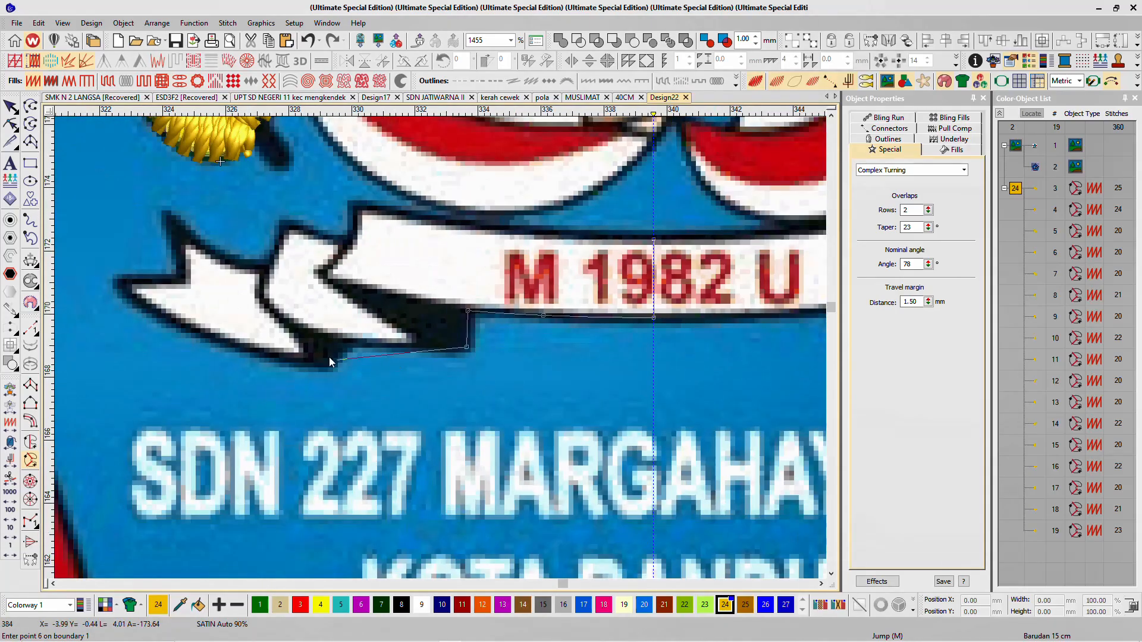
left_click(331, 340)
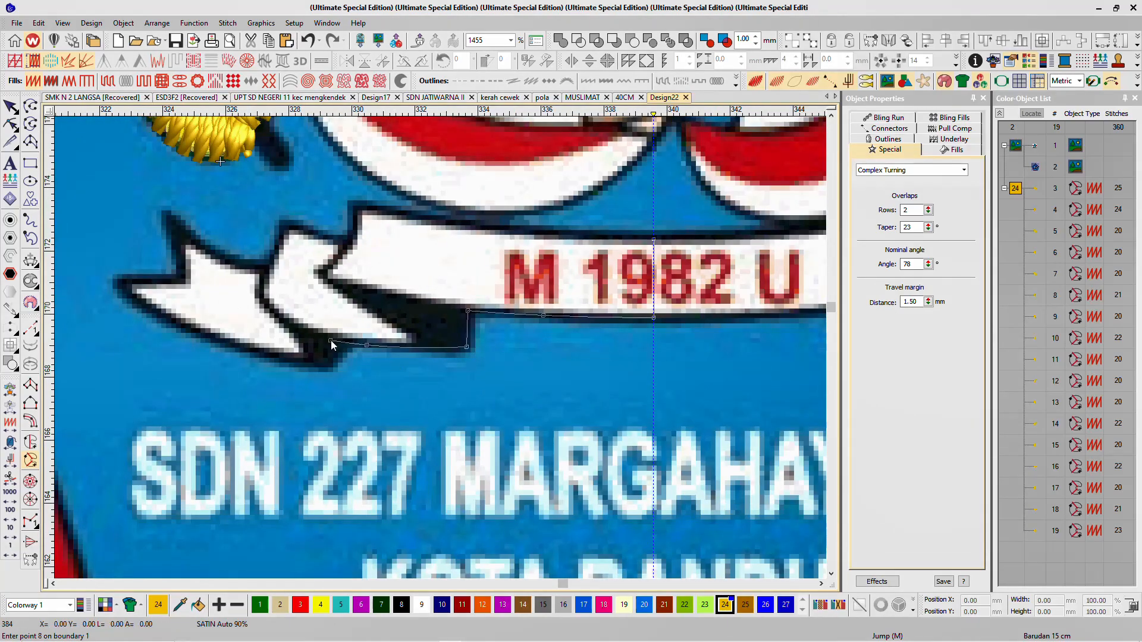
left_click(324, 366)
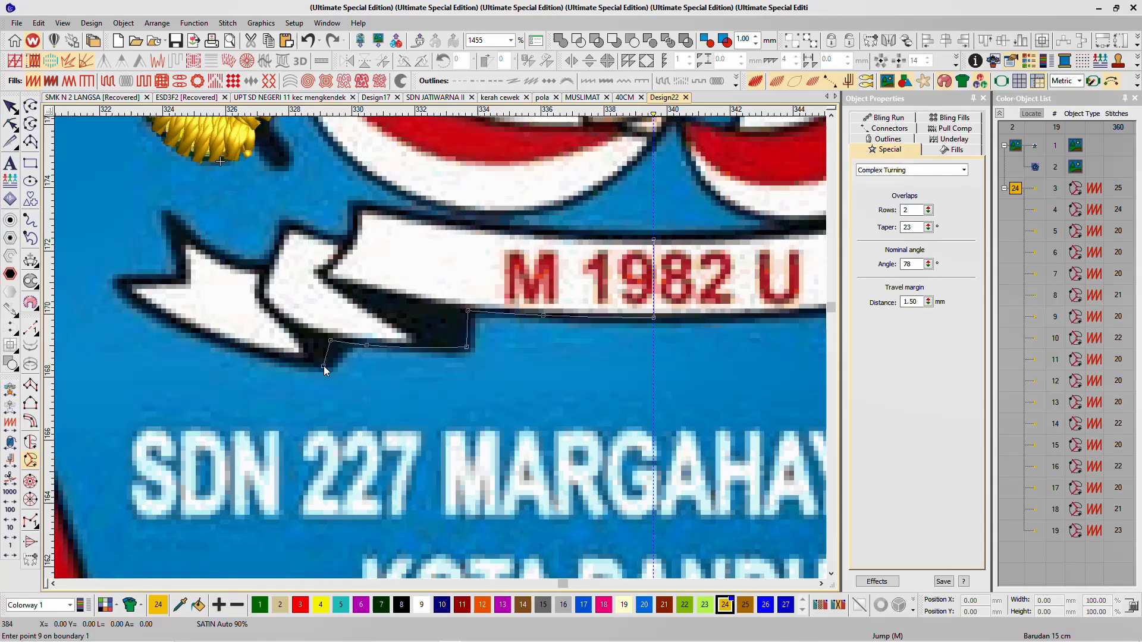
left_click(244, 349)
left_click(124, 294)
key("BackSpace")
left_click(115, 284)
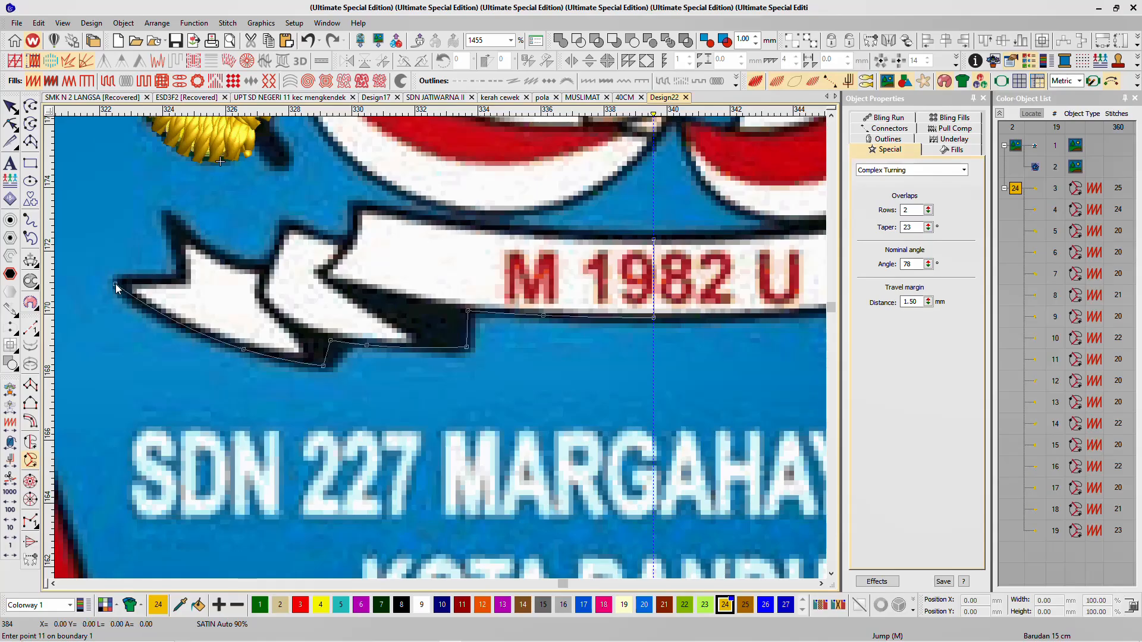
Step: Trace the tail notch and the ribbon's upper edge back toward the guide, and generate the half-ribbon stitches in color 24
left_click(183, 280)
left_click(215, 253)
left_click(268, 268)
left_click(288, 229)
left_click(350, 244)
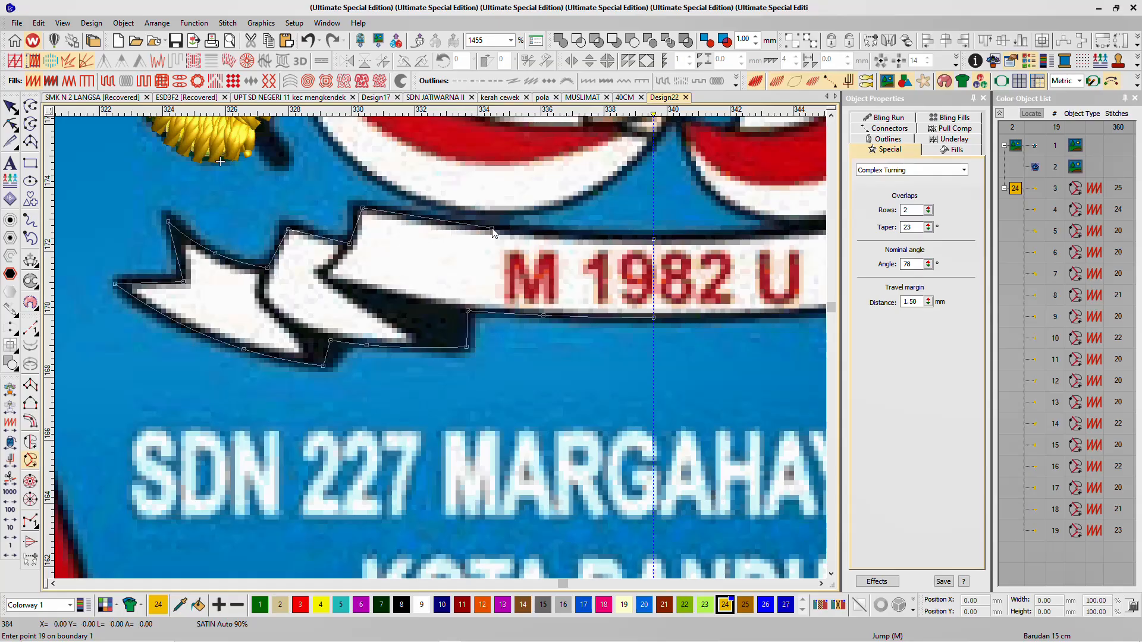
key("Return")
key("Return")
key("Return")
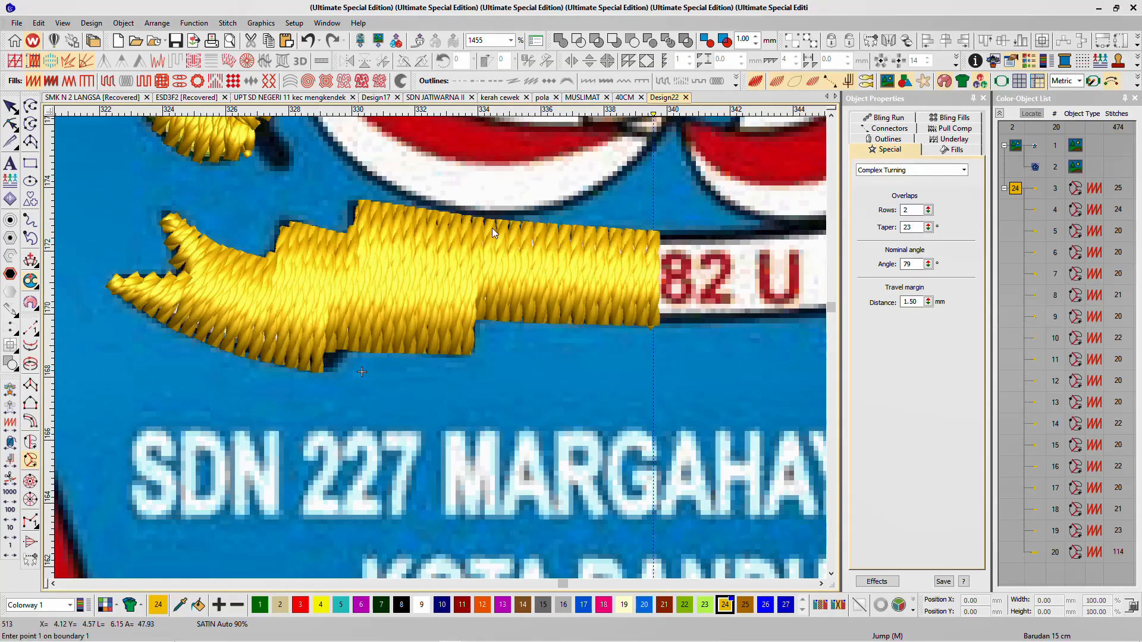
Step: Mirror a copy of the half ribbon horizontally about the center guide and merge the overlapped objects into one ribbon
scroll(492, 229, "down", 3)
key("Escape")
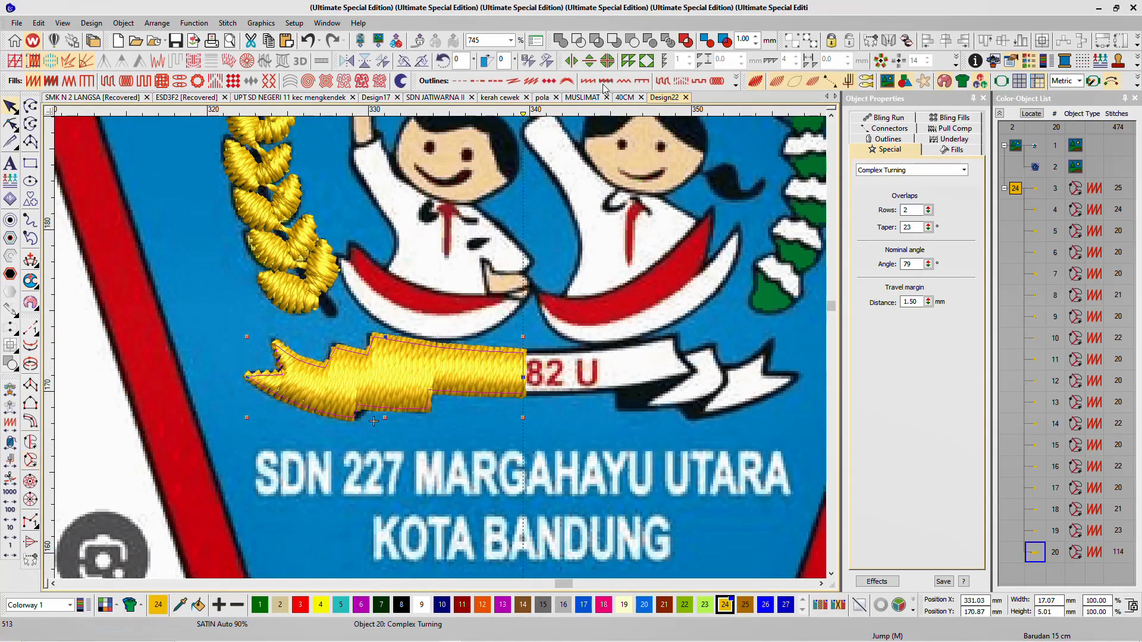
left_click(572, 60)
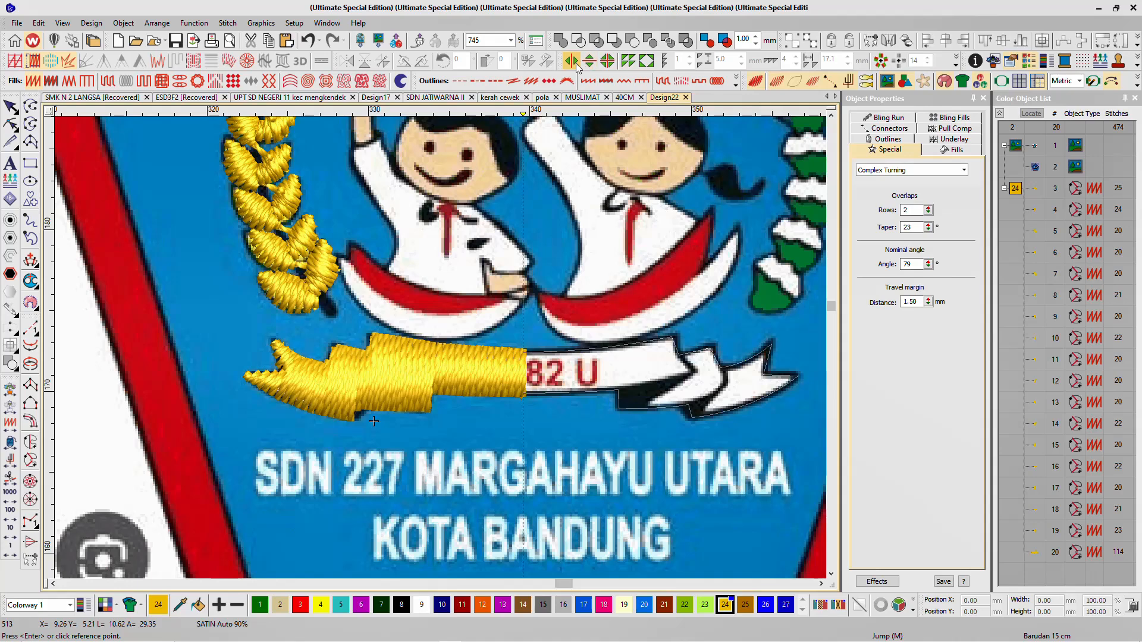
scroll(447, 326, "up", 7)
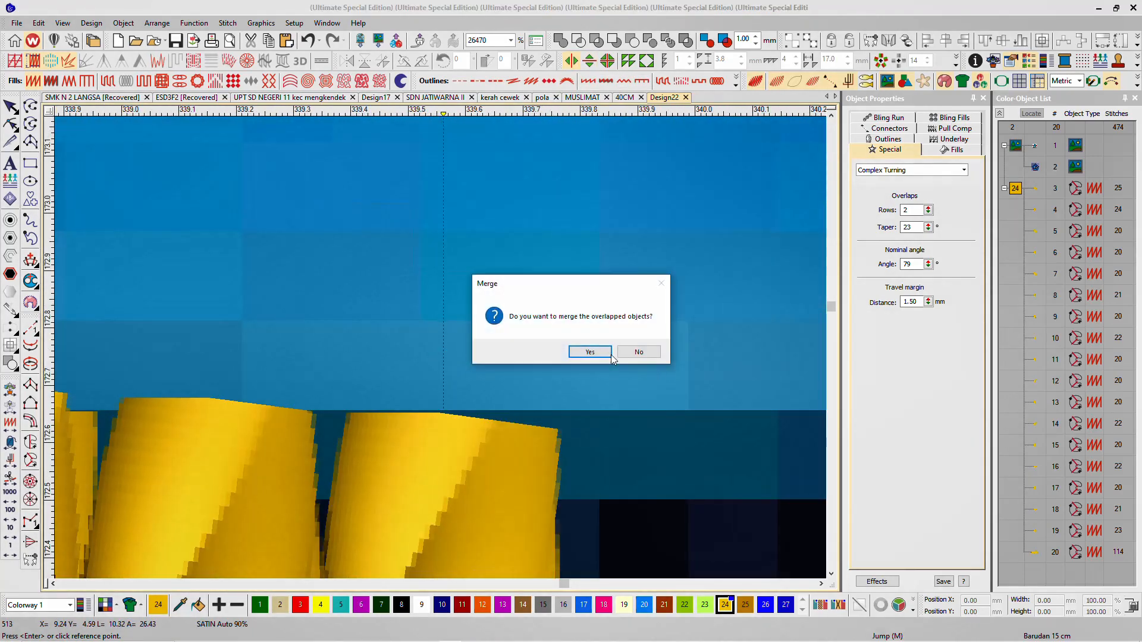
left_click(601, 353)
scroll(440, 348, "down", 10)
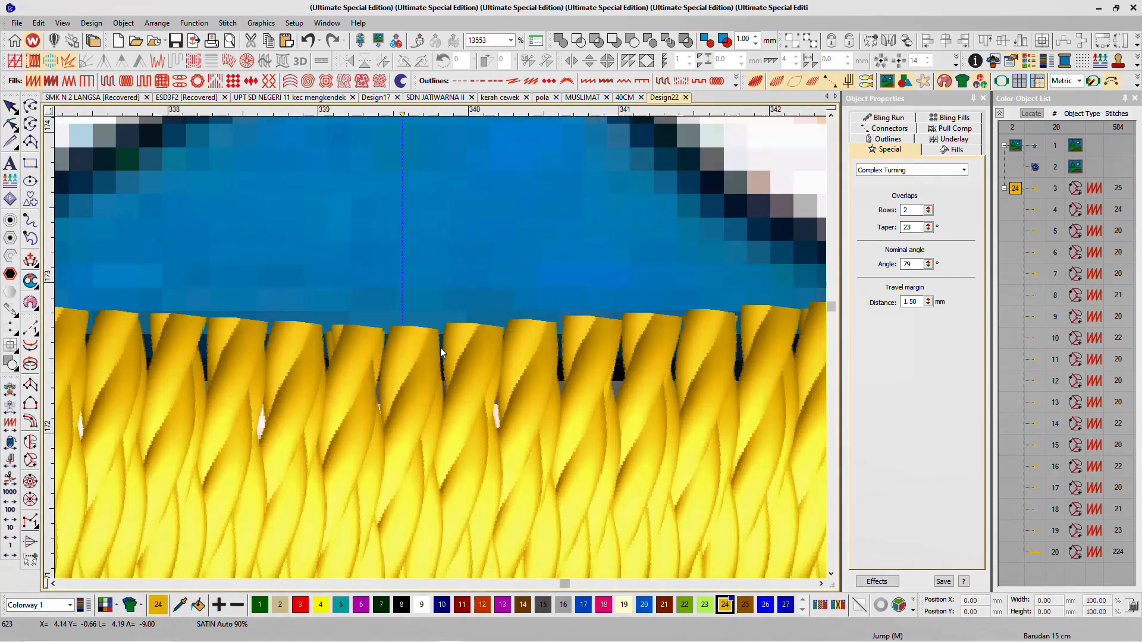
scroll(440, 353, "down", 5)
Step: Select the merged ribbon and change its thread color to white, color 9
left_click(453, 361)
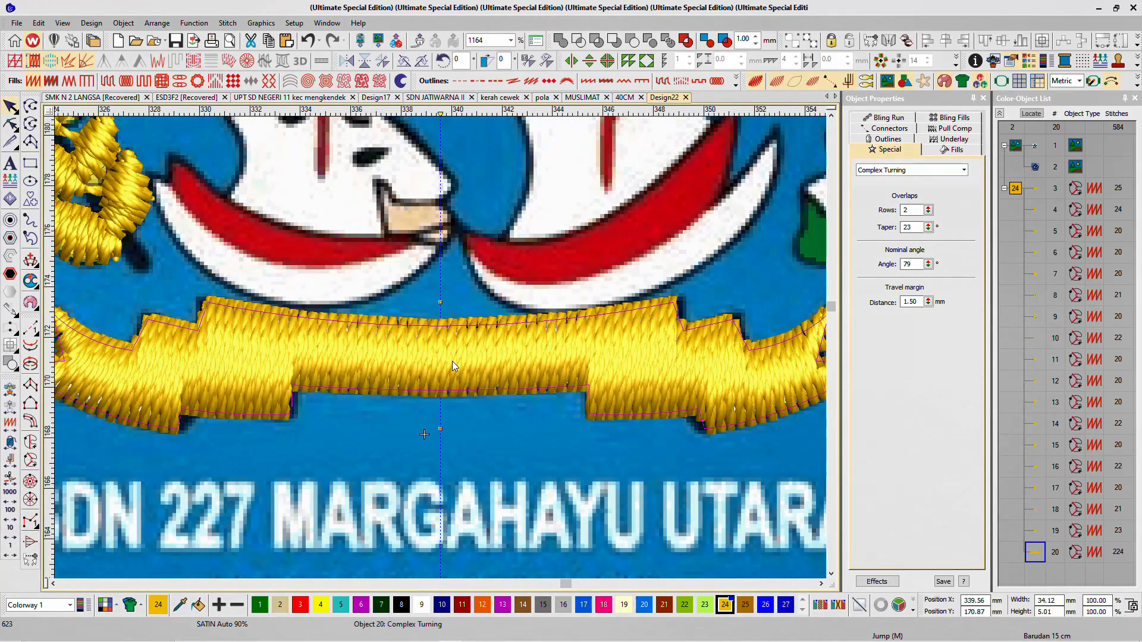
scroll(440, 351, "down", 2)
scroll(440, 352, "up", 1)
scroll(442, 352, "up", 3)
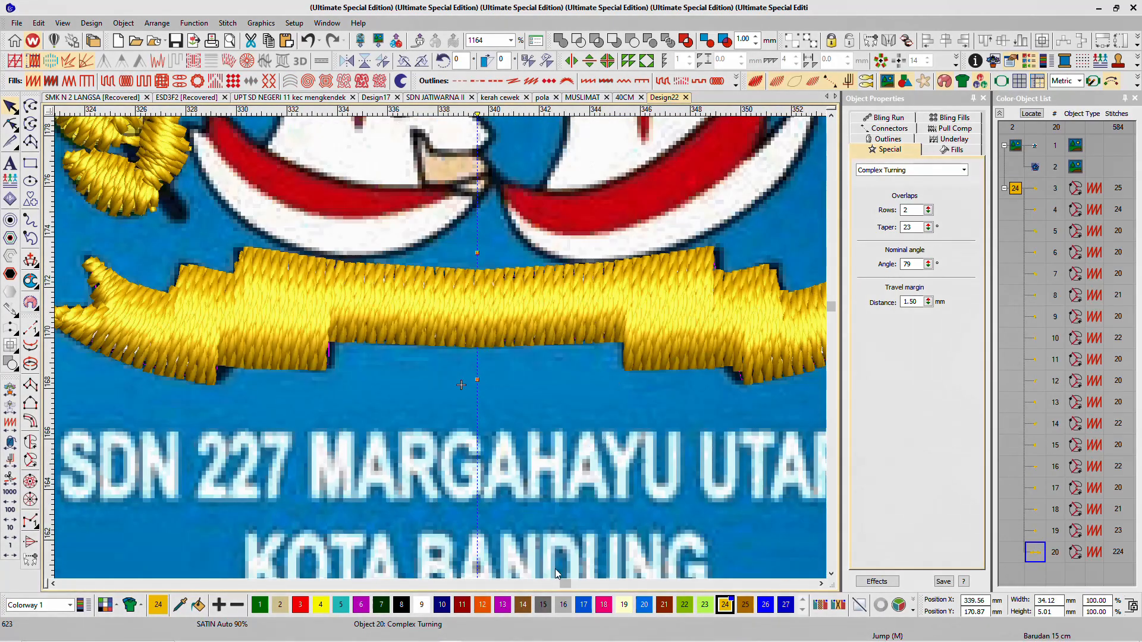
left_click(422, 605)
scroll(460, 417, "down", 2)
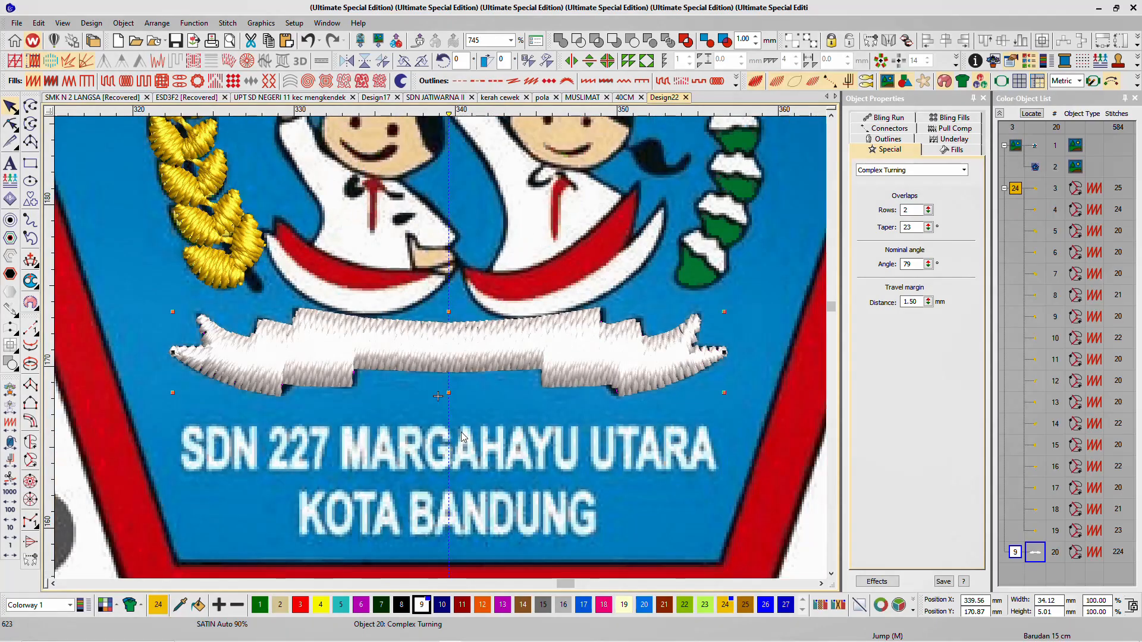
Step: Select the emblem's background bitmap and lock it in place
left_click(455, 405)
scroll(455, 406, "down", 1)
scroll(441, 350, "down", 3)
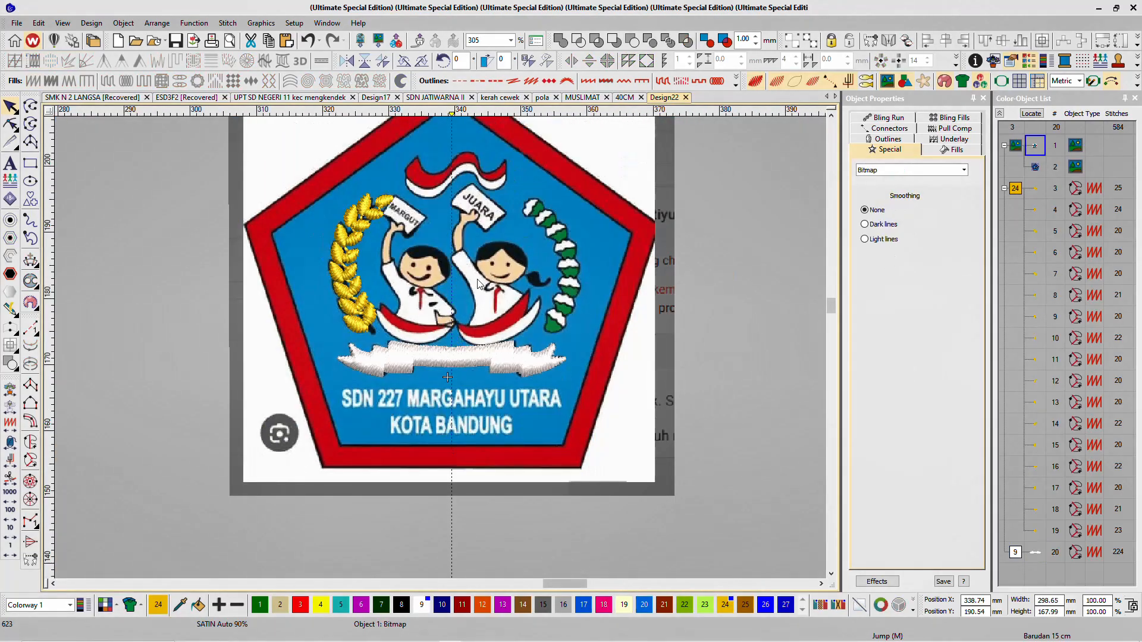
key("Escape")
scroll(439, 348, "up", 3)
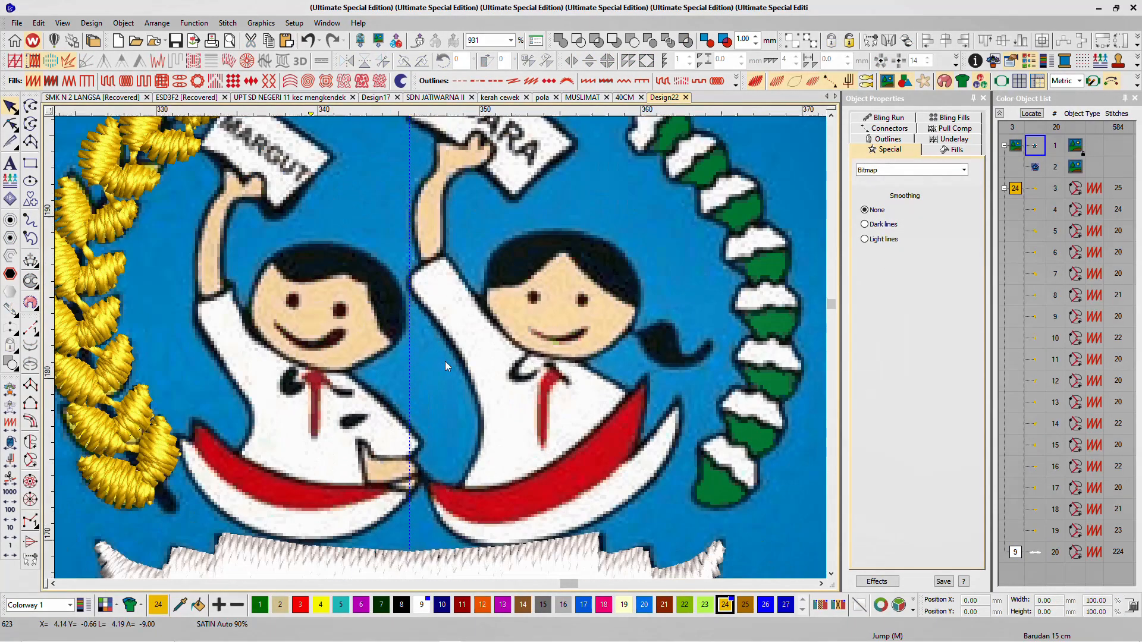
Step: Start a Complex Turning shape and trace the lower outer edge of the white crescent beneath the boy from its left tip to its right tip
scroll(445, 361, "down", 2)
scroll(384, 371, "up", 4)
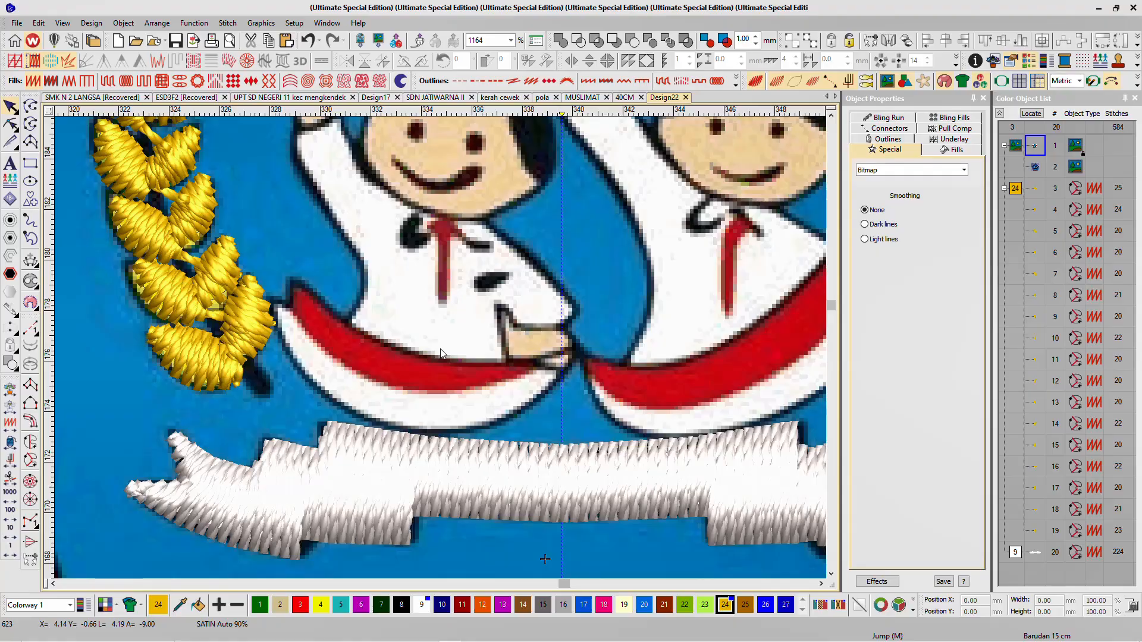
scroll(440, 348, "up", 1)
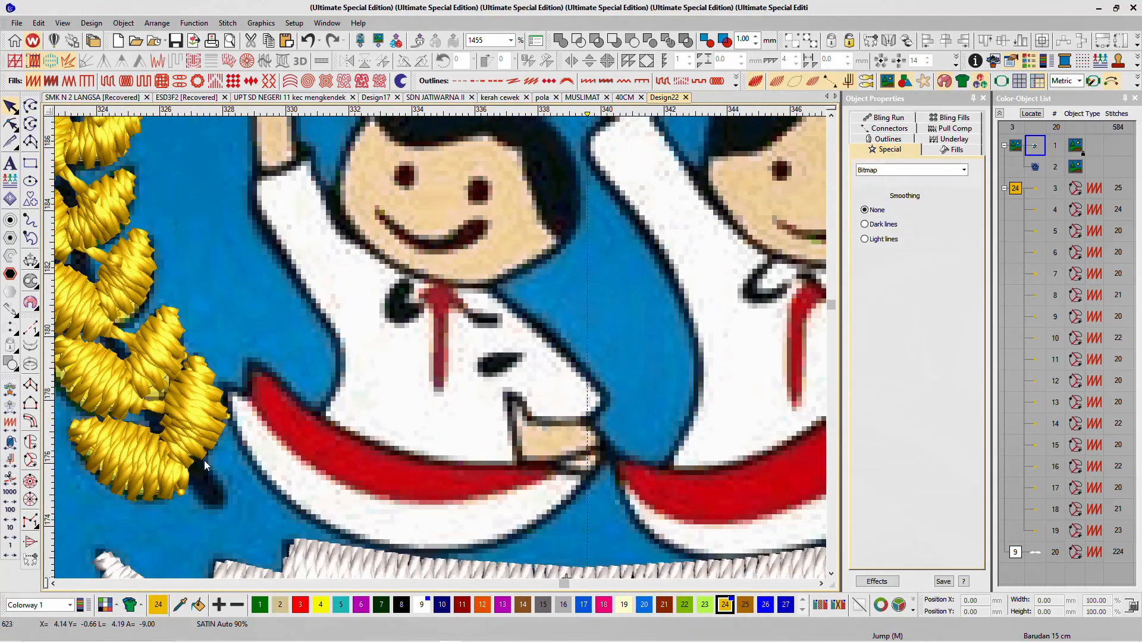
left_click(30, 460)
scroll(441, 348, "up", 2)
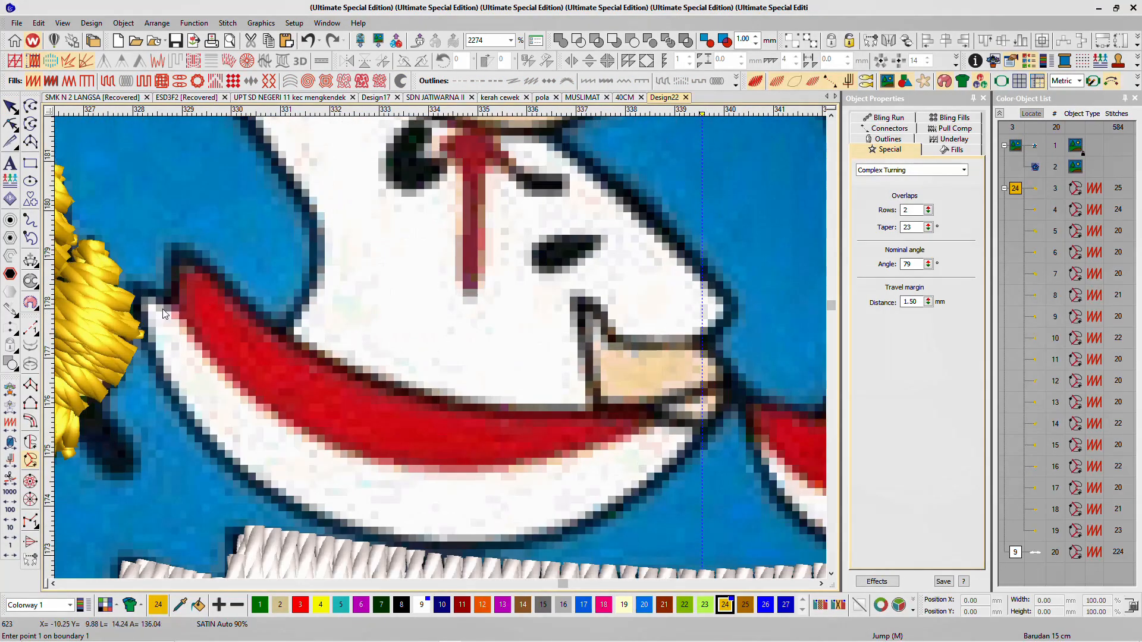
left_click(138, 298)
left_click(161, 374)
left_click(330, 522)
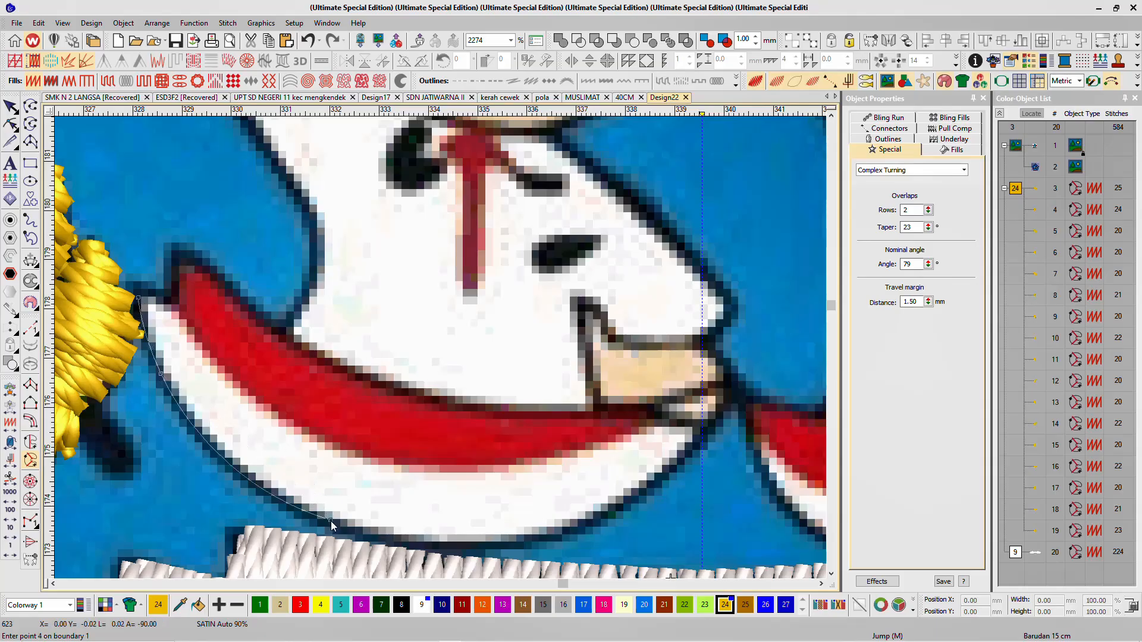
left_click(508, 539)
left_click(669, 476)
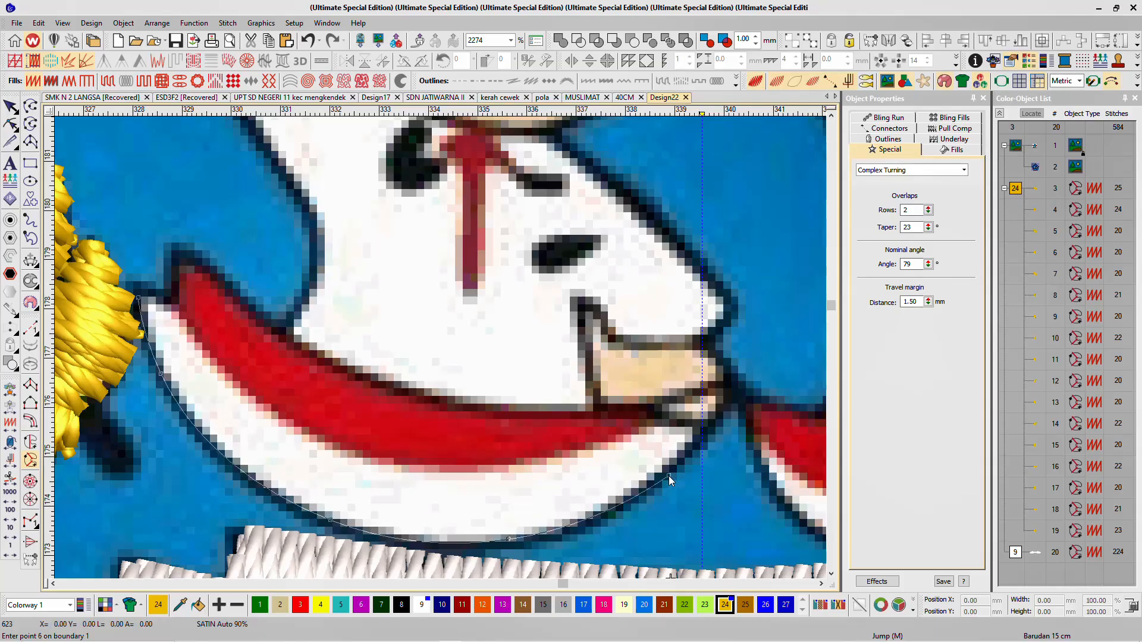
left_click(701, 433)
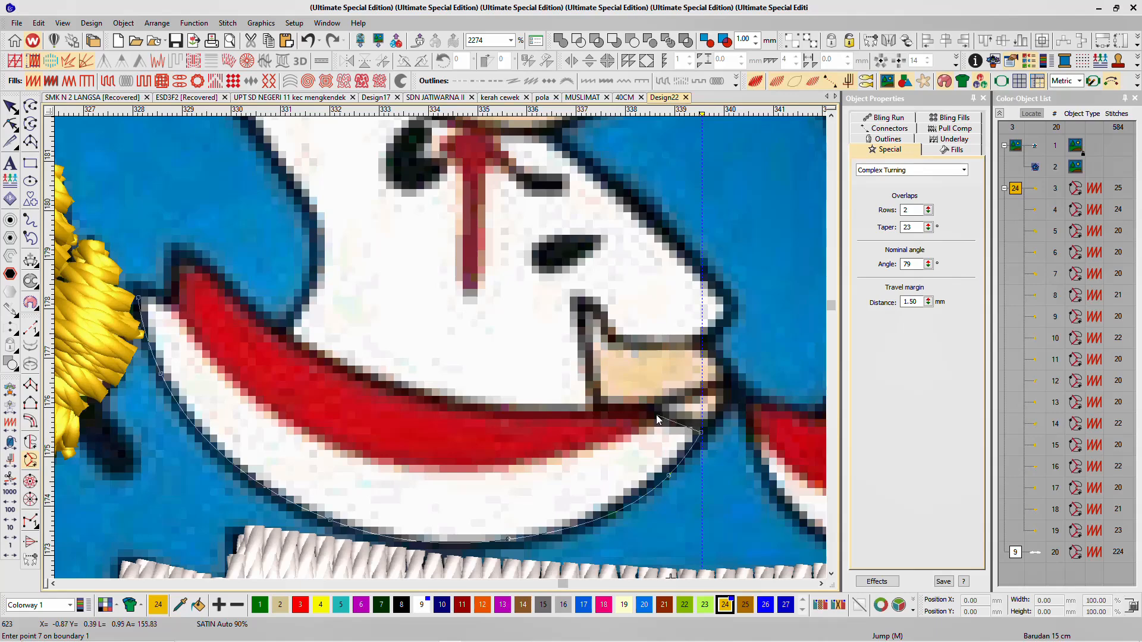
Step: Trace the crescent's inner edge along the red band back to the left tip, and generate its stitches in color 24
left_click(662, 412)
left_click(569, 451)
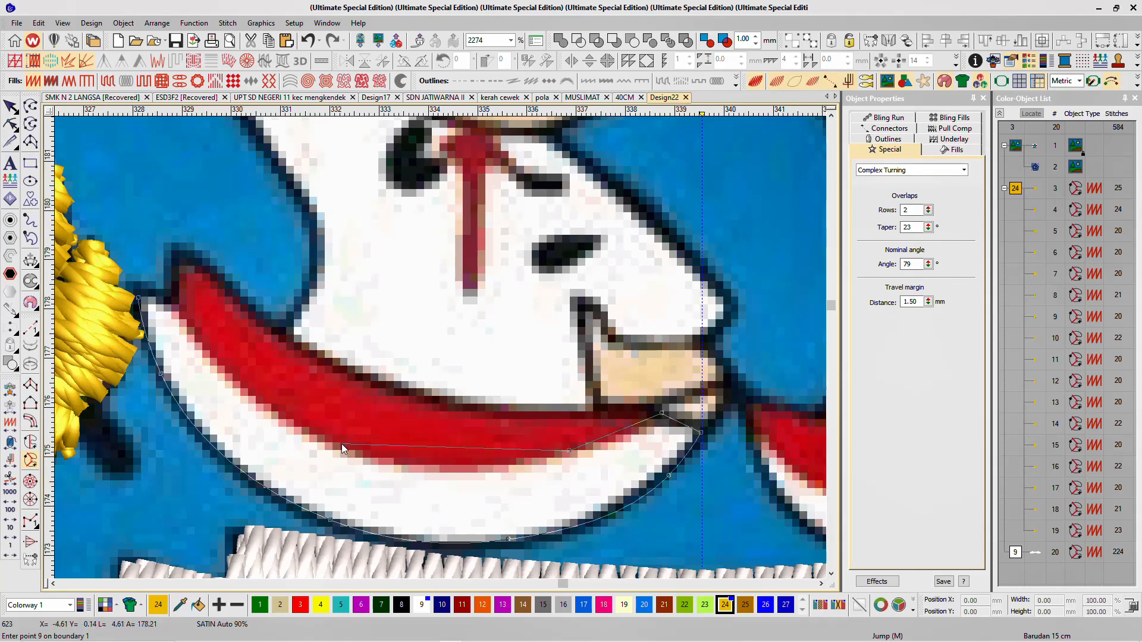
left_click(341, 446)
left_click(179, 309)
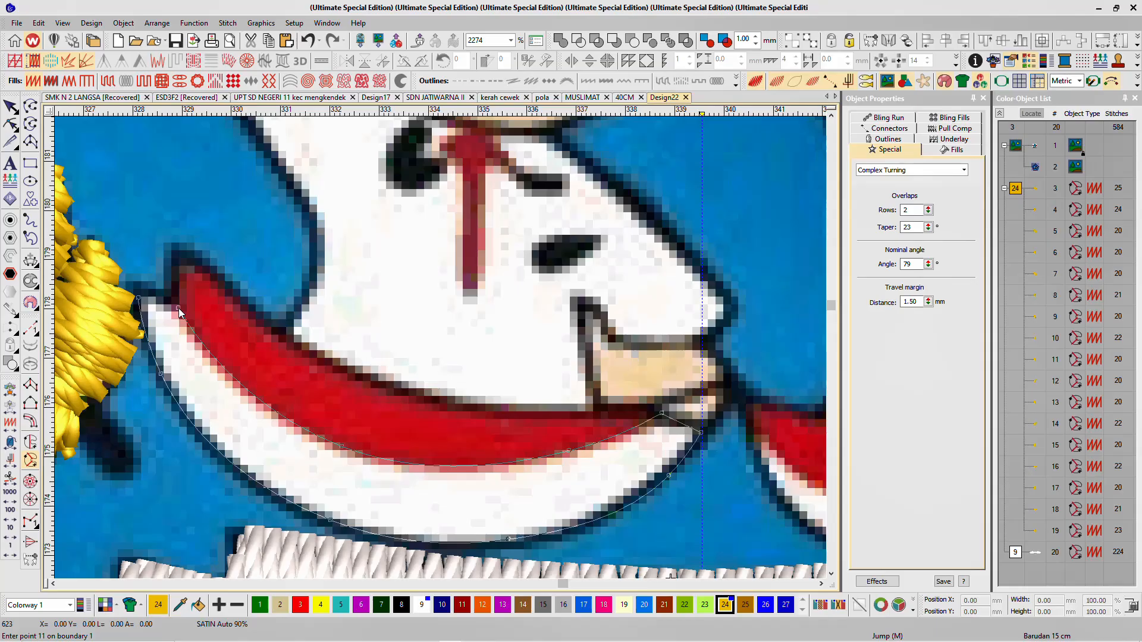
key("Return")
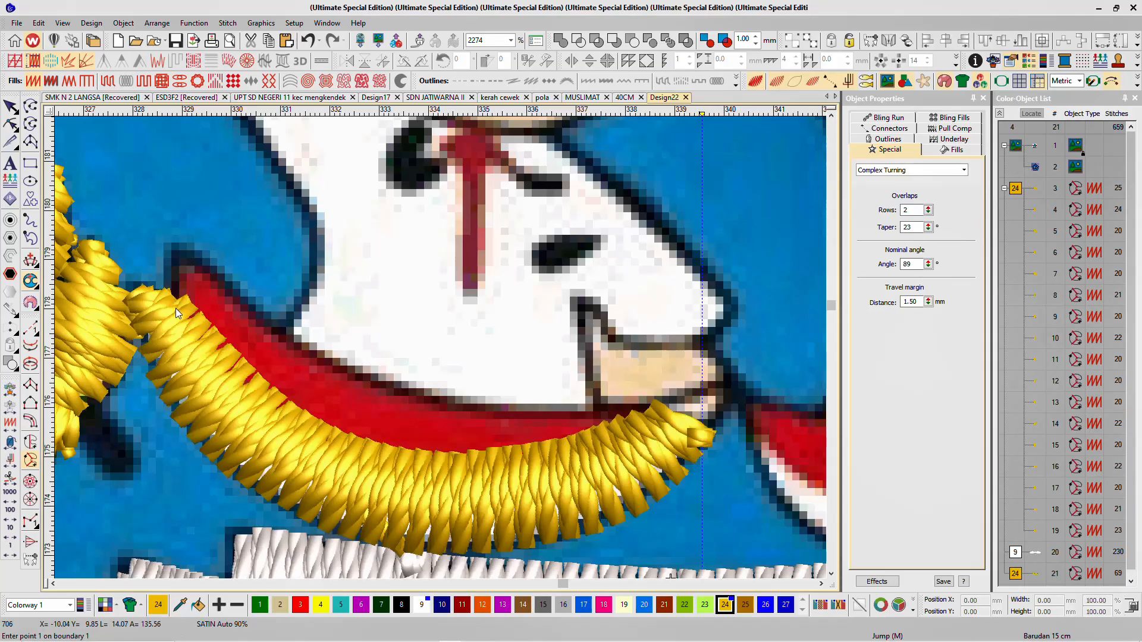
Step: Trace the upper edge of the red band beneath the boy's shirt from its left tip to the hand
left_click(176, 308)
left_click(184, 250)
left_click(274, 334)
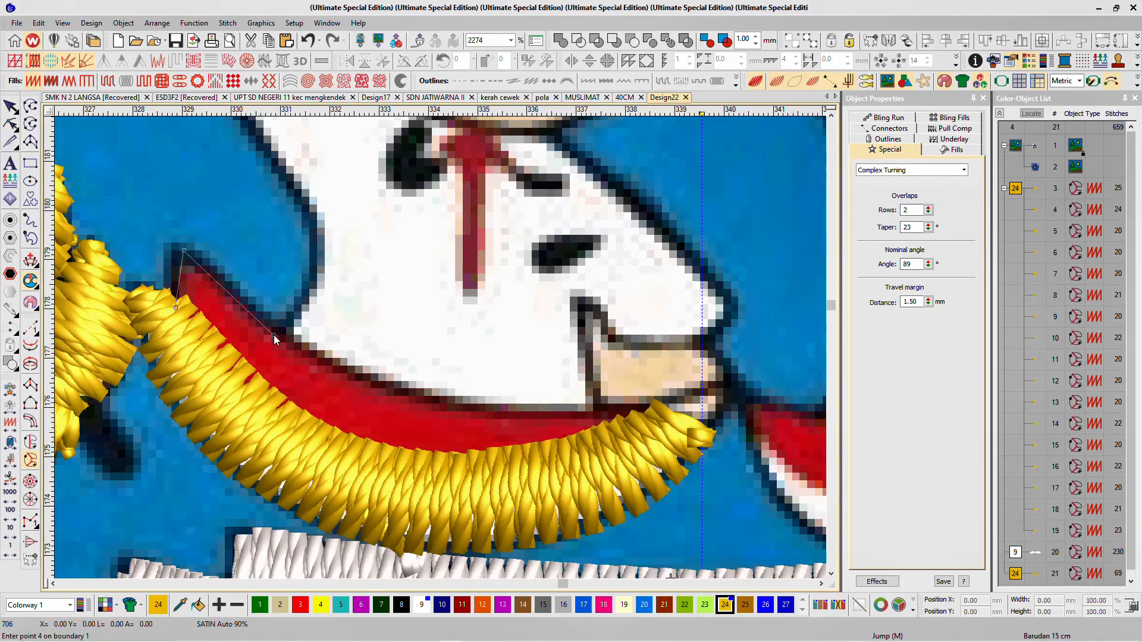
left_click(438, 400)
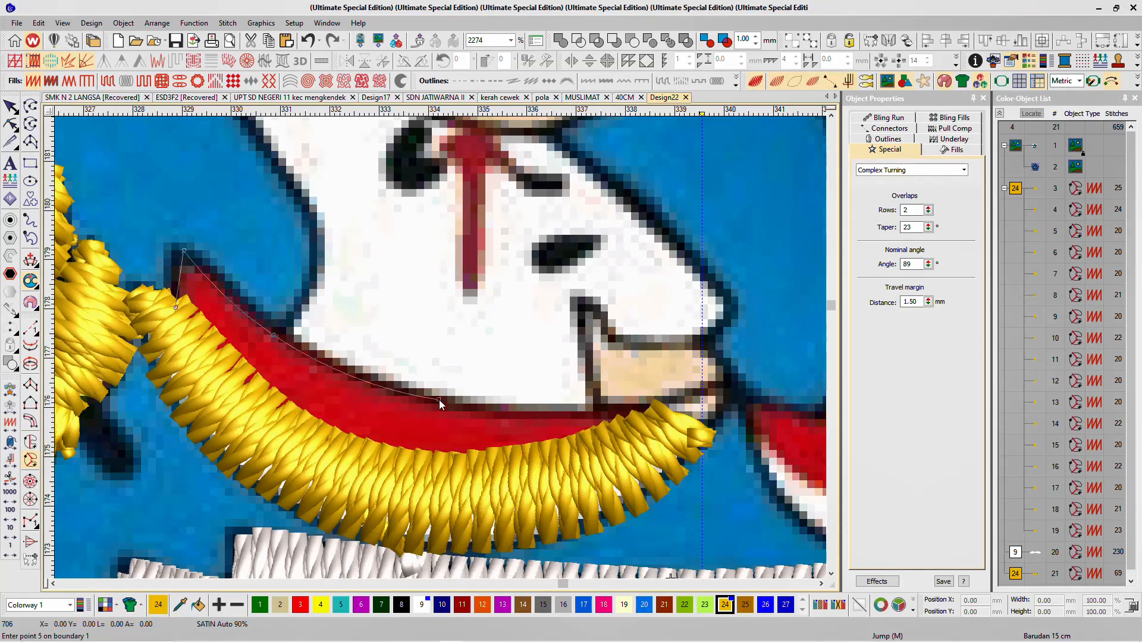
left_click(648, 407)
Step: Hide the stitches, trace the red band's lower edge back along the white crescent, and generate the Complex Turning fill
key("s")
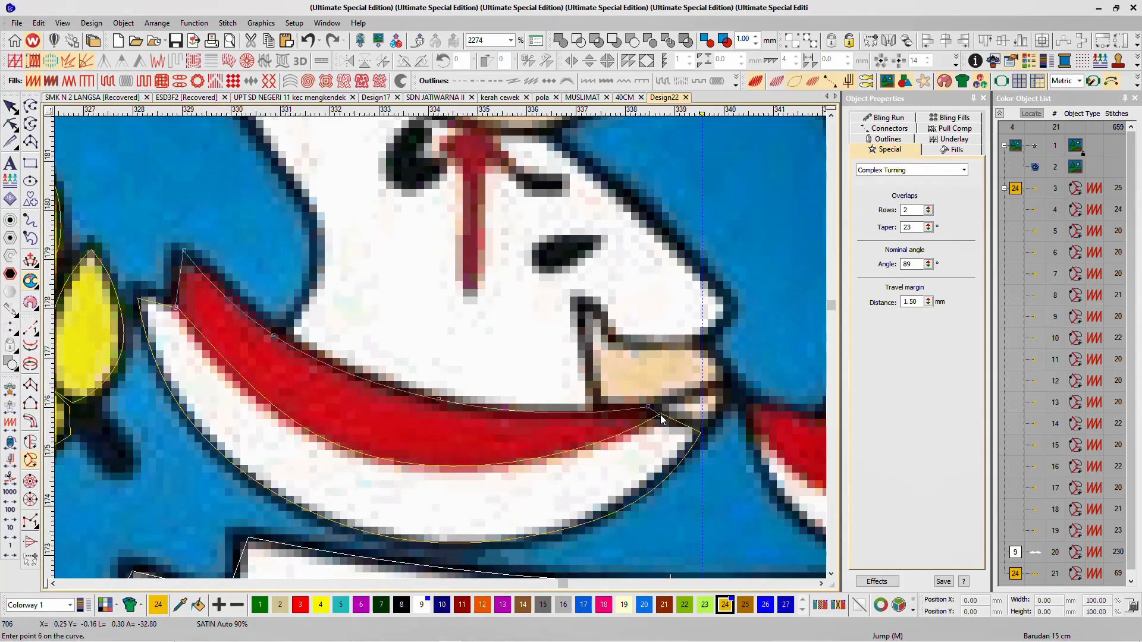
left_click(661, 415)
right_click(547, 459)
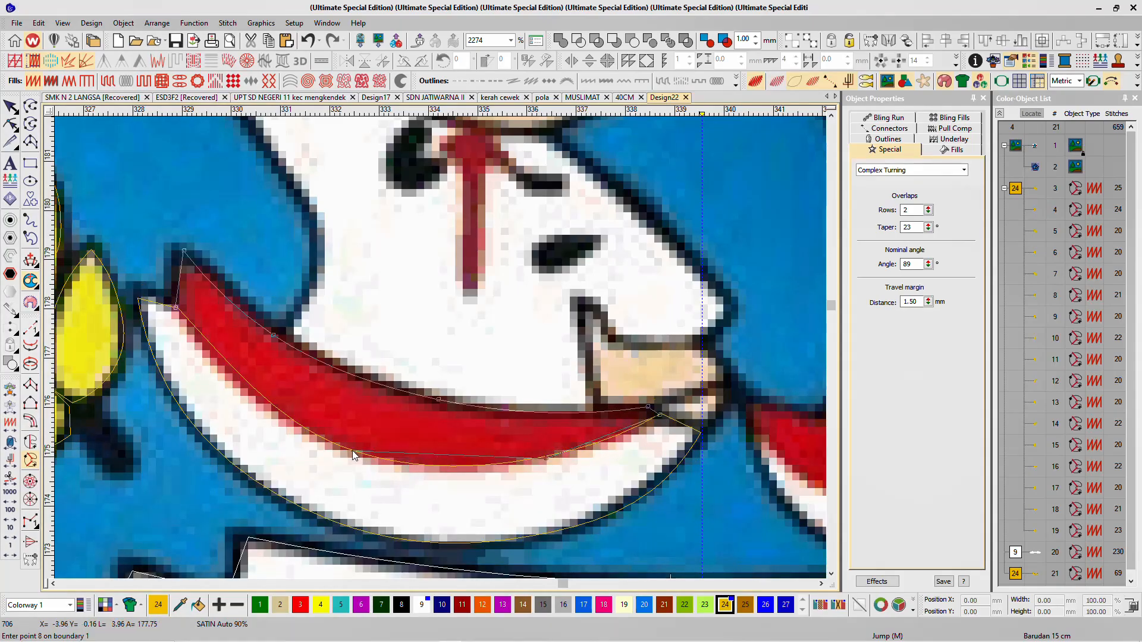
right_click(352, 451)
right_click(251, 388)
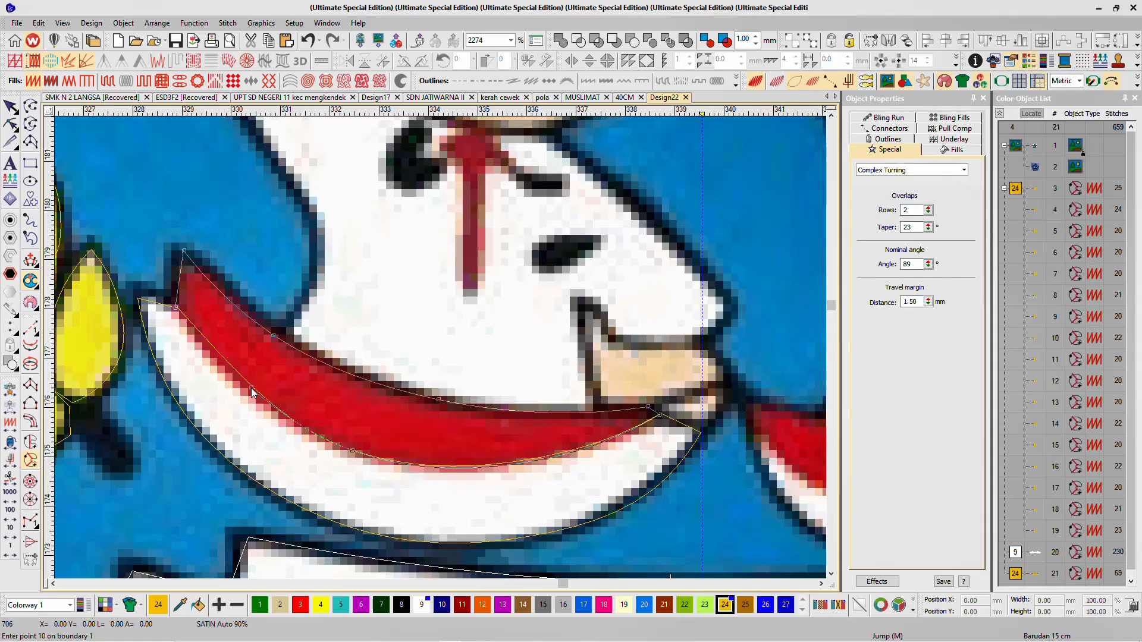
key("Return")
key("Return")
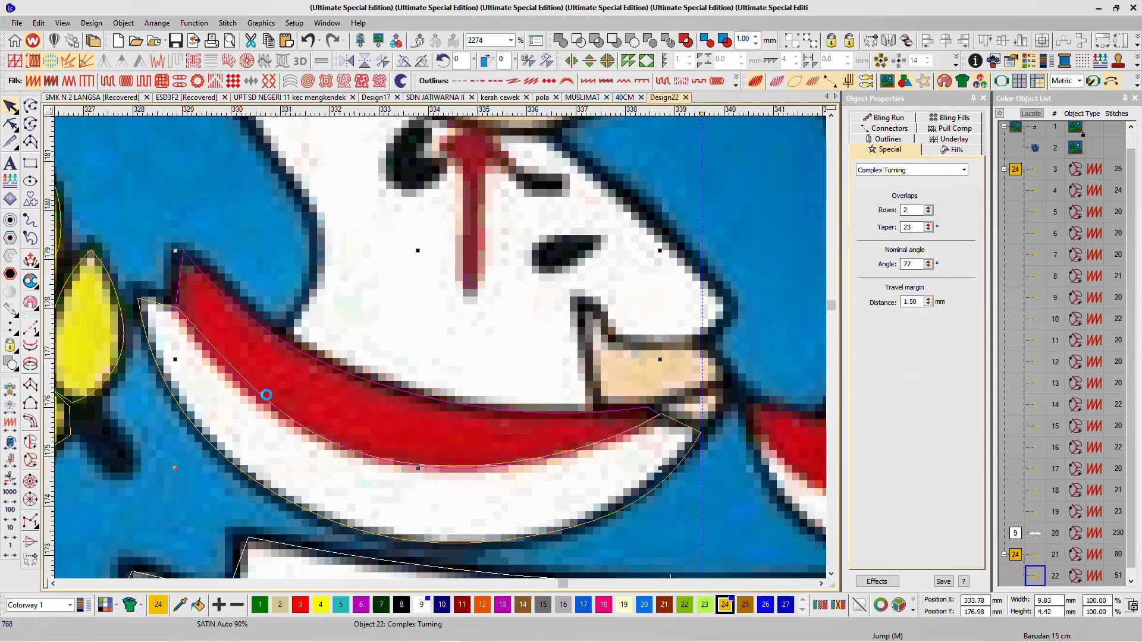
Step: Change the upper band's thread color to red, color 3, and the lower crescent's to white, color 9
left_click(300, 604)
left_click(334, 485)
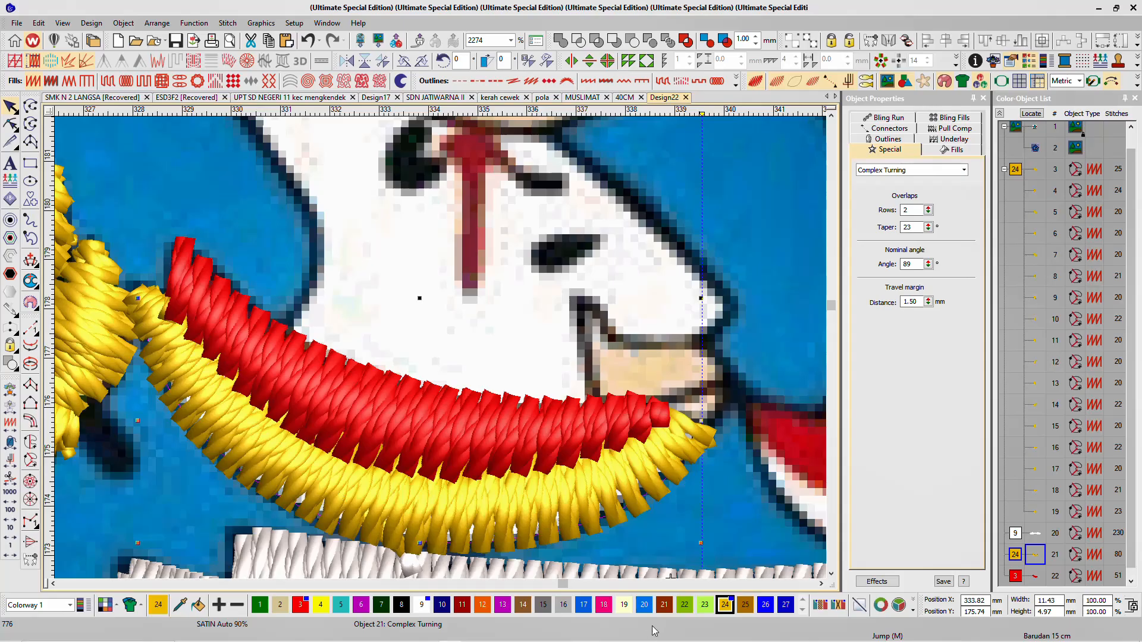
left_click(422, 604)
Step: Make white, color 9, the current color and trace the left edge of the boy's shirt from the waist up to the raised sleeve's cuff
scroll(597, 220, "down", 2)
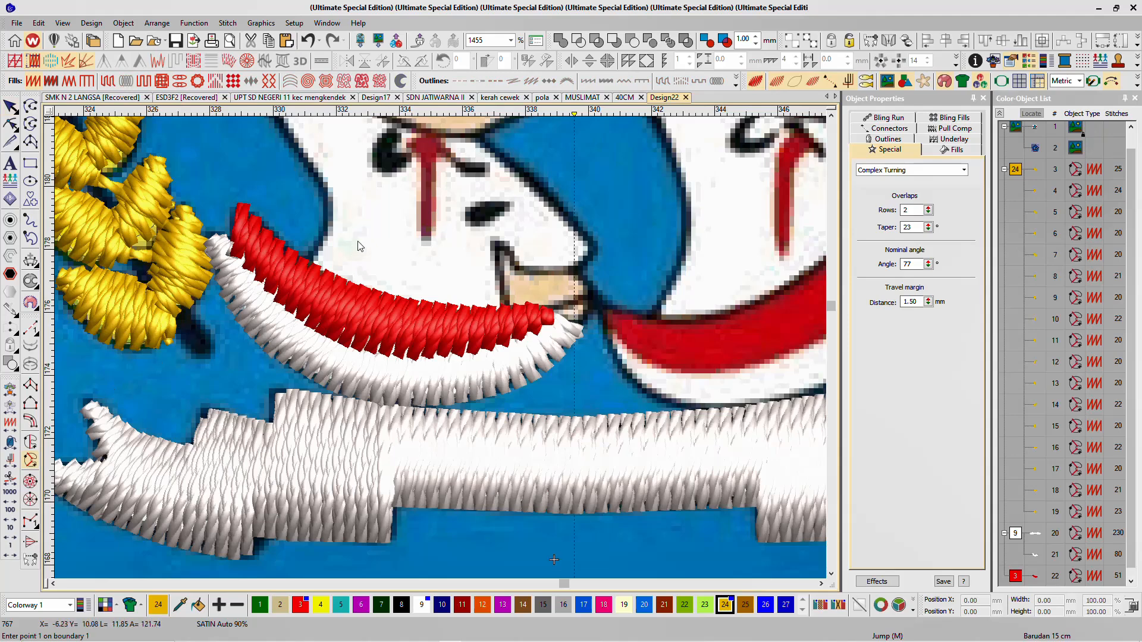
scroll(360, 240, "up", 2)
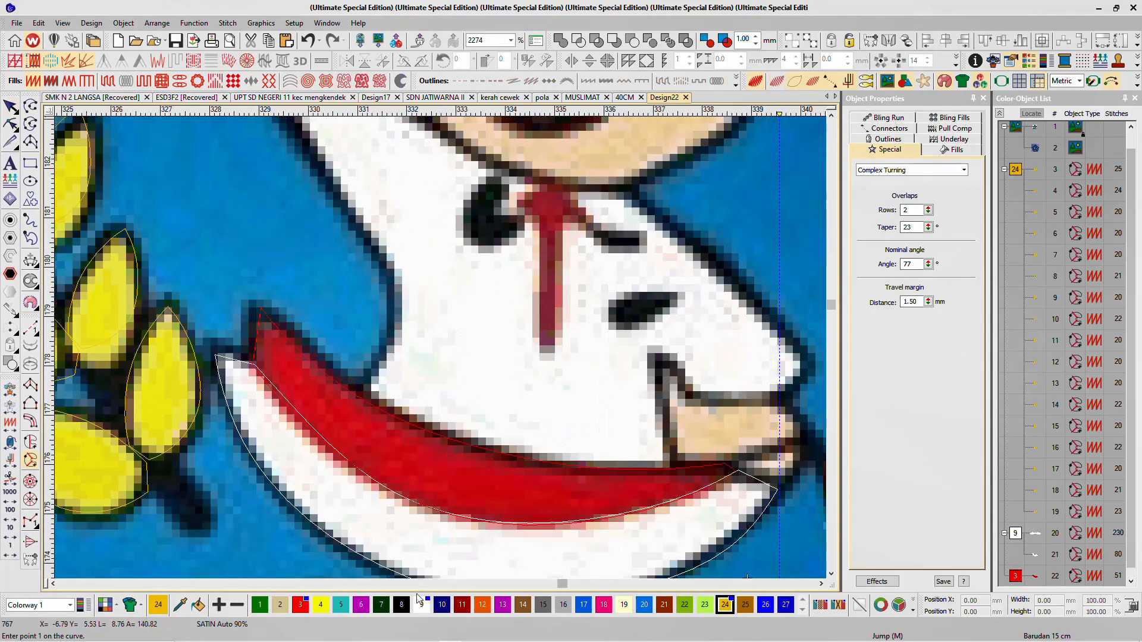
left_click(423, 607)
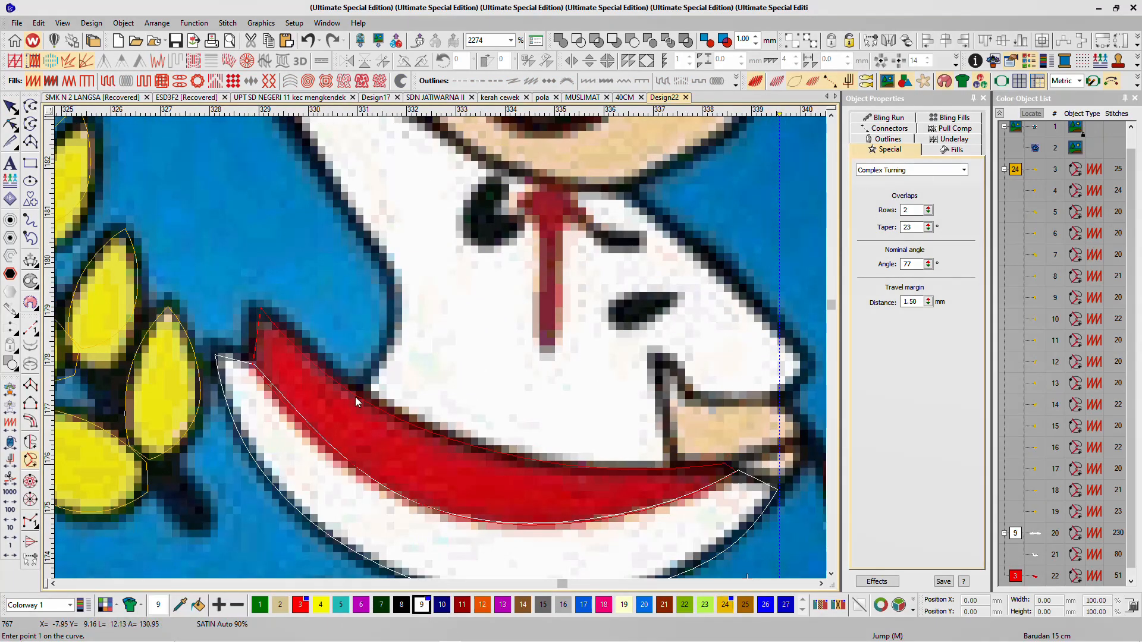
left_click(383, 358)
left_click(397, 303)
scroll(394, 266, "down", 2)
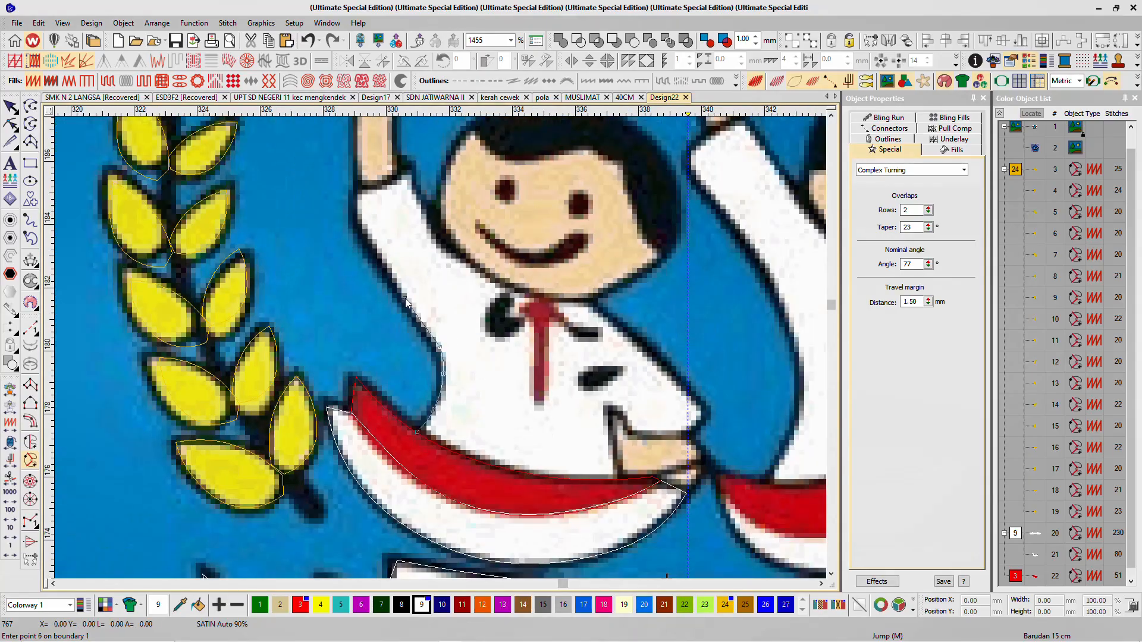
scroll(359, 209, "up", 2)
left_click(443, 329)
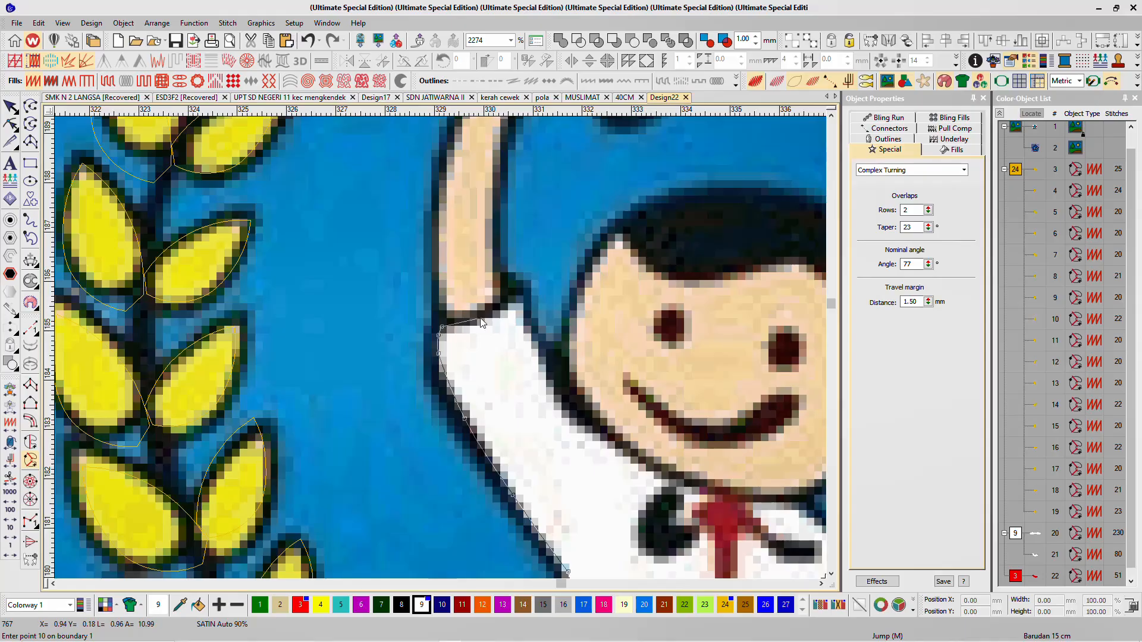
Step: Trace the raised sleeve's cuff and its inner edge down beneath the boy's face
left_click(477, 318)
left_click(516, 293)
left_click(546, 374)
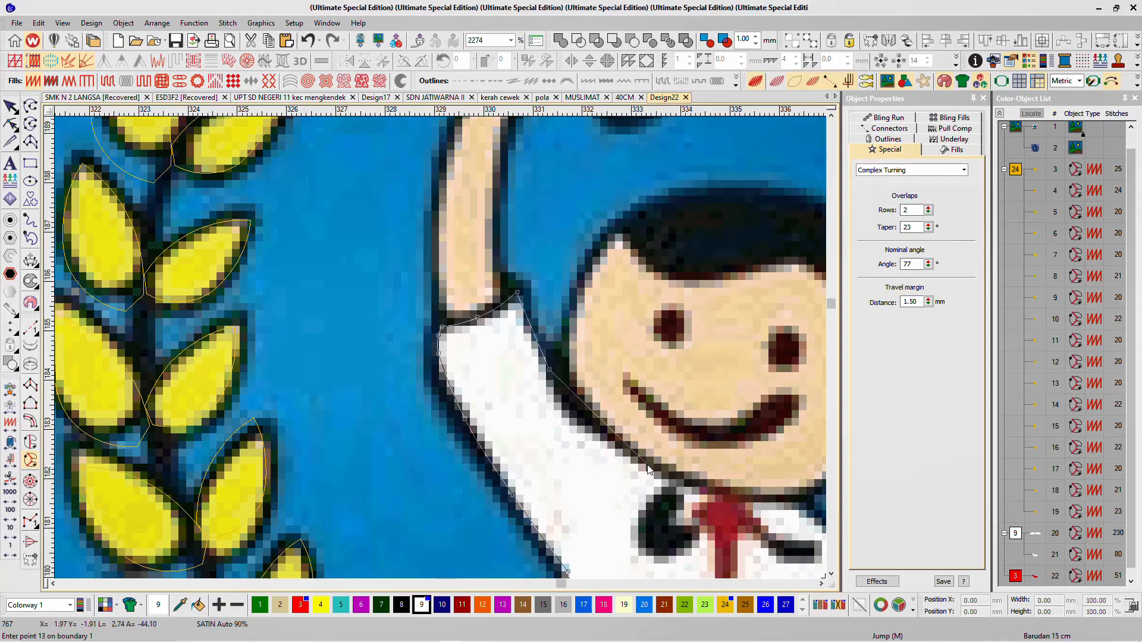
left_click(645, 474)
scroll(645, 474, "down", 2)
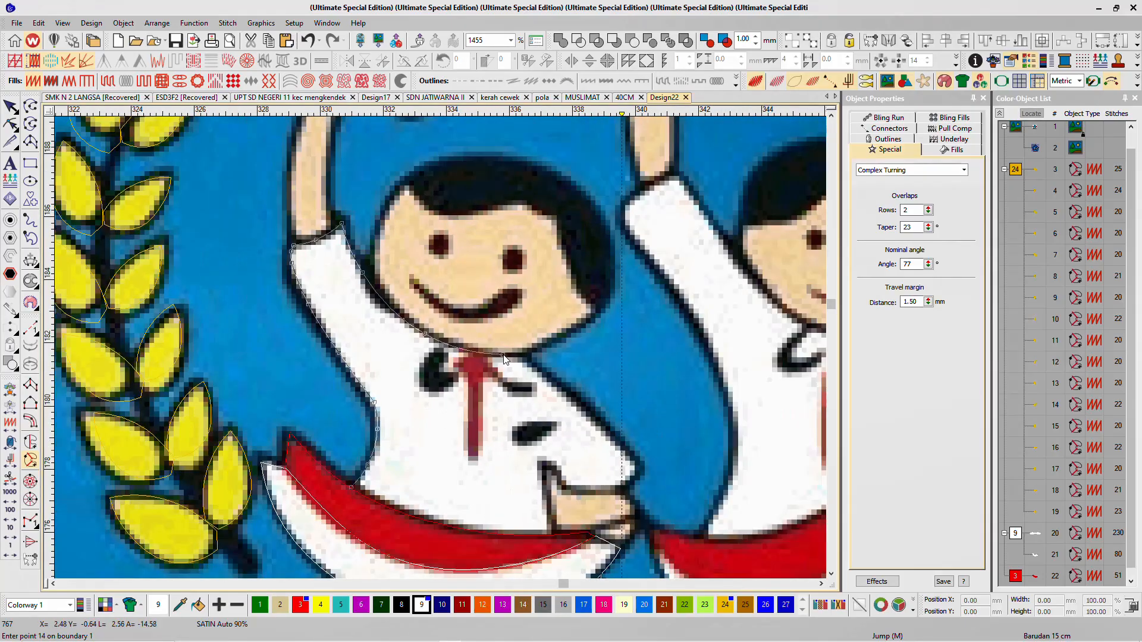
Step: Trace the collar, lowered sleeve and waist edge of the boy's shirt, and generate its Complex Turning stitches in color 9
left_click(522, 354)
left_click(564, 394)
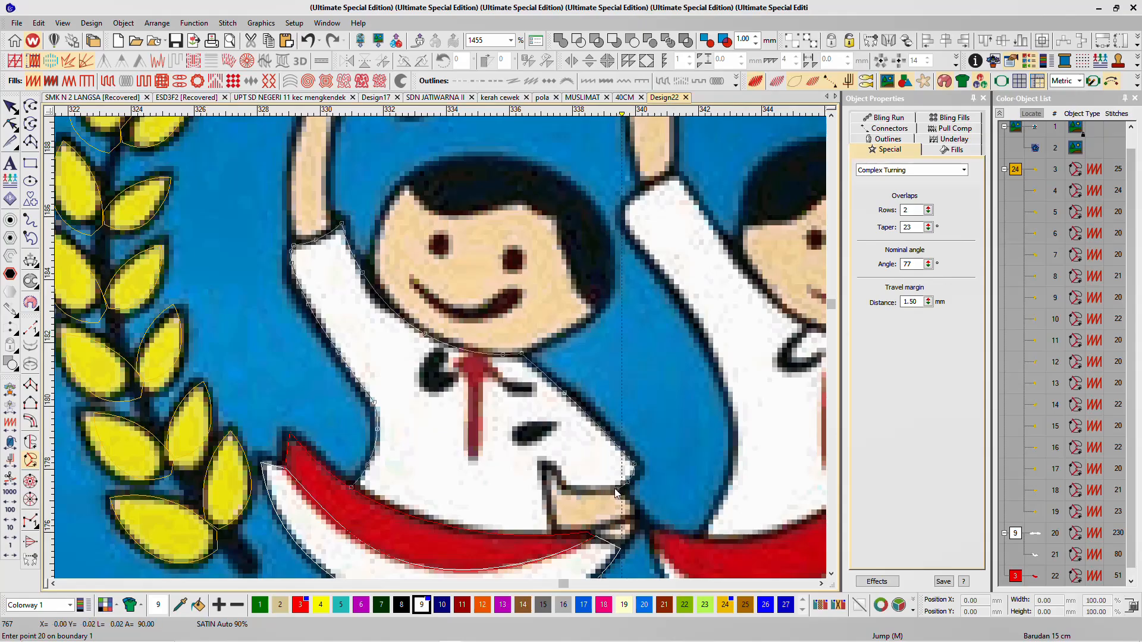
left_click(574, 491)
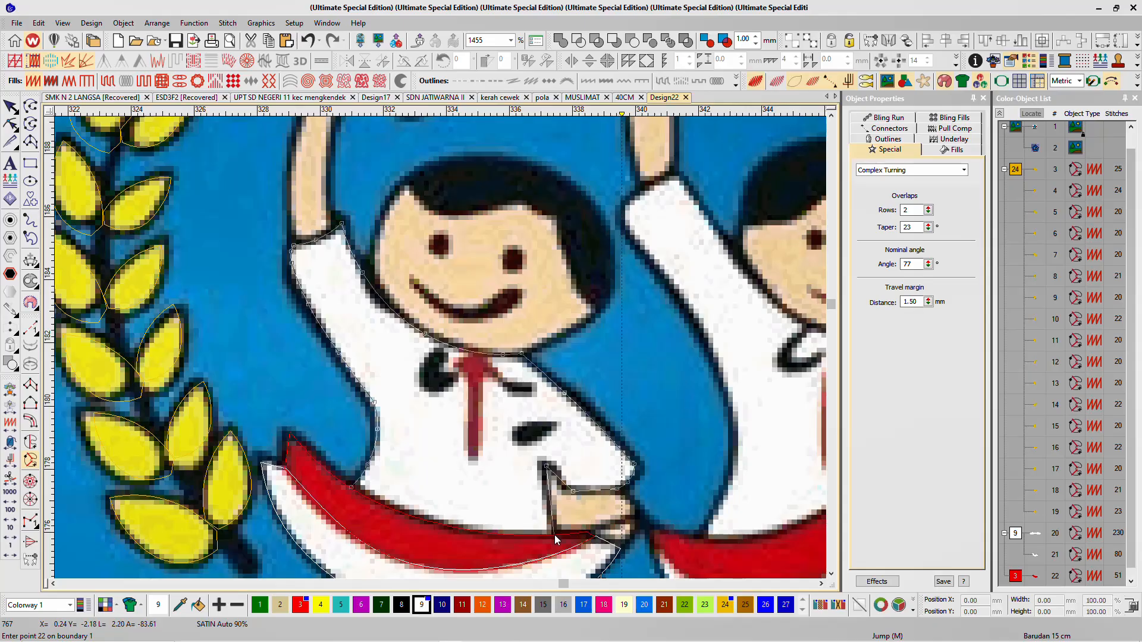
left_click(488, 533)
left_click(412, 516)
key("Return")
key("Return")
key("Return")
scroll(416, 520, "down", 4)
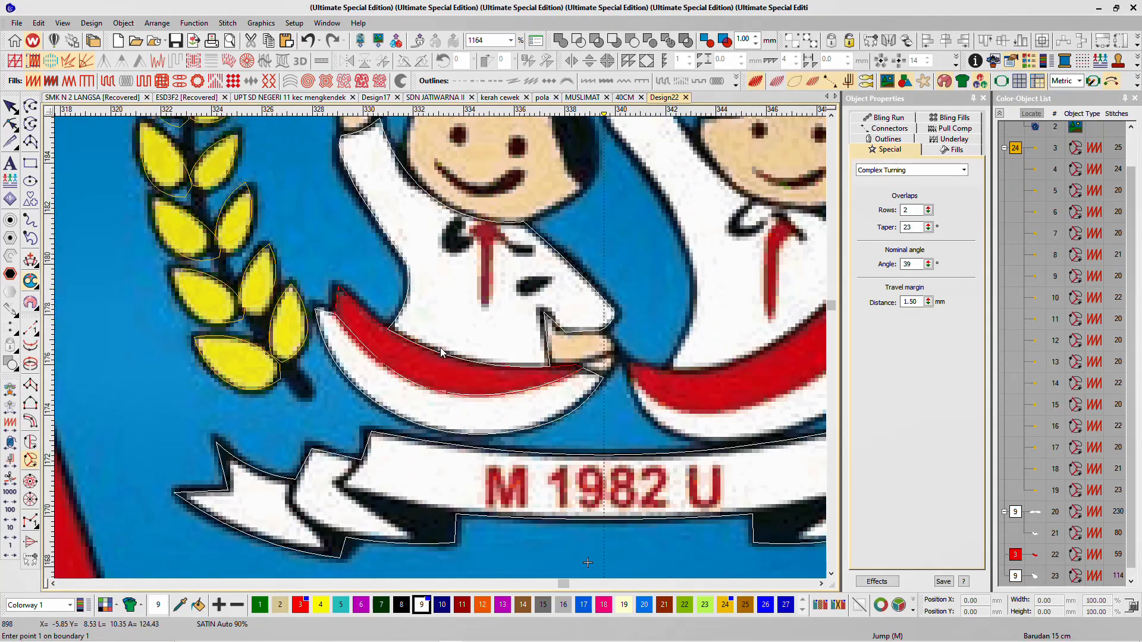
key("t")
scroll(455, 307, "up", 3)
key("t")
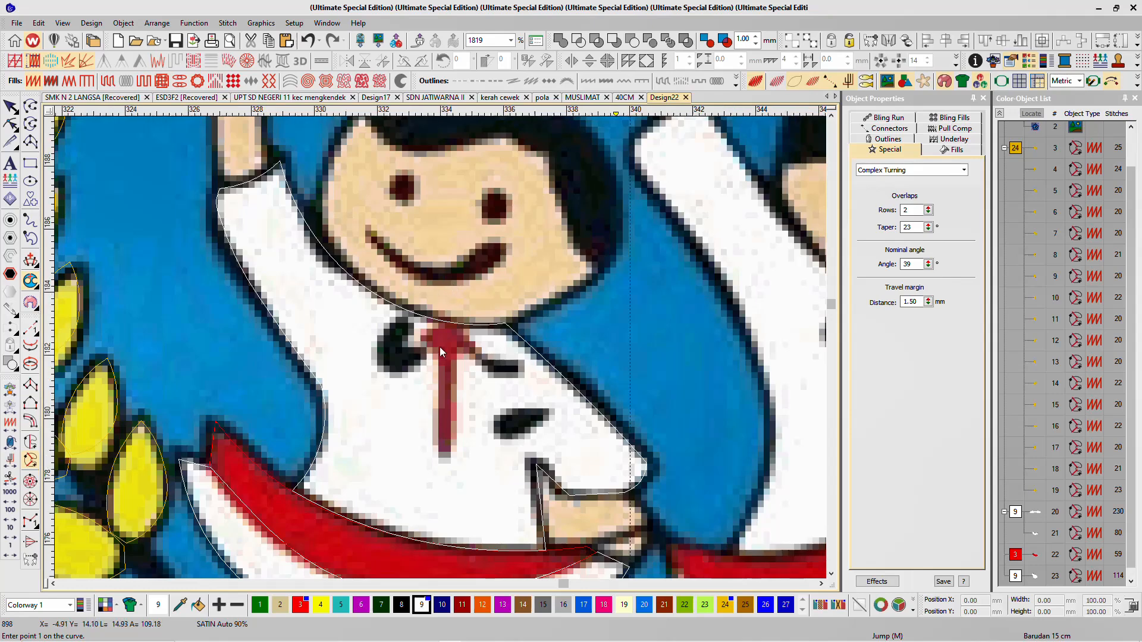
scroll(393, 248, "down", 3)
scroll(452, 323, "up", 5)
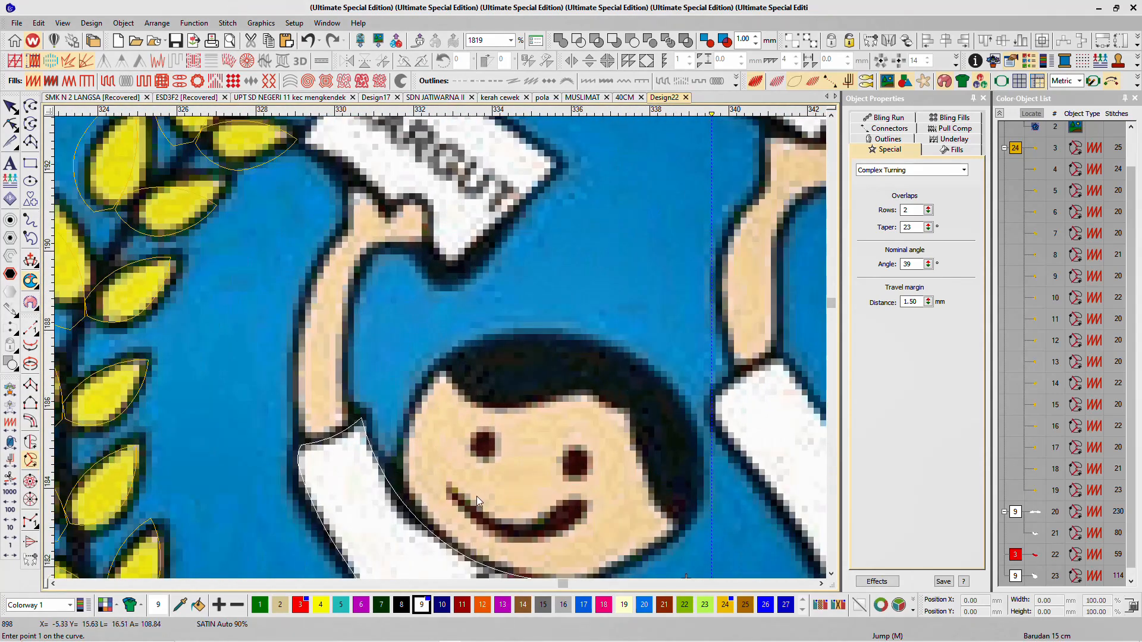
scroll(476, 497, "down", 5)
scroll(473, 365, "up", 5)
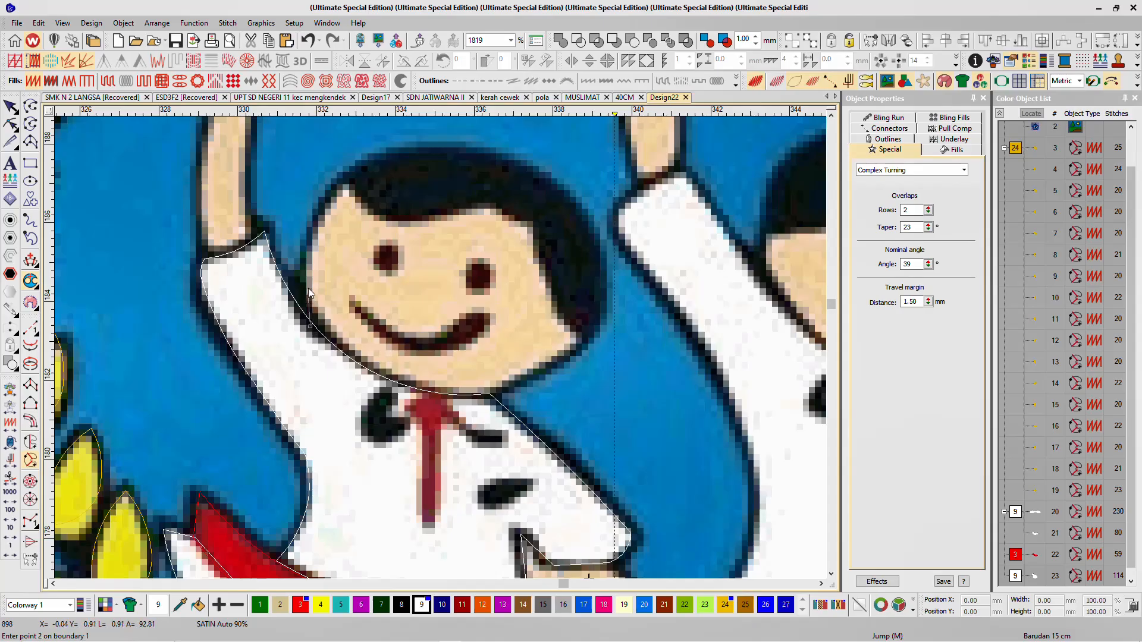
Step: Trace the left side of the boy's face up to the hair peak and across the fringe, replacing the misplaced points
left_click(322, 215)
left_click(348, 180)
key("BackSpace")
key("BackSpace")
left_click(314, 221)
right_click(483, 202)
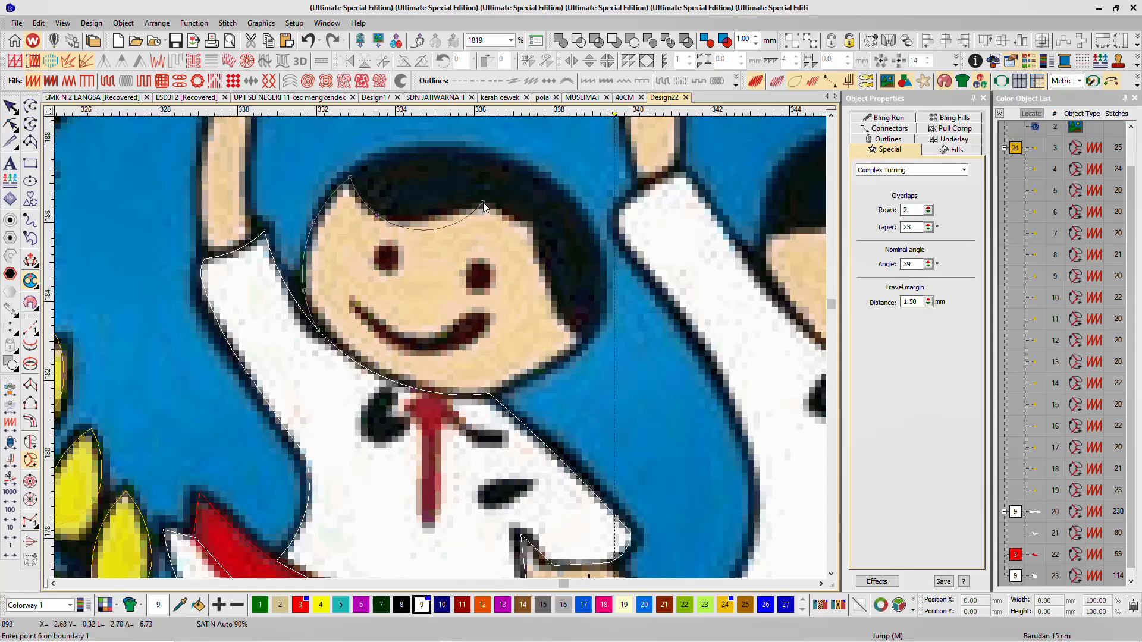
left_click(520, 222)
Step: Trace the hairline down the right side of the boy's face and along the chin, and generate the face stitches in color 9
right_click(543, 273)
right_click(557, 316)
left_click(586, 344)
right_click(545, 374)
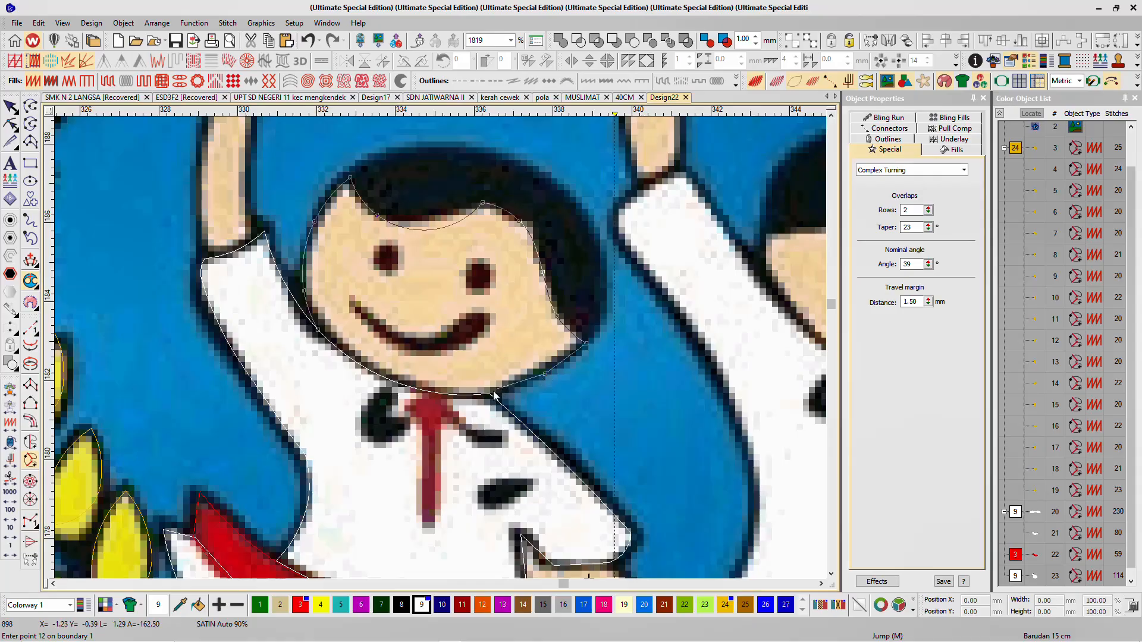
right_click(487, 395)
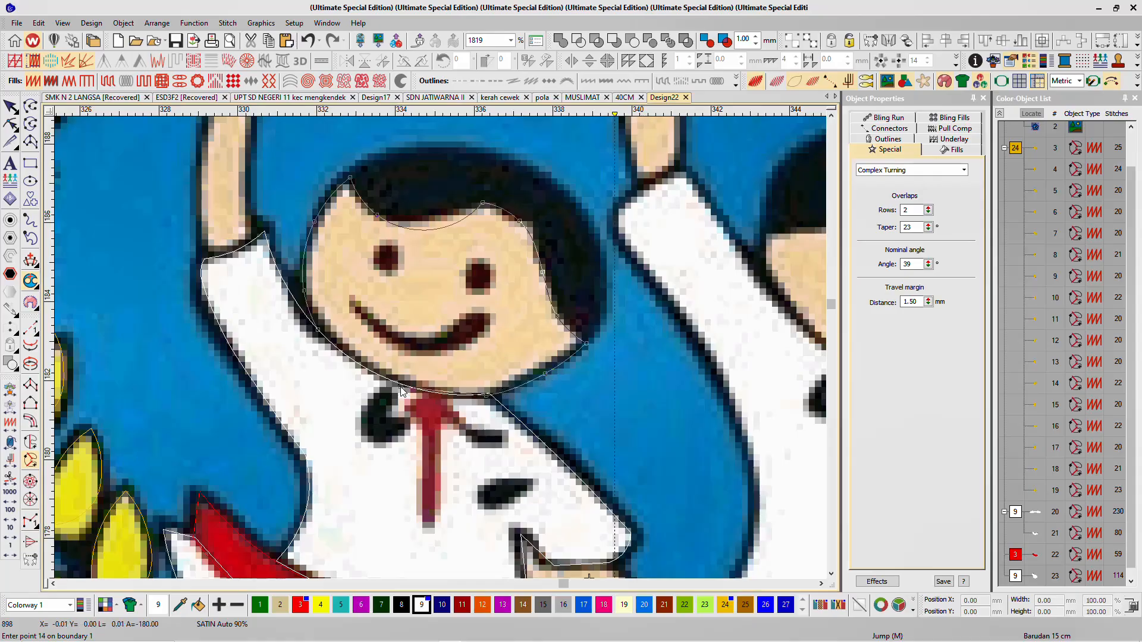
key("Return")
key("Return")
left_click(454, 129)
left_click(437, 460)
key("Return")
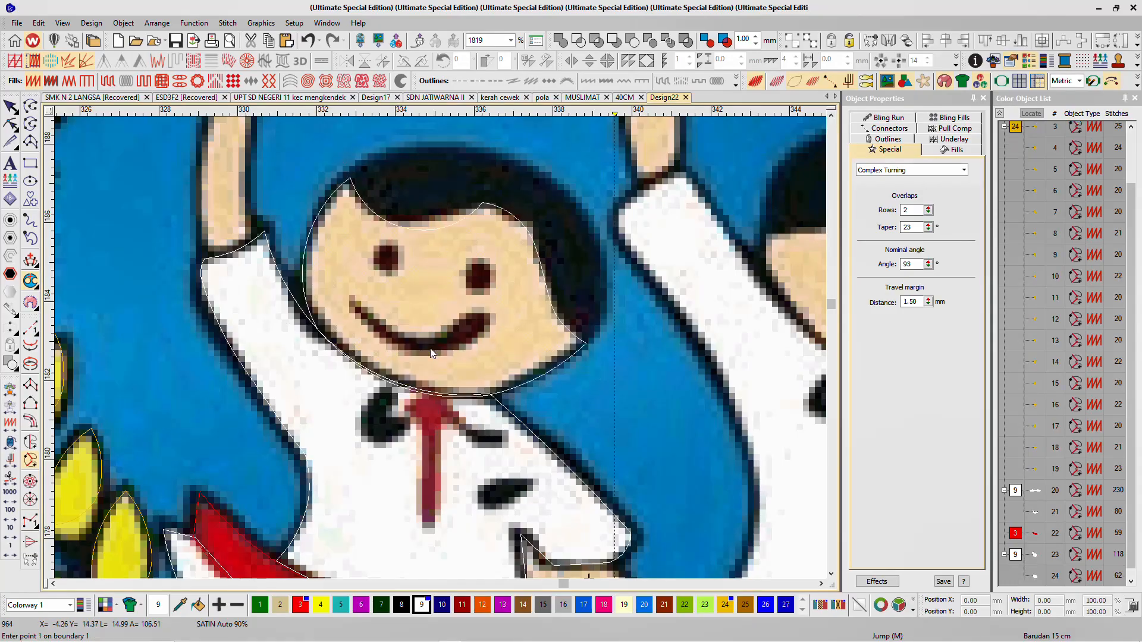
Step: Change the boy's face thread color to cream, color 19, and deselect it
key("Escape")
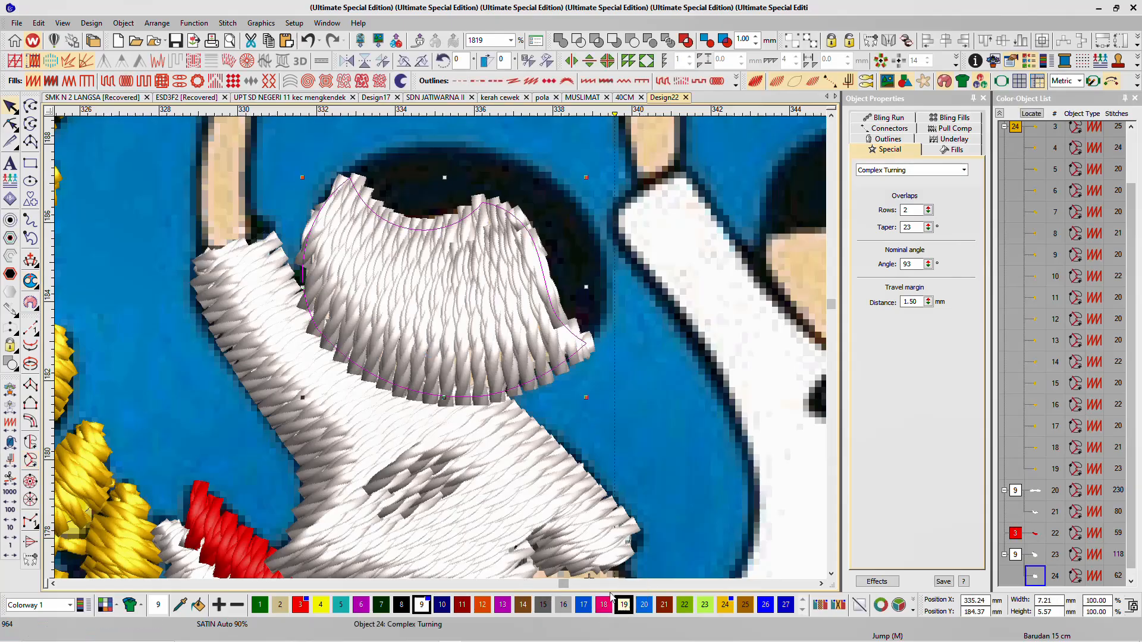
left_click(624, 605)
scroll(440, 353, "down", 2)
scroll(441, 353, "down", 2)
left_click(588, 326)
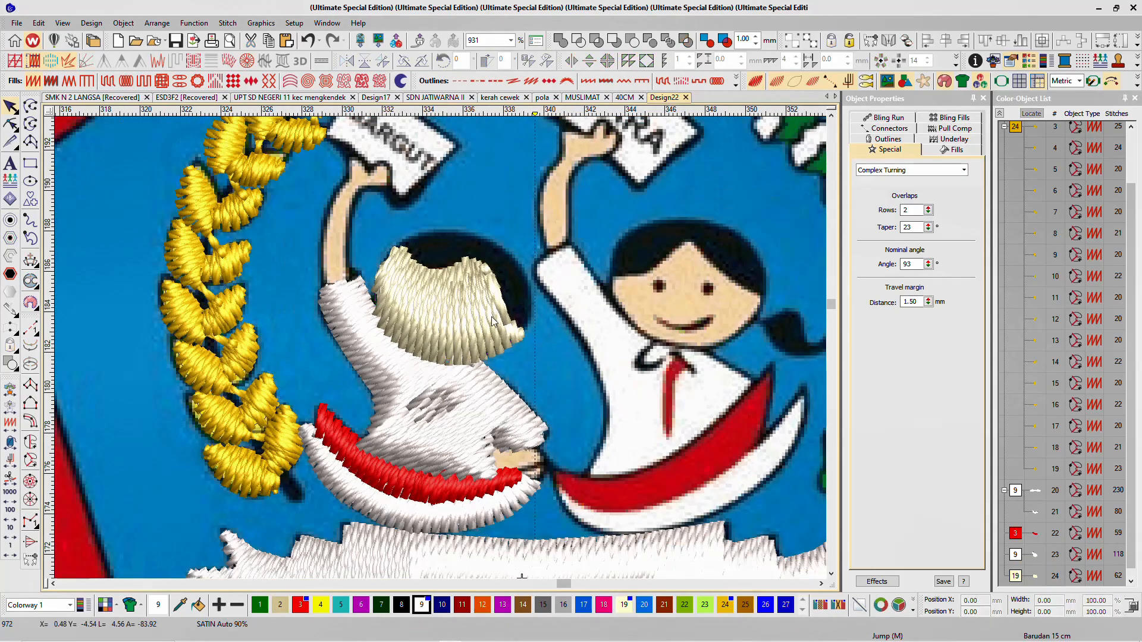
Step: Select the boy's face, switch the display from stitches to outlines over the artwork, and clear the selection
left_click(492, 317)
left_click(558, 267)
left_click(466, 315)
key("s")
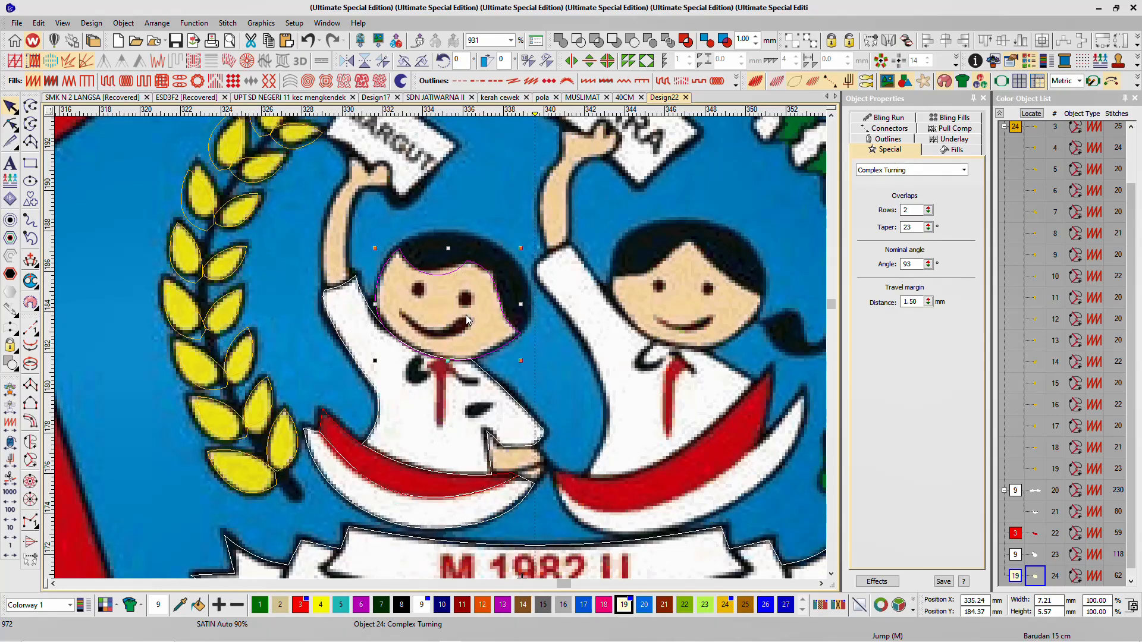
scroll(472, 215, "up", 2)
left_click(472, 215)
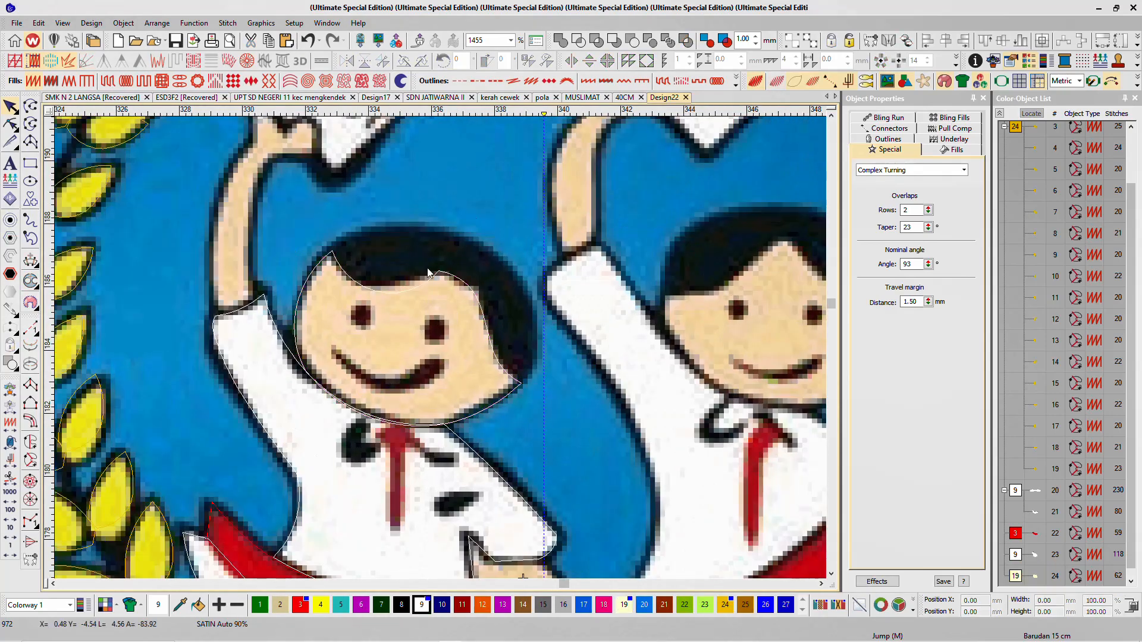
Step: Trace the boy's lowered hand below the sleeve as a Complex Turning object, and generate its stitches in color 9
left_click(32, 465)
scroll(448, 342, "down", 5)
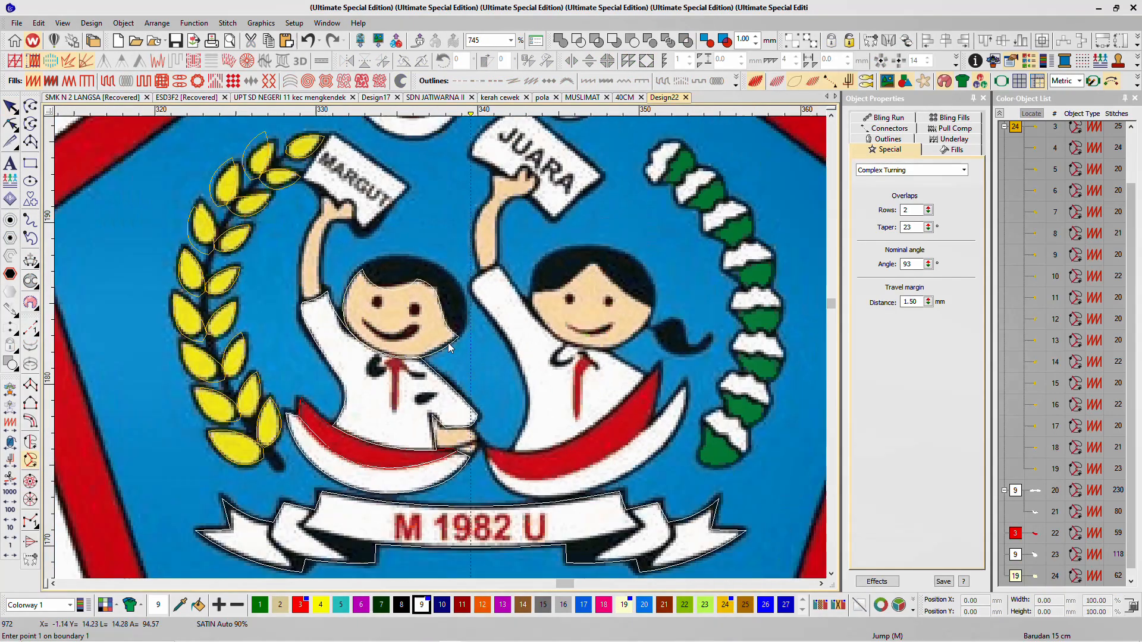
scroll(423, 342, "up", 6)
scroll(541, 445, "down", 4)
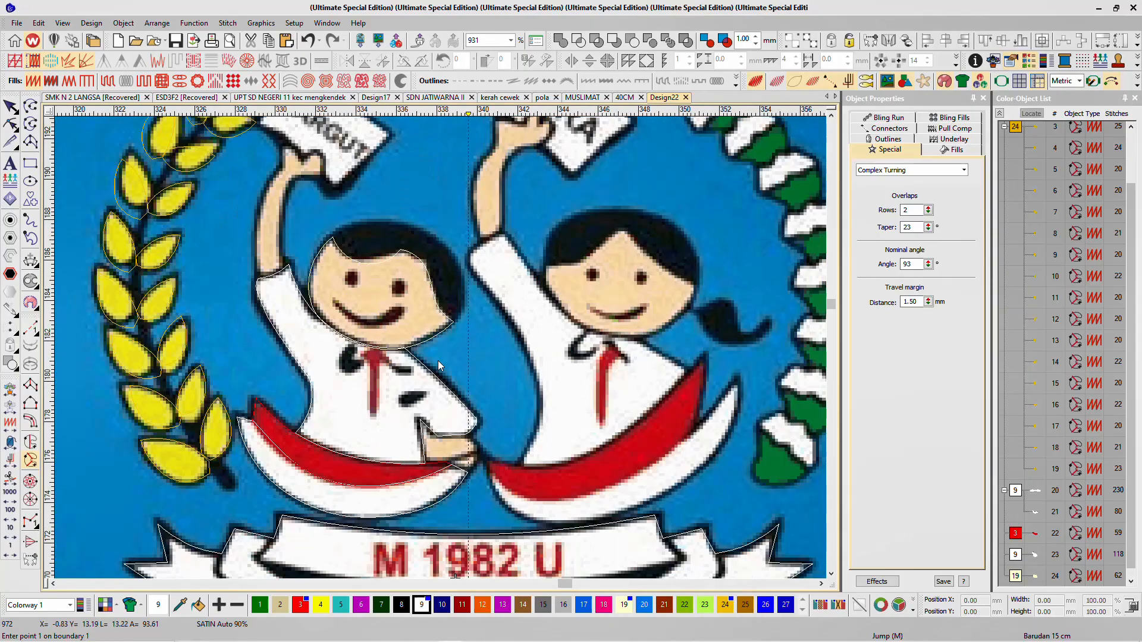
scroll(437, 361, "up", 4)
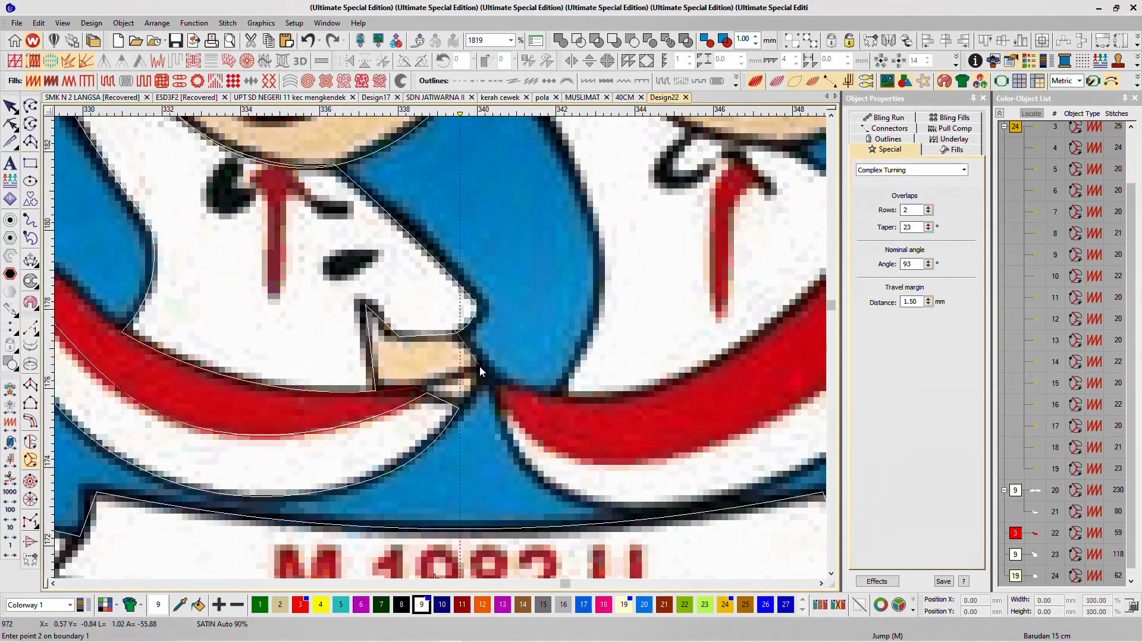
left_click(481, 375)
left_click(471, 394)
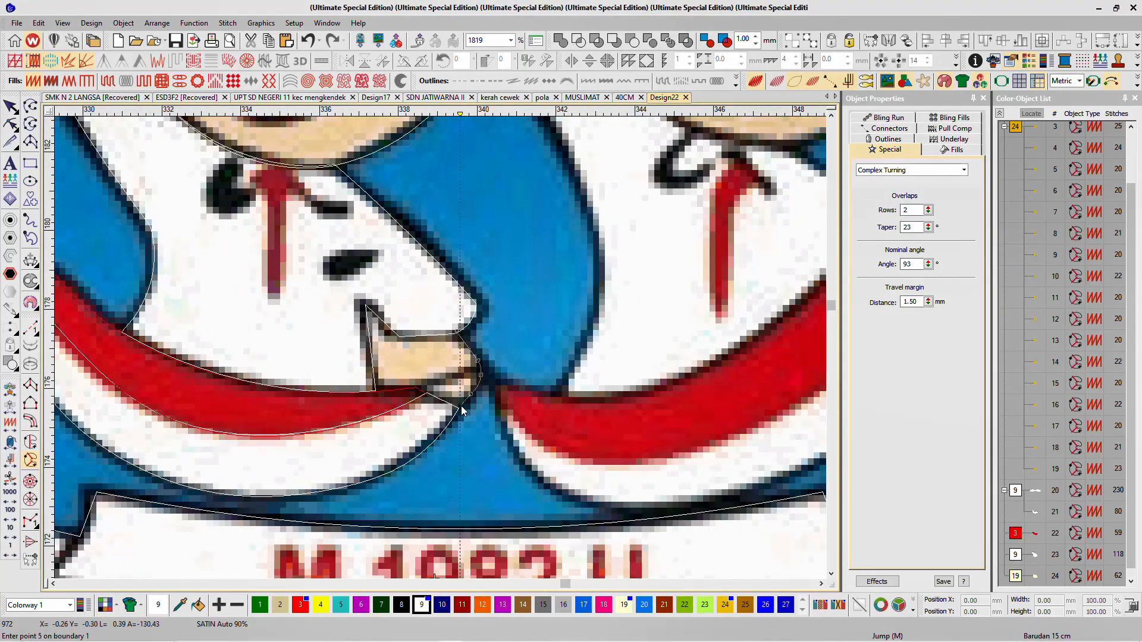
left_click(415, 390)
left_click(376, 394)
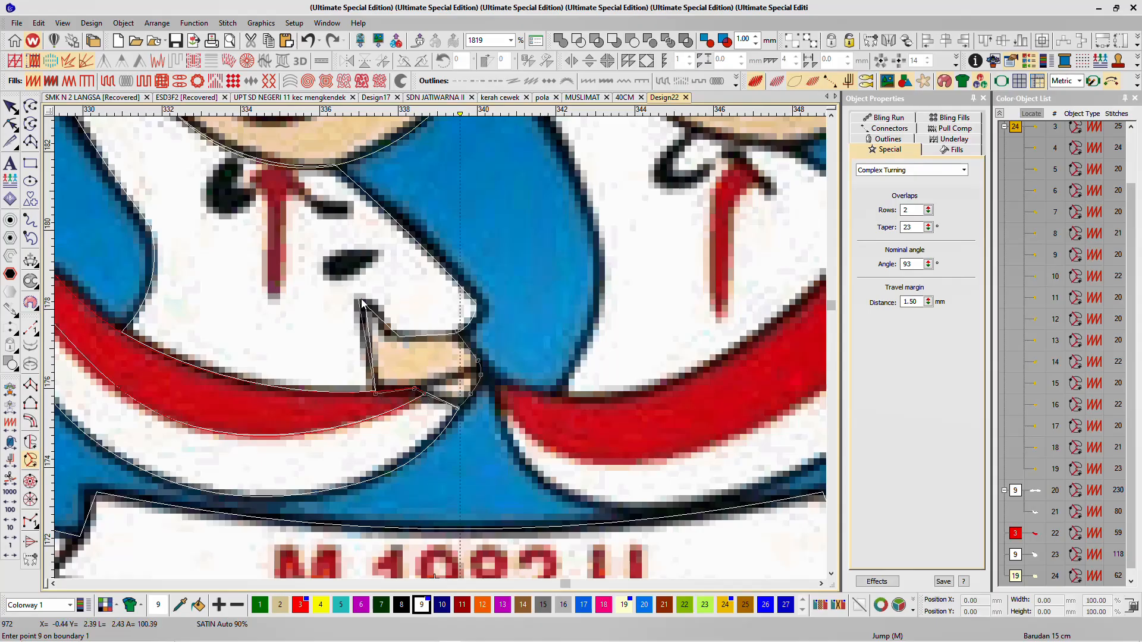
left_click(365, 302)
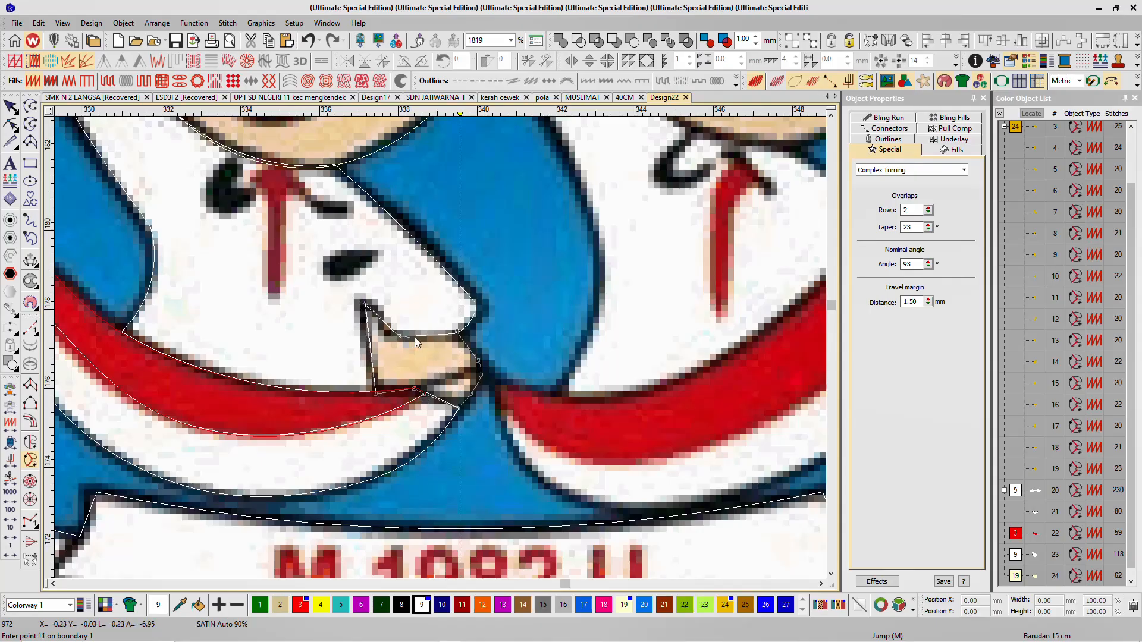
left_click(419, 335)
key("Return")
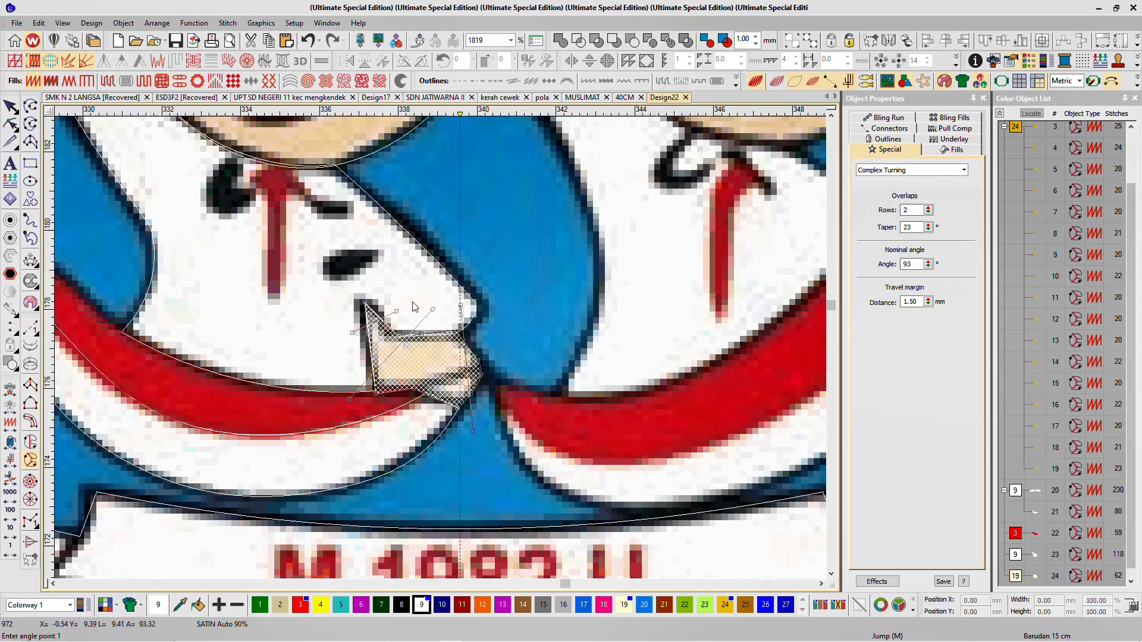
key("Return")
Step: Trace the inner edge of the boy's raised arm up to the underside of the hand, replacing a misplaced point
scroll(381, 309, "down", 3)
scroll(323, 189, "up", 4)
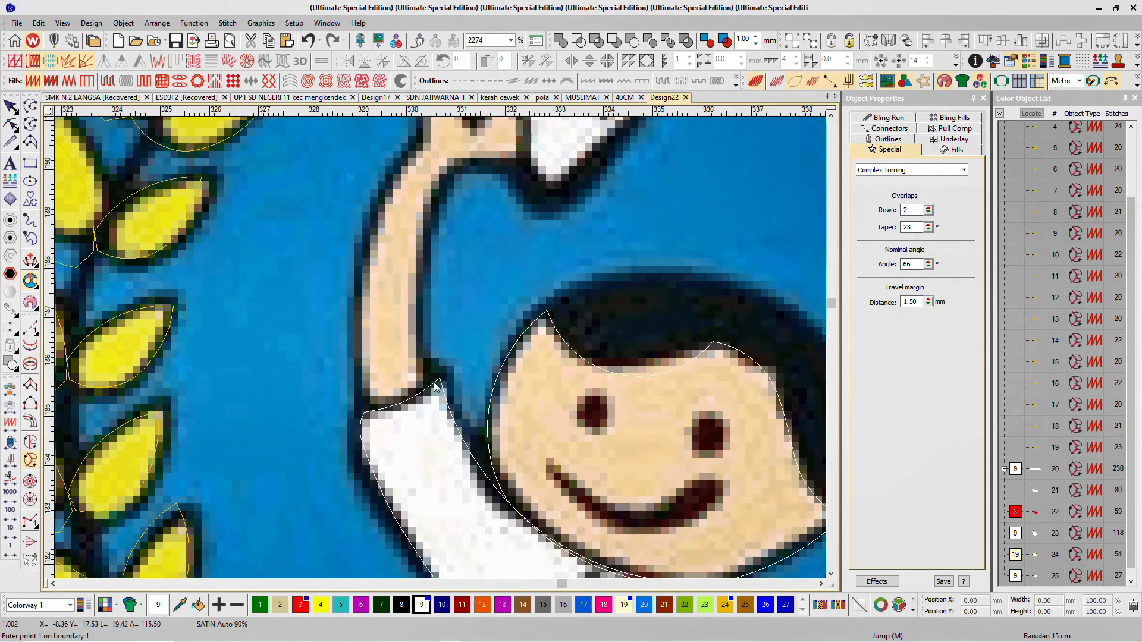
left_click(419, 295)
left_click(451, 171)
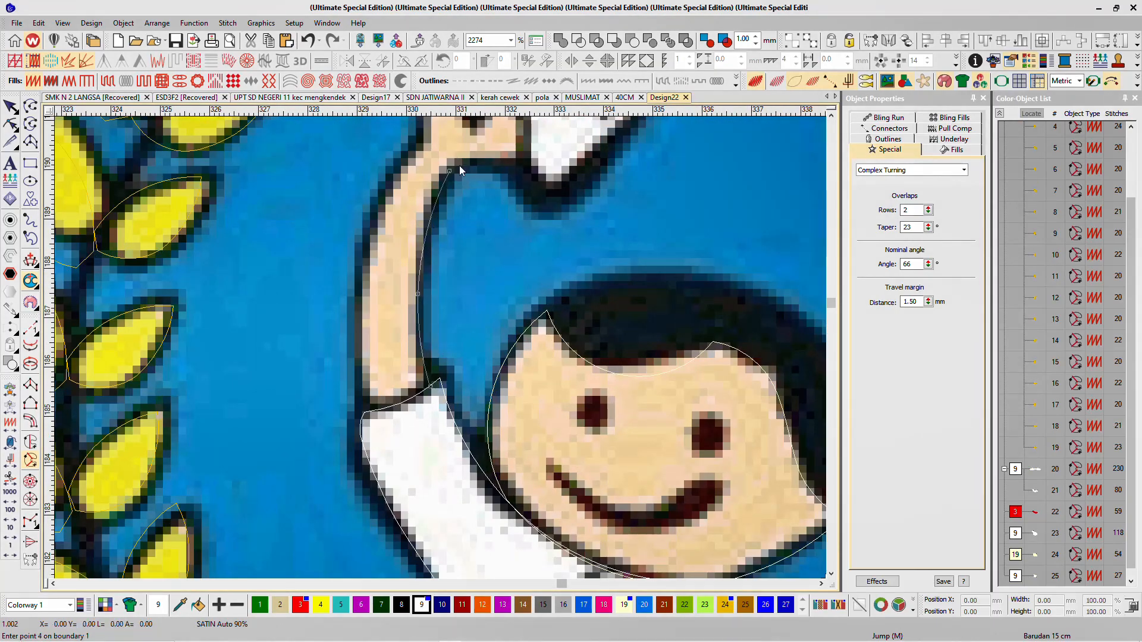
left_click(463, 163)
key("BackSpace")
left_click(469, 160)
left_click(516, 161)
key("c")
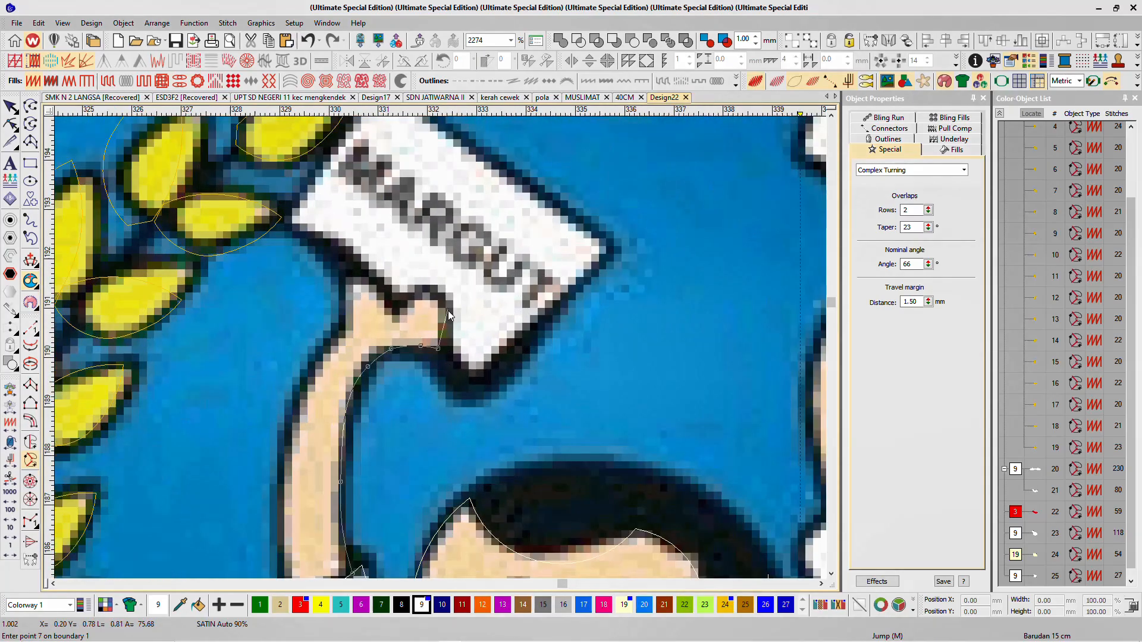
Step: Trace the boy's raised fingers and thumb, and continue down the outer edge of the arm to the sleeve
left_click(441, 289)
left_click(421, 292)
left_click(396, 315)
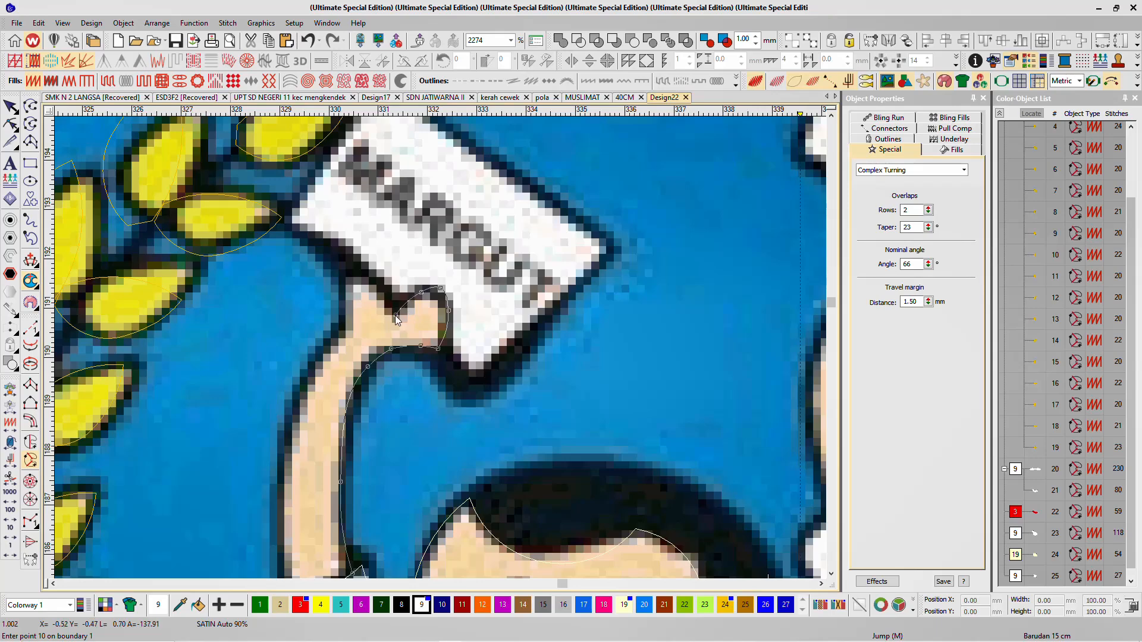
left_click(353, 293)
left_click(348, 328)
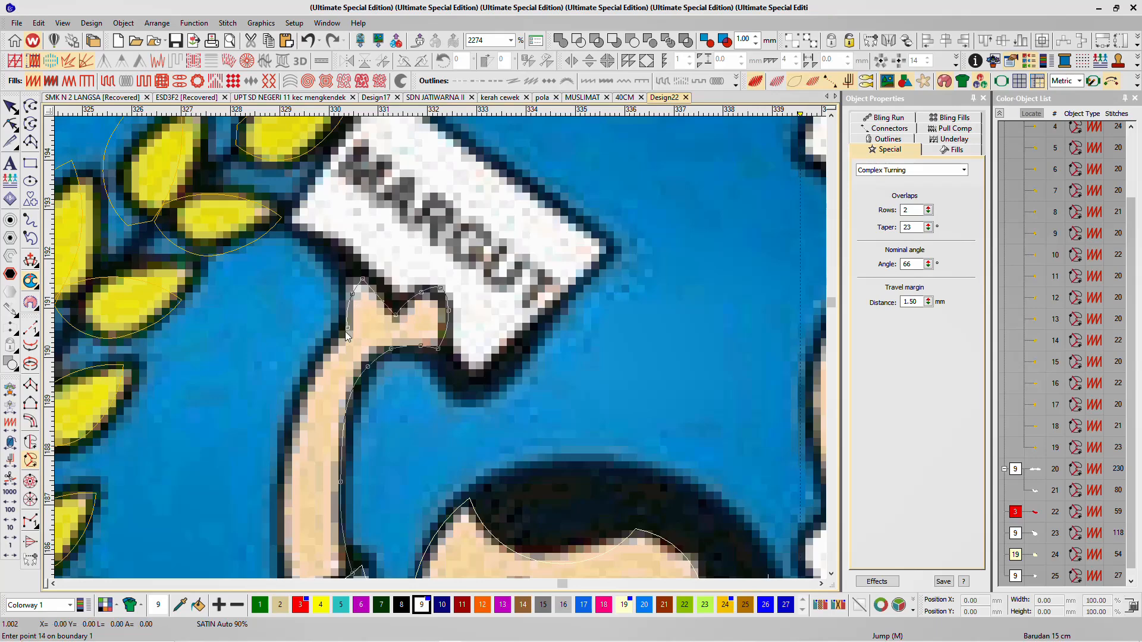
left_click(297, 403)
right_click(284, 525)
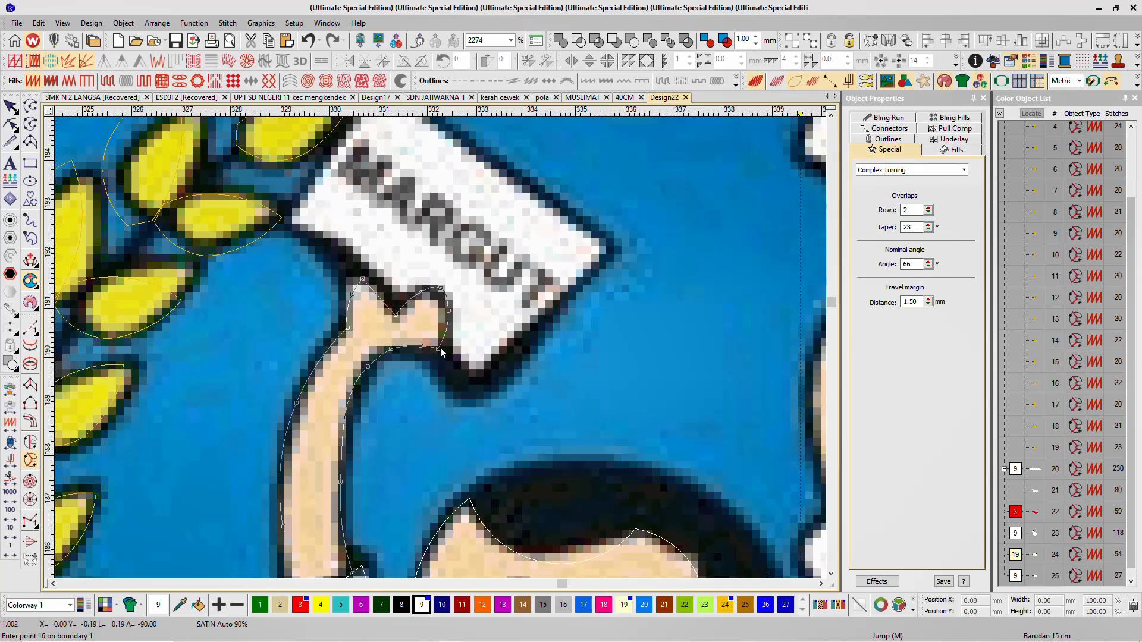
scroll(283, 527, "down", 2)
left_click(449, 389)
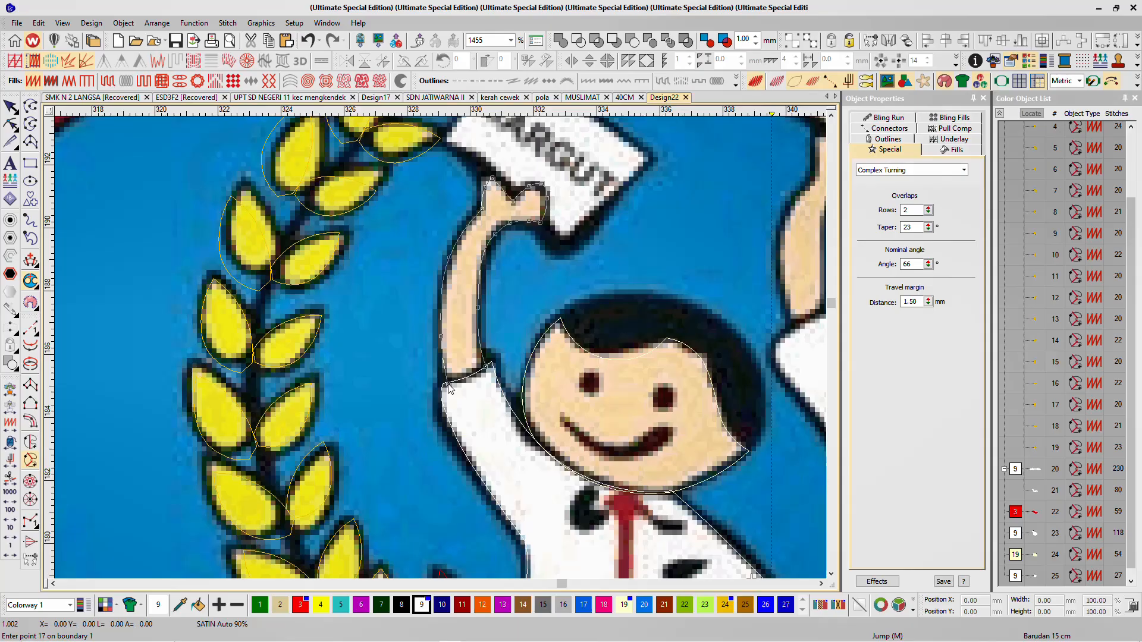
Step: Close the raised arm outline, add two stitch angle lines across the arm, and generate its stitches with the stitch view on
key("Return")
key("Return")
left_click(431, 239)
left_click(489, 263)
left_click(417, 378)
left_click(475, 351)
key("Return")
key("t")
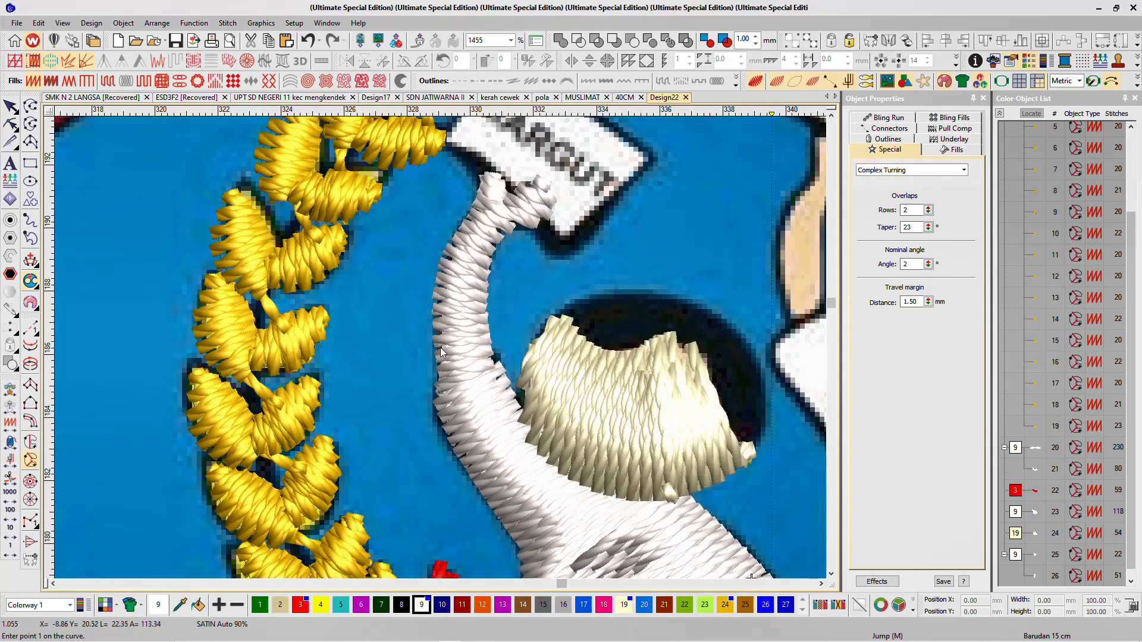
Step: Change the raised arm's thread color to cream, color 19, and deselect it
scroll(439, 356, "down", 3)
scroll(451, 304, "up", 3)
key("Escape")
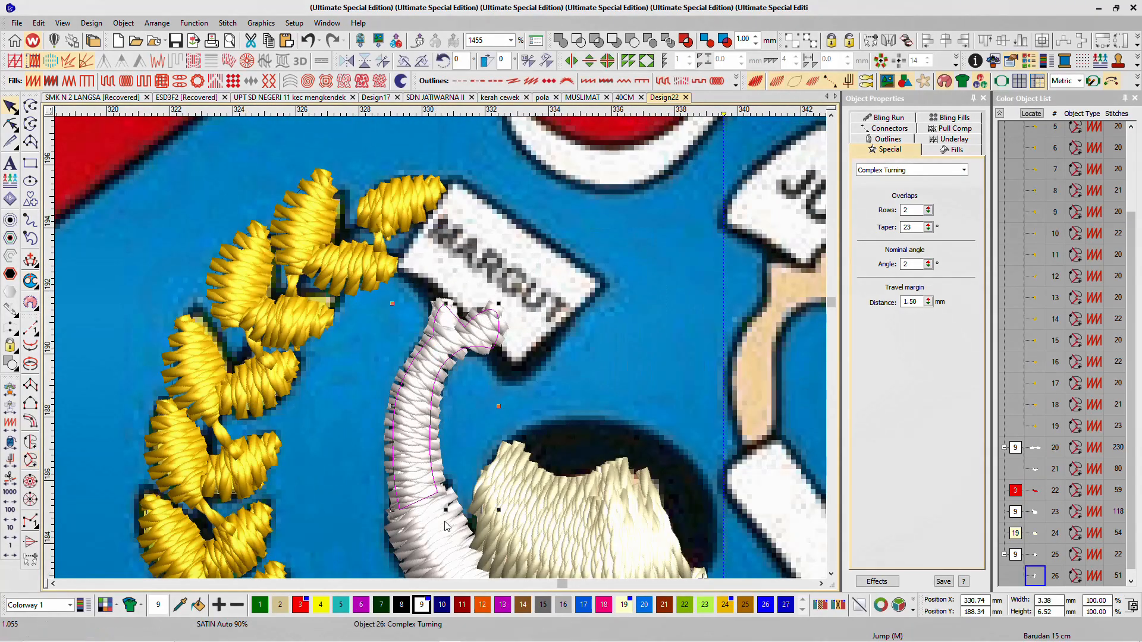
left_click(624, 605)
left_click(535, 327)
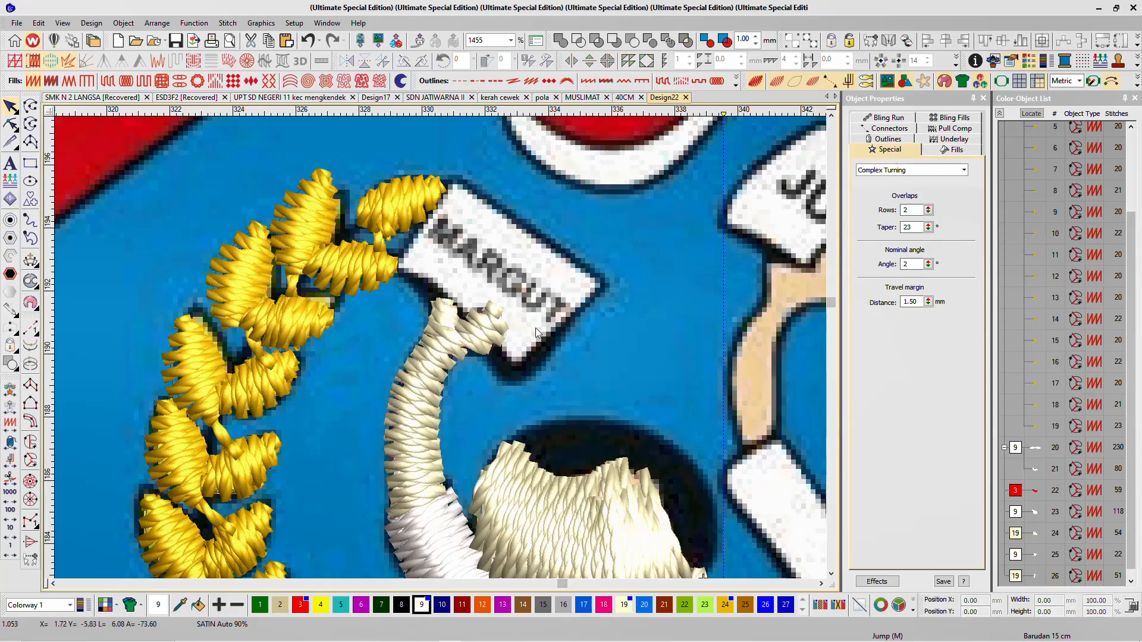
Step: Trace the four corners of the MARGUT sign as a Complex Turning object, and generate its stitches in color 9
left_click(31, 459)
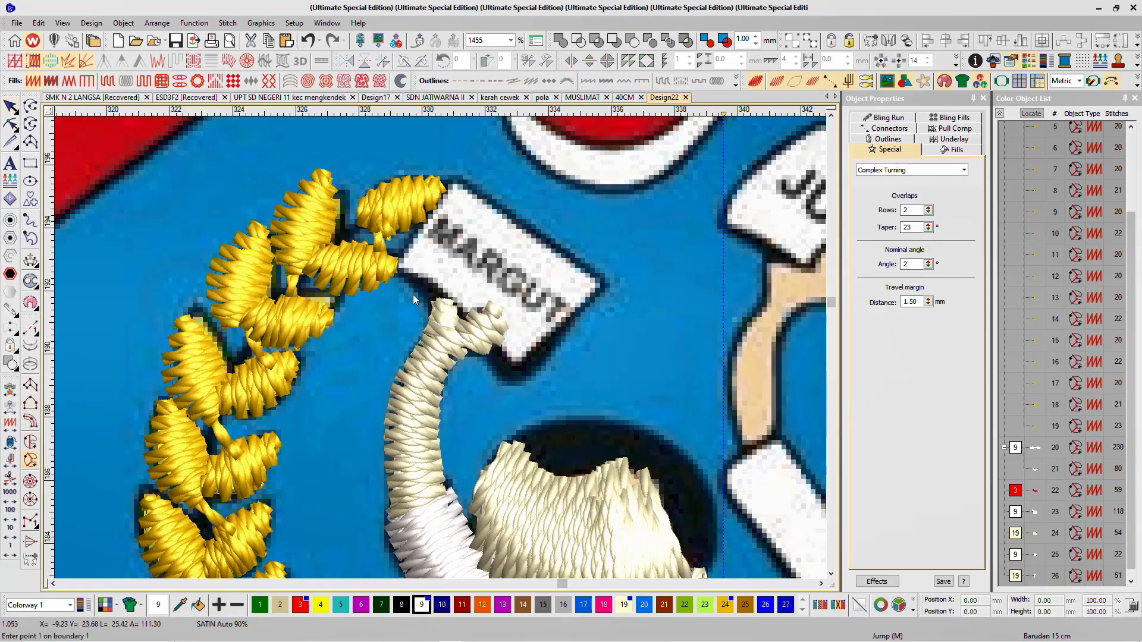
left_click(398, 267)
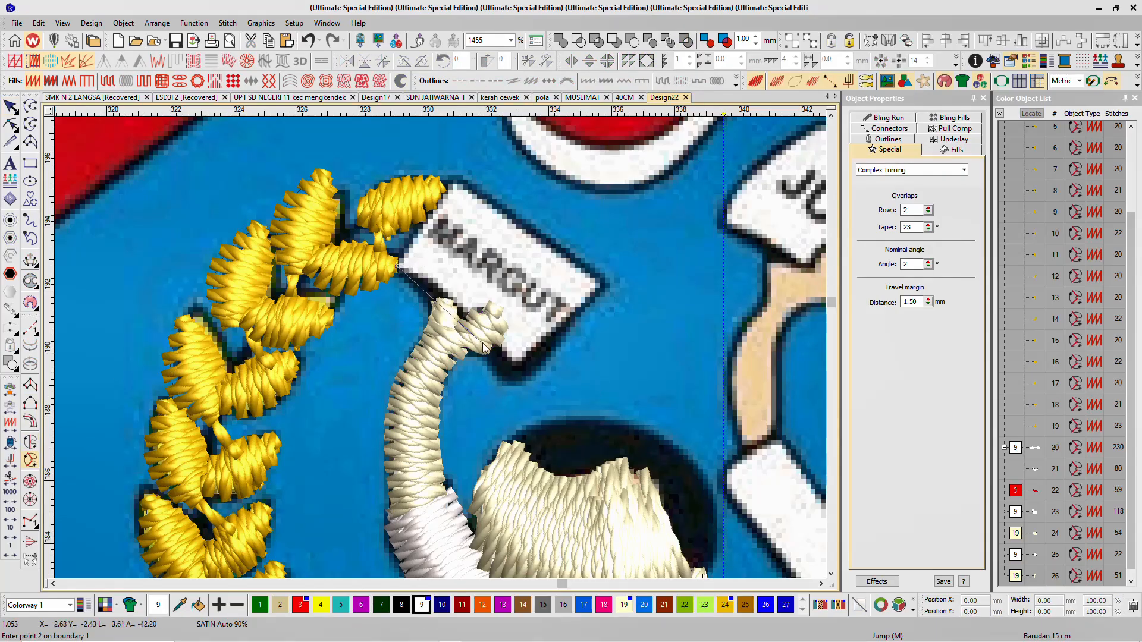
left_click(514, 363)
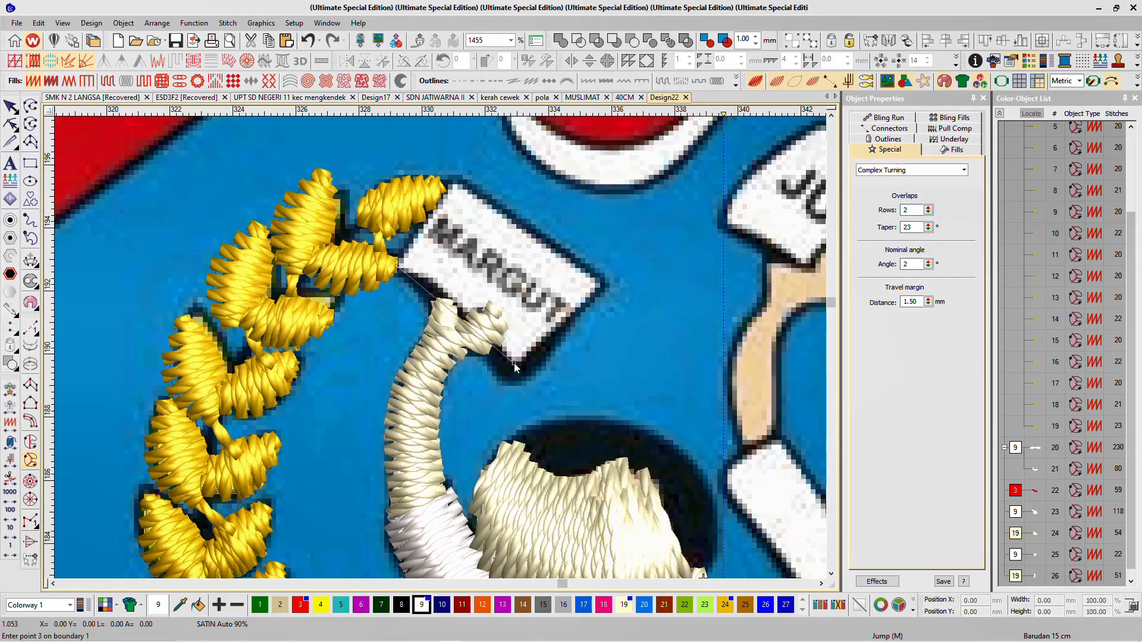
left_click(604, 283)
left_click(460, 180)
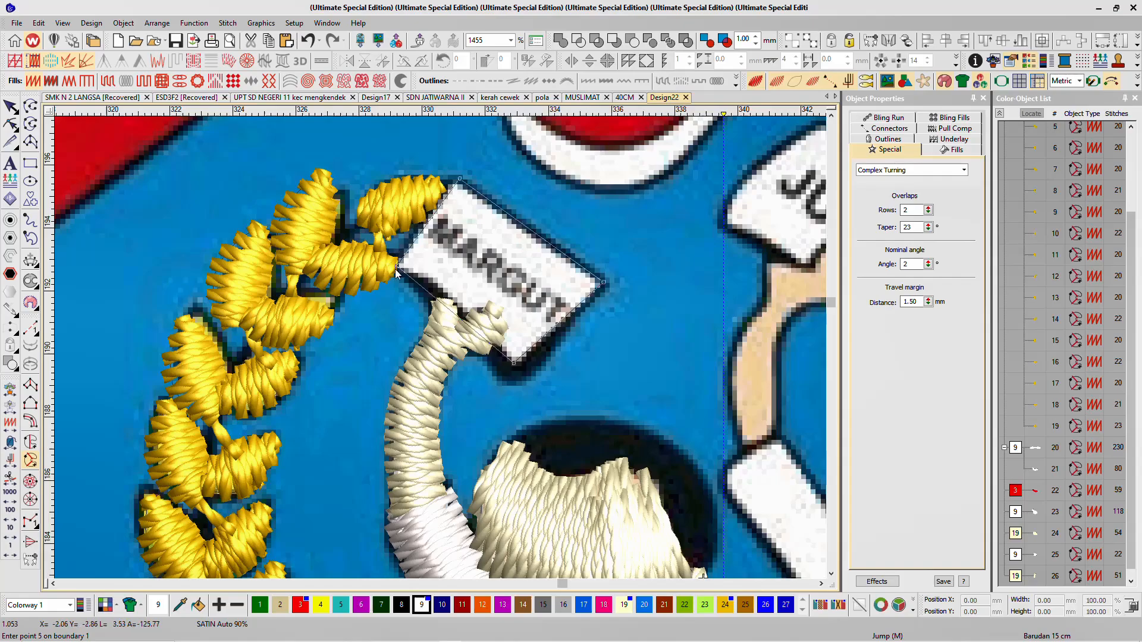
key("Return")
key("Return")
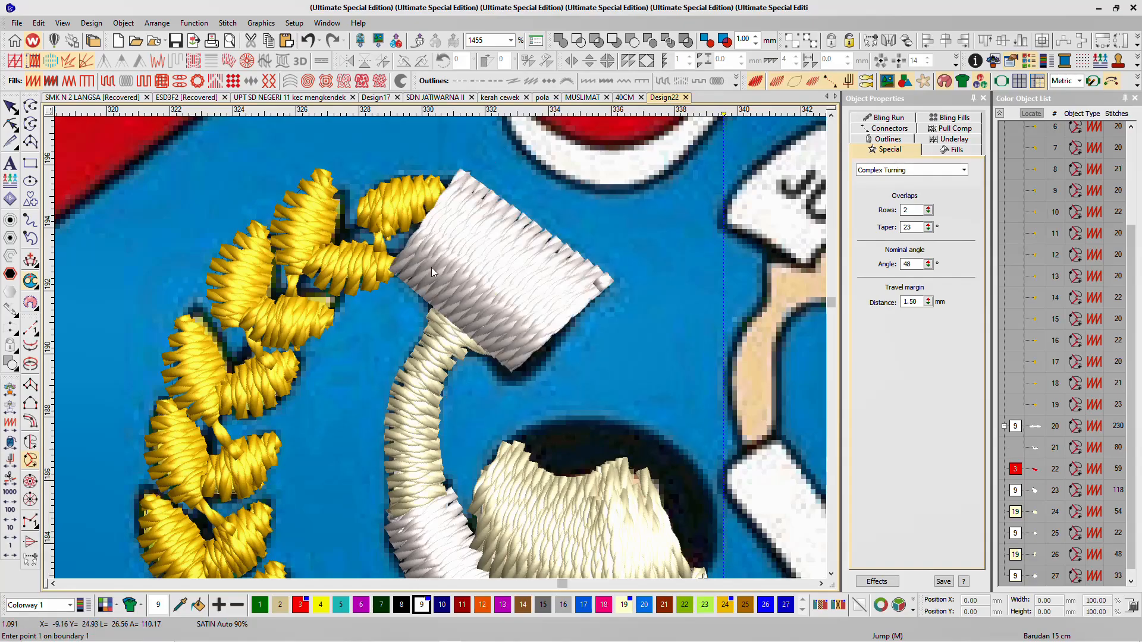
Step: Compare the MARGUT sign's stitches with the lettering and raised hand in the artwork, switching the stitch display off and on
scroll(434, 351, "down", 3)
scroll(444, 352, "up", 2)
scroll(444, 352, "up", 3)
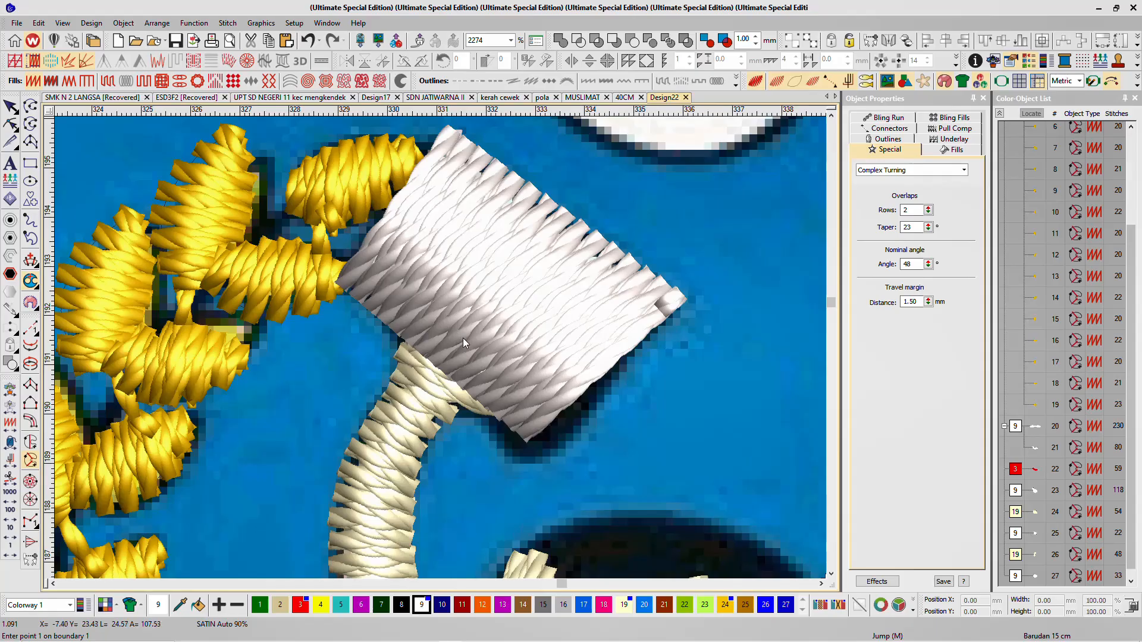
key("s")
key("s")
key("s")
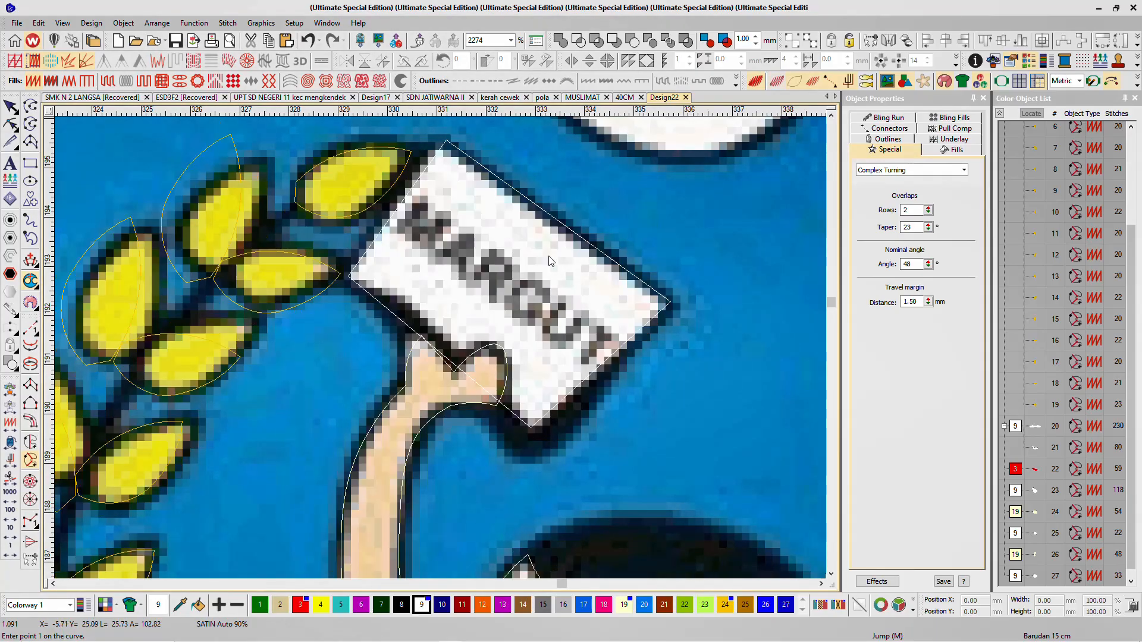
key("s")
scroll(562, 365, "down", 1)
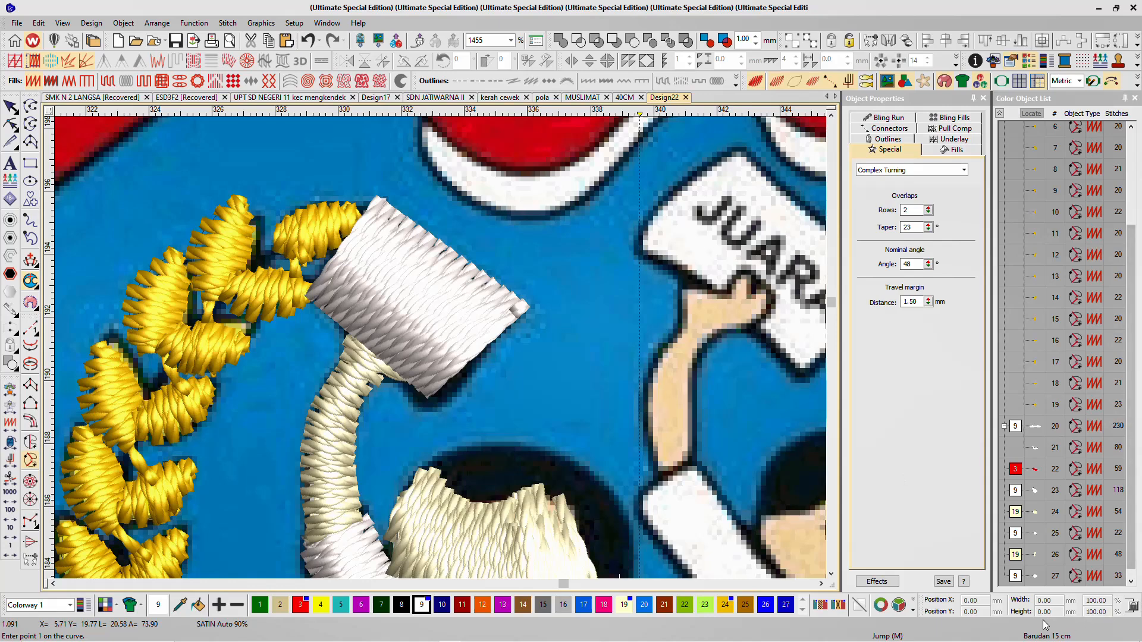
Step: Move the MARGUT sign into the first color 9 group, ahead of the red band in the sewing order, and collapse the object list
left_click(1036, 576)
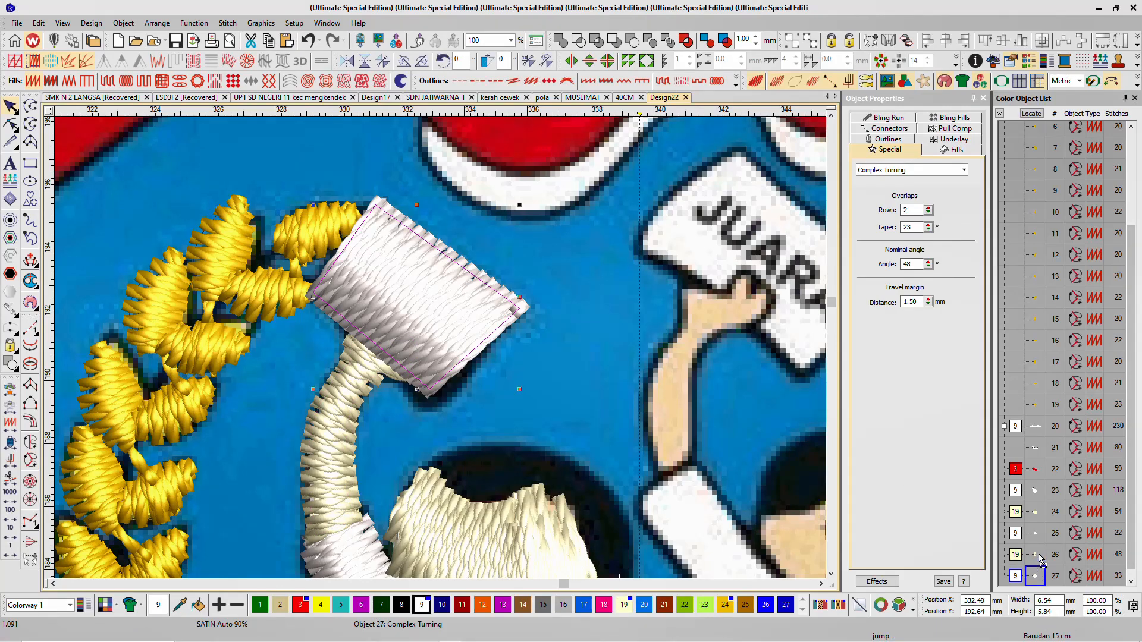
left_click_drag(1038, 552, 1042, 464)
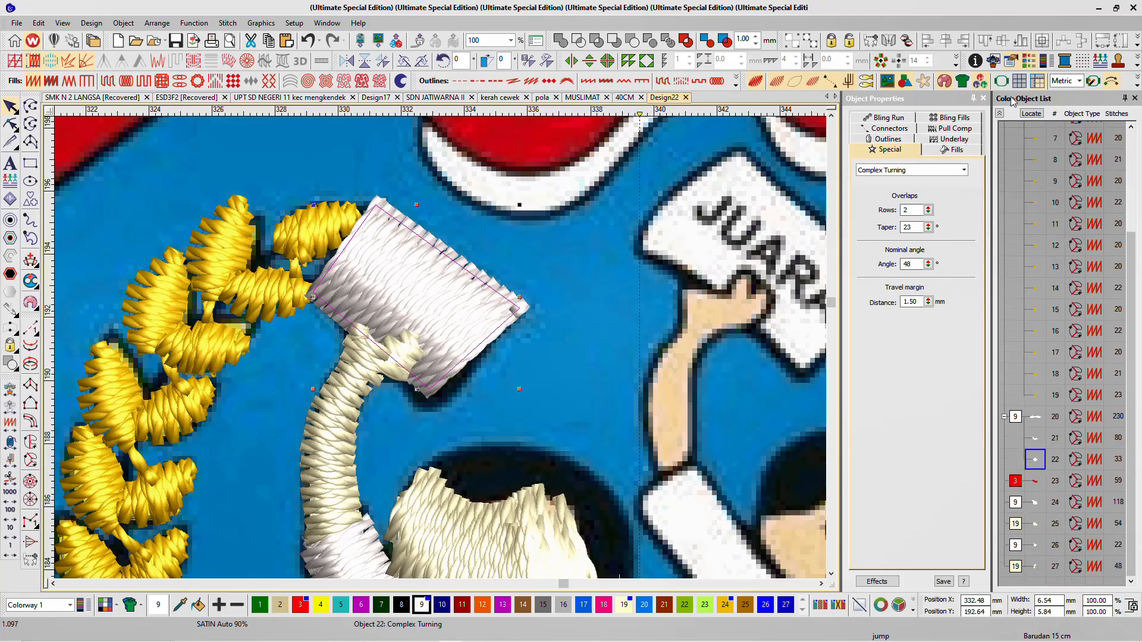
left_click(1000, 114)
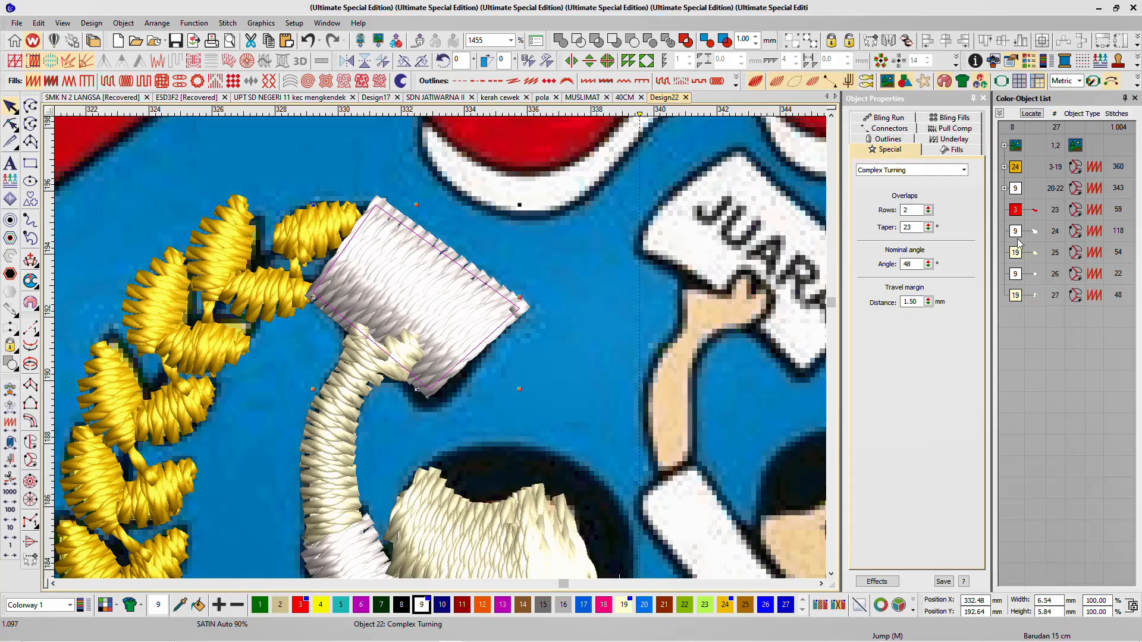
Step: Resequence the boy's face after the lowered hand so it groups with the raised arm in color 19, and deselect it
left_click(1035, 258)
left_click_drag(1038, 291, 1034, 286)
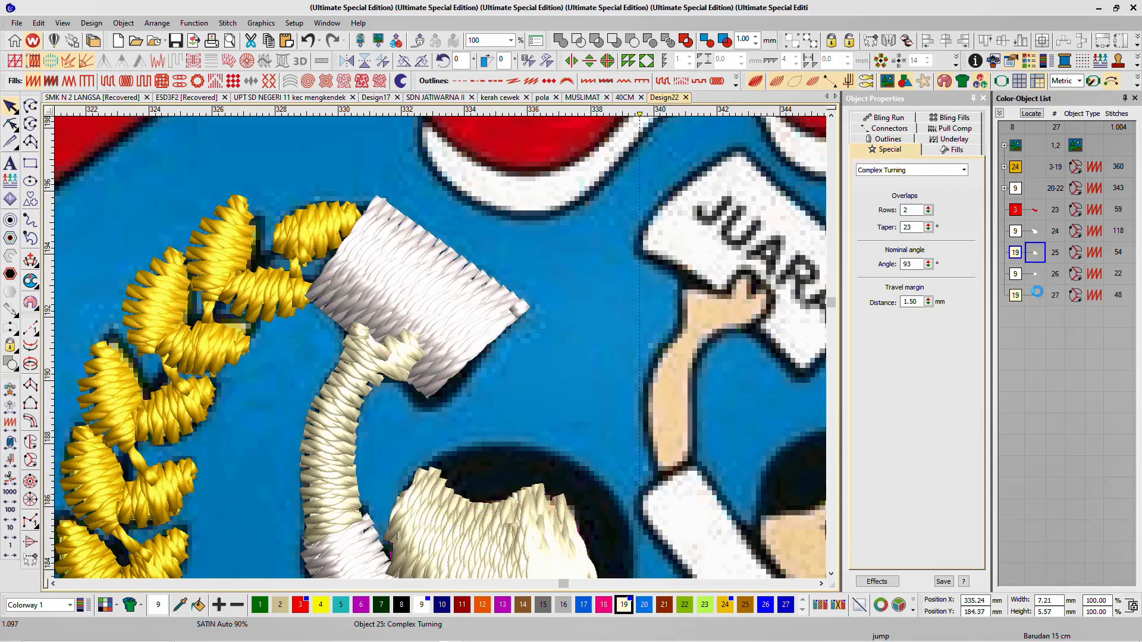
scroll(601, 365, "down", 2)
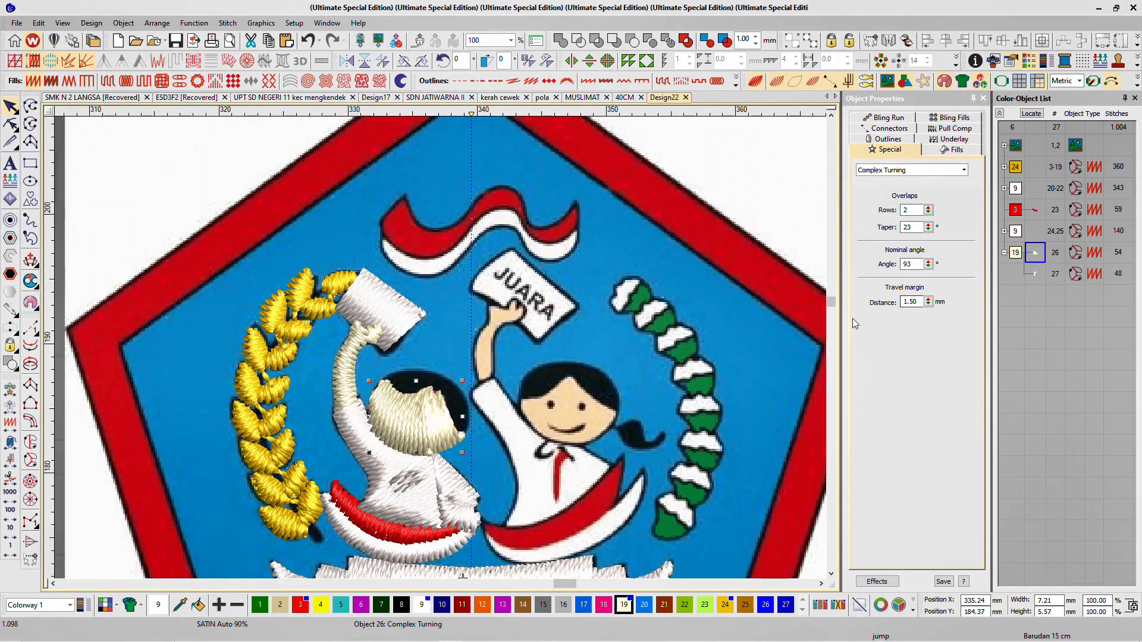
scroll(440, 348, "down", 2)
left_click(697, 238)
Step: Hide the stitches and examine the outlined figures, ribbon and remaining artwork in the lower part of the emblem
scroll(284, 363, "up", 5)
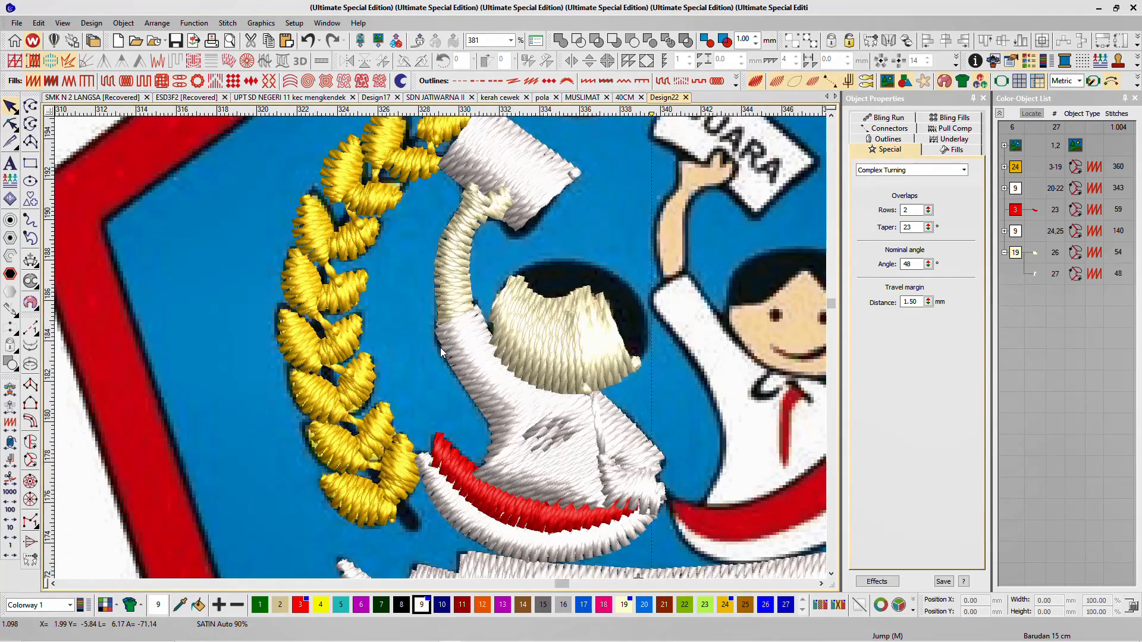
scroll(445, 361, "down", 4)
key("t")
scroll(450, 417, "up", 3)
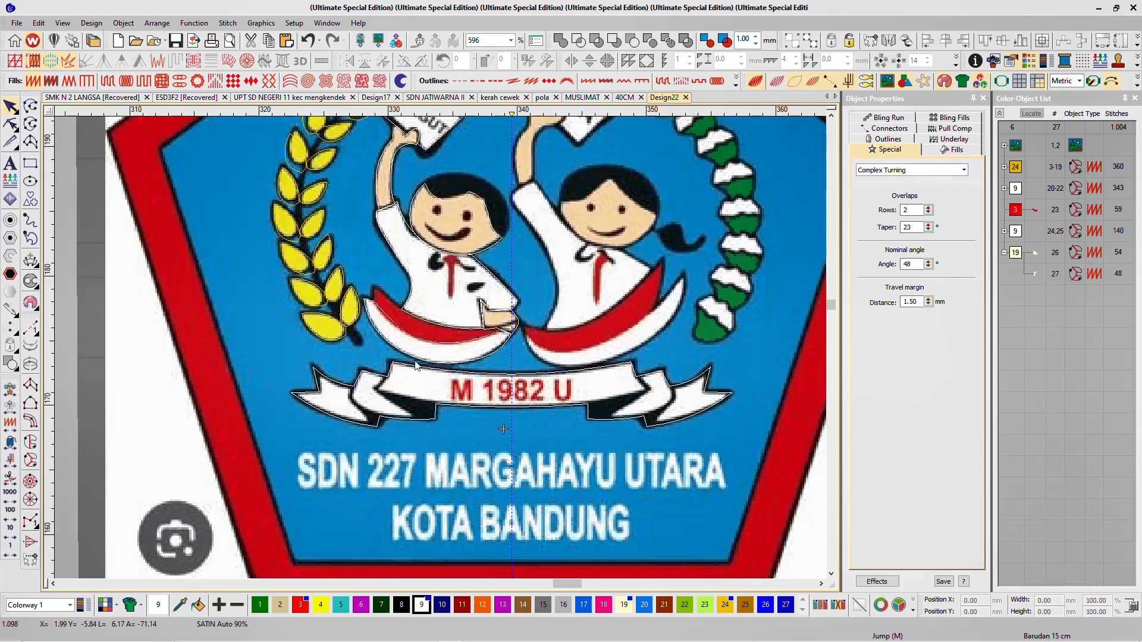
scroll(281, 385, "down", 2)
scroll(369, 367, "up", 2)
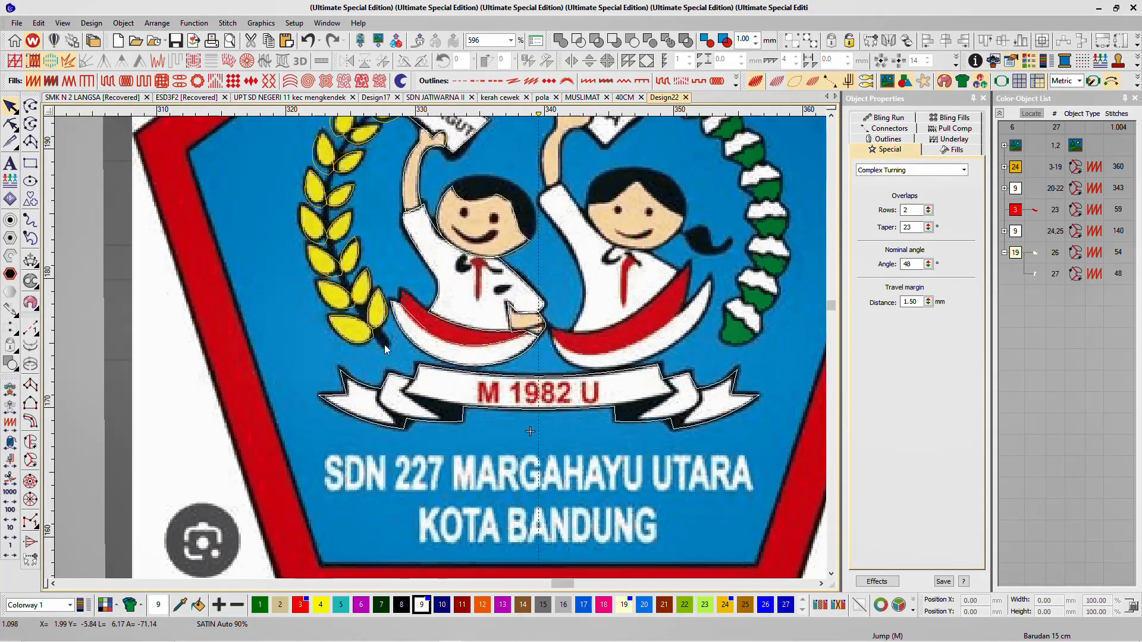
Step: Check which stitched parts belong to the color 19 group, then deselect them and view the whole emblem
scroll(758, 405, "up", 2)
scroll(758, 404, "down", 2)
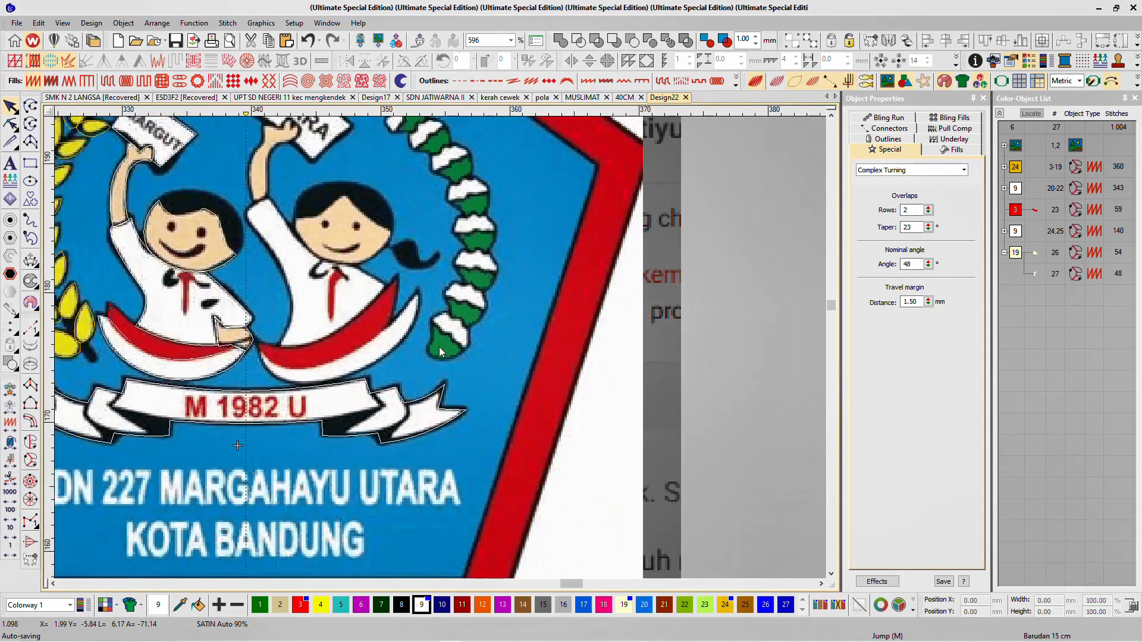
scroll(286, 285, "down", 2)
scroll(392, 280, "up", 3)
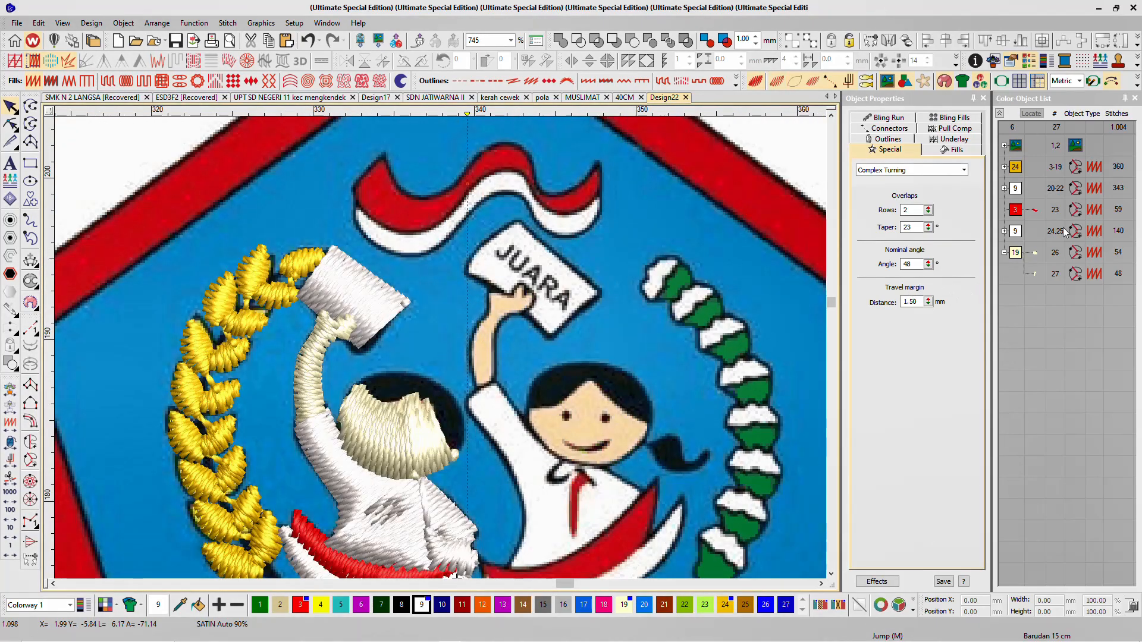
left_click(1020, 251)
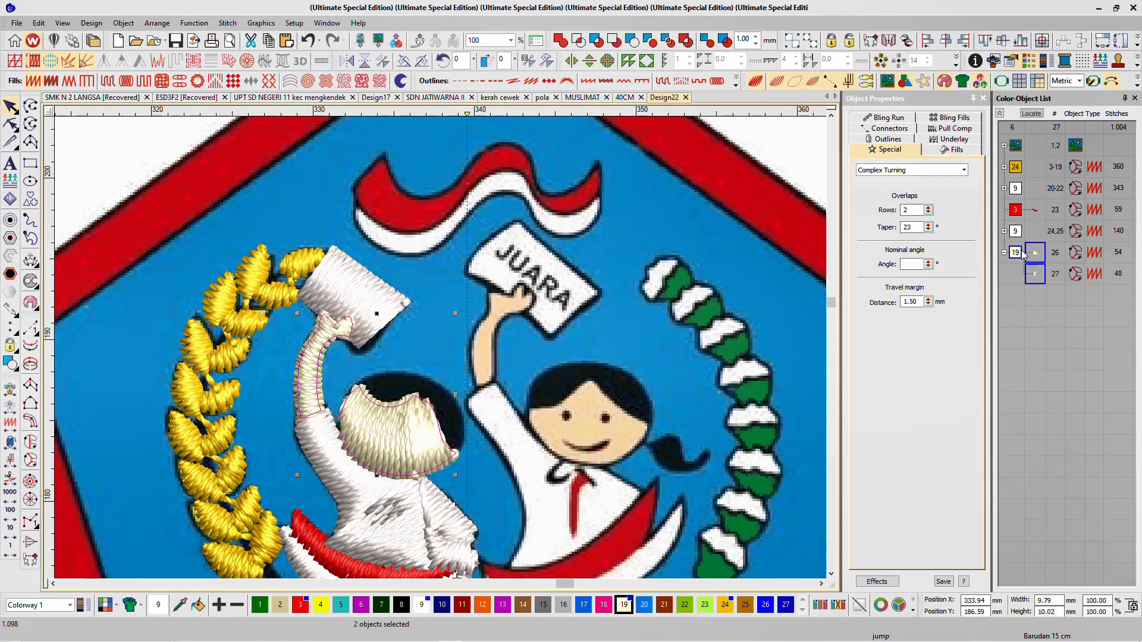
scroll(441, 352, "down", 1)
key("0")
left_click(750, 294)
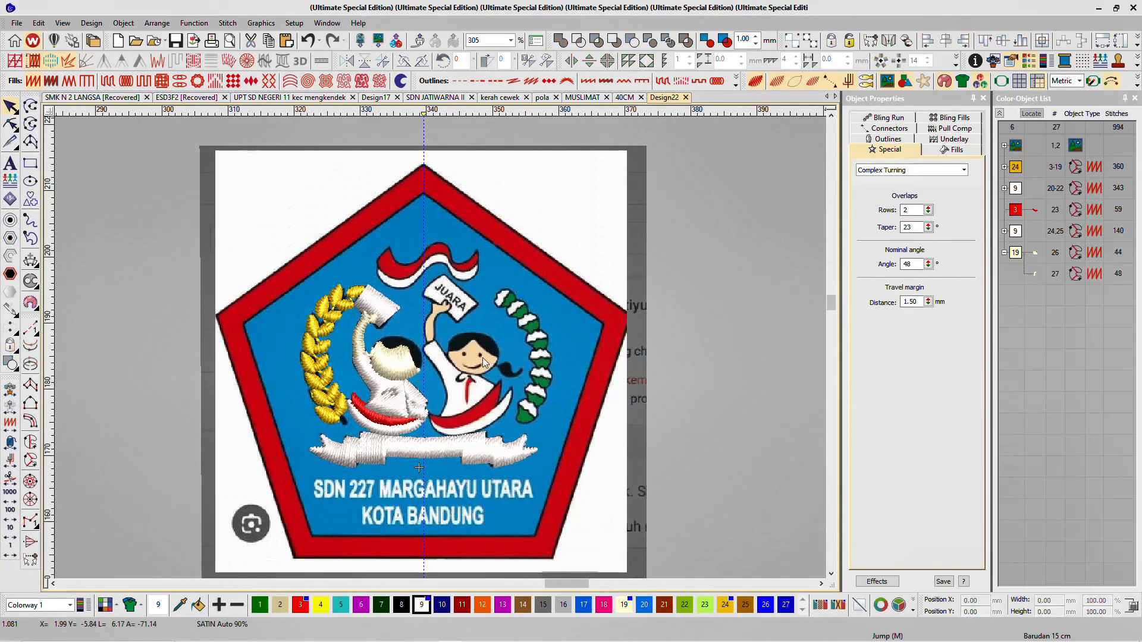
Step: Compare the boy's outlines with the artwork with stitches hidden, and recheck the color 19 objects with stitches shown
scroll(420, 387, "up", 3)
key("t")
scroll(405, 347, "up", 1)
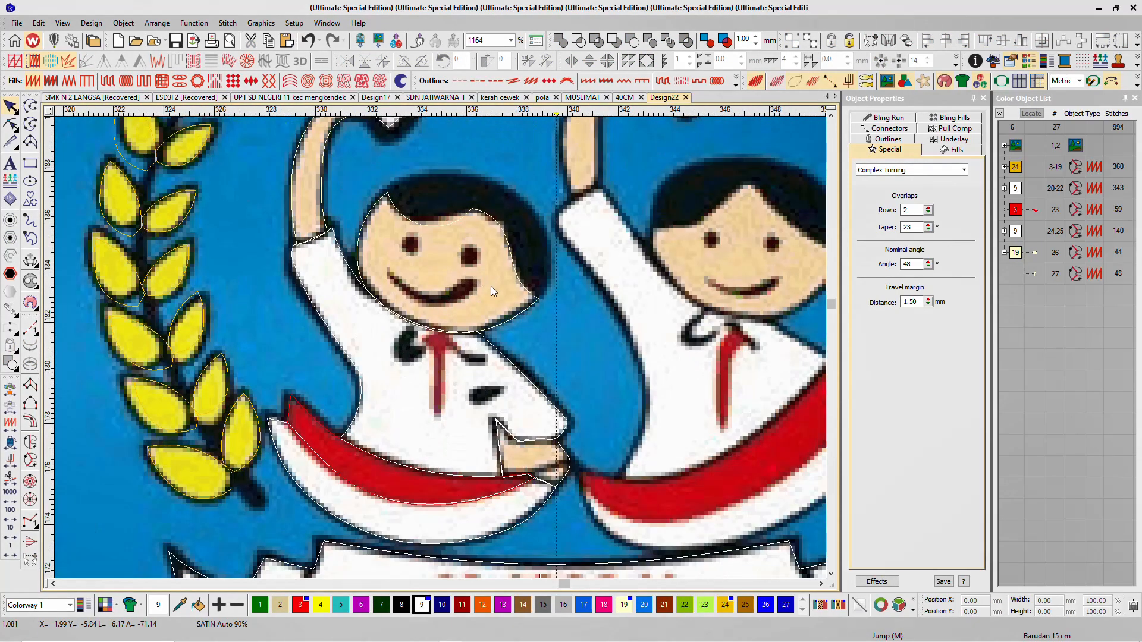
scroll(460, 376, "down", 2)
scroll(398, 364, "down", 1)
key("t")
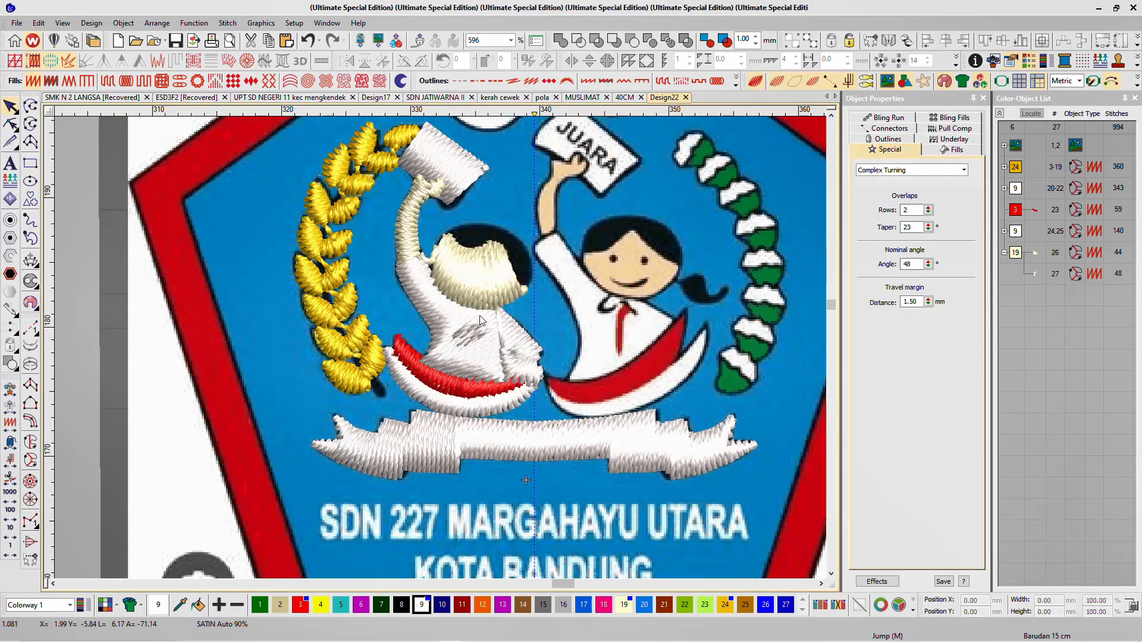
left_click(1018, 257)
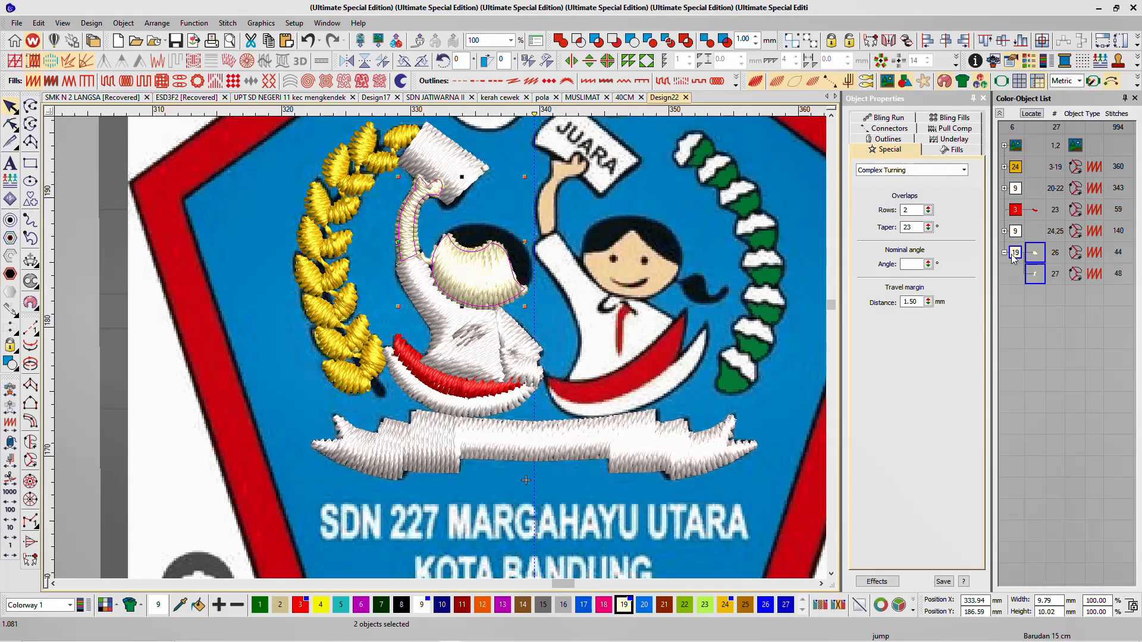
scroll(459, 256, "down", 3)
left_click(749, 288)
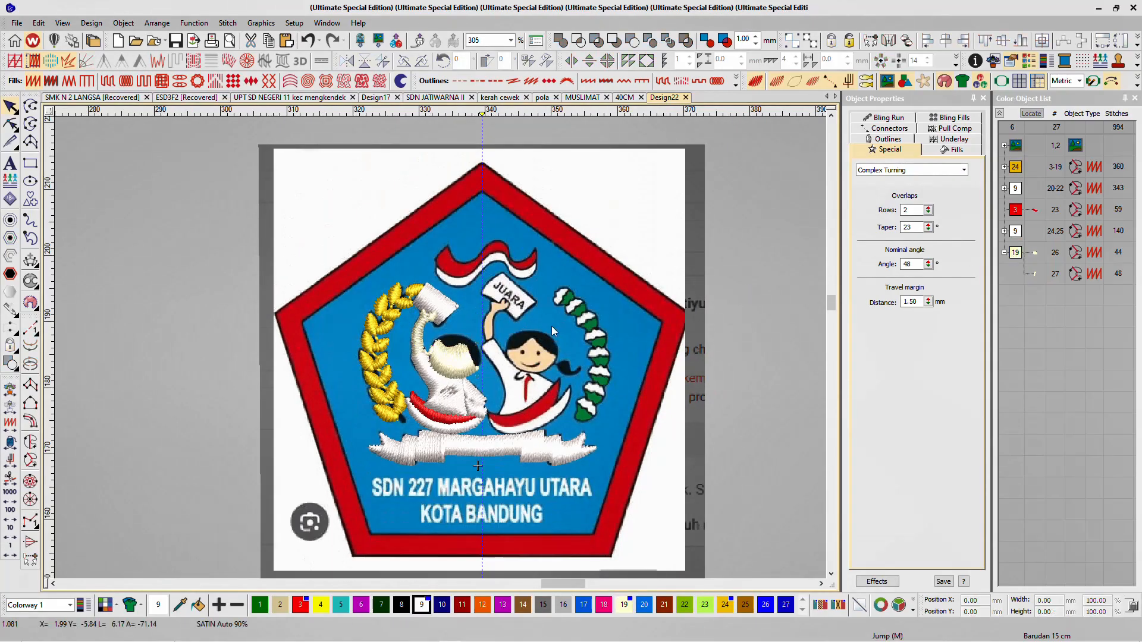
Step: Start a Complex Turning shape on the waving flag and trace the upper edge of its white band
scroll(546, 320, "up", 3)
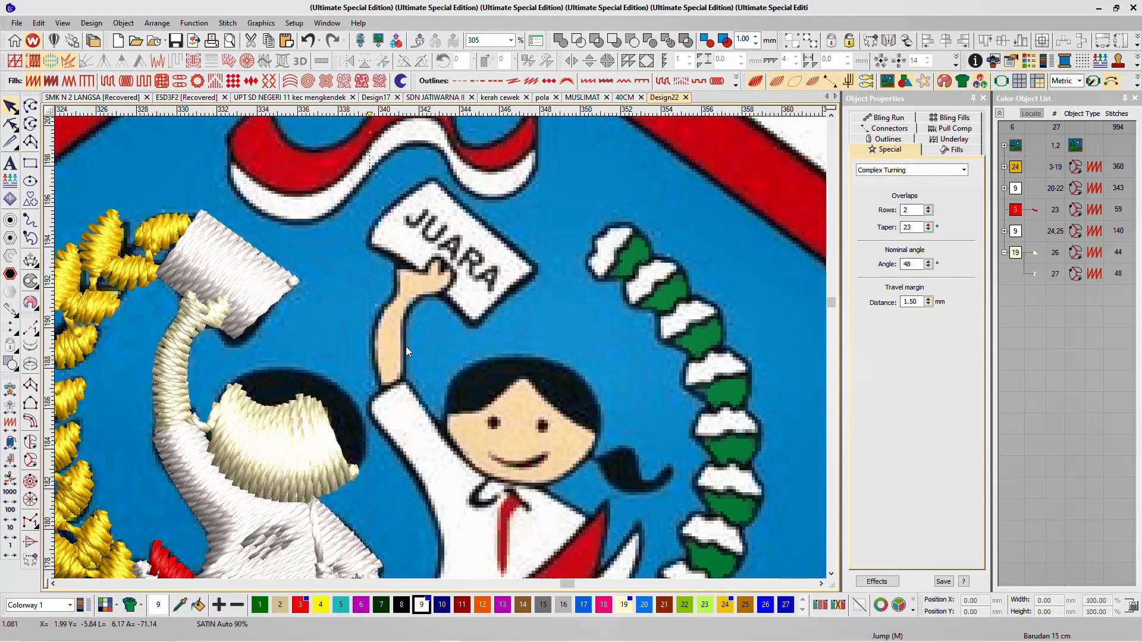
left_click(29, 460)
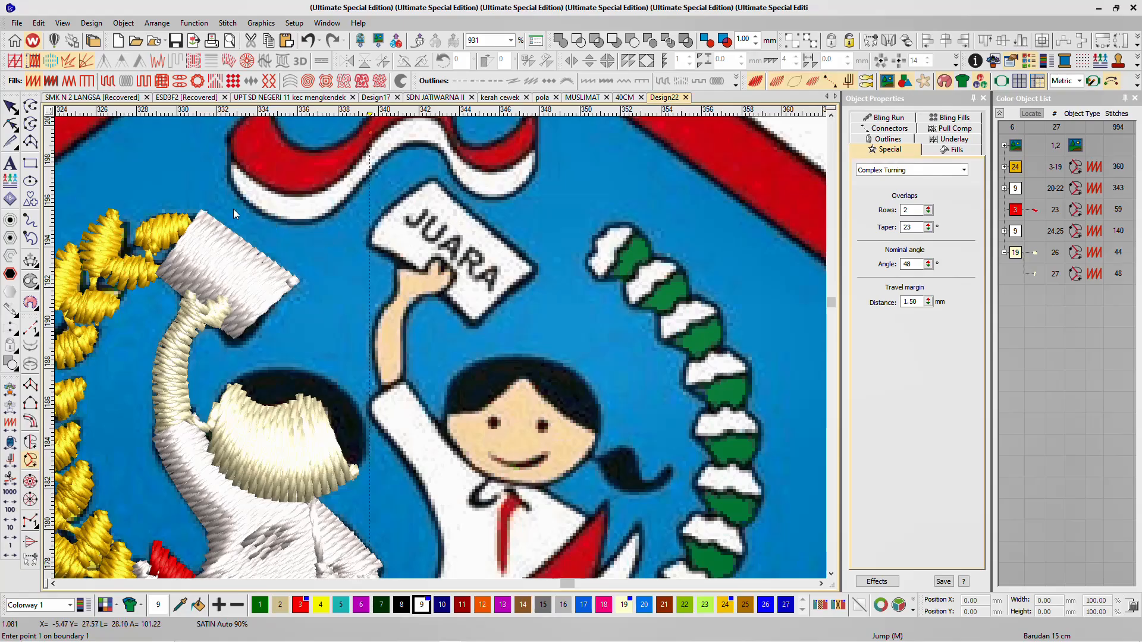
left_click(274, 192)
left_click(325, 191)
left_click(363, 151)
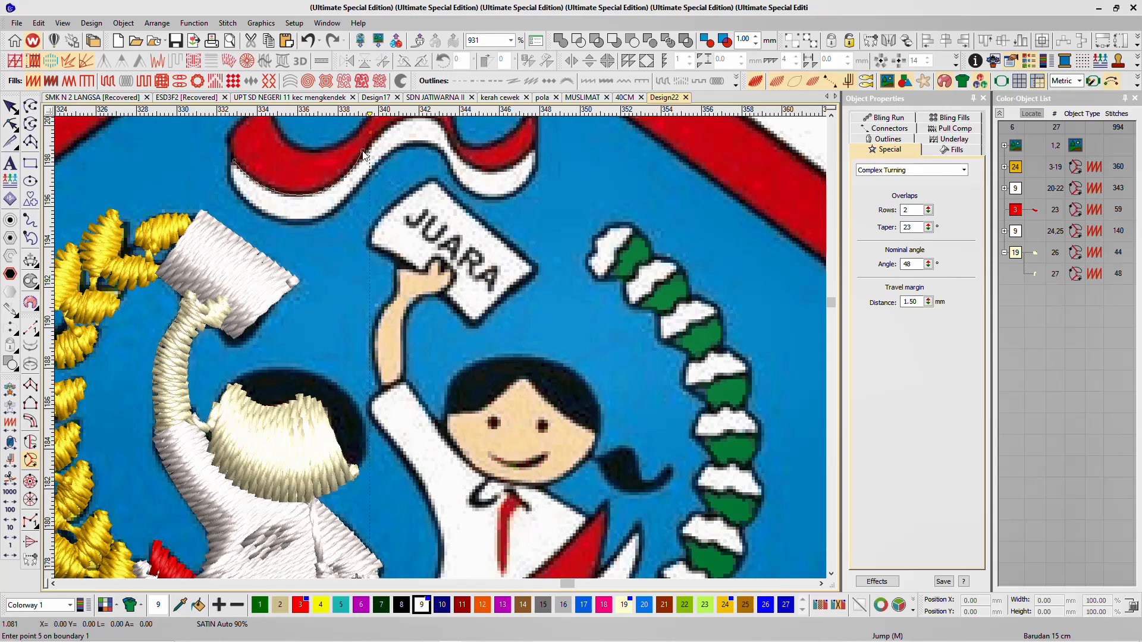
left_click(438, 222)
left_click(476, 230)
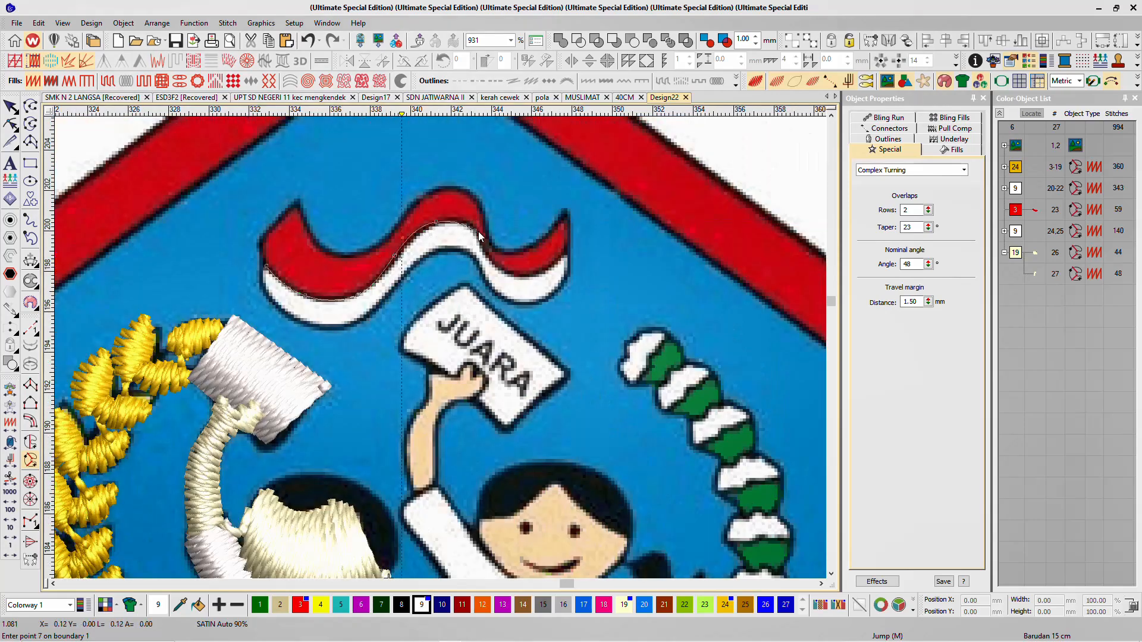
key("BackSpace")
left_click(440, 225)
left_click(466, 225)
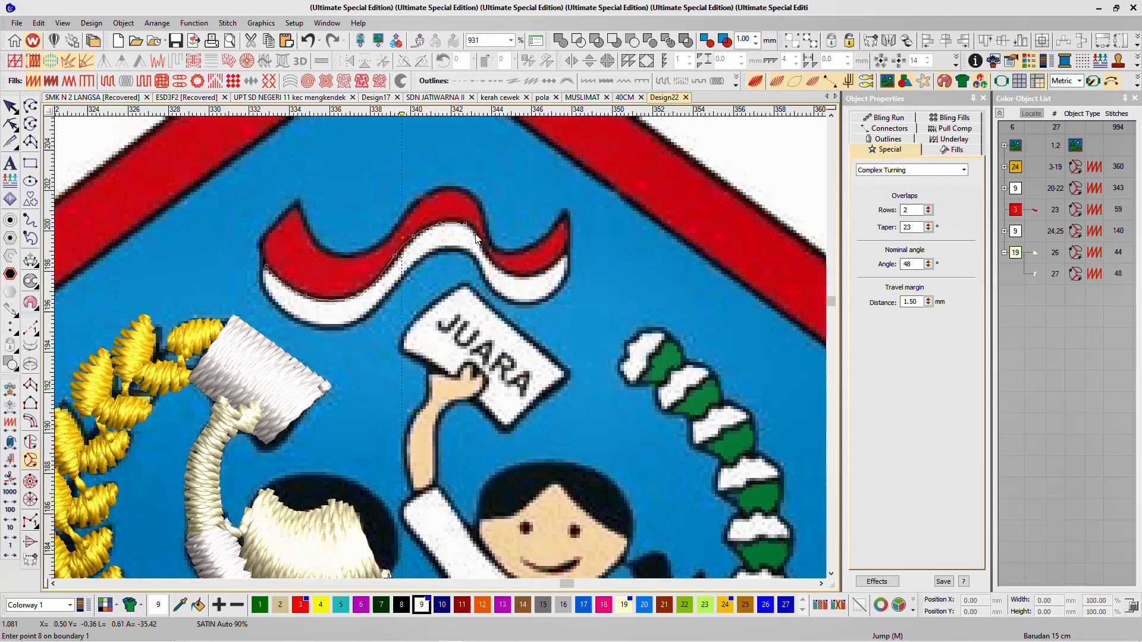
left_click(495, 262)
left_click(530, 277)
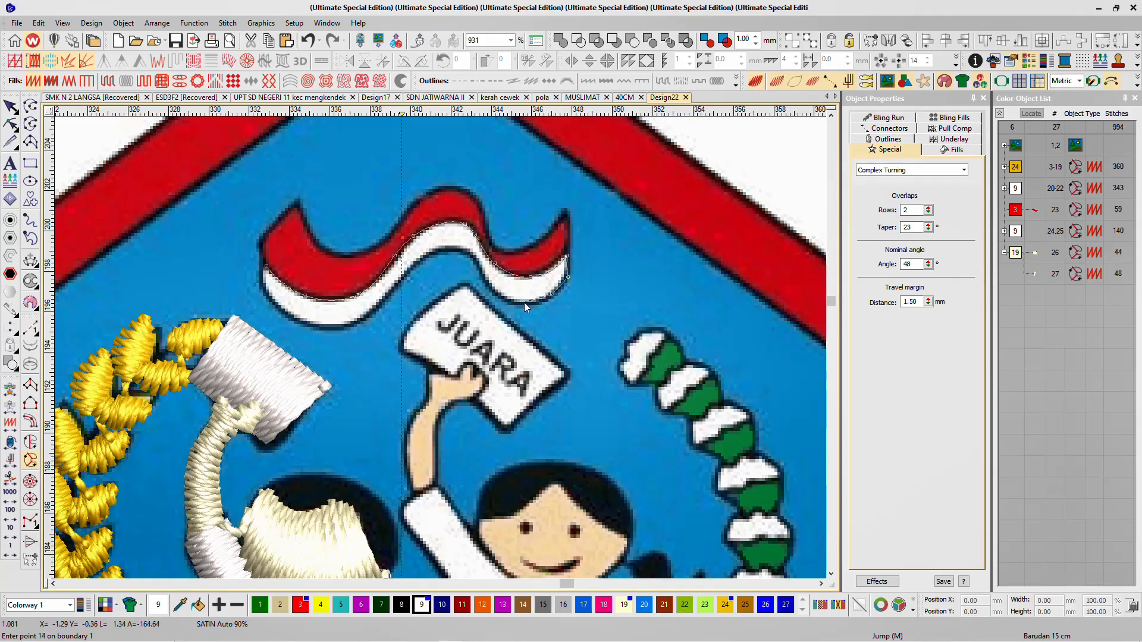
Step: Trace the lower edge of the flag's white band and generate its stitches in color 9
left_click(498, 292)
left_click(483, 273)
left_click(292, 319)
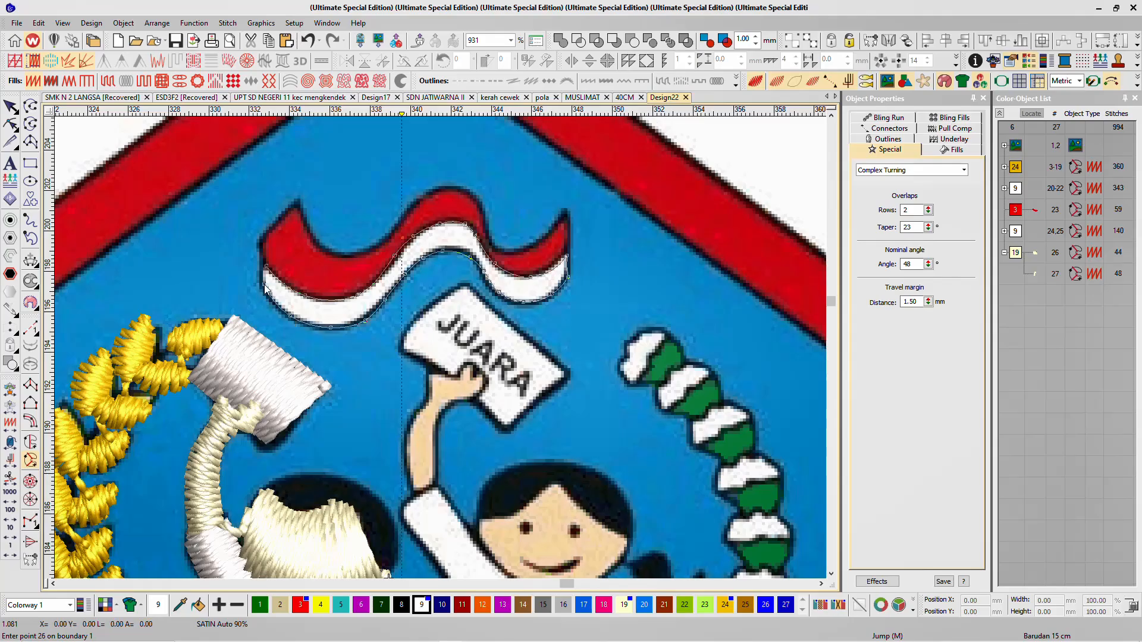
scroll(265, 289, "down", 2)
key("Return")
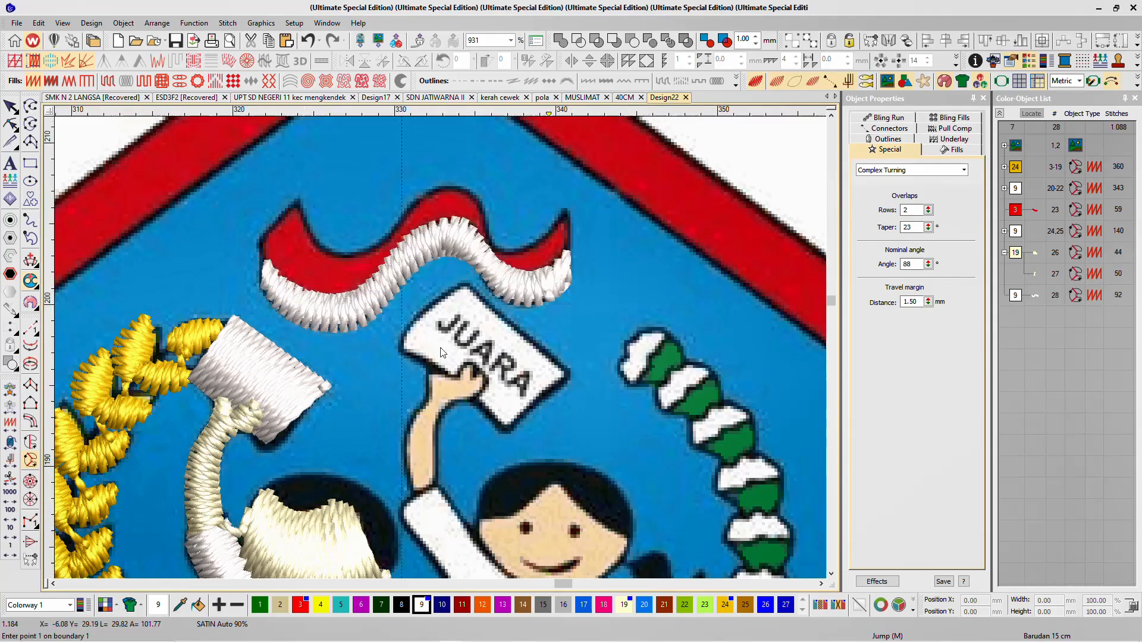
Step: Digitize the four-cornered JUARA sign as a Complex Turning satin shape in color 9
scroll(444, 340, "up", 2)
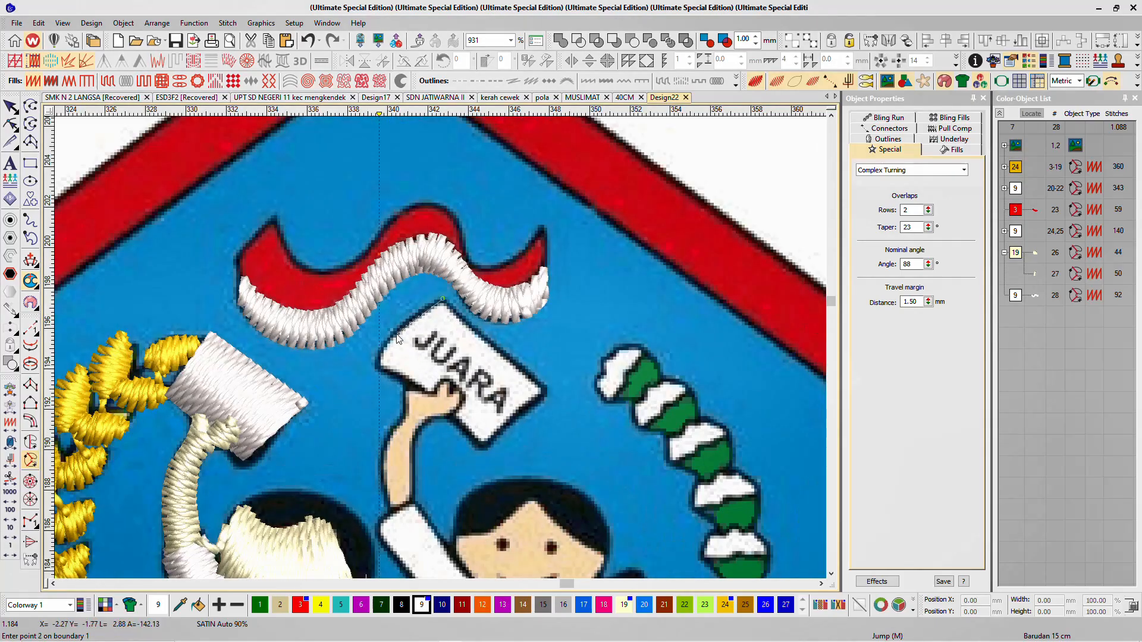
left_click(376, 364)
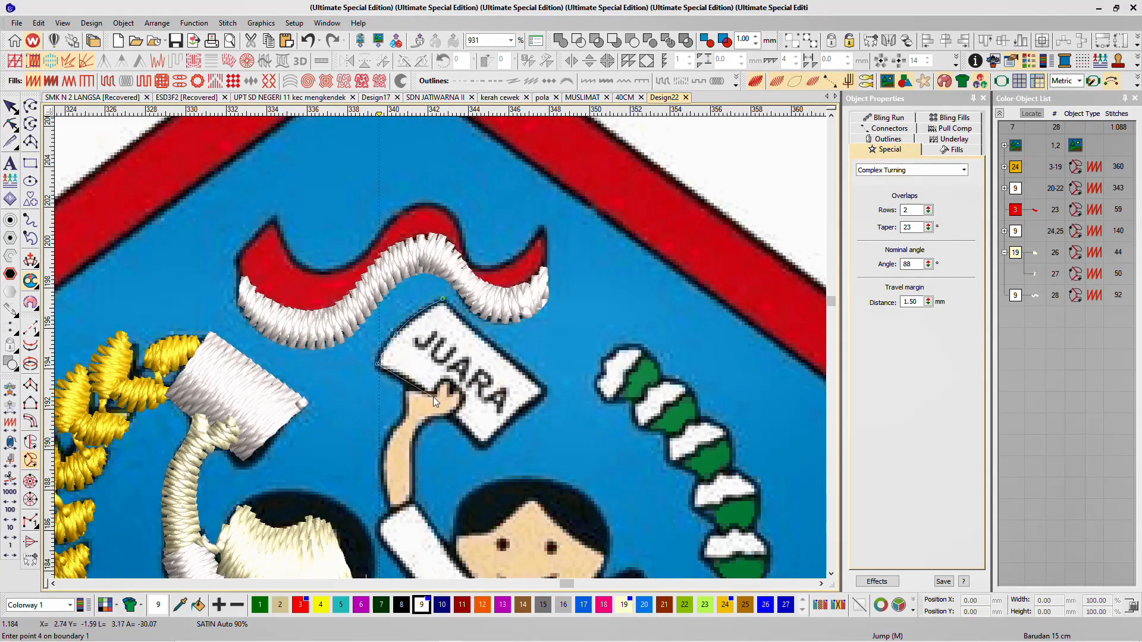
left_click(486, 445)
left_click(544, 389)
key("Return")
key("Return")
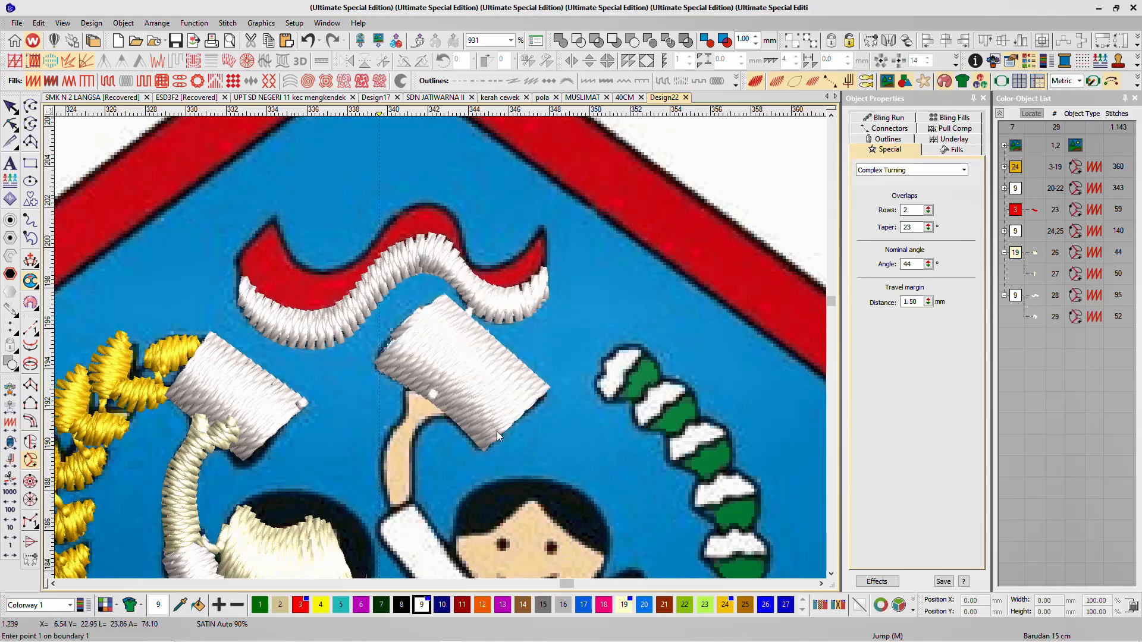
Step: Outline the girl's white shirt from the raised sleeve's cuff down the outer side and along the red band
scroll(470, 386, "down", 4)
scroll(377, 330, "up", 5)
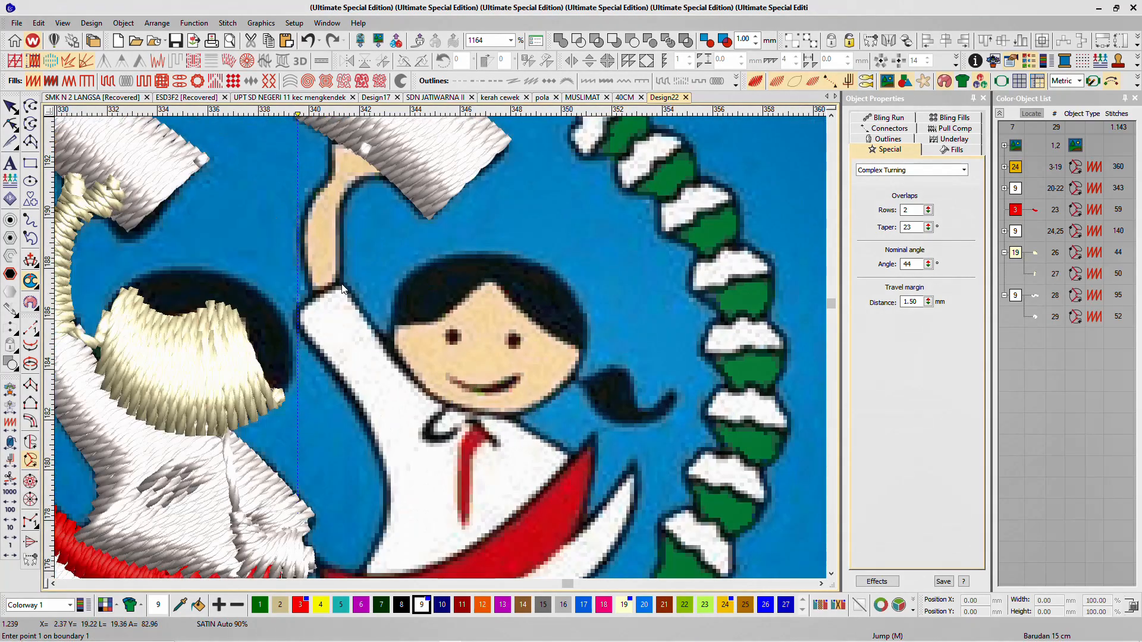
left_click(300, 308)
left_click(298, 320)
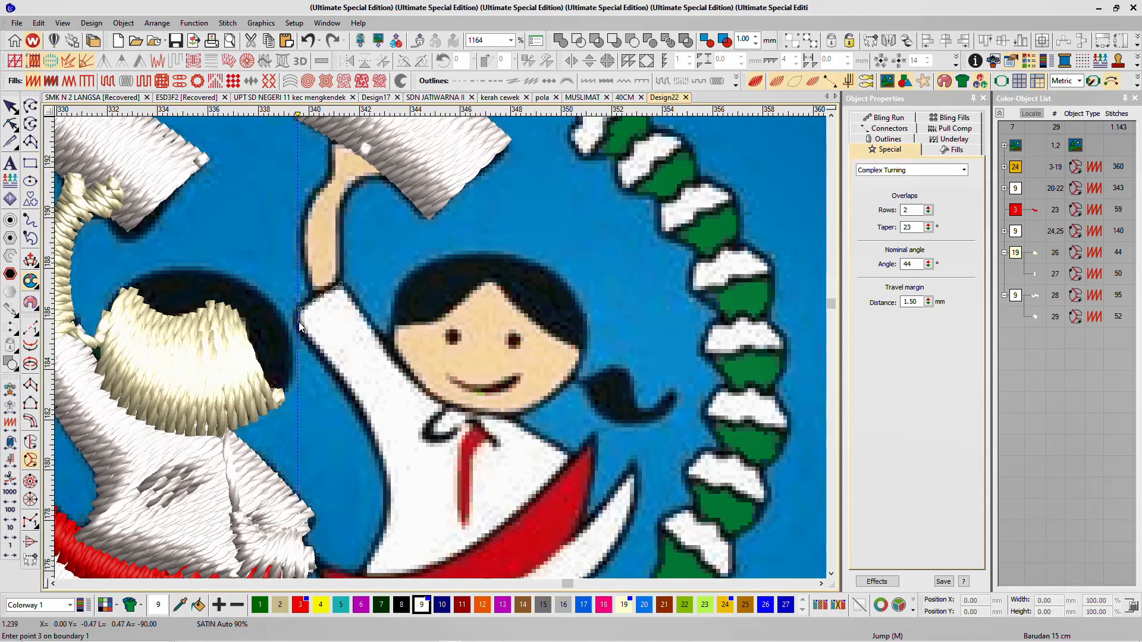
left_click(304, 330)
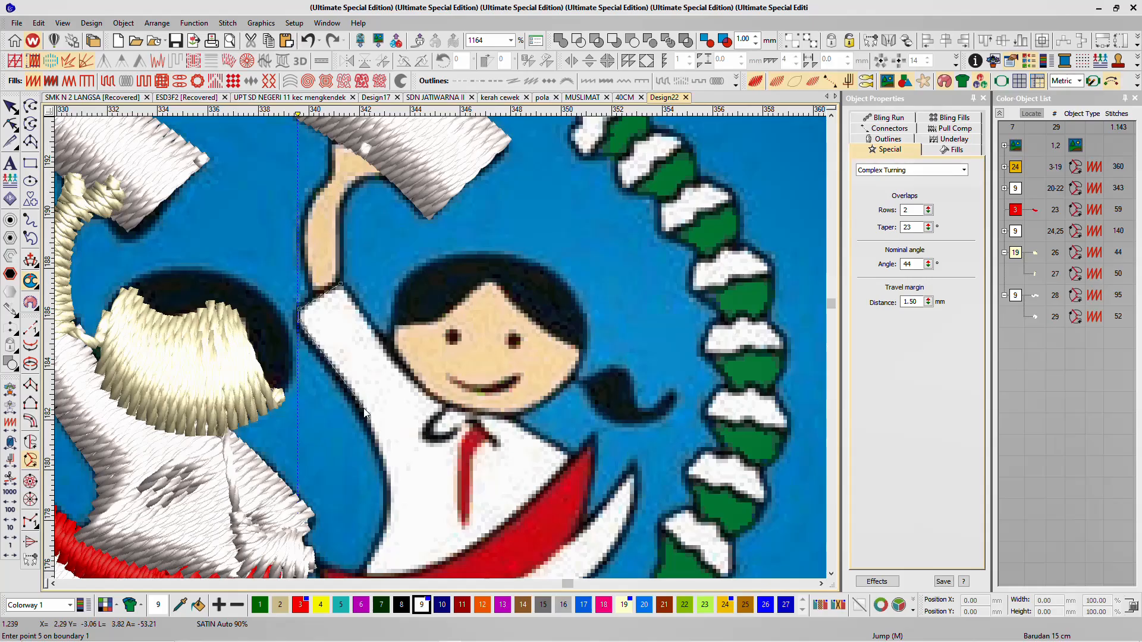
left_click(382, 462)
left_click(382, 528)
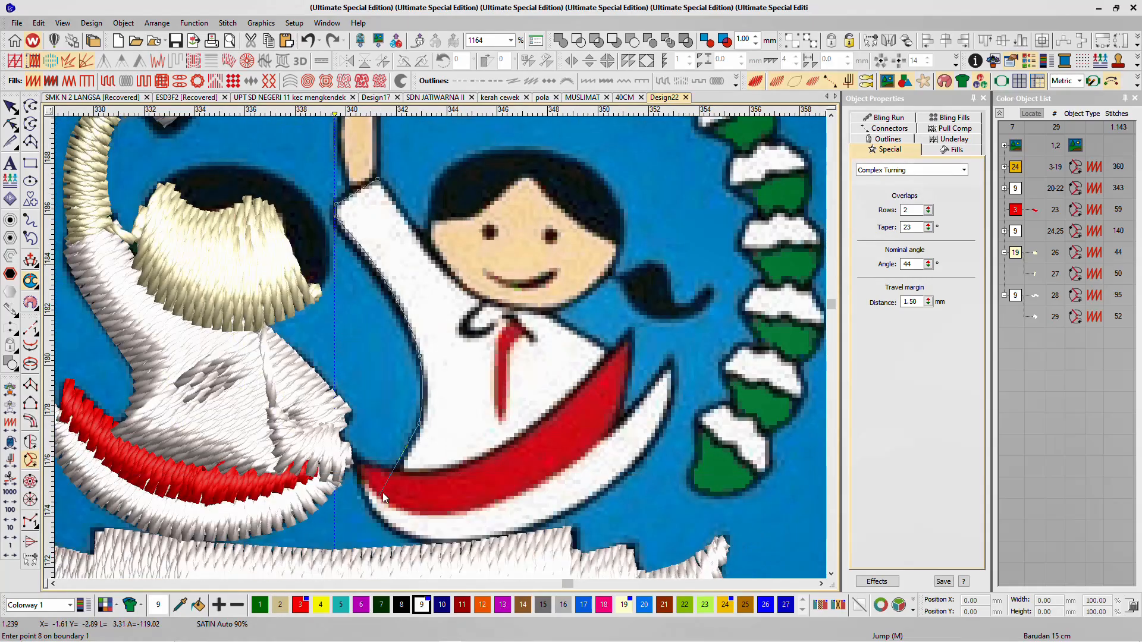
left_click(430, 476)
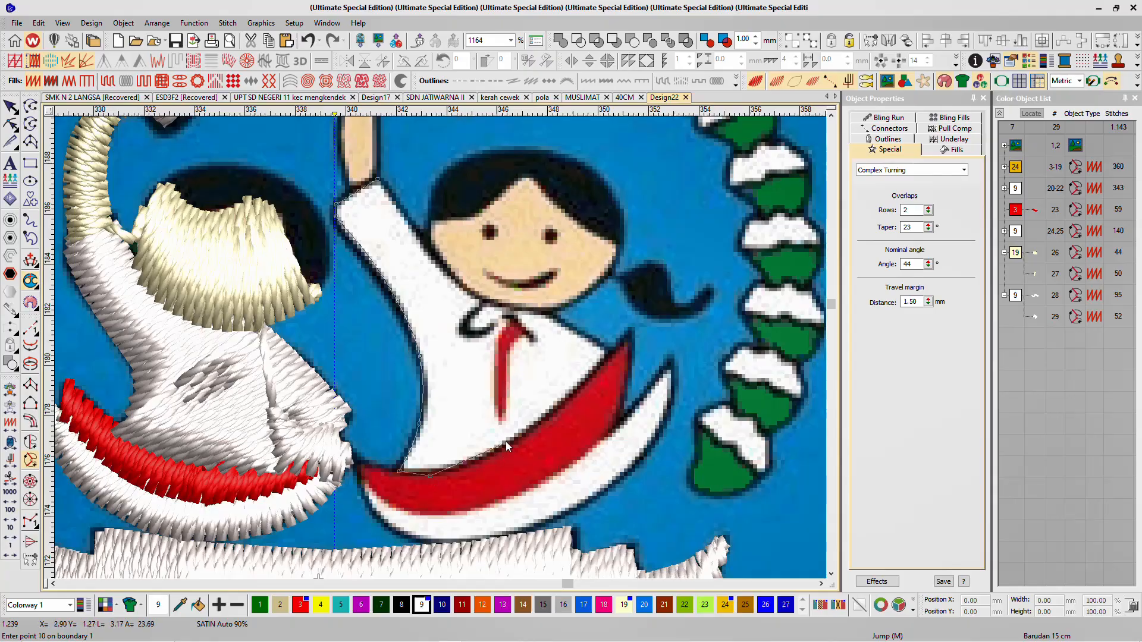
left_click(520, 441)
left_click(613, 356)
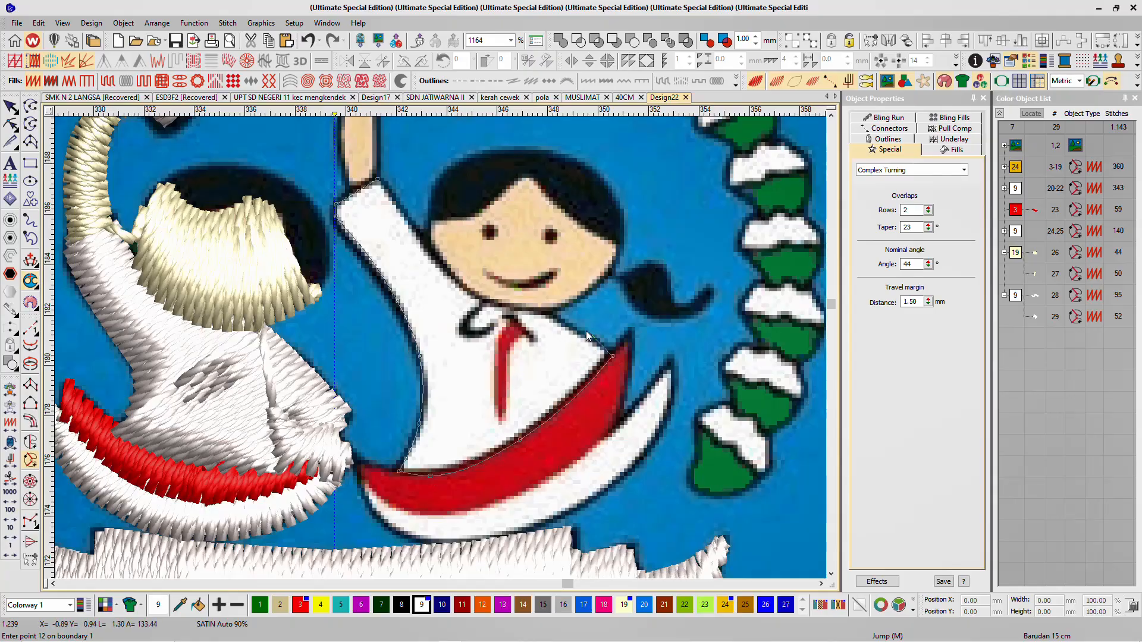
Step: Continue the girl's shirt outline over the shoulder, under the chin and back up the inner side of the sleeve
left_click(558, 316)
left_click(524, 305)
left_click(515, 308)
left_click(463, 287)
left_click(436, 260)
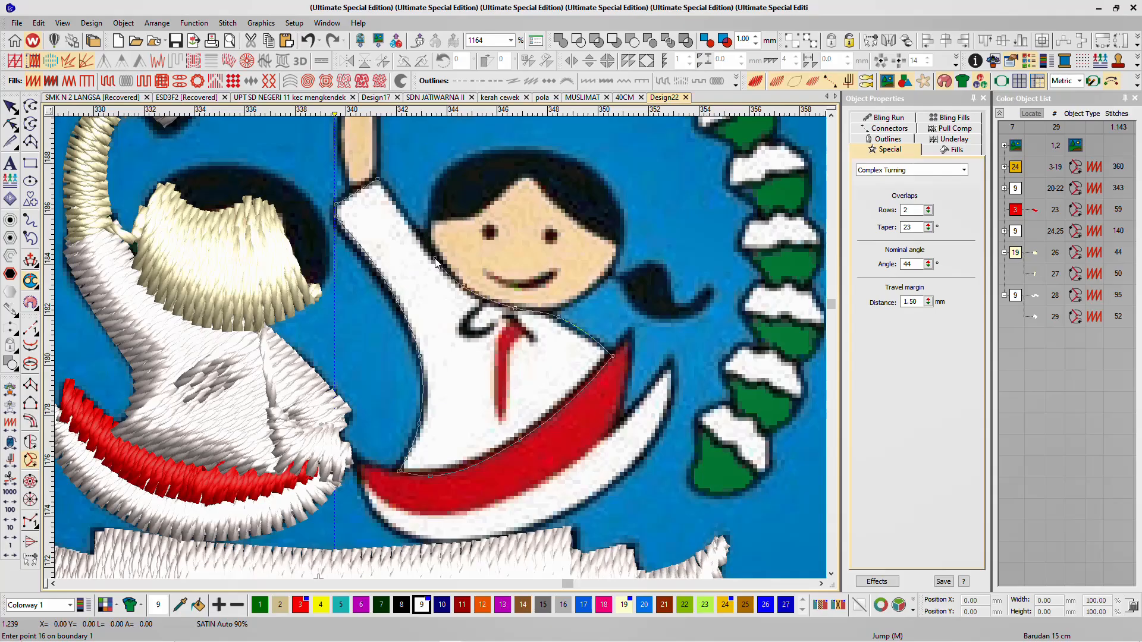
Step: Close the girl's shirt outline, set stitch angle lines across the sleeve and body, and generate the stitches
key("Return")
key("Return")
left_click(332, 224)
left_click(420, 172)
left_click(715, 342)
left_click(350, 394)
key("Return")
scroll(533, 433, "down", 2)
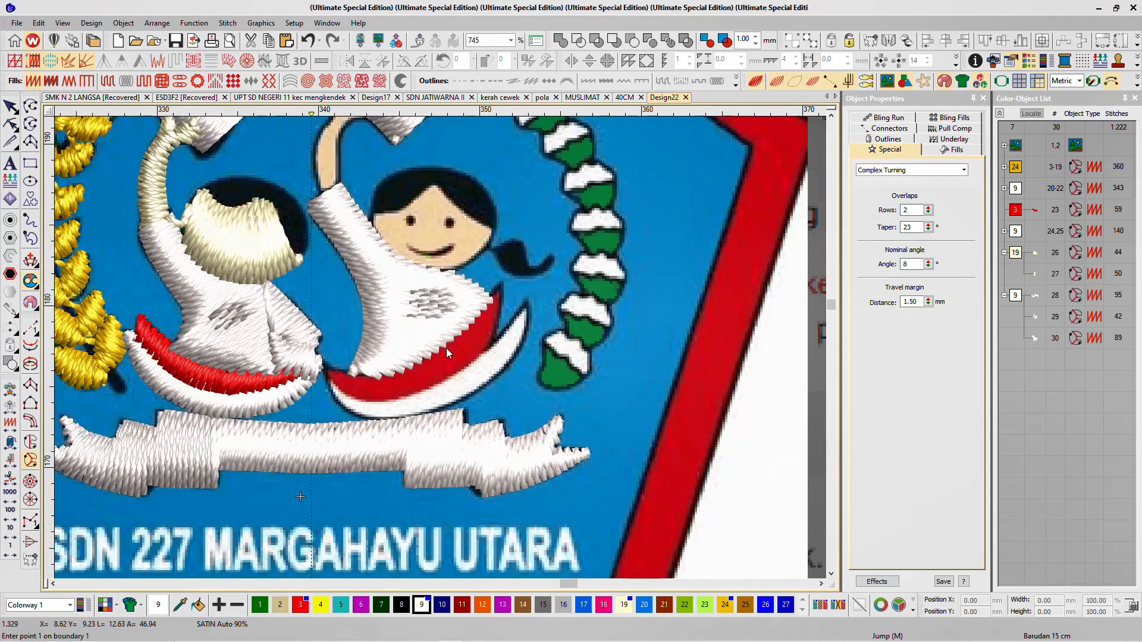
Step: Digitize the curved white band beneath the girl as a Complex Turning shape in color 9
scroll(447, 352, "up", 2)
left_click(524, 255)
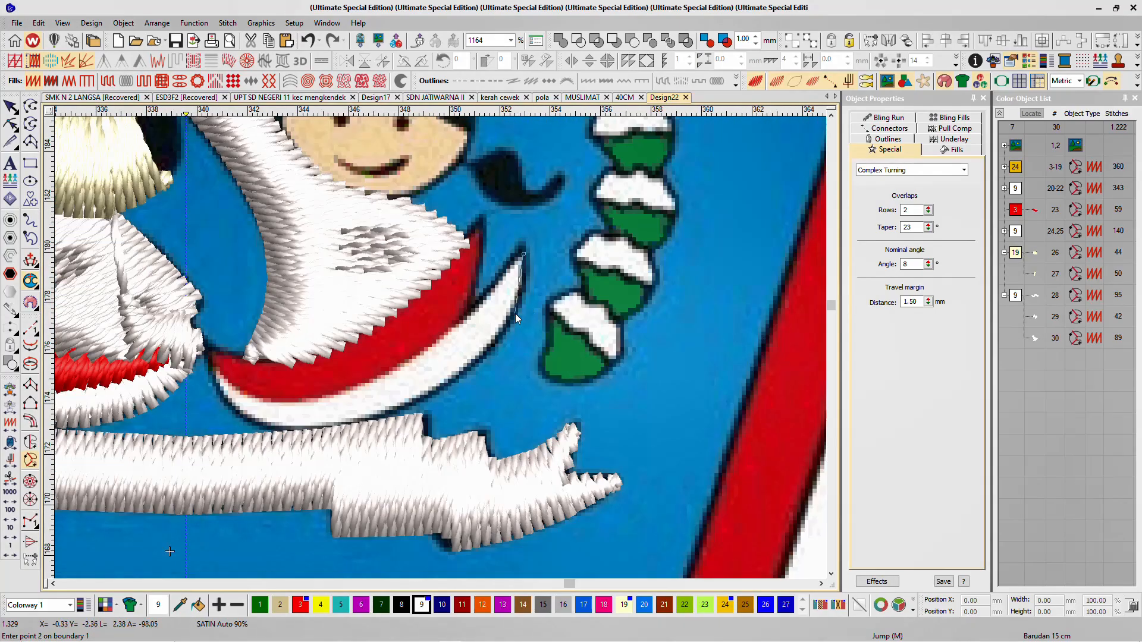
left_click(515, 313)
left_click(402, 410)
left_click(302, 431)
left_click(223, 399)
left_click(211, 364)
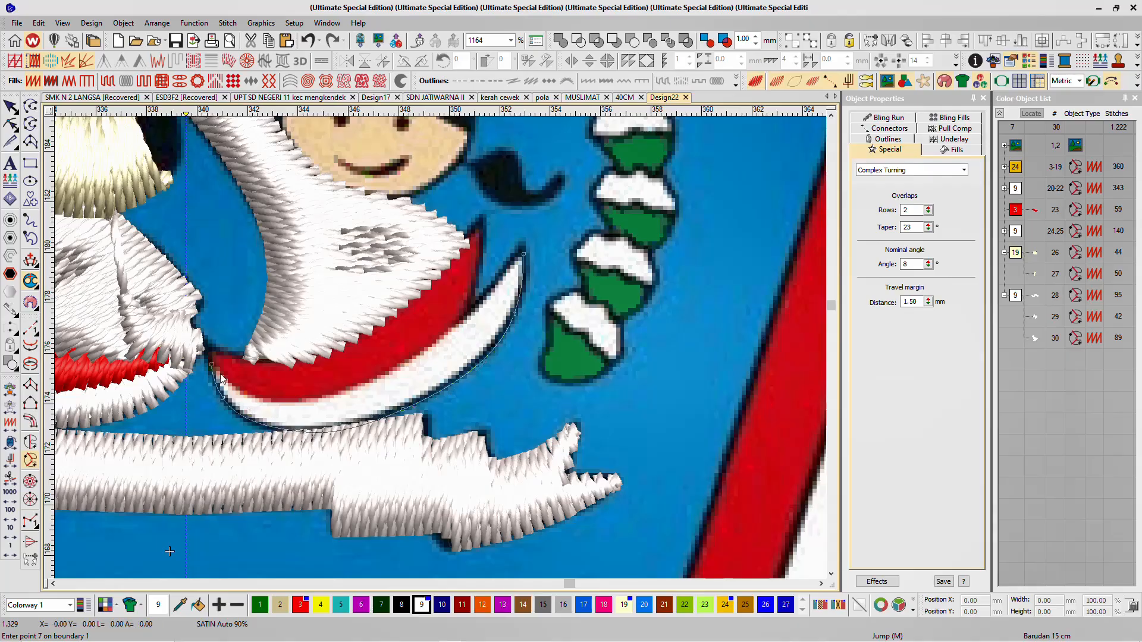
left_click(252, 394)
left_click(327, 393)
left_click(403, 360)
left_click(464, 316)
key("Return")
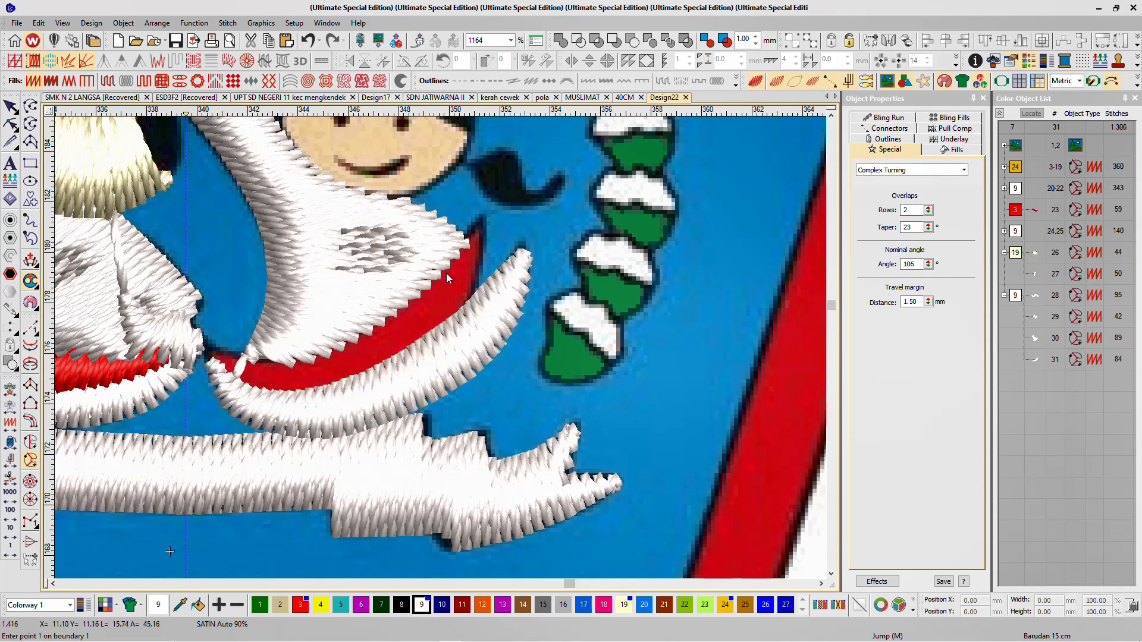
Step: Digitize the curved red band below the girl's shirt as a Complex Turning shape using color 9
left_click(474, 305)
left_click(402, 361)
left_click(310, 395)
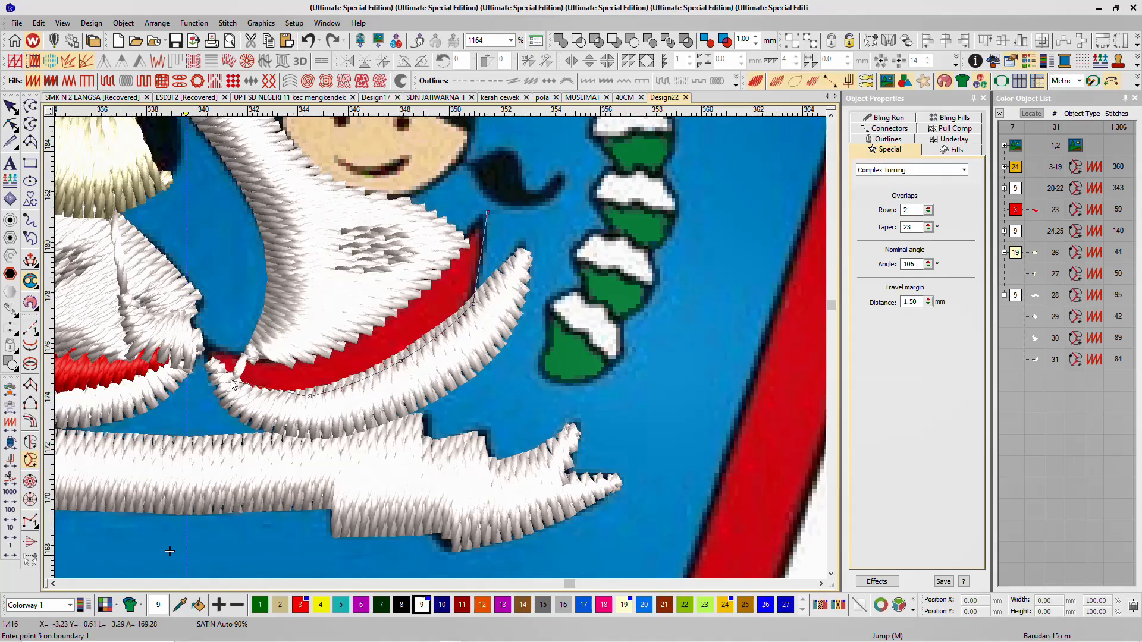
left_click(230, 382)
left_click(204, 346)
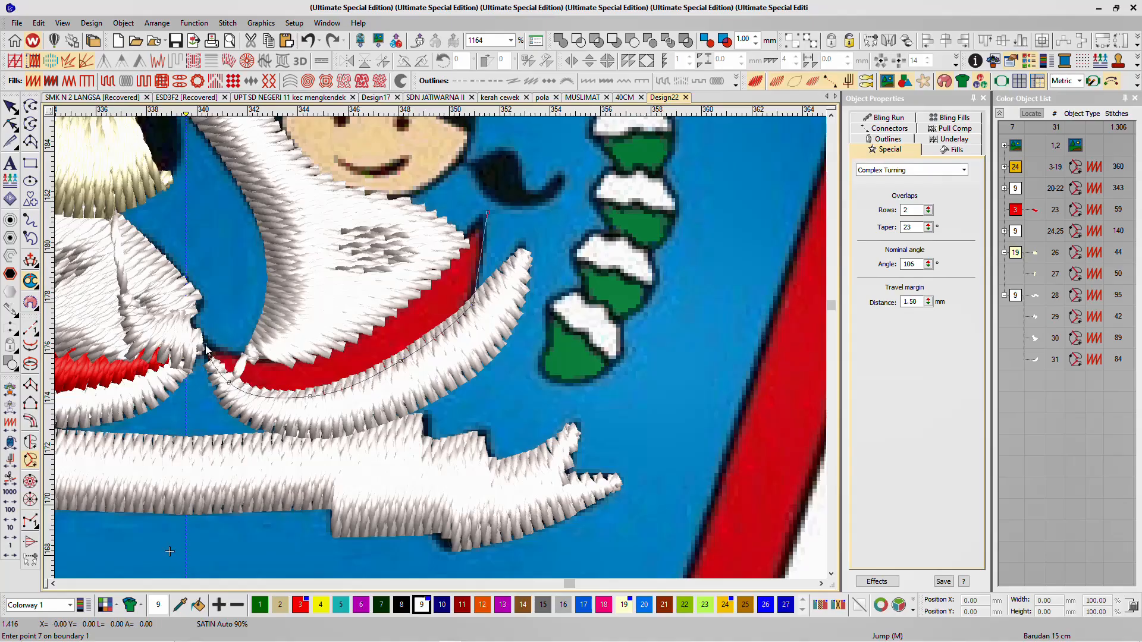
left_click(275, 361)
left_click(364, 327)
left_click(442, 262)
key("Return")
key("Return")
key("Return")
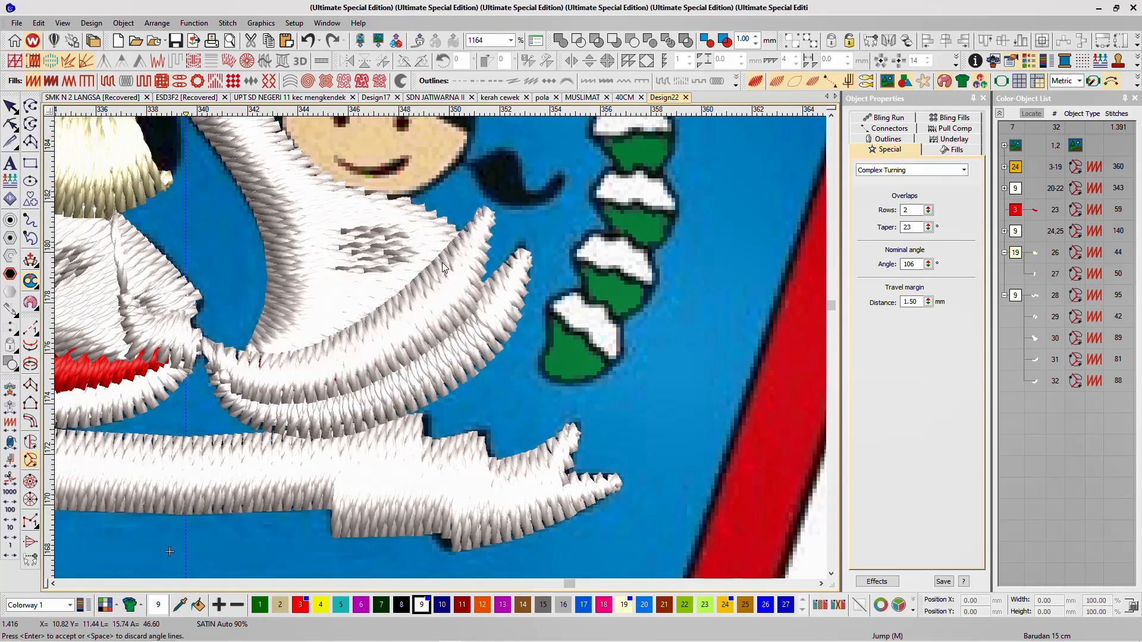
Step: Exit digitizing and hide the stitches to compare the girl's shirt and band outlines with the artwork
scroll(441, 263, "down", 2)
scroll(442, 354, "down", 2)
key("Escape")
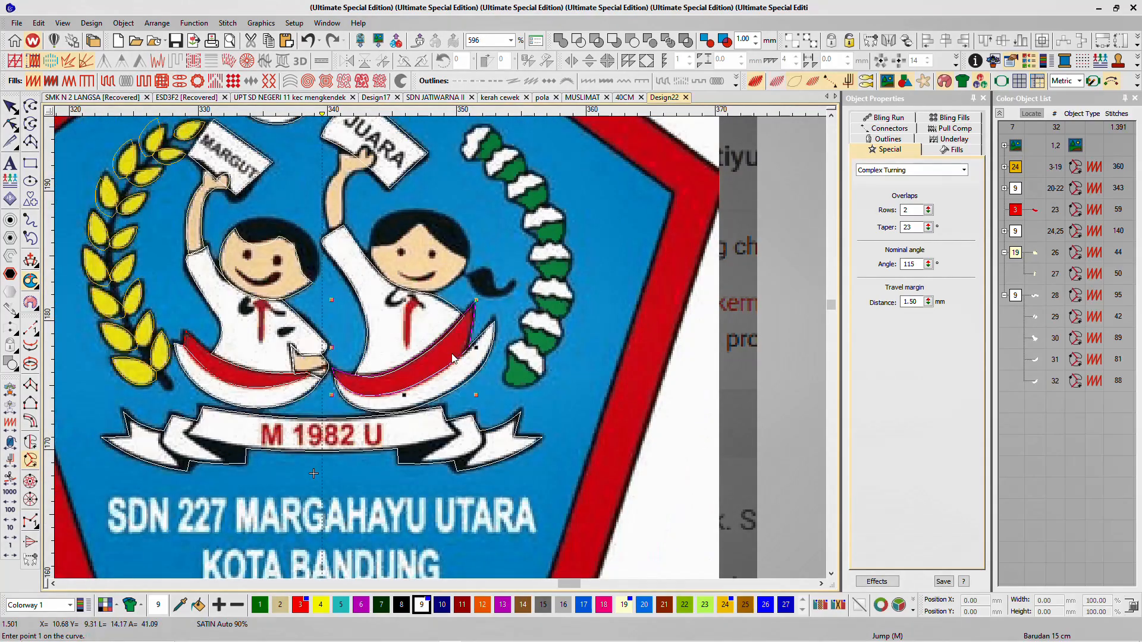
key("t")
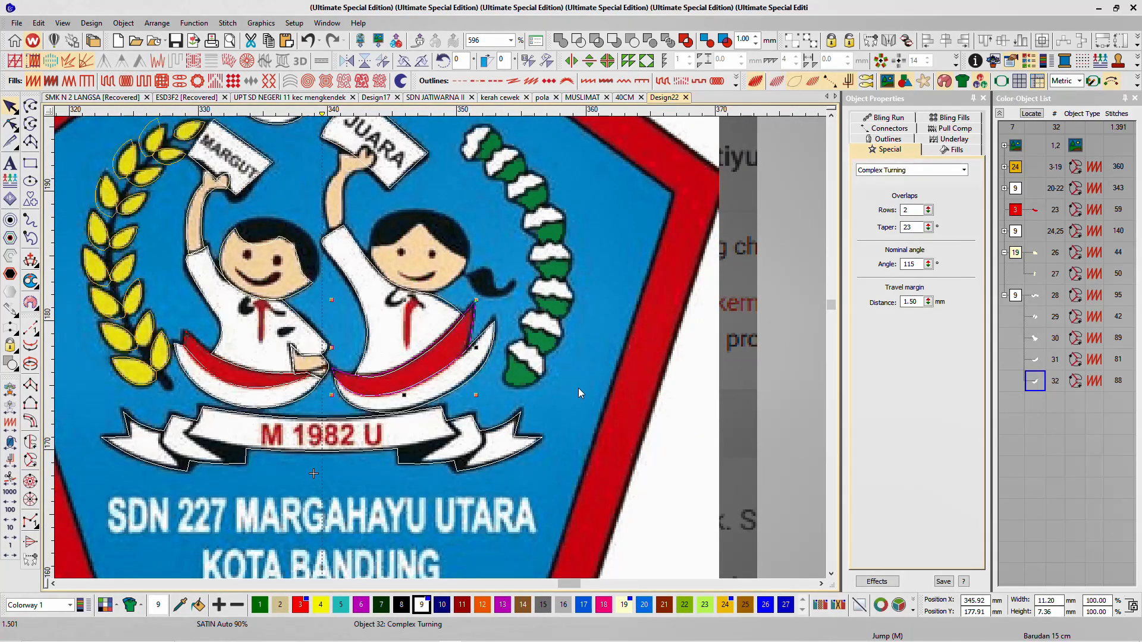
Step: Recolor the curved red band below the girl's shirt to color 3 and toggle the stitch display to check it
left_click(301, 605)
left_click(542, 353)
key("t")
scroll(407, 317, "up", 2)
key("t")
scroll(640, 373, "down", 2)
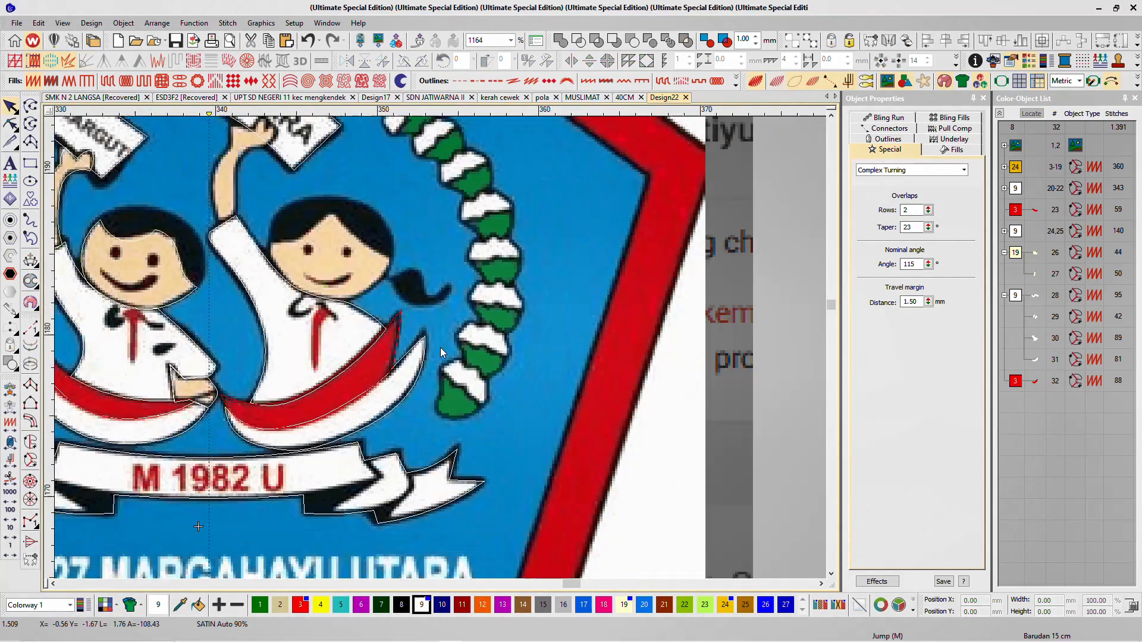
key("t")
key("t")
Step: Digitize the girl's red tie as a Complex Turning shape in color 9 and generate its stitches
scroll(325, 294, "up", 2)
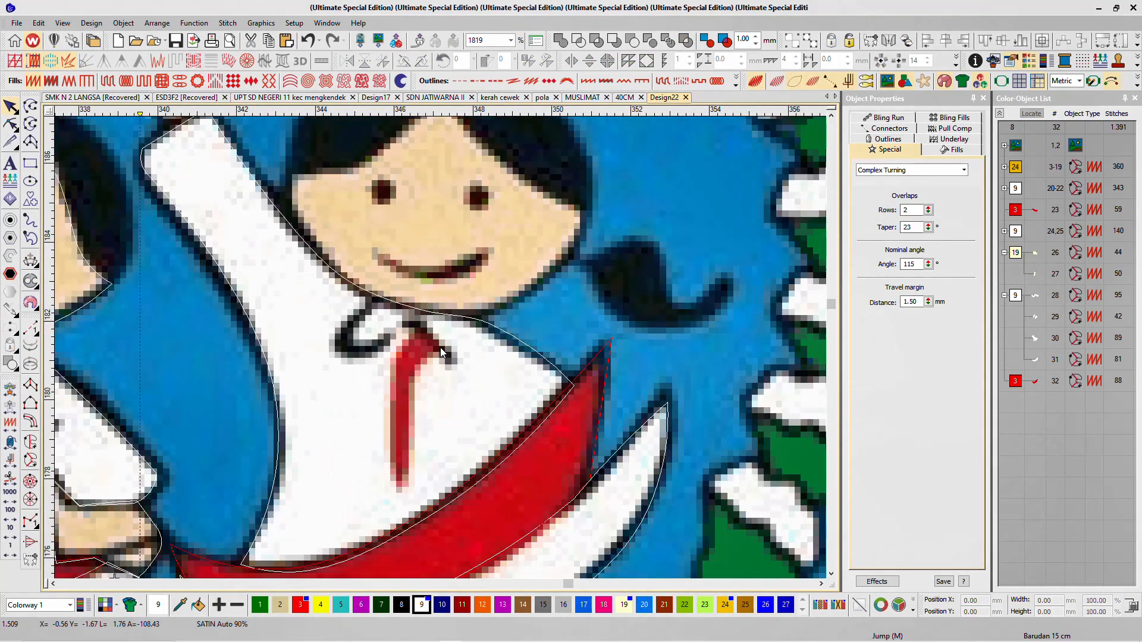
scroll(407, 387, "down", 1)
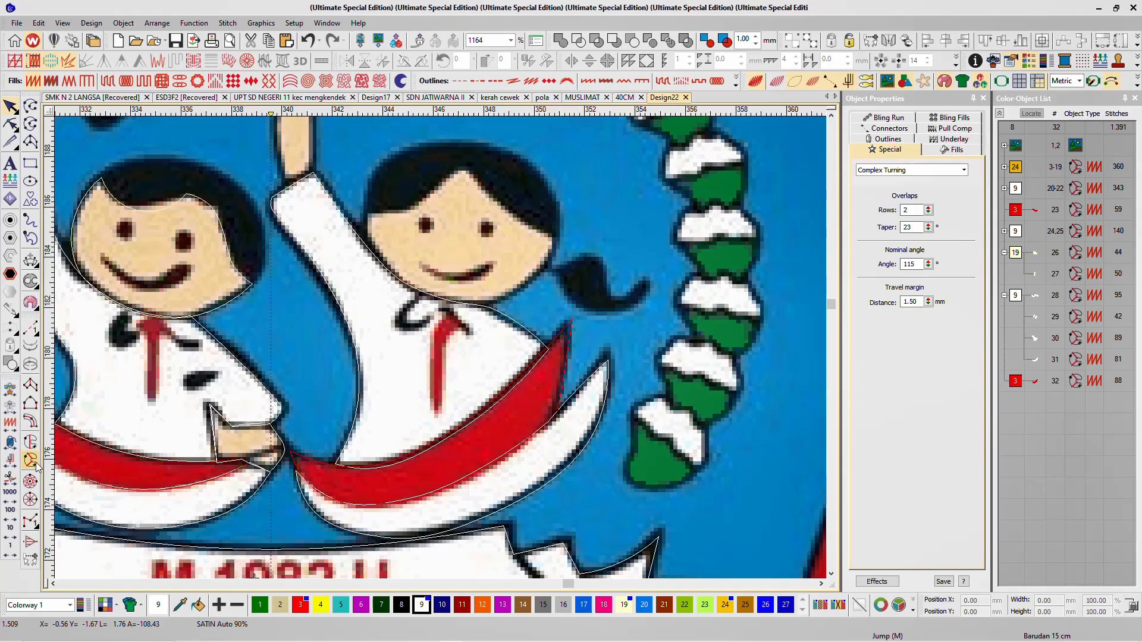
scroll(449, 386, "up", 2)
left_click(465, 281)
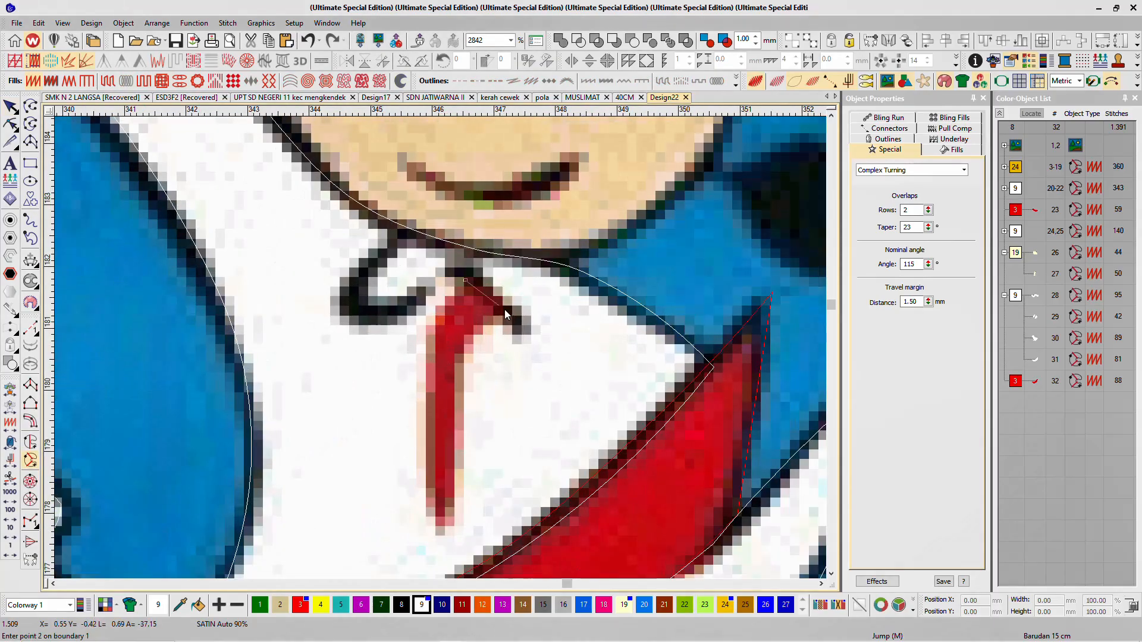
left_click(454, 373)
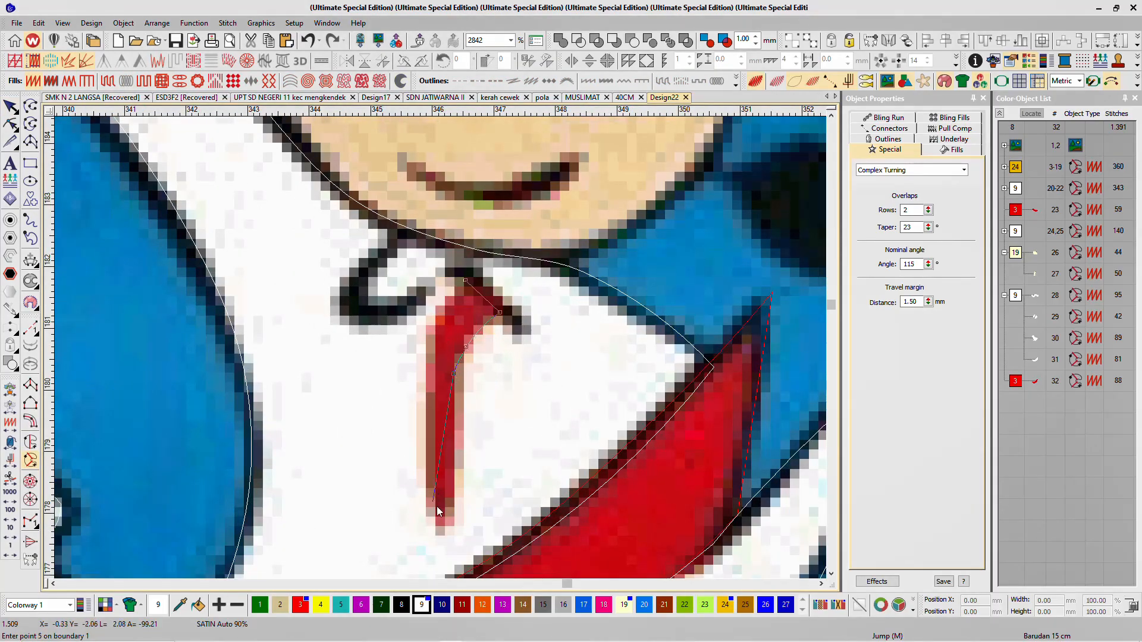
left_click(452, 518)
left_click(426, 524)
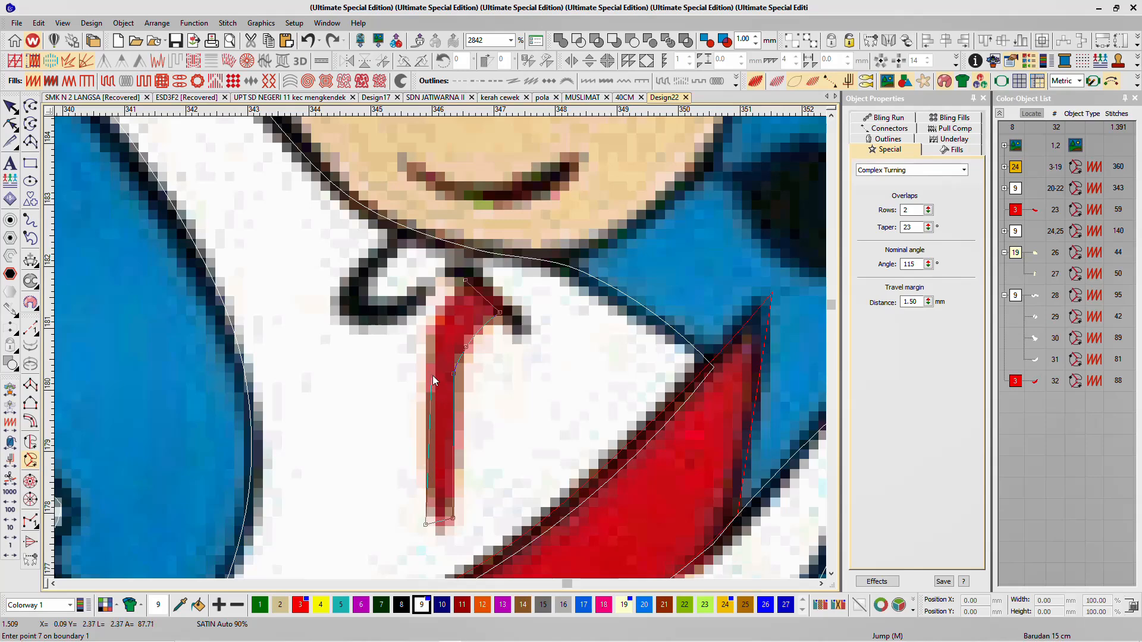
left_click(445, 309)
key("Return")
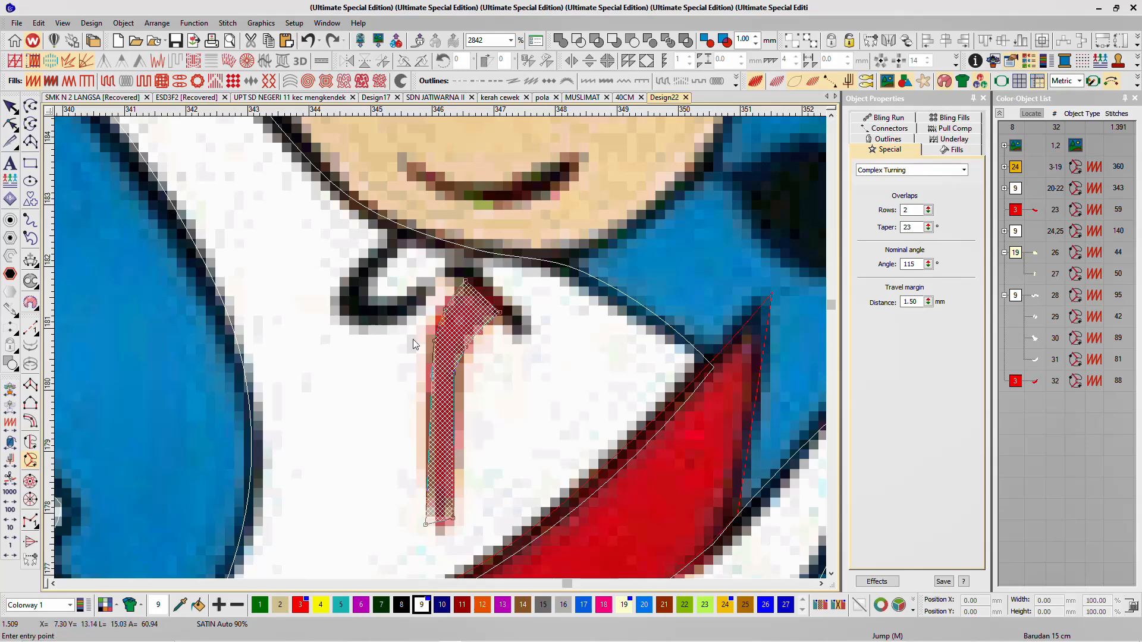
key("Return")
Step: Digitize the boy's red tie as a Complex Turning shape in color 9, from the knot to the tip
scroll(374, 380, "down", 3)
scroll(140, 338, "up", 2)
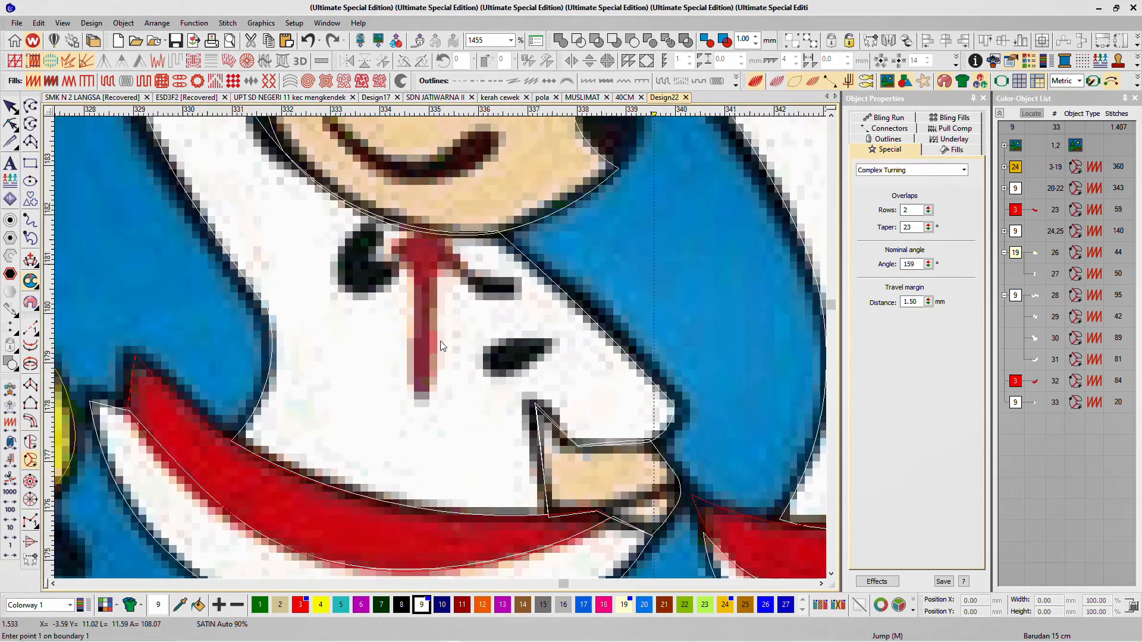
left_click(416, 232)
left_click(395, 245)
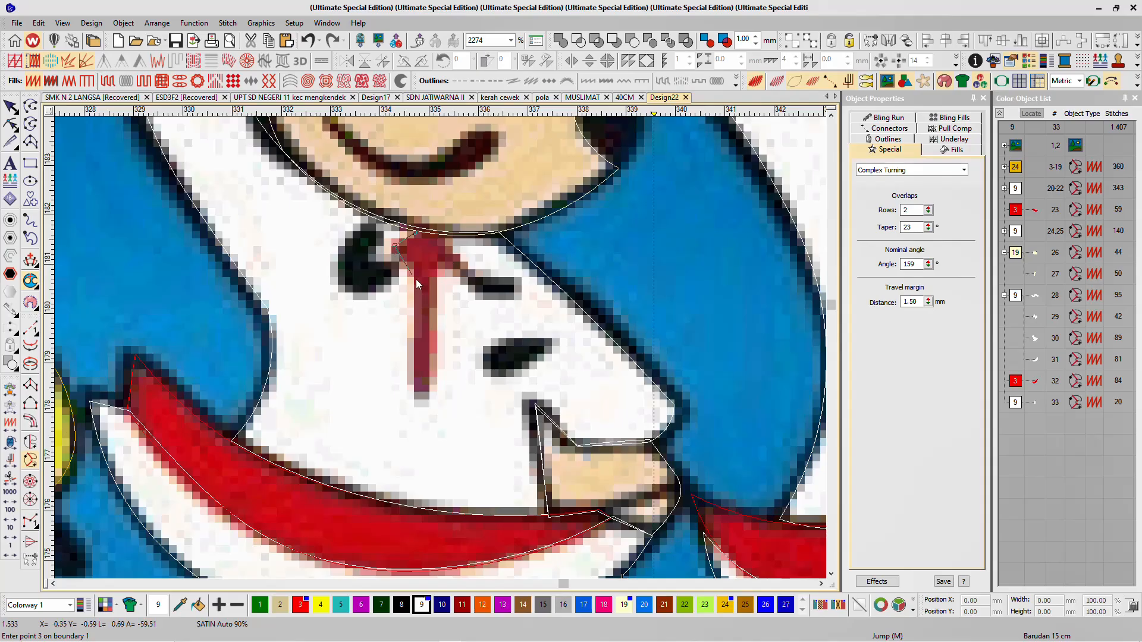
left_click(412, 273)
left_click(415, 406)
left_click(427, 405)
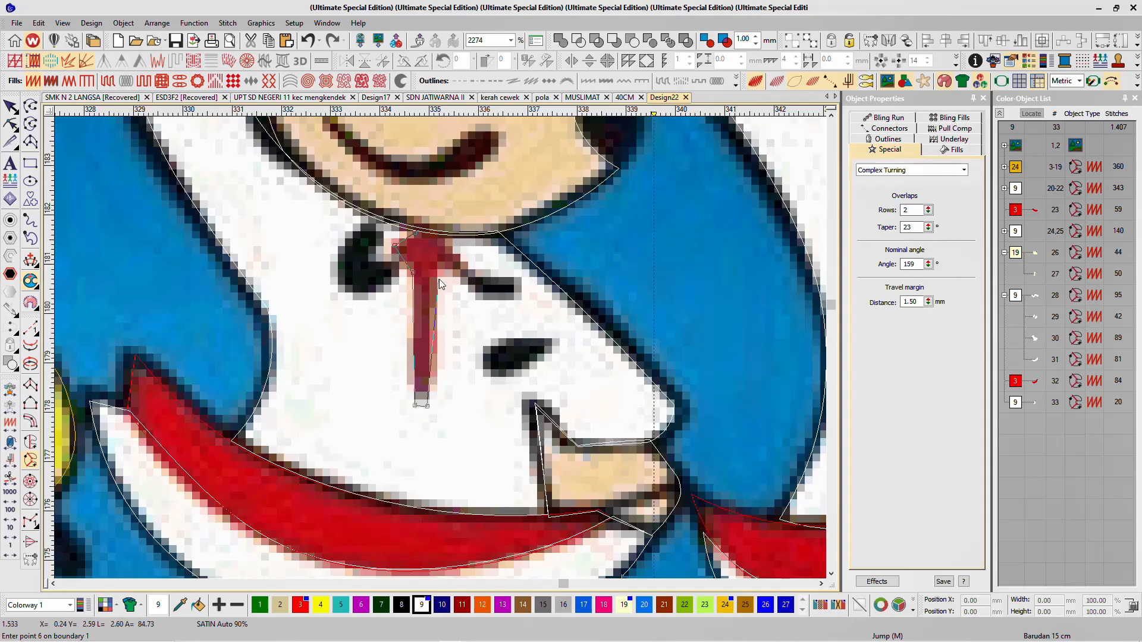
left_click(433, 276)
left_click(450, 260)
key("Return")
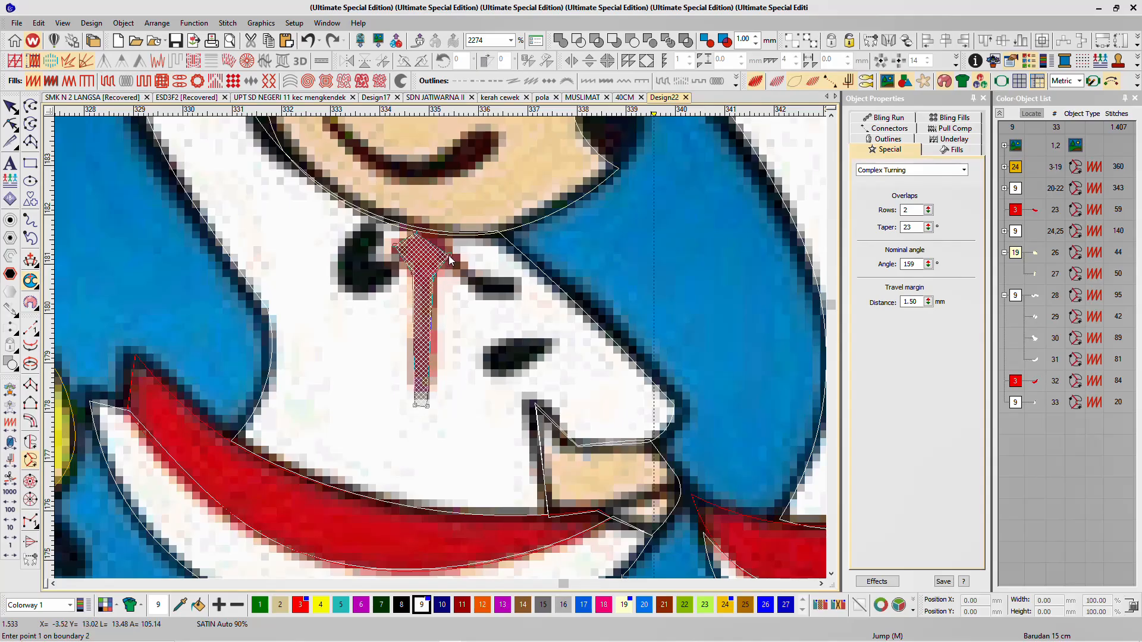
key("Escape")
Step: Recolor the girl's and the boy's ties together to color 3
scroll(460, 288, "down", 3)
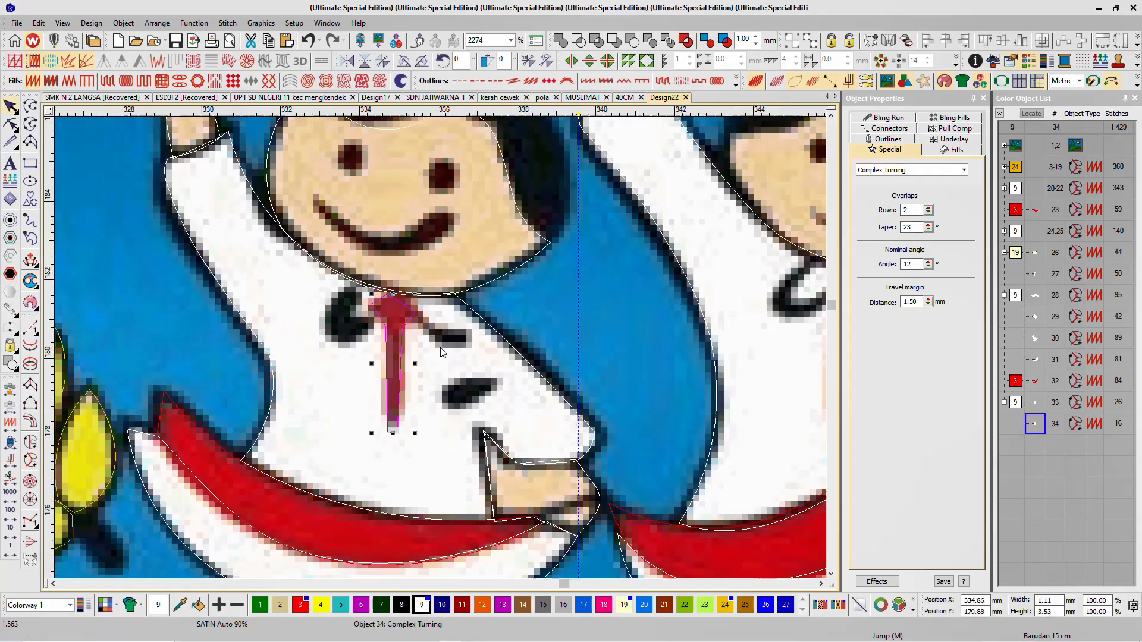
left_click(712, 340, "ctrl")
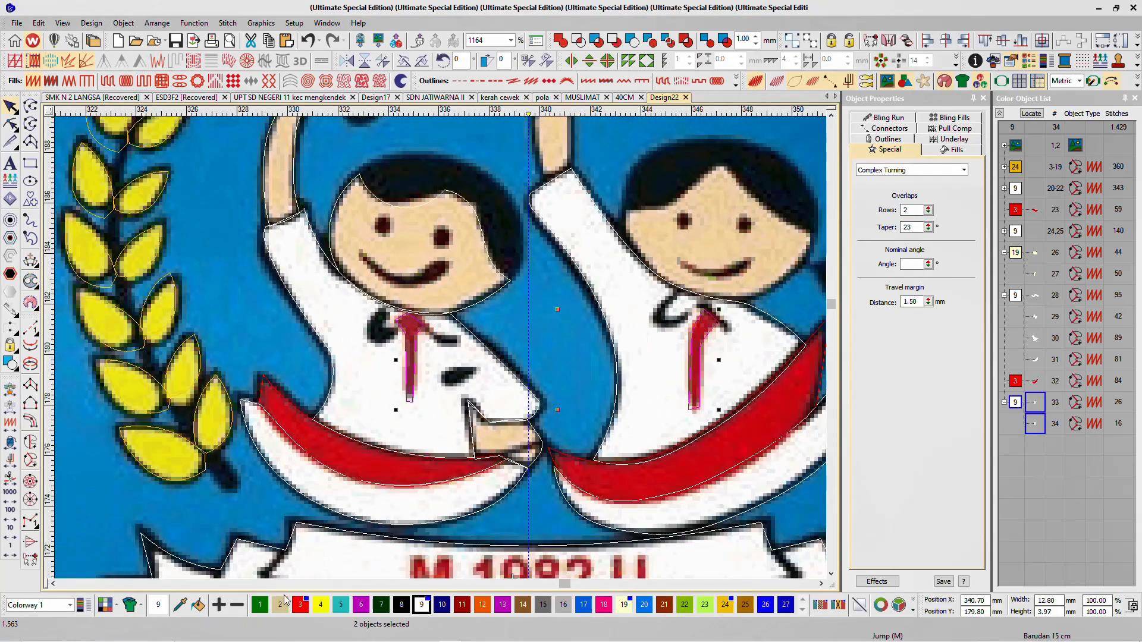
left_click(300, 605)
Step: Recolor the boy's lower hand to color 19 and check the stitched design against the embroidered patch photo
left_click(264, 386)
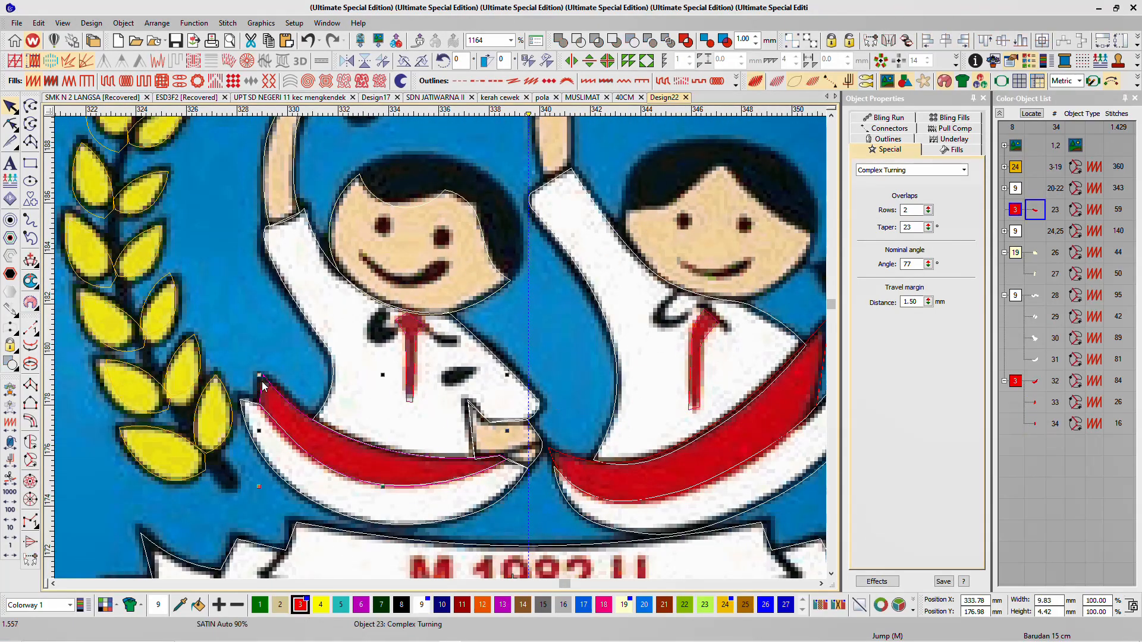
left_click(527, 435)
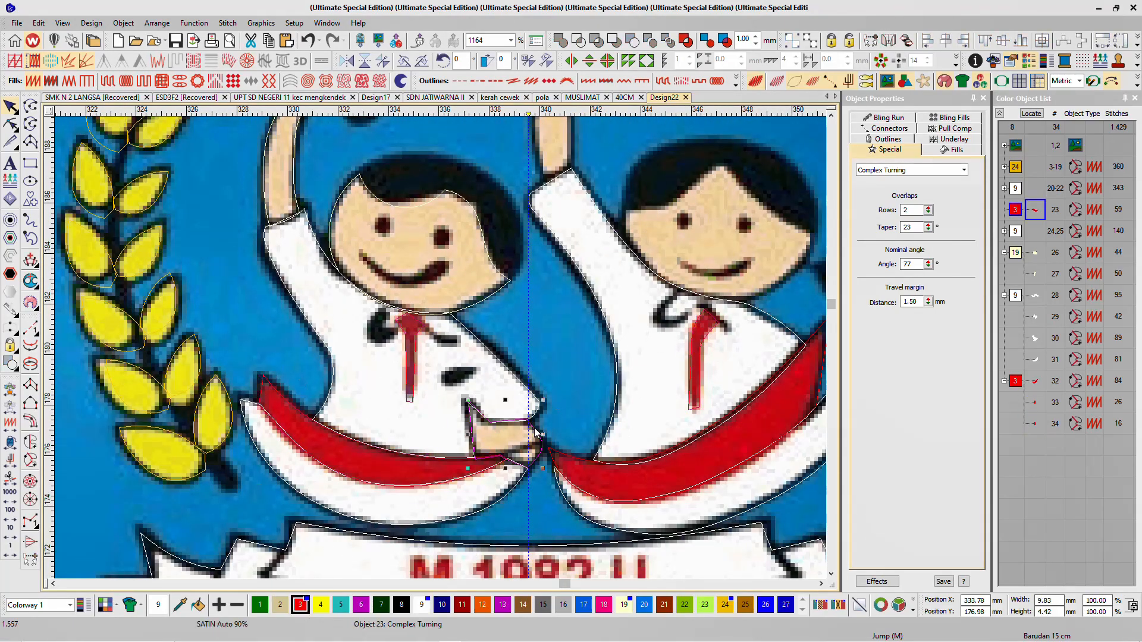
left_click(625, 606)
scroll(457, 338, "down", 3)
key("Escape")
scroll(717, 337, "down", 4)
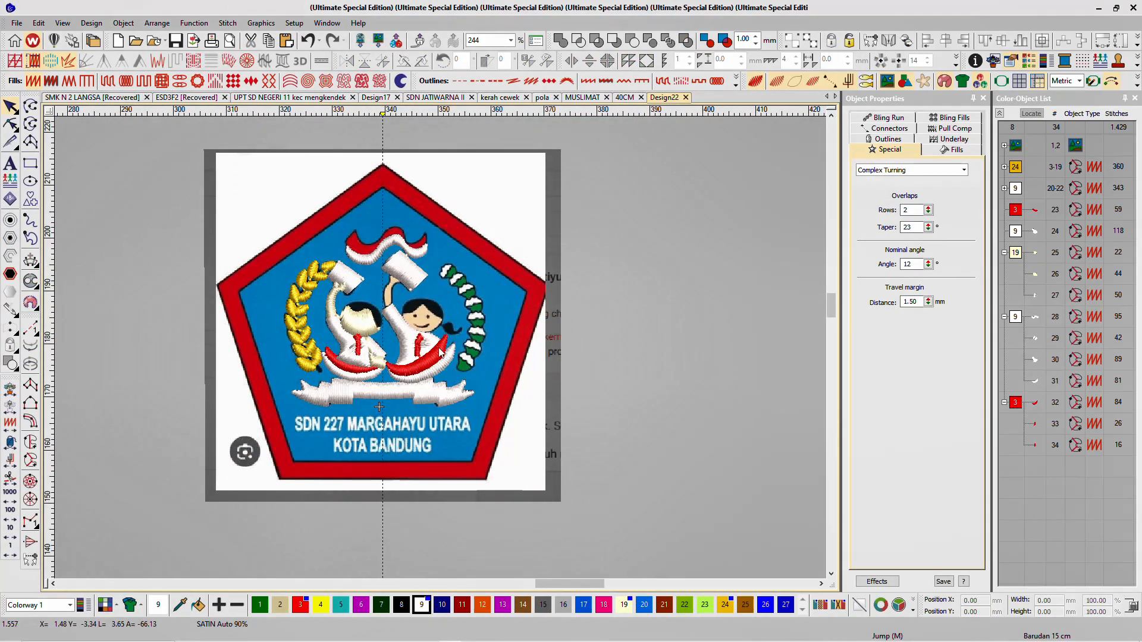
scroll(468, 387, "down", 2)
scroll(441, 347, "up", 2)
scroll(440, 348, "down", 1)
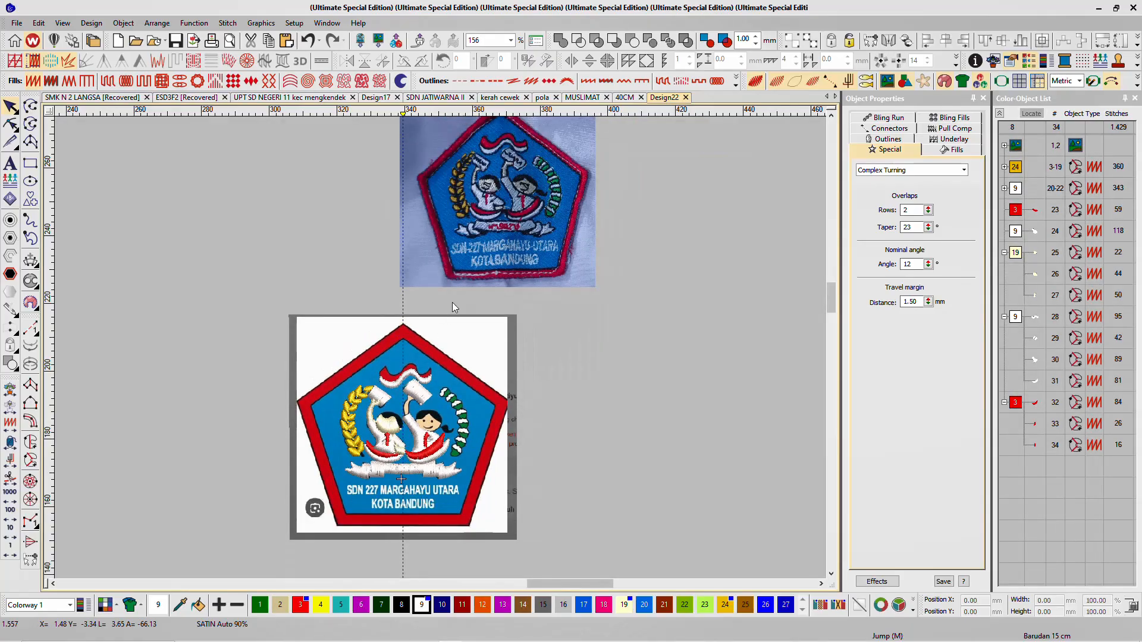
scroll(440, 347, "up", 4)
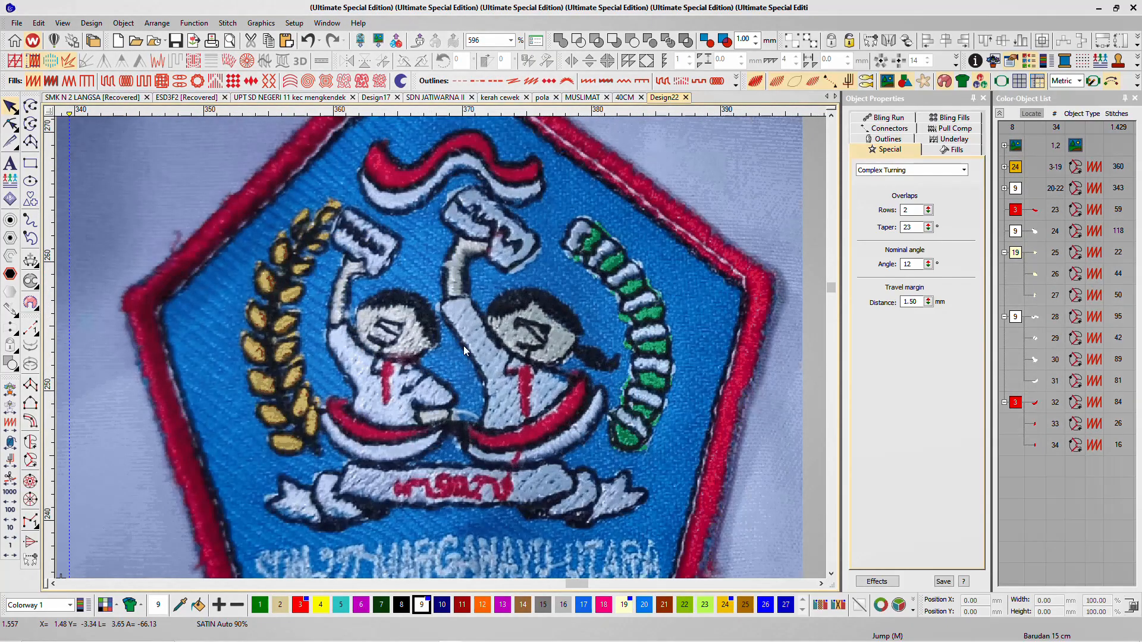
Step: Move the embroidered patch photo down and to the right, about 15 mm across and 10 mm down
left_click(652, 411)
scroll(652, 411, "up", 1)
scroll(440, 348, "down", 3)
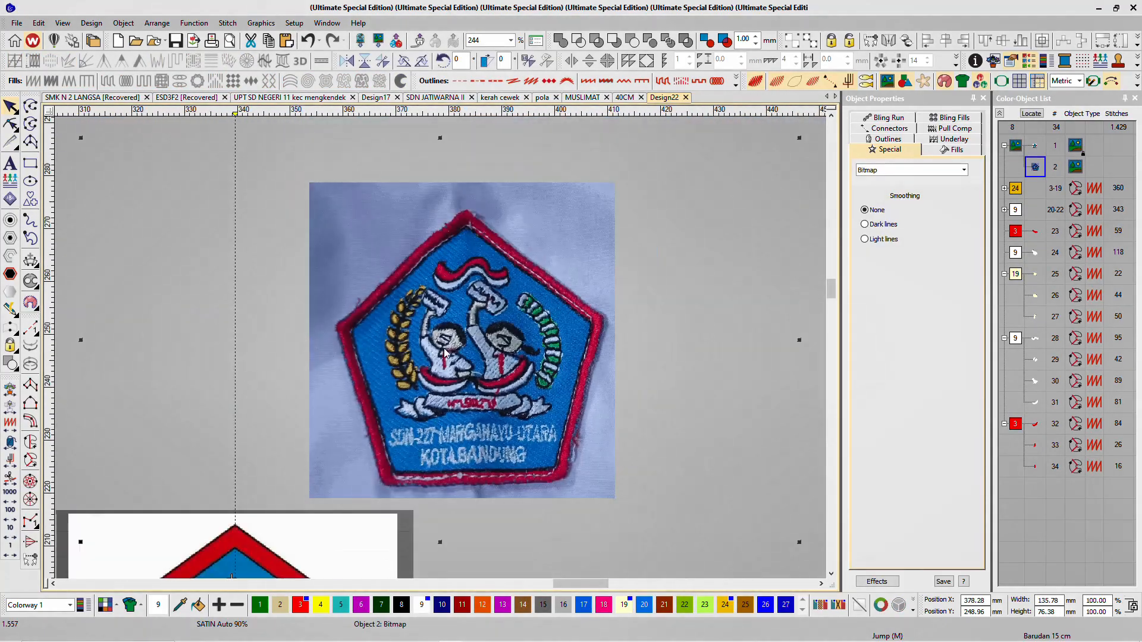
scroll(441, 347, "up", 2)
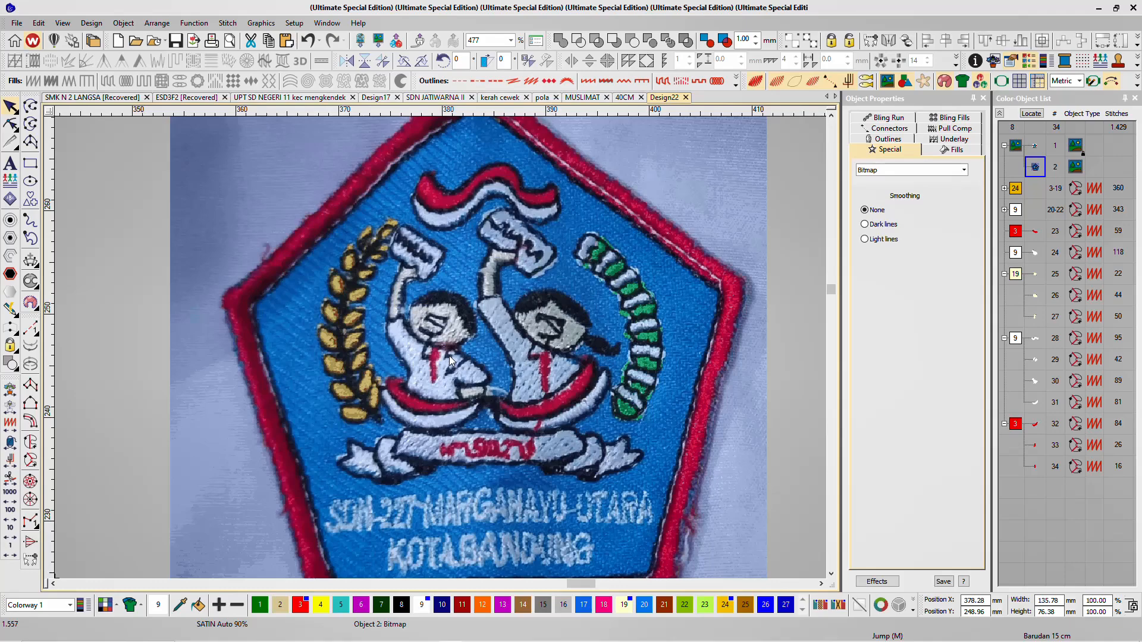
scroll(449, 356, "down", 4)
scroll(441, 348, "up", 4)
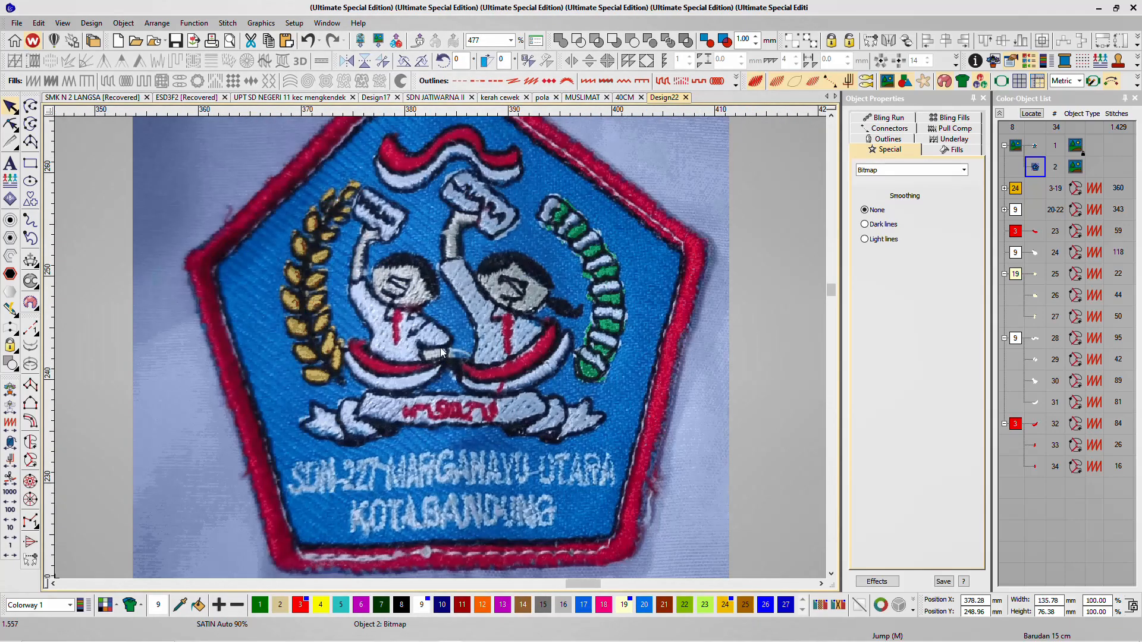
scroll(433, 356, "down", 4)
scroll(452, 342, "up", 3)
left_click_drag(452, 342, 593, 413)
scroll(415, 378, "down", 2)
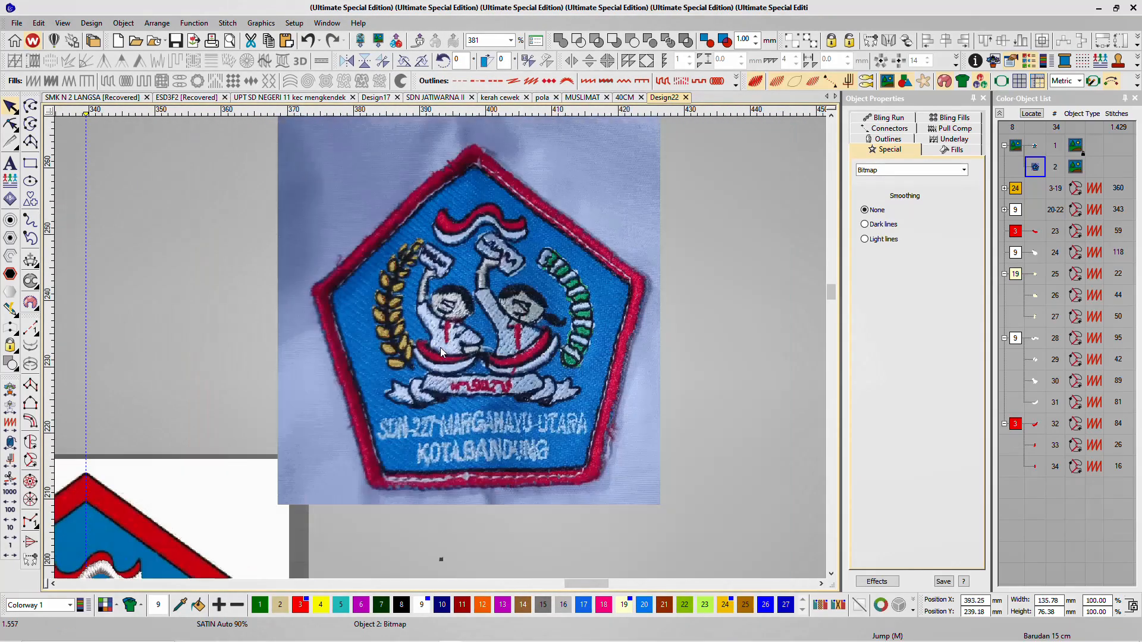
Step: Examine how the boy's face, shirt and tie are stitched in the embroidered patch photo
scroll(279, 462, "up", 1)
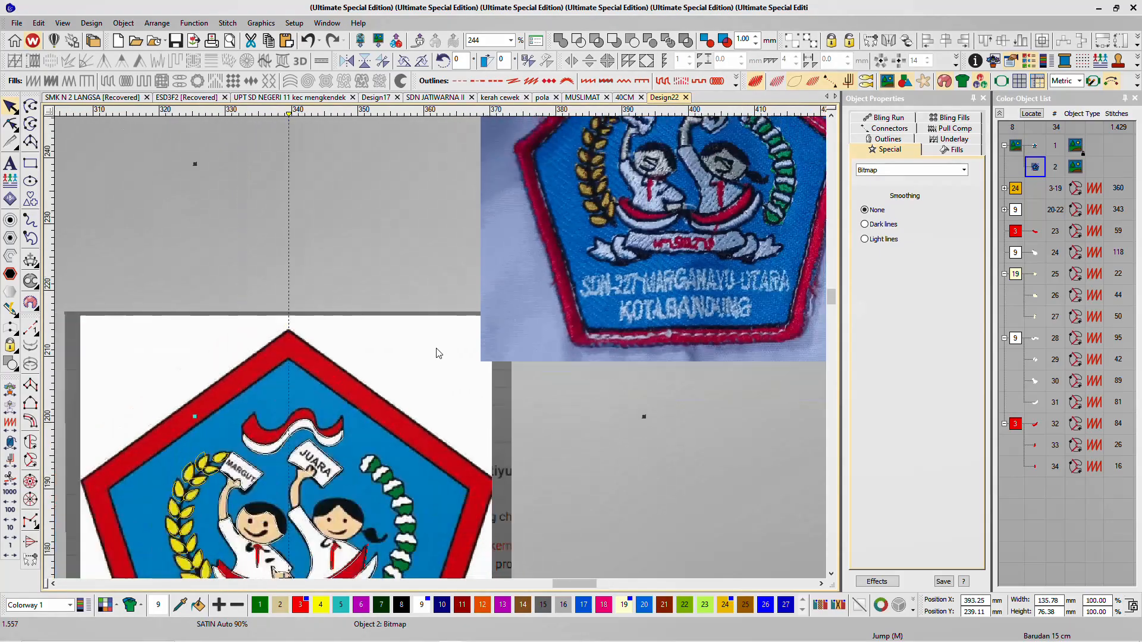
scroll(437, 351, "down", 2)
scroll(386, 452, "up", 2)
scroll(467, 331, "down", 2)
scroll(440, 347, "up", 2)
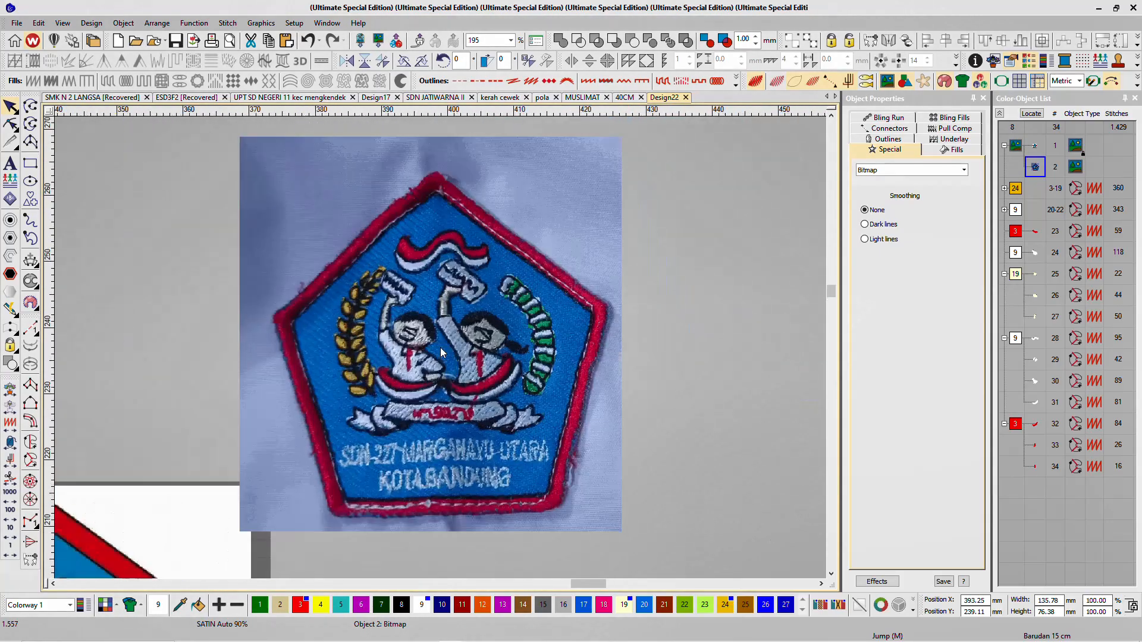
scroll(440, 348, "up", 2)
scroll(446, 366, "down", 2)
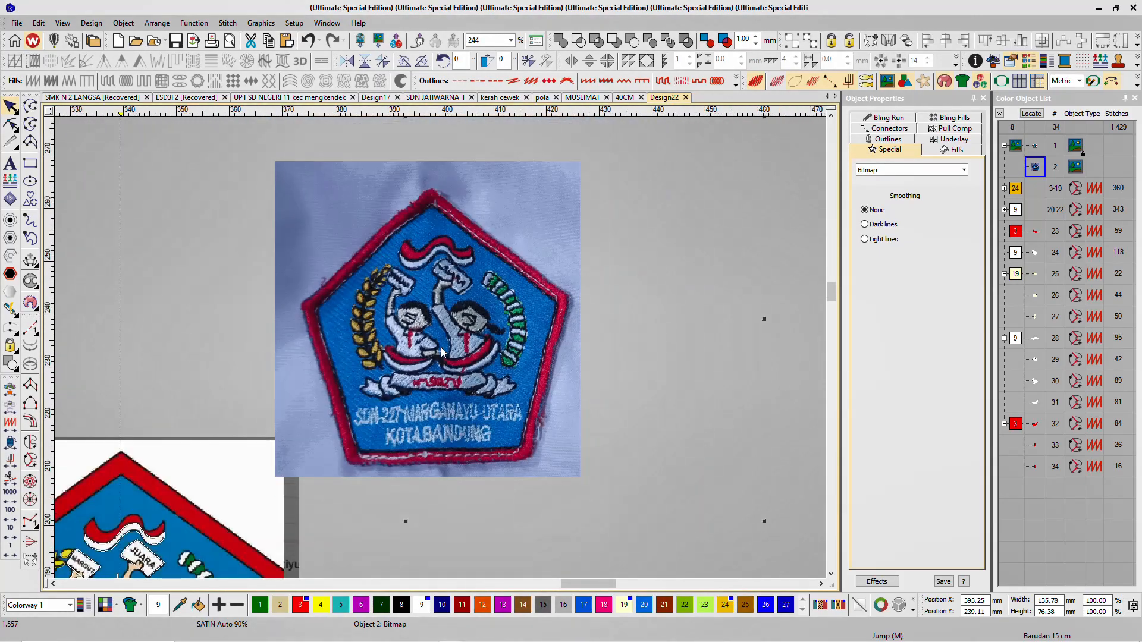
scroll(440, 347, "up", 2)
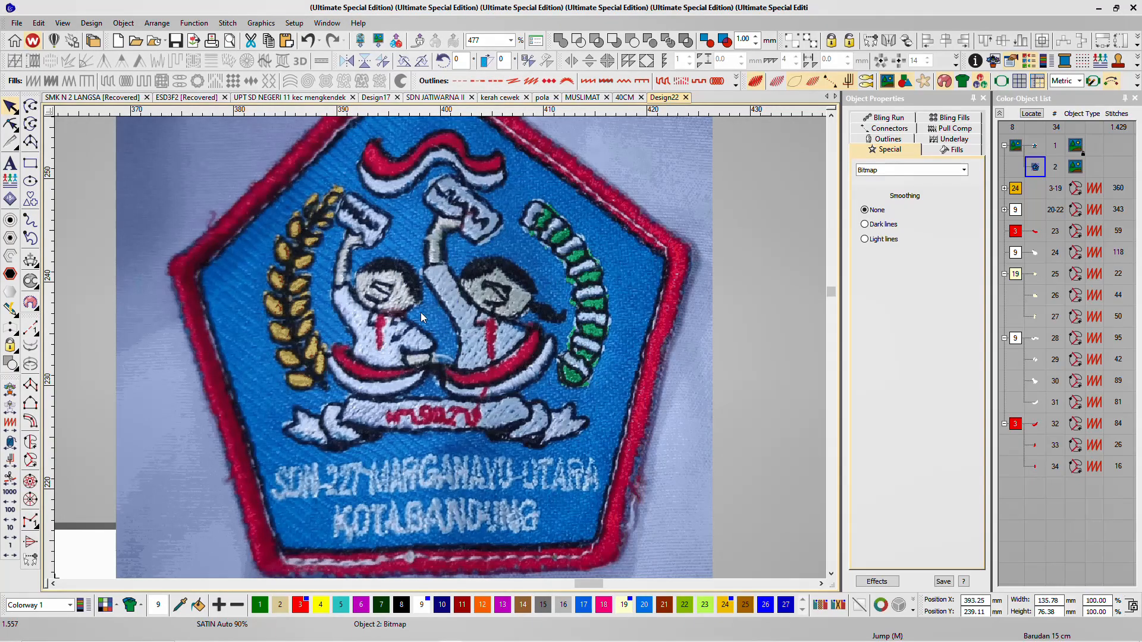
scroll(441, 352, "up", 5)
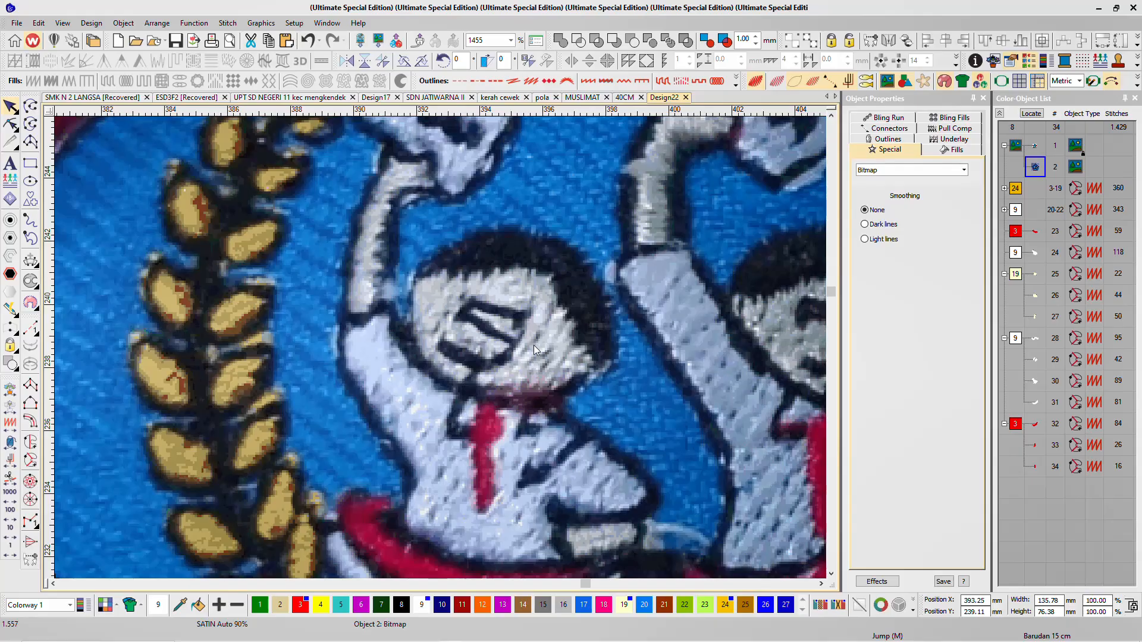
scroll(476, 349, "down", 5)
scroll(440, 347, "up", 5)
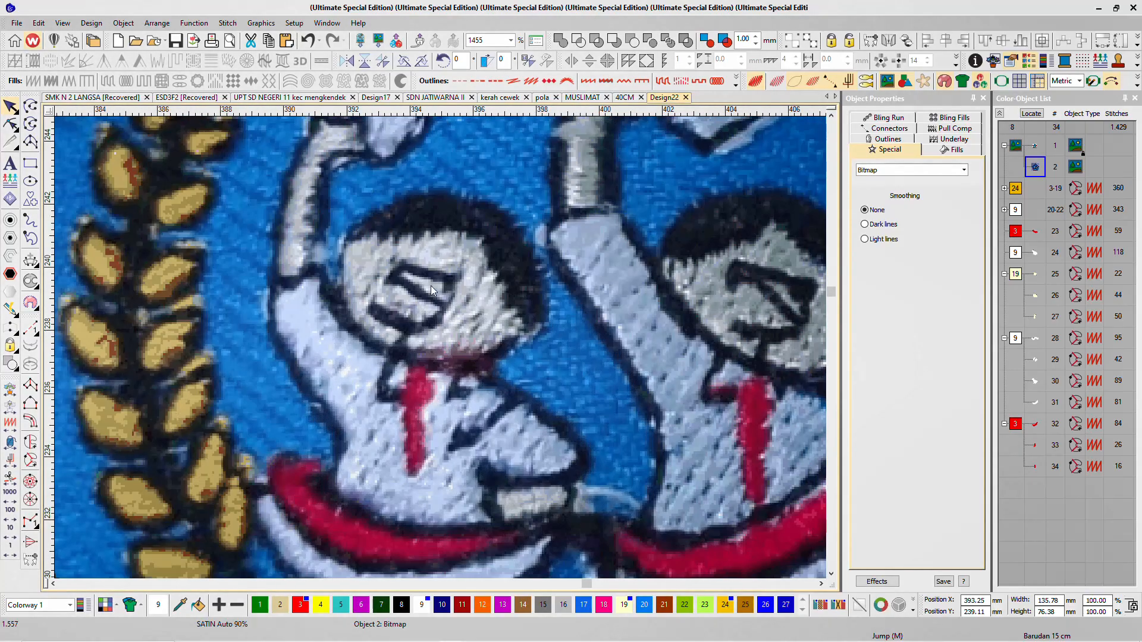
scroll(468, 366, "down", 10)
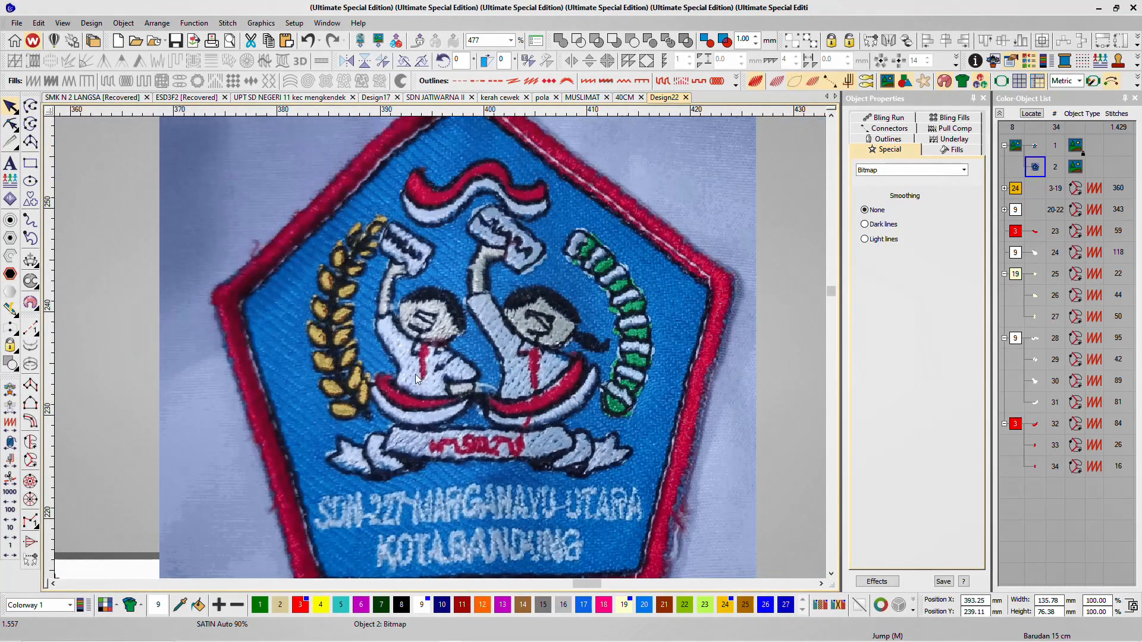
Step: Compare the emblem artwork with the embroidered patch photo, focusing on the two children's figures
scroll(441, 356, "up", 2)
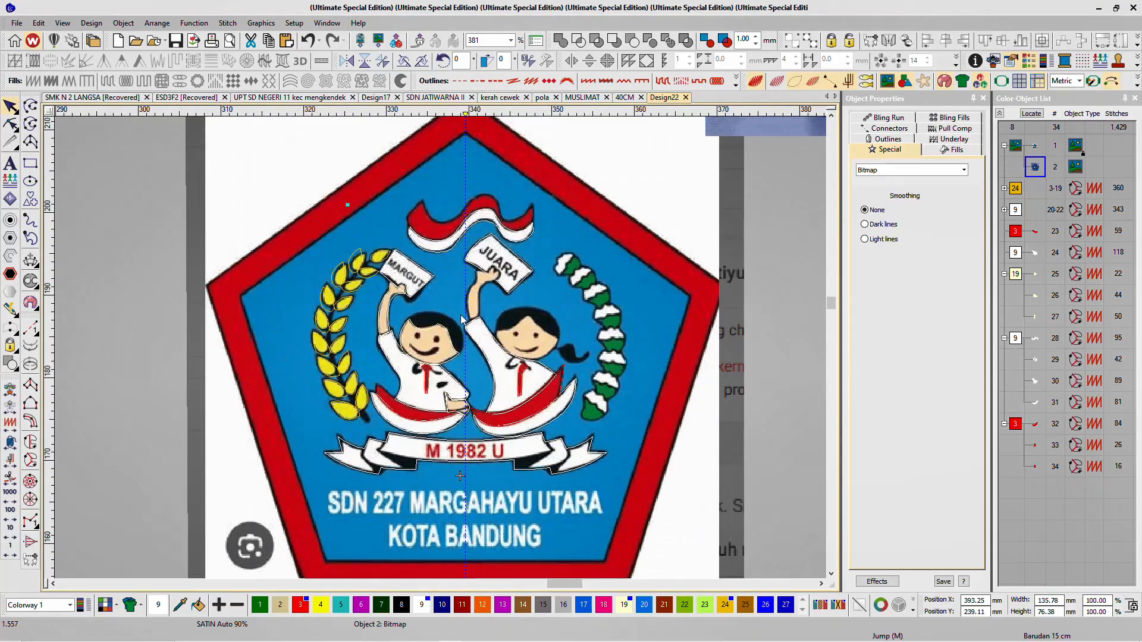
scroll(416, 381, "down", 4)
scroll(387, 409, "up", 3)
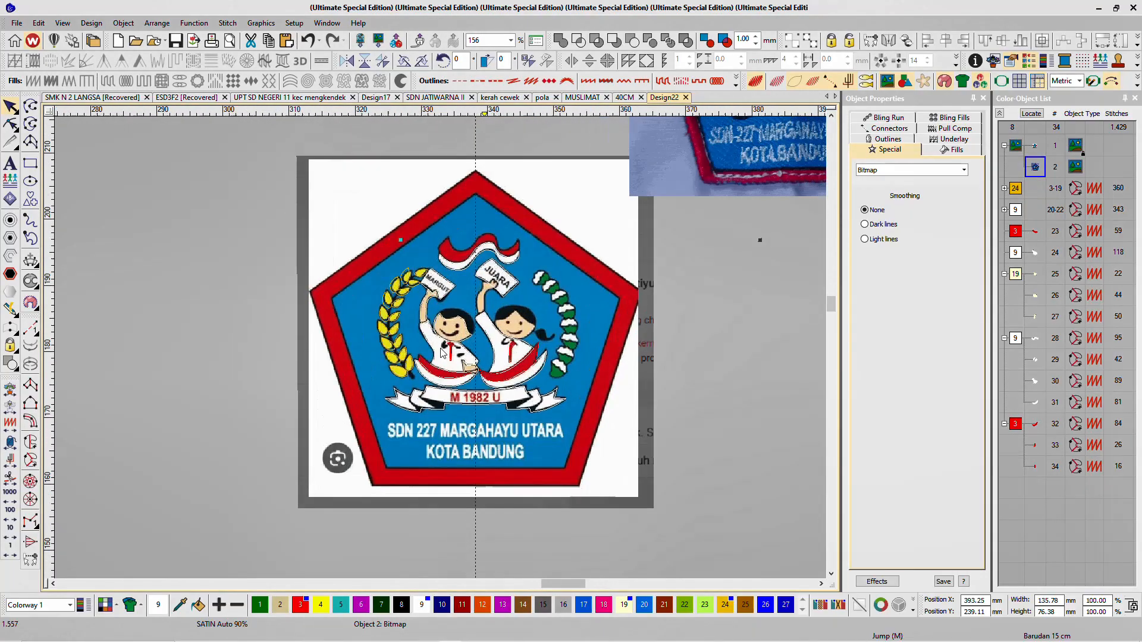
scroll(452, 341, "down", 2)
scroll(467, 338, "down", 2)
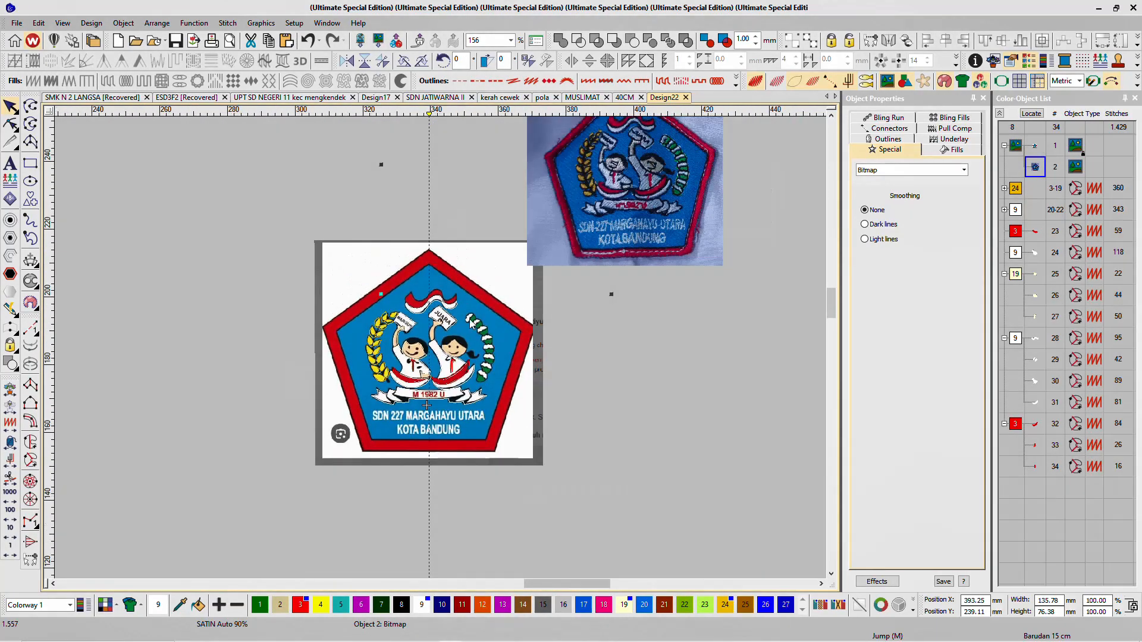
scroll(447, 348, "up", 2)
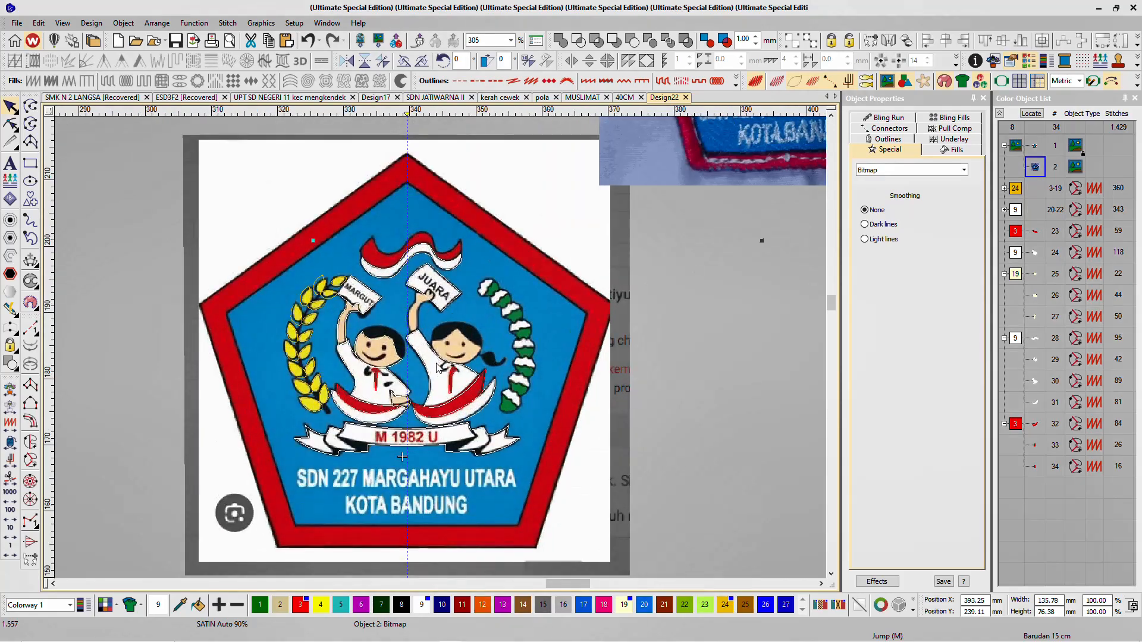
scroll(443, 348, "down", 2)
scroll(441, 348, "up", 4)
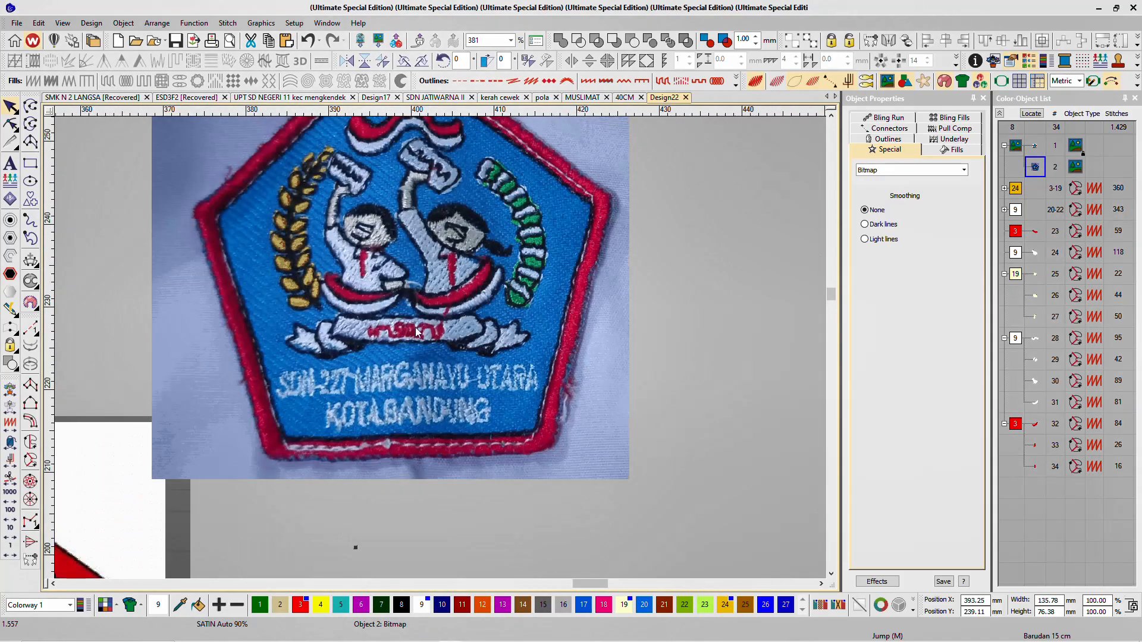
scroll(352, 222, "up", 6)
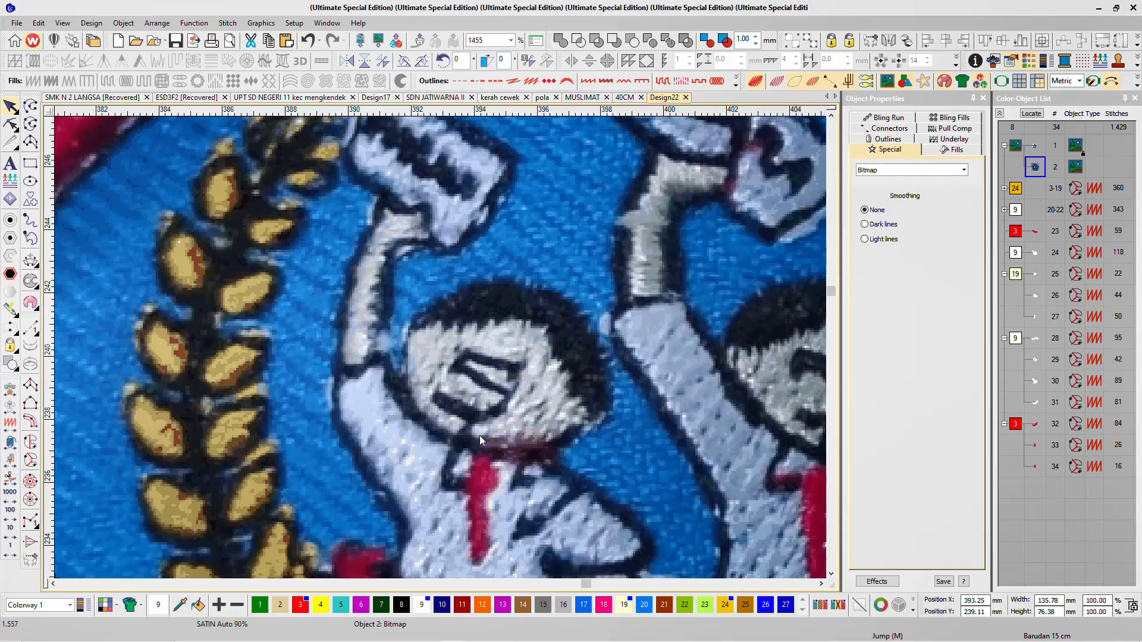
Step: Compare the embroidered patch photo with the emblem artwork, focusing on the waving red-and-white flag above the children
scroll(441, 347, "down", 7)
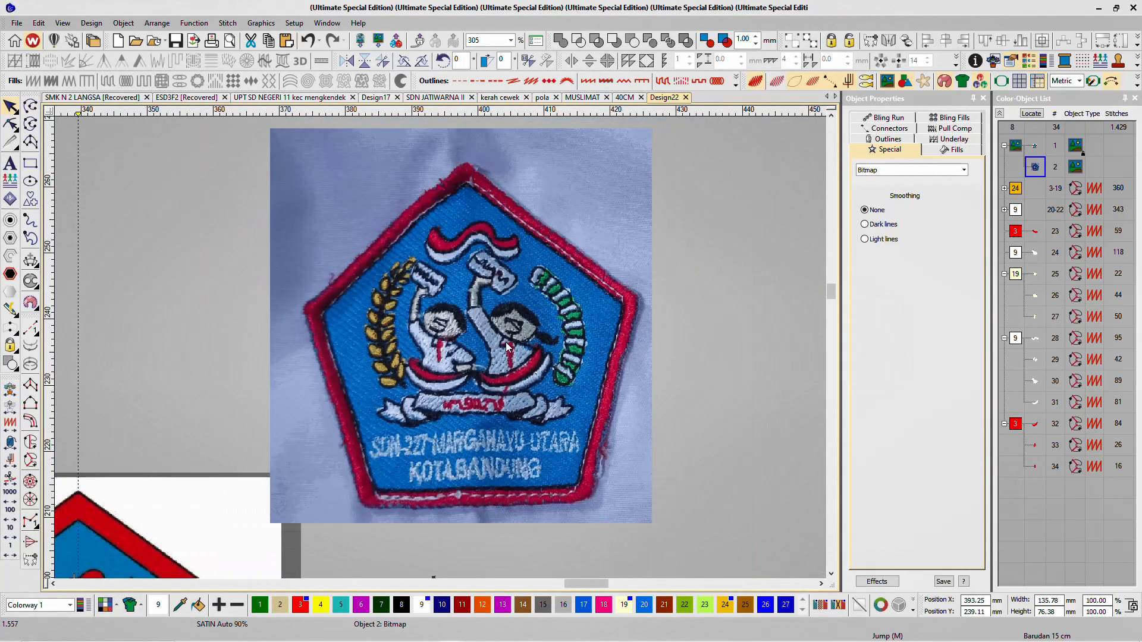
scroll(506, 342, "up", 2)
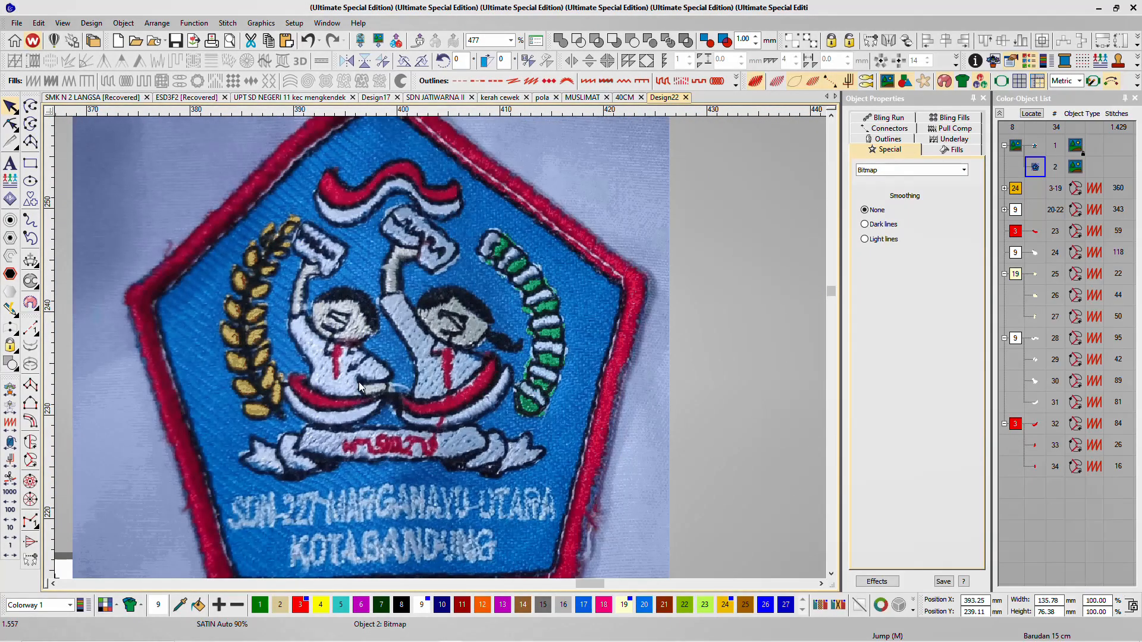
scroll(359, 382, "down", 4)
scroll(225, 510, "up", 4)
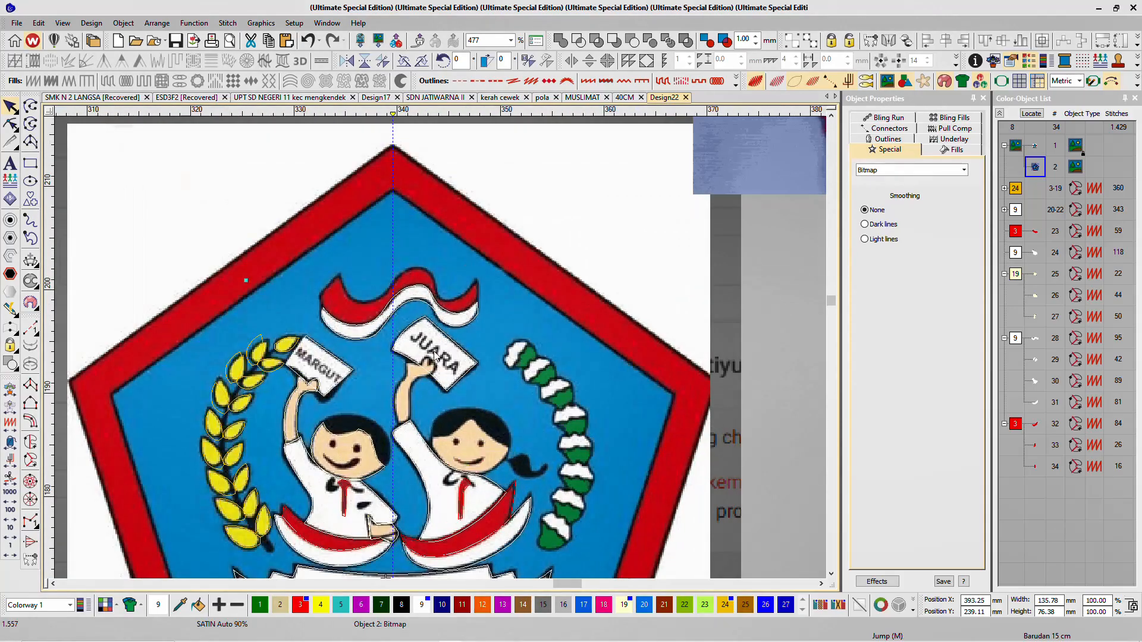
key("t")
scroll(370, 354, "up", 2)
key("t")
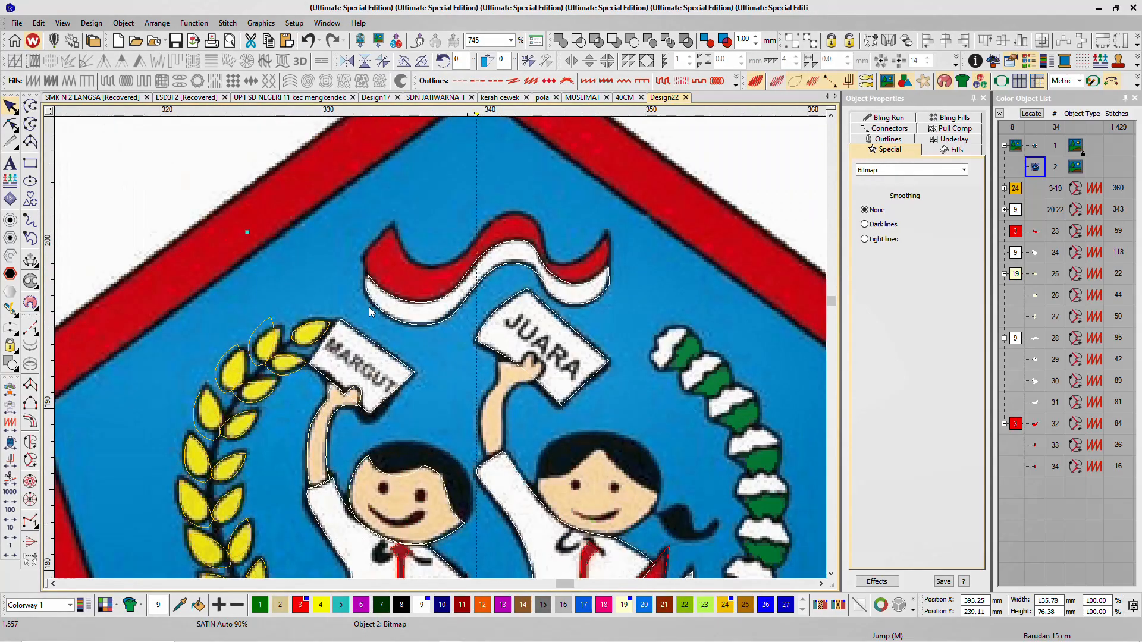
key("t")
Step: Start a Complex Turning shape on the waving flag's red band, tracing its wavy lower edge against the white band
left_click(31, 460)
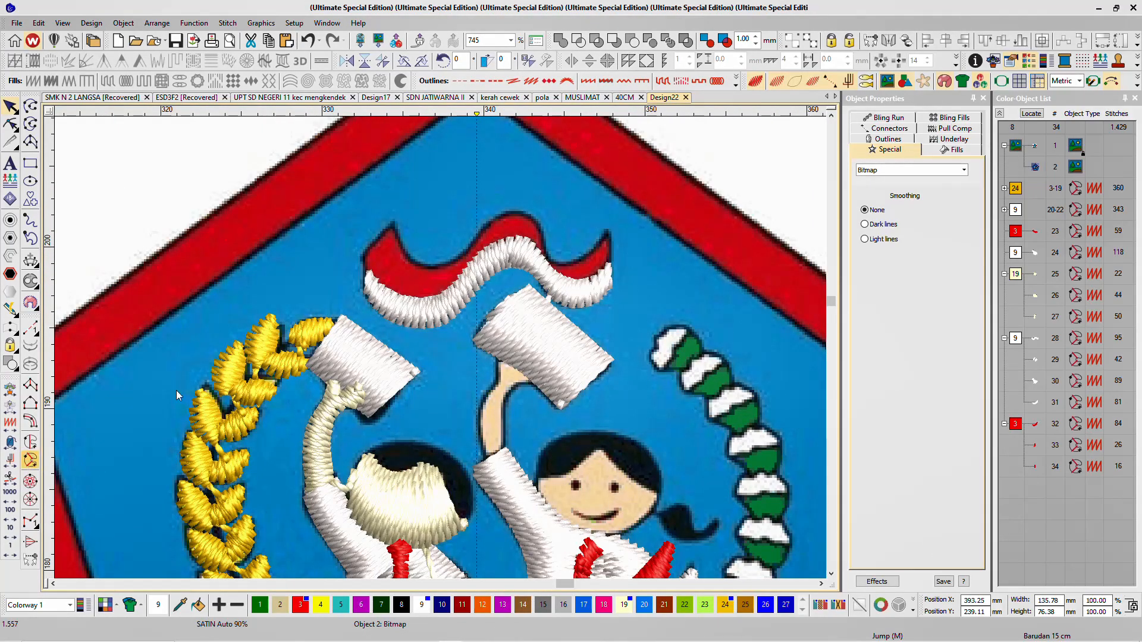
left_click(362, 259)
key("t")
right_click(372, 281)
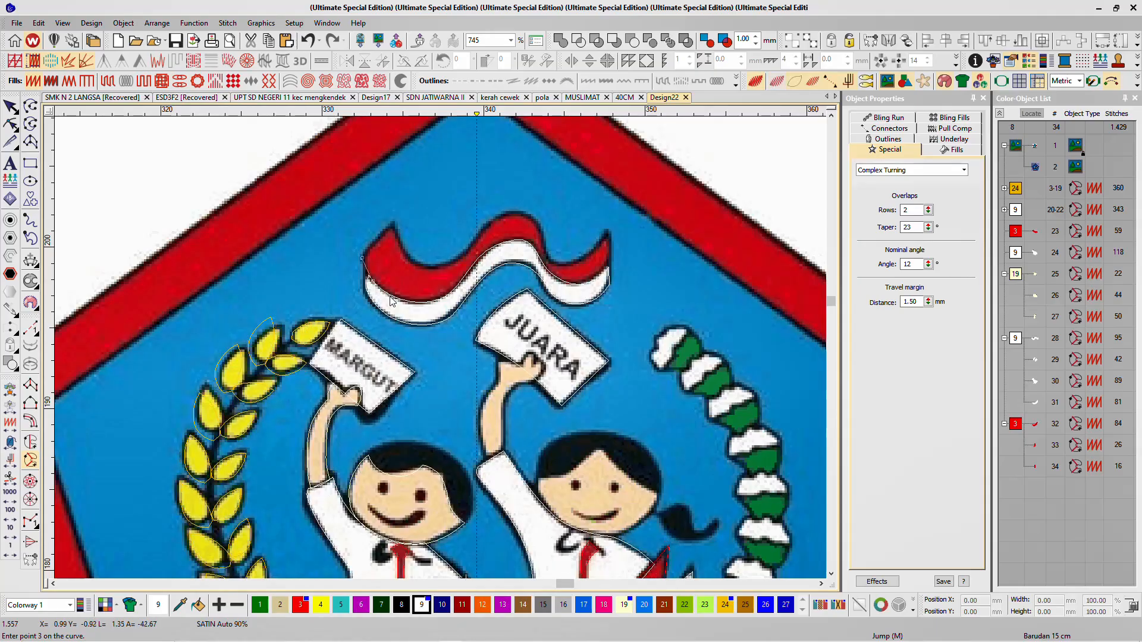
right_click(391, 296)
right_click(436, 309)
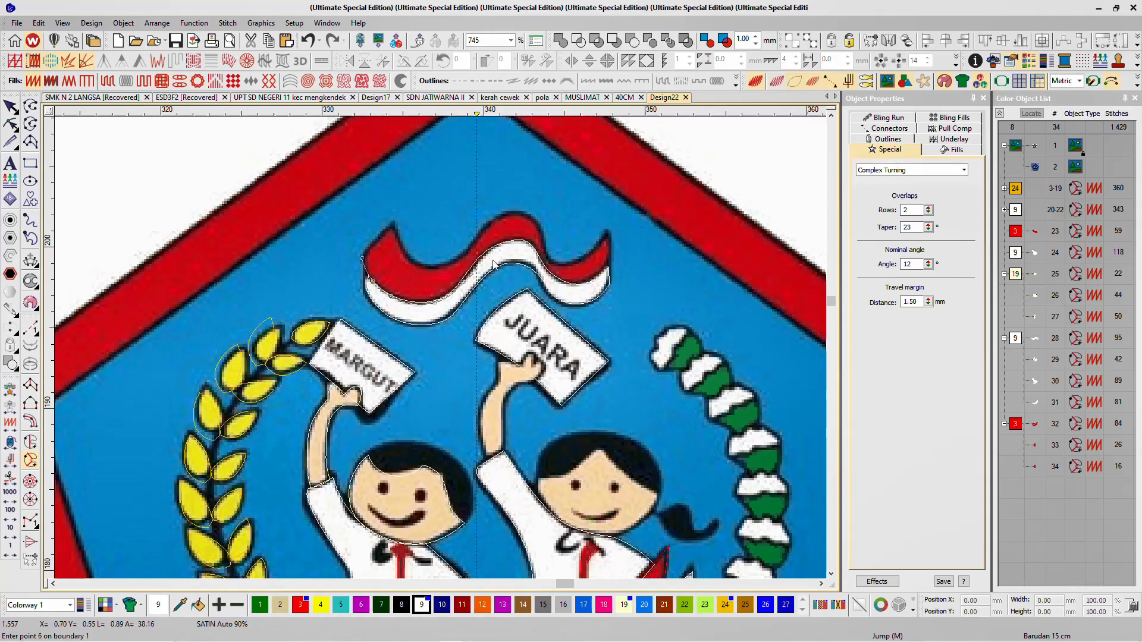
right_click(473, 276)
right_click(493, 253)
right_click(520, 243)
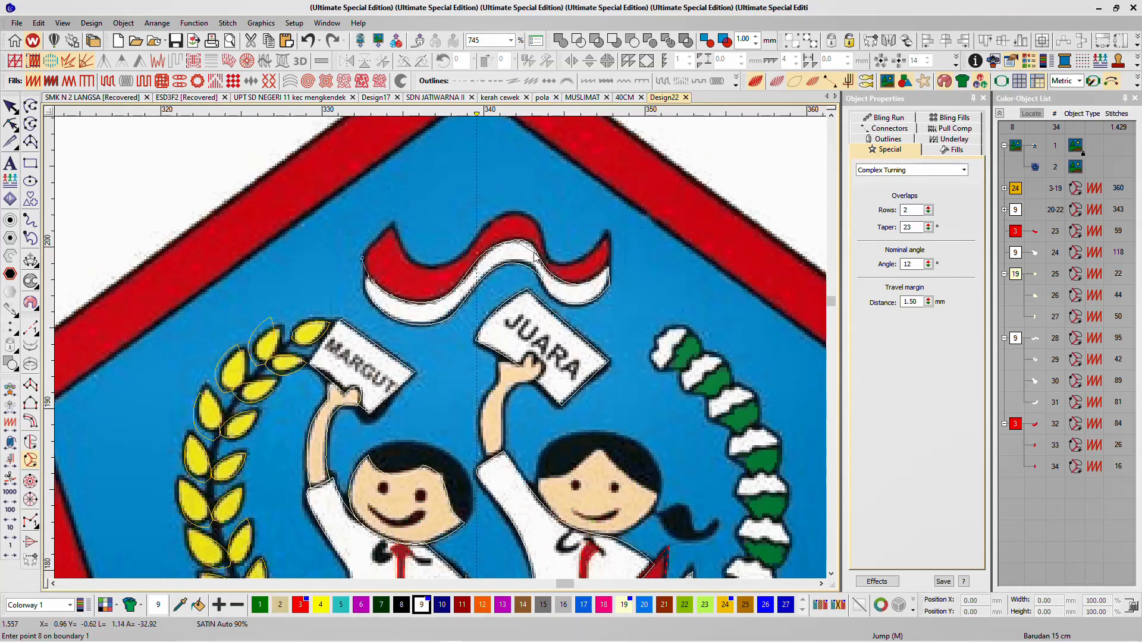
right_click(548, 279)
right_click(573, 287)
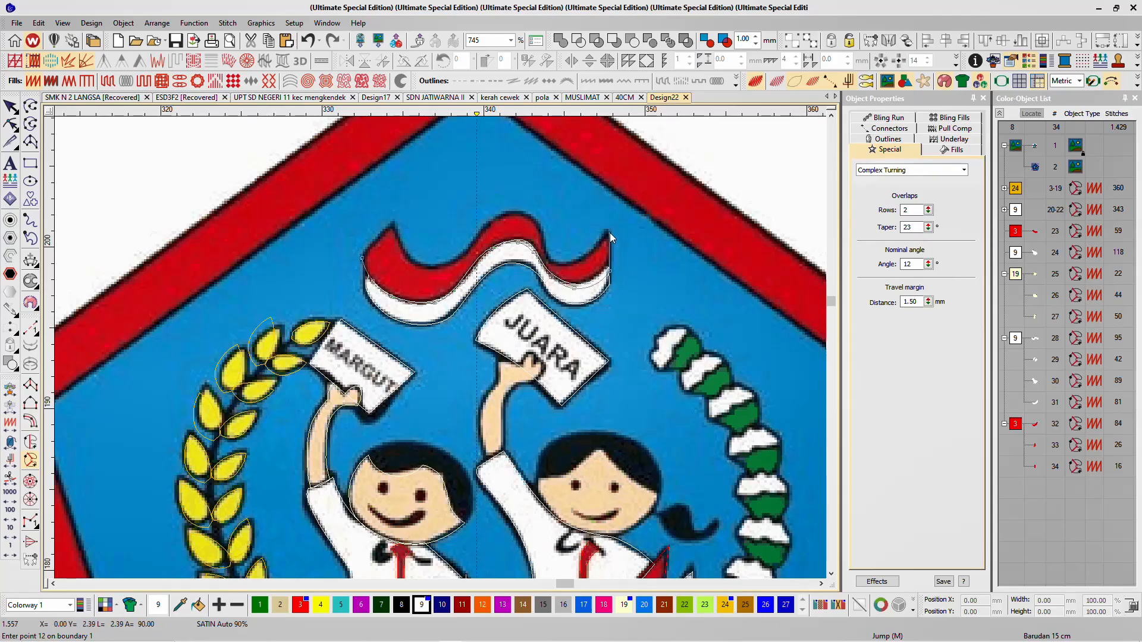
Step: Trace the red band's upper edge back to its peak, close the shape and recolor it to color 3
right_click(563, 259)
right_click(517, 212)
right_click(497, 217)
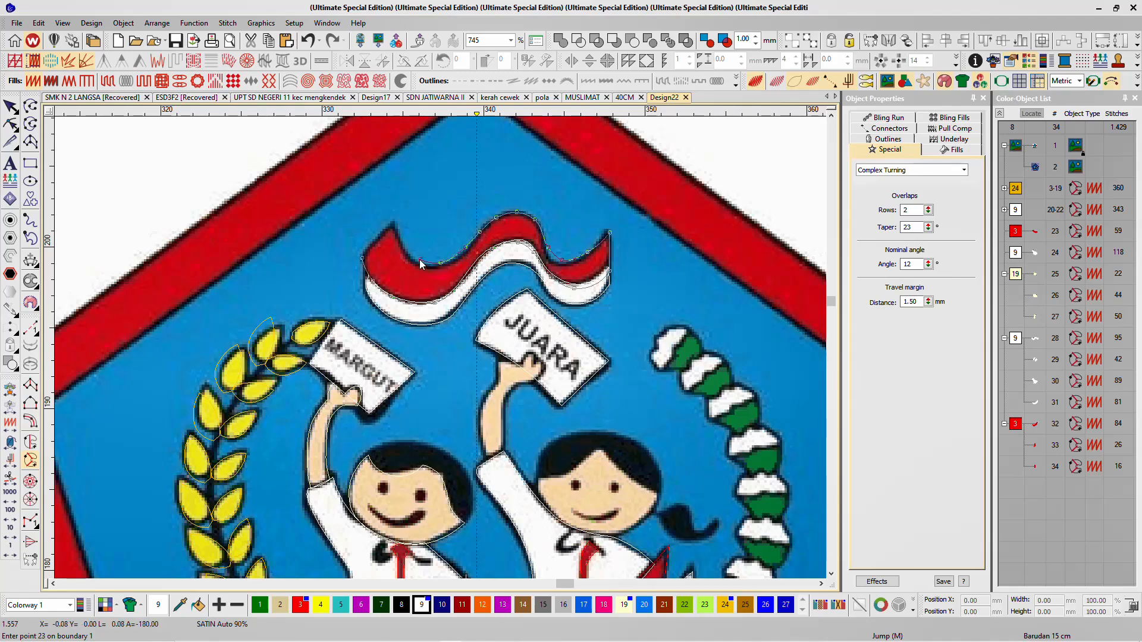
right_click(420, 259)
right_click(408, 251)
right_click(393, 225)
key("Return")
key("Return")
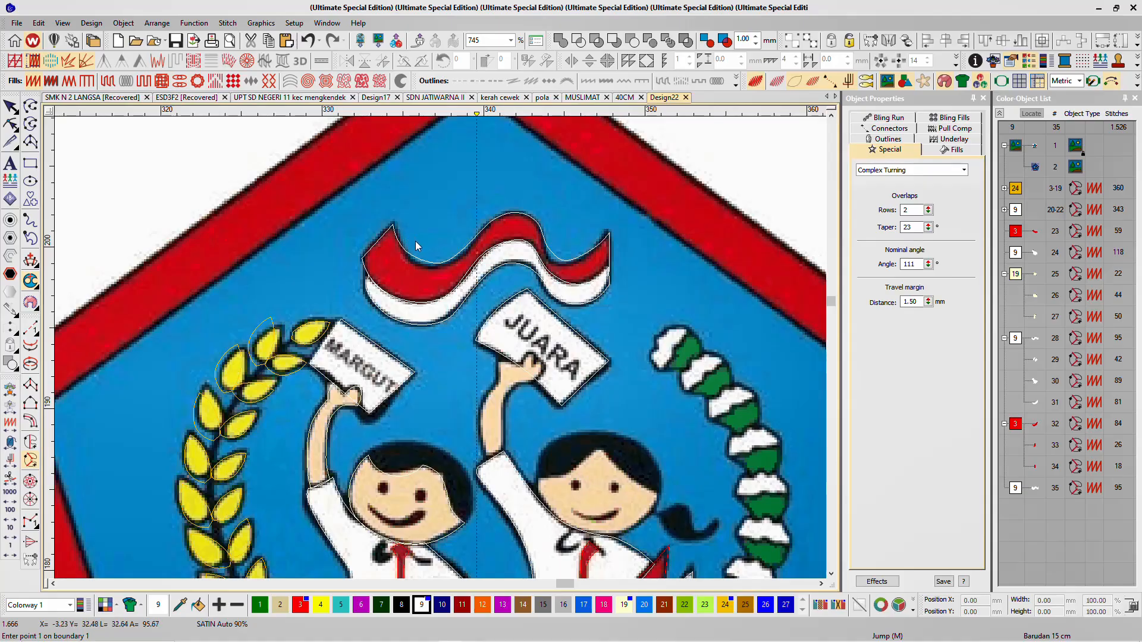
key("Escape")
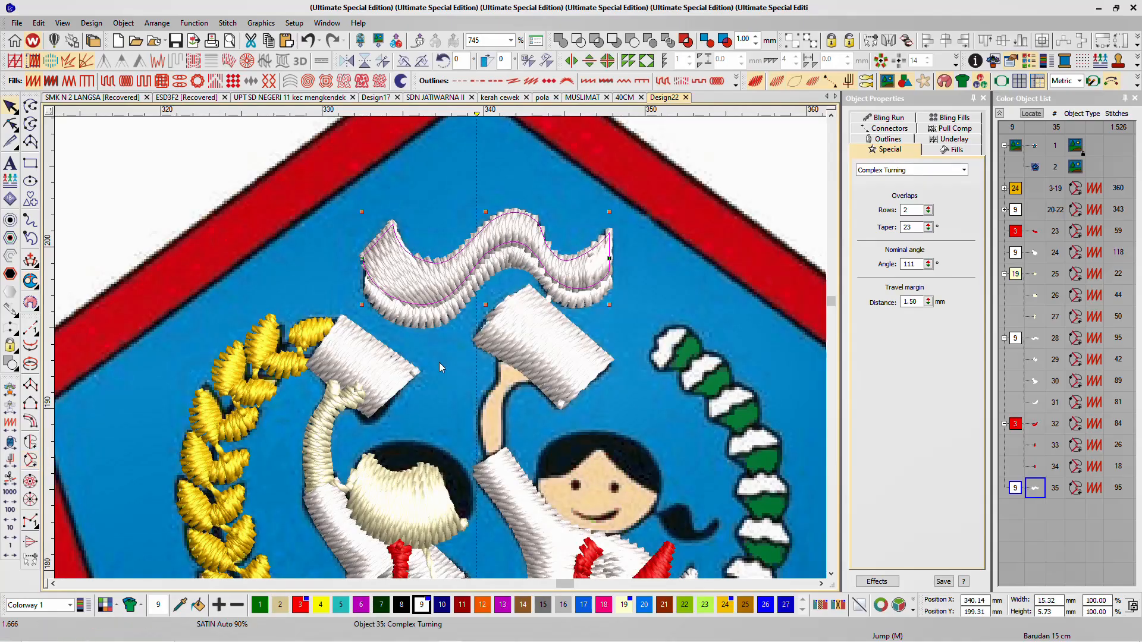
left_click(300, 605)
Step: Reshape the red flag band by moving its stitch angle line so the stitches run across the band at the first trough
scroll(489, 238, "up", 5)
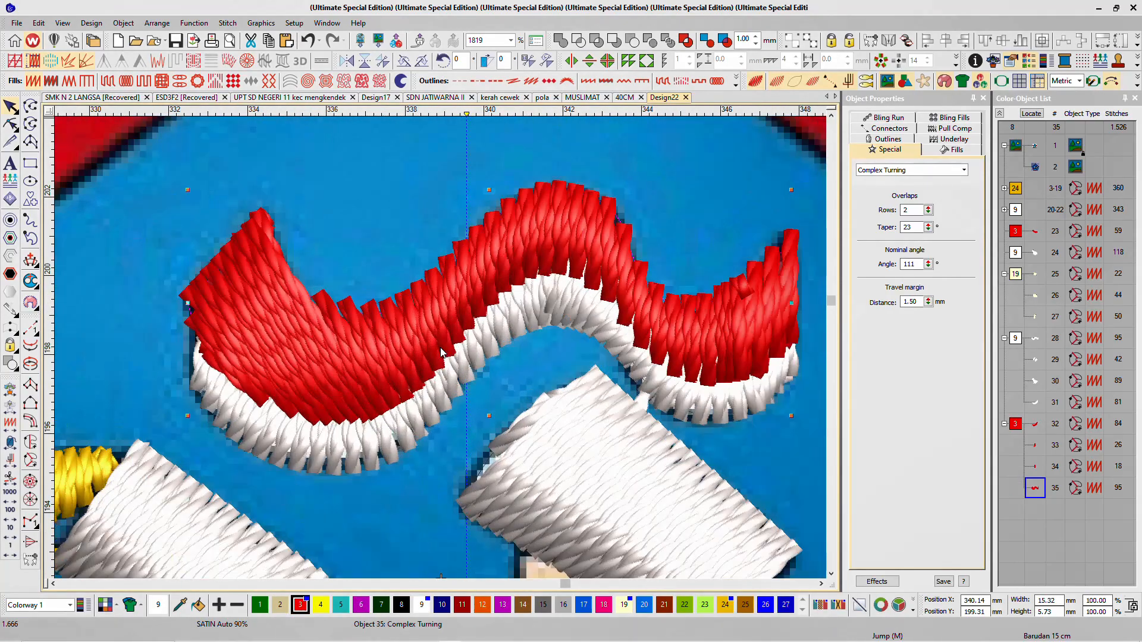
key("h")
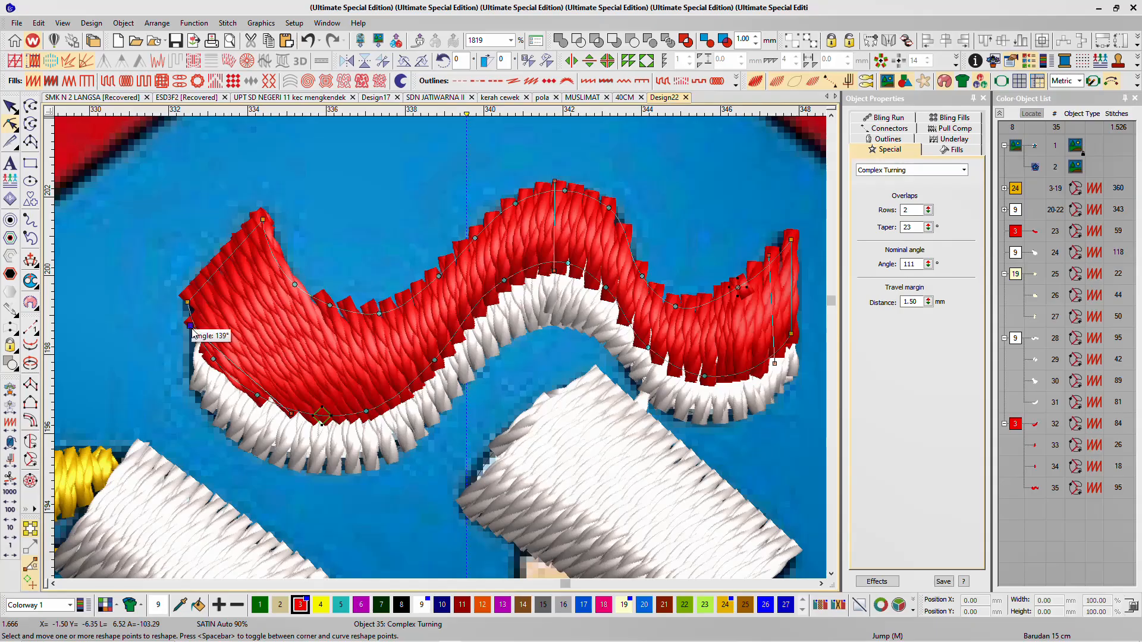
left_click_drag(192, 334, 404, 212)
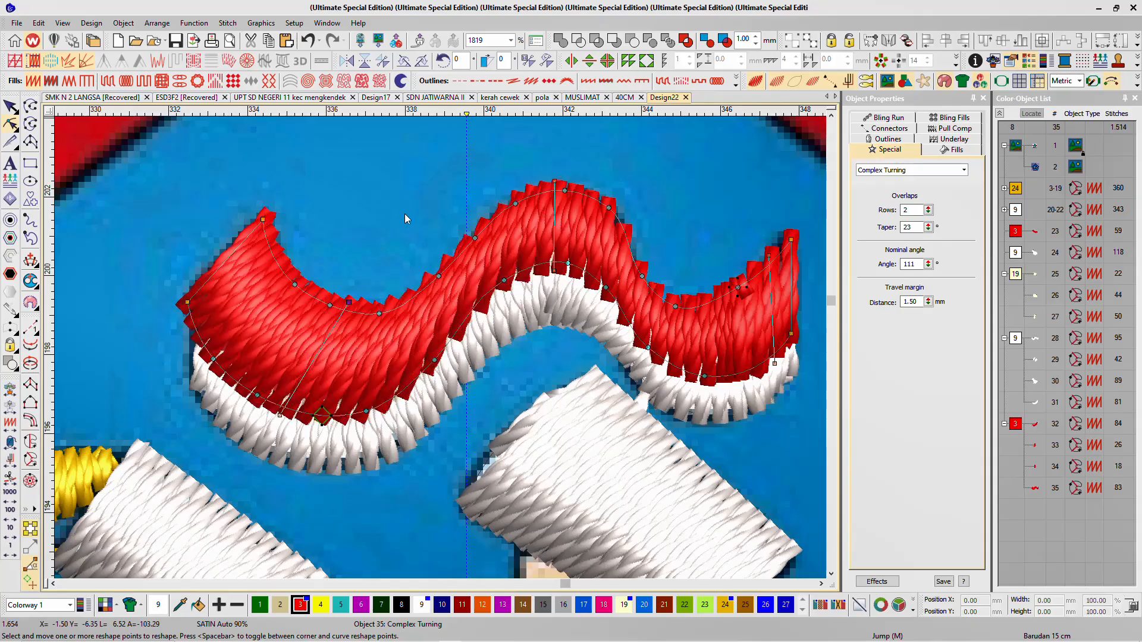
left_click_drag(353, 305, 318, 290)
left_click(558, 181)
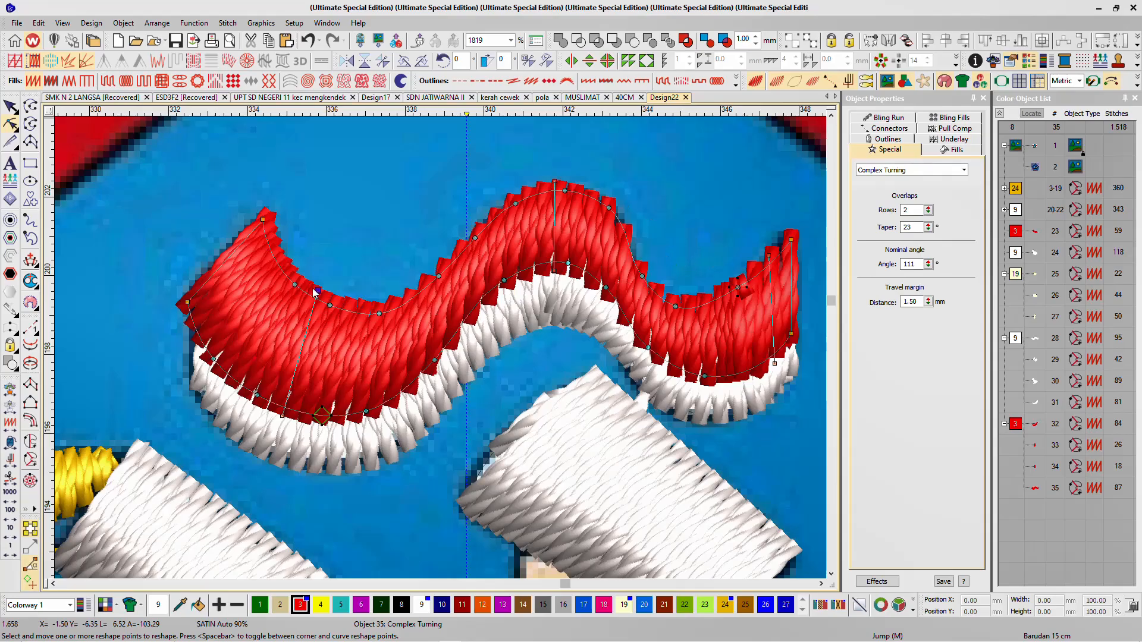
left_click_drag(318, 291, 196, 167)
left_click_drag(231, 257, 333, 224)
left_click(203, 274)
scroll(367, 245, "down", 1)
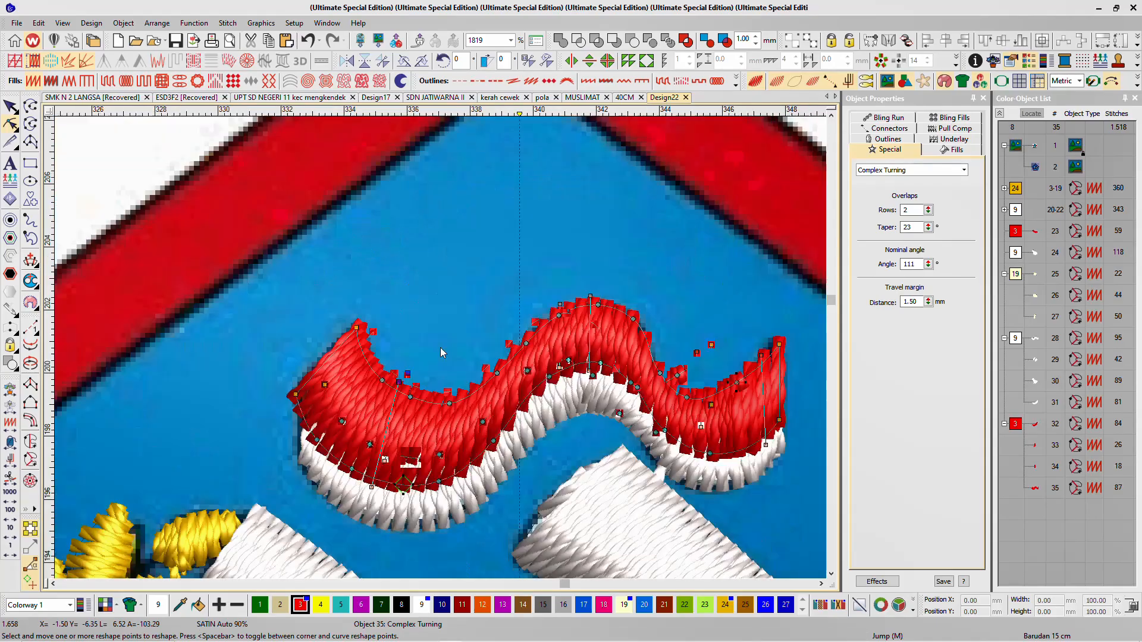
scroll(441, 347, "down", 1)
key("t")
key("Escape")
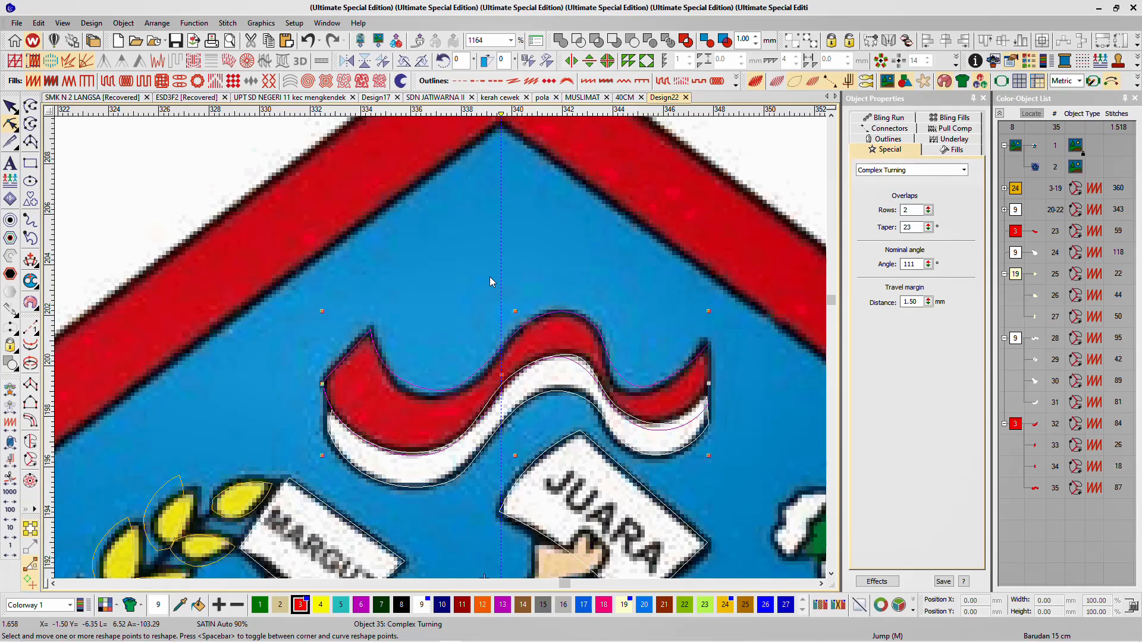
Step: Adjust the reshape points on the red band's lower edge around the crest, where it meets the white band
left_click(498, 280)
scroll(470, 346, "up", 2)
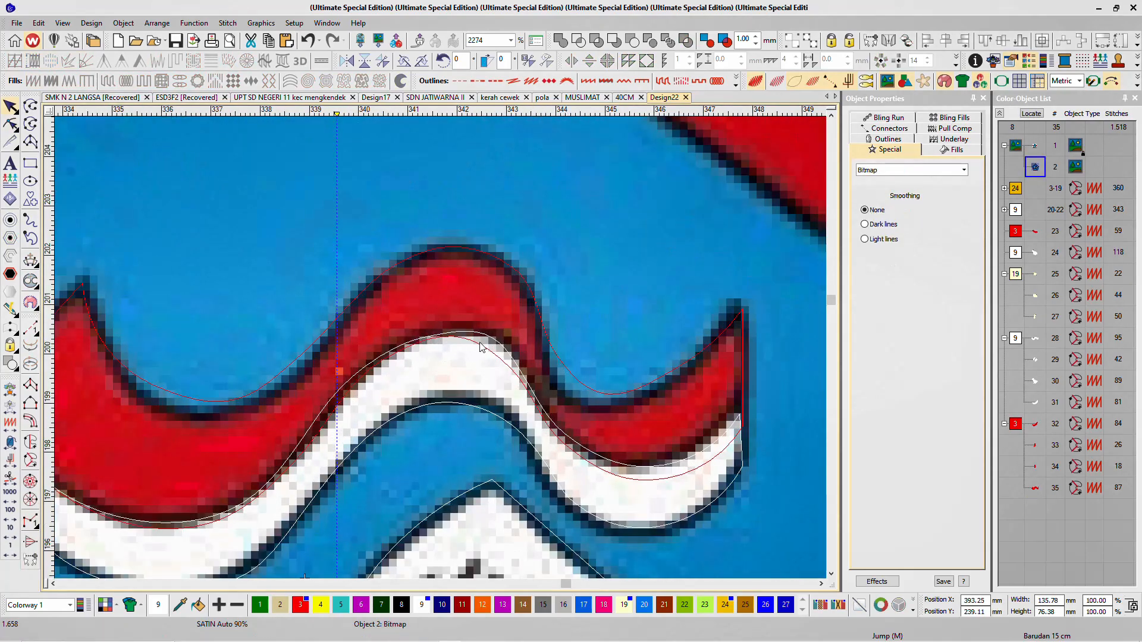
left_click(482, 348)
scroll(440, 351, "down", 1)
scroll(440, 351, "up", 4)
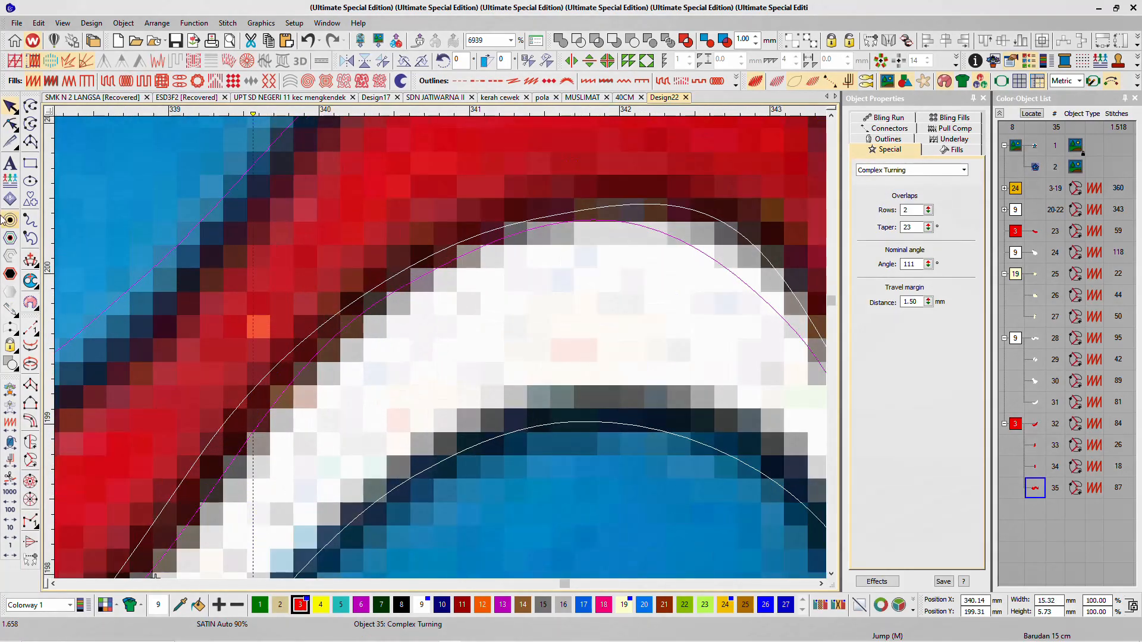
left_click(10, 124)
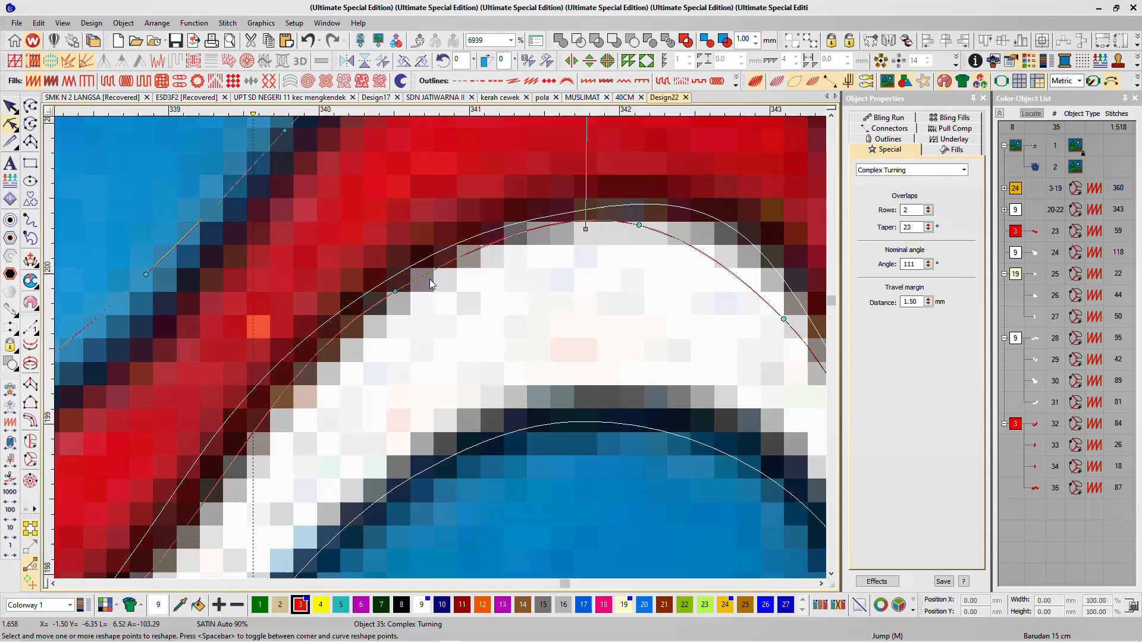
left_click(395, 288)
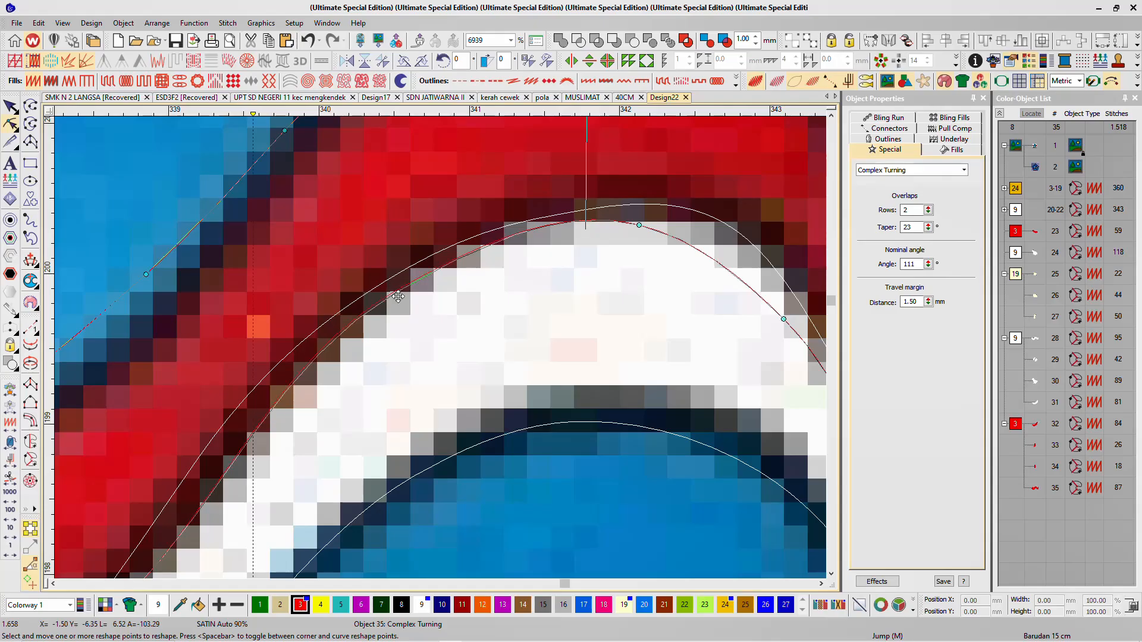
left_click(639, 223)
scroll(440, 348, "down", 3)
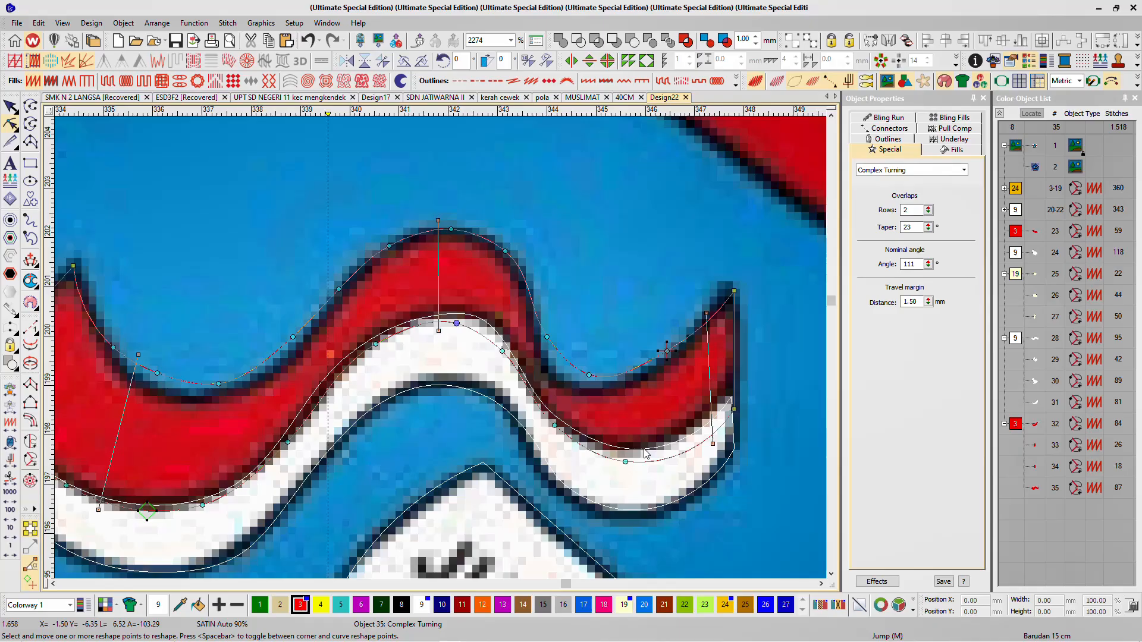
key("Escape")
key("t")
scroll(383, 342, "down", 3)
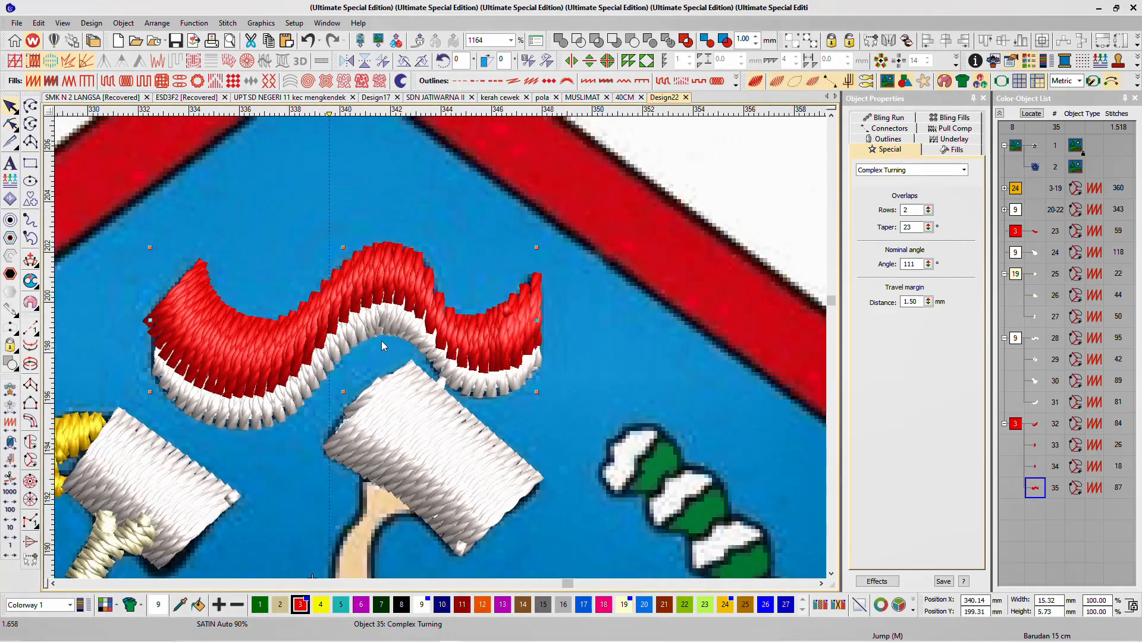
Step: Refine the red band's lower edge on the slope between trough and crest, aligning its reshape points with the white band
scroll(383, 345, "down", 4)
scroll(441, 349, "up", 5)
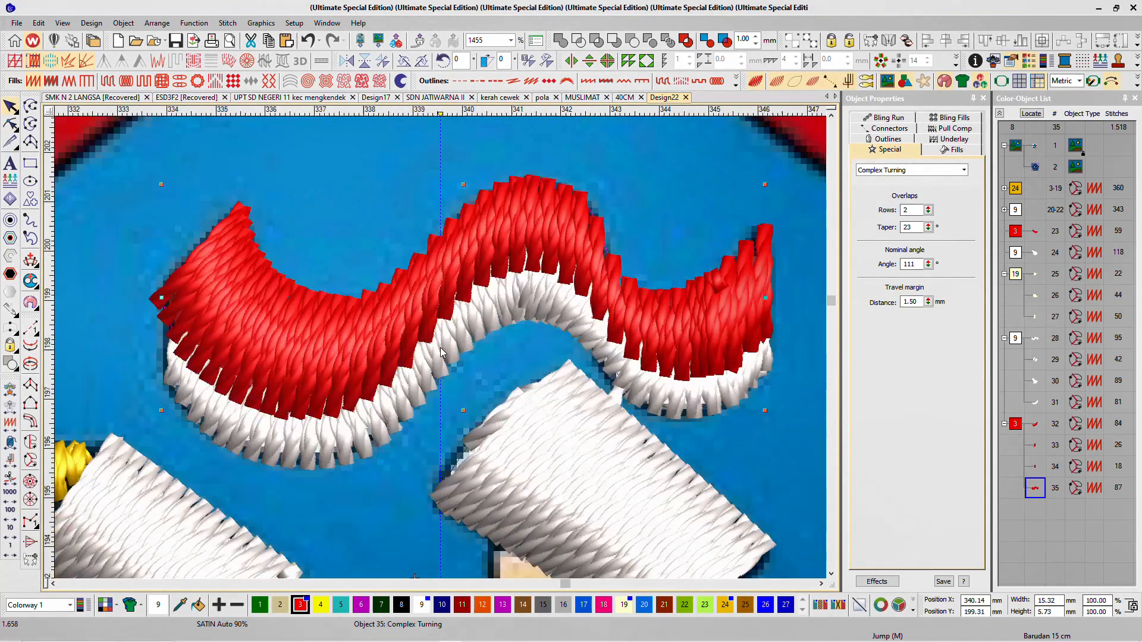
scroll(440, 353, "up", 3)
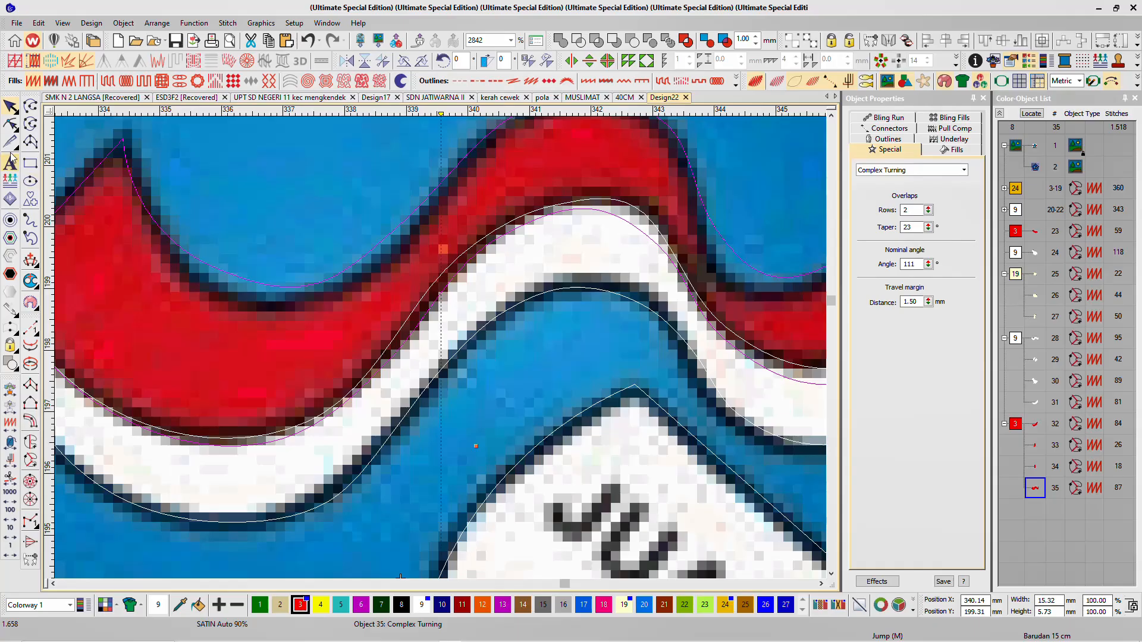
left_click(10, 124)
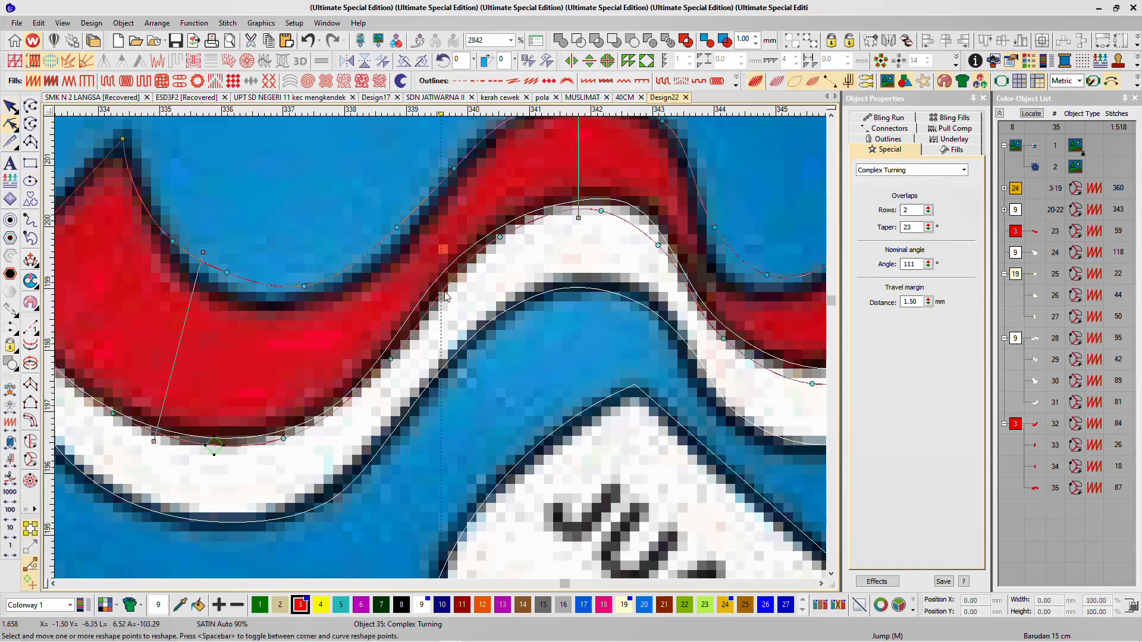
left_click(393, 352)
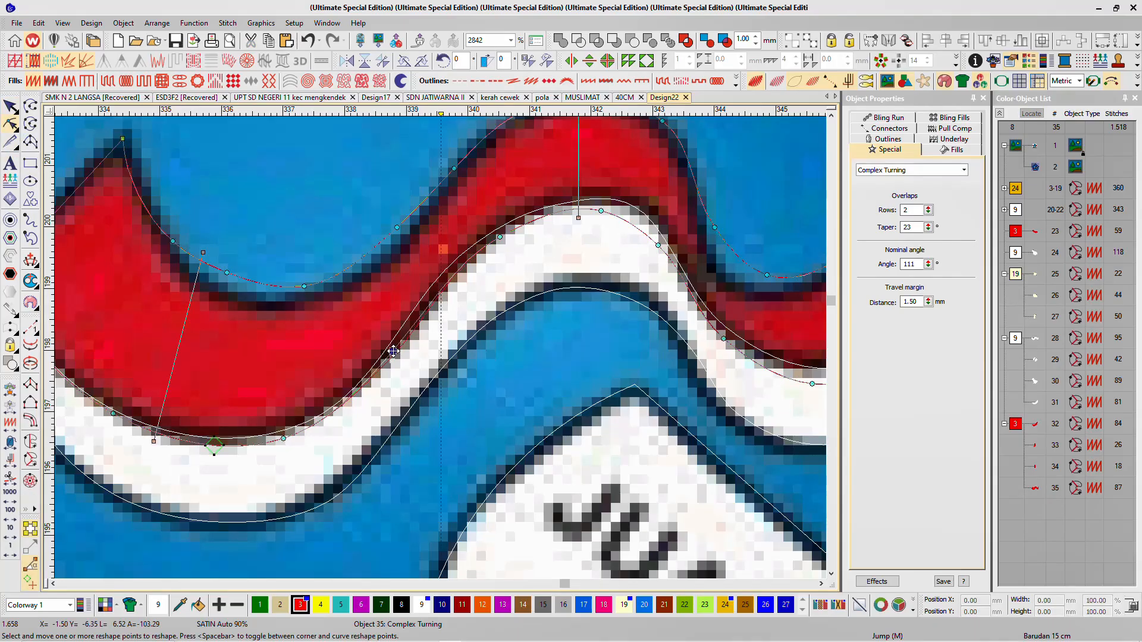
right_click(433, 300)
left_click_drag(434, 299, 432, 293)
key("Escape")
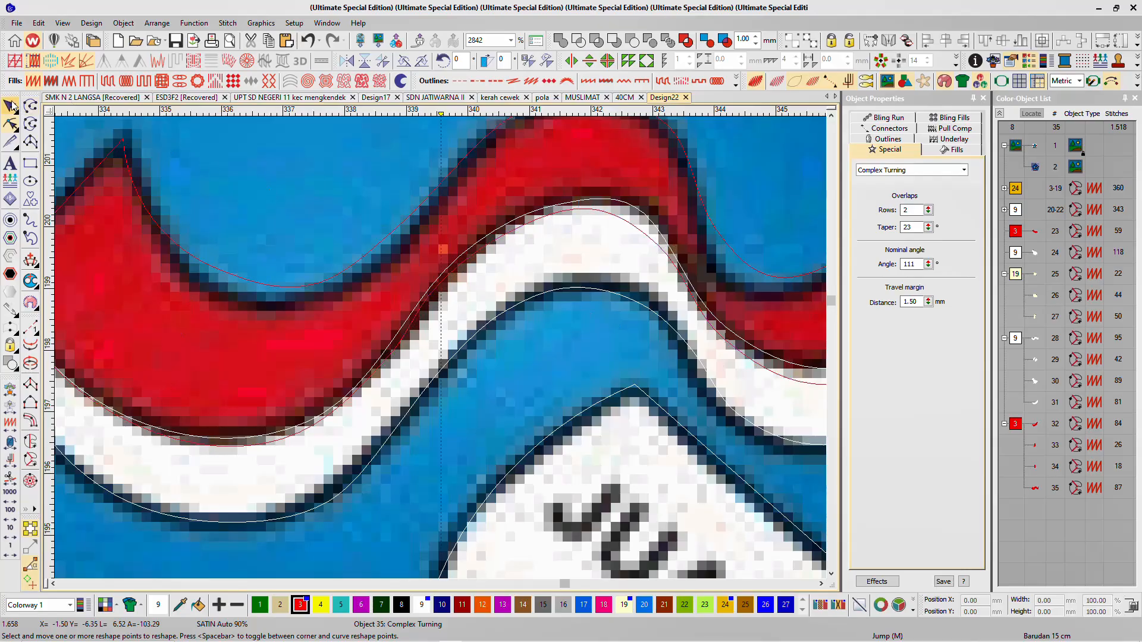
Step: Check the overlap along the flag's red and white bands in outline and stitch view, and select the white band
scroll(462, 326, "down", 2)
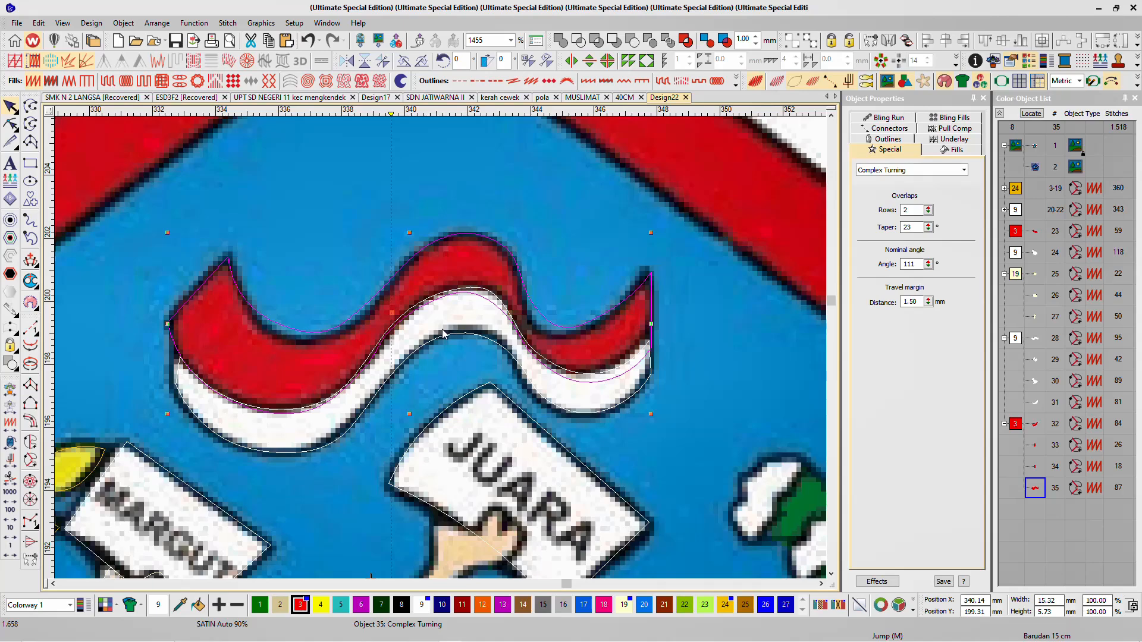
scroll(441, 352, "up", 3)
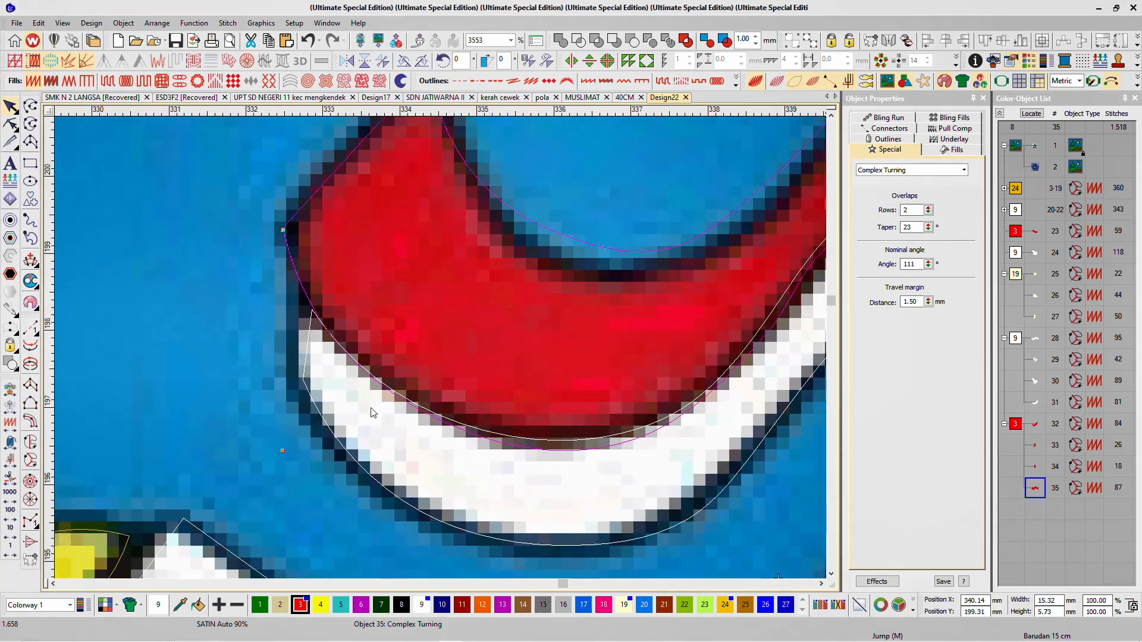
scroll(441, 347, "down", 3)
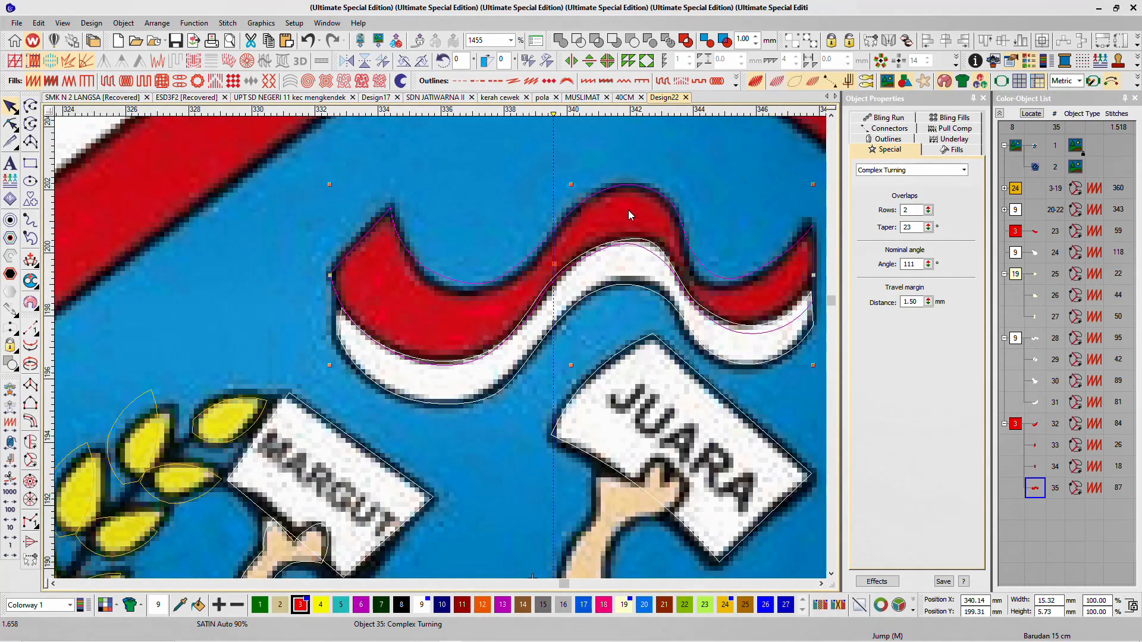
left_click(655, 157)
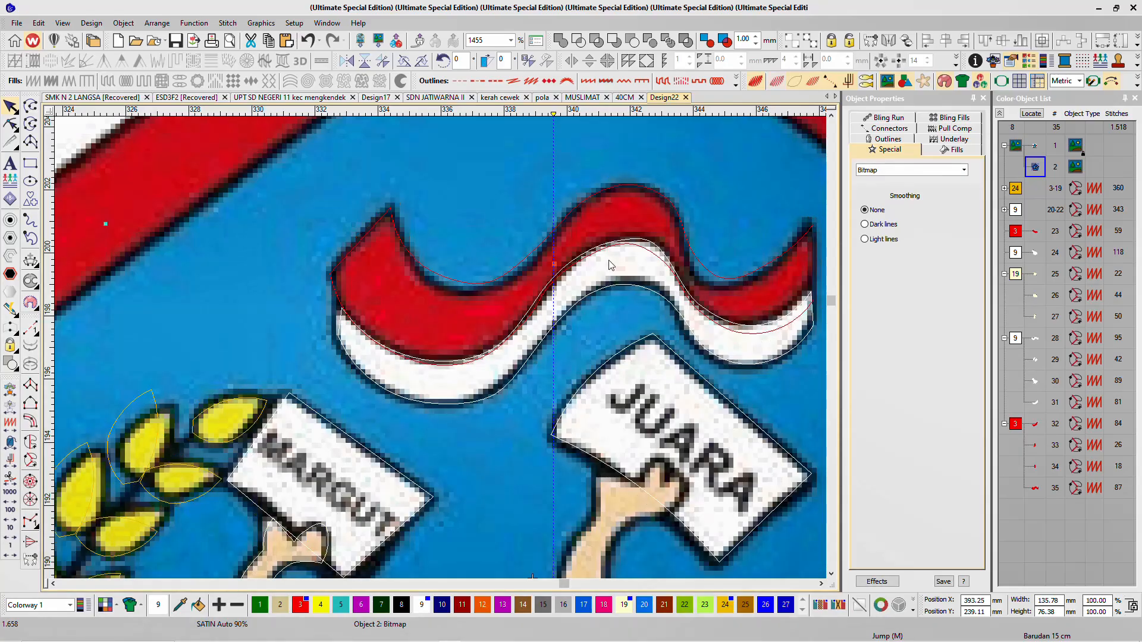
scroll(440, 347, "up", 2)
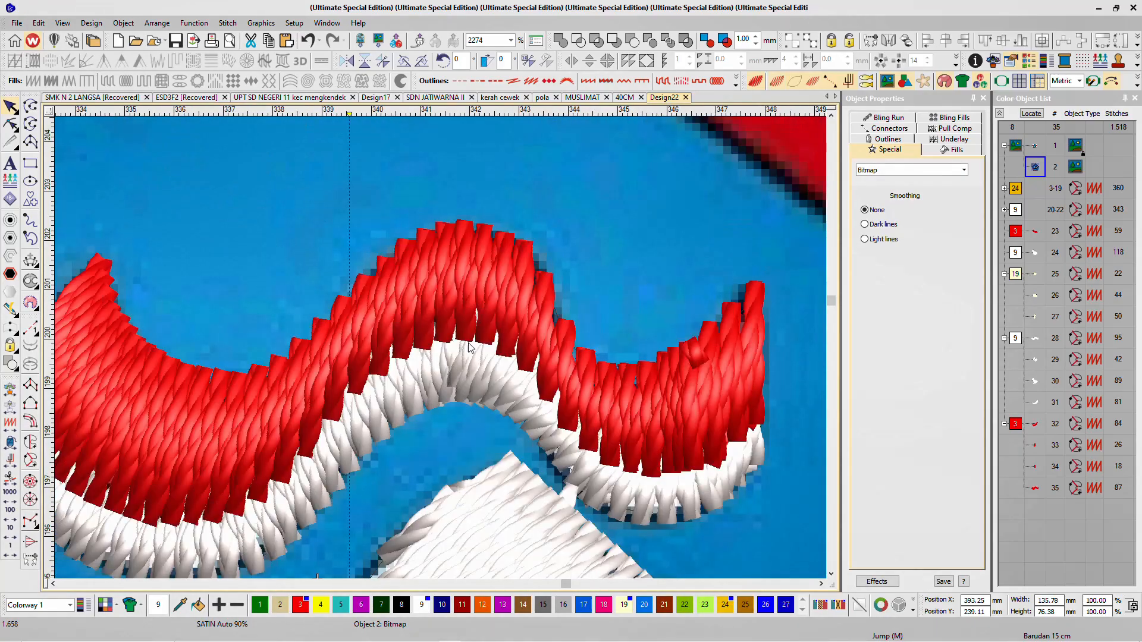
left_click(462, 365)
key("s")
key("s")
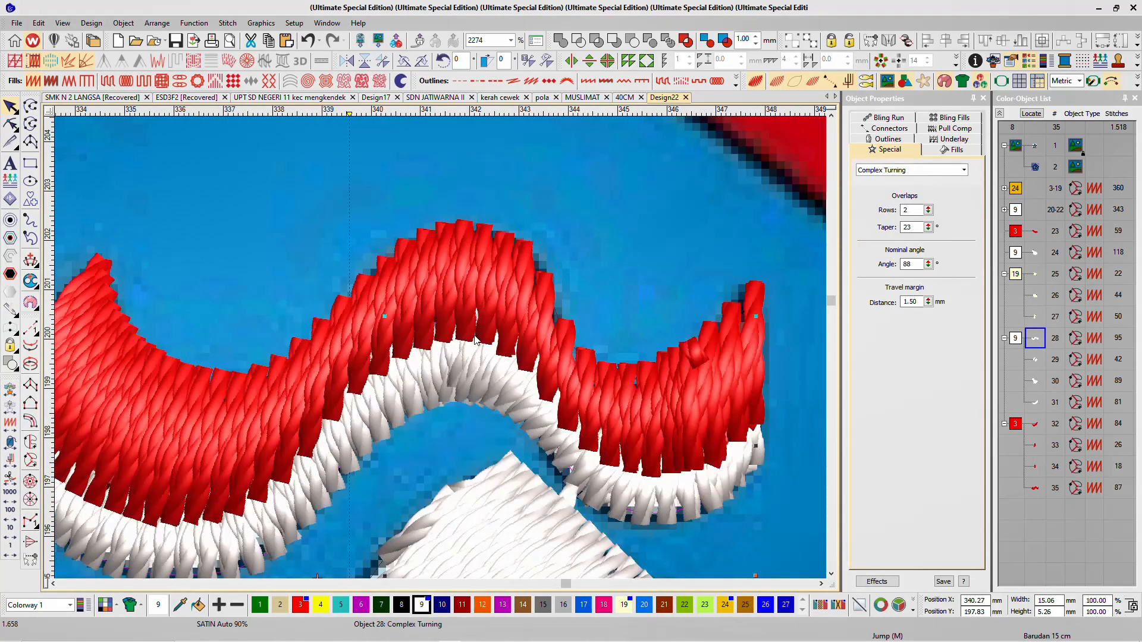
Step: Duplicate the white flag band and use the copy to trim the overlapping part off the red band's lower edge
left_click(630, 330)
scroll(577, 172, "down", 2)
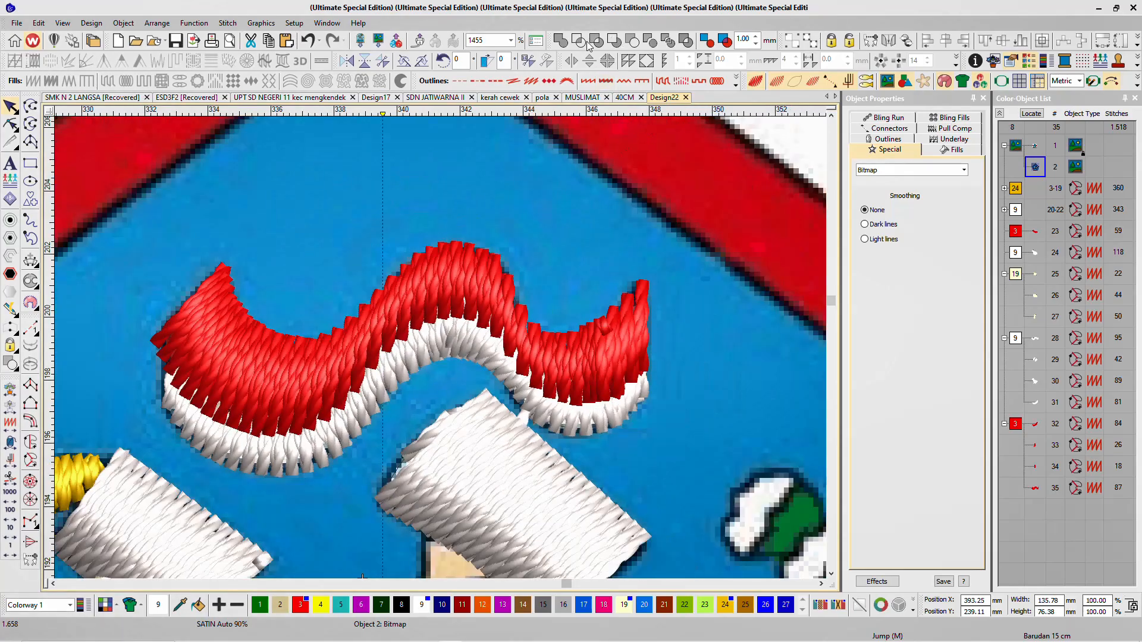
left_click(470, 346)
left_click(536, 249)
left_click(471, 355)
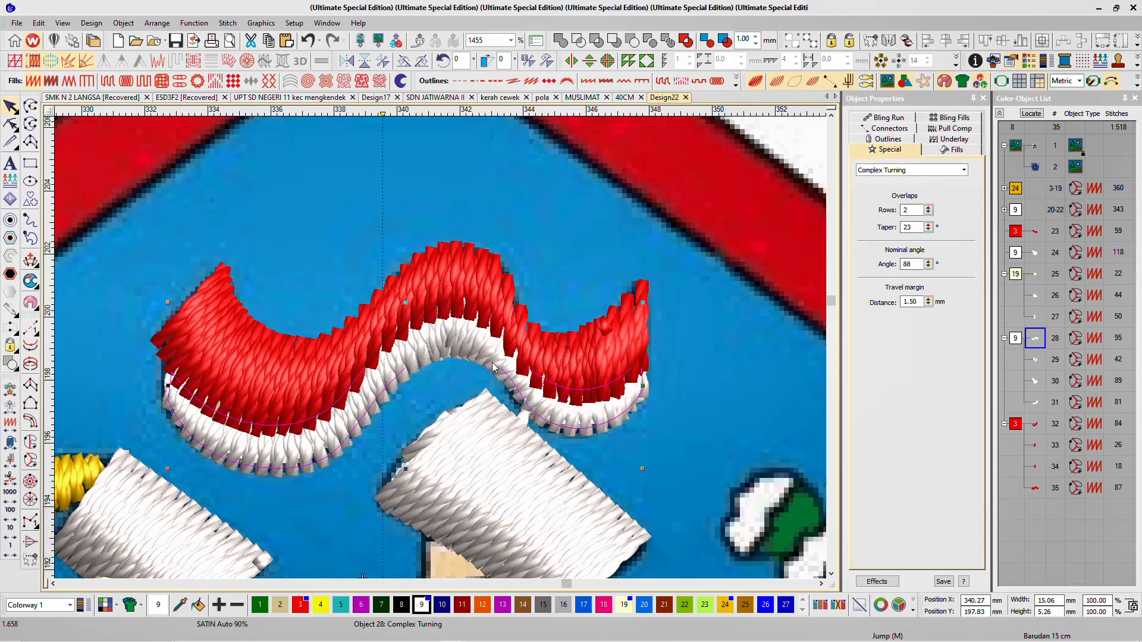
key("ctrl+d")
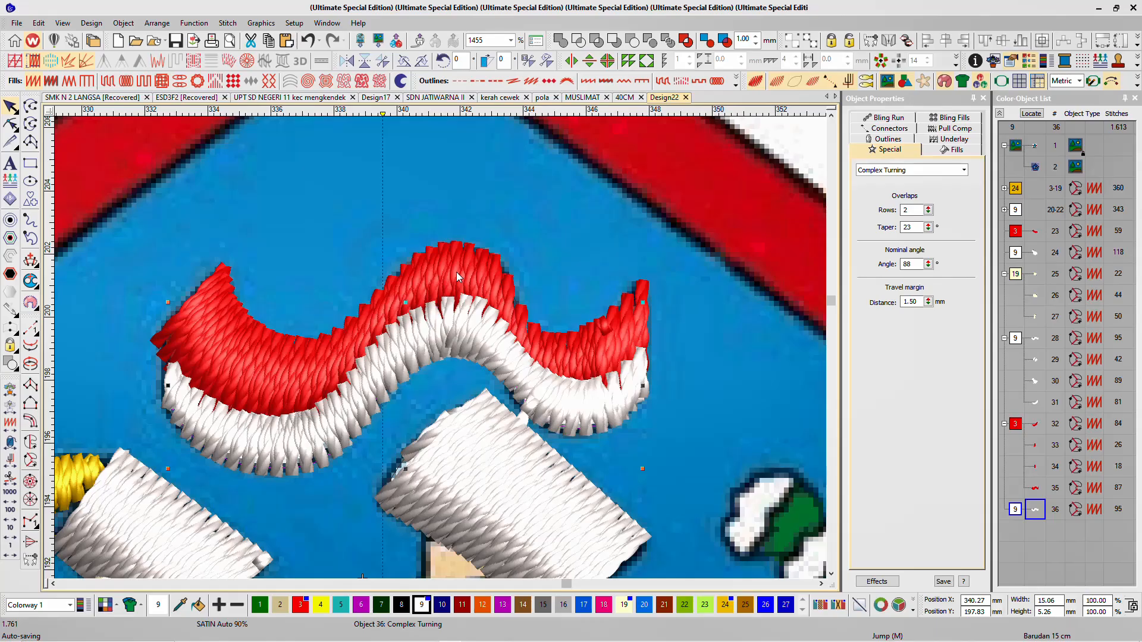
left_click(456, 272, "ctrl")
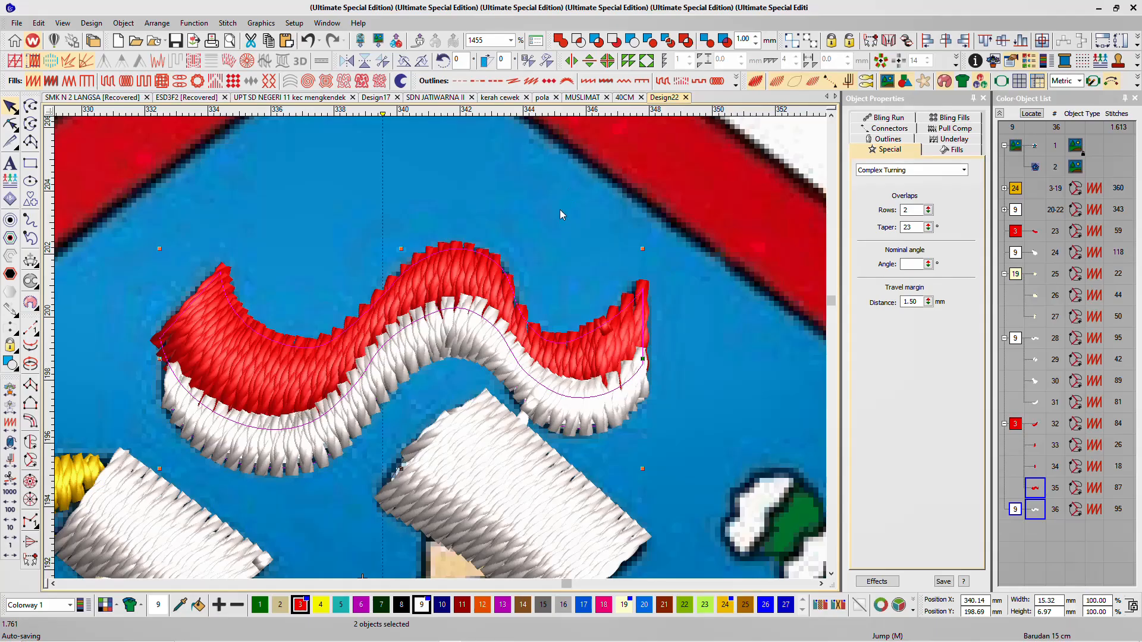
left_click(633, 43)
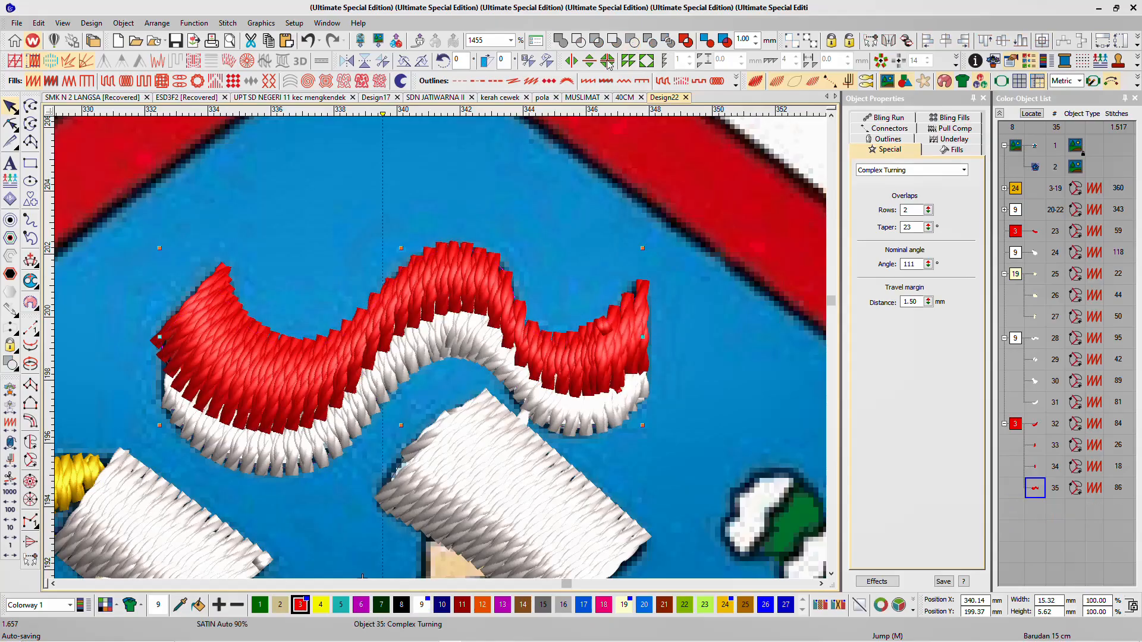
Step: Check the trimmed red band's lower edge against the reference picture along the crest and first trough, in outline and stitch view
scroll(435, 282, "up", 5)
key("t")
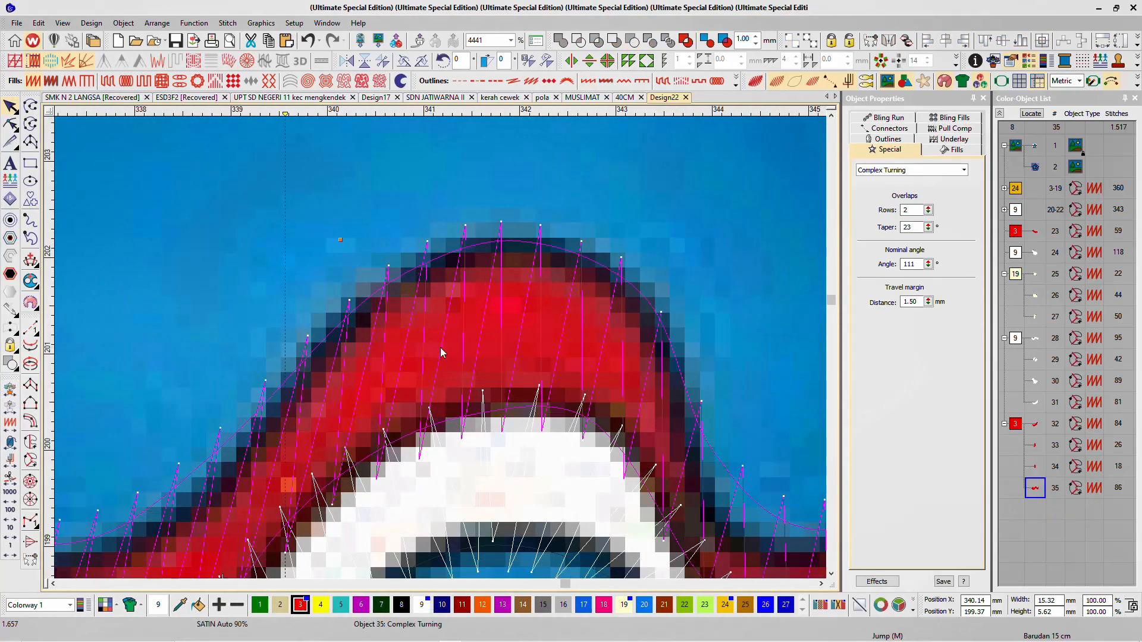
scroll(441, 353, "up", 1)
scroll(418, 372, "down", 2)
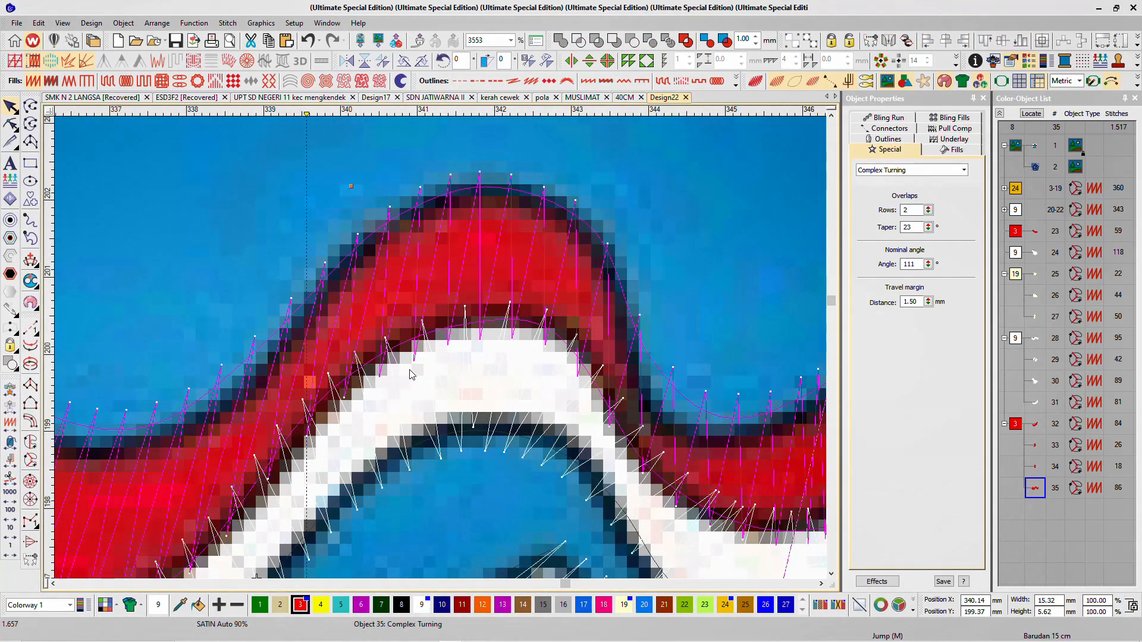
key("s")
scroll(357, 384, "up", 2)
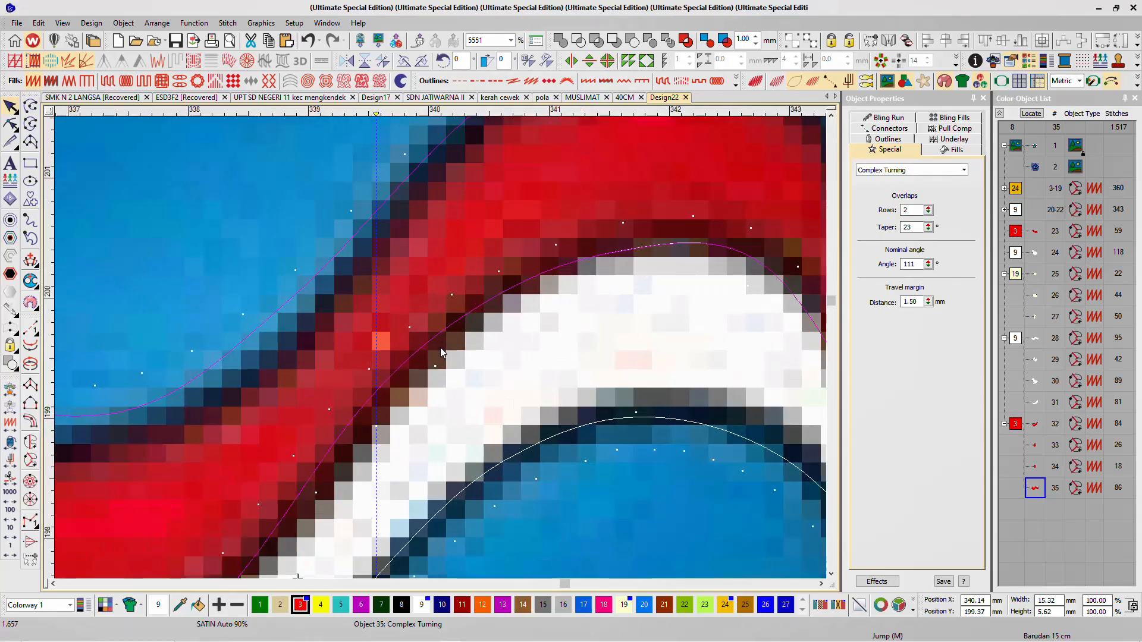
scroll(440, 348, "down", 6)
scroll(370, 381, "up", 2)
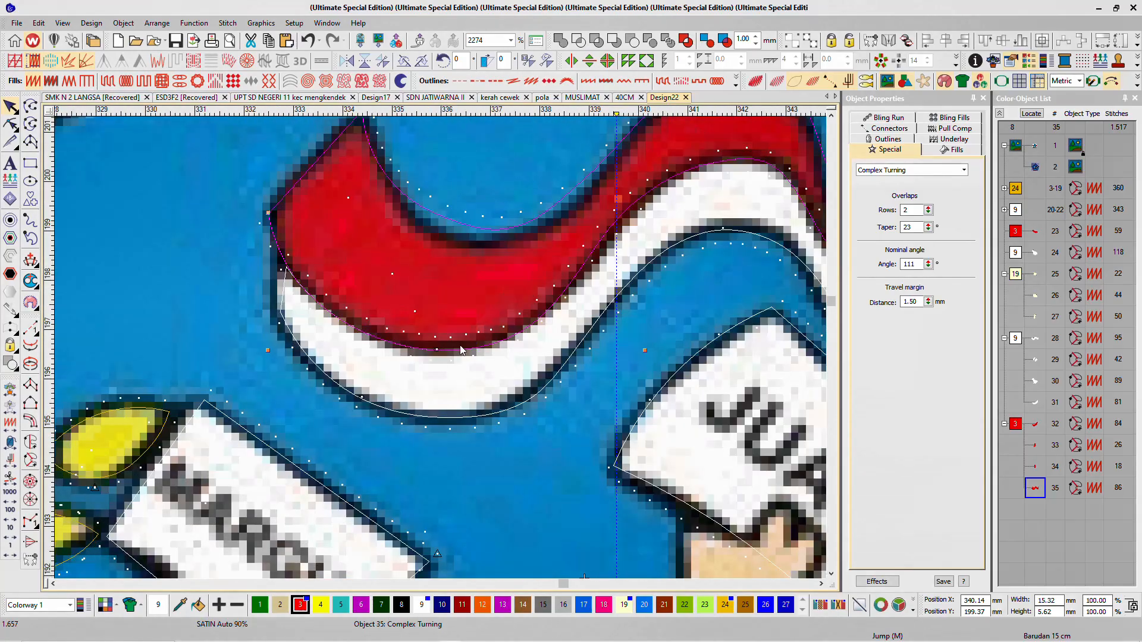
key("s")
scroll(467, 352, "down", 4)
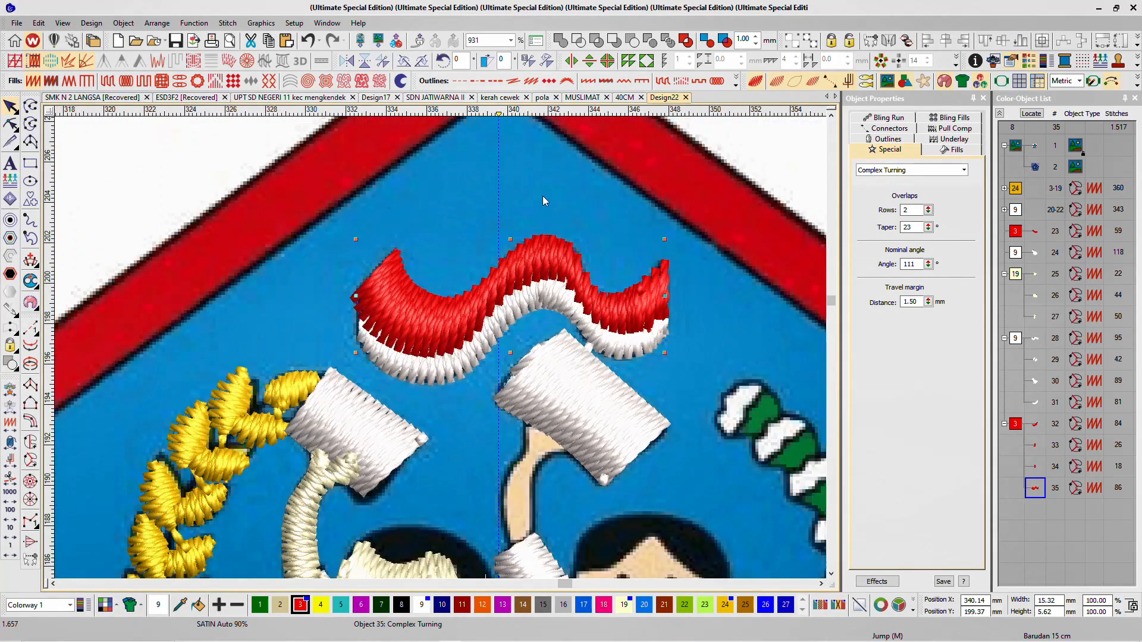
Step: Inspect how the stitches of the red and white flag bands meet around the crest
left_click(537, 259)
scroll(537, 258, "up", 4)
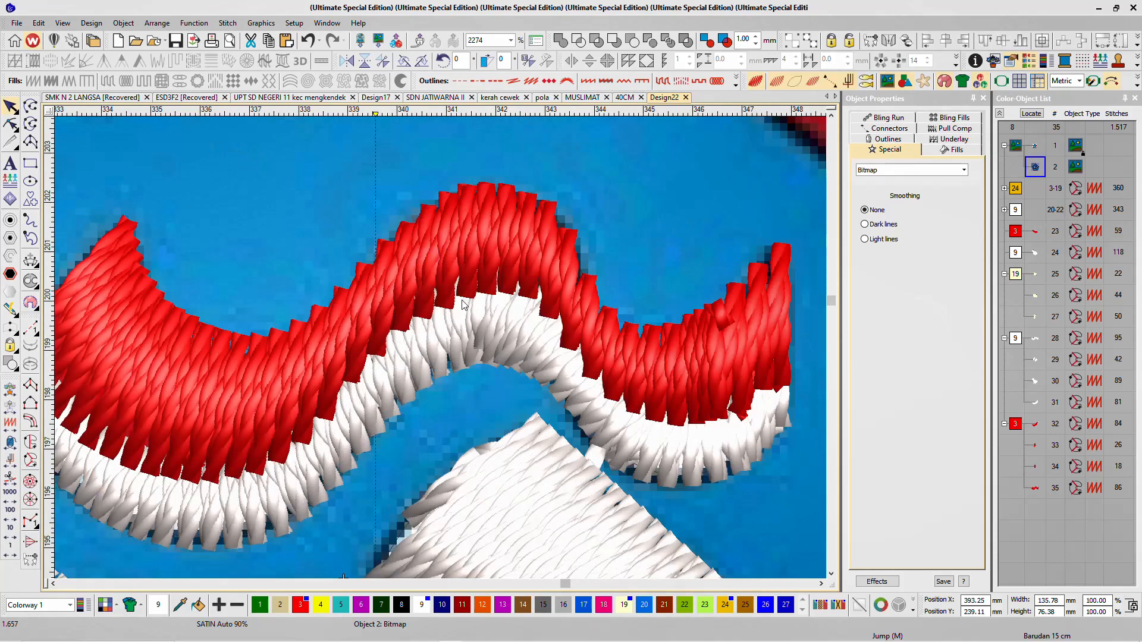
scroll(463, 305, "up", 1)
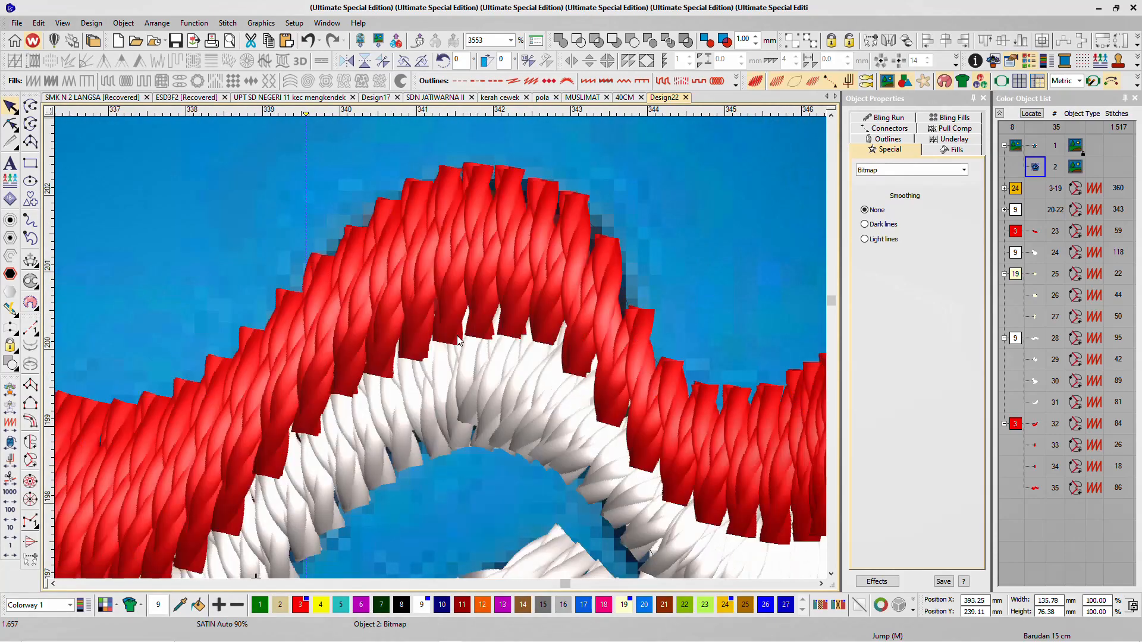
scroll(441, 353, "up", 1)
scroll(442, 353, "down", 6)
scroll(442, 352, "up", 3)
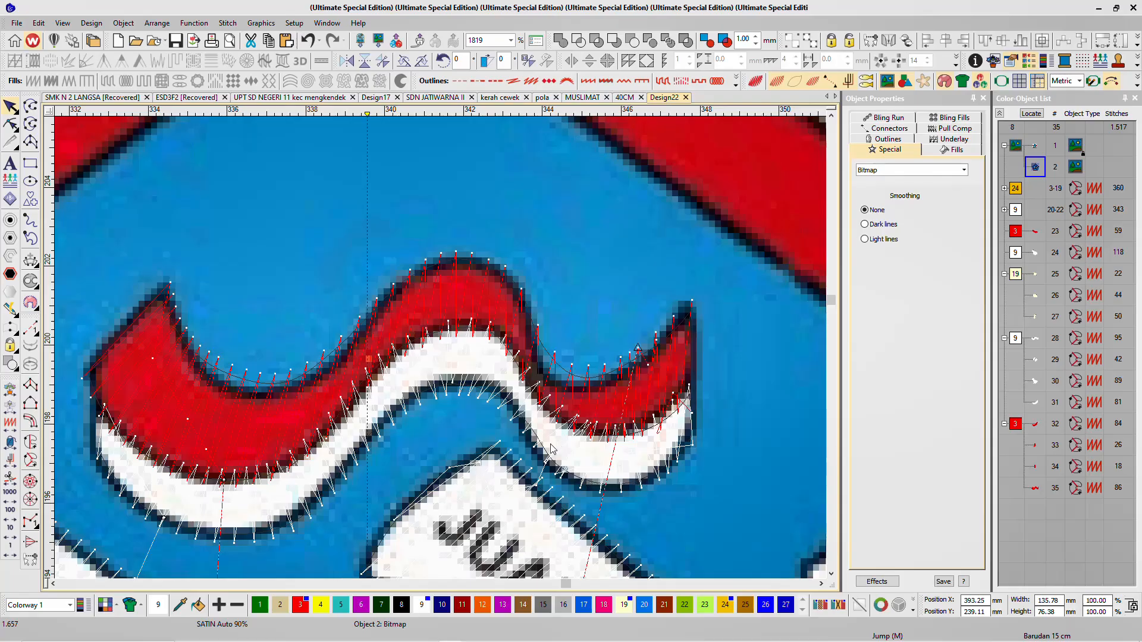
scroll(278, 166, "down", 2)
scroll(428, 336, "up", 2)
left_click(447, 338)
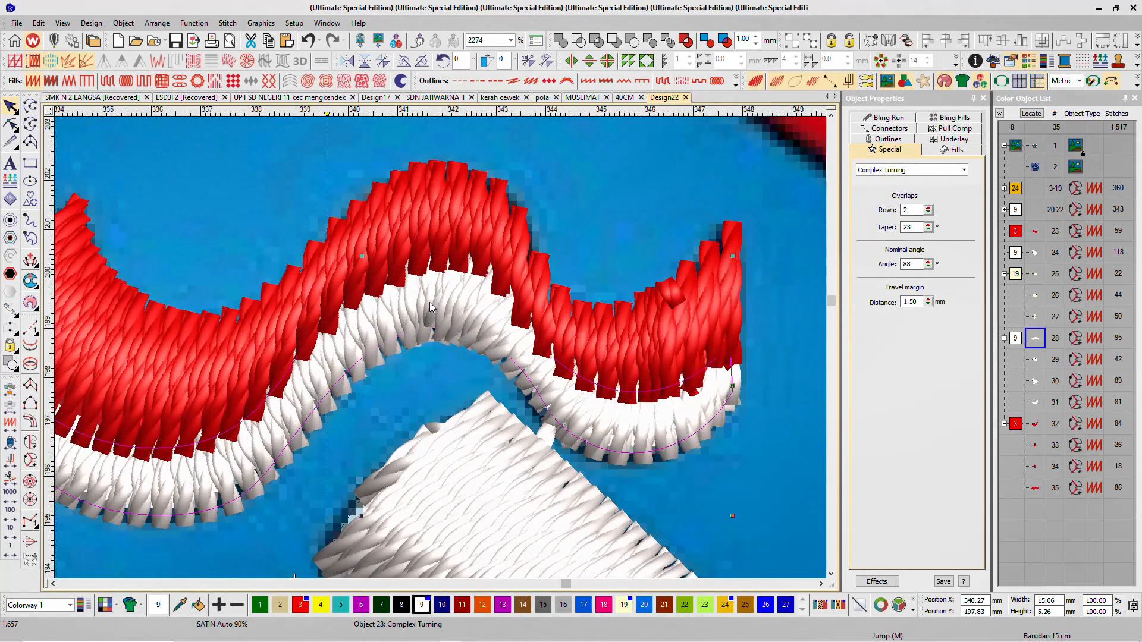
scroll(464, 280, "down", 2)
left_click(488, 208)
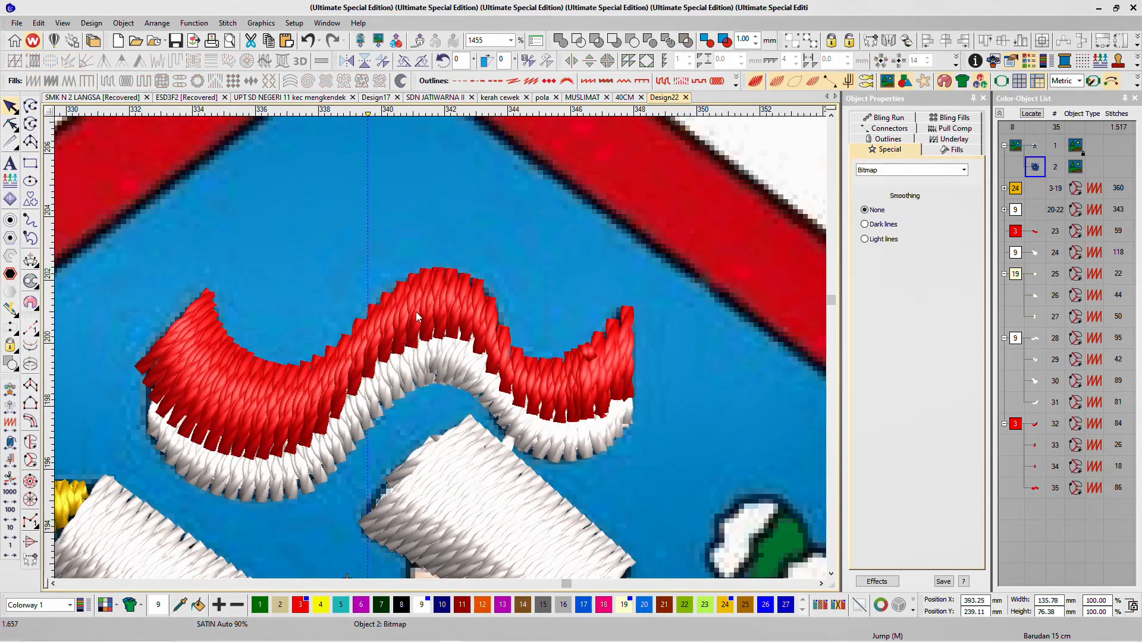
left_click(432, 301)
left_click(511, 207)
scroll(432, 367, "up", 2)
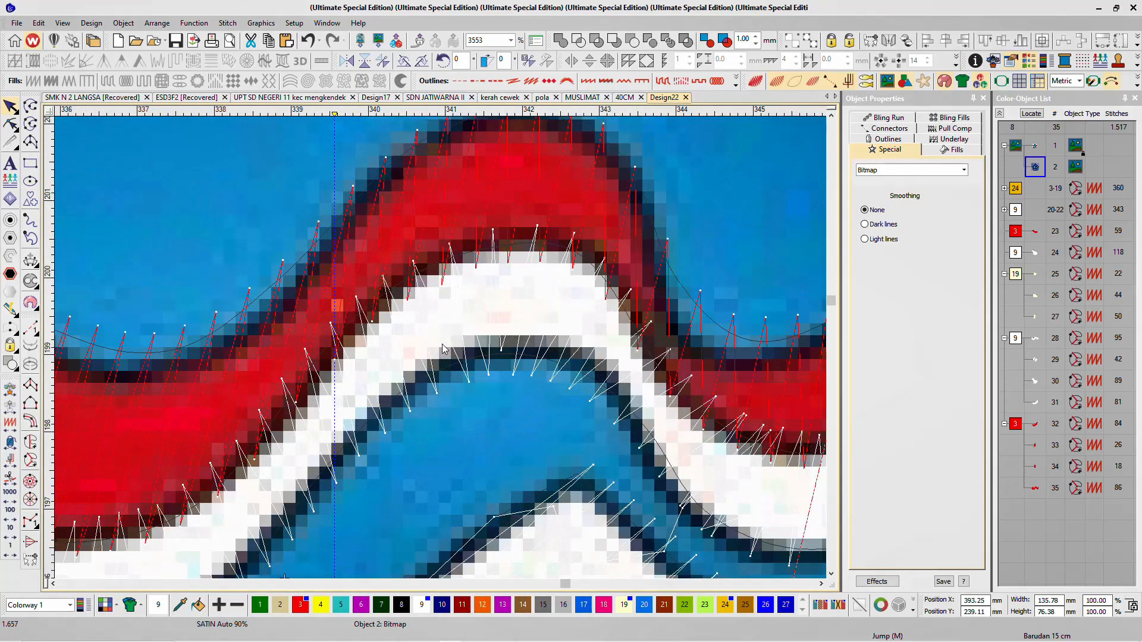
Step: Review the complete waving flag together with the cards, children and wreath around it
scroll(443, 349, "down", 1)
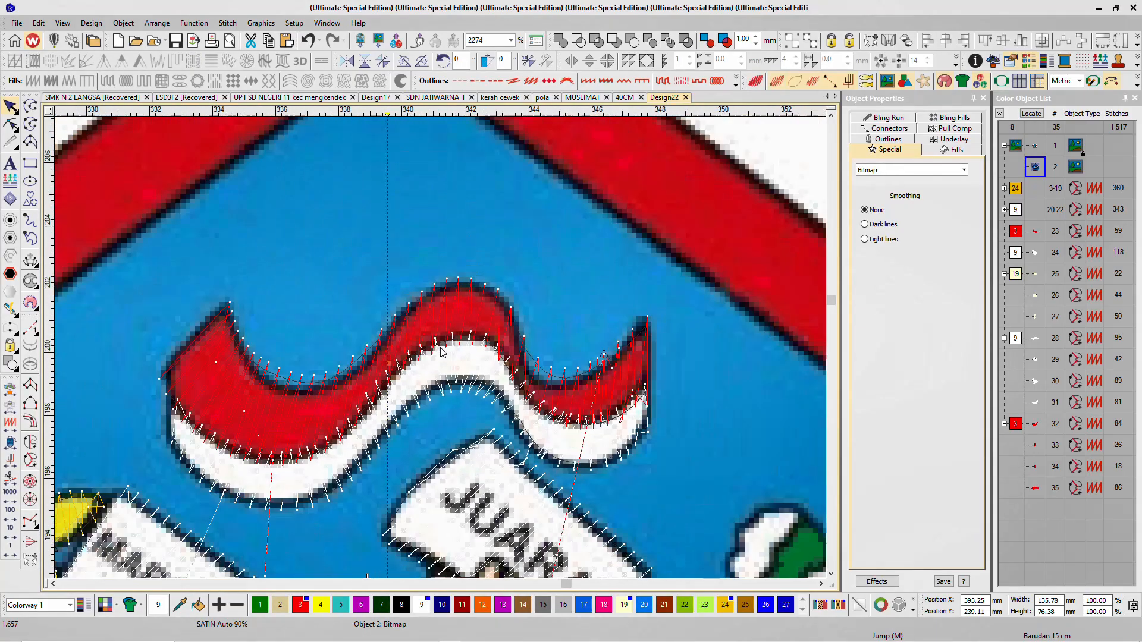
scroll(442, 353, "down", 1)
scroll(441, 354, "down", 1)
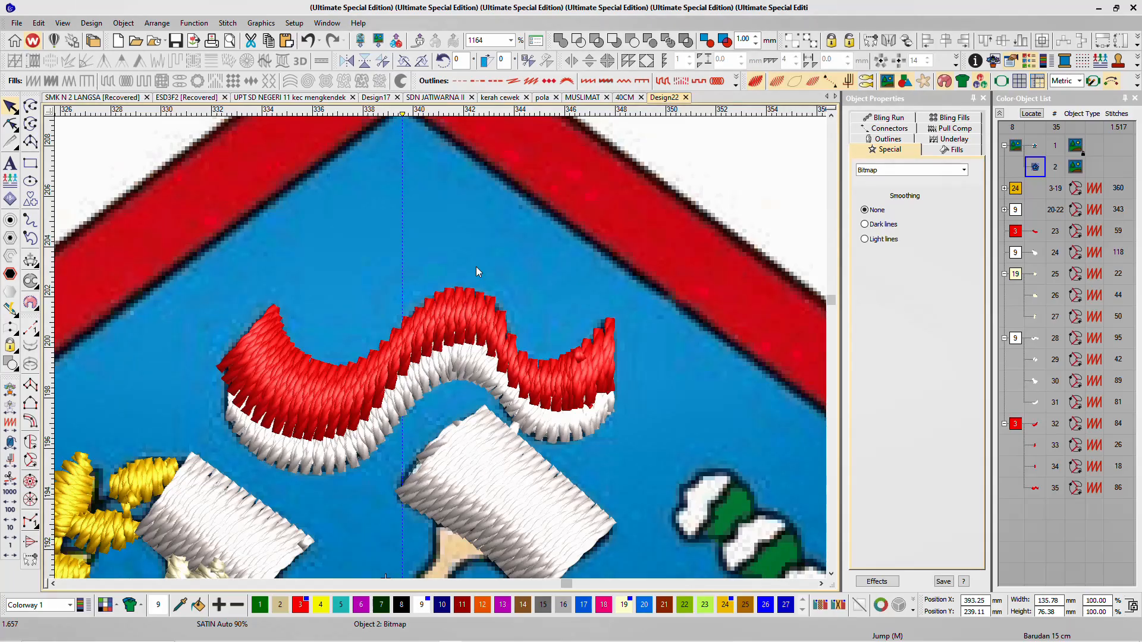
scroll(441, 353, "down", 1)
scroll(384, 425, "up", 3)
scroll(441, 348, "down", 3)
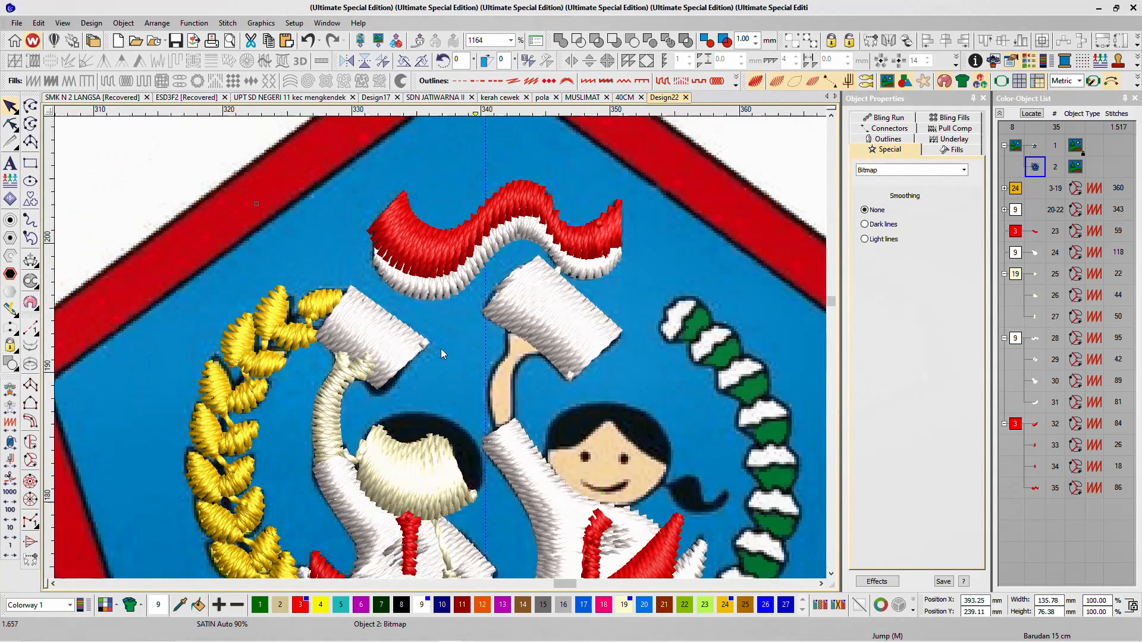
scroll(512, 384, "up", 2)
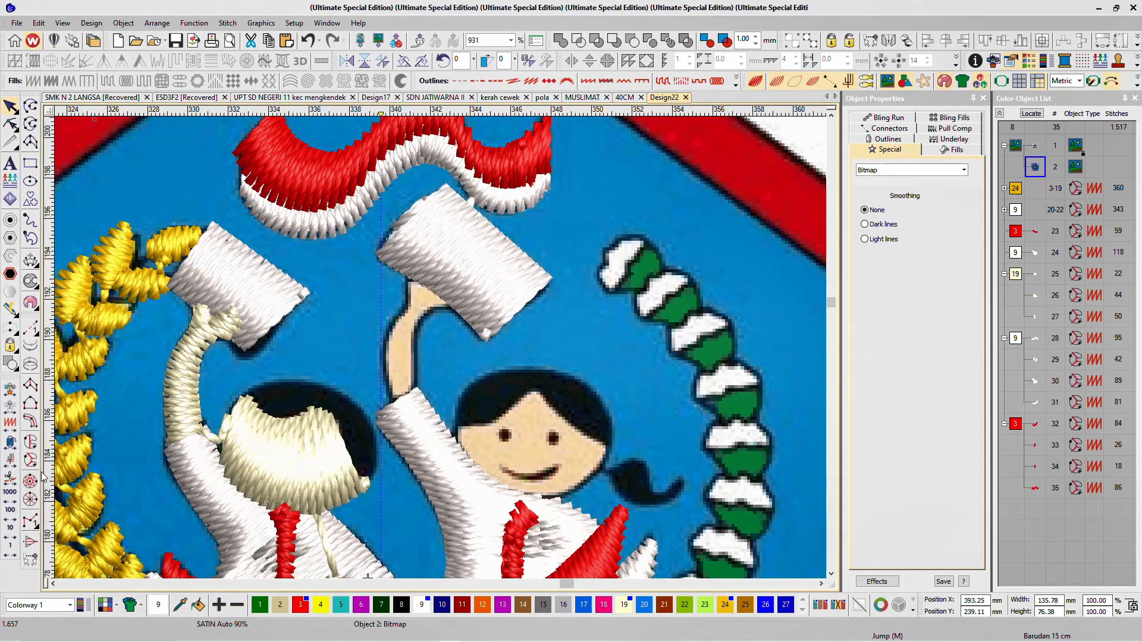
Step: Digitize the girl's face as a Complex Turning satin object in colour 19, tracing the hairline, cheeks and chin
left_click(31, 460)
scroll(416, 360, "up", 1)
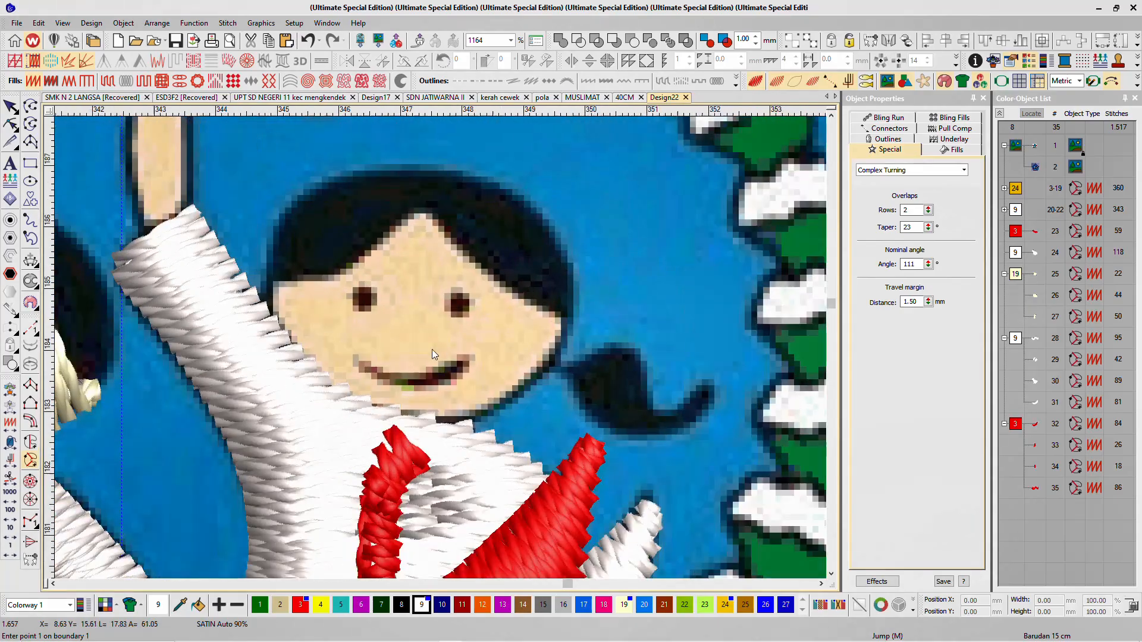
scroll(435, 349, "down", 3)
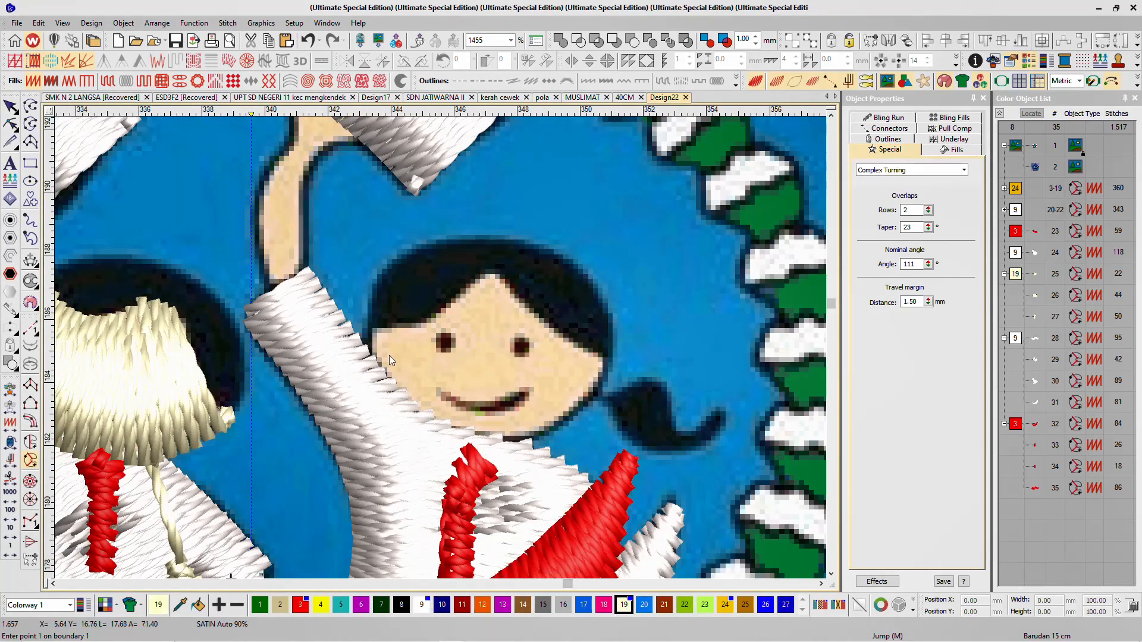
right_click(415, 326)
right_click(444, 307)
left_click(492, 273)
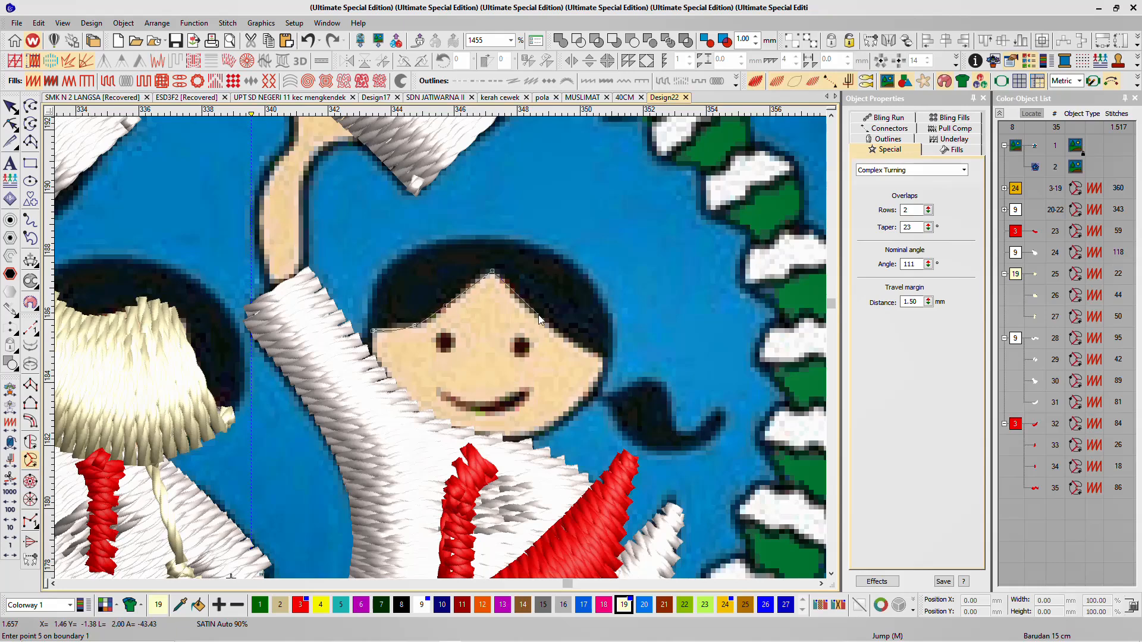
left_click(606, 362)
right_click(576, 414)
right_click(526, 437)
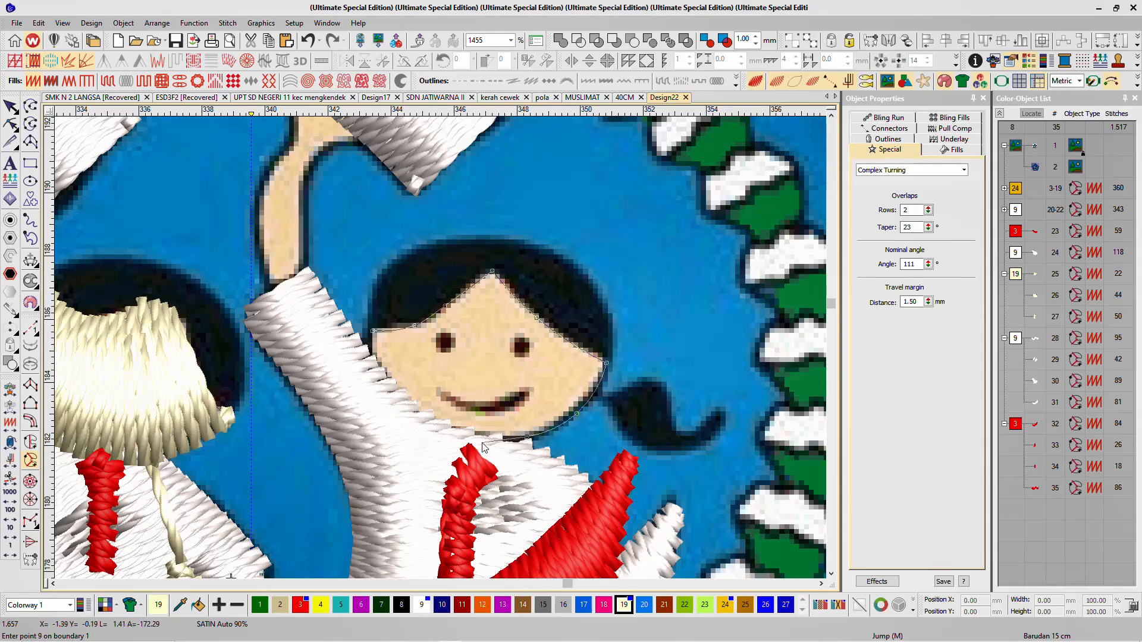
right_click(469, 435)
right_click(409, 411)
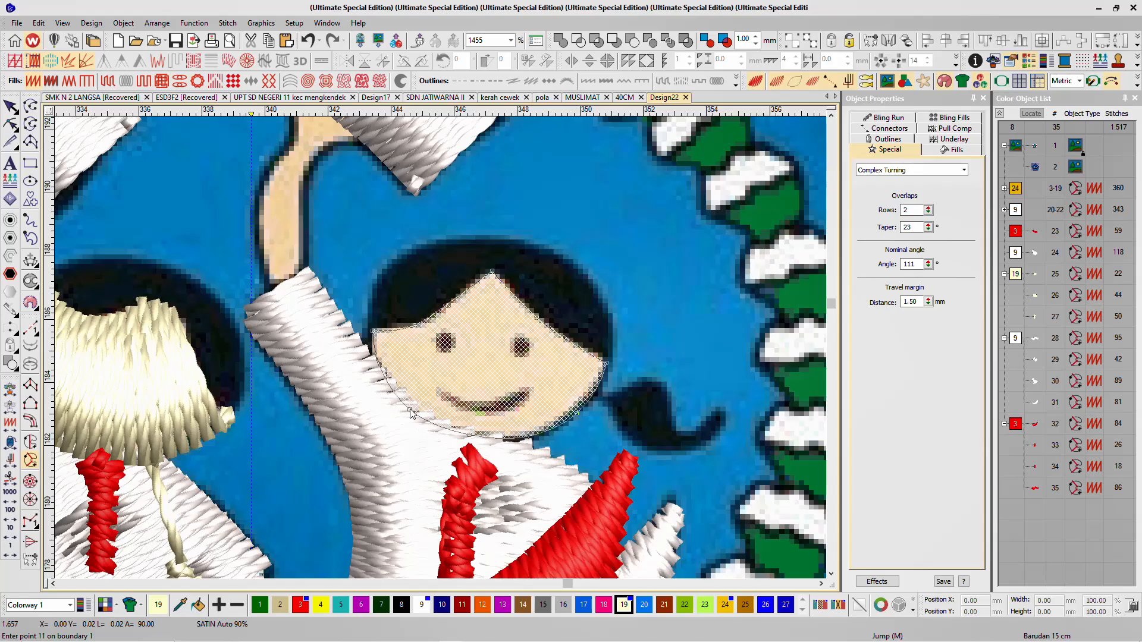
key("Return")
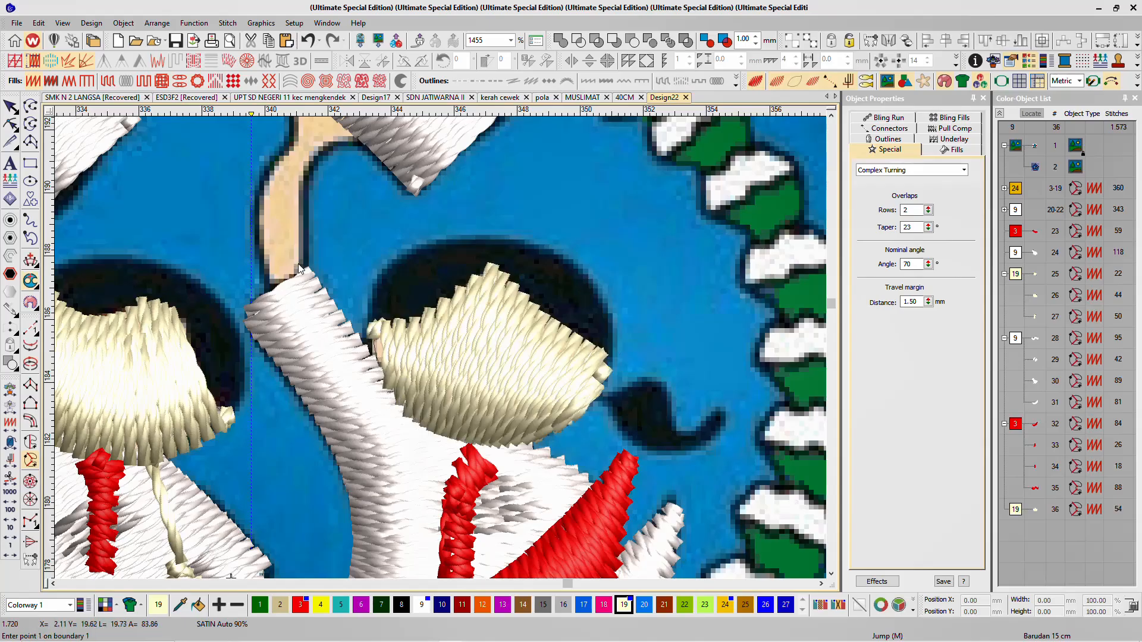
Step: Digitize the girl's raised arm and the hand holding the JUARA card as a Complex Turning satin object in colour 19
key("t")
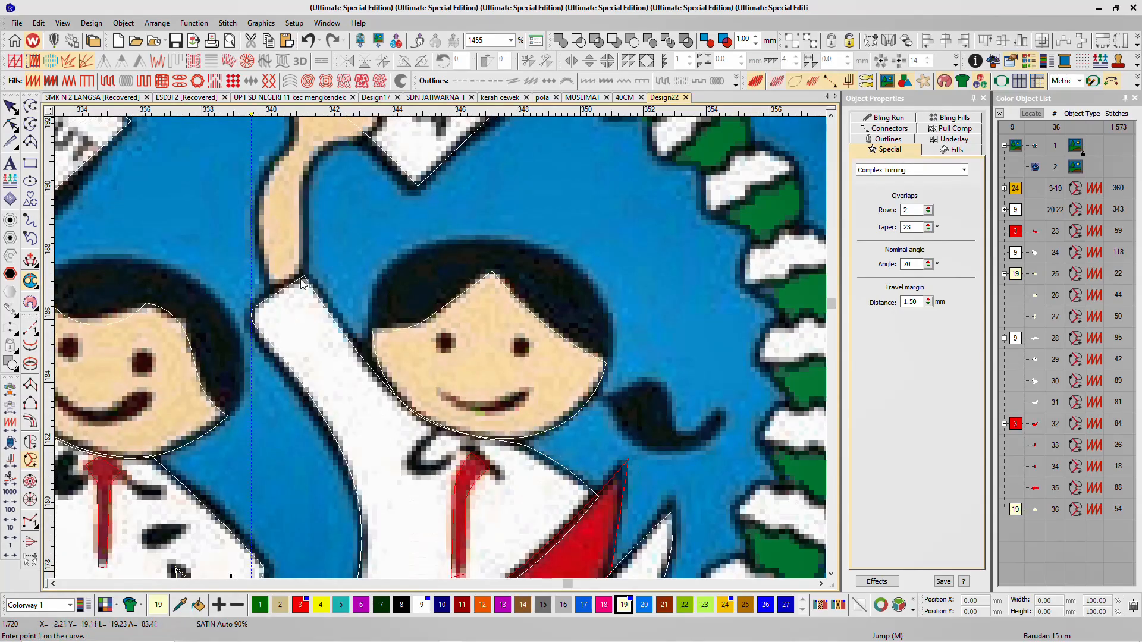
left_click(301, 279)
left_click(268, 299)
left_click(260, 251)
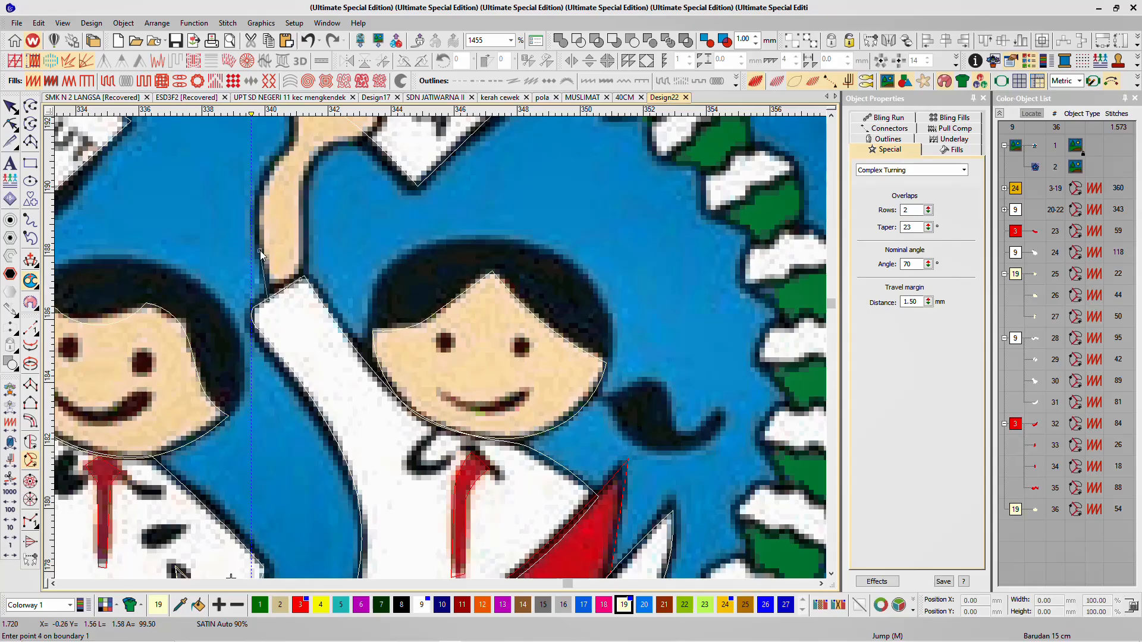
left_click(262, 198)
left_click(275, 162)
left_click(369, 241)
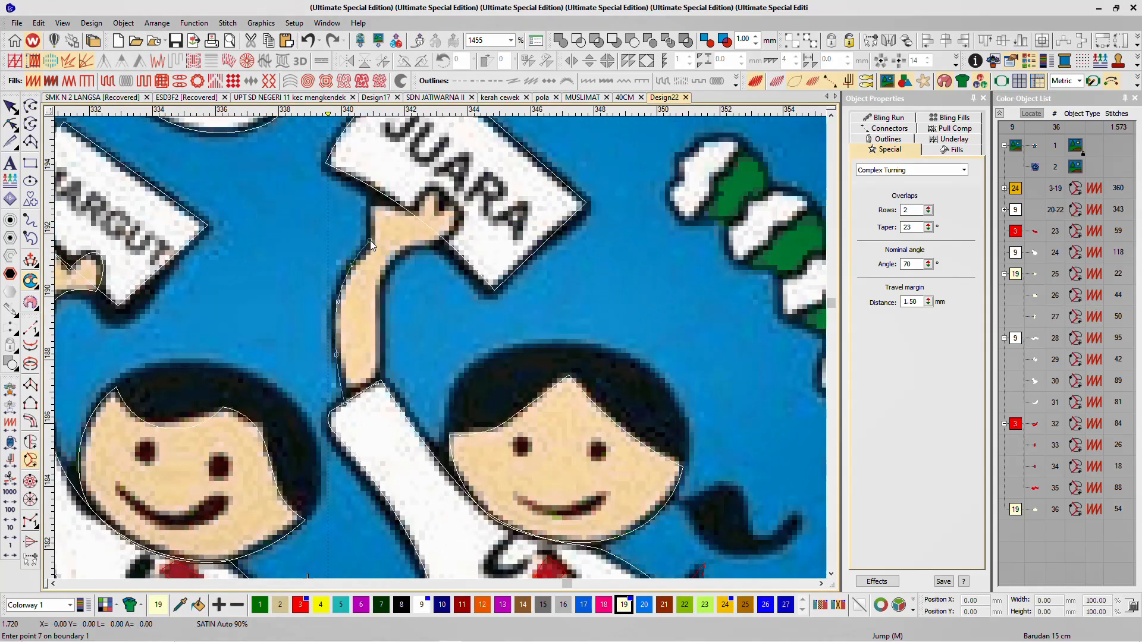
left_click(379, 198)
left_click(414, 203)
left_click(417, 208)
left_click(437, 190)
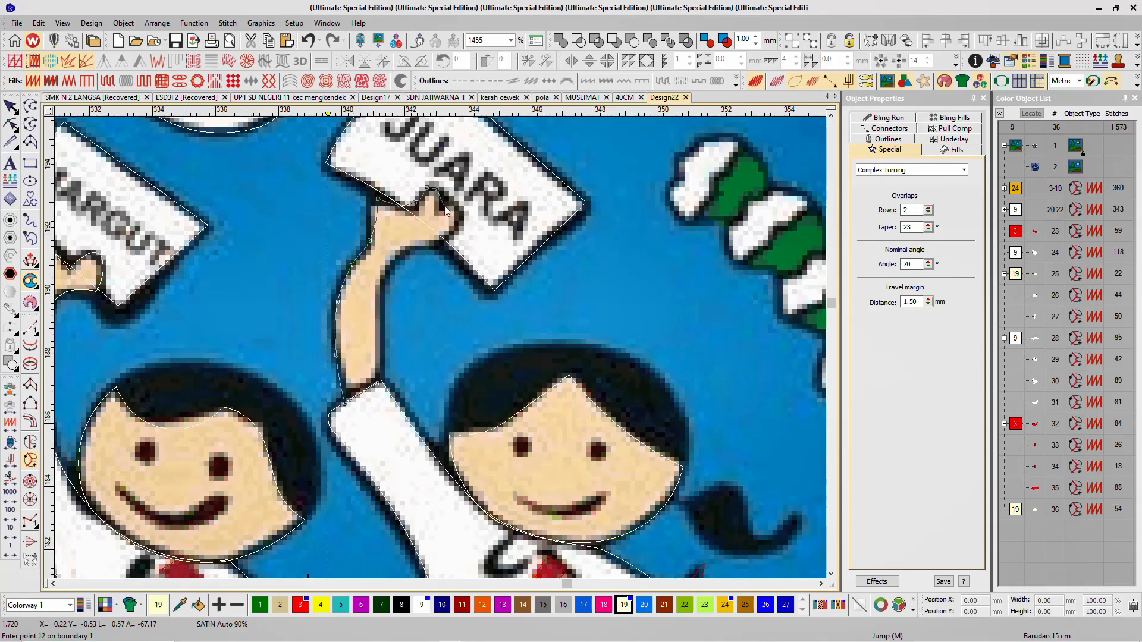
left_click(444, 205)
left_click(458, 225)
left_click(452, 237)
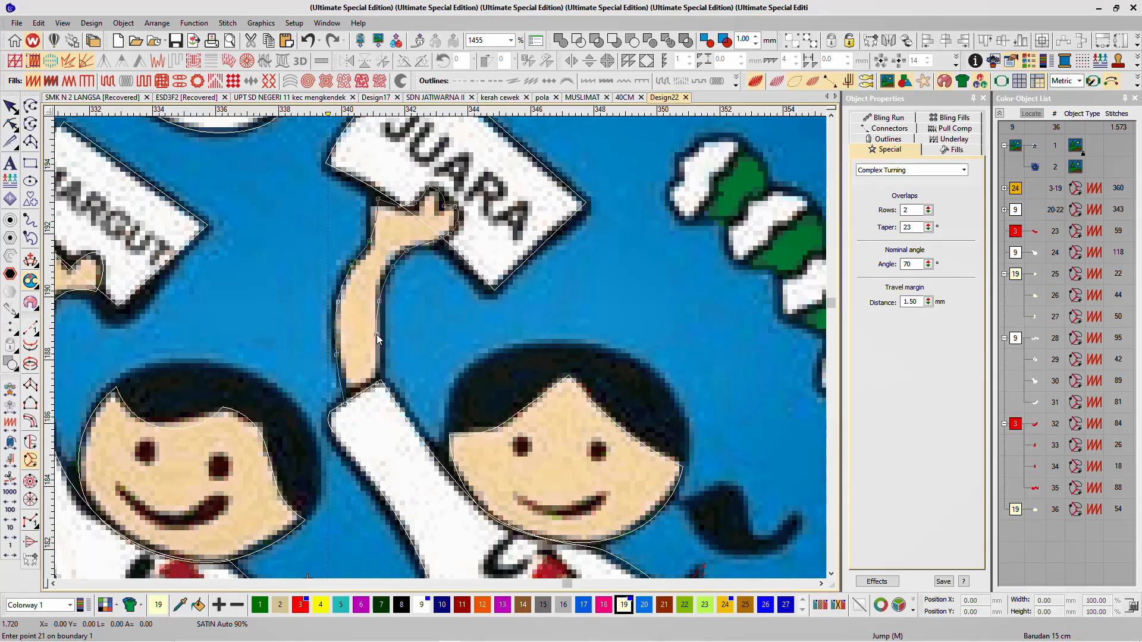
key("Return")
key("Return")
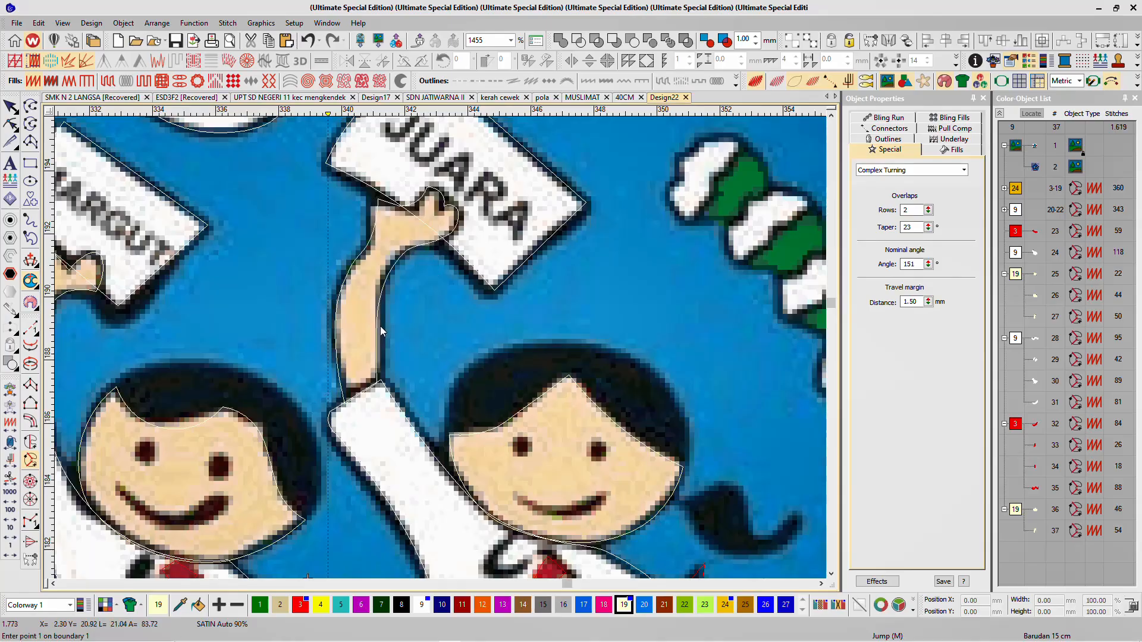
Step: Examine the whole emblem in outline view, from the flag down to the M 1982 U ribbon, for parts still without outlines
key("d")
scroll(387, 320, "down", 4)
key("d")
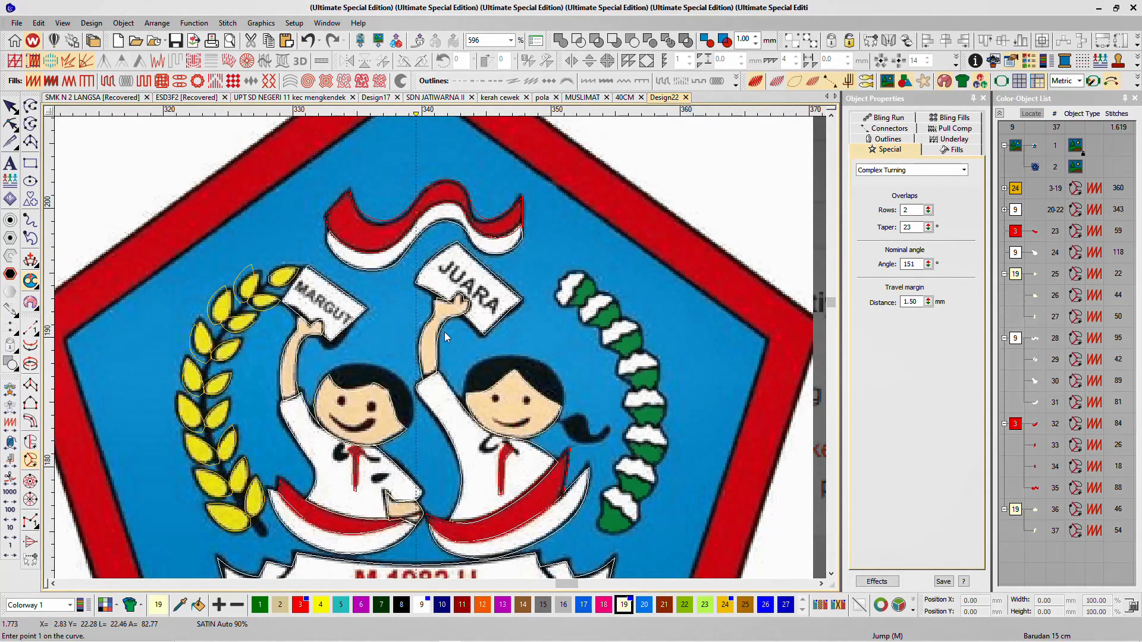
key("t")
scroll(441, 347, "up", 2)
scroll(440, 348, "down", 3)
key("t")
scroll(441, 347, "up", 2)
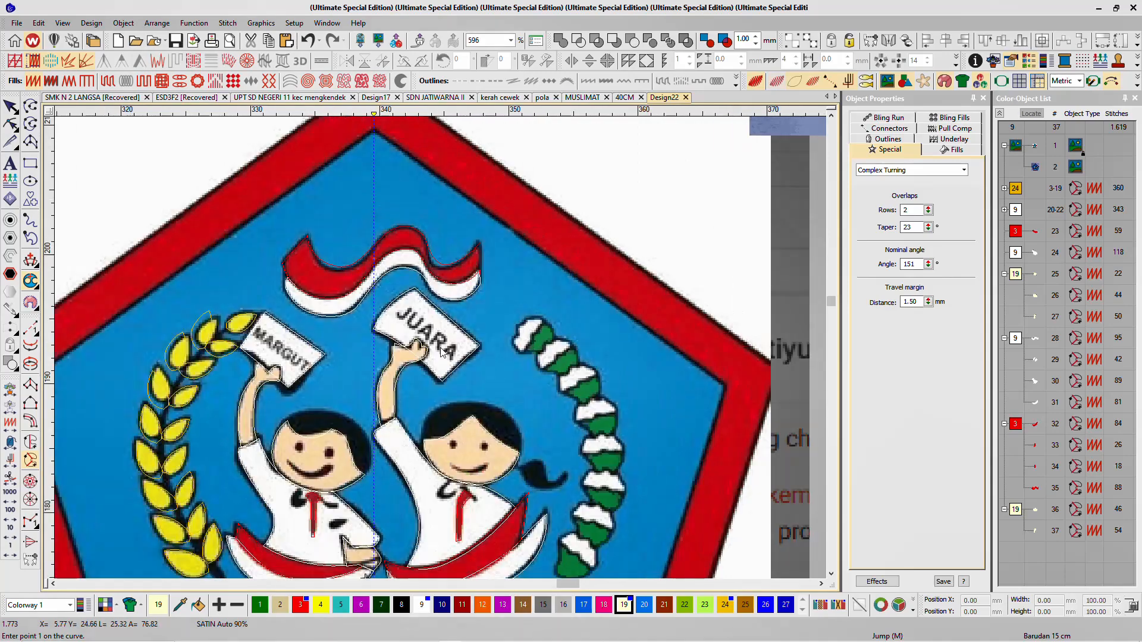
scroll(440, 347, "down", 3)
scroll(440, 352, "down", 3)
scroll(441, 352, "up", 4)
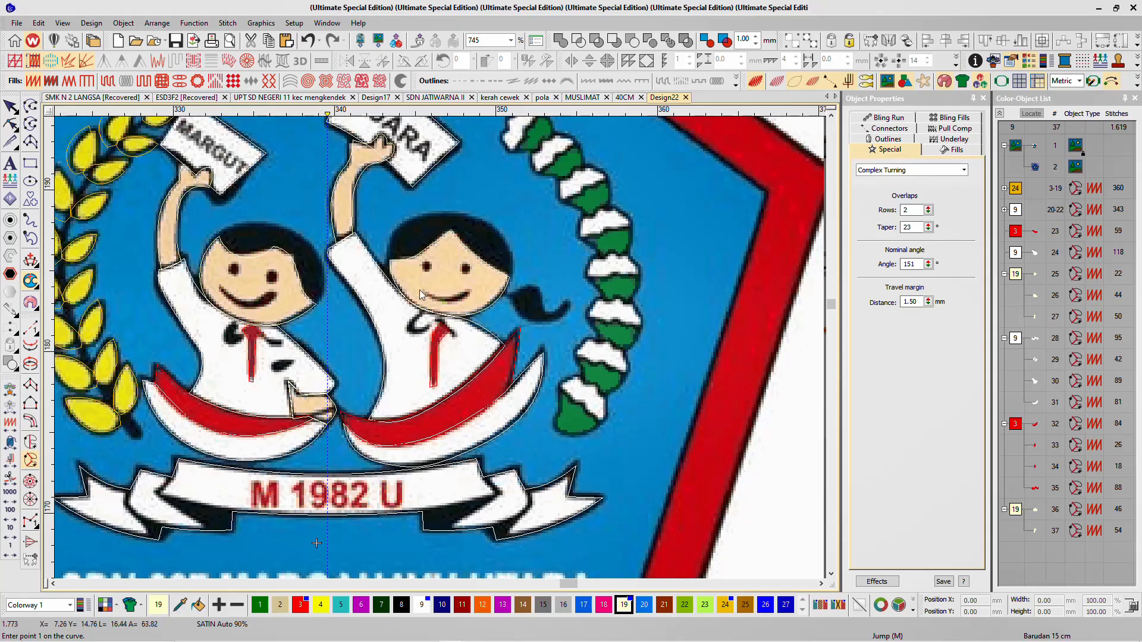
Step: Compare the children's satin stitches with the artwork in stitch and outline views, including the cotton wreath beside them
scroll(442, 476, "down", 2)
scroll(440, 349, "up", 3)
scroll(440, 352, "down", 3)
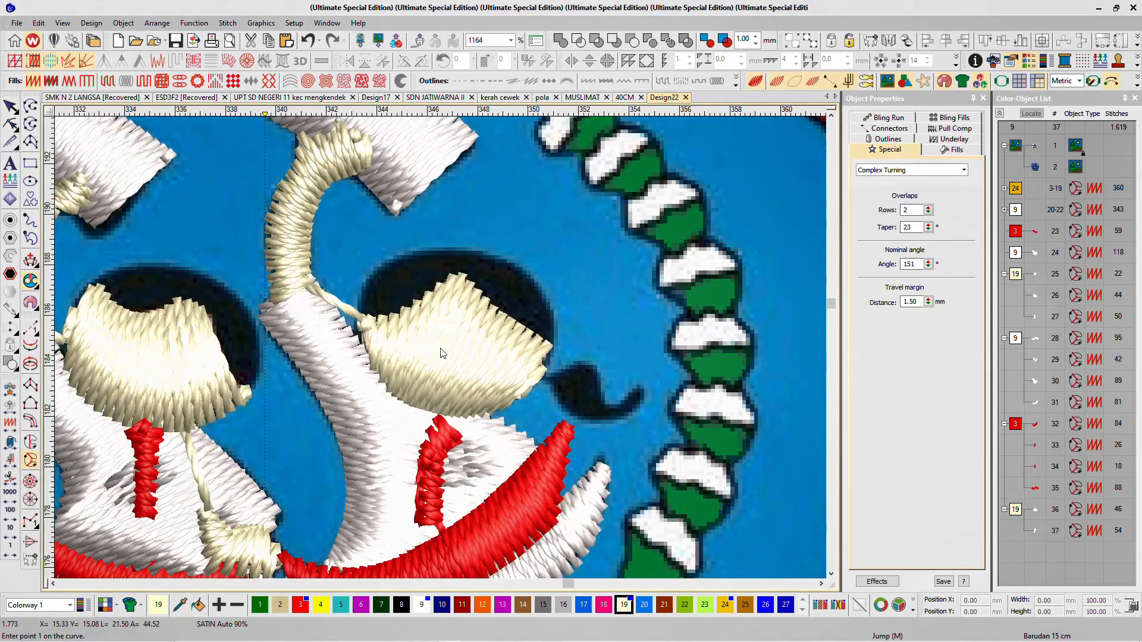
key("t")
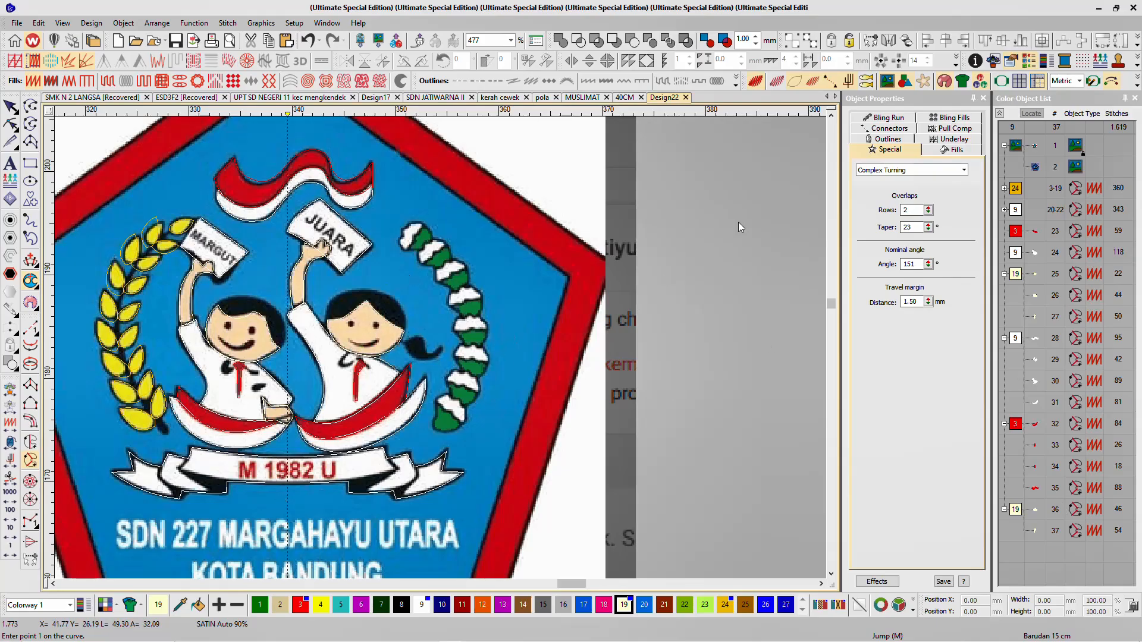
scroll(360, 358, "up", 2)
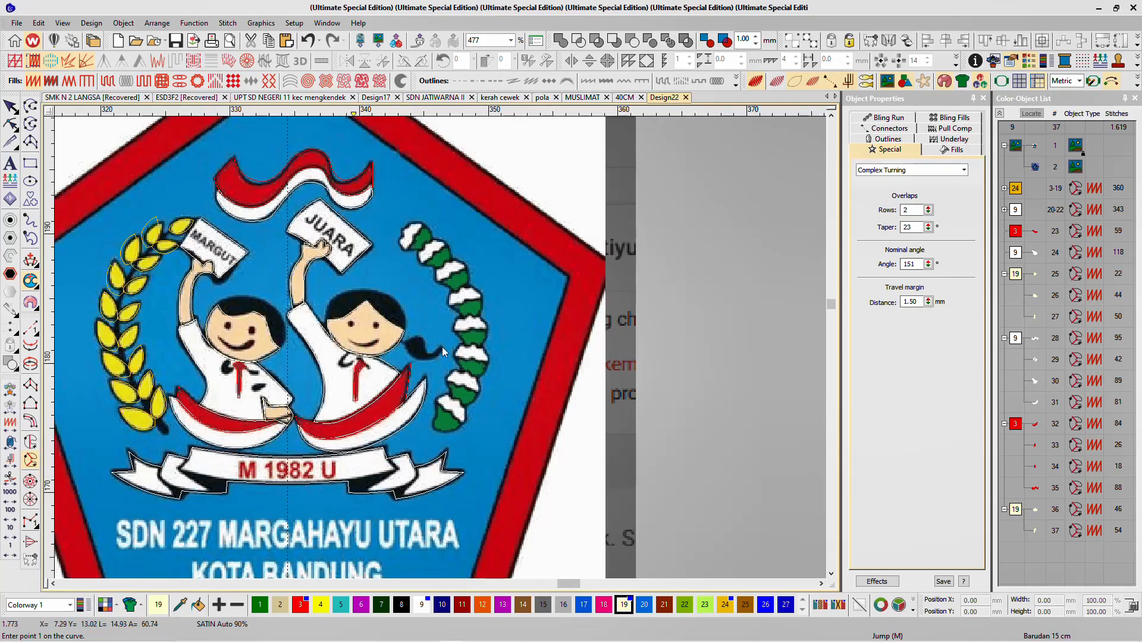
scroll(634, 391, "down", 2)
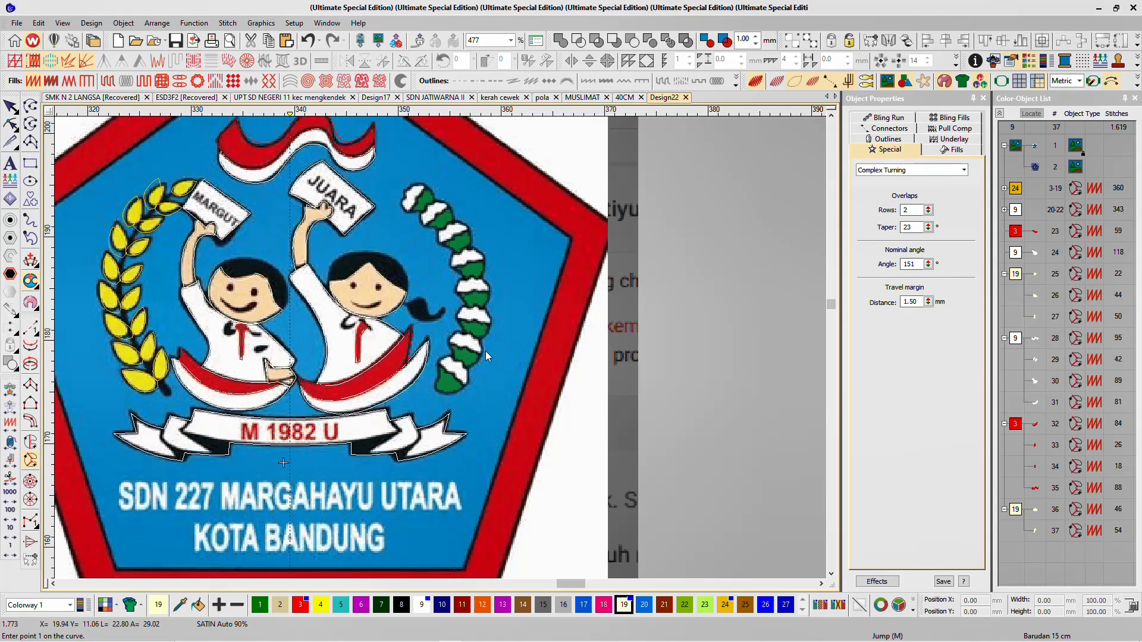
Step: Digitize the green base of the cotton wreath's lowest boll as a Complex Turning satin object in colour 1
scroll(452, 348, "up", 2)
scroll(415, 373, "up", 1)
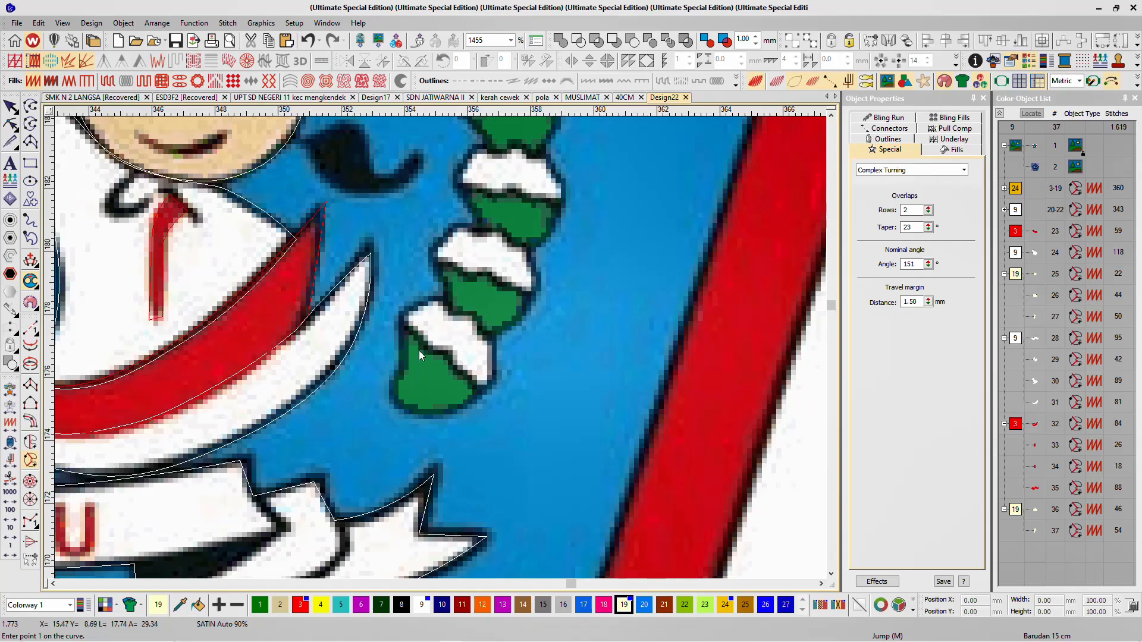
scroll(427, 354, "up", 1)
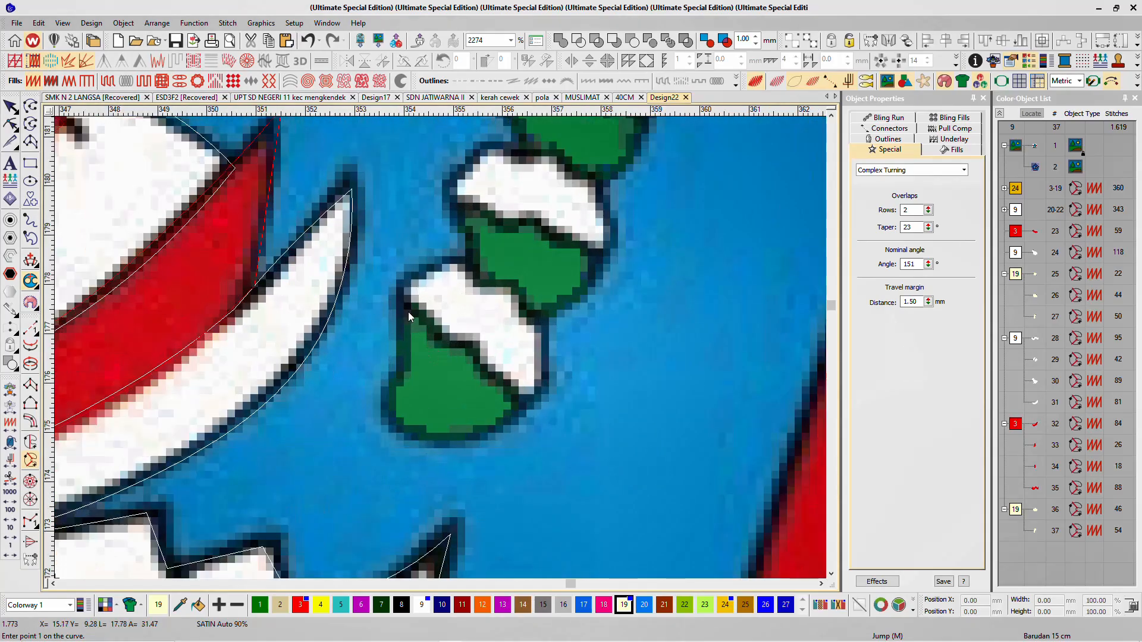
left_click(407, 311)
key("Escape")
left_click(262, 606)
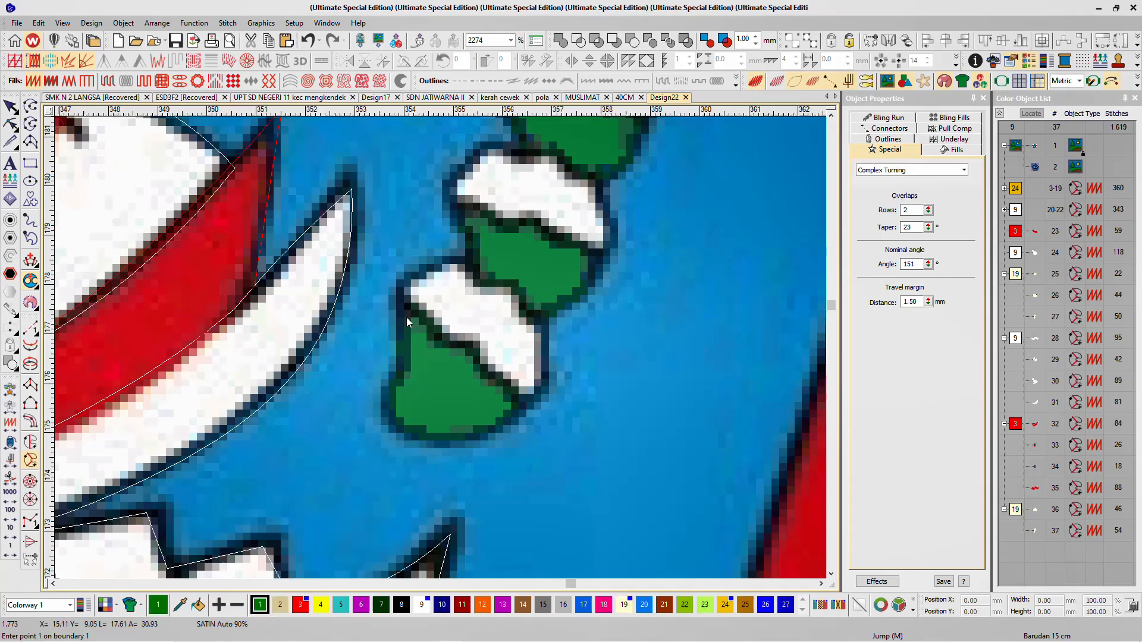
left_click(448, 340)
left_click(475, 346)
left_click(501, 420)
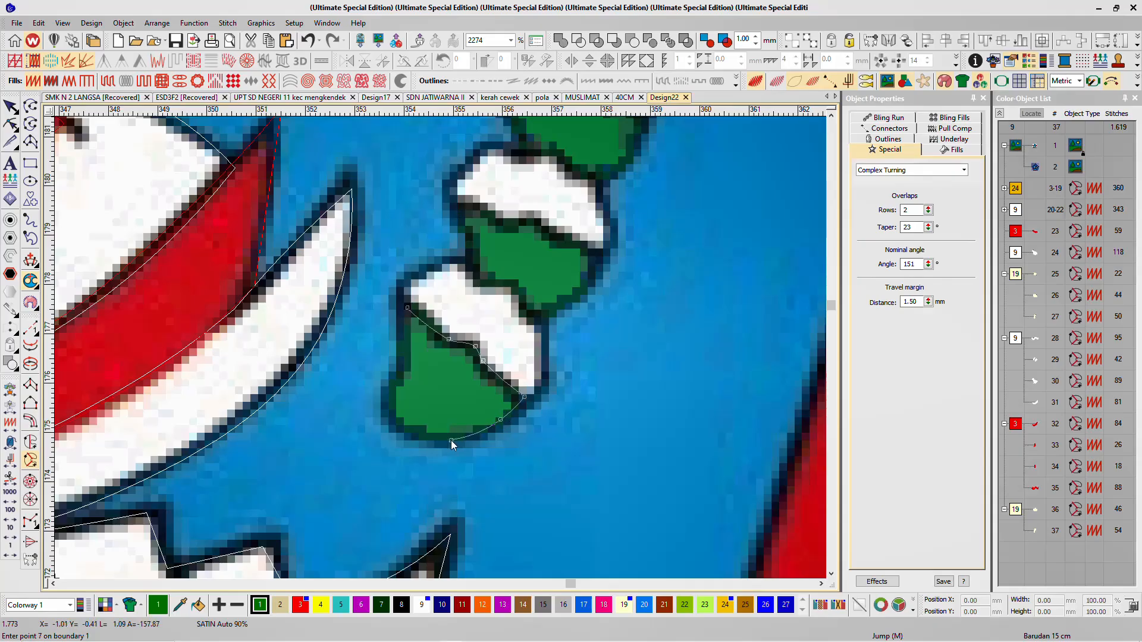
left_click(391, 408)
left_click(400, 378)
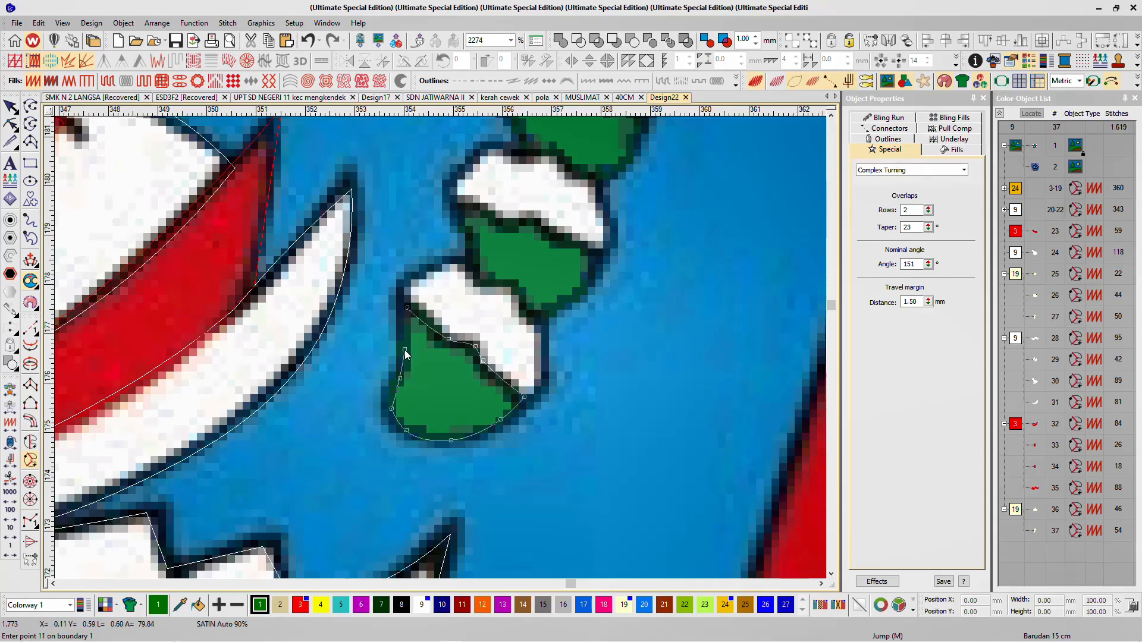
key("Return")
key("Return")
key("Return")
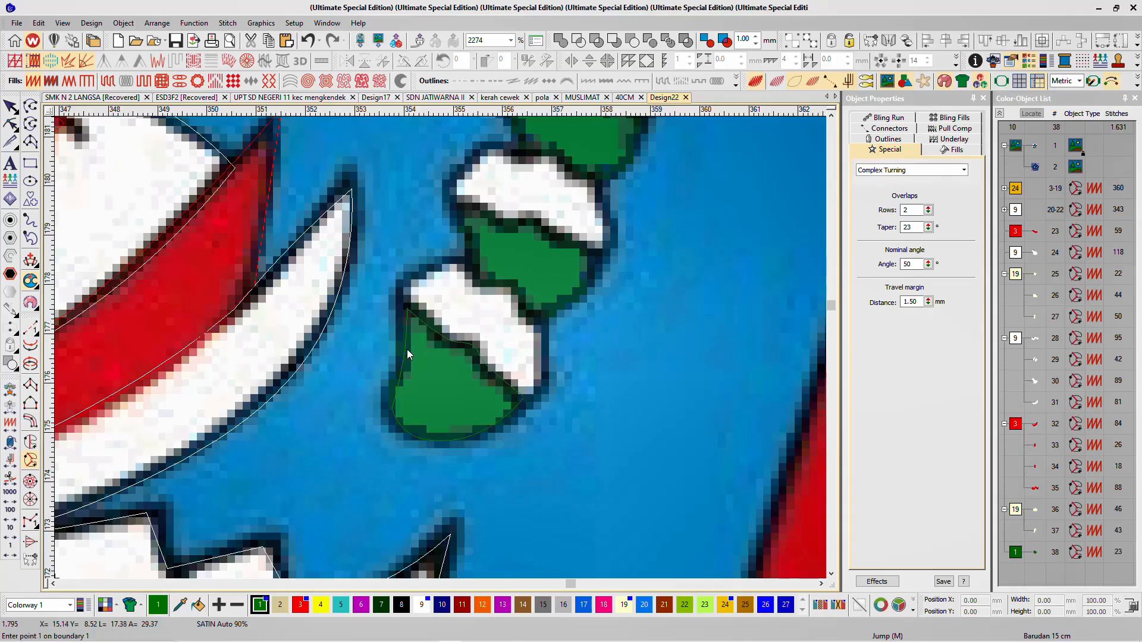
Step: Digitize the white cotton tuft above that green base as a Complex Turning satin object in colour 9
scroll(408, 351, "up", 4)
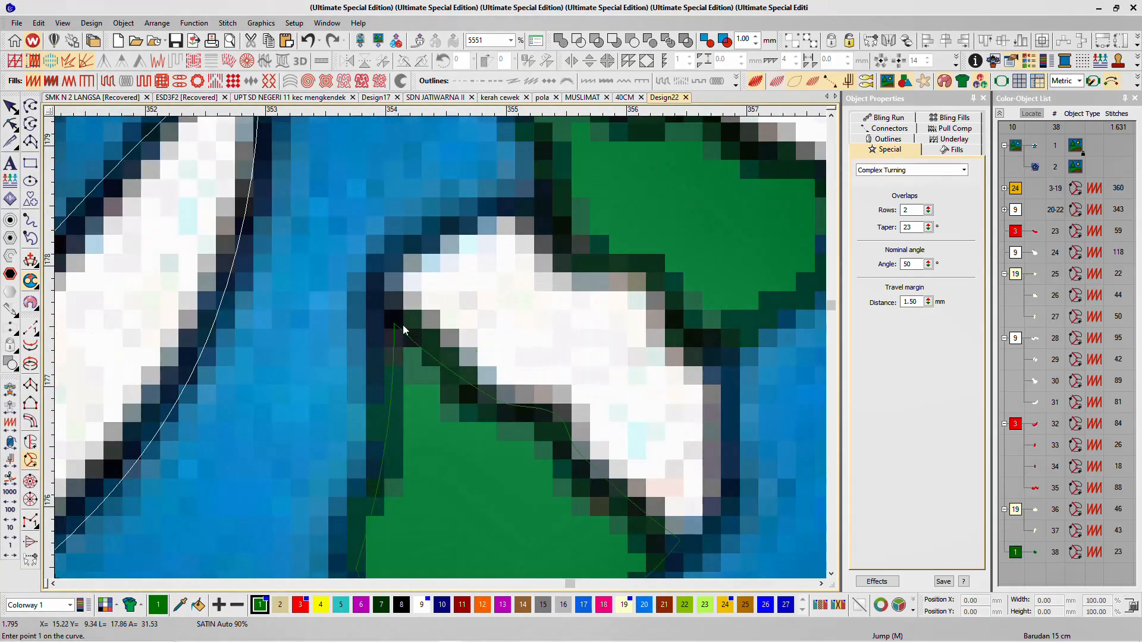
key("9")
left_click(395, 325)
left_click(390, 279)
left_click(418, 244)
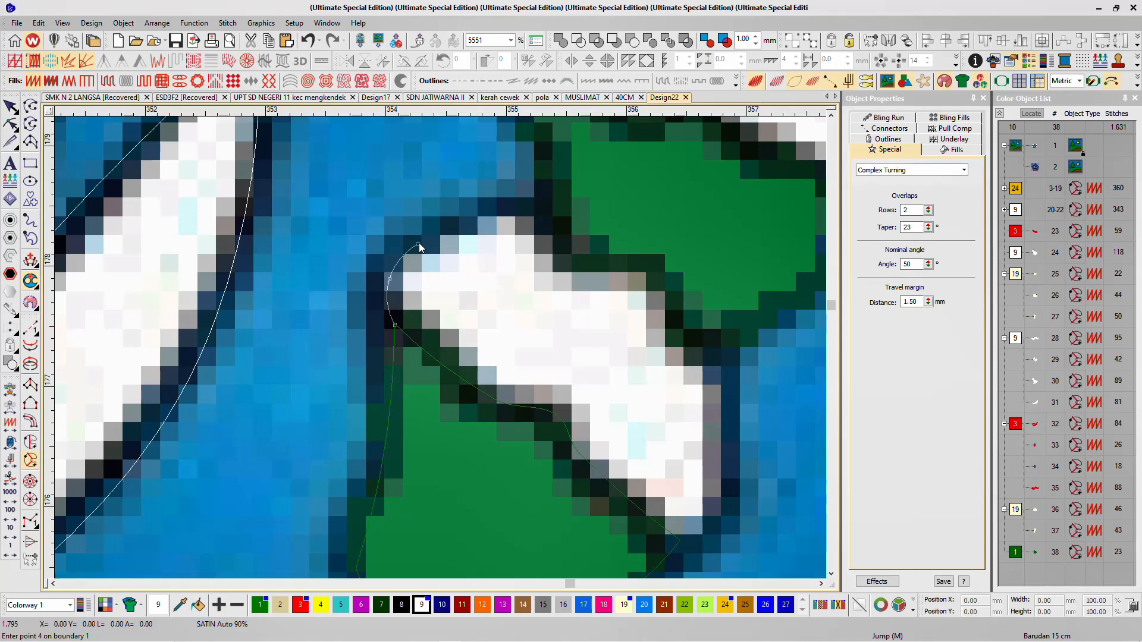
left_click(464, 220)
left_click(511, 211)
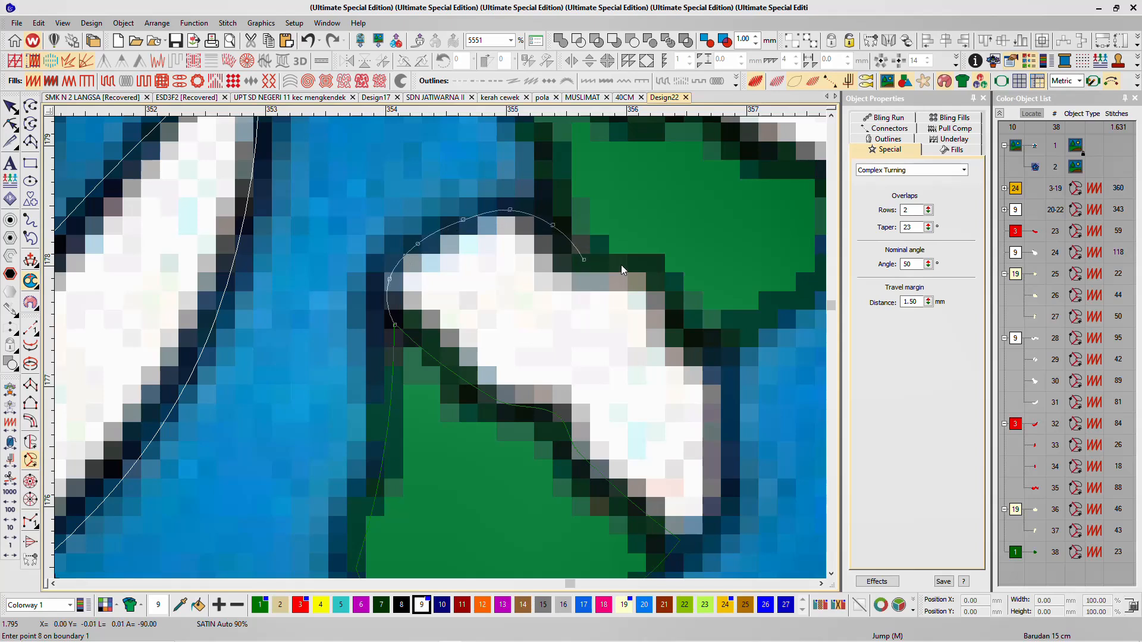
left_click(652, 279)
left_click(688, 314)
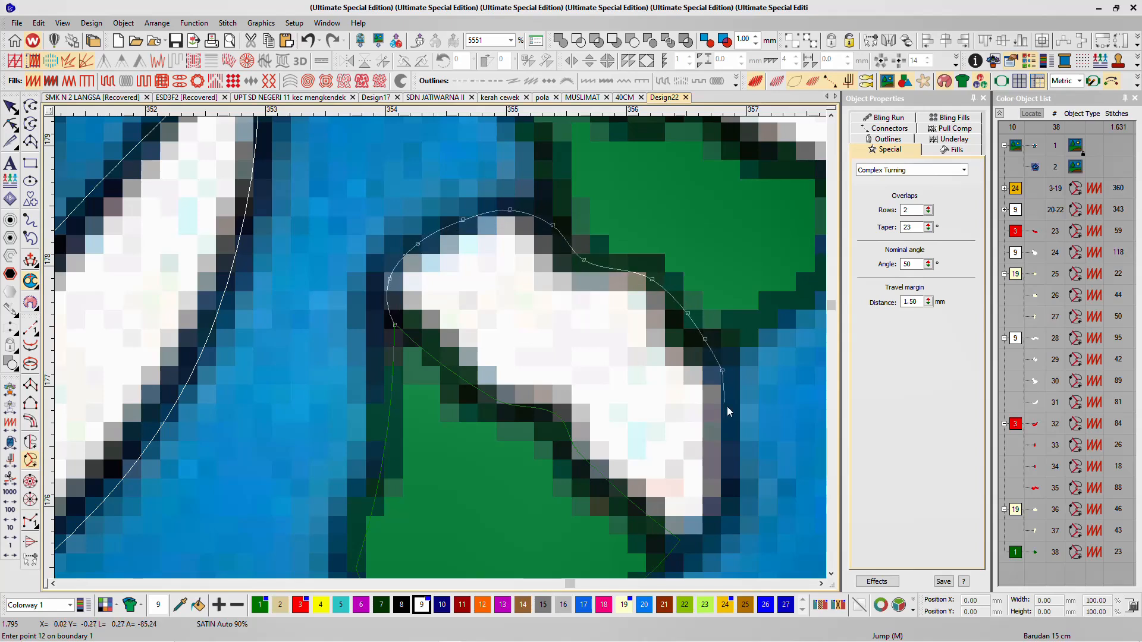
left_click(679, 539)
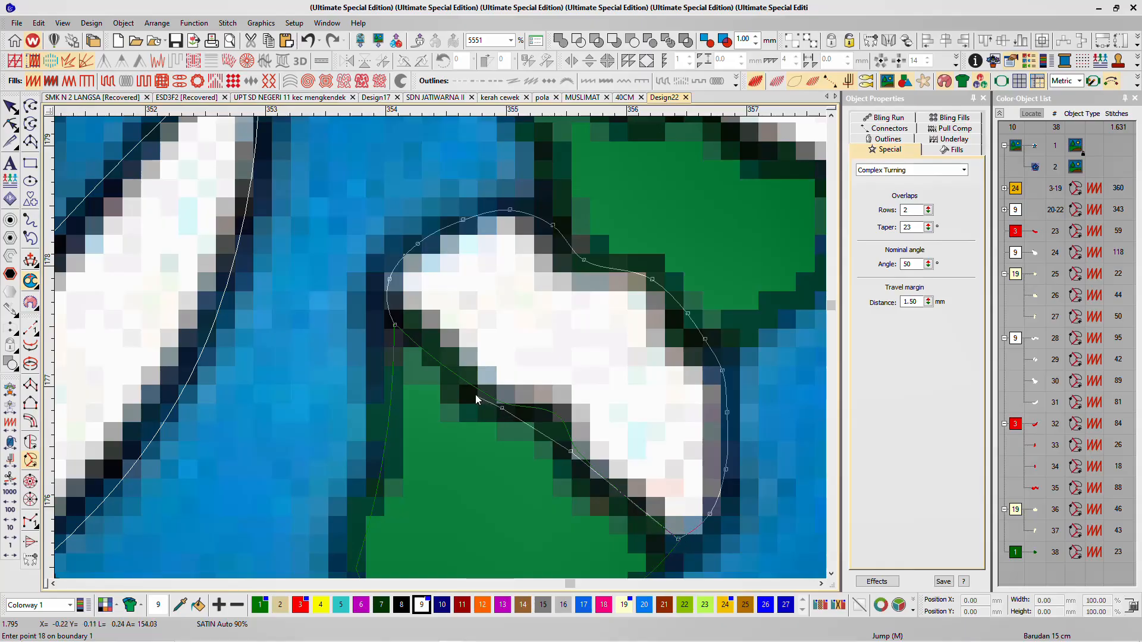
key("Return")
key("Return")
key("Return")
key("Return")
scroll(440, 347, "down", 8)
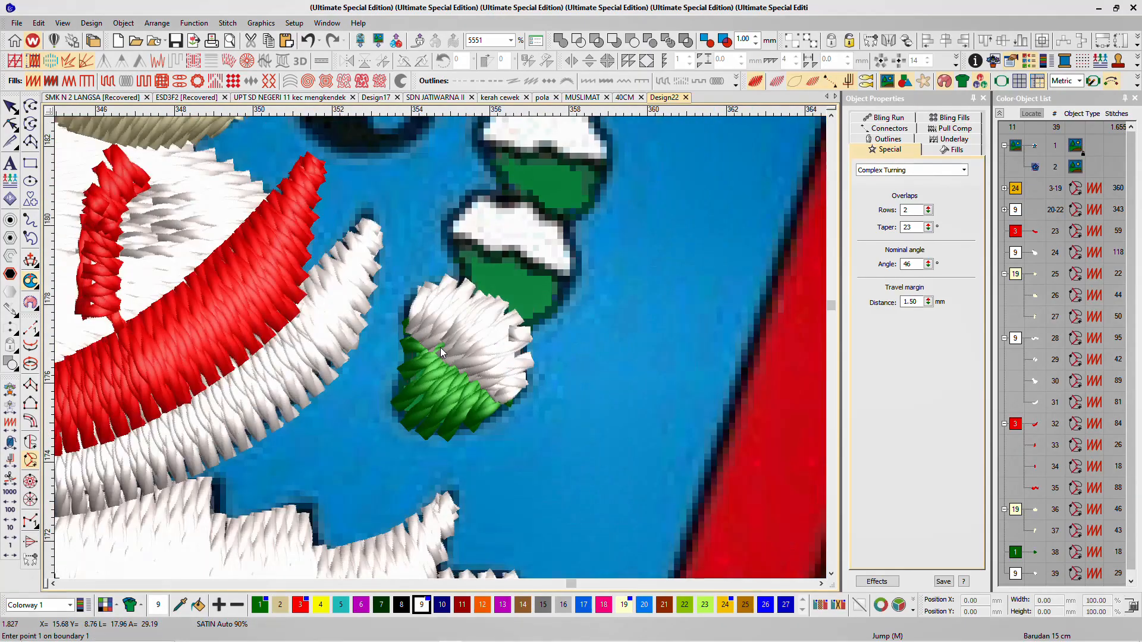
key("Escape")
Step: Copy the lowest boll's white and green objects onto the next boll up and resize the copy to about 3.01 × 3.65 mm
left_click(452, 339)
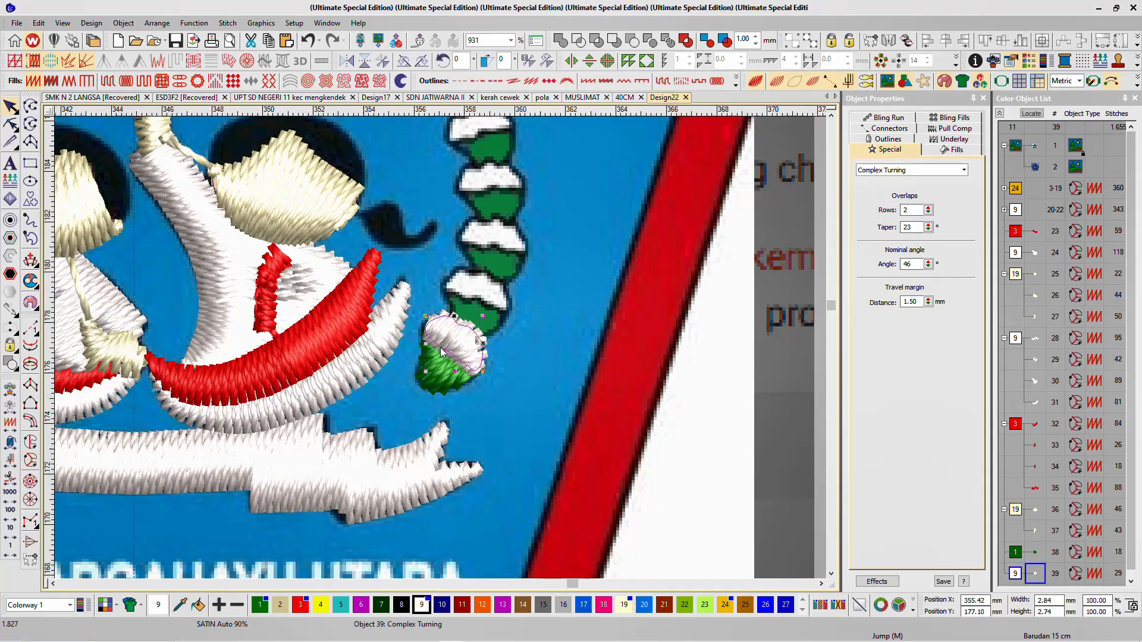
scroll(519, 345, "up", 3)
left_click(367, 396, "ctrl")
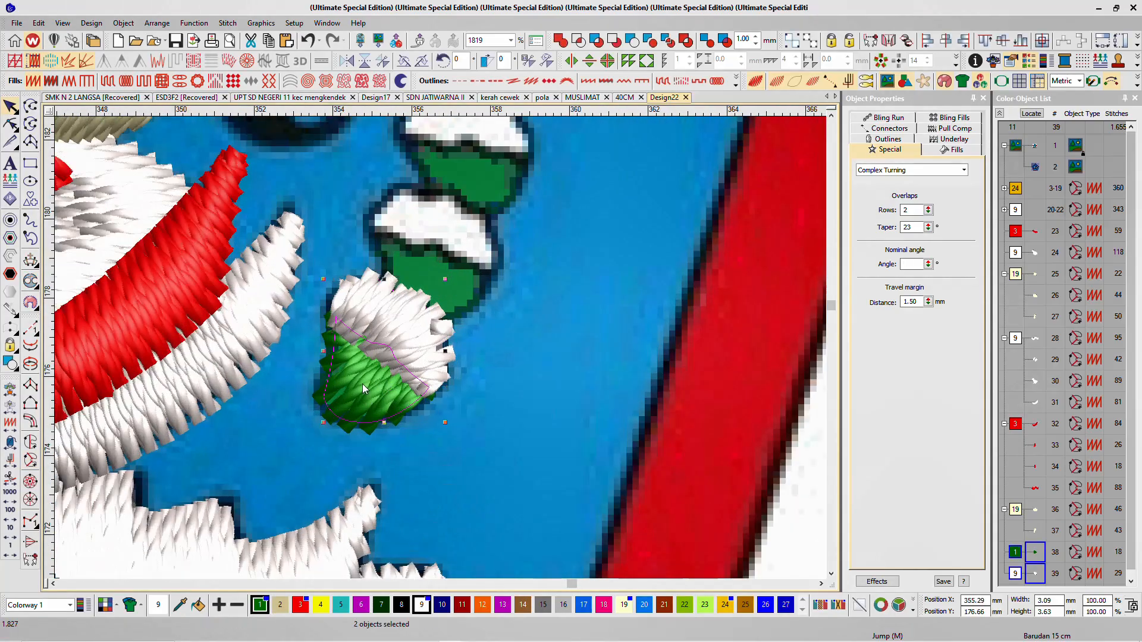
left_click_drag(398, 349, 445, 255)
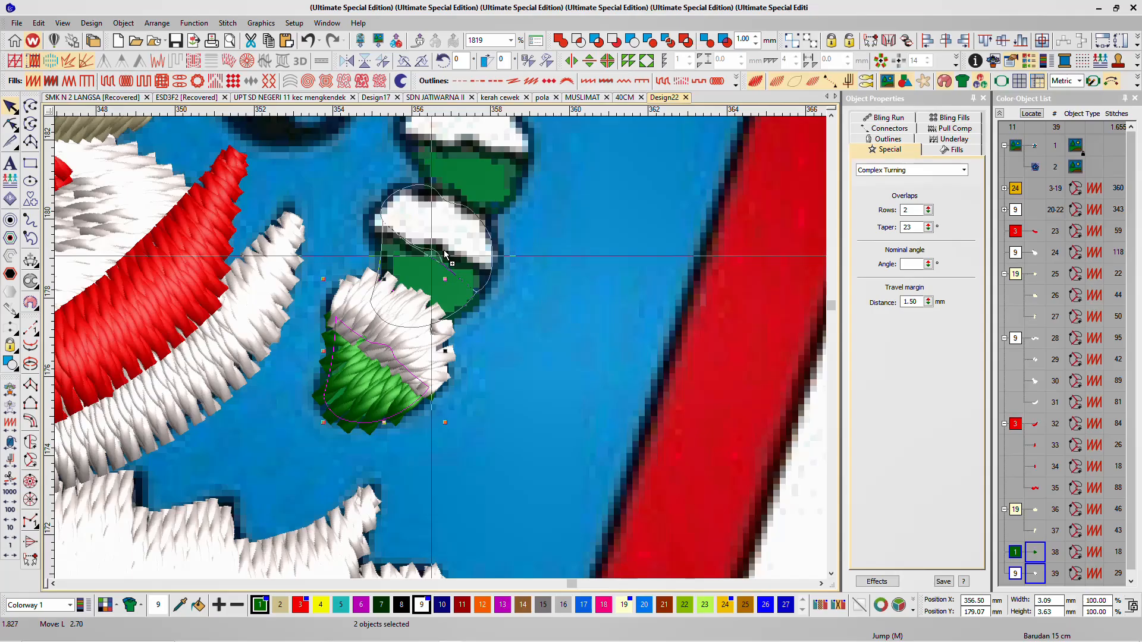
left_click_drag(445, 254, 448, 248)
scroll(440, 348, "up", 4)
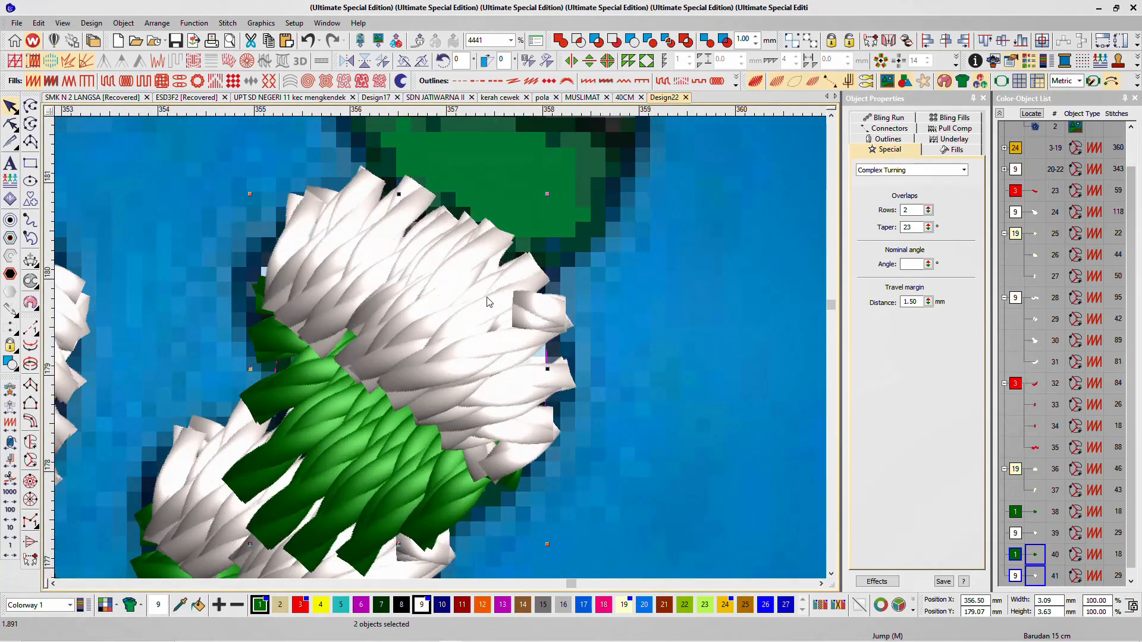
left_click_drag(547, 194, 534, 181)
scroll(439, 355, "down", 8)
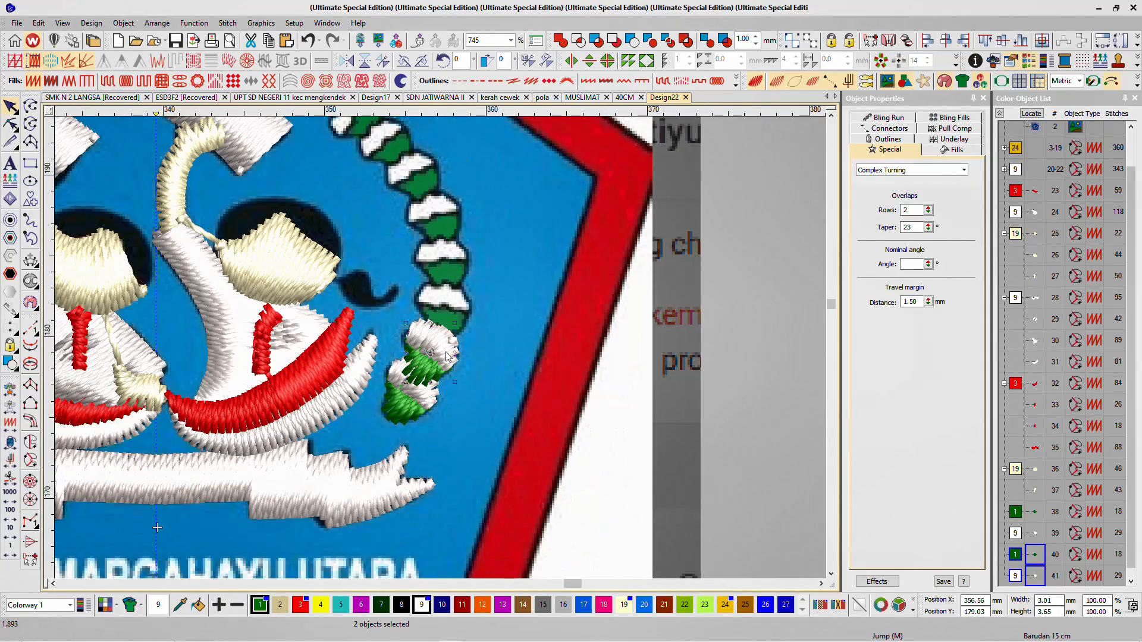
Step: Copy the white and green pair onto the third, fourth and fifth bolls from the wreath's bottom, fitting the copies to the artwork
mouse_move(446, 353)
left_mouse_down()
mouse_move(468, 312)
mouse_move(440, 283)
mouse_move(432, 349)
mouse_move(431, 249)
left_mouse_up()
scroll(464, 307, "up", 1)
scroll(446, 333, "up", 3)
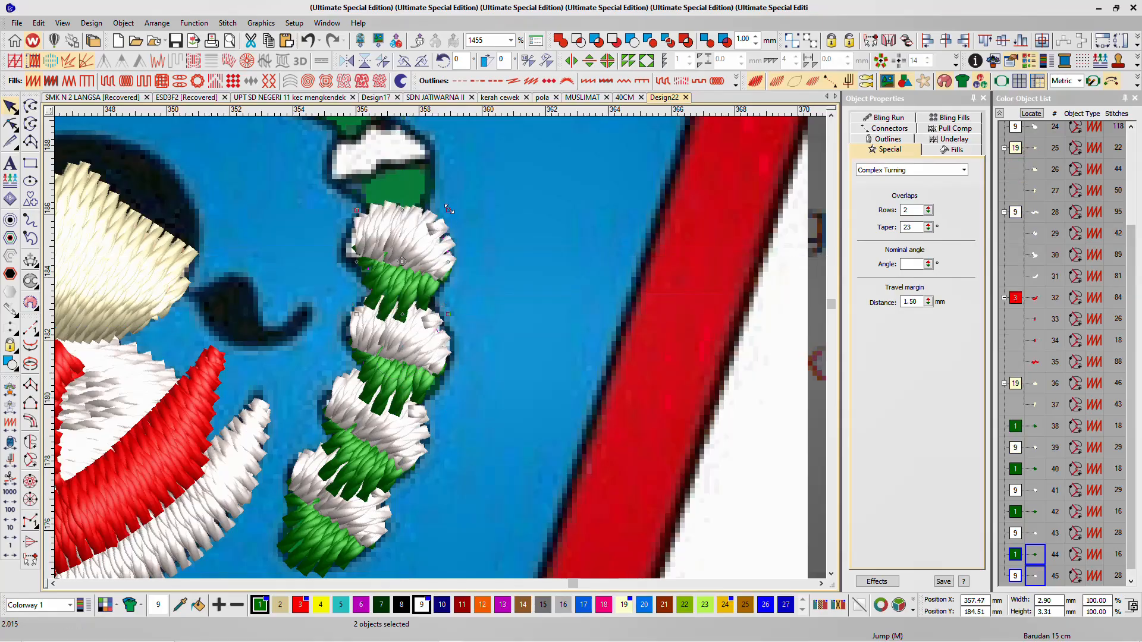
left_click_drag(448, 211, 390, 142)
scroll(389, 147, "up", 2)
scroll(441, 352, "up", 2)
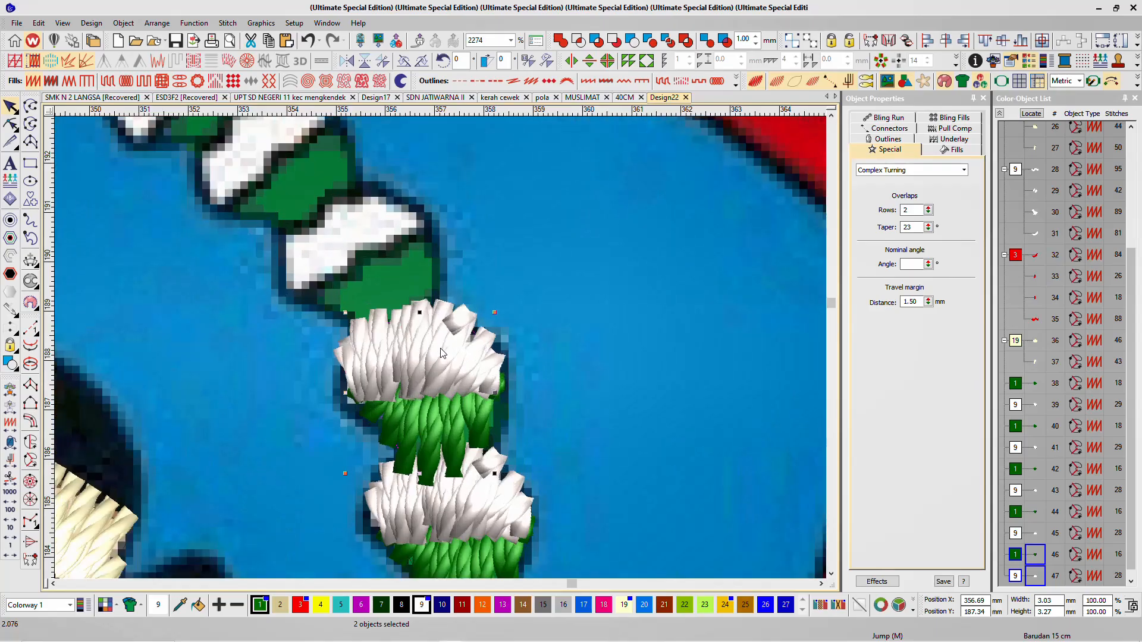
left_click_drag(495, 311, 477, 299)
Step: Copy the pair onto the sixth boll from the bottom, fit it to the artwork and scale it to about 2.86 × 2.87 mm
left_click_drag(461, 349, 408, 225)
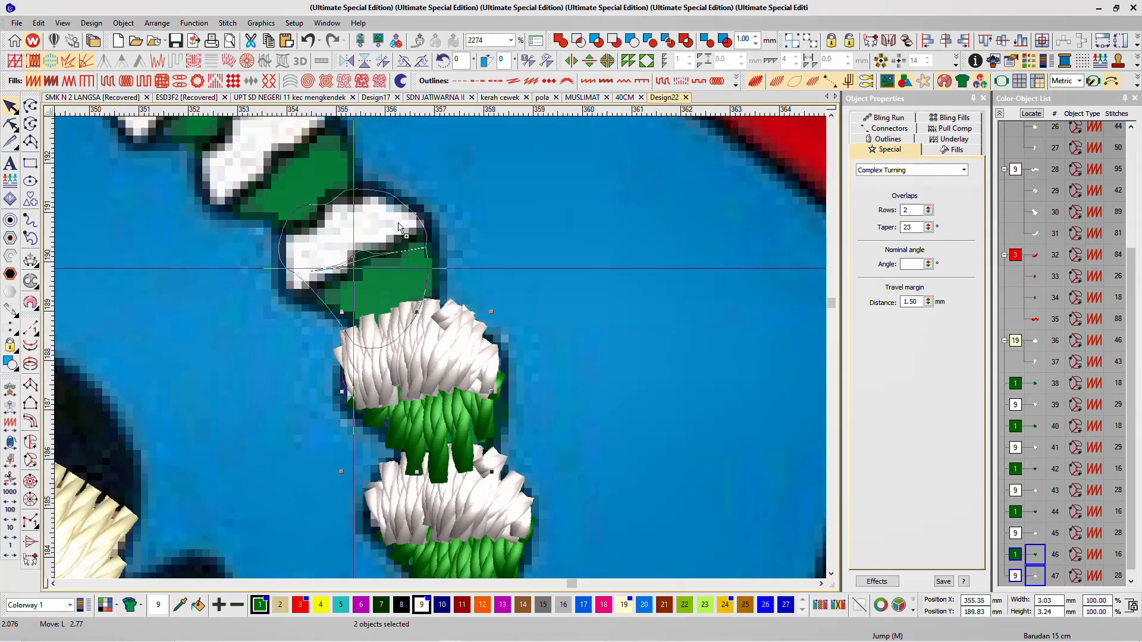
scroll(488, 290, "up", 2)
left_click_drag(487, 292, 447, 264)
scroll(441, 346, "down", 4)
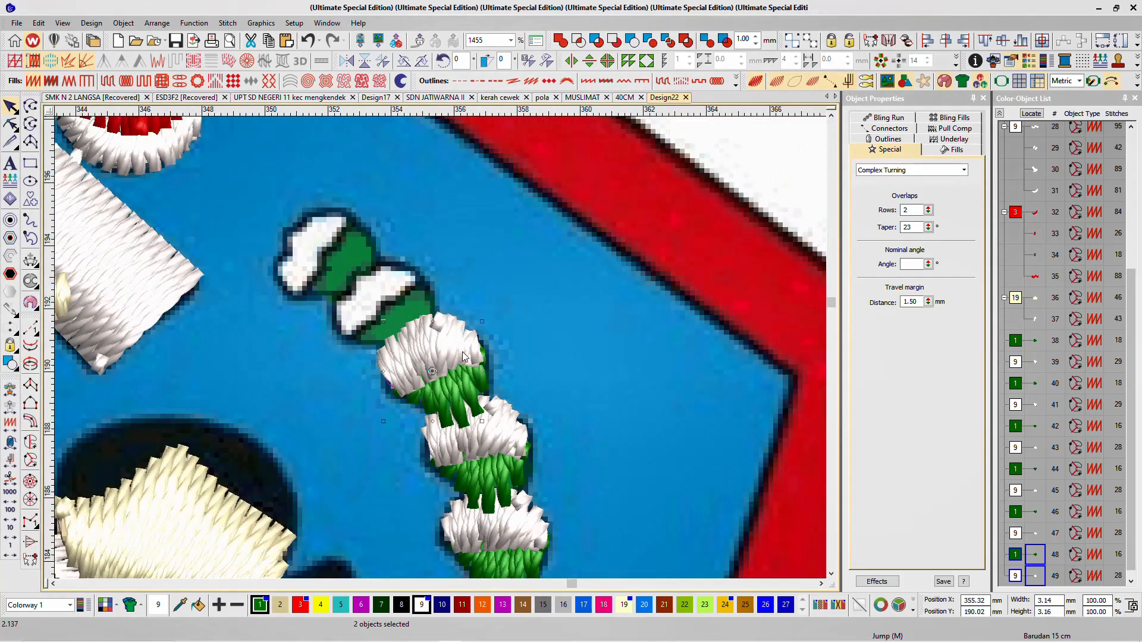
left_click(406, 356)
left_click_drag(382, 328, 390, 337)
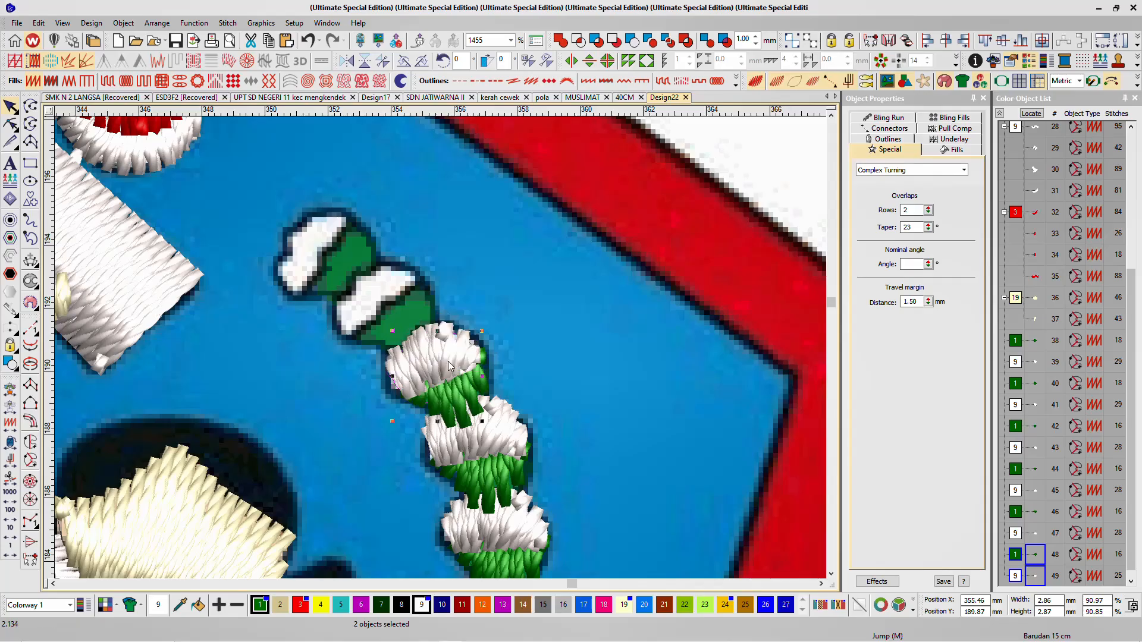
Step: Copy the reduced white and green pair onto the two topmost bolls of the cotton wreath
mouse_move(449, 366)
left_mouse_down()
mouse_move(396, 302)
mouse_move(427, 269)
mouse_move(354, 225)
mouse_move(340, 236)
left_mouse_up()
key("Escape")
scroll(466, 333, "down", 7)
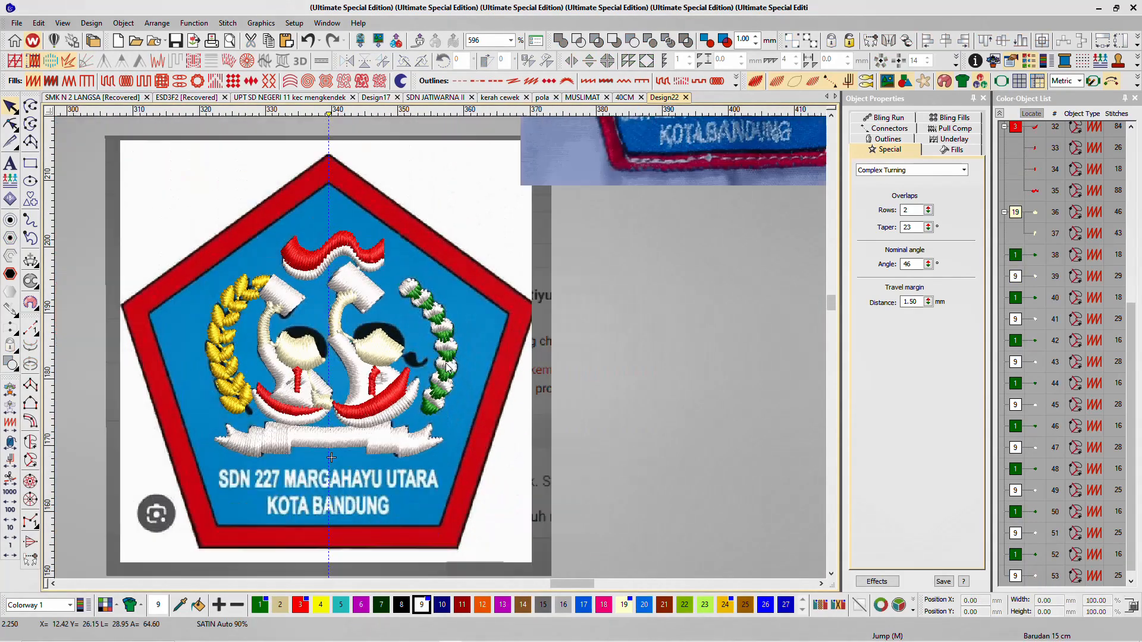
Step: Reshape the topmost boll's green base by deleting surplus stitch angles and turning the stitches to run across the wreath
scroll(439, 381, "up", 2)
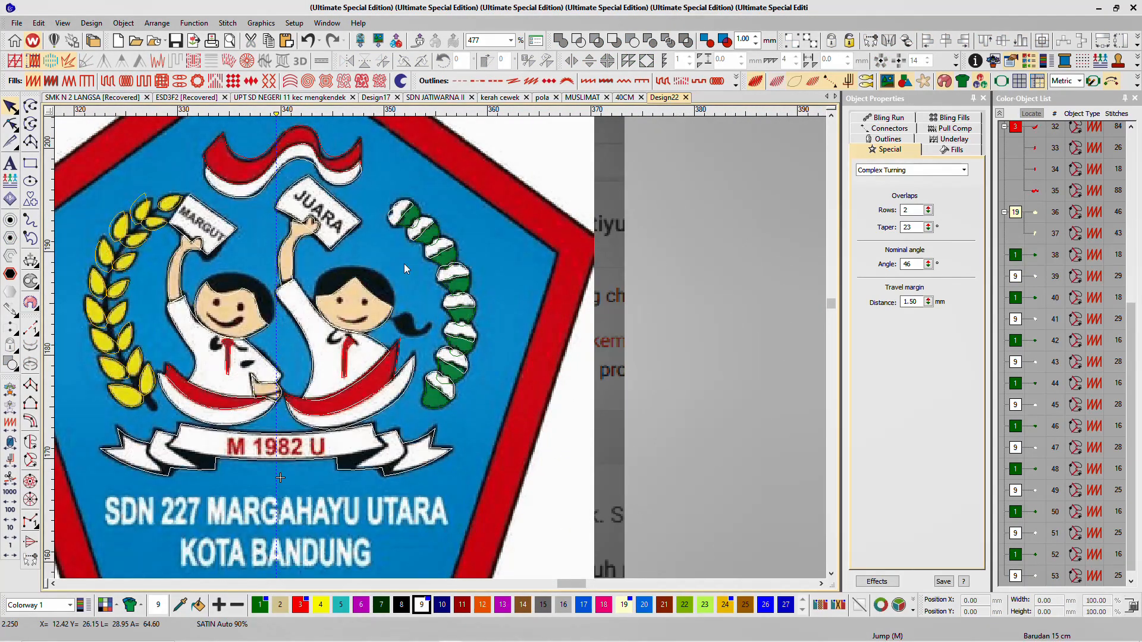
scroll(440, 351, "down", 4)
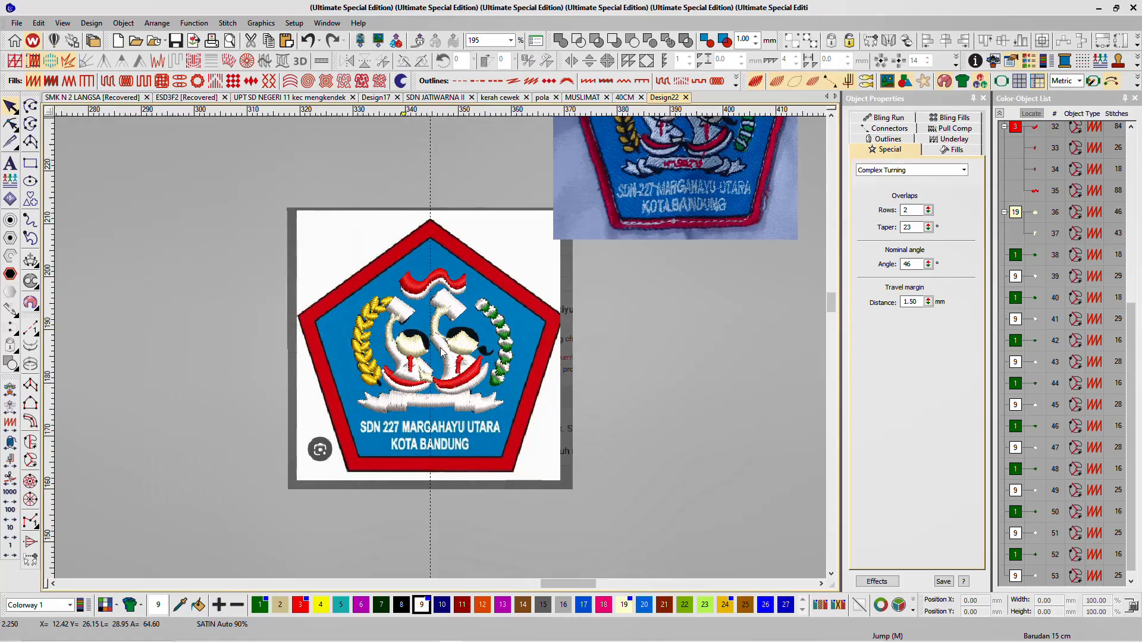
scroll(441, 351, "up", 9)
scroll(533, 247, "up", 3)
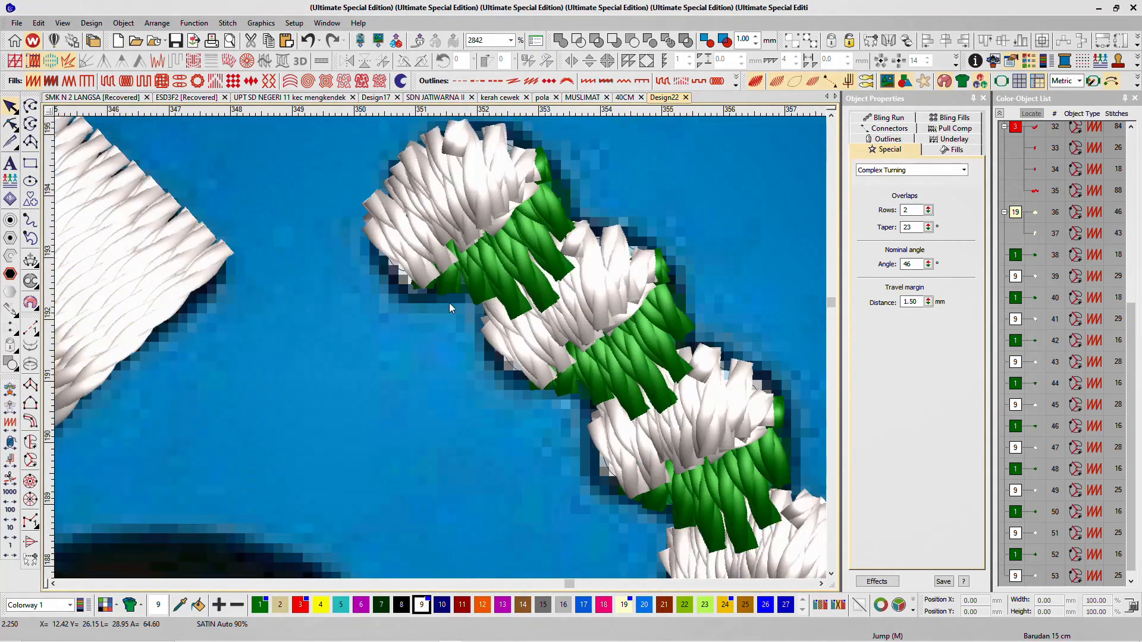
left_click(500, 259)
scroll(501, 258, "down", 3)
key("h")
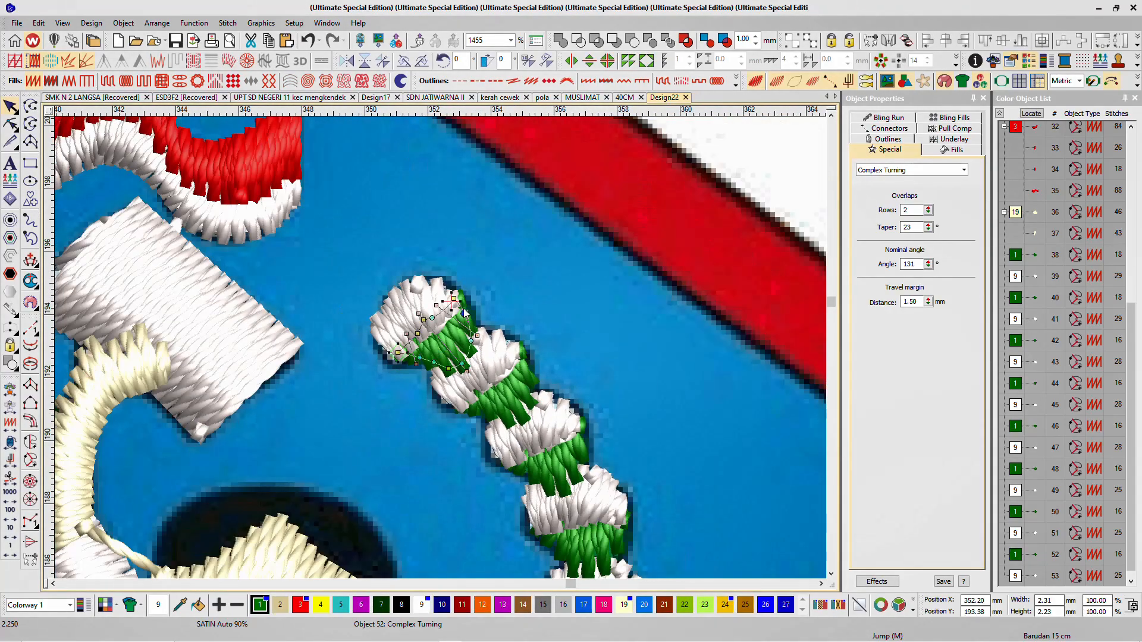
left_click(467, 371)
key("Delete")
left_click(407, 334)
left_click_drag(406, 334, 473, 307)
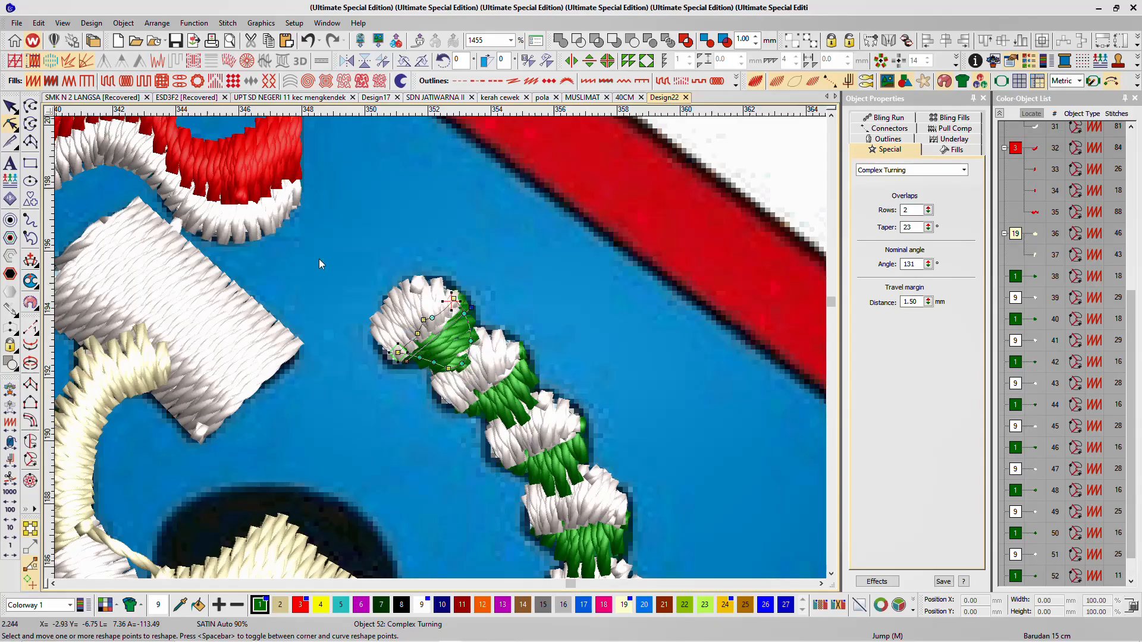
left_click(11, 107)
Step: Adjust the stitch angles of the second boll's green base from the top so its stitches run across the wreath
left_click(534, 383)
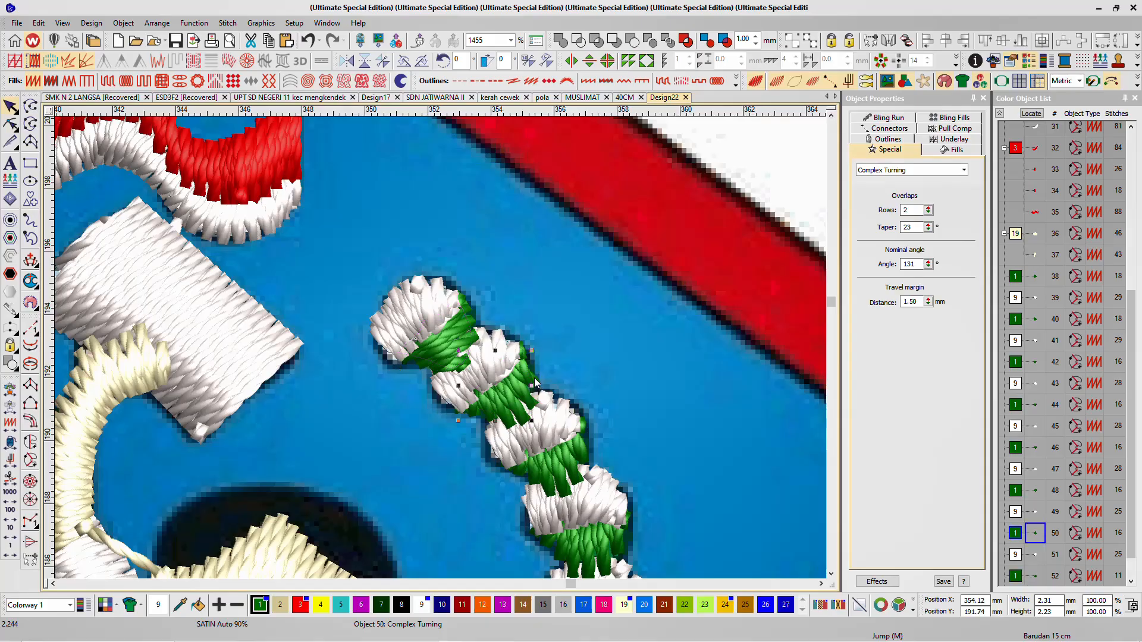
scroll(528, 393, "up", 2)
key("h")
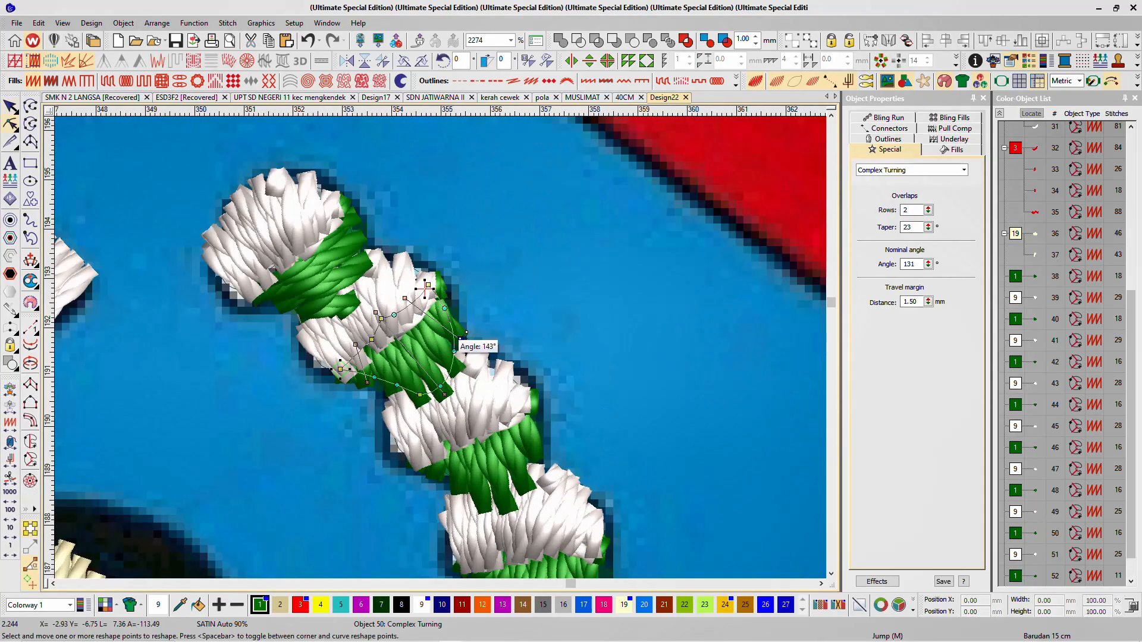
left_click_drag(466, 332, 466, 334)
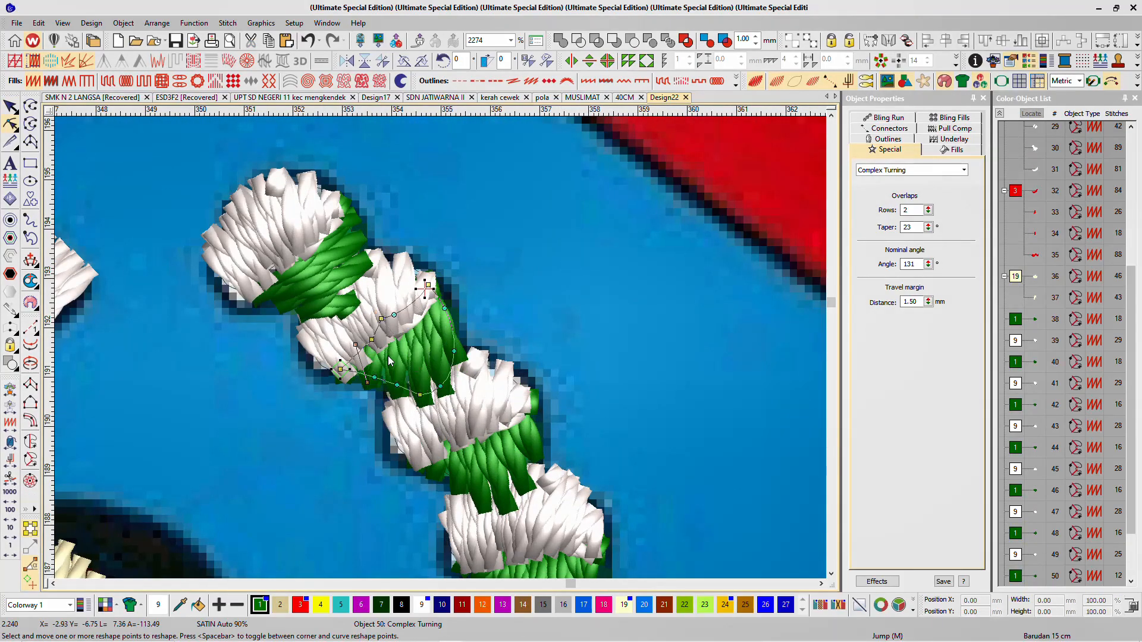
left_click_drag(356, 345, 458, 317)
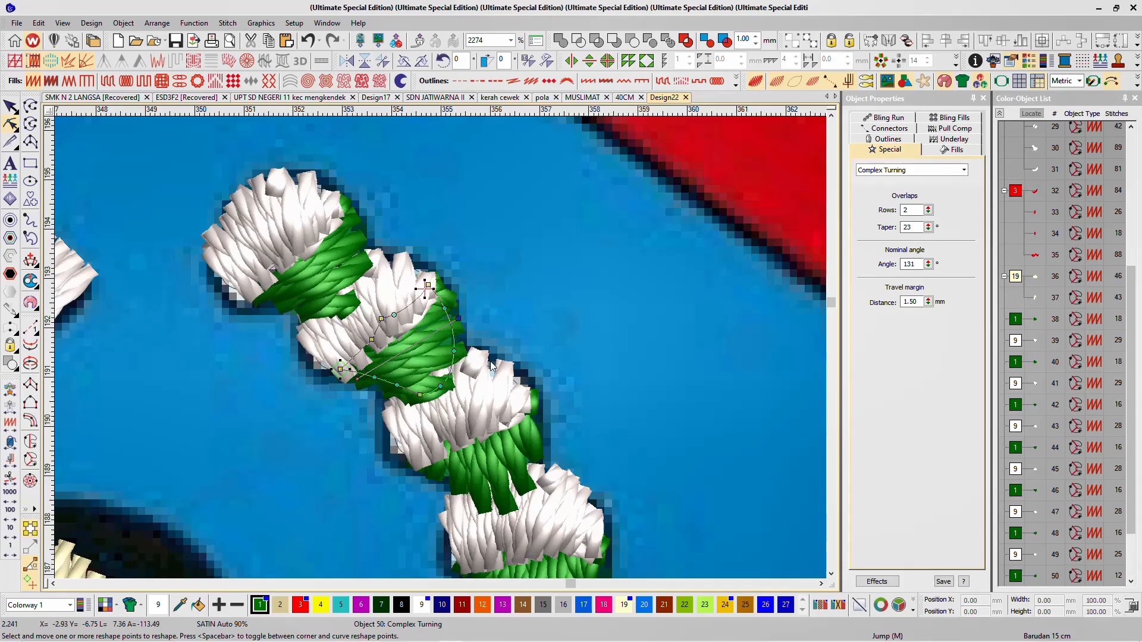
Step: Delete the surplus stitch angles in the third boll's green base from the top and turn its stitches across the wreath
scroll(538, 424, "down", 3)
scroll(604, 352, "up", 3)
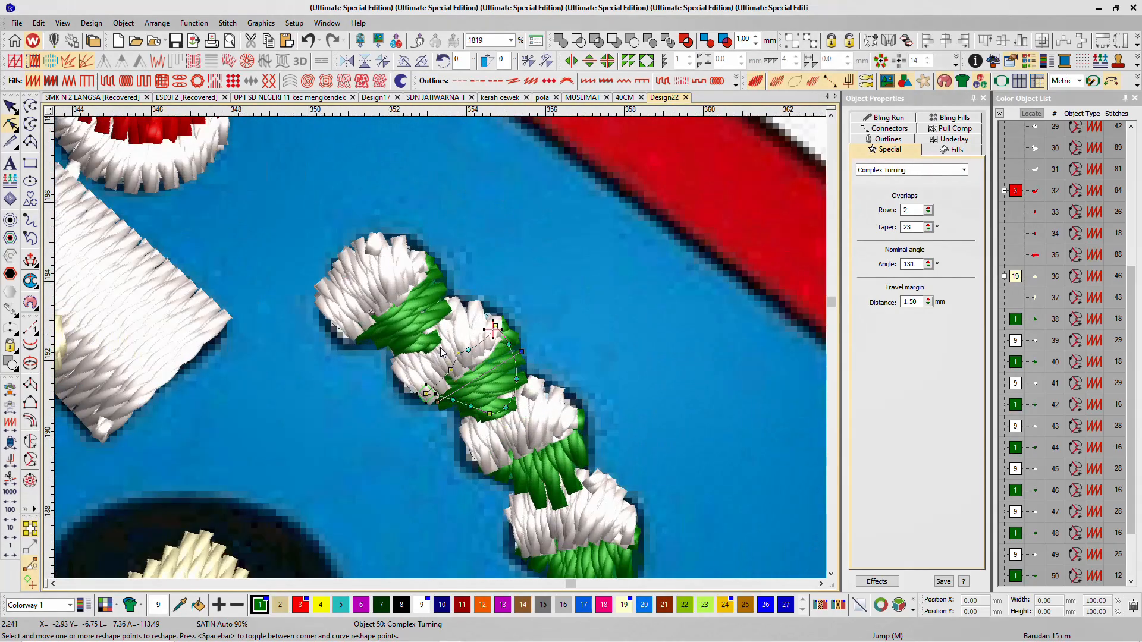
left_click(584, 453)
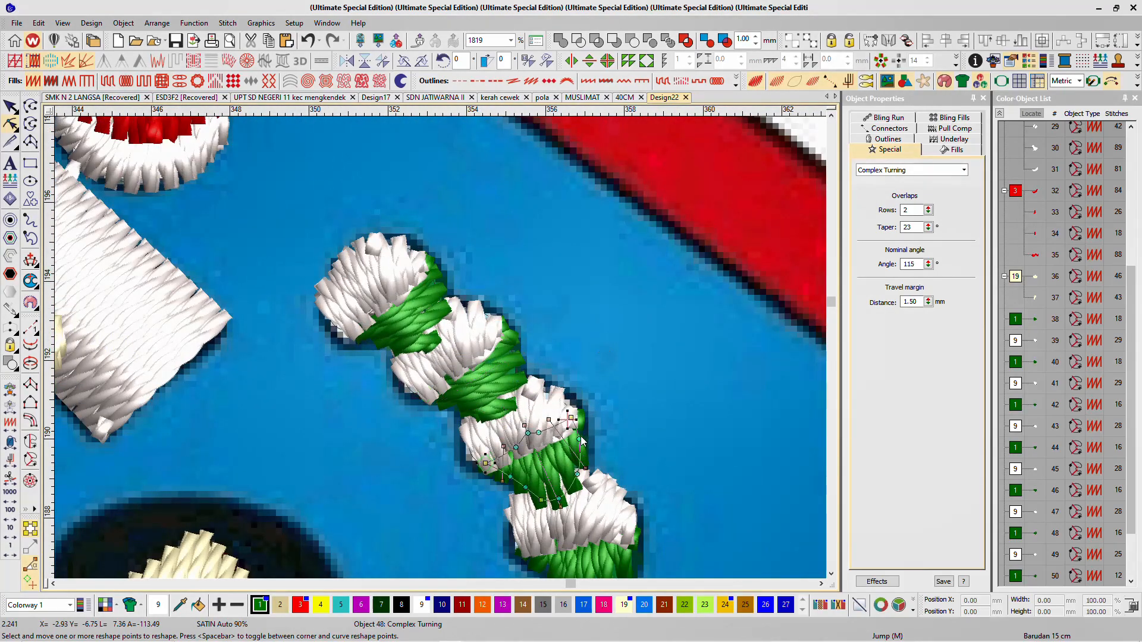
key("Delete")
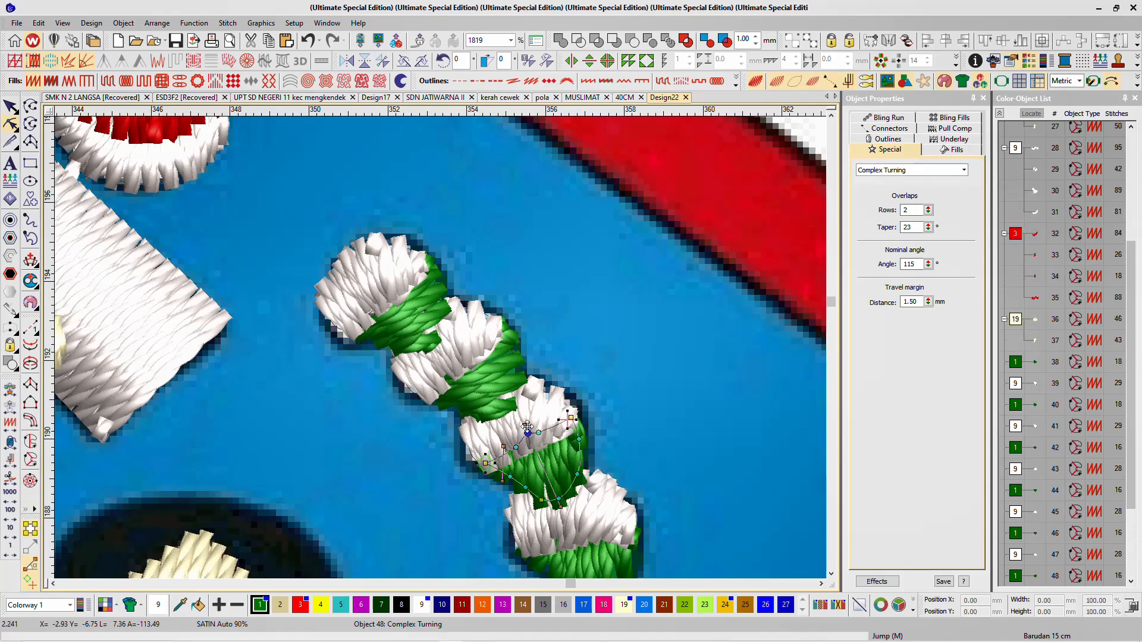
left_click(525, 426)
key("Delete")
left_click_drag(504, 446, 587, 436)
Step: Open the green base of the fourth boll from the top for stitch angle editing
left_click(630, 558)
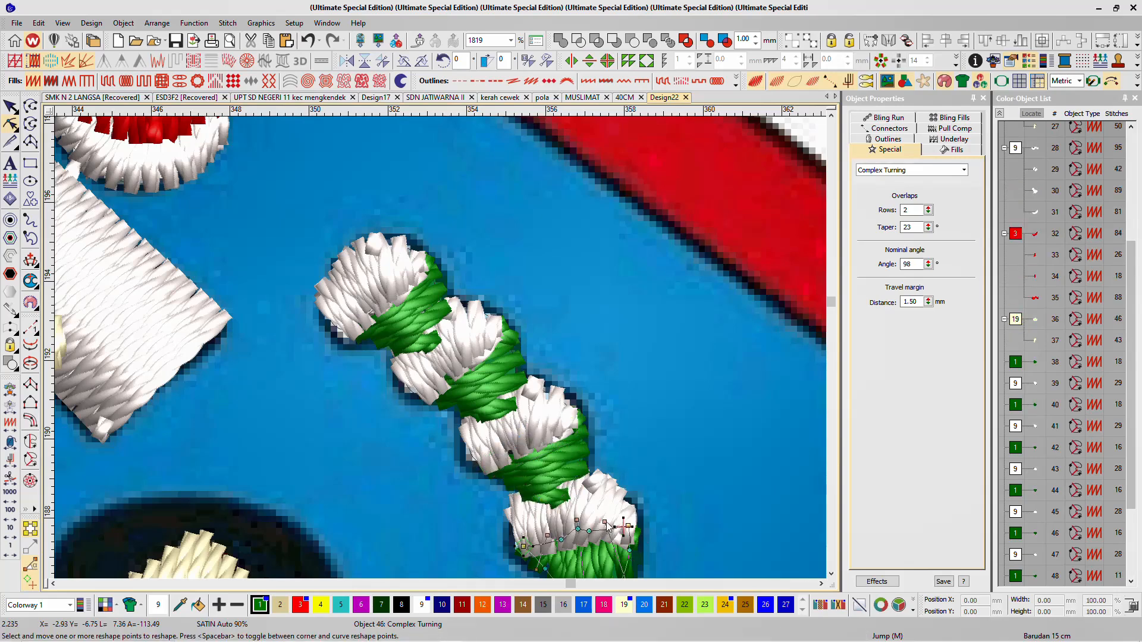
Step: Delete the extra stitch angle from the fourth green wreath segment from the top (object 46) and run its remaining stitch angle crosswise
left_click(577, 521)
key("Delete")
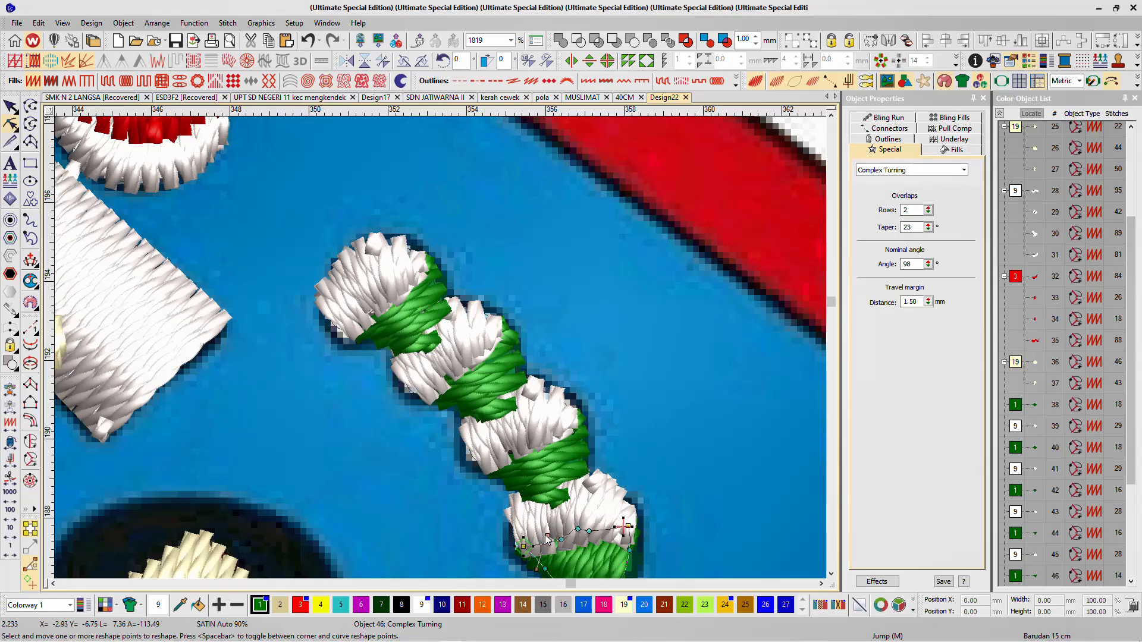
left_click_drag(548, 536, 653, 532)
Step: Delete the extra stitch angle from the fifth green wreath segment (object 44) and set its remaining angle line horizontally across the shape
scroll(653, 532, "down", 2)
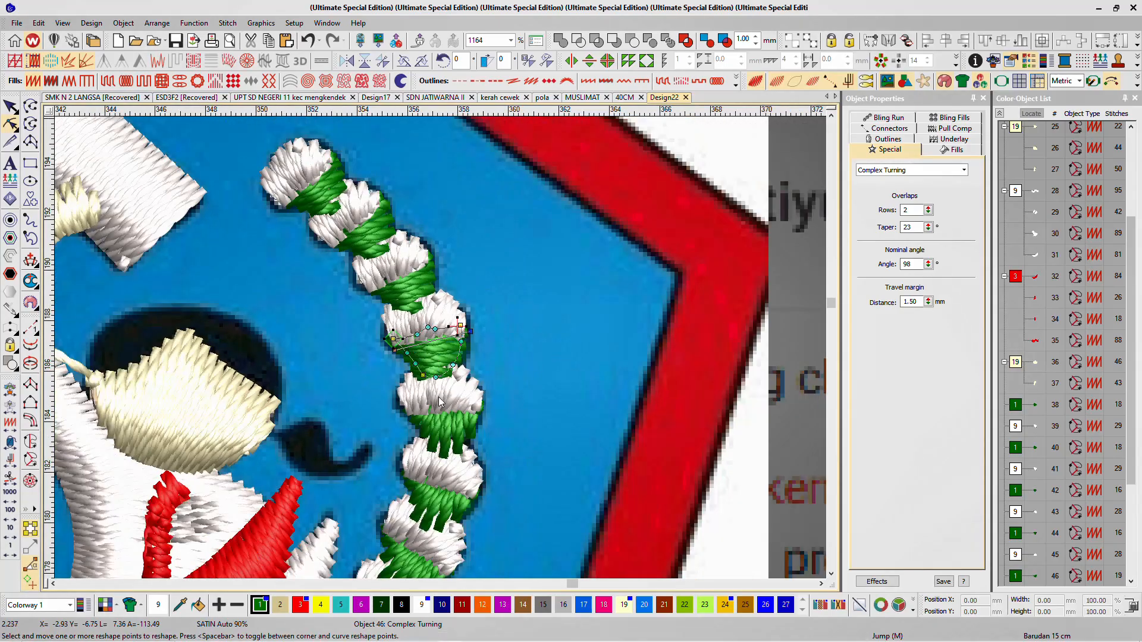
scroll(442, 399, "up", 2)
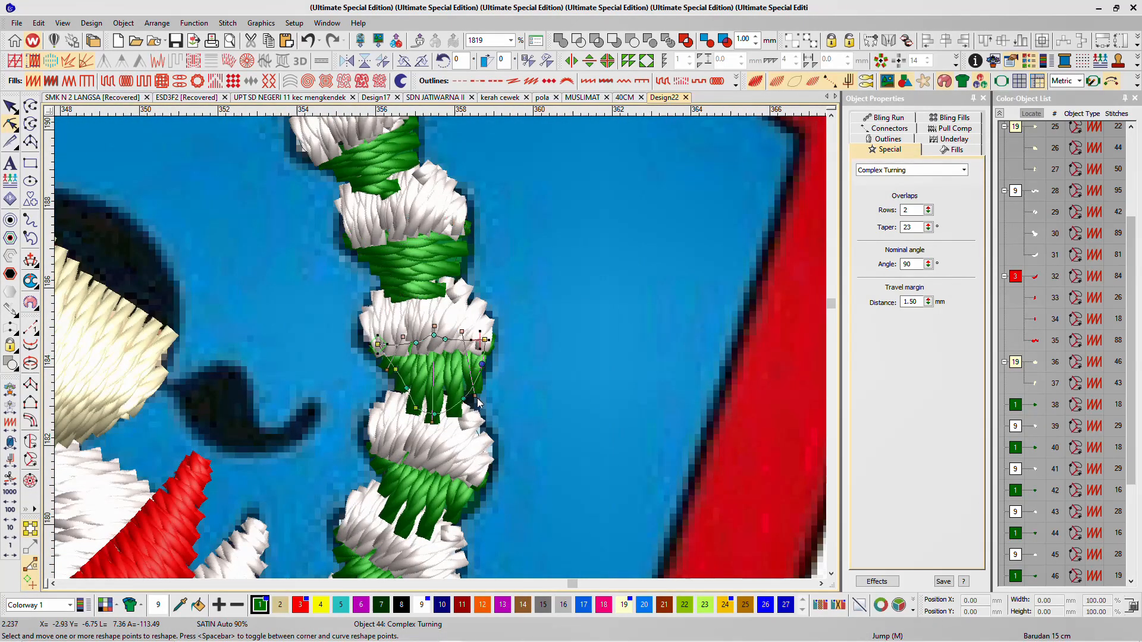
left_click(476, 386)
key("Delete")
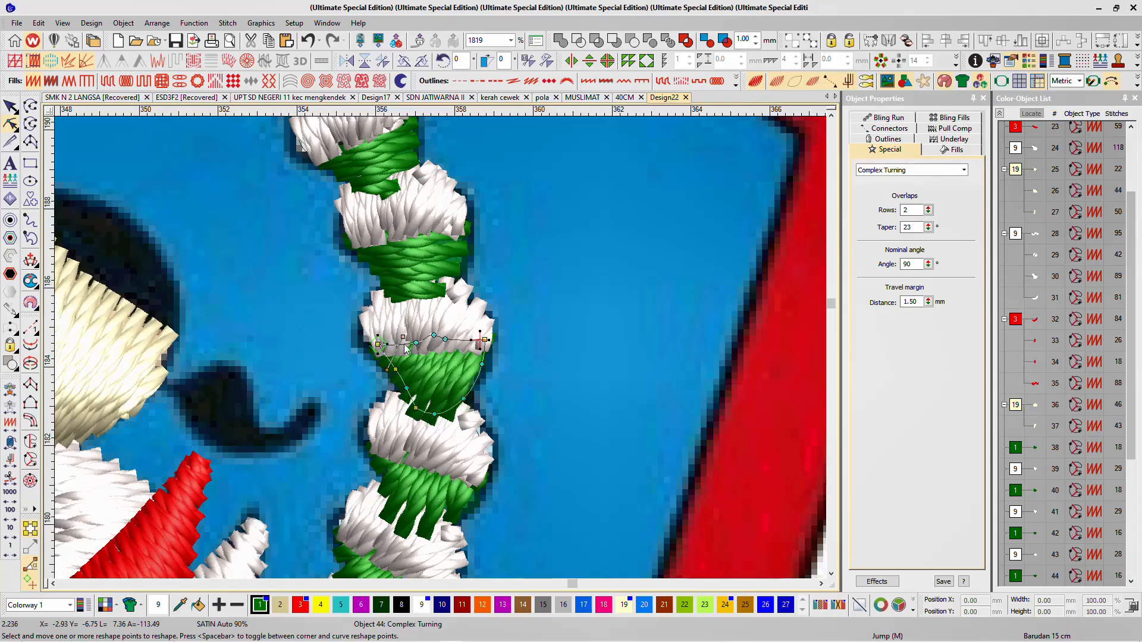
left_click_drag(403, 337, 491, 365)
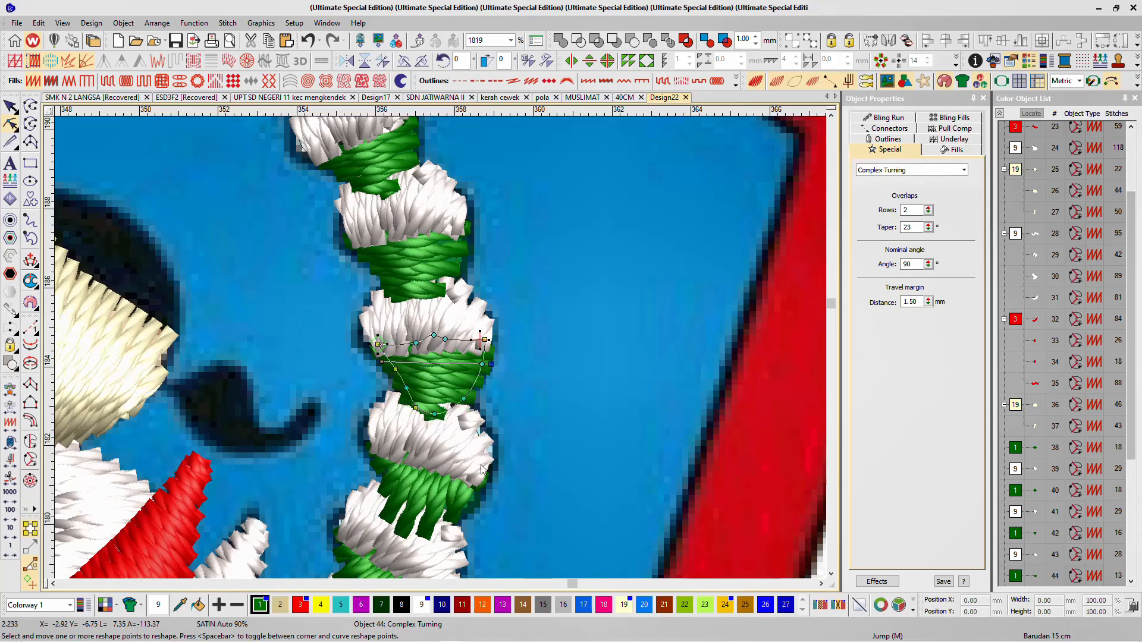
Step: Delete the extra stitch angle from the sixth green wreath segment (object 42) and slant its remaining angle line across the shape
left_click(473, 503)
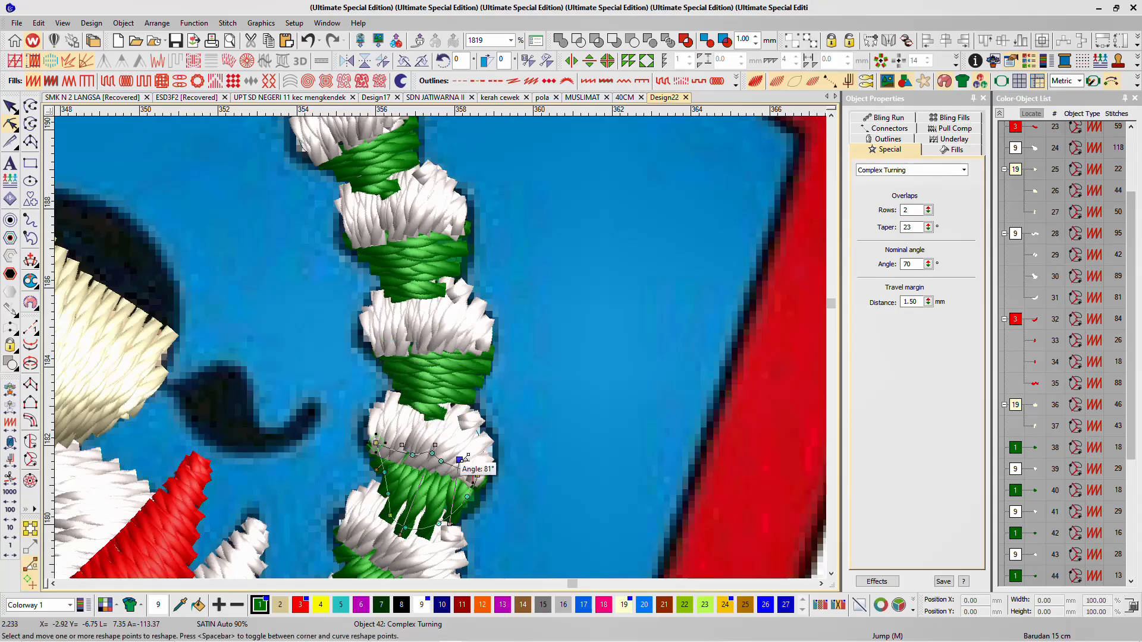
left_click(435, 445)
key("Delete")
left_click(411, 454)
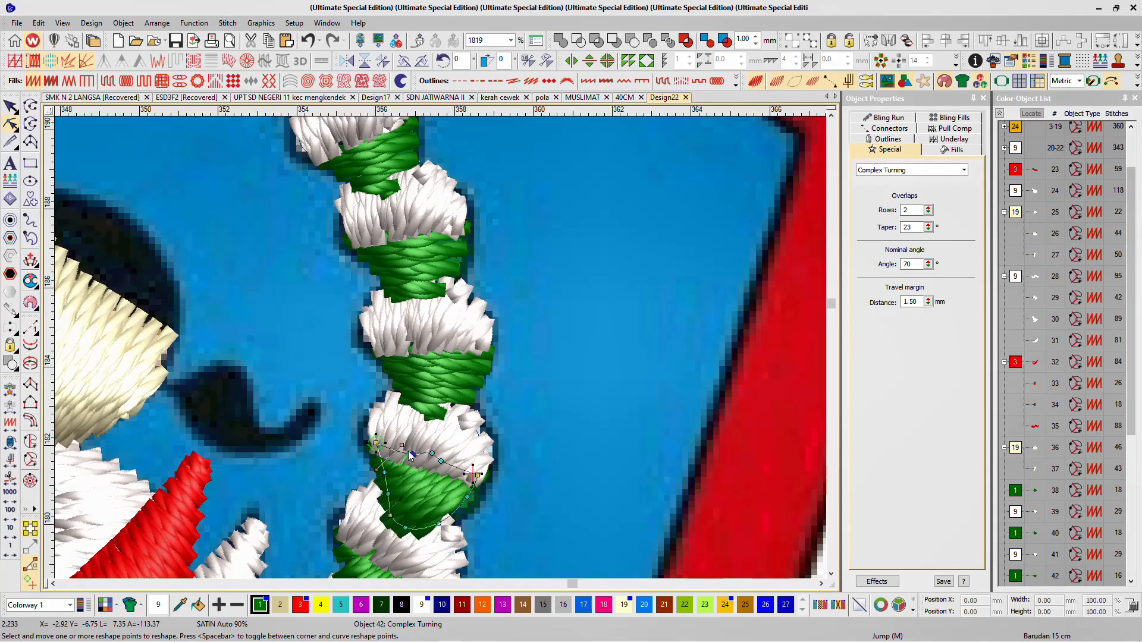
left_click_drag(402, 446, 491, 496)
Step: Delete the extra stitch angle from the seventh green wreath segment (object 40) and realign its remaining angle across the shape
scroll(433, 356, "down", 4)
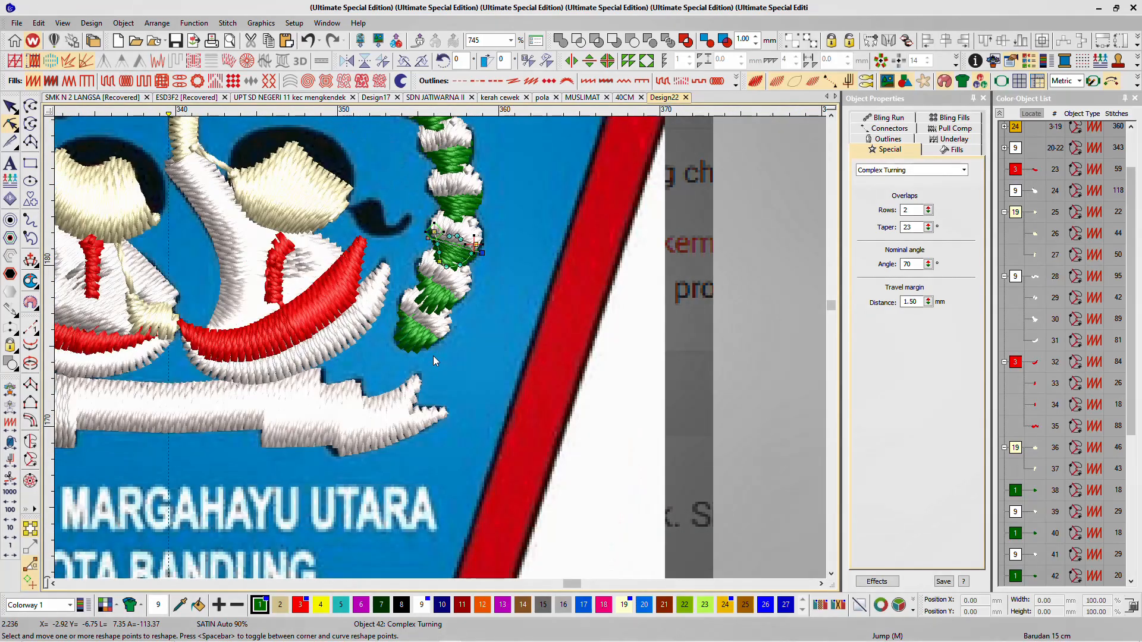
scroll(455, 305, "up", 2)
scroll(455, 308, "up", 3)
left_click(495, 278)
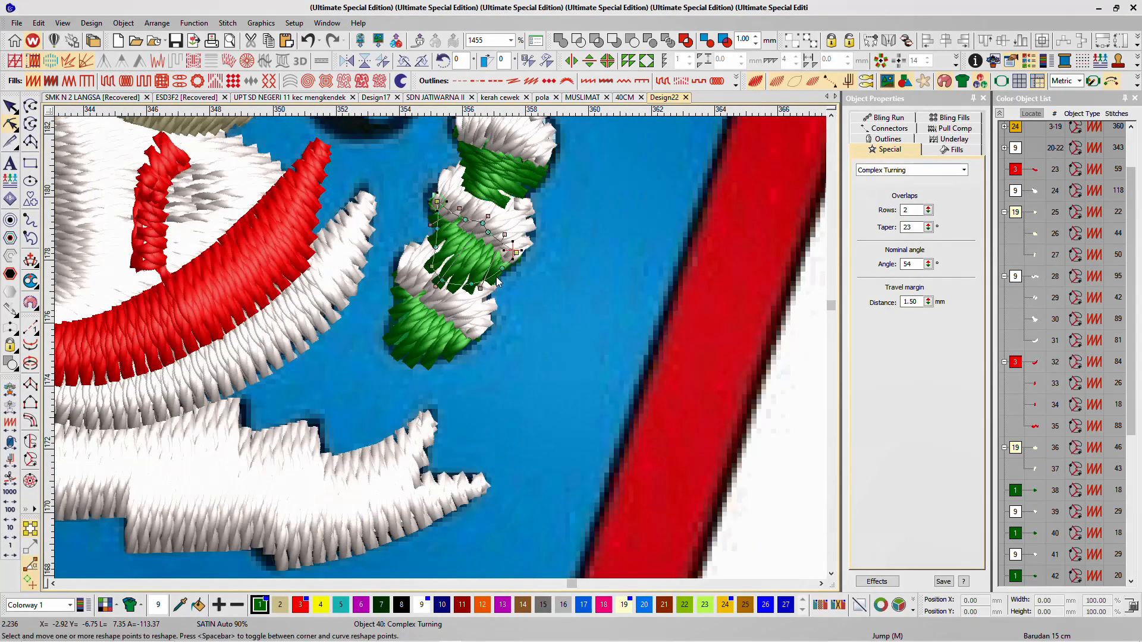
key("Delete")
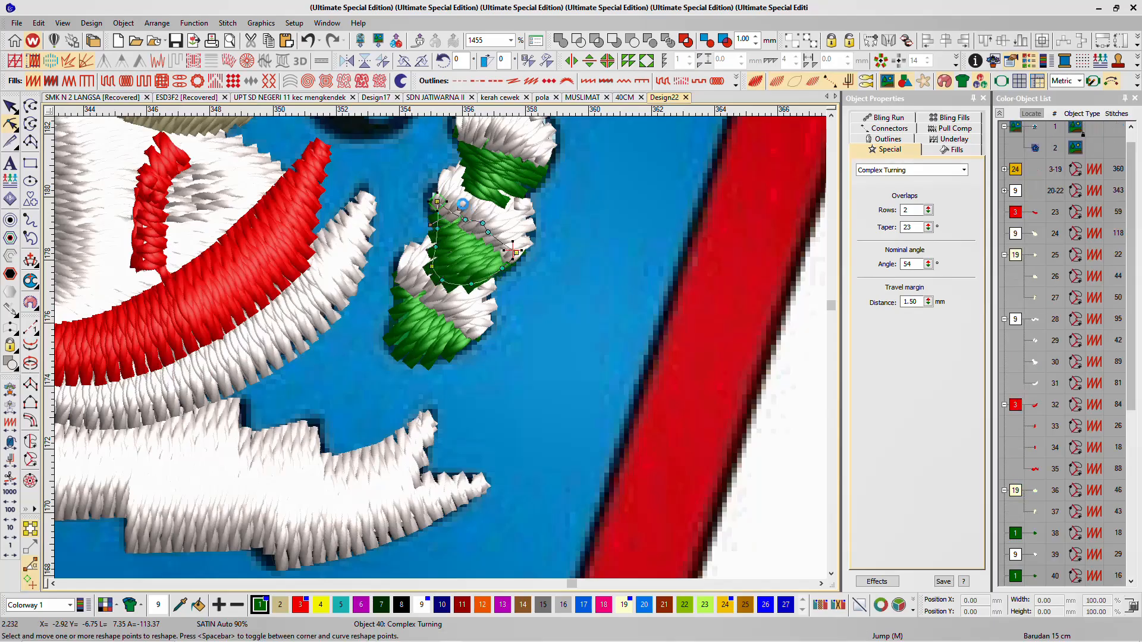
Step: Delete the extra stitch angle from the lowest green wreath segment (object 38), slant its remaining angle line crosswise, and deselect the segment
left_click(459, 350)
left_click(466, 312)
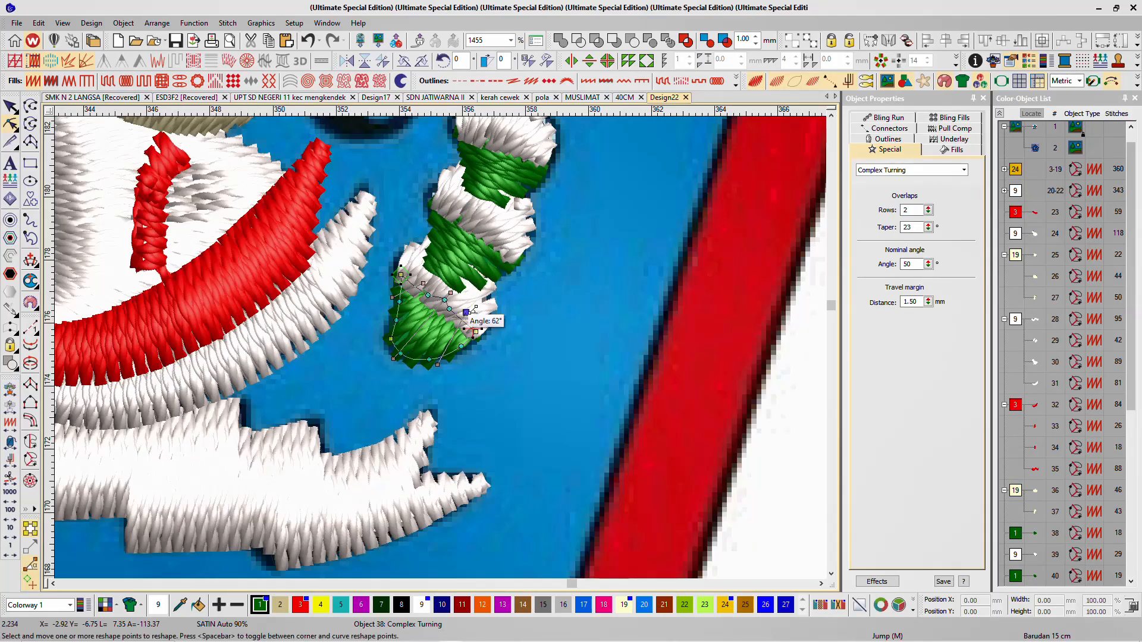
key("Delete")
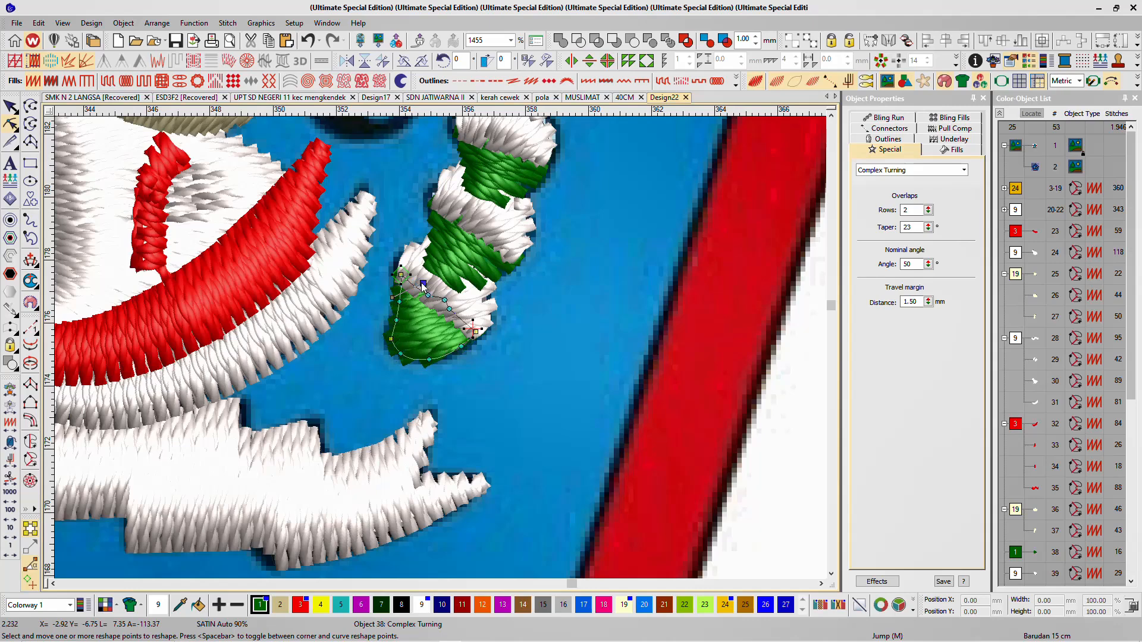
left_click_drag(428, 295, 491, 374)
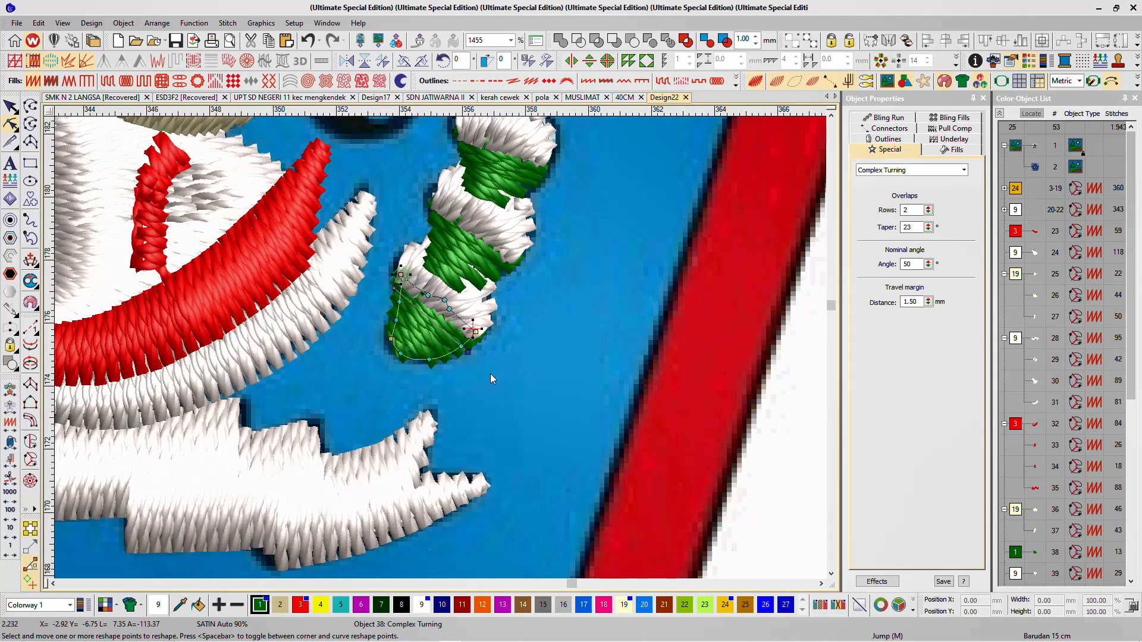
left_click(17, 102)
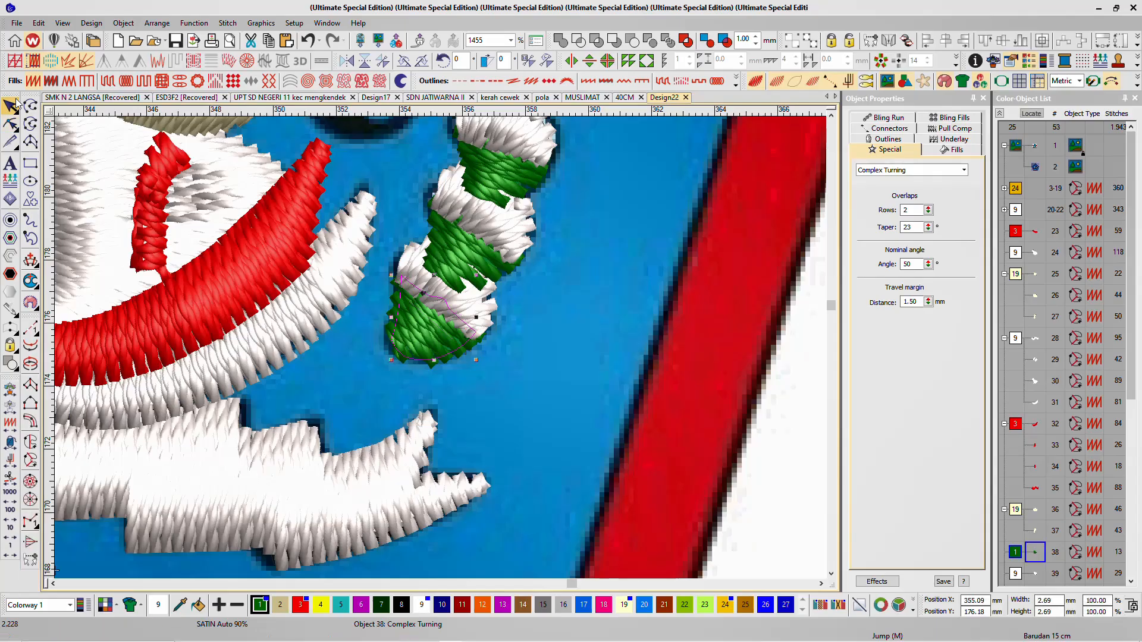
left_click(687, 287)
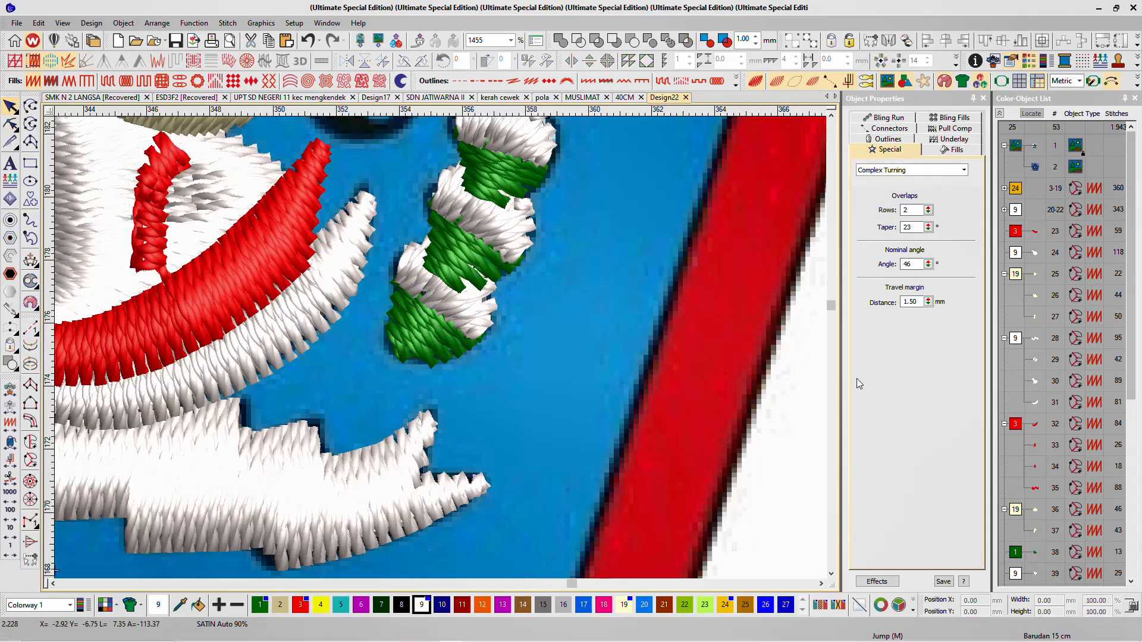
Step: Inspect the green and white wreath against the rest of the emblem and check its objects 38 to 53 in the stitch sequence
scroll(502, 334, "down", 3)
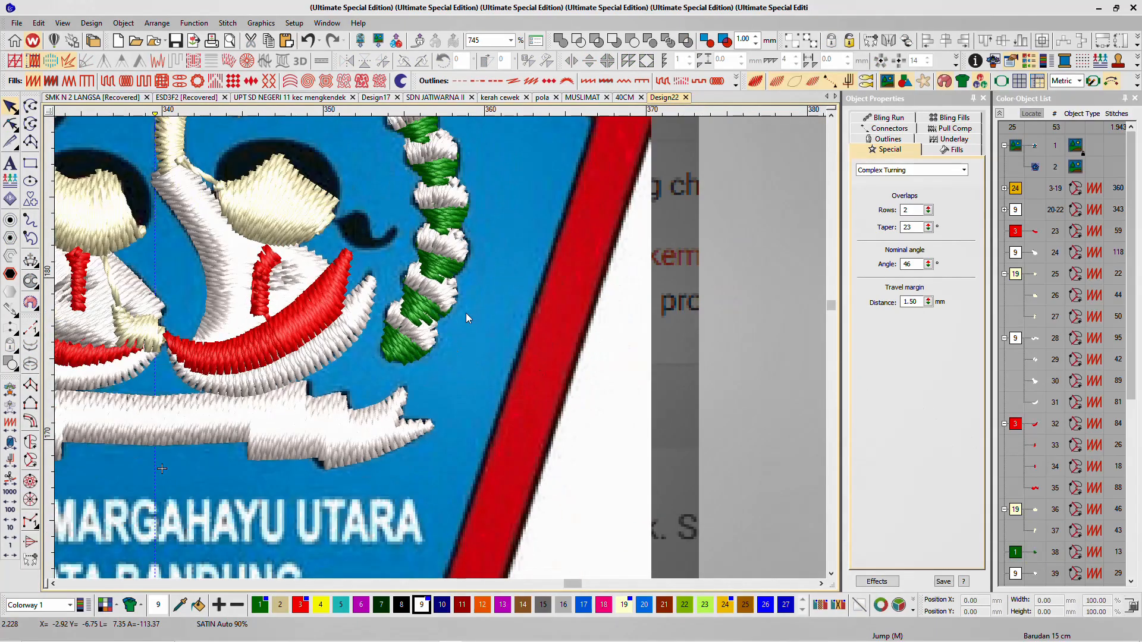
scroll(465, 313, "down", 3)
scroll(454, 357, "up", 5)
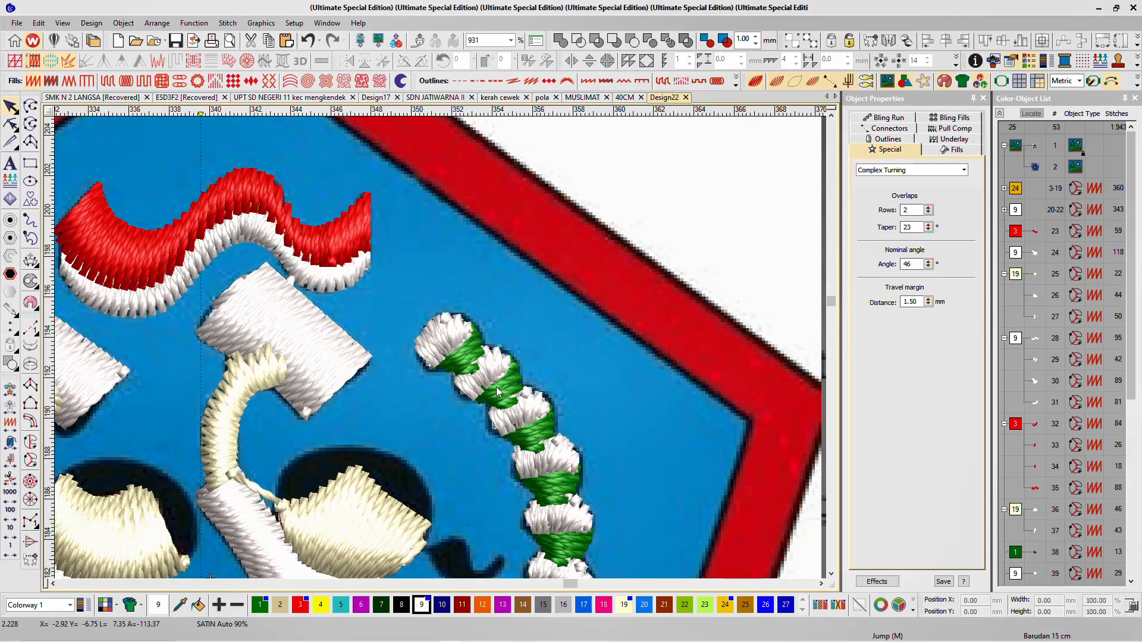
scroll(547, 527, "down", 3)
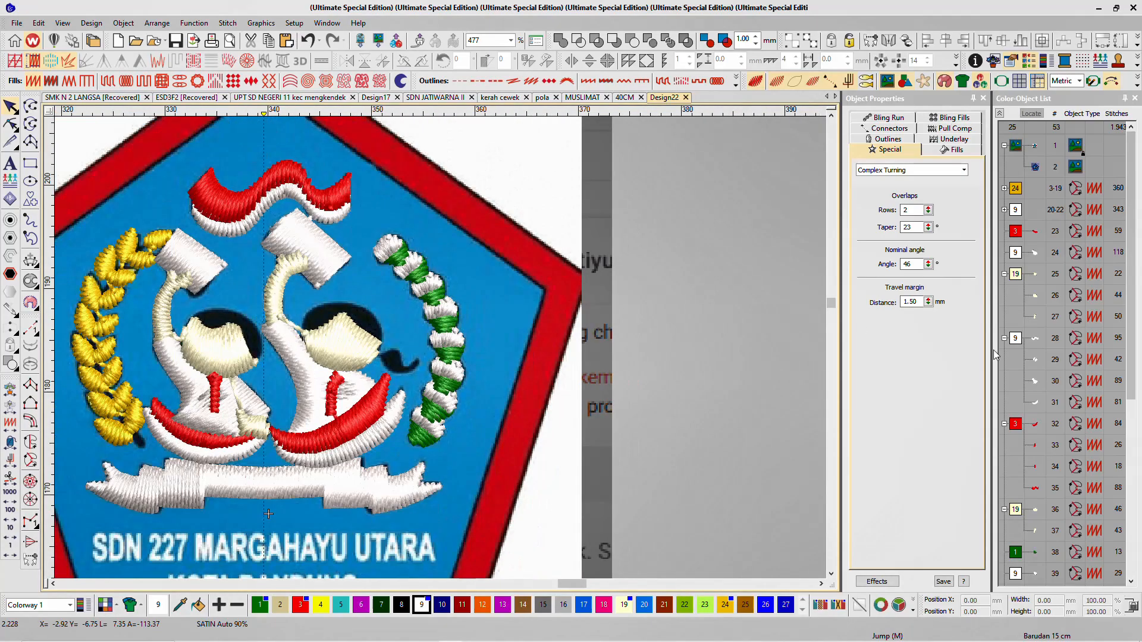
scroll(1045, 268, "down", 5)
left_click(1018, 246)
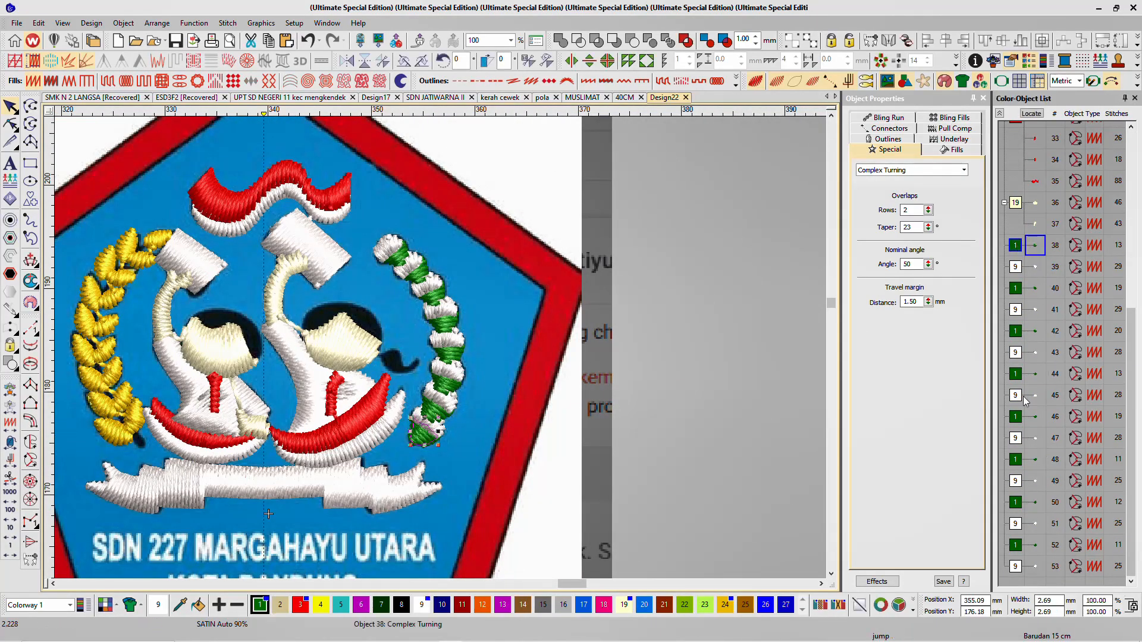
left_click(1017, 565, "shift")
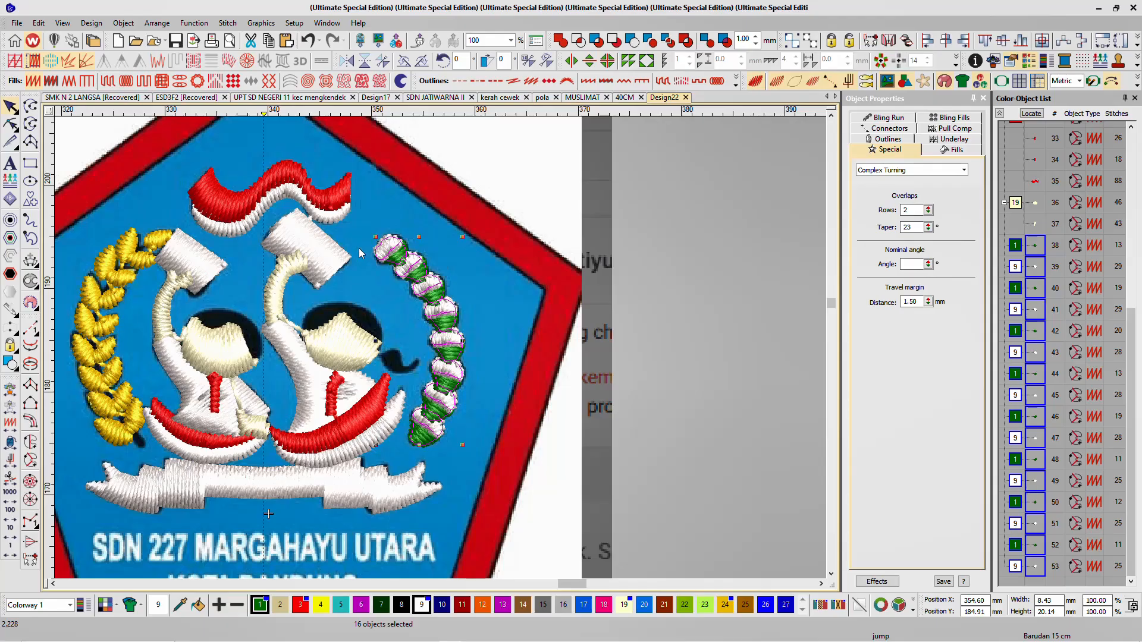
left_click(707, 281)
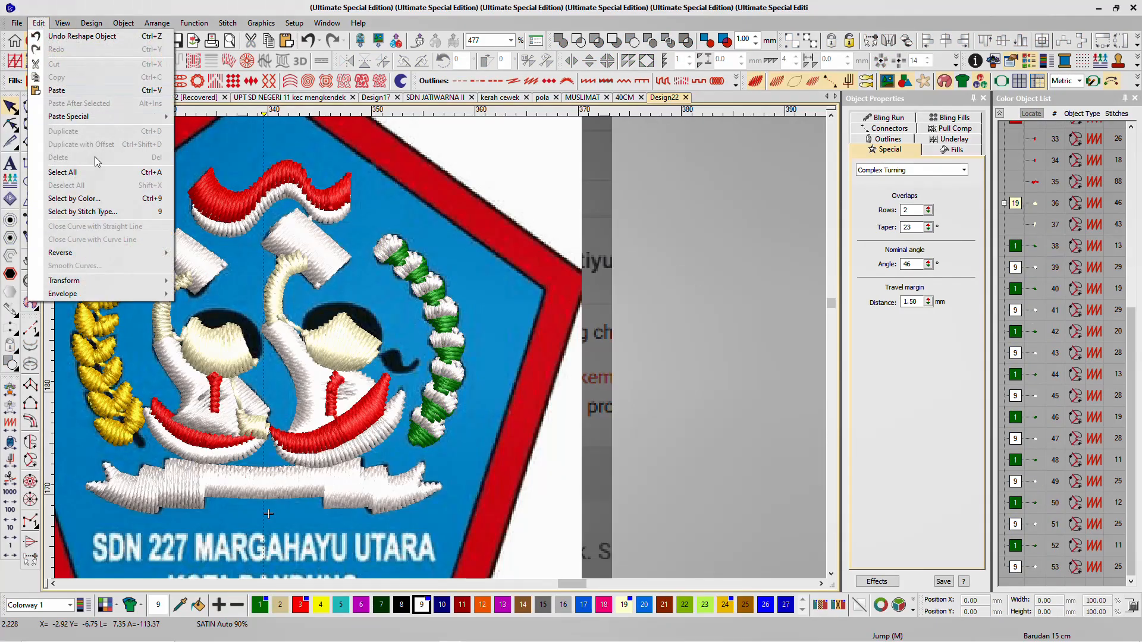
left_click(106, 201)
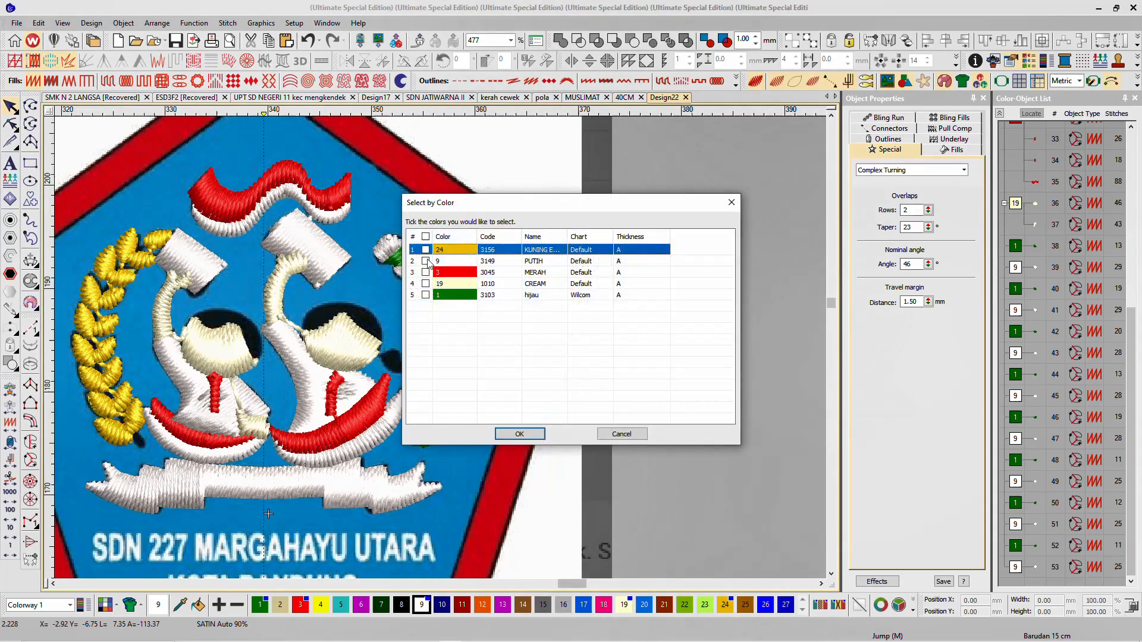
left_click(425, 261)
left_click(426, 295)
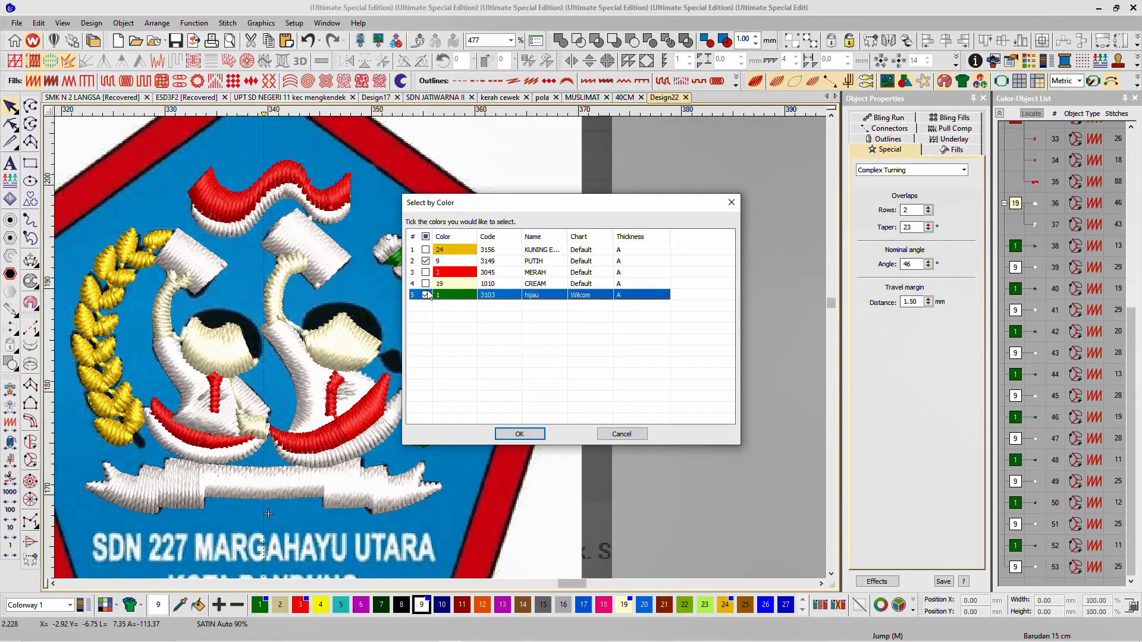
left_click(519, 434)
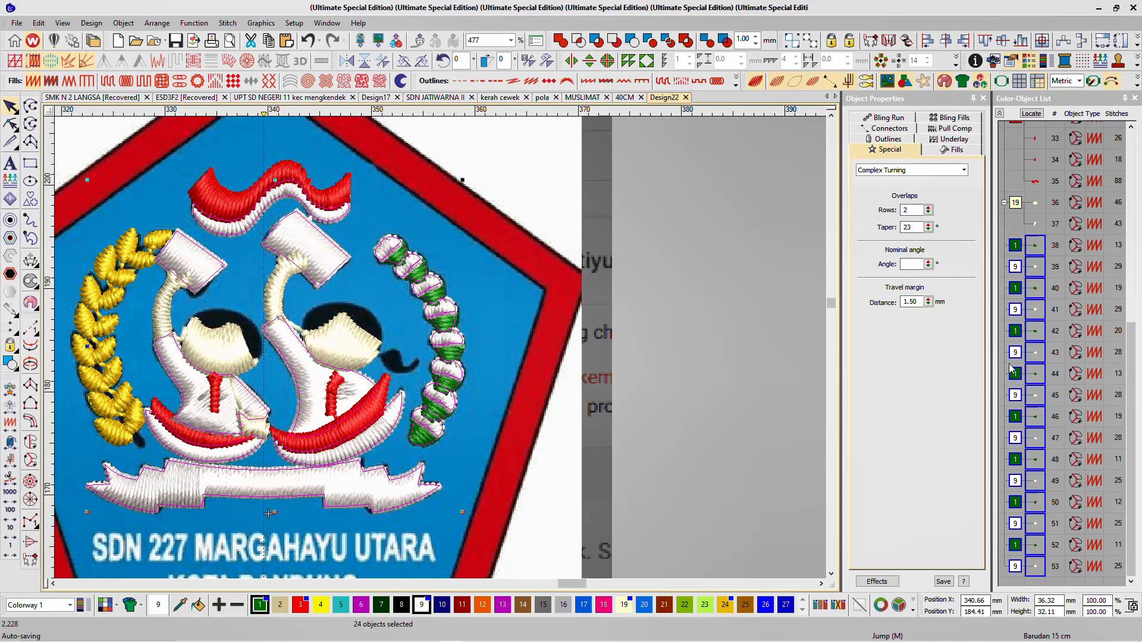
left_click(792, 263)
Step: Select all objects in color 1 (hijau) and move them to the end of the stitch sequence, after the white wreath segments
left_click(39, 23)
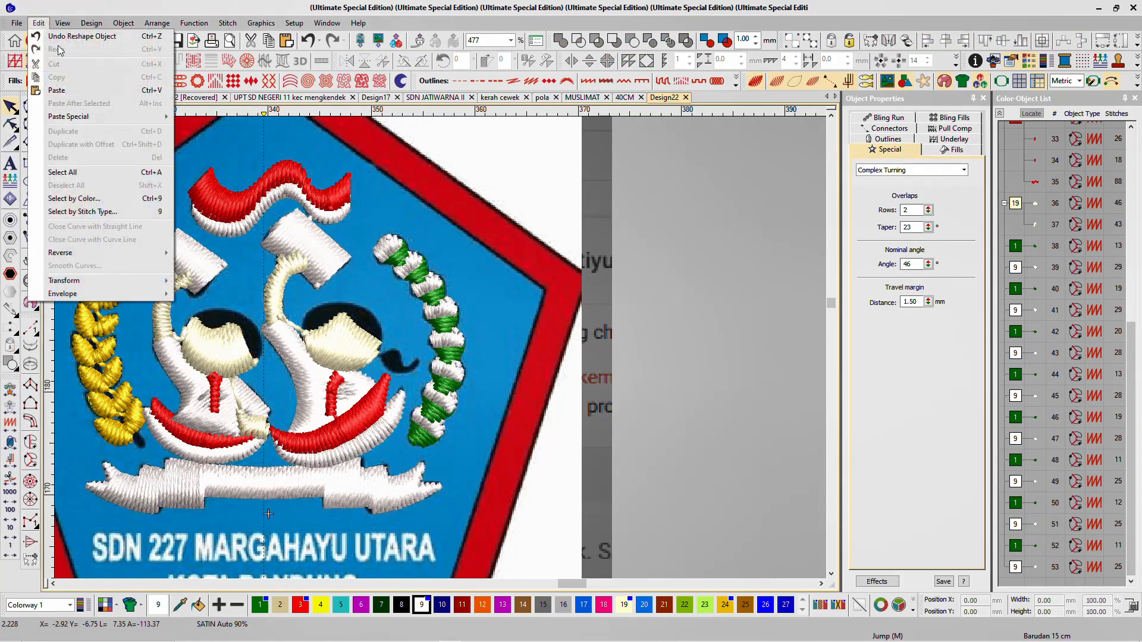
left_click(107, 198)
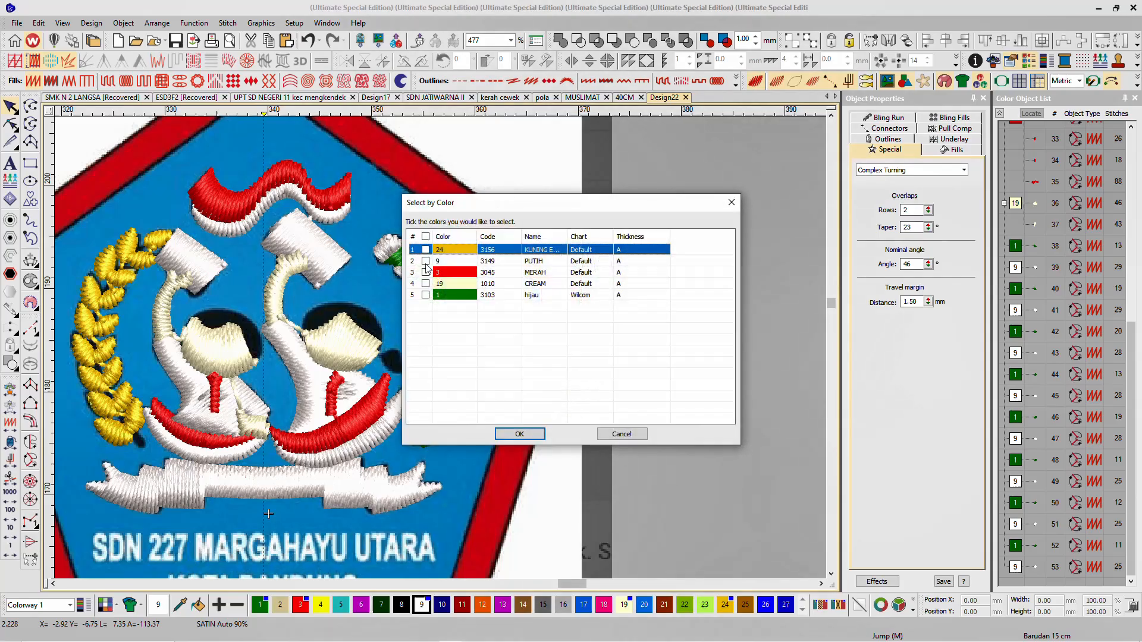
left_click(426, 295)
left_click(520, 433)
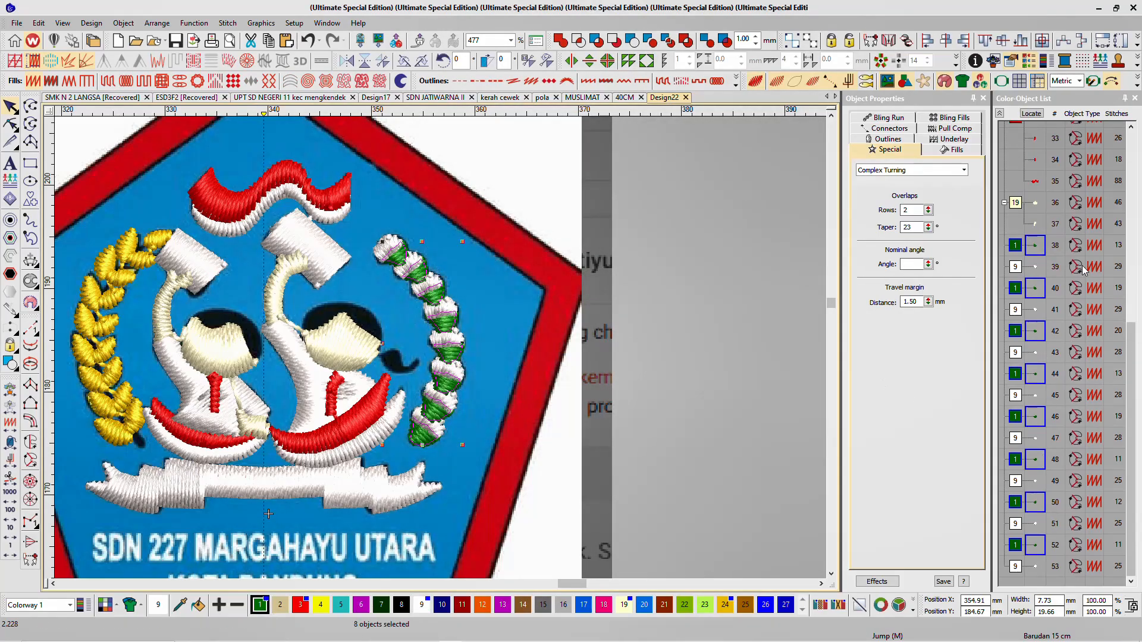
left_click(1036, 254)
left_click_drag(1034, 578, 1036, 578)
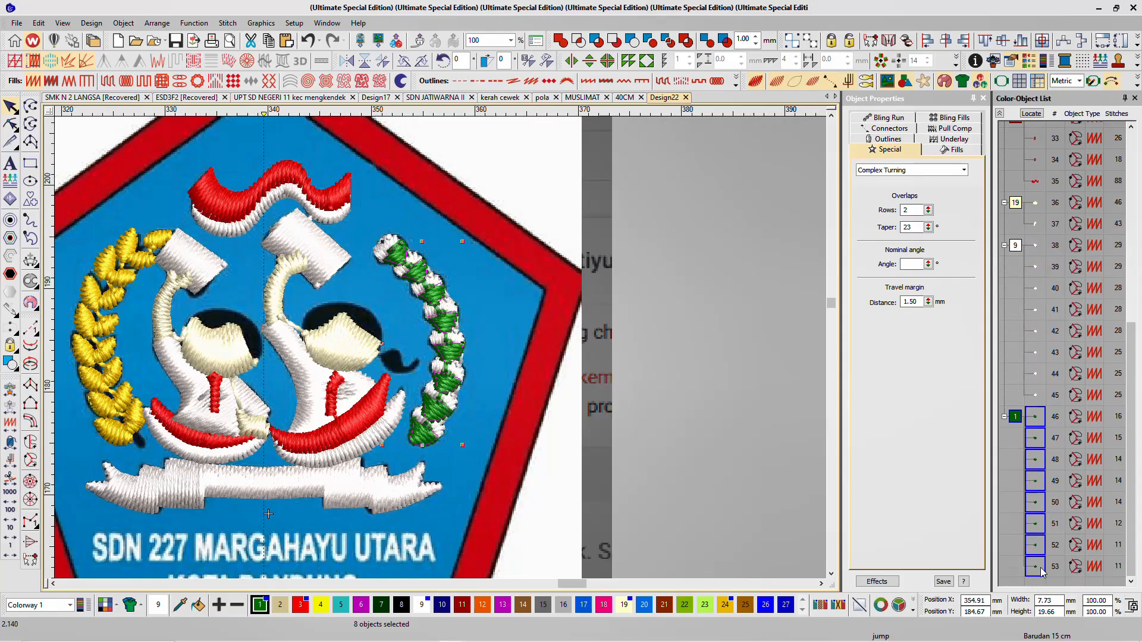
scroll(421, 322, "up", 2)
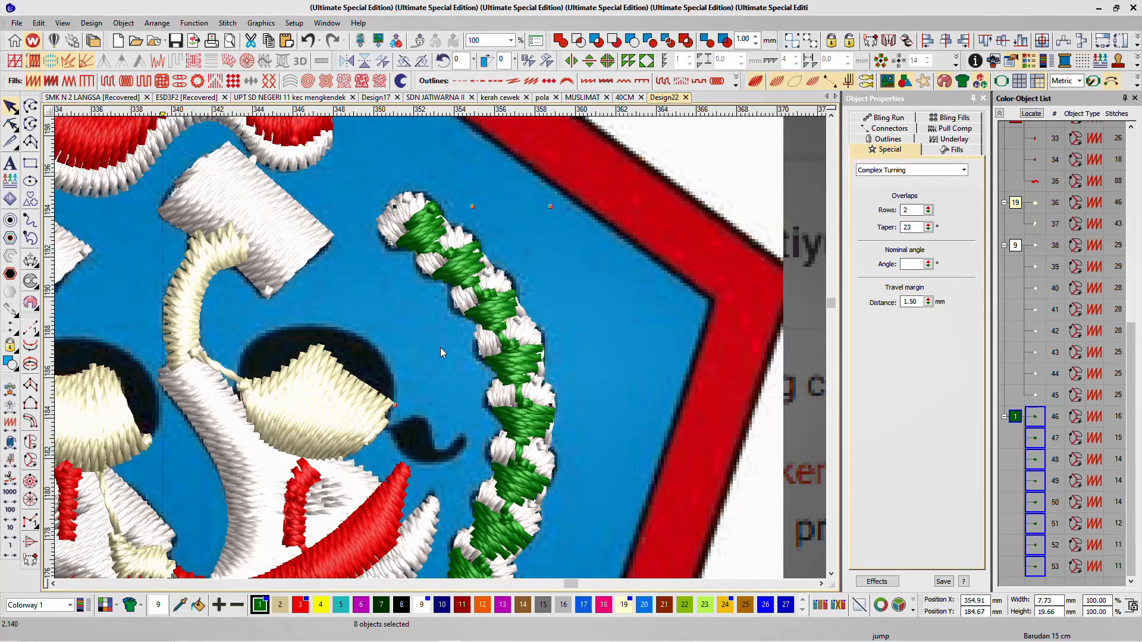
scroll(478, 327, "down", 2)
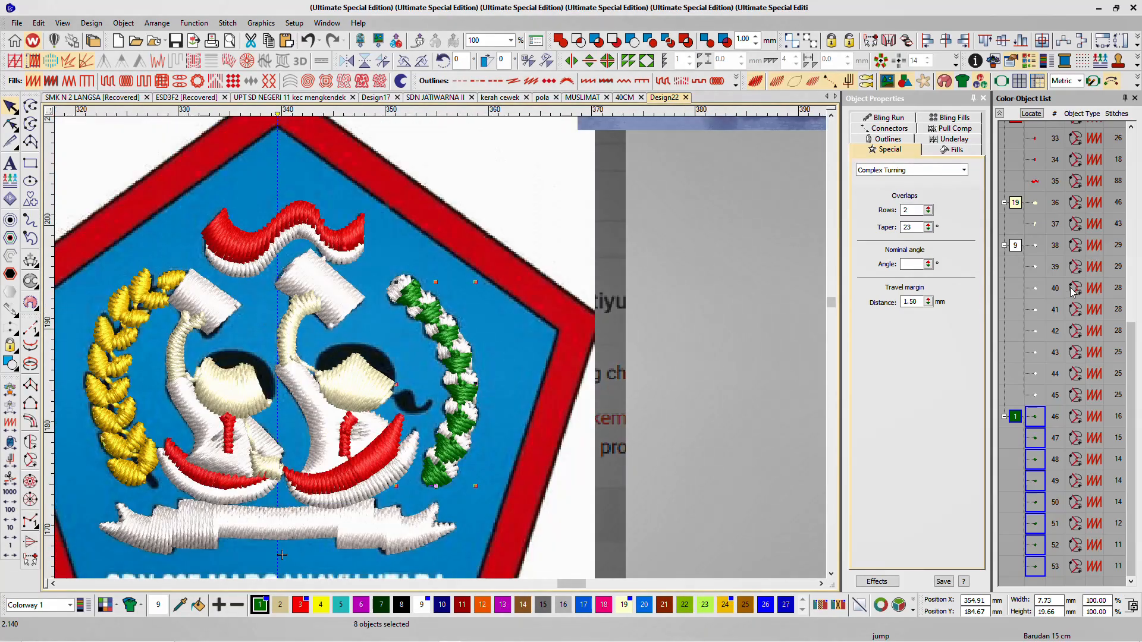
Step: Move the green segment group ahead of the white wreath segments in the stitch sequence and check how they overlap
left_click(1035, 418)
left_click(1015, 417)
scroll(1038, 246, "up", 3)
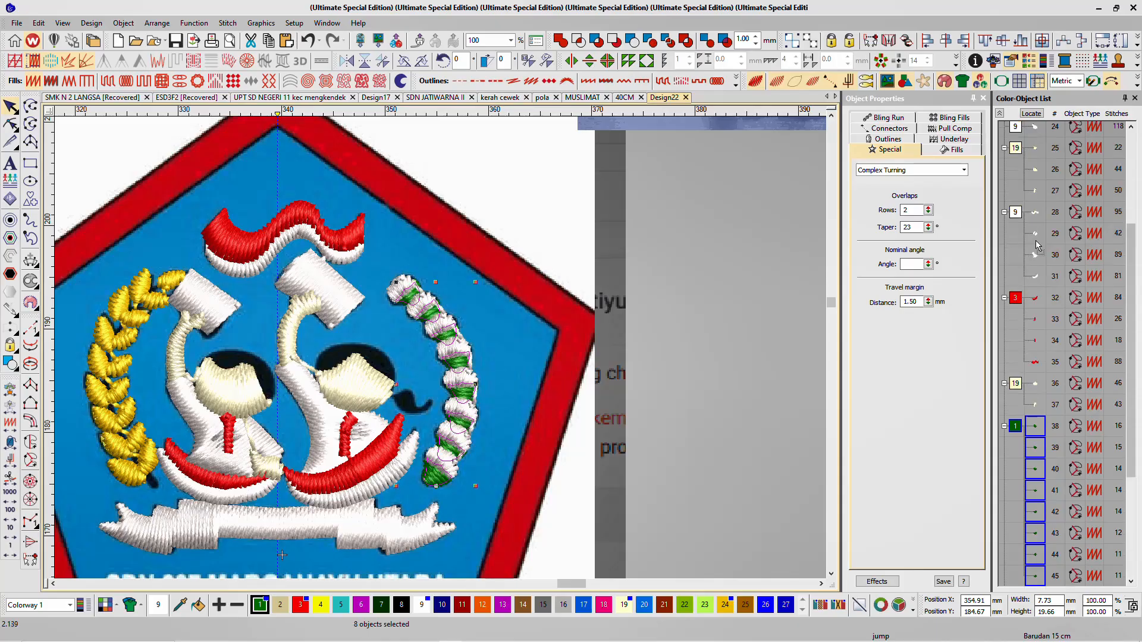
left_click(488, 367)
scroll(440, 352, "up", 3)
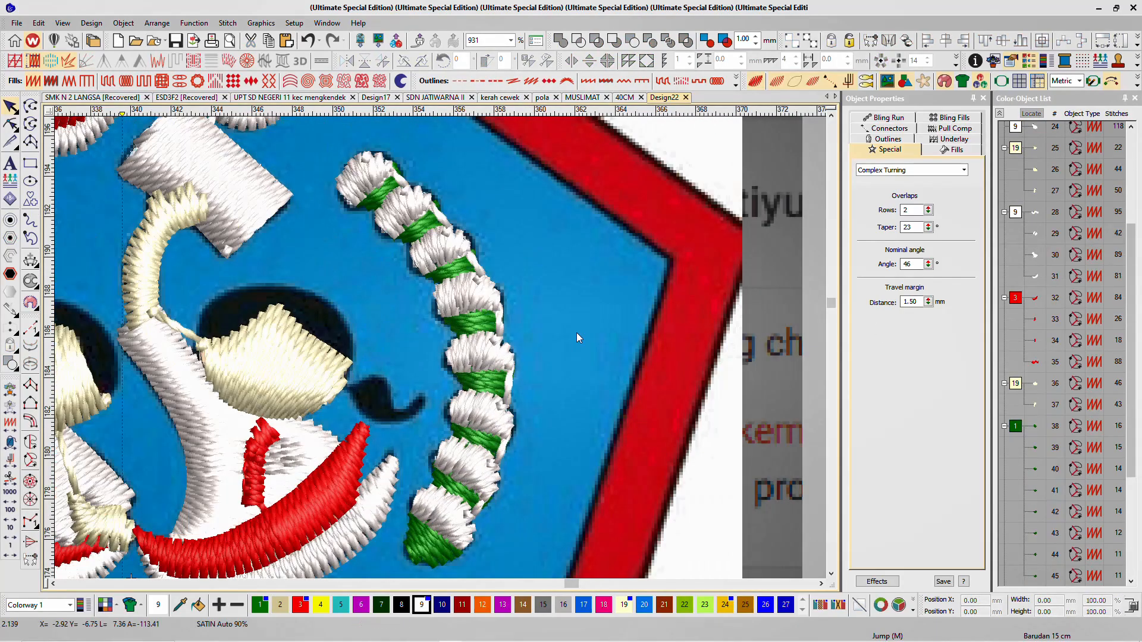
scroll(1028, 304, "down", 3)
Step: Try placing the green segment group after the white wreath segments in the stitch sequence, and undo the move
left_click(1014, 245)
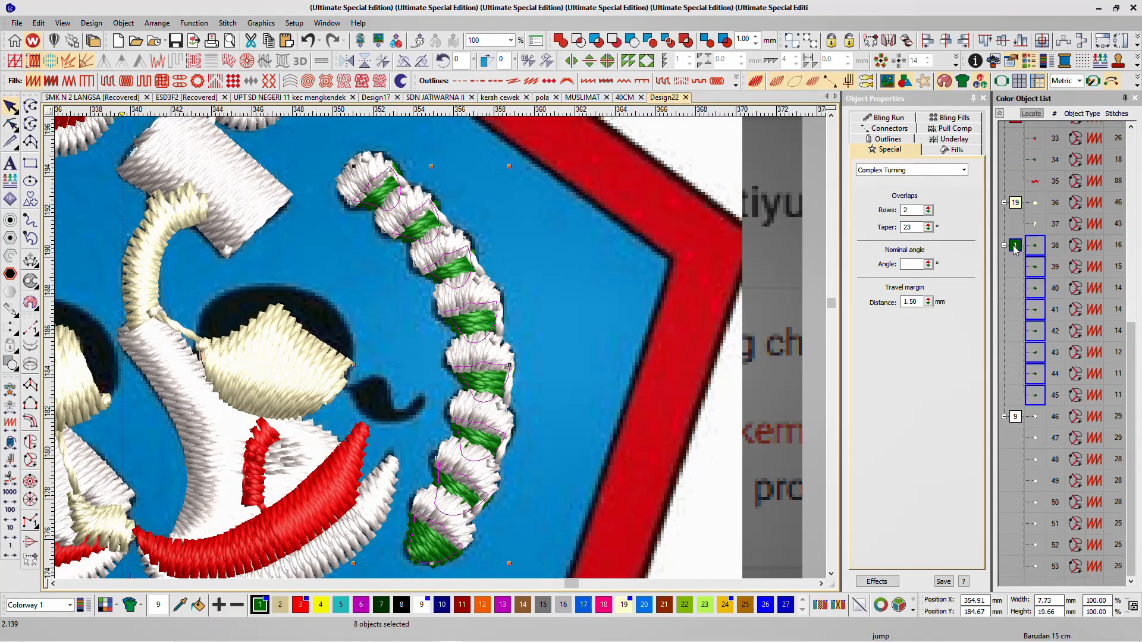
left_click_drag(1038, 583, 1039, 583)
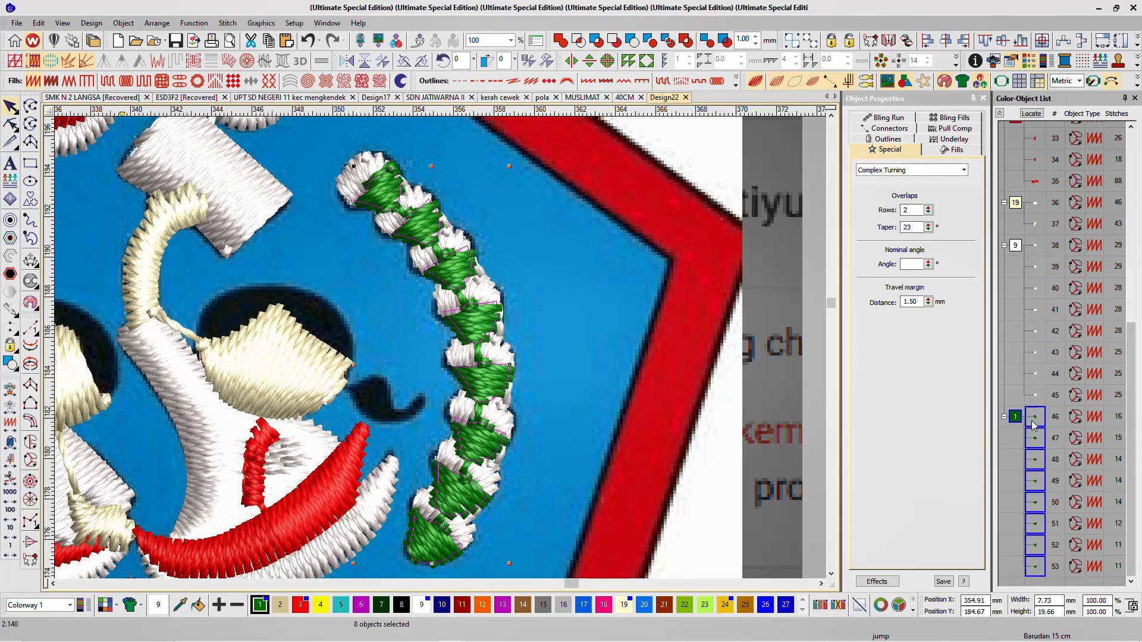
key("ctrl+z")
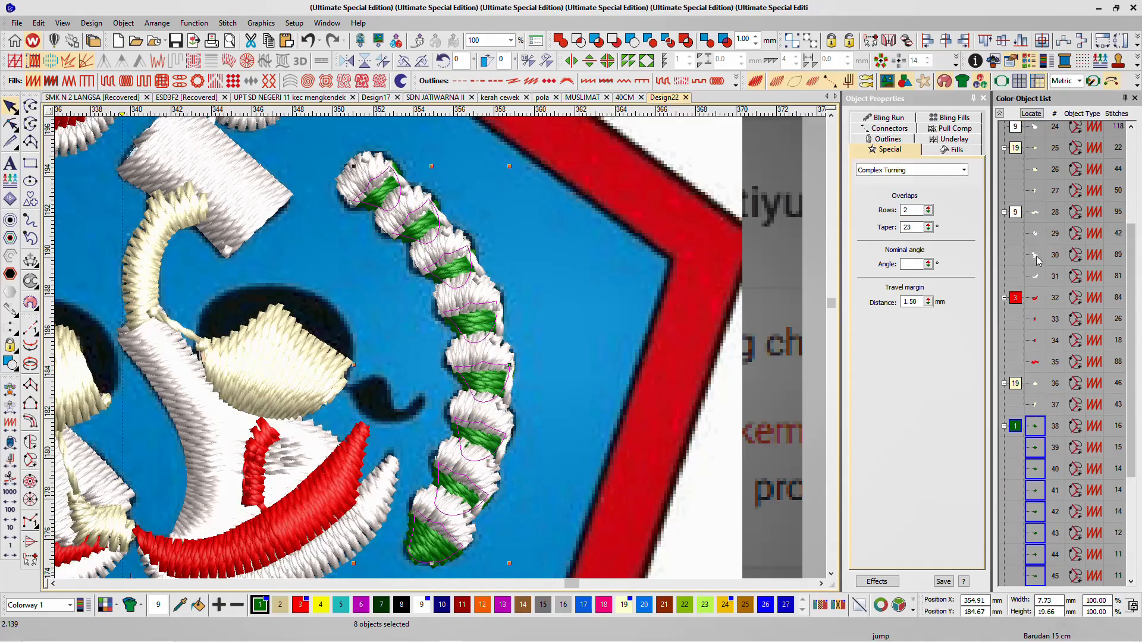
Step: Move the white wreath segment group ahead of the green segment group in the stitch sequence
left_click_drag(1029, 300, 1018, 419)
scroll(480, 355, "down", 3)
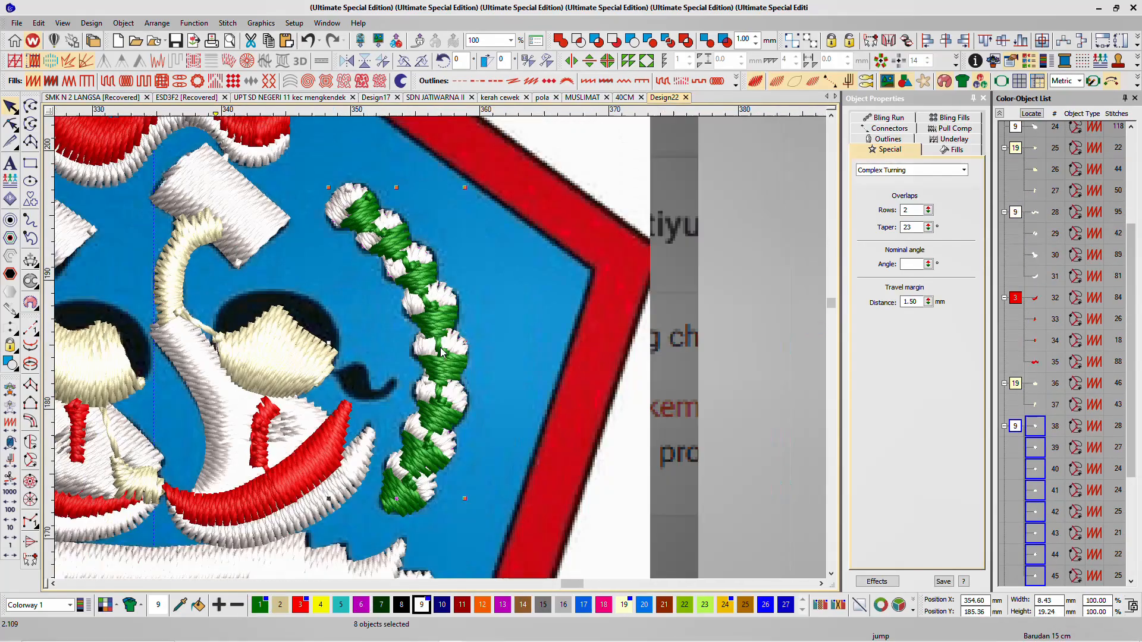
scroll(386, 328, "up", 2)
scroll(440, 348, "down", 3)
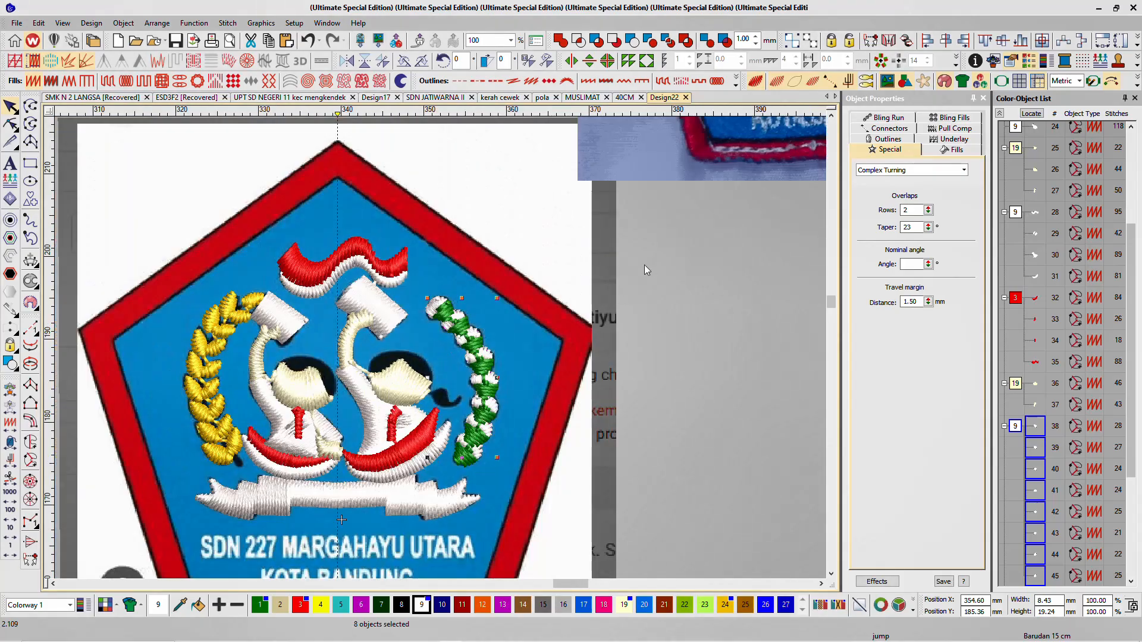
left_click(657, 288)
Step: Inspect the whole stitched emblem and compare the figures and ribbon banner with the source artwork
scroll(440, 347, "up", 2)
scroll(440, 351, "down", 4)
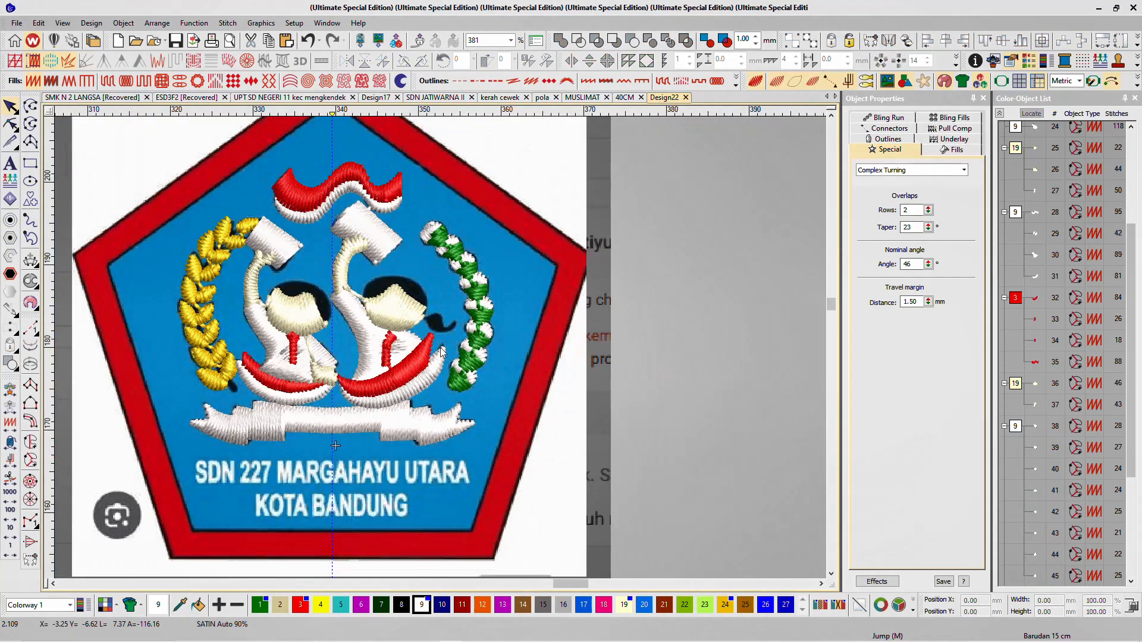
scroll(440, 351, "up", 2)
scroll(441, 348, "up", 2)
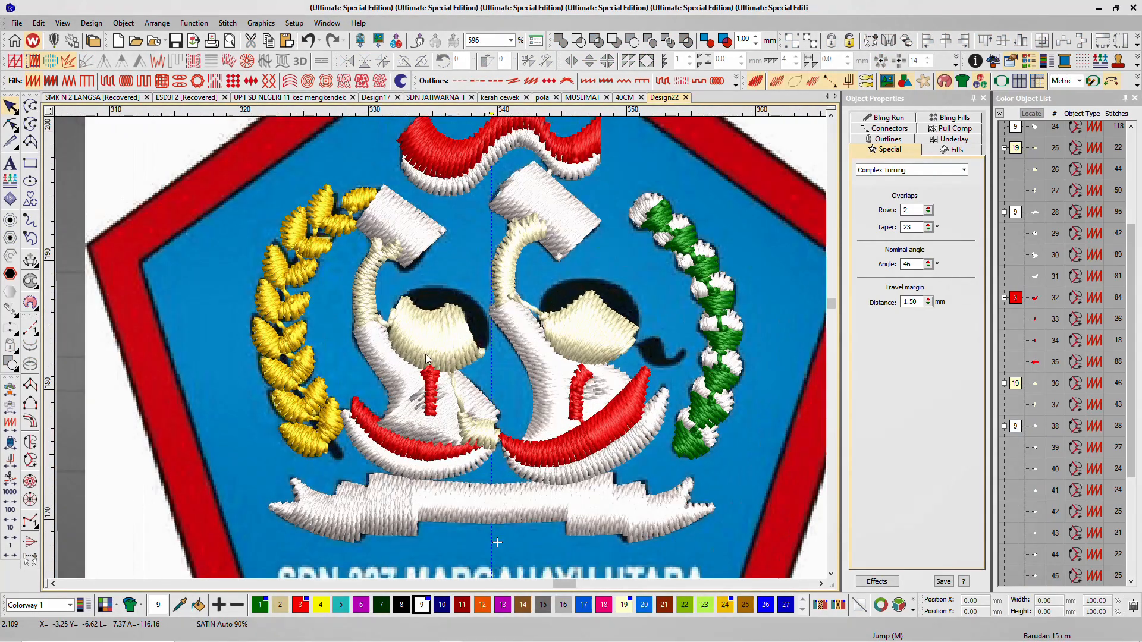
scroll(425, 345, "down", 3)
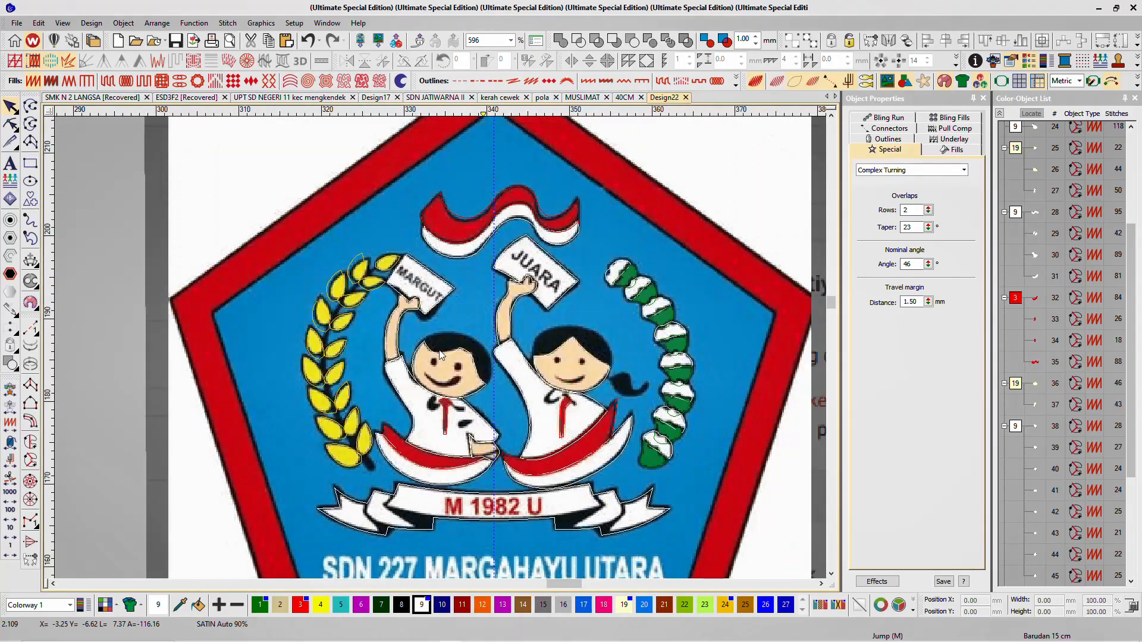
scroll(440, 347, "up", 2)
scroll(442, 300, "up", 2)
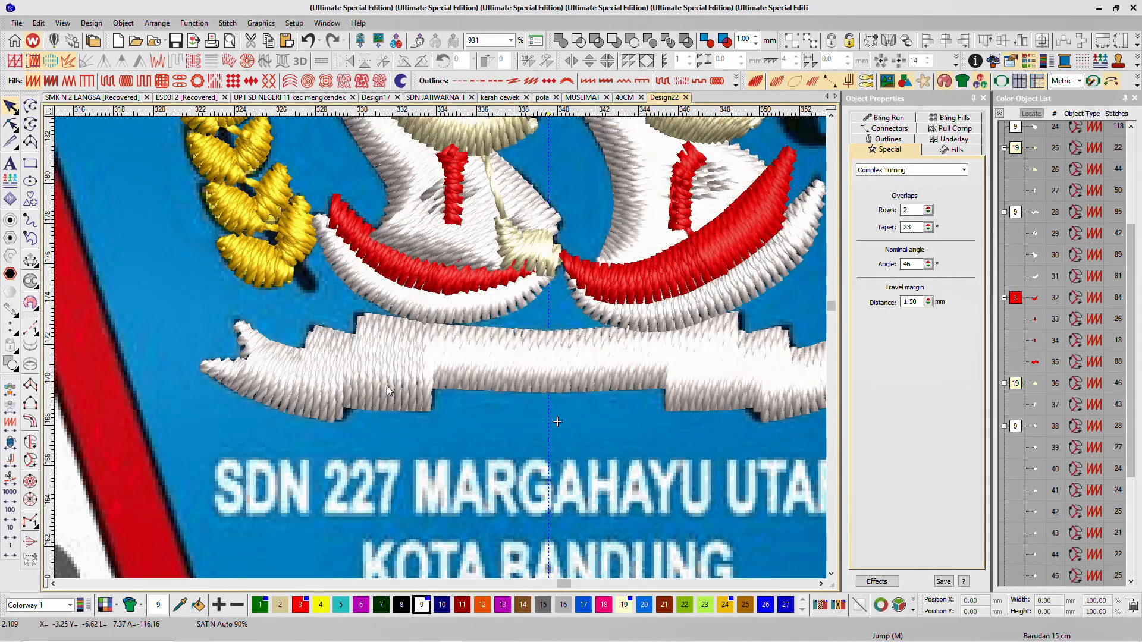
scroll(441, 353, "up", 1)
scroll(441, 352, "down", 4)
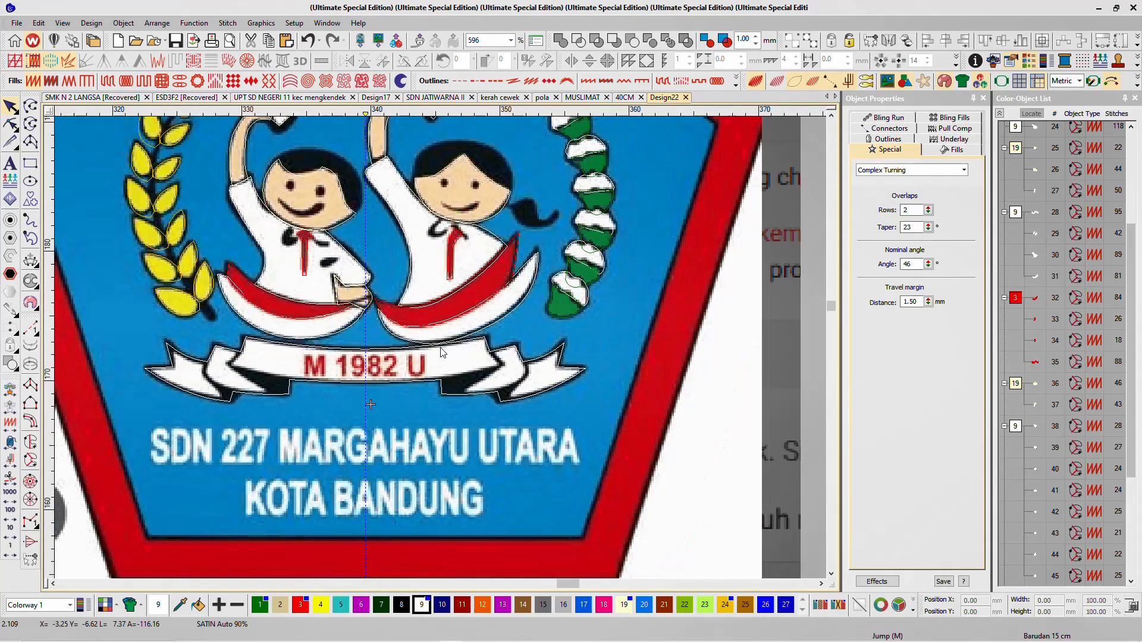
Step: Examine the ribbon banner and lettering in the embroidered patch photo, and return to the banner in the artwork
scroll(441, 351, "up", 2)
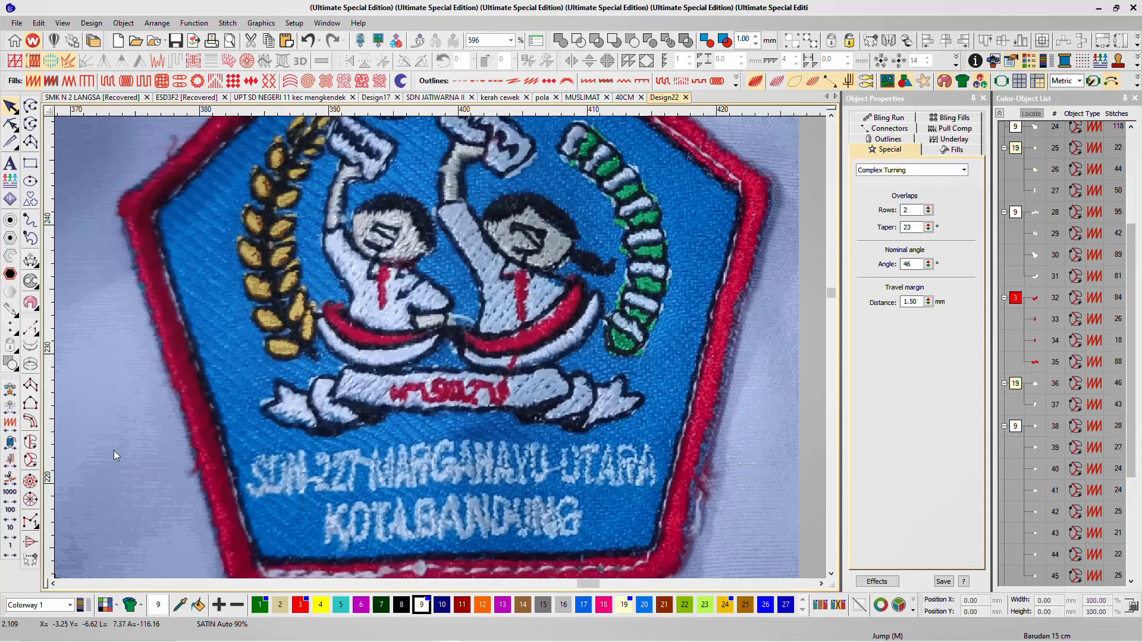
left_click(31, 460)
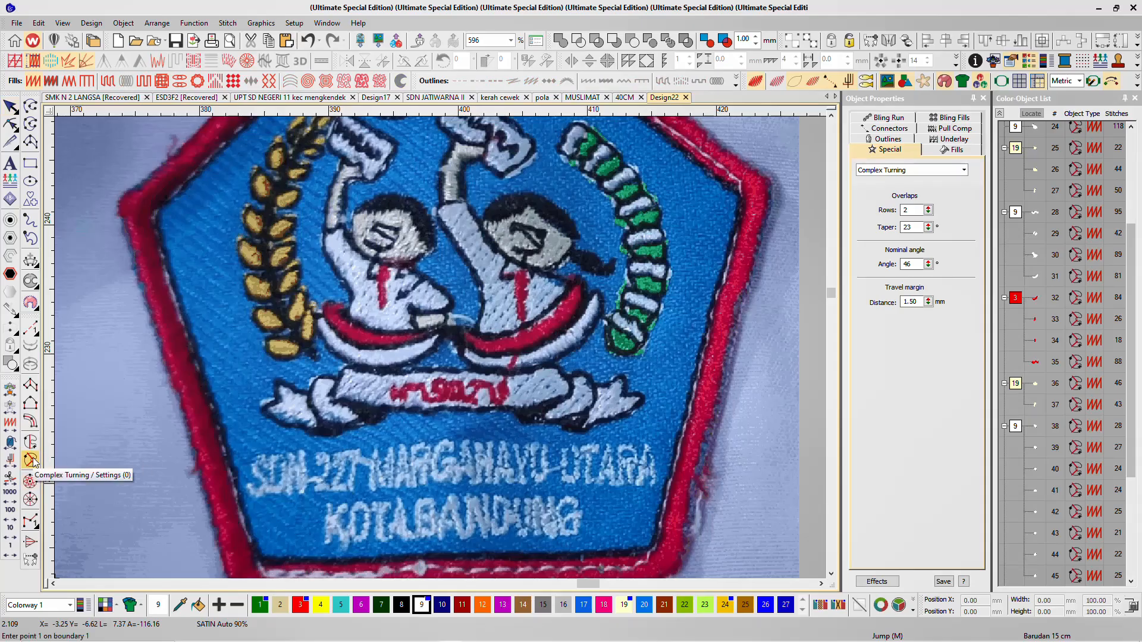
scroll(601, 330, "down", 3)
scroll(441, 347, "up", 2)
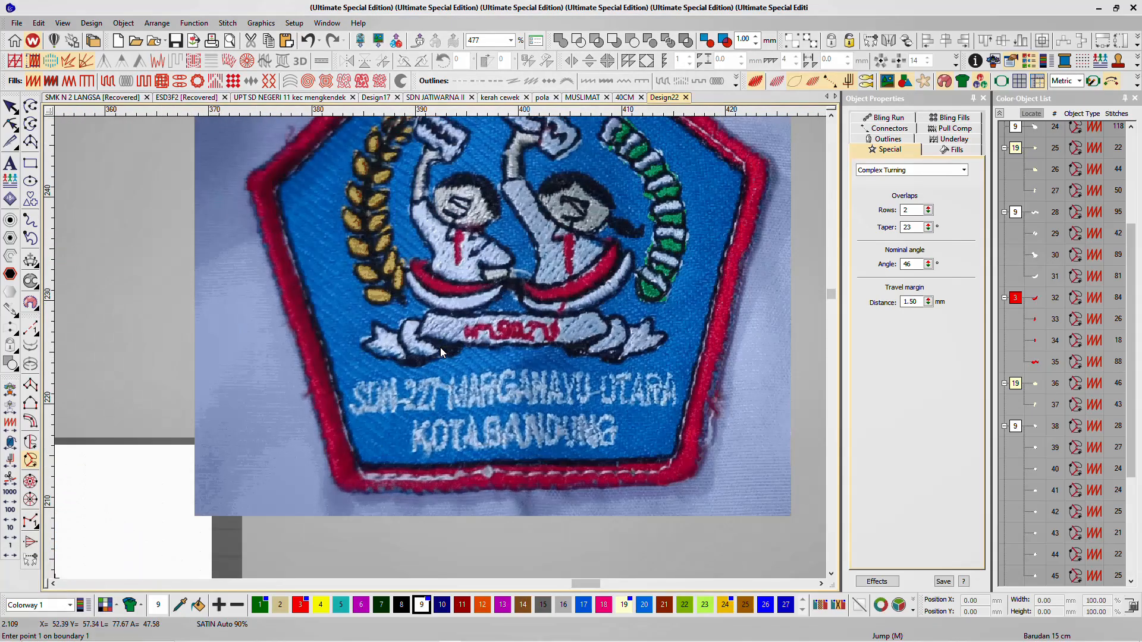
scroll(440, 347, "up", 2)
scroll(109, 291, "down", 1)
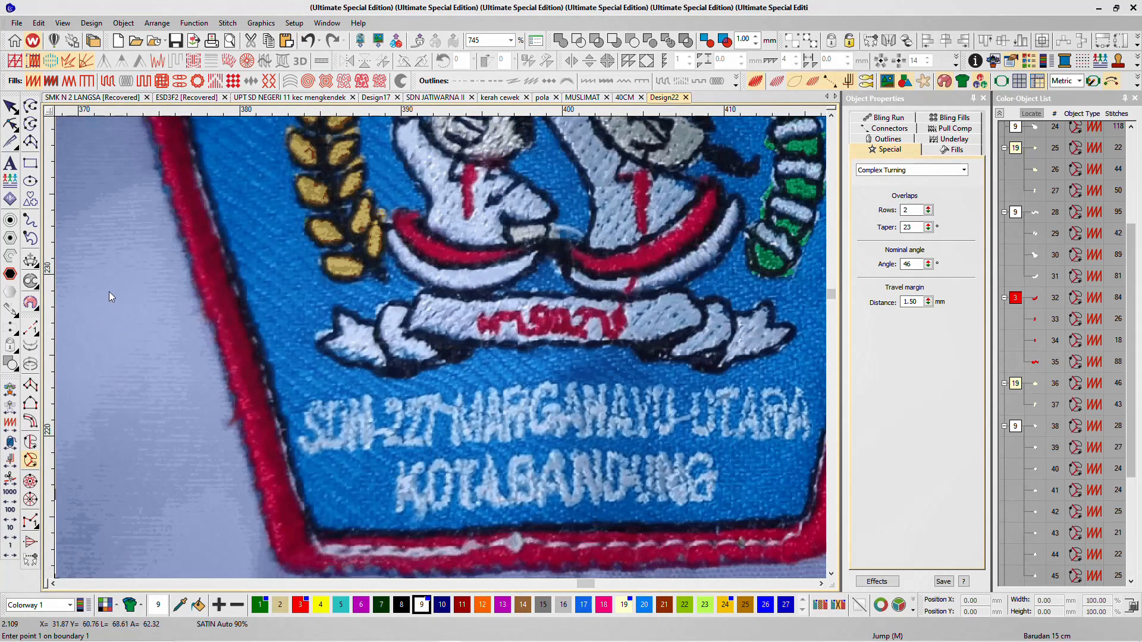
scroll(440, 339, "down", 3)
left_click(746, 416)
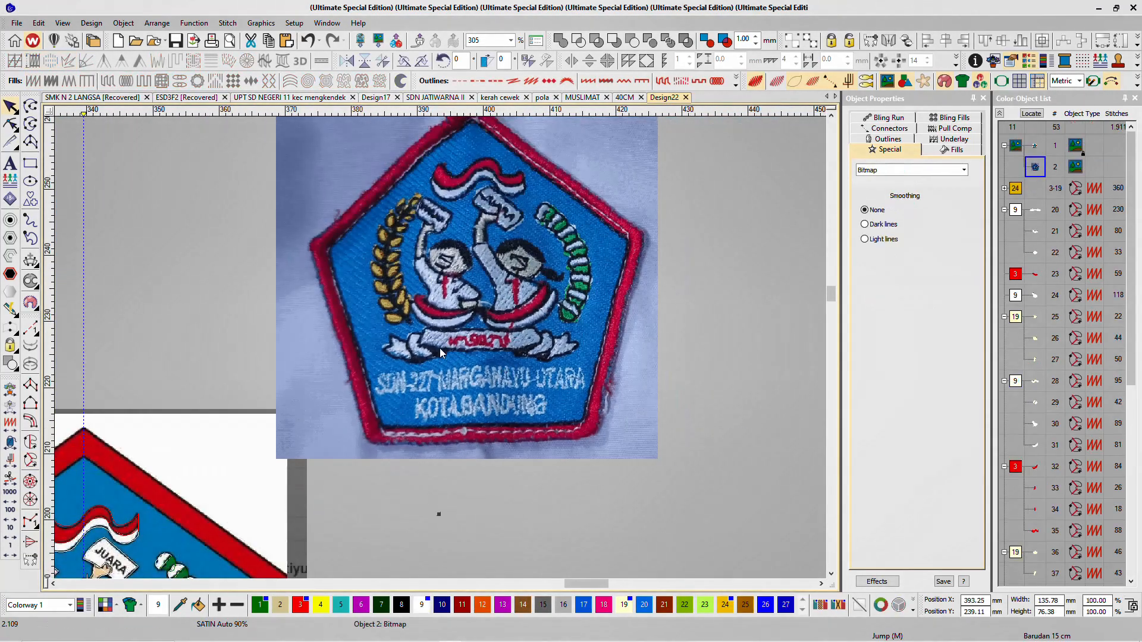
scroll(381, 417, "down", 2)
scroll(247, 493, "up", 6)
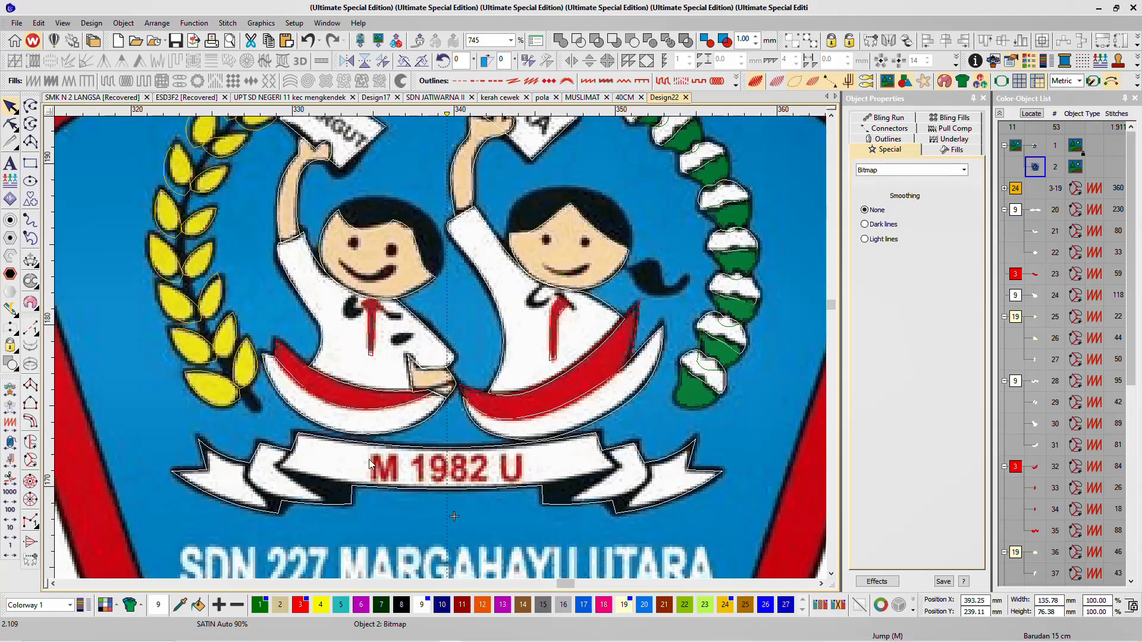
Step: Select the white ribbon banner, compare its stitches with the artwork, and duplicate it in place
left_click(396, 451)
key("t")
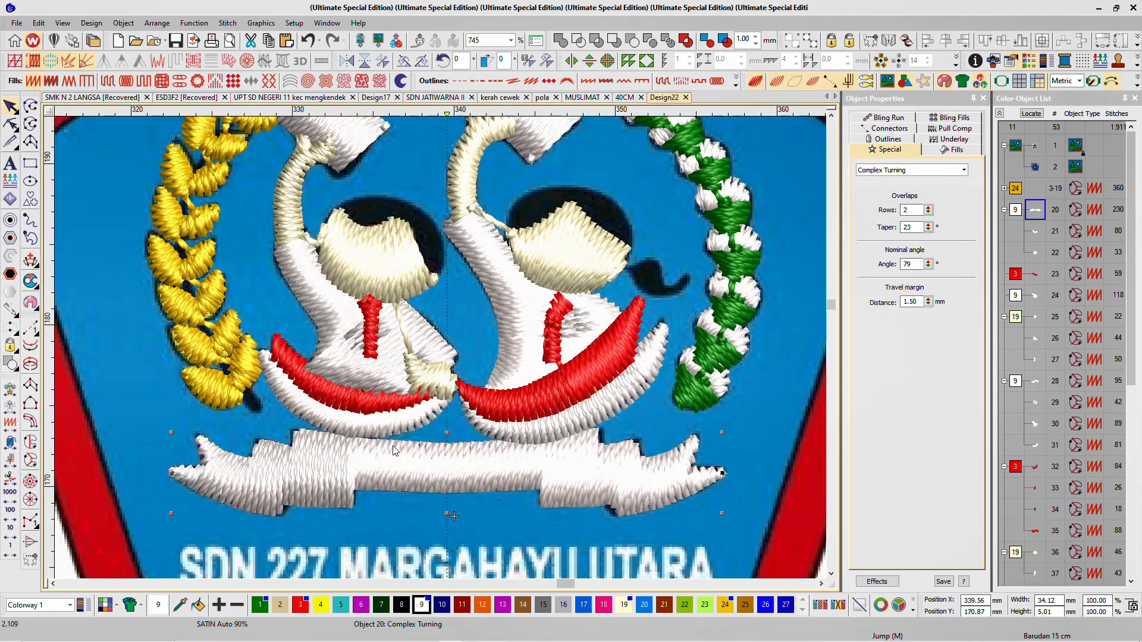
key("t")
key("t")
key("t")
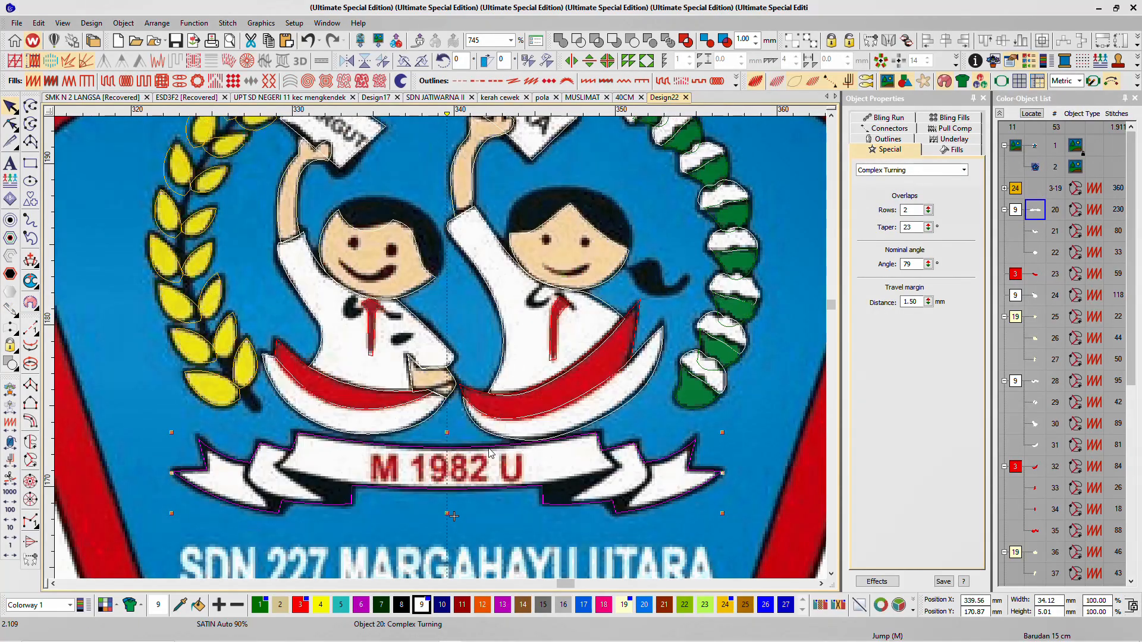
key("t")
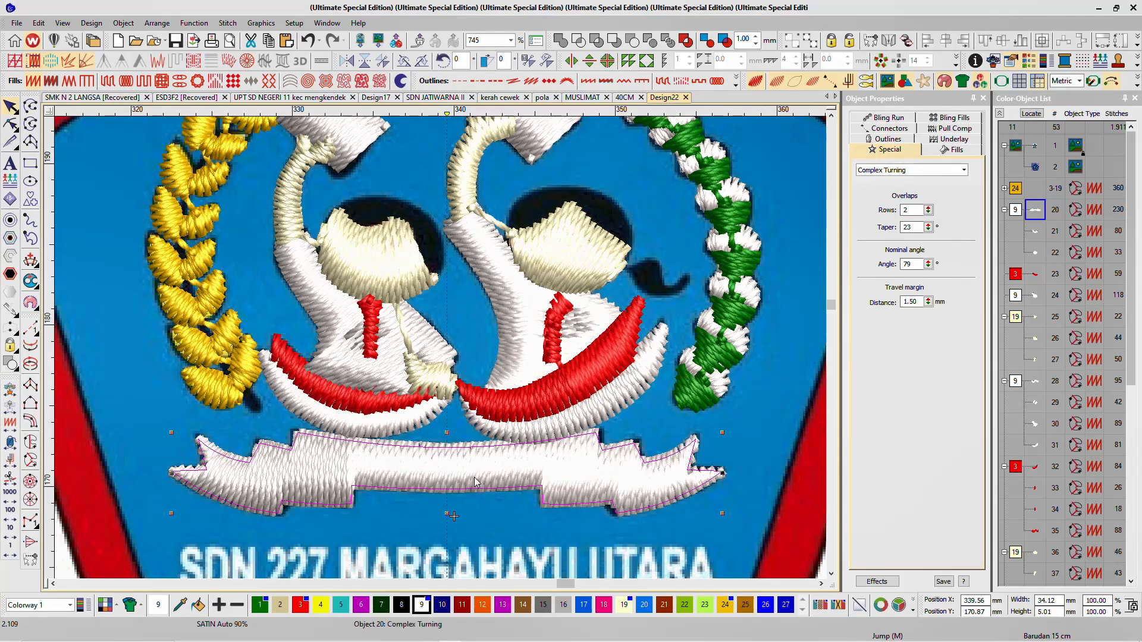
key("ctrl+d")
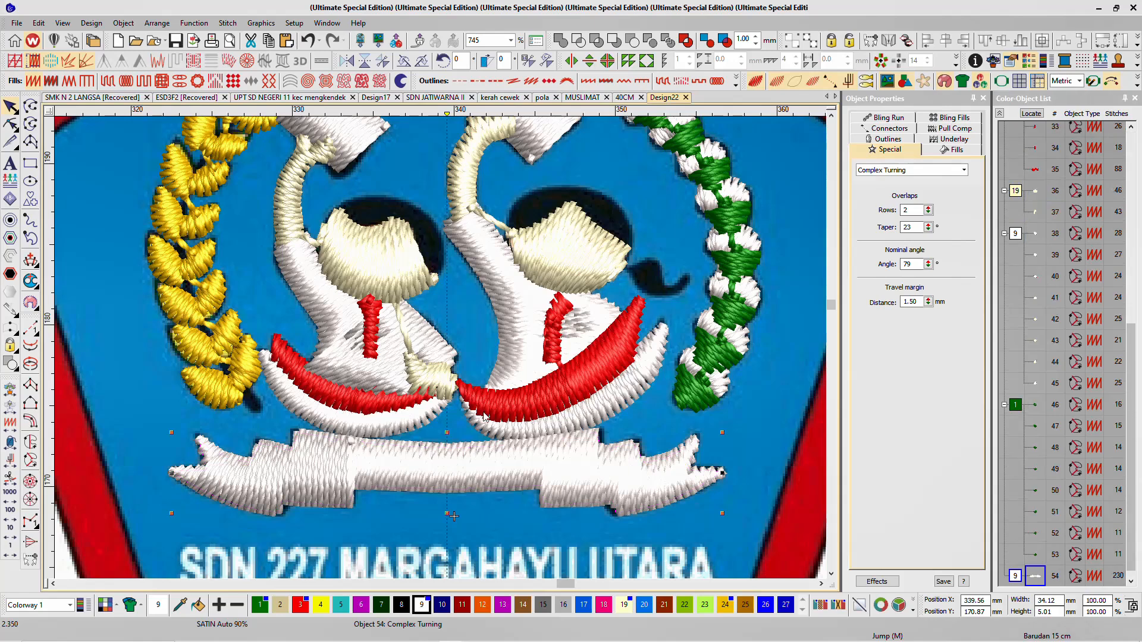
Step: Convert the duplicated ribbon banner to a Run outline and colour it black, color 8
left_click(459, 88)
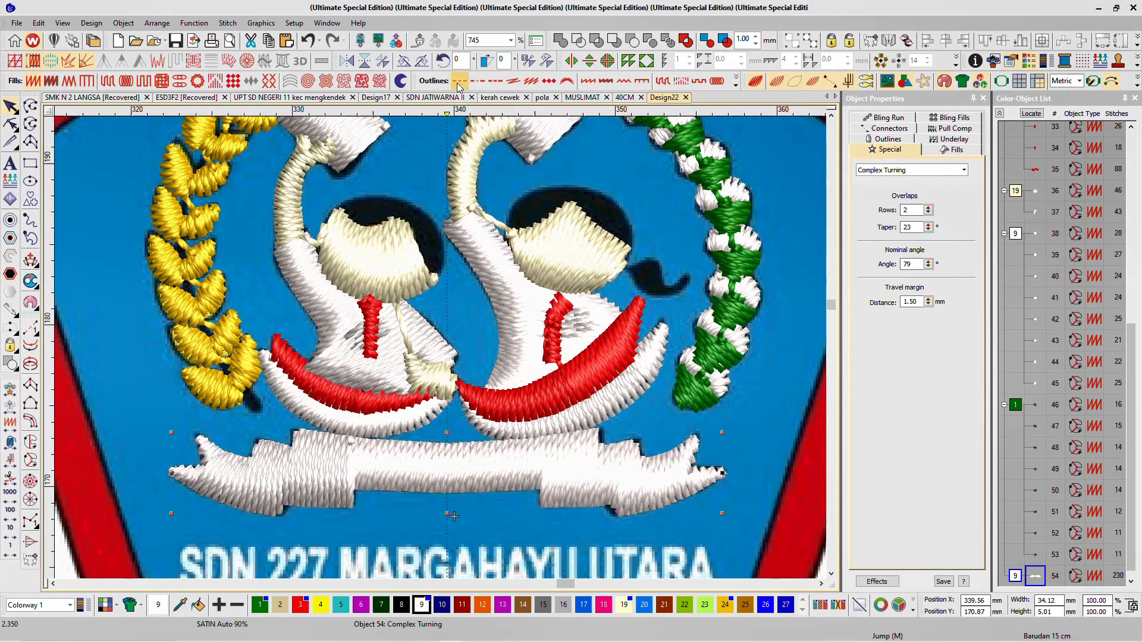
left_click(13, 112)
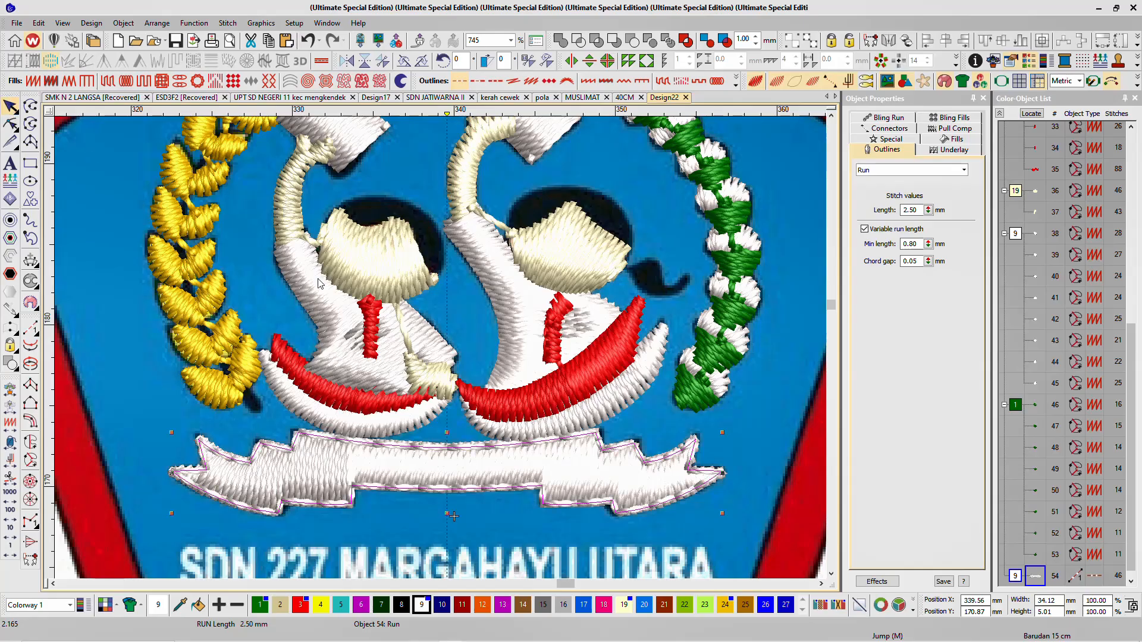
left_click(399, 611)
scroll(494, 506, "down", 4)
left_click(549, 364)
Step: Draw a Run line along the inner fold at the ribbon's left end, following the lower edge of its central panel
scroll(353, 347, "up", 3)
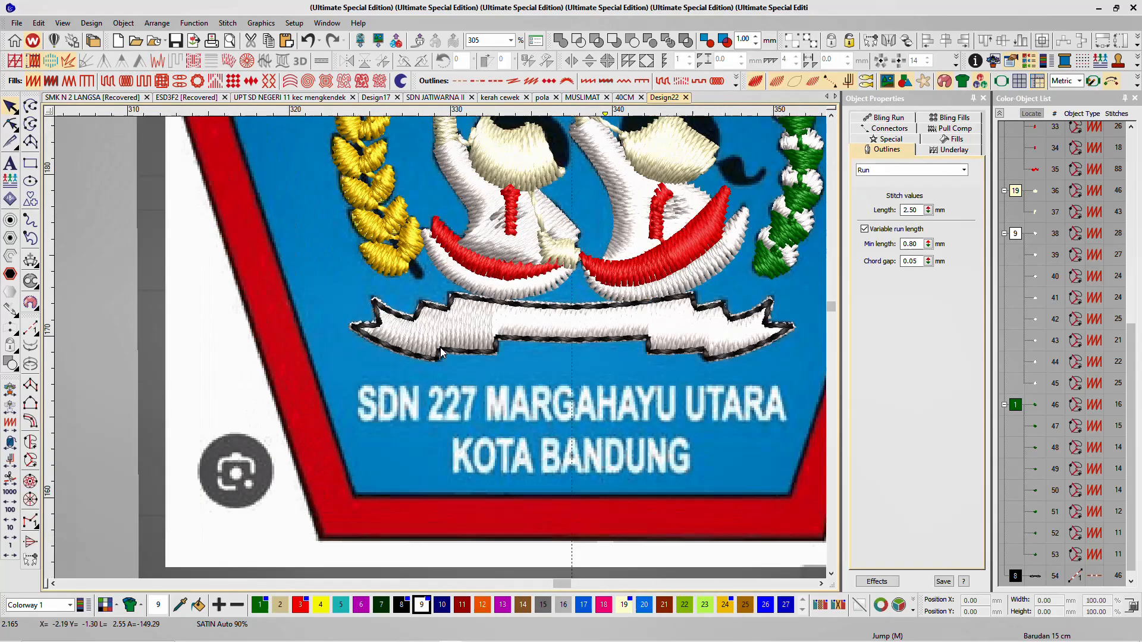
scroll(440, 353, "up", 4)
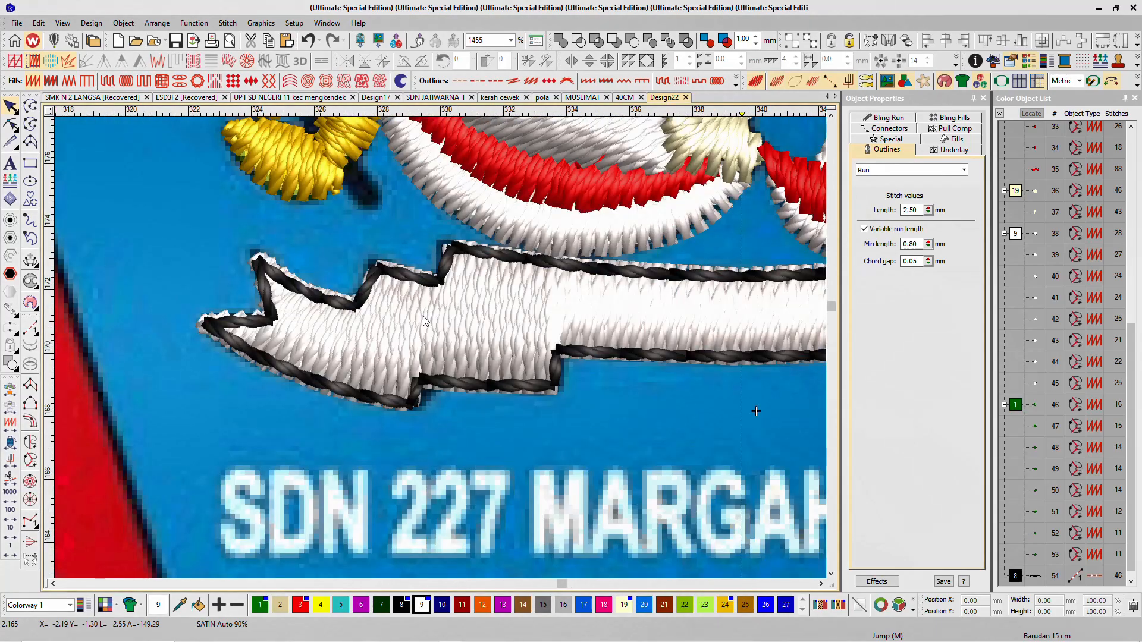
key("s")
left_click(34, 328)
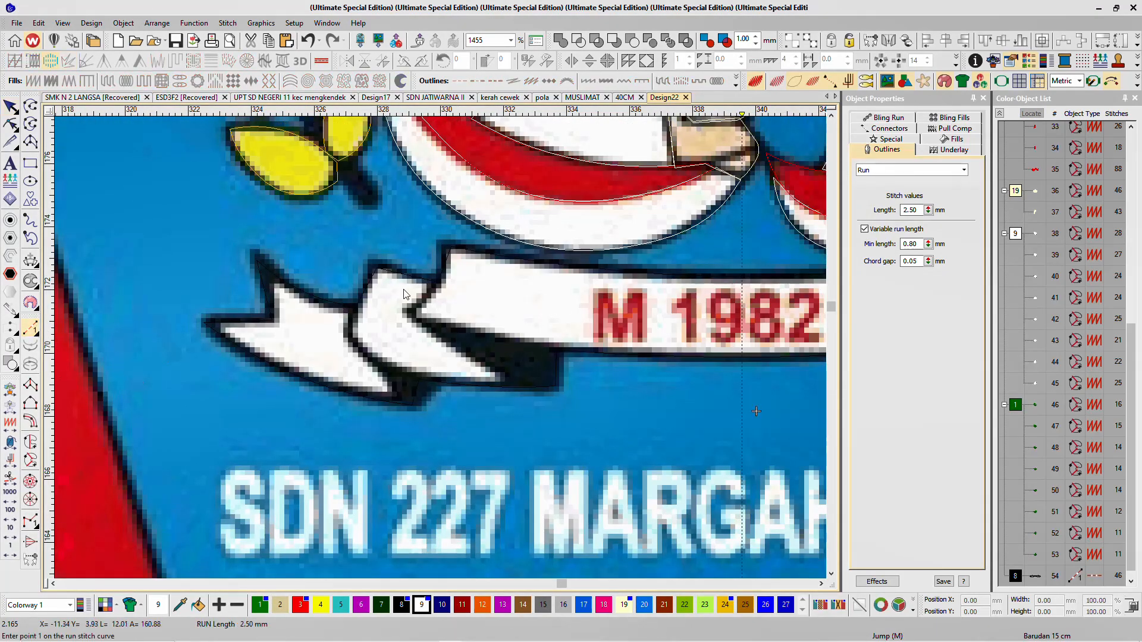
left_click(435, 283)
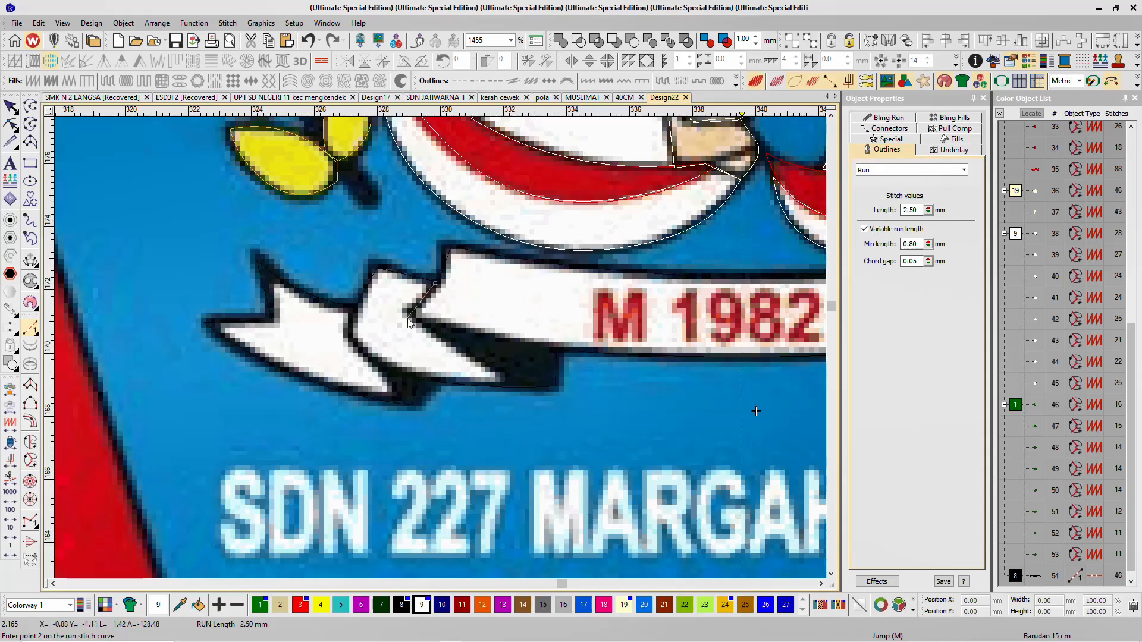
left_click(410, 313)
key("s")
left_click(548, 384)
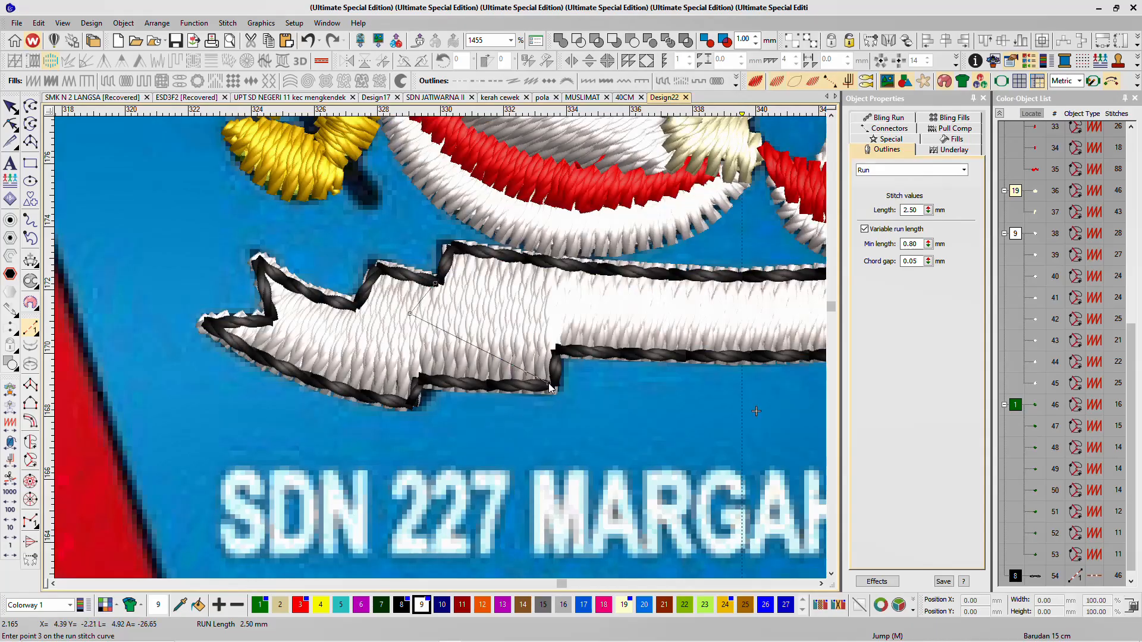
key("s")
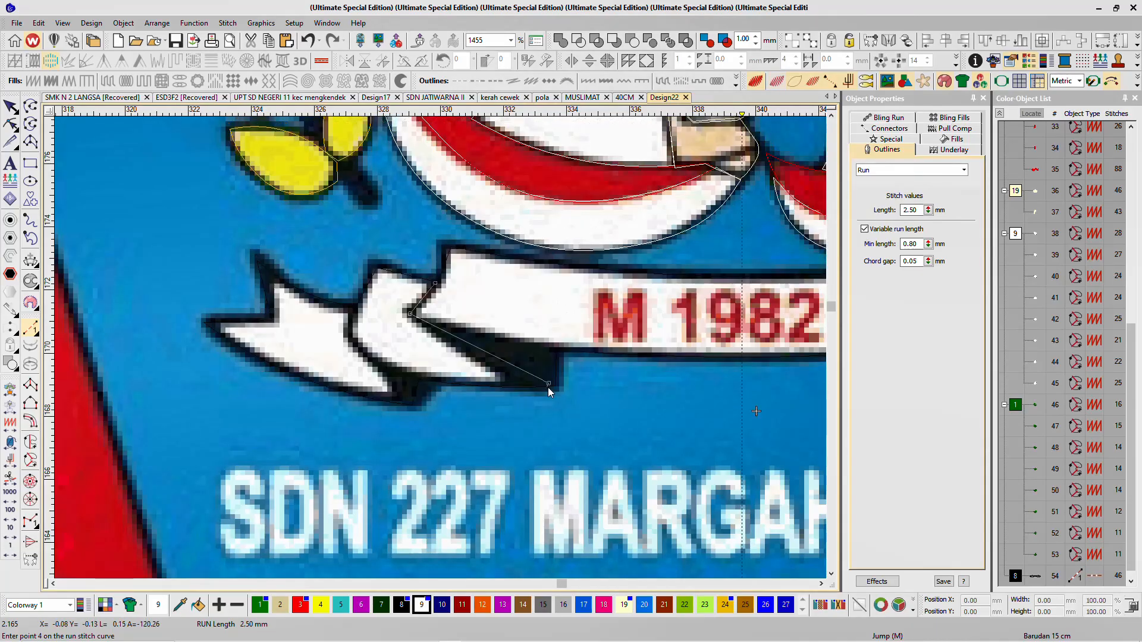
key("BackSpace")
left_click(508, 340)
left_click(561, 351)
key("Return")
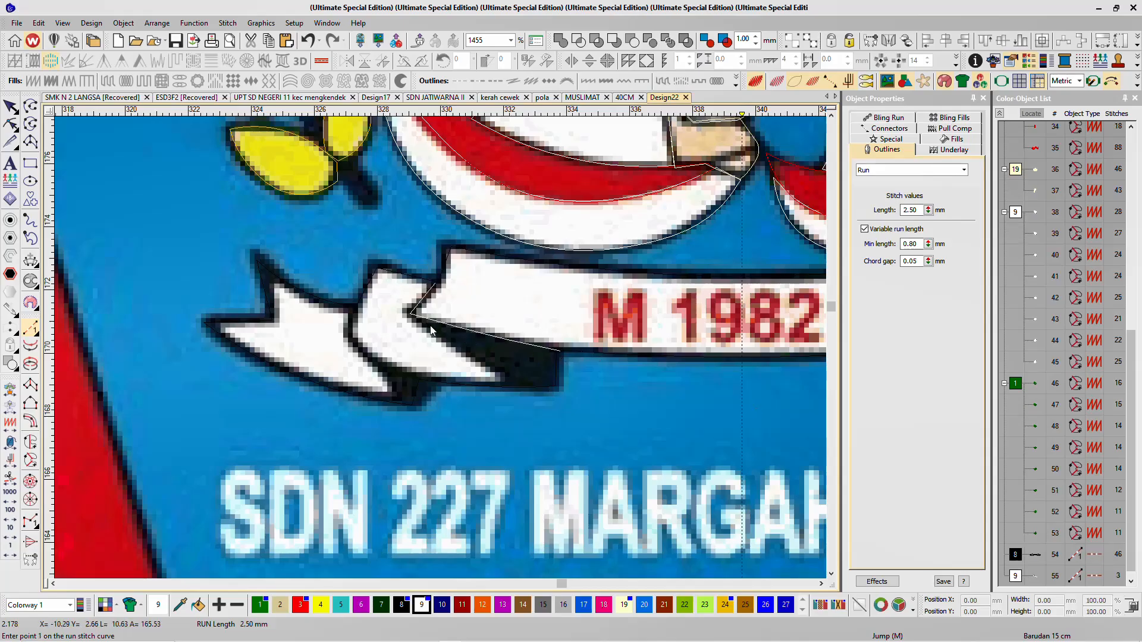
Step: Draw a second Run line along the outer fold beside the ribbon's left tail, down to its lower edge
left_click(353, 311)
left_click(347, 338)
left_click(411, 405)
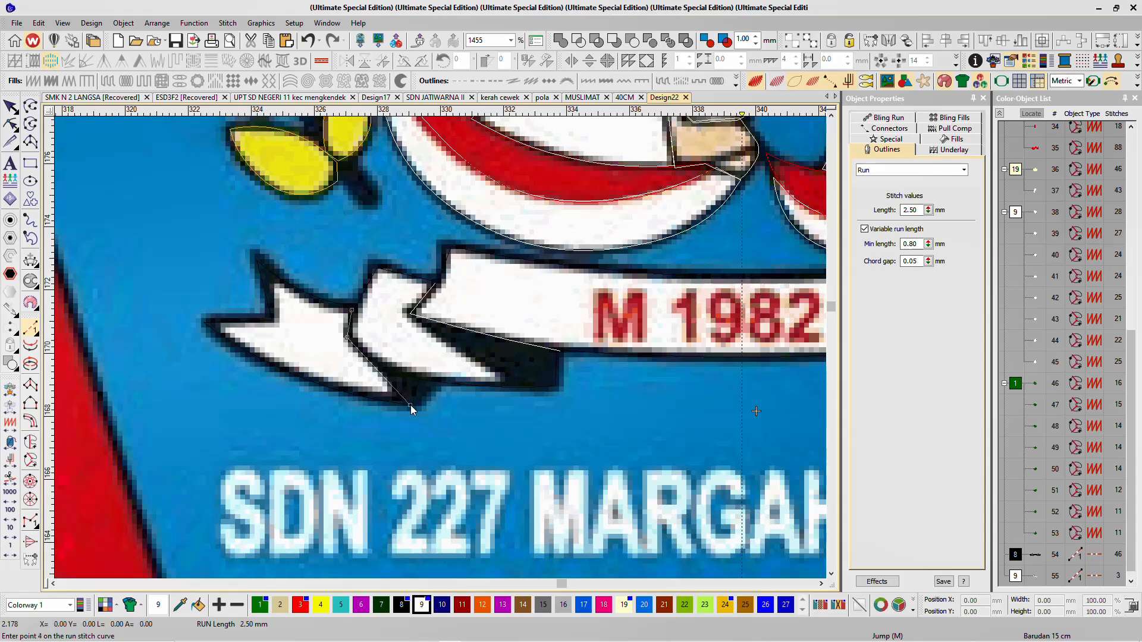
key("Return")
key("t")
scroll(414, 402, "down", 1)
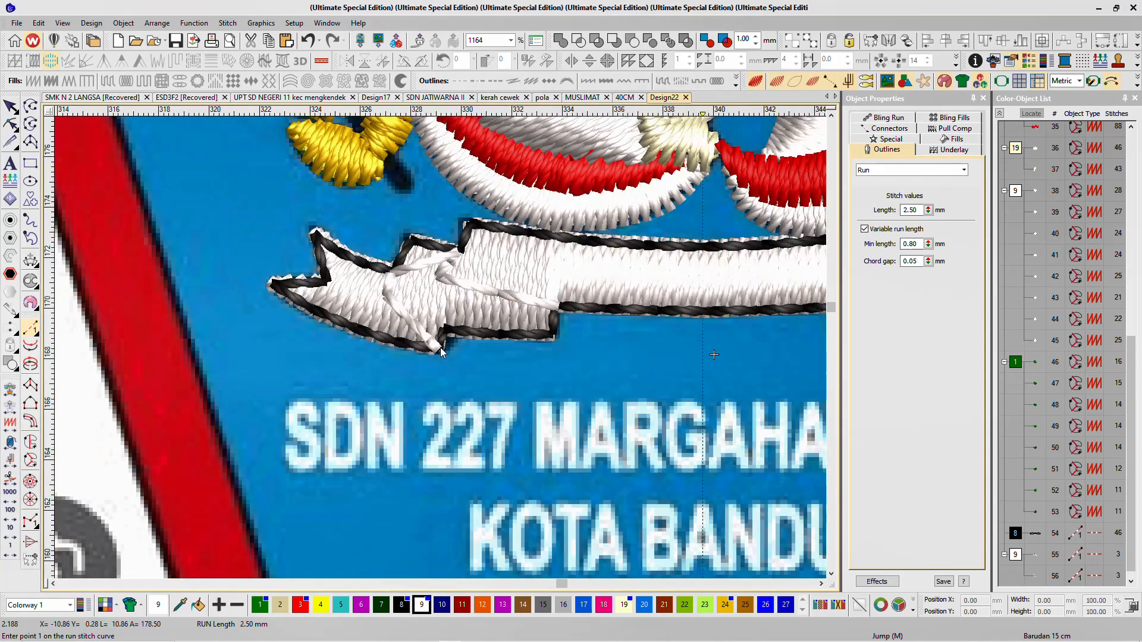
Step: Select both ribbon fold lines and colour them black, color 8
key("Escape")
left_click(497, 292, "ctrl")
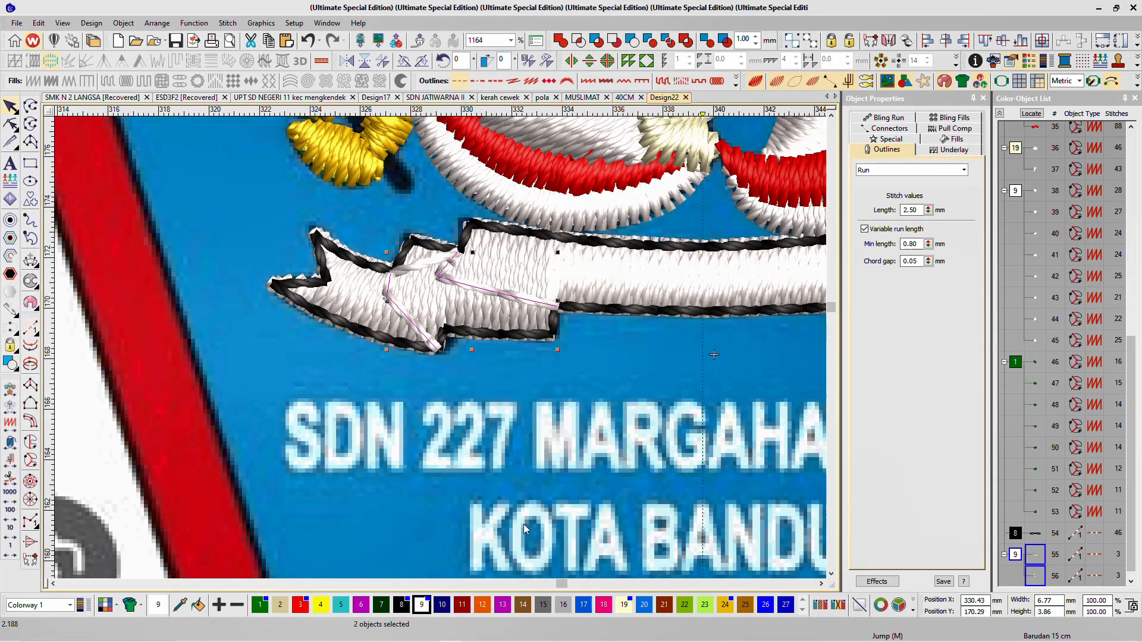
scroll(438, 360, "down", 3)
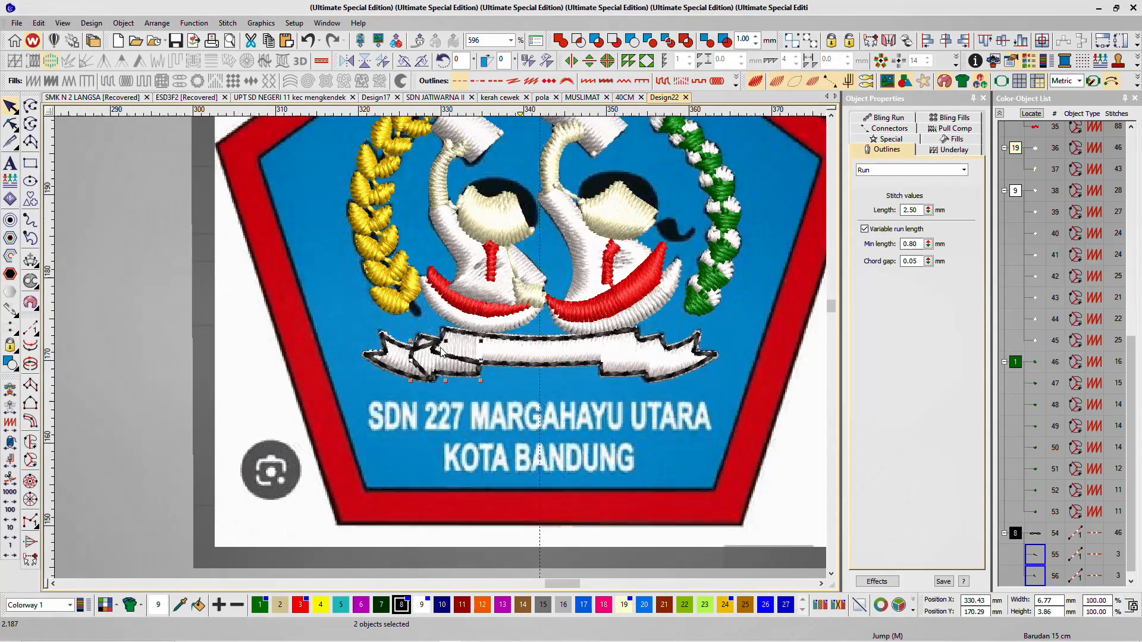
Step: Inspect the ribbon's black outline and the fold lines at its left end, checking which objects belong to color 8
scroll(441, 352, "down", 1)
scroll(440, 352, "up", 6)
scroll(443, 351, "down", 6)
scroll(445, 351, "up", 5)
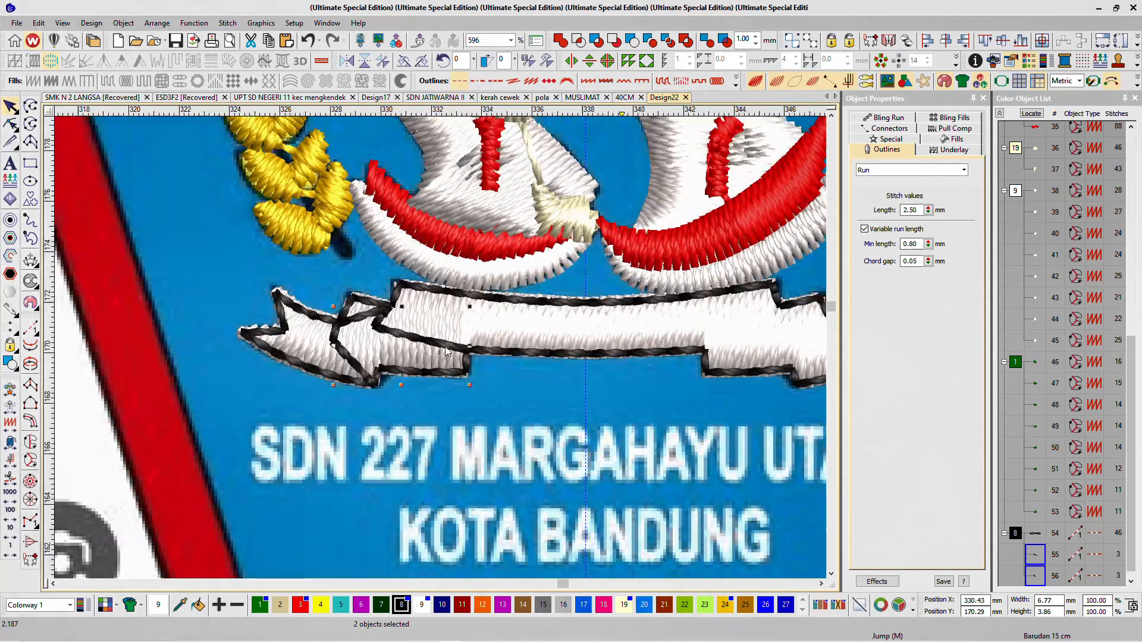
scroll(442, 348, "down", 2)
scroll(441, 348, "up", 4)
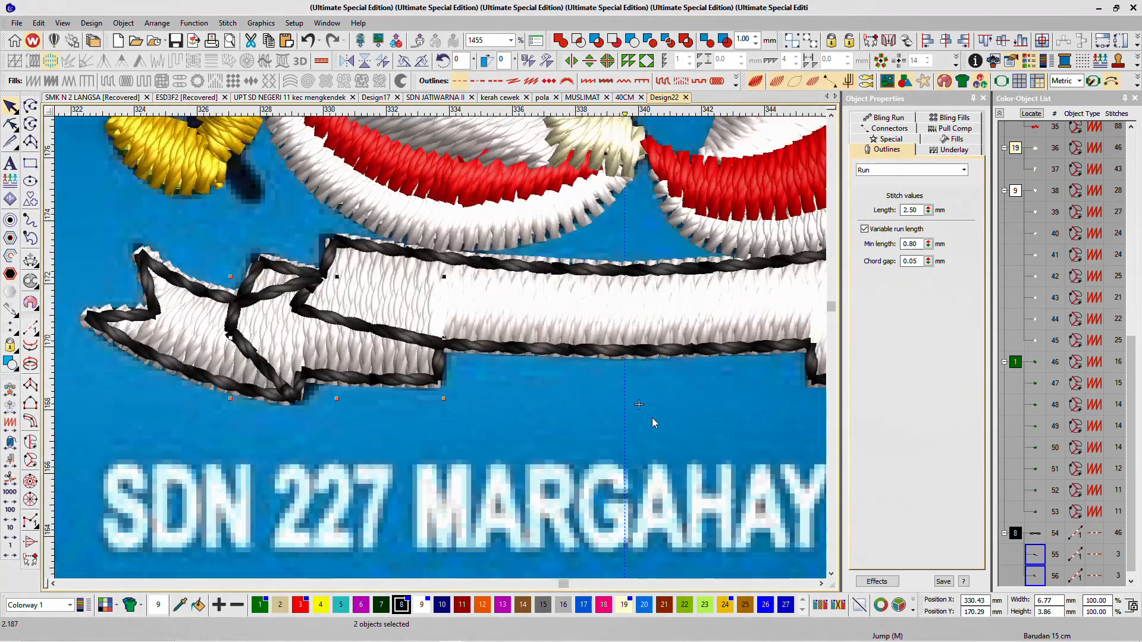
left_click(1016, 534)
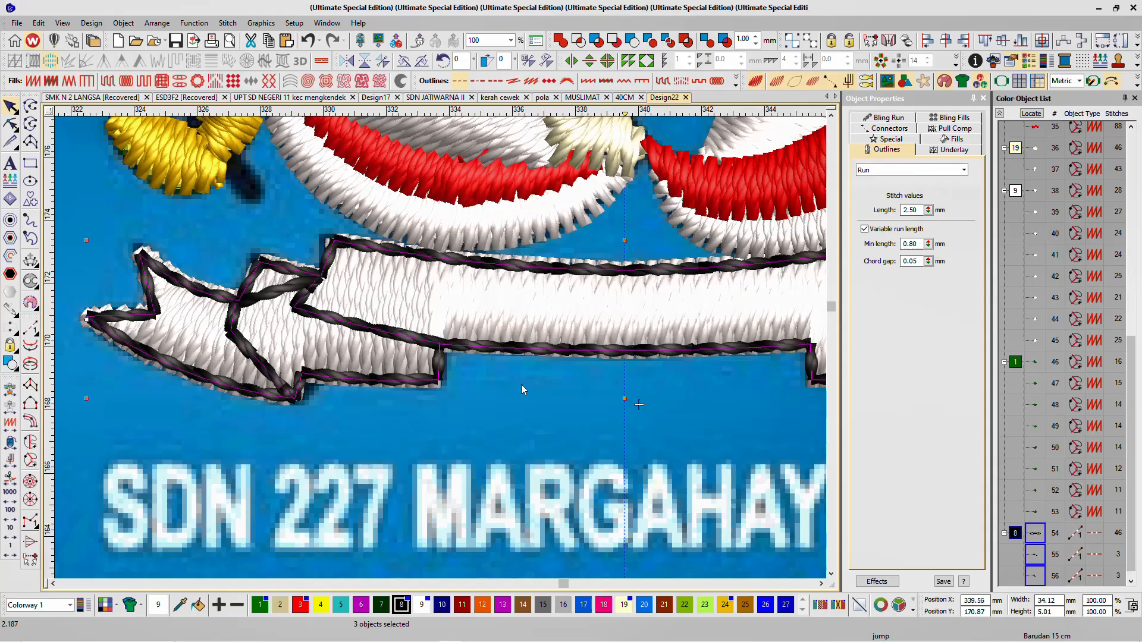
left_click(573, 468)
left_click(360, 330)
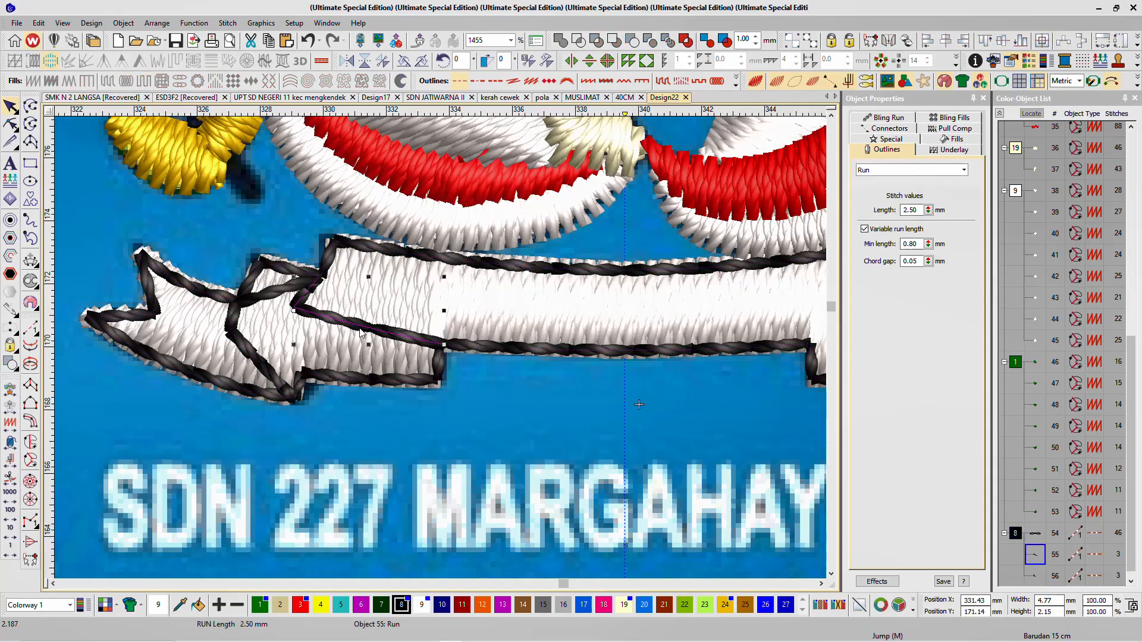
left_click(244, 350, "ctrl")
left_click(595, 474)
key("s")
key("s")
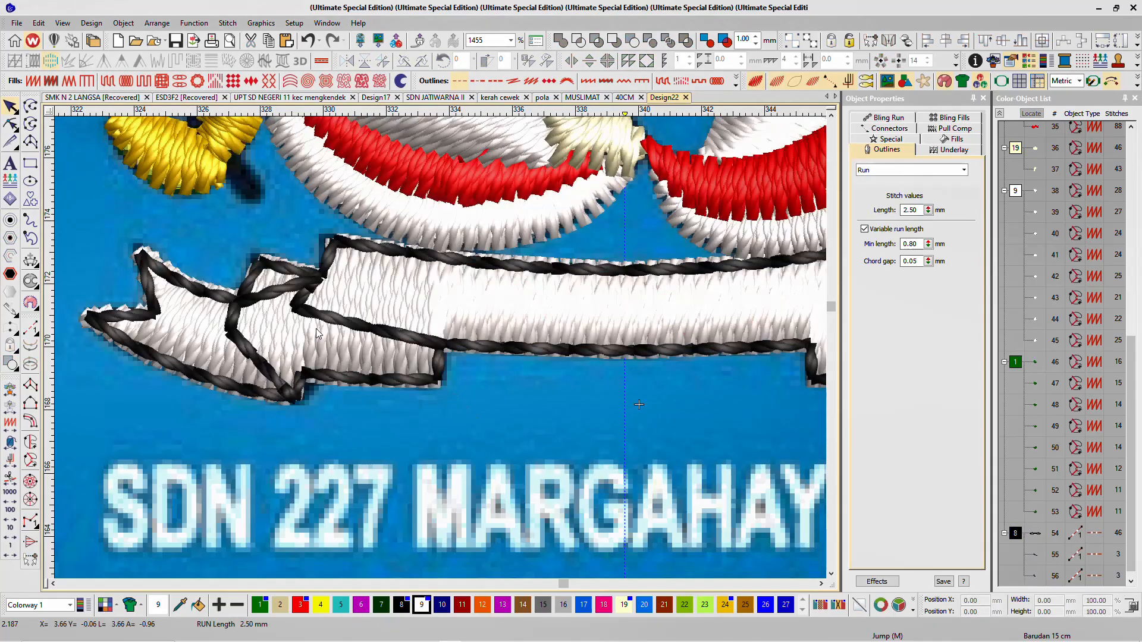
Step: Fill the inner fold's shadow near the ribbon's left end with a black Complex Turning wedge, about 4.4 by 2.2 mm
left_click(31, 460)
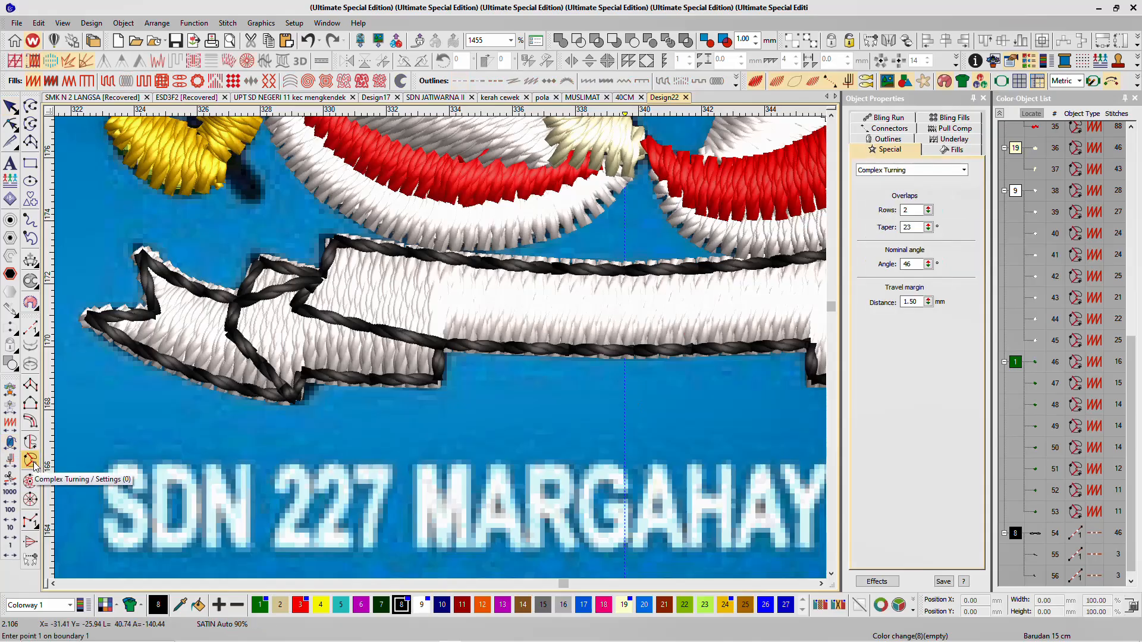
scroll(222, 317, "up", 2)
key("s")
left_click(564, 413)
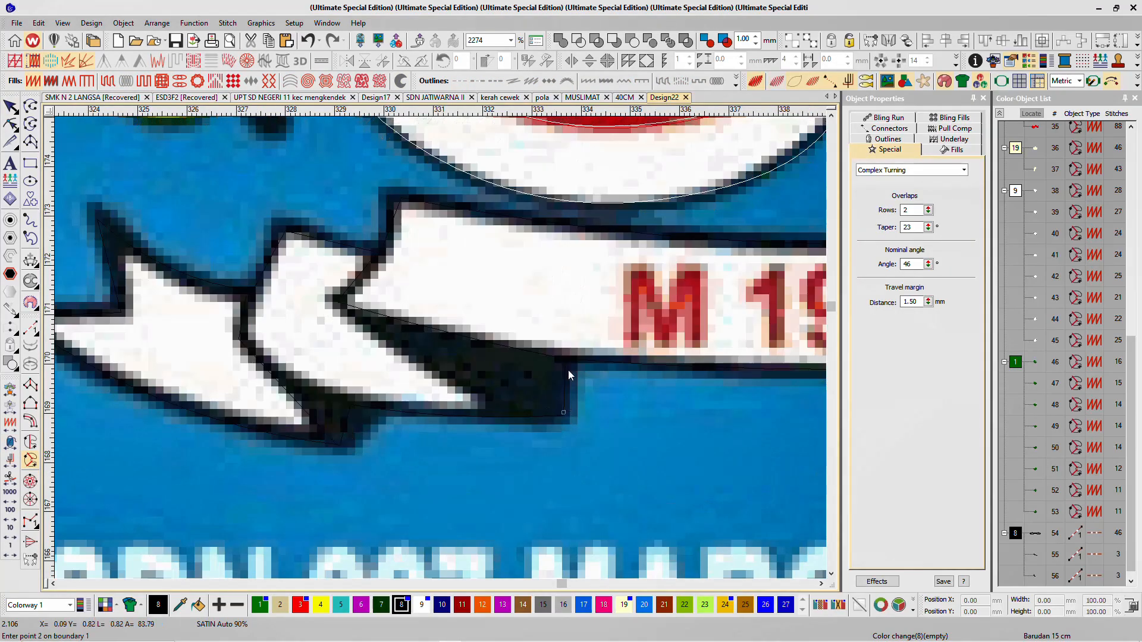
left_click(566, 359)
left_click(350, 307)
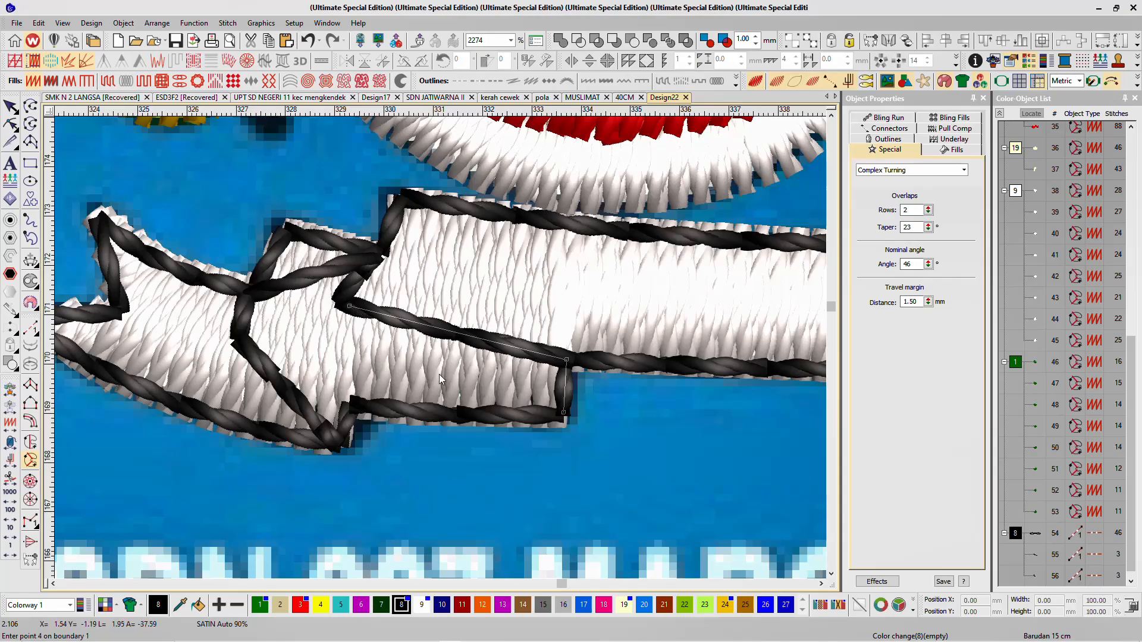
left_click(490, 385)
key("Return")
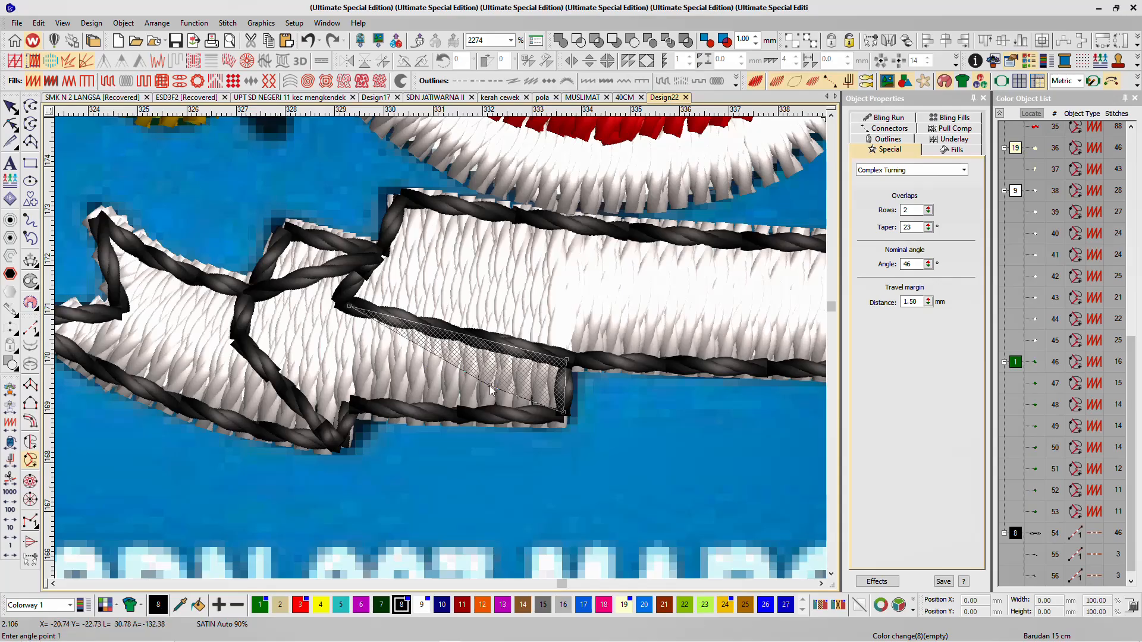
Step: Fill the outer fold's shadow beside the left tail with a black three-point Complex Turning shape
left_click(353, 405)
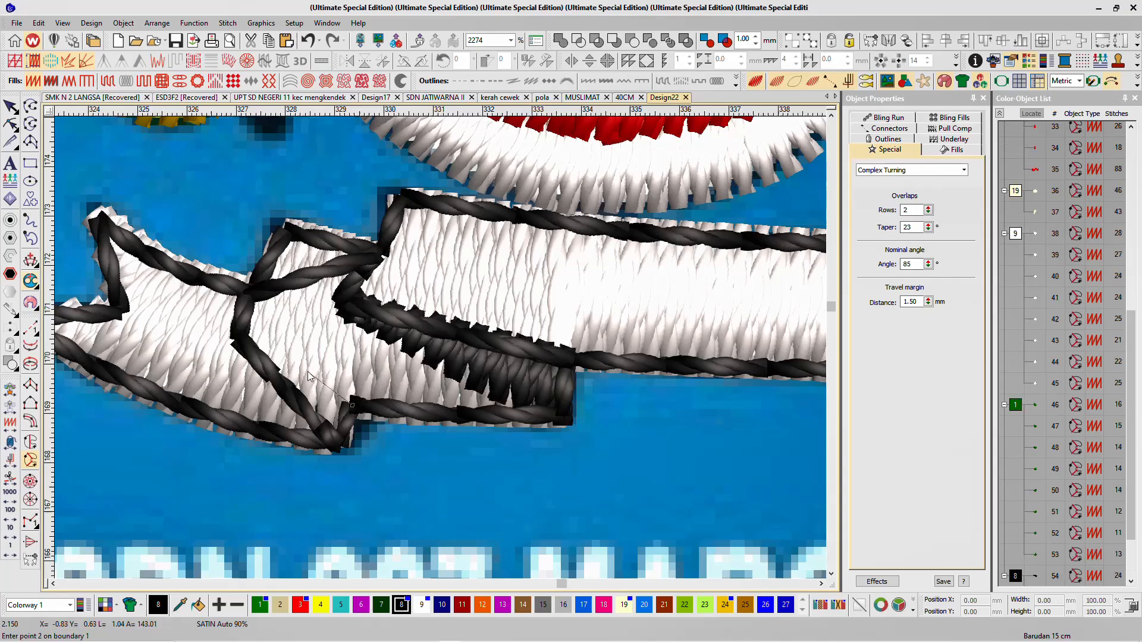
left_click(239, 336)
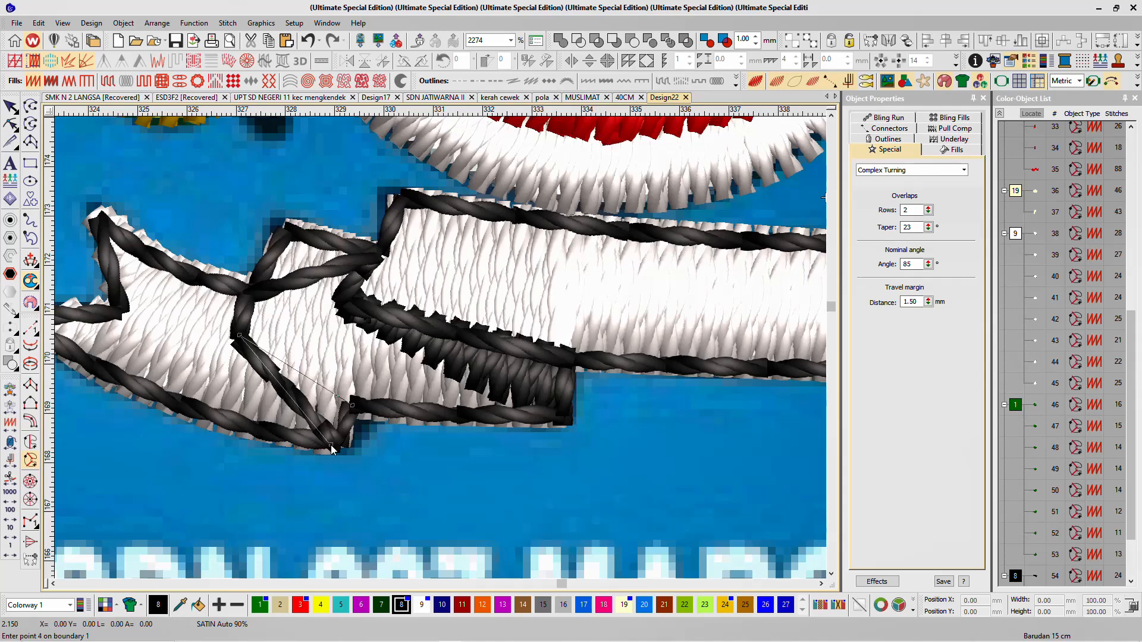
left_click(332, 445)
key("Return")
key("Return")
key("Return")
key("Return")
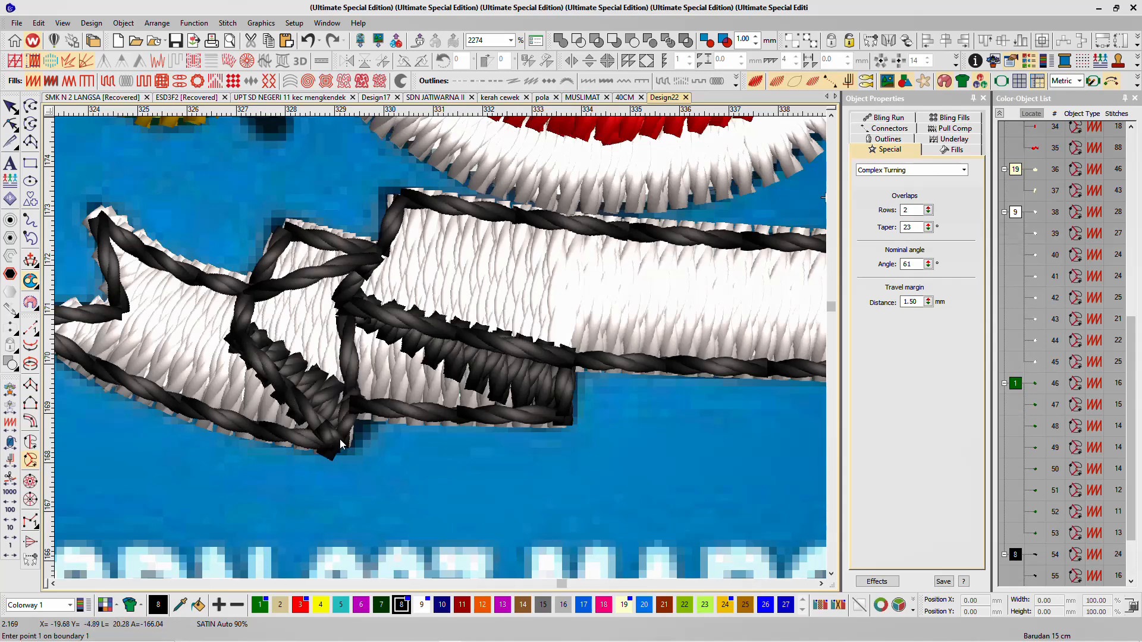
key("Return")
scroll(549, 418, "down", 2)
key("Escape")
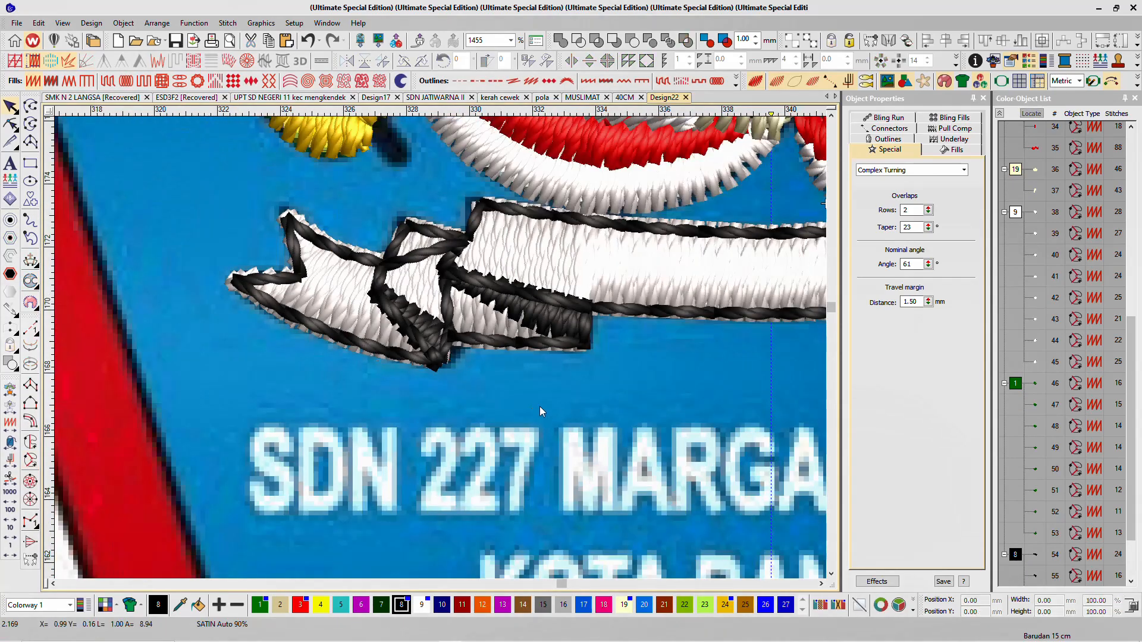
Step: Delete the Run line along the inner fold above the wedge-shaped shadow at the ribbon's left end
left_click(538, 294)
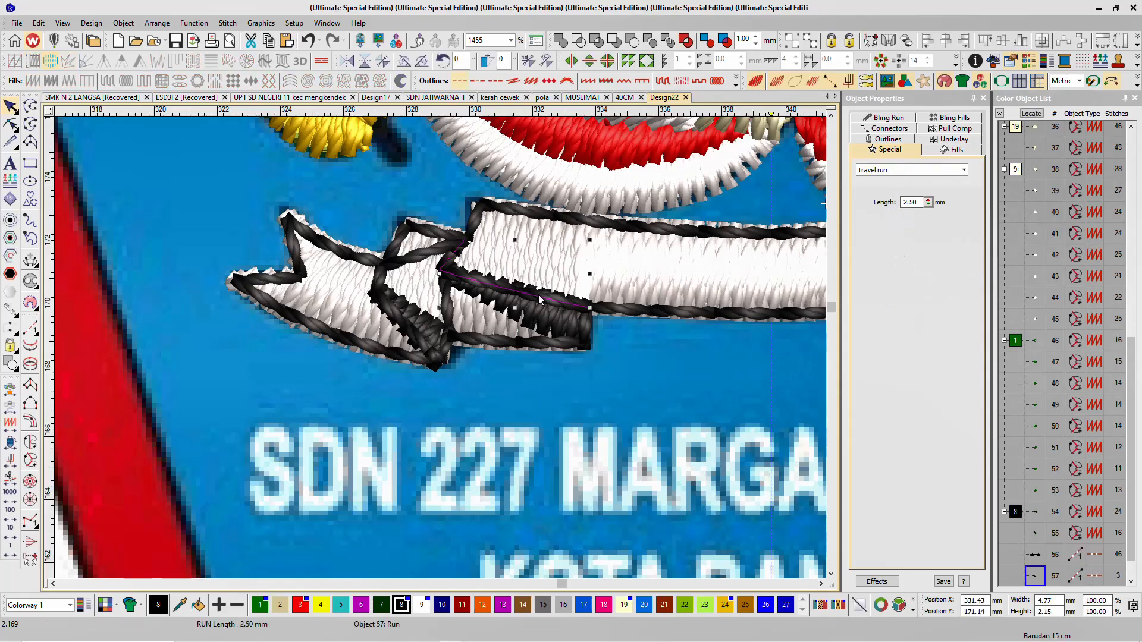
left_click(10, 124)
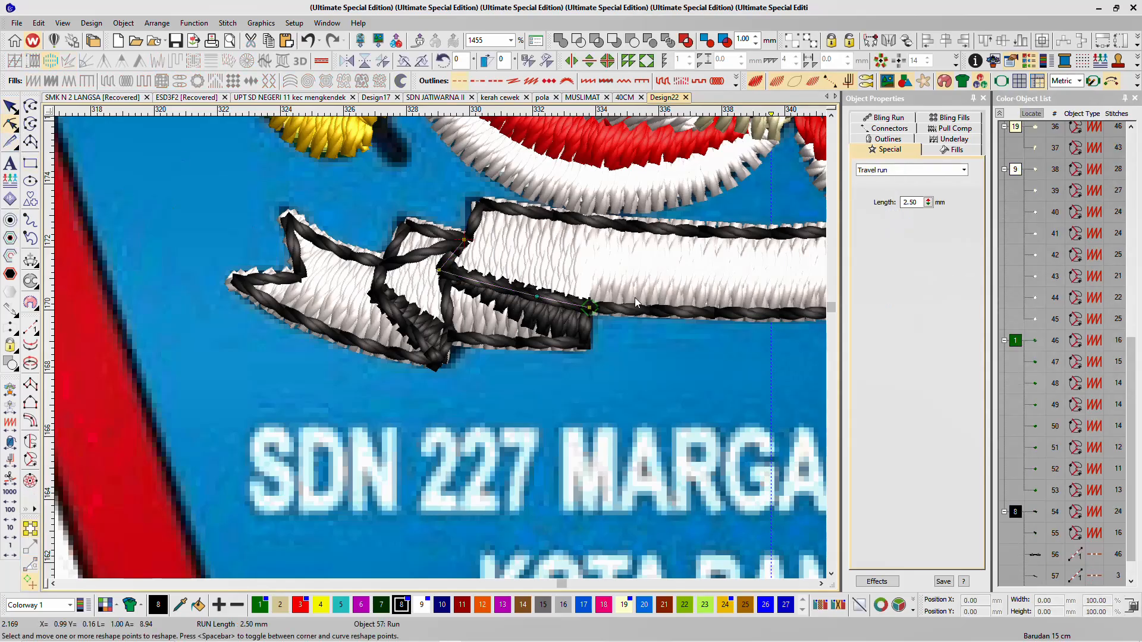
left_click(448, 250)
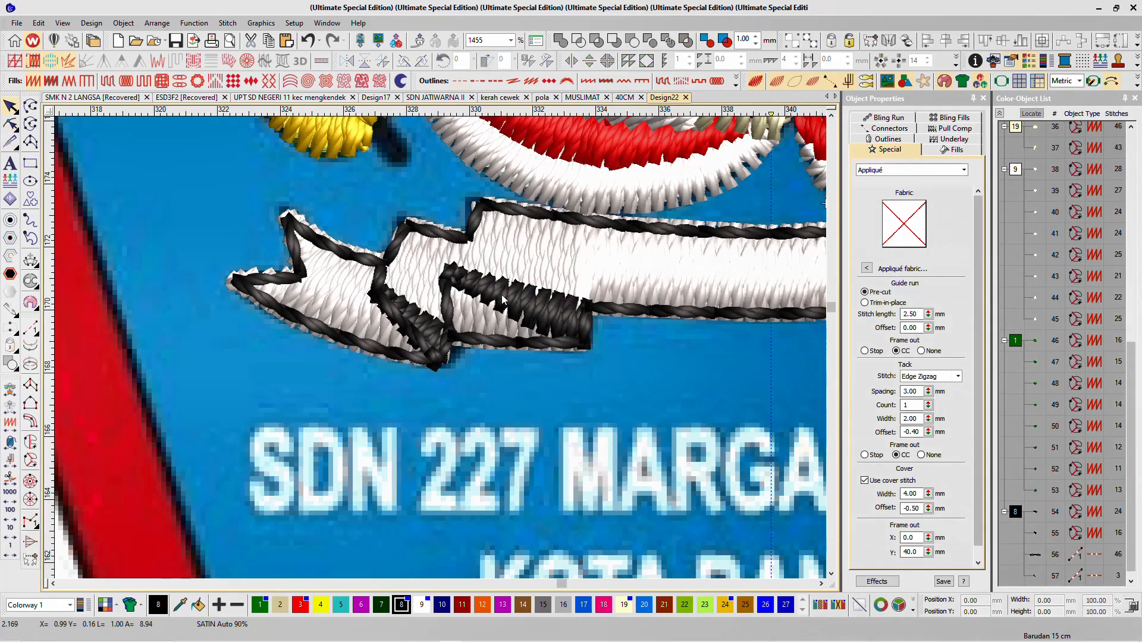
left_click(449, 274)
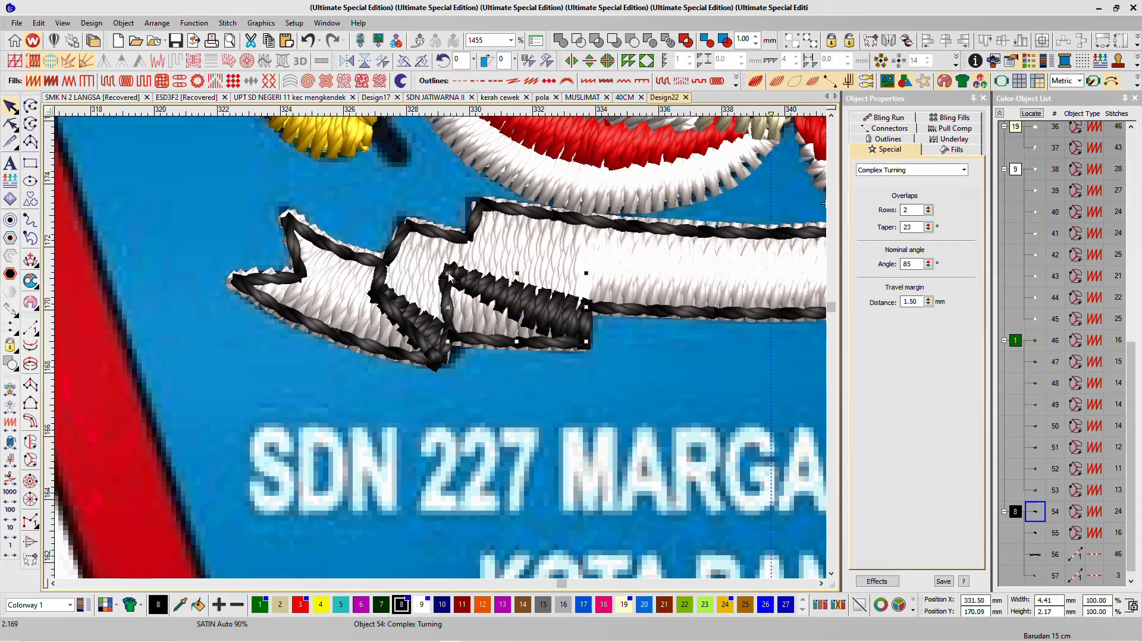
left_click(250, 328)
Step: Shorten the outer fold's Run line by removing its lower point, keeping only the segment above the shadow
left_click(400, 319)
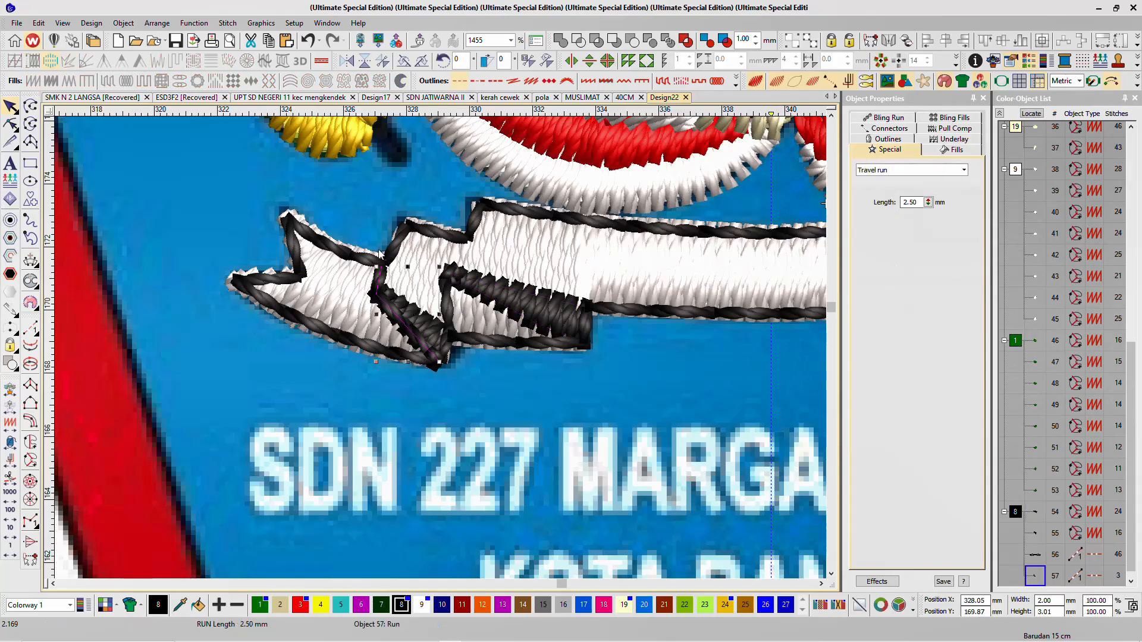
left_click(10, 124)
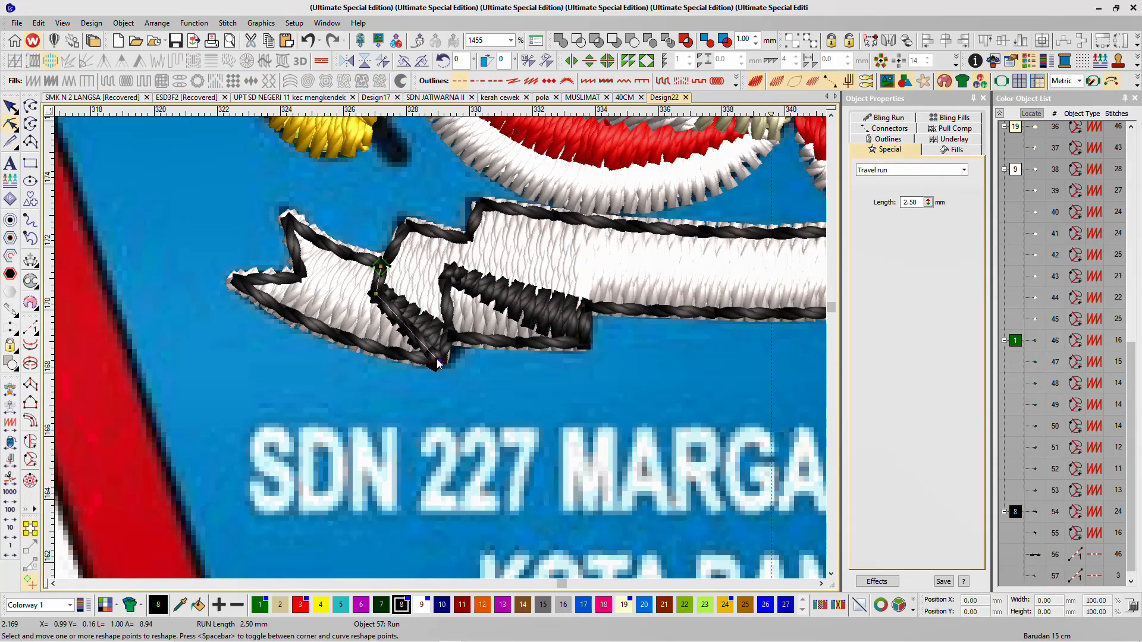
left_click_drag(437, 359, 378, 292)
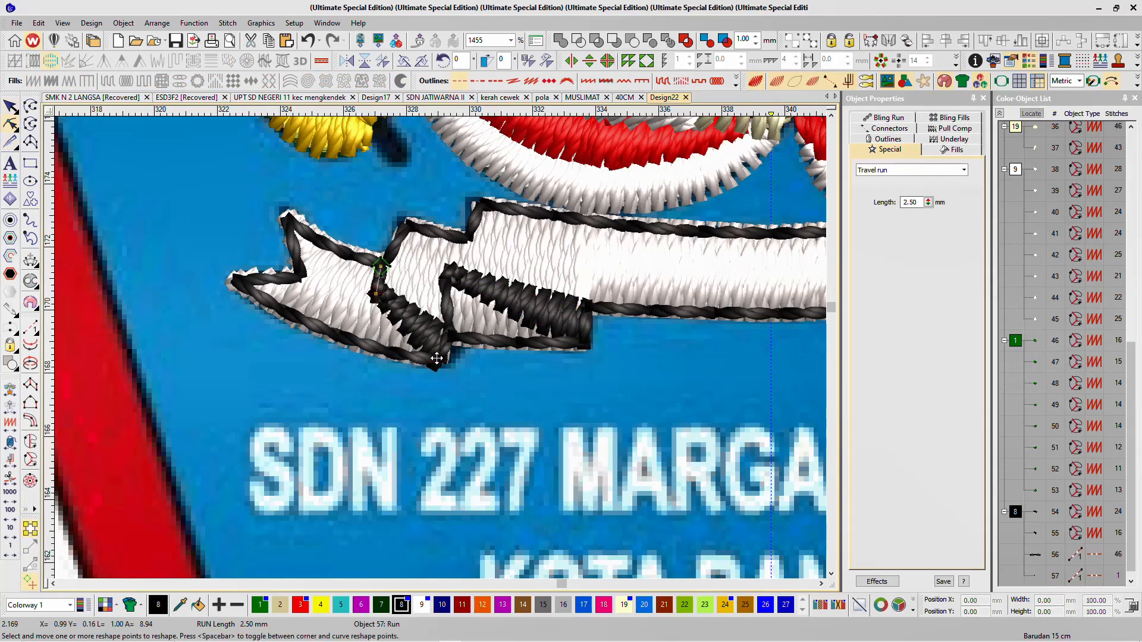
left_click(11, 105)
left_click(148, 223)
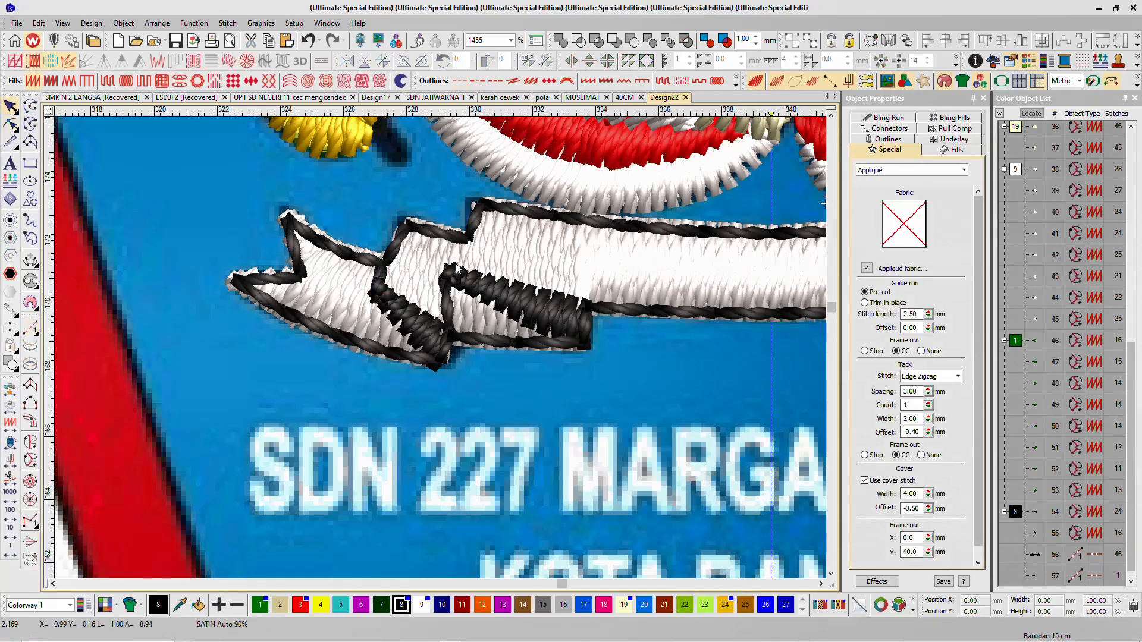
left_click(467, 244)
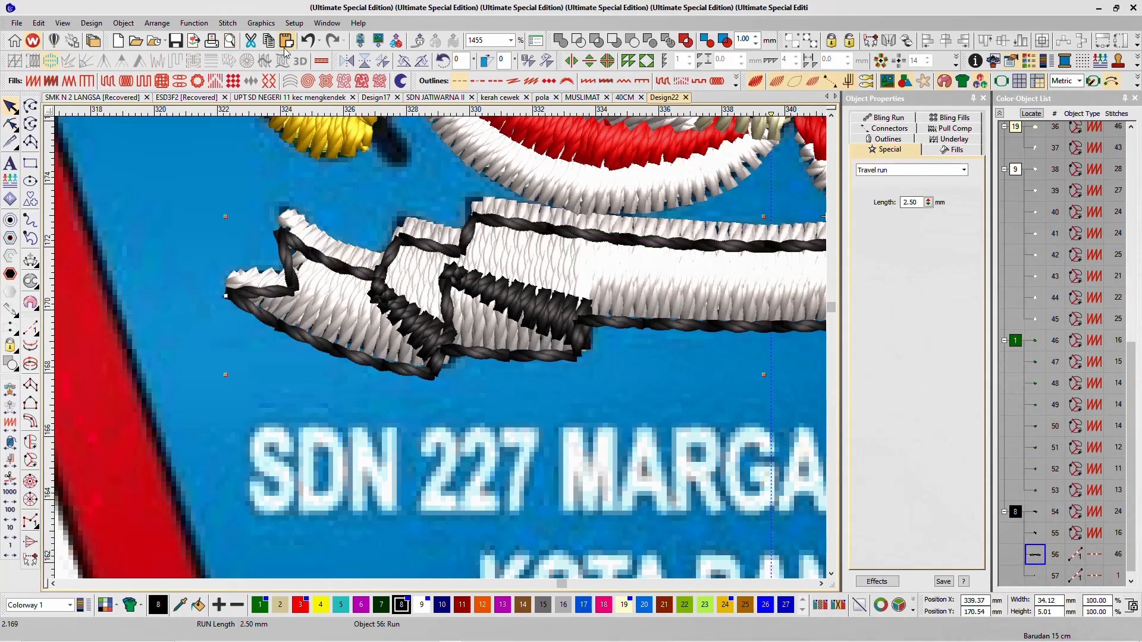
left_click(187, 170)
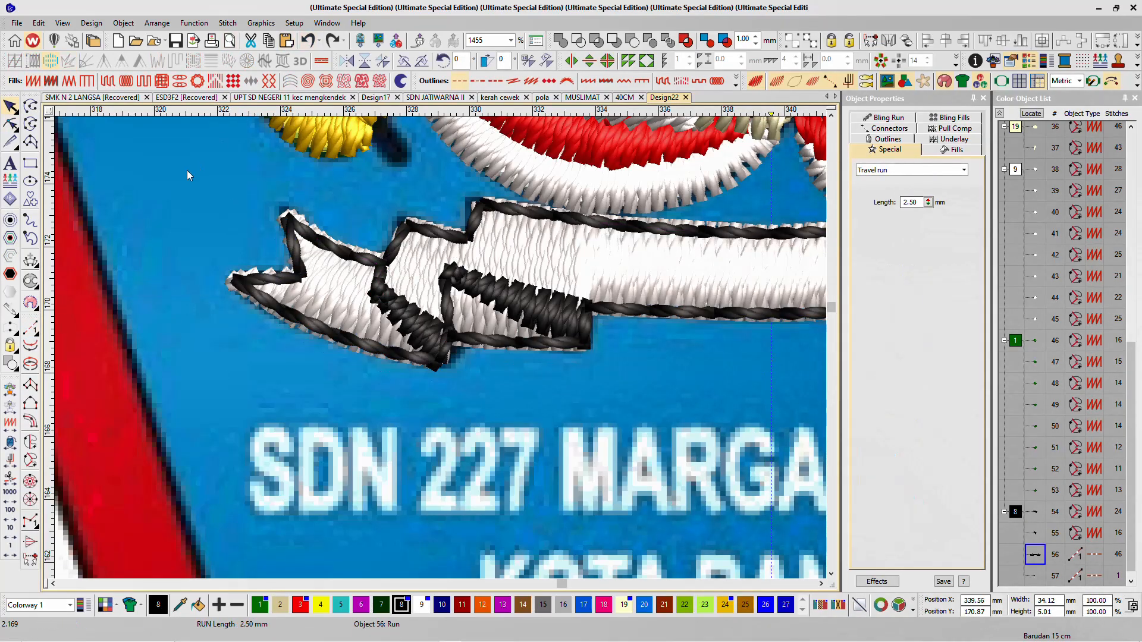
Step: Draw a straight Run line from the notch in the ribbon's upper edge to the inner shadow's tip, about 0.7 mm wide and 1.0 mm high
left_click(30, 329)
scroll(438, 345, "up", 2)
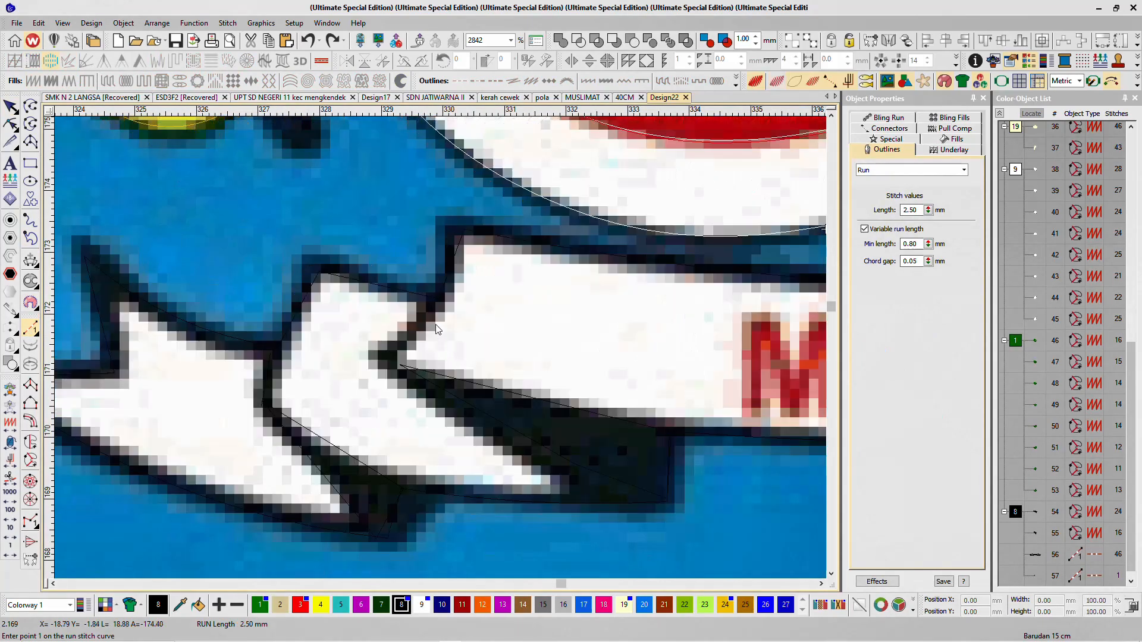
left_click(439, 301)
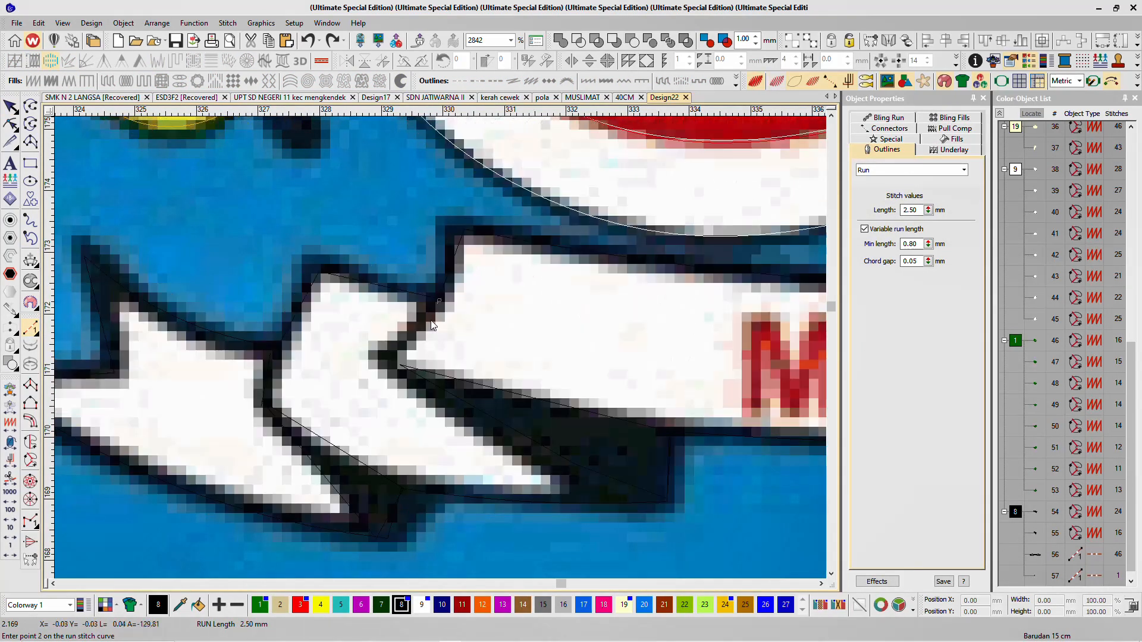
left_click(399, 364)
key("Return")
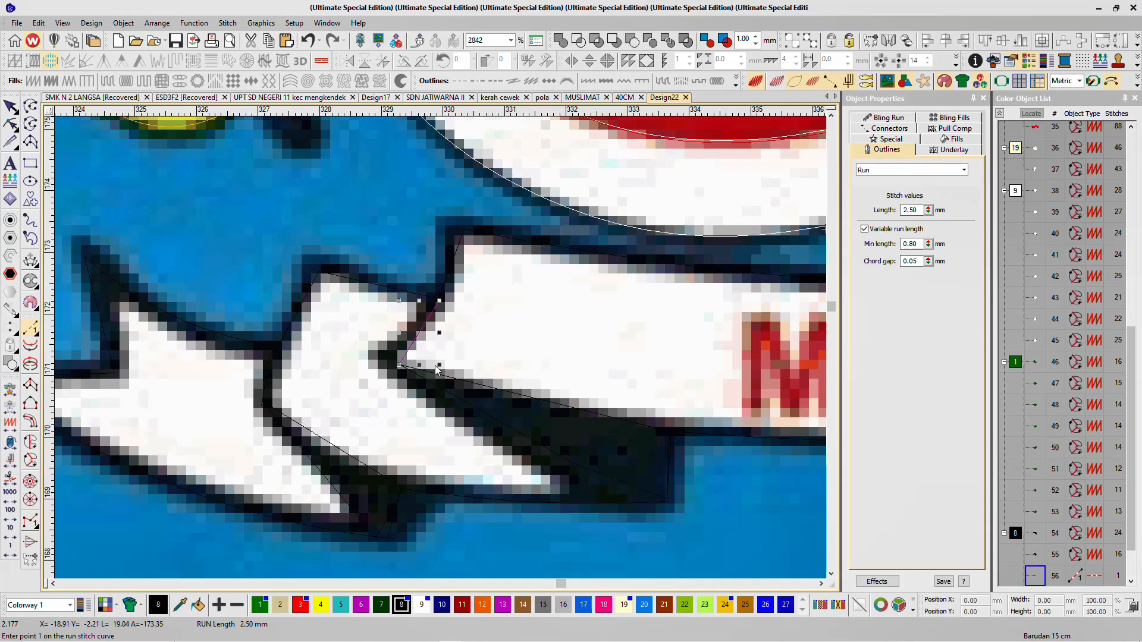
Step: Mirror-copy the two black shadows and two short fold lines, without the ribbon outline, across the vertical centre line to the ribbon's right end
scroll(441, 353, "down", 2)
scroll(441, 352, "down", 4)
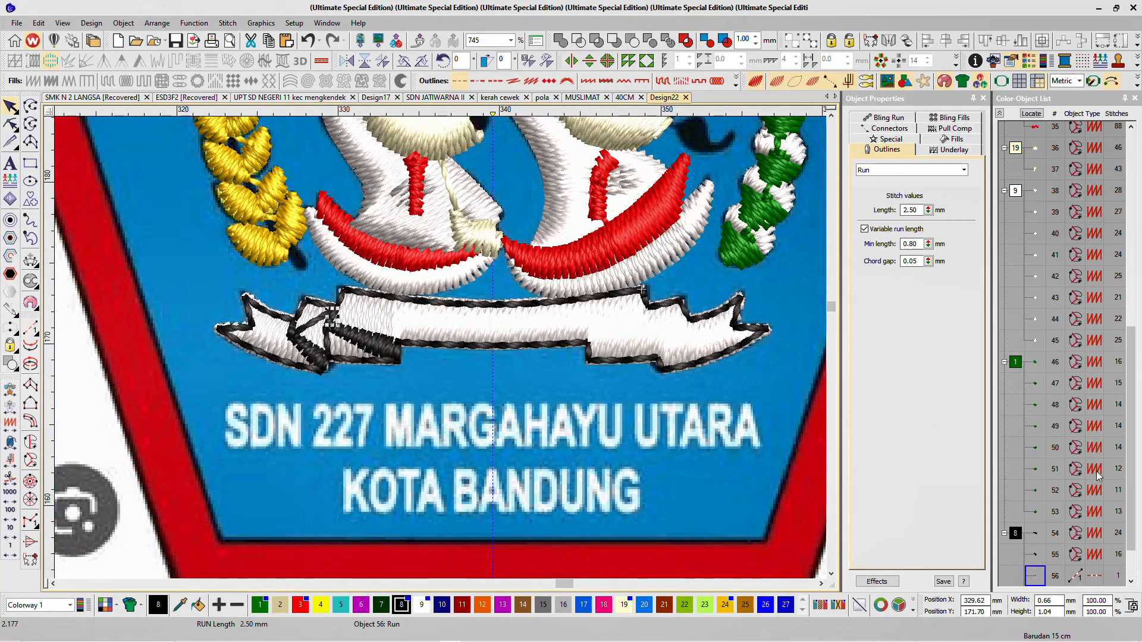
left_click_drag(1019, 535, 1044, 562)
left_click(1045, 544)
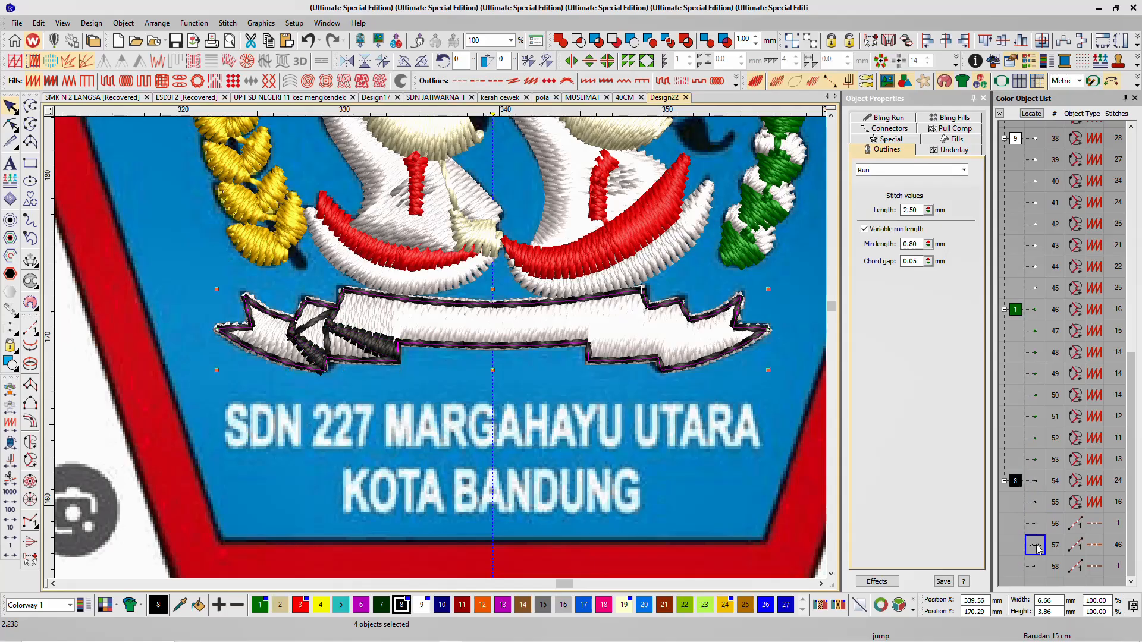
left_click(1040, 562)
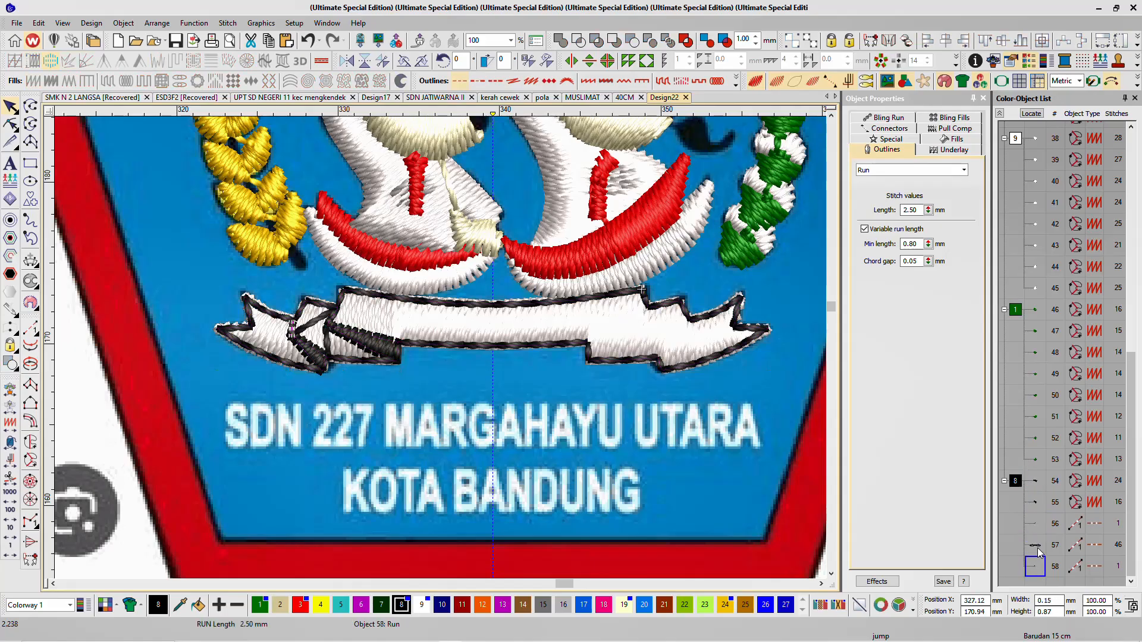
left_click(1038, 551)
left_click(1015, 482)
left_click(1040, 548, "ctrl")
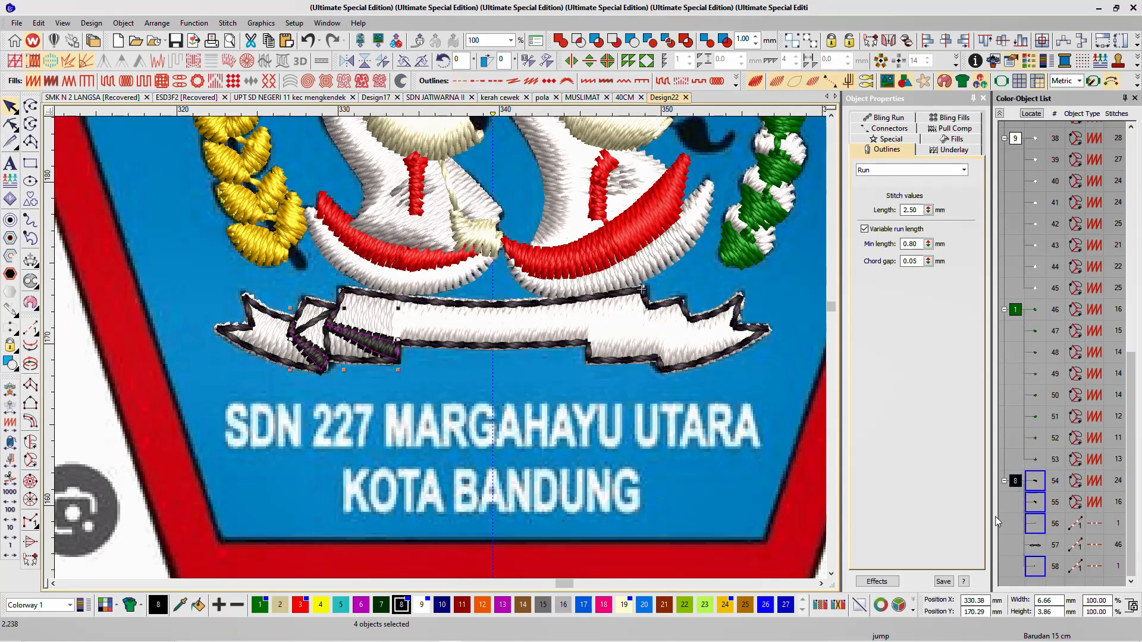
left_click(571, 64)
scroll(492, 349, "up", 4)
scroll(440, 348, "up", 10)
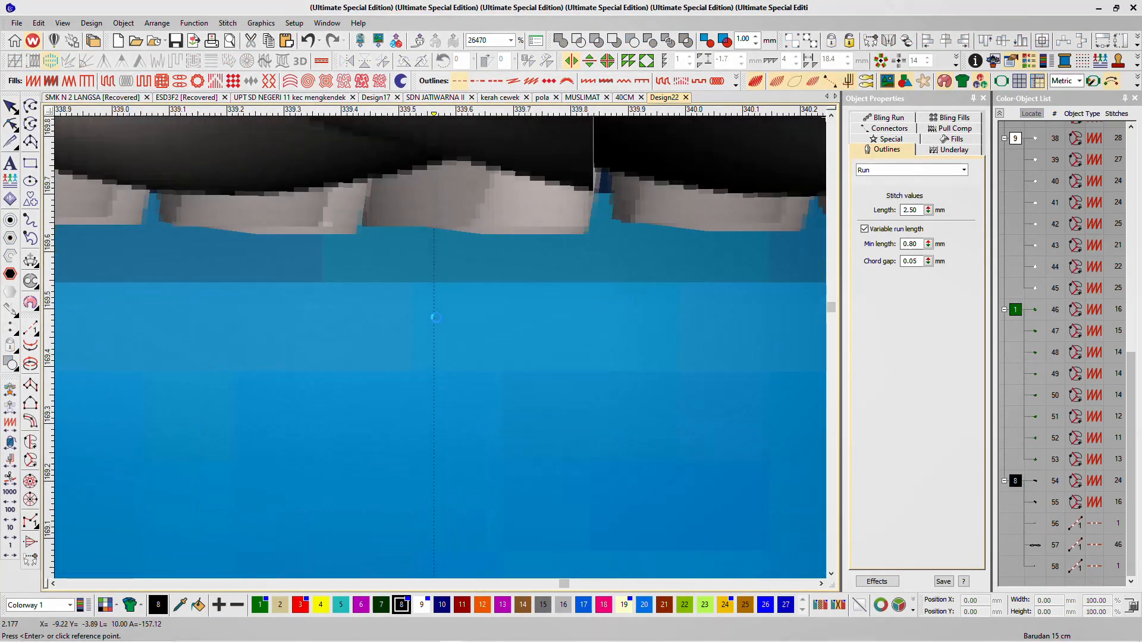
scroll(440, 348, "down", 6)
scroll(442, 348, "down", 7)
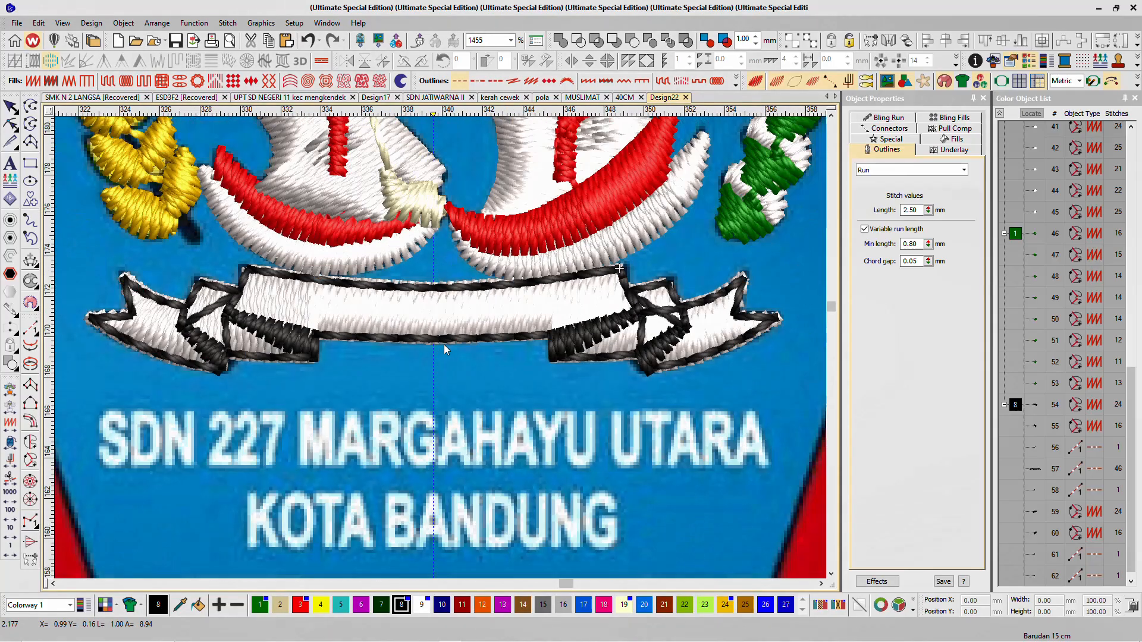
scroll(428, 342, "up", 3)
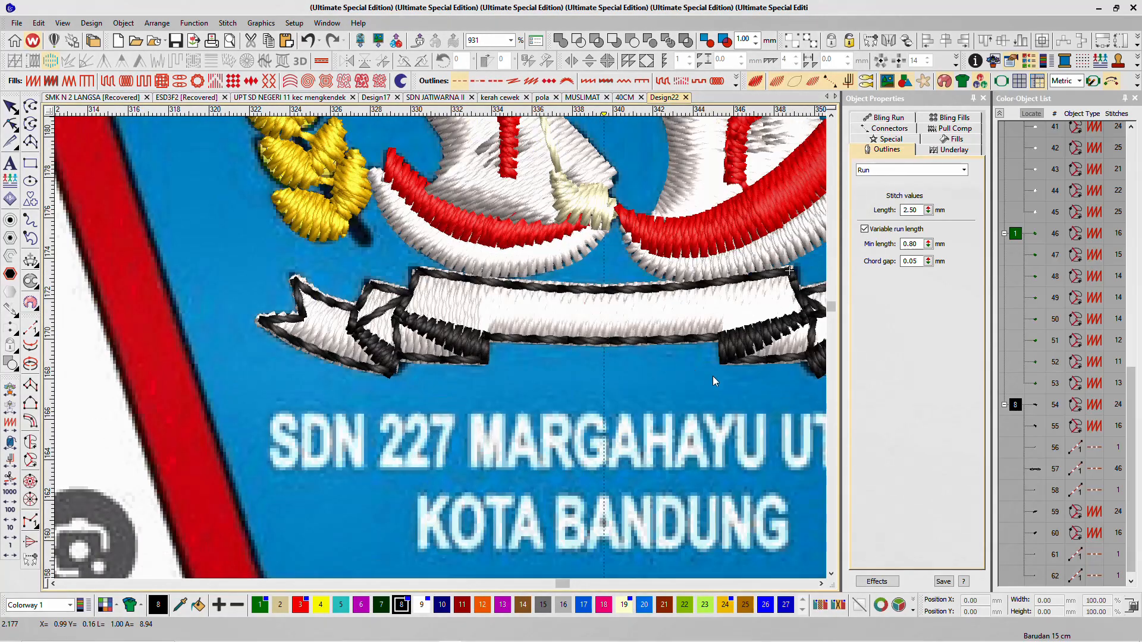
left_click(1016, 405)
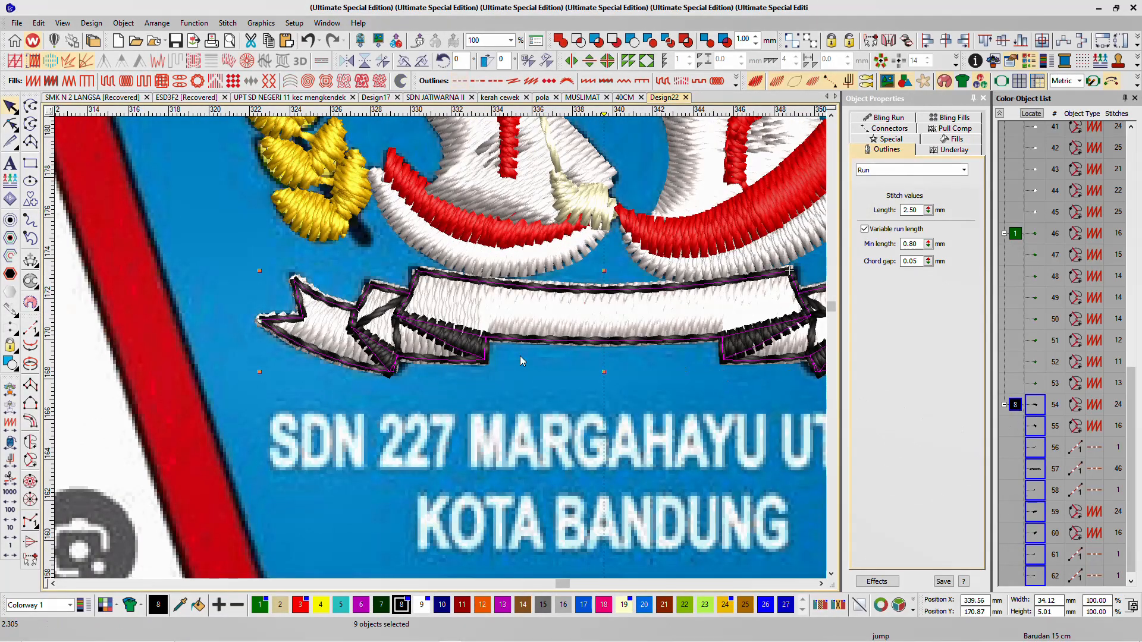
scroll(442, 352, "down", 2)
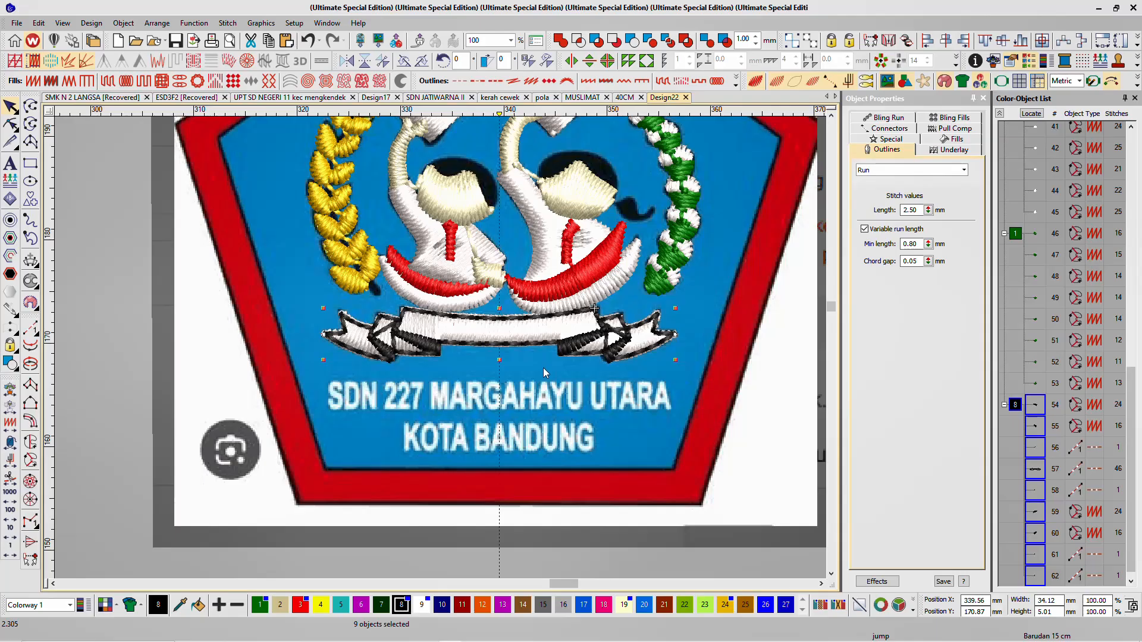
right_click(565, 351)
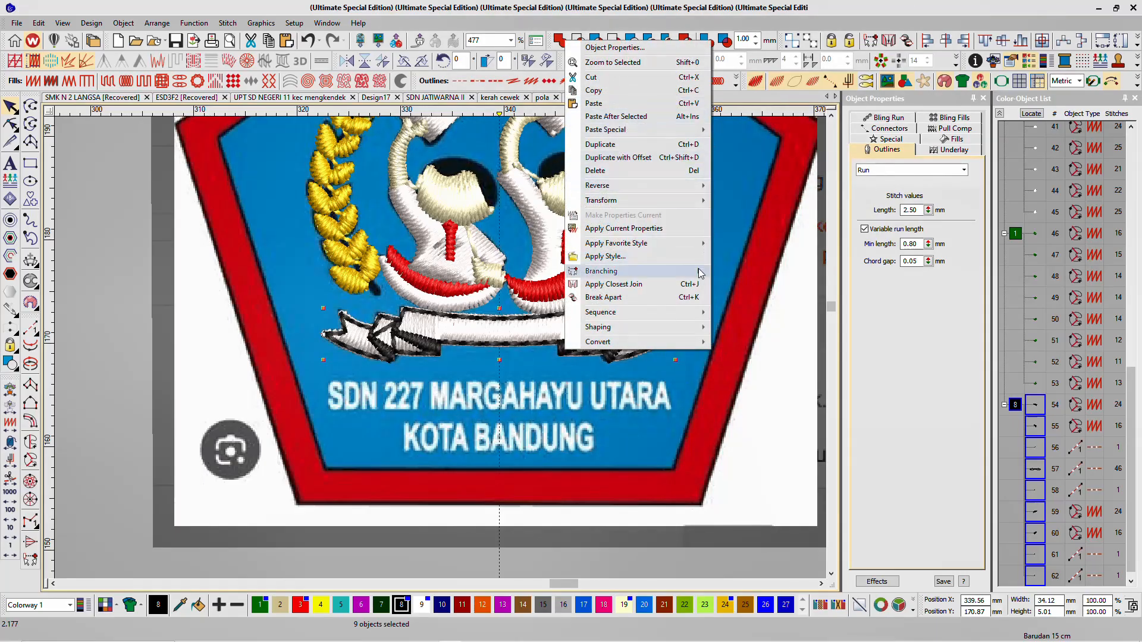
left_click(650, 272)
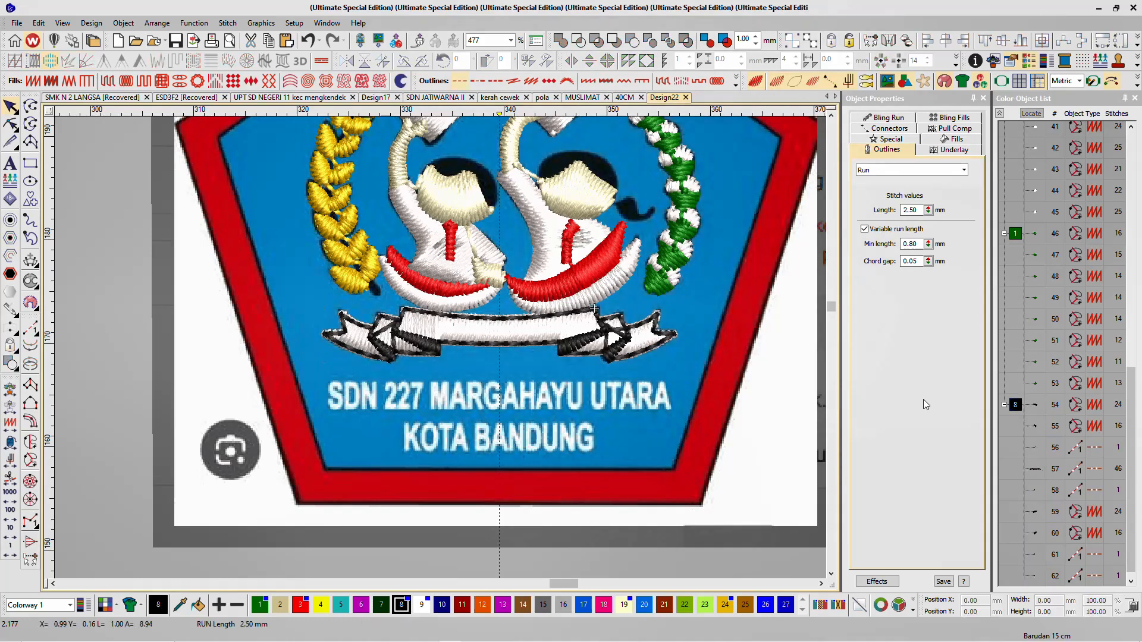
Step: Branch all nine black ribbon objects into one, with entry and exit points at the upper right corner of the ribbon's centre band
left_click(1016, 407)
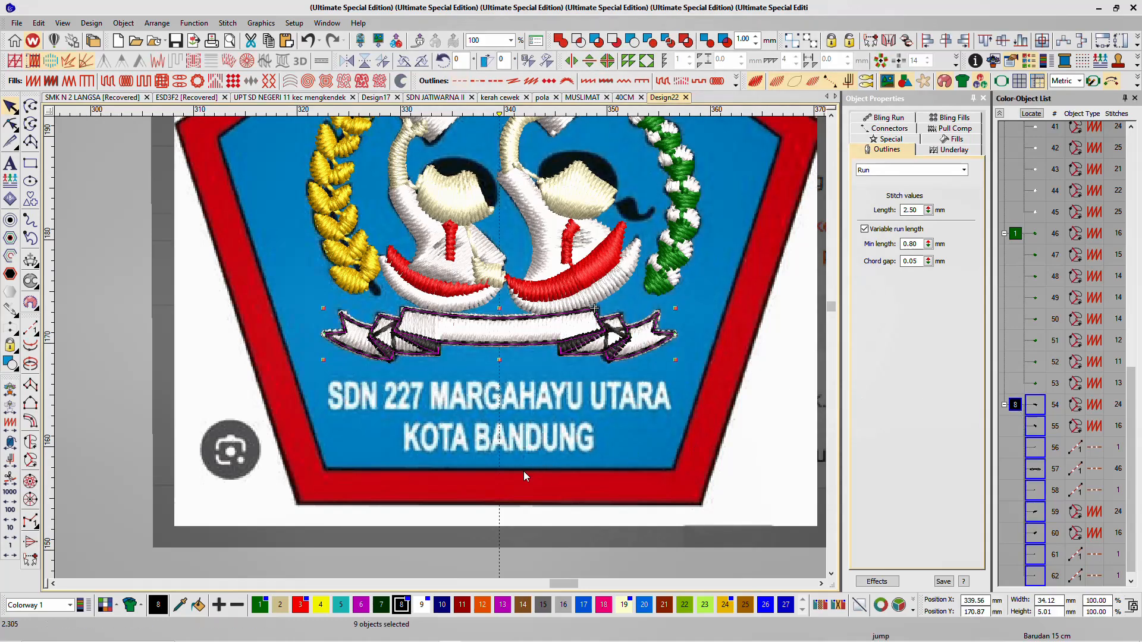
key("Return")
scroll(351, 346, "up", 5)
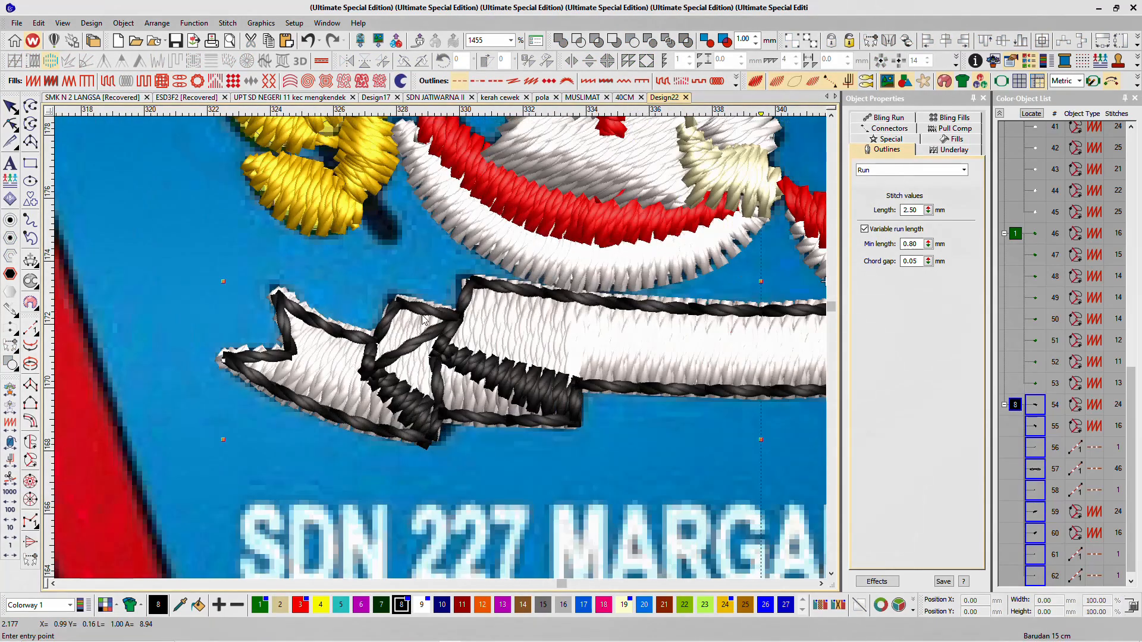
scroll(645, 337, "down", 3)
scroll(664, 332, "up", 3)
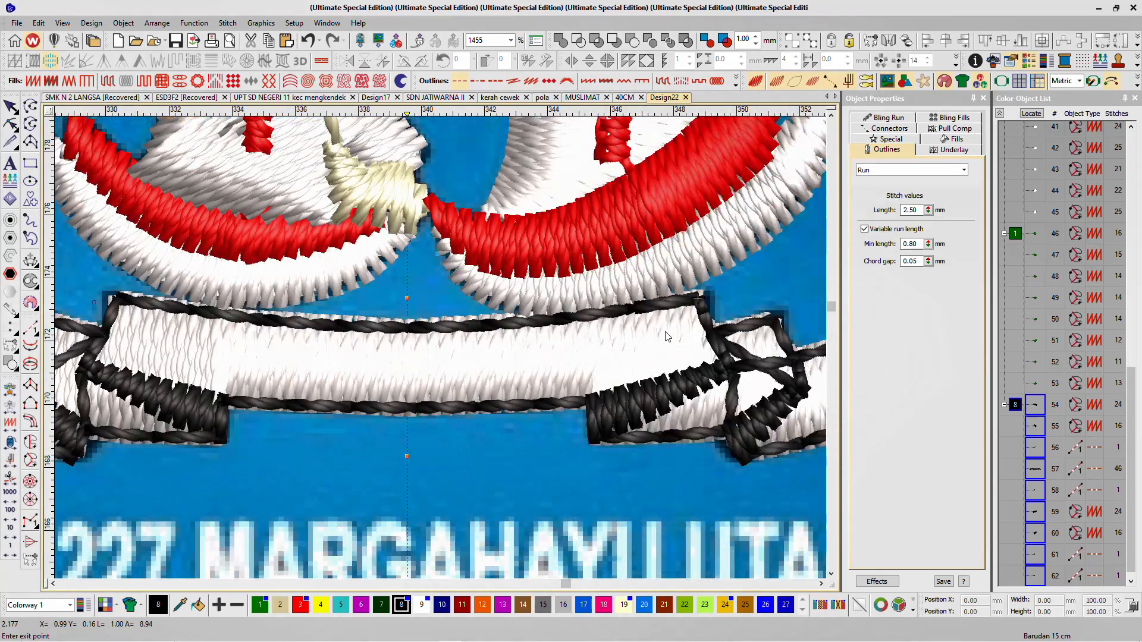
left_click(705, 307)
scroll(421, 463, "down", 3)
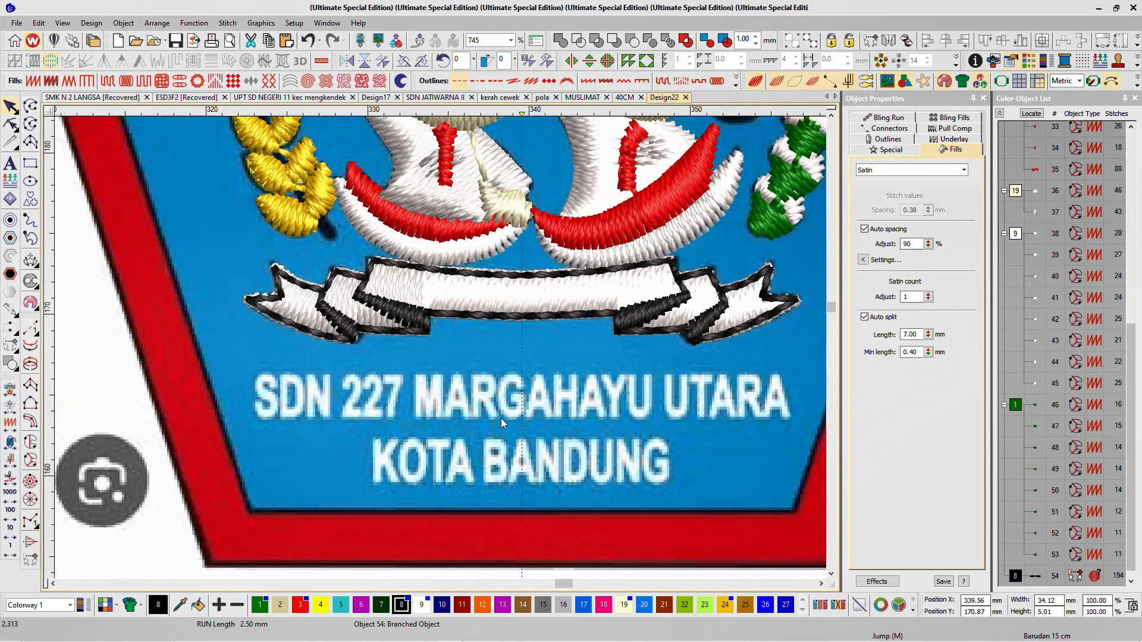
Step: Move the branched ribbon object's entry point to the upper left corner of the centre band and regenerate its stitches
left_click(1063, 560)
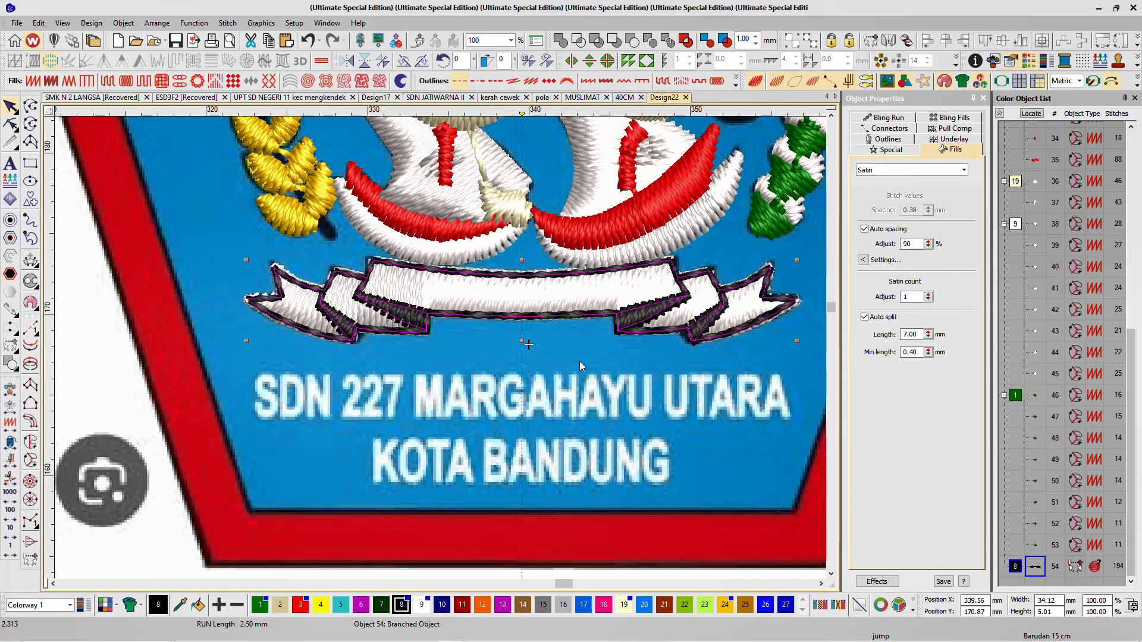
key("h")
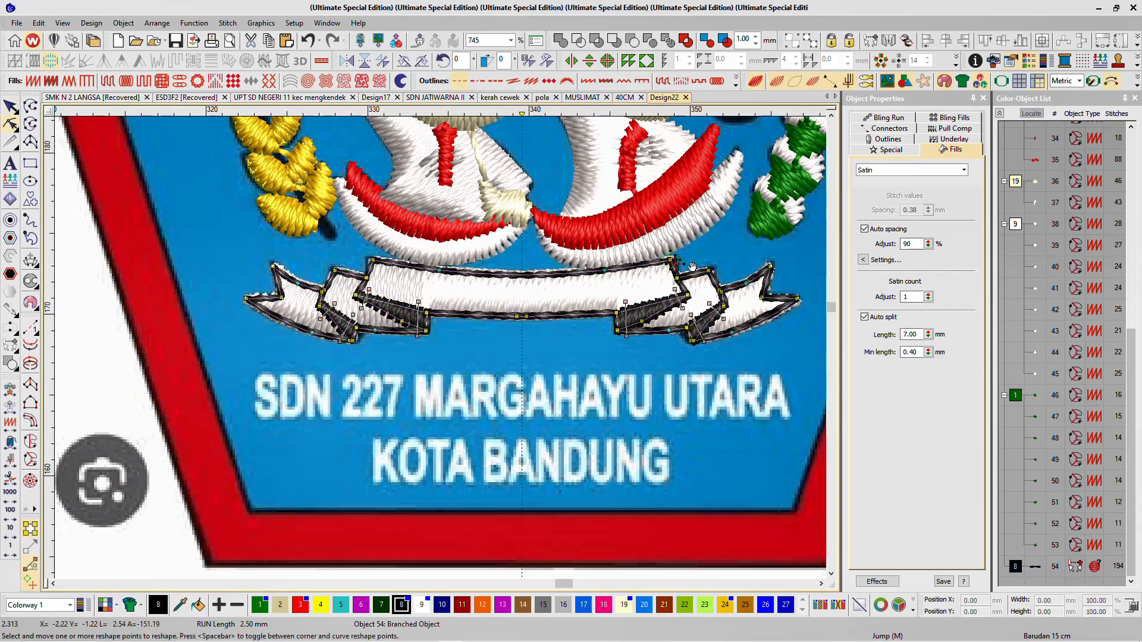
left_click_drag(692, 267, 386, 247)
key("Return")
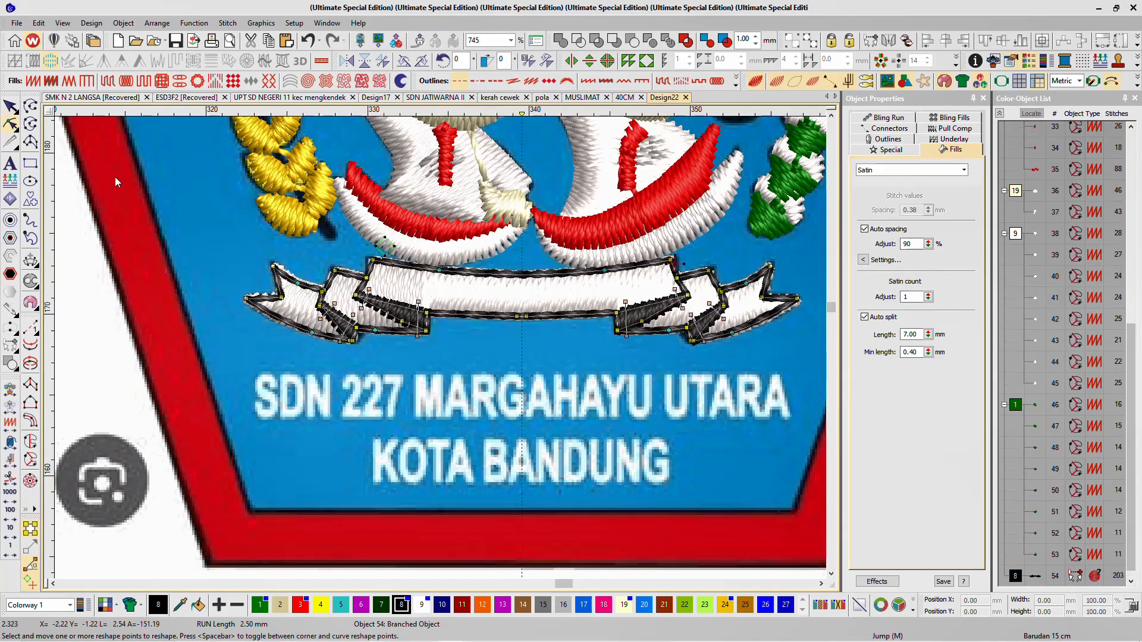
left_click(11, 107)
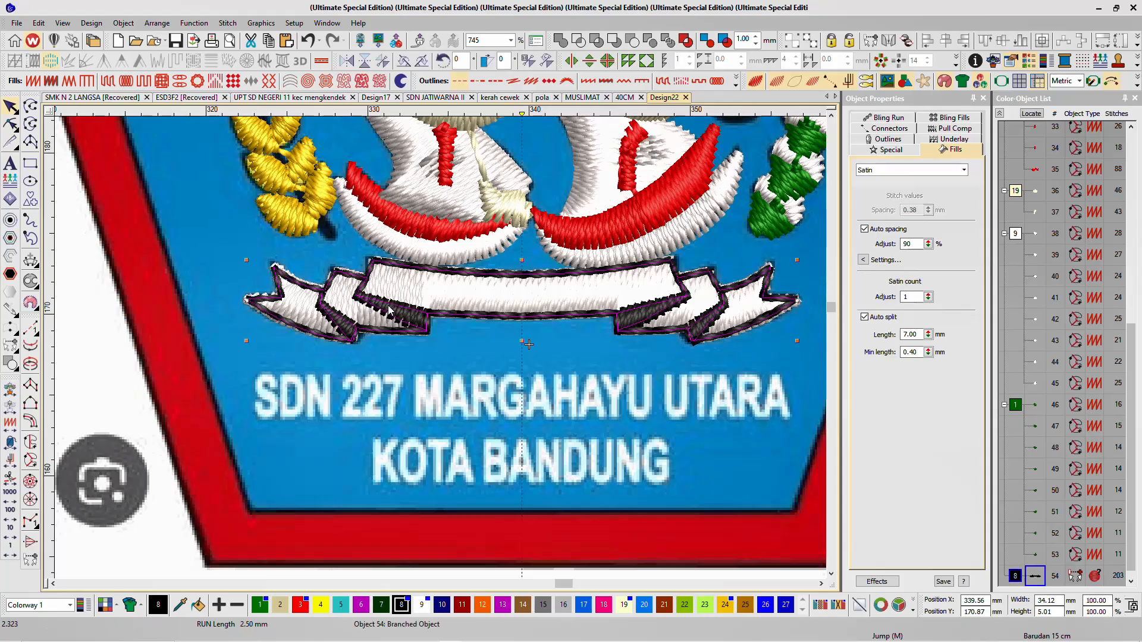
right_click(408, 317)
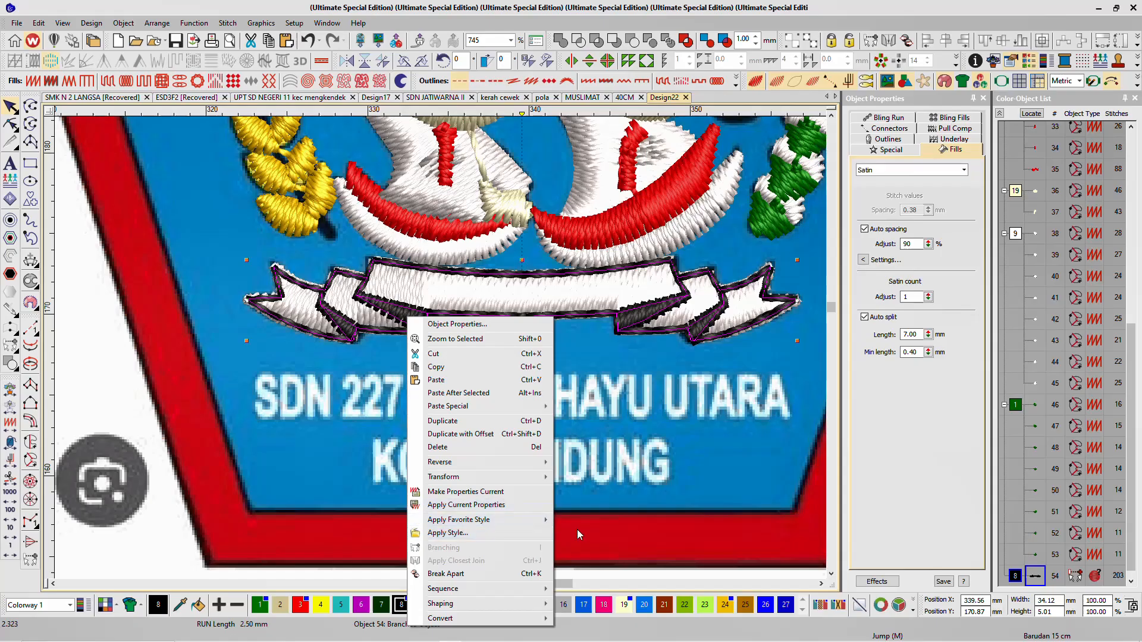
left_click(601, 552)
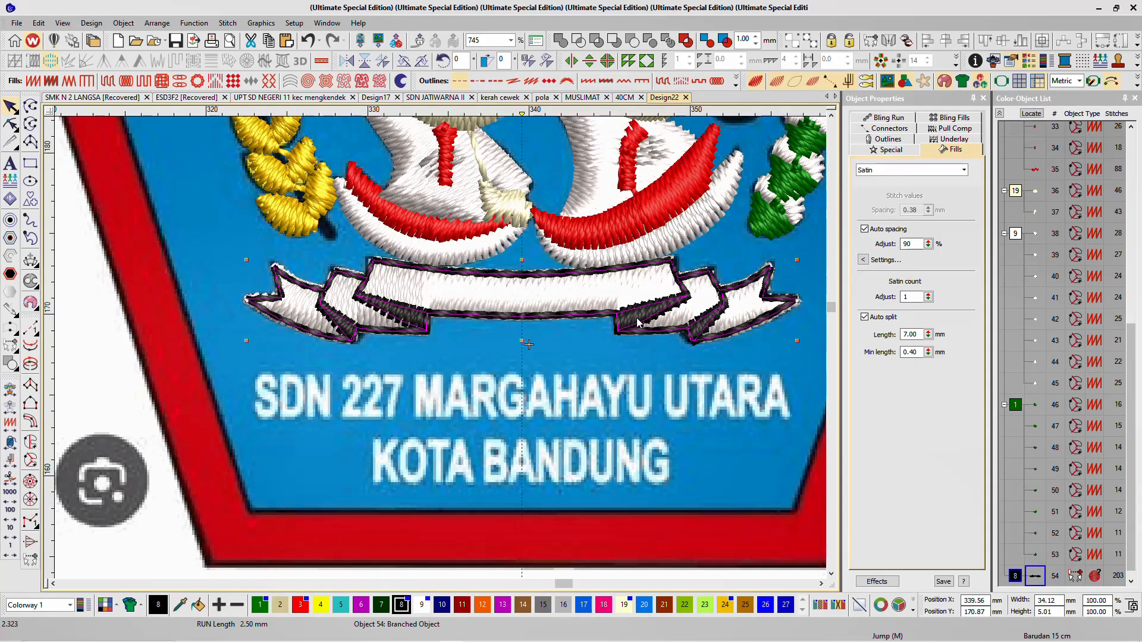
key("ctrl+z")
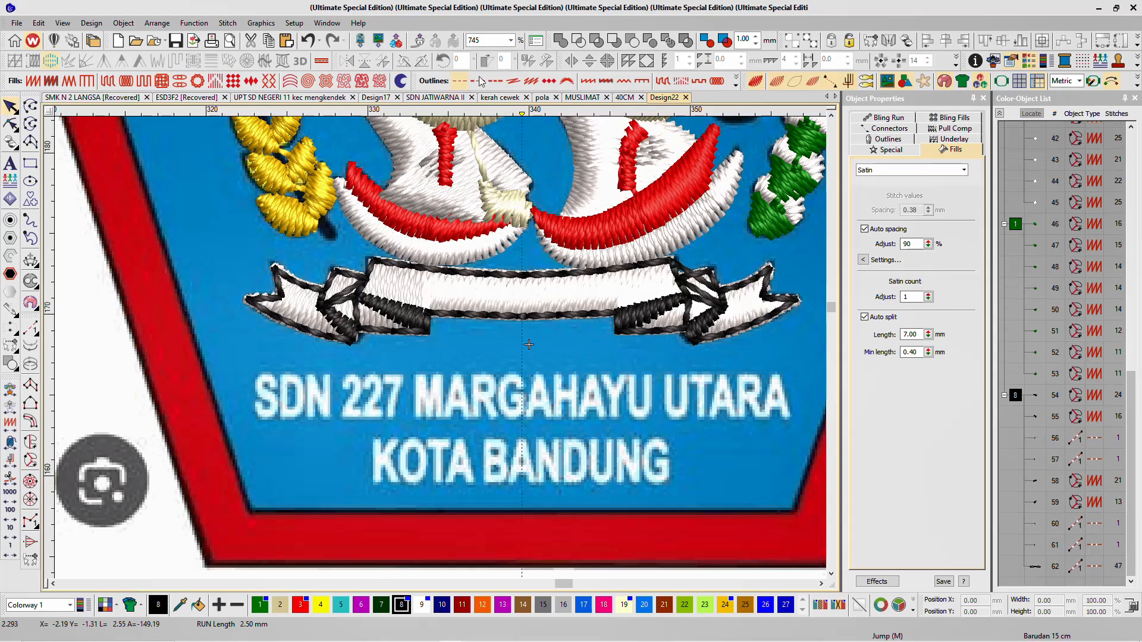
key("ctrl+y")
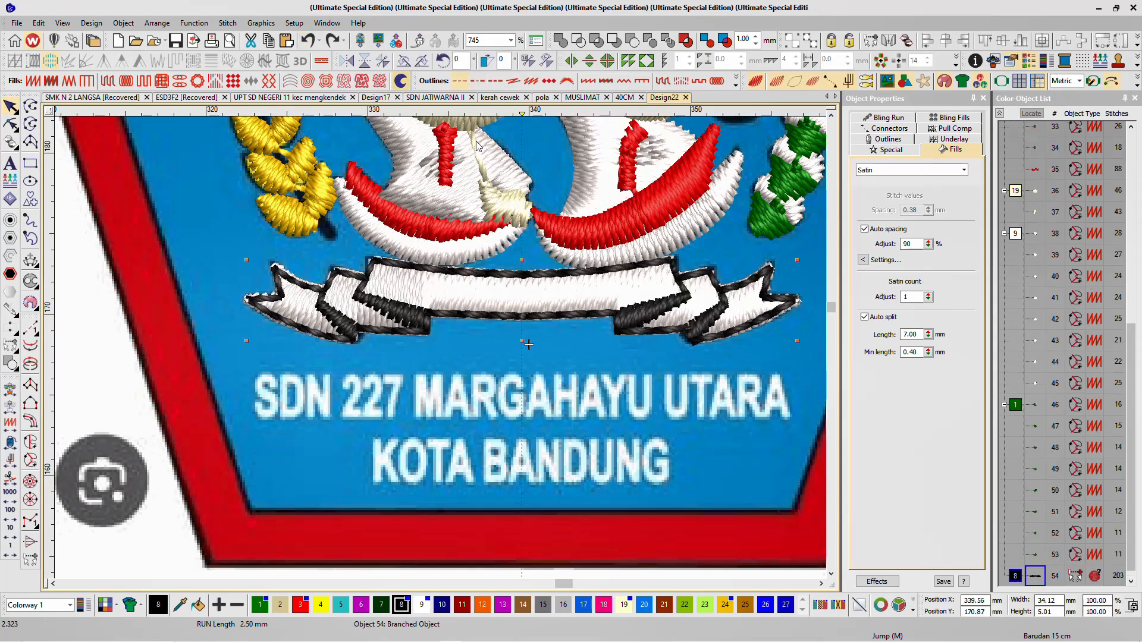
right_click(1036, 571)
right_click(701, 330)
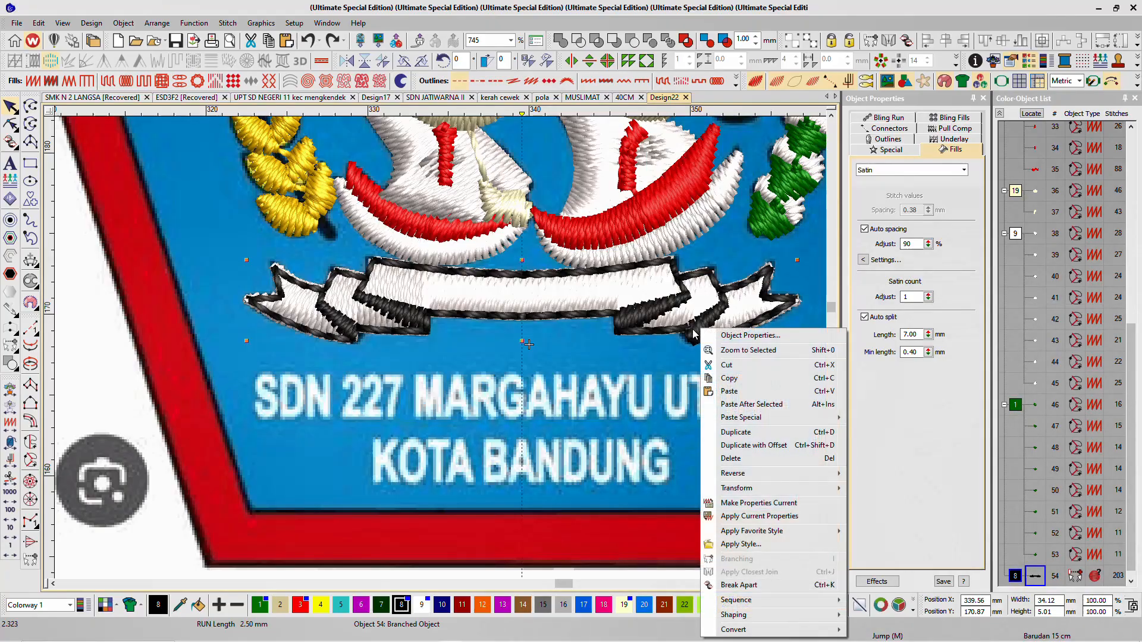
left_click(571, 372)
Step: Start a black Run line at the lower end of the yellow wreath's stalk and trace it around the lowest left grain
scroll(440, 348, "down", 2)
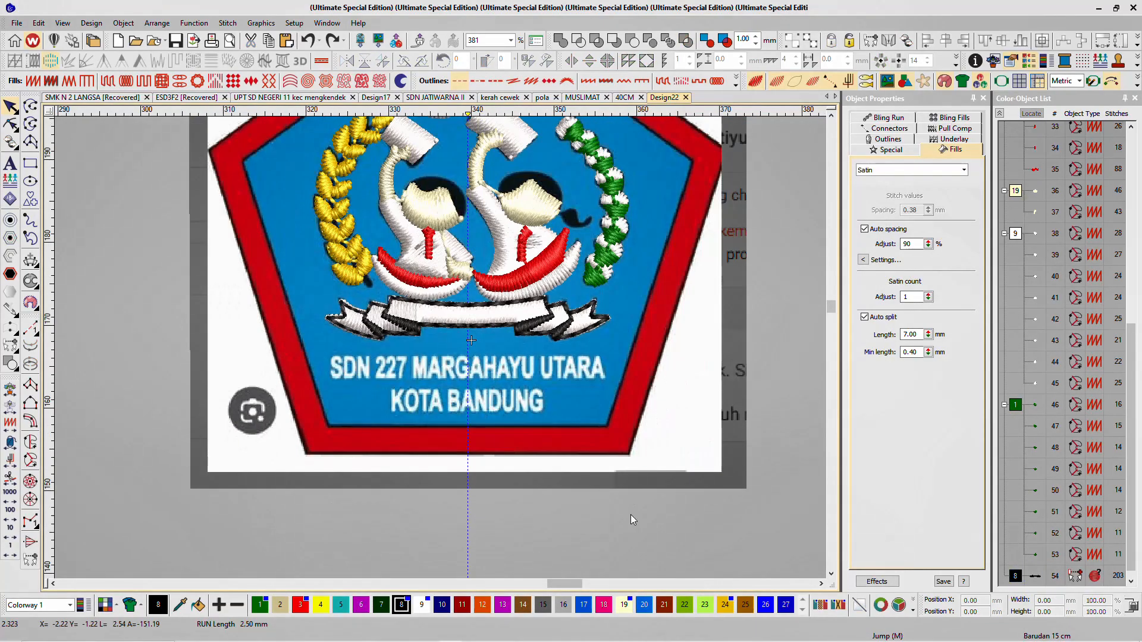
scroll(480, 269, "up", 2)
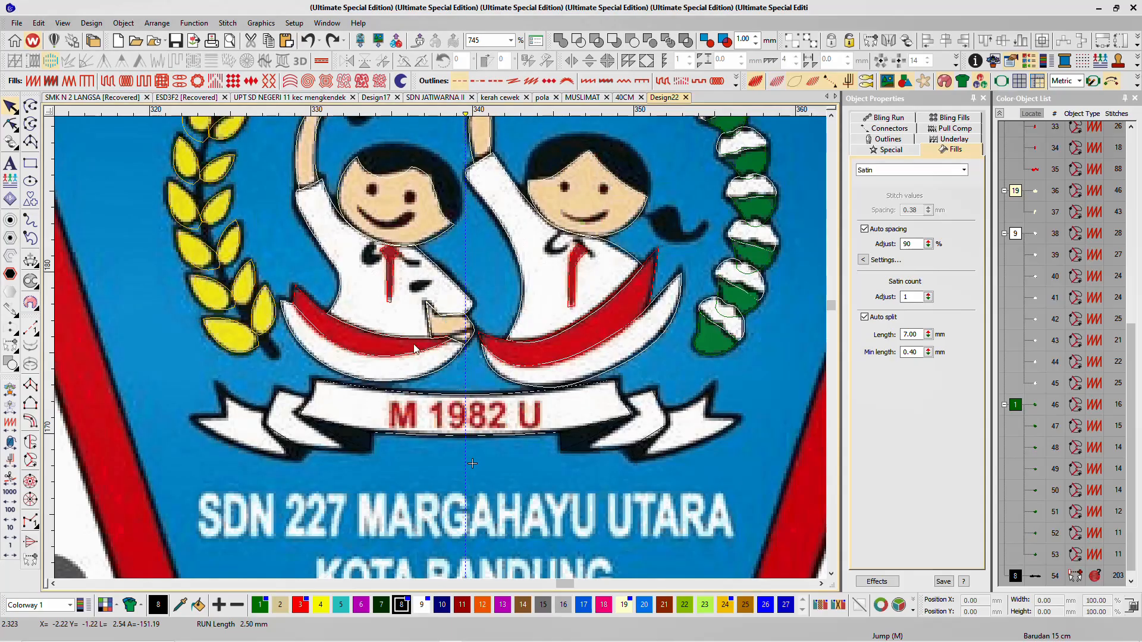
scroll(260, 319, "up", 2)
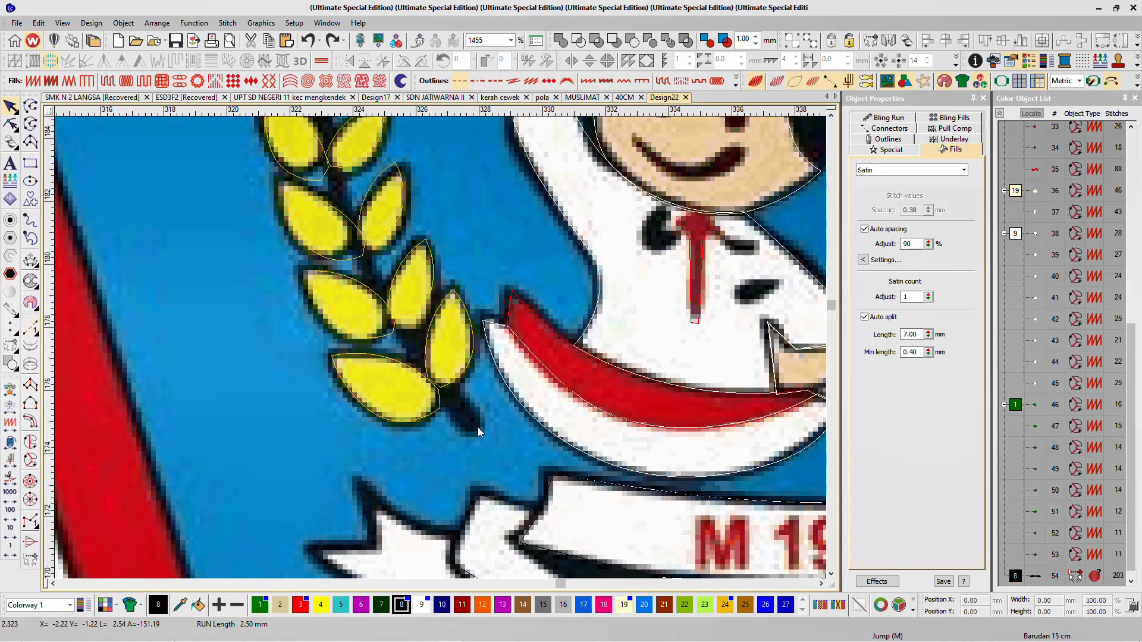
left_click(29, 329)
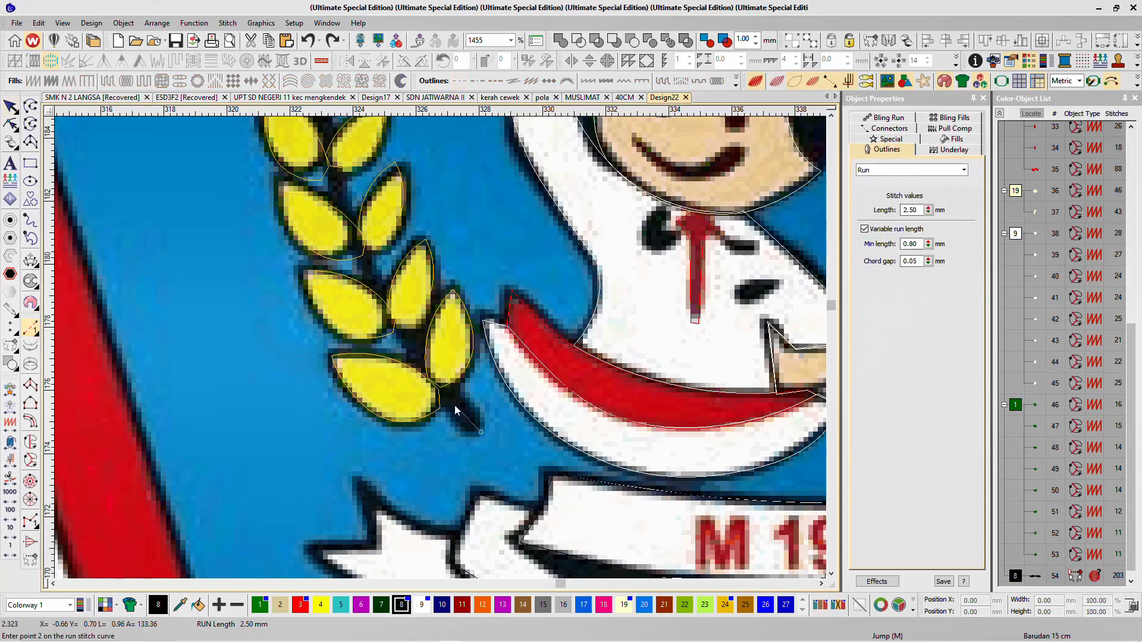
scroll(440, 407, "up", 2)
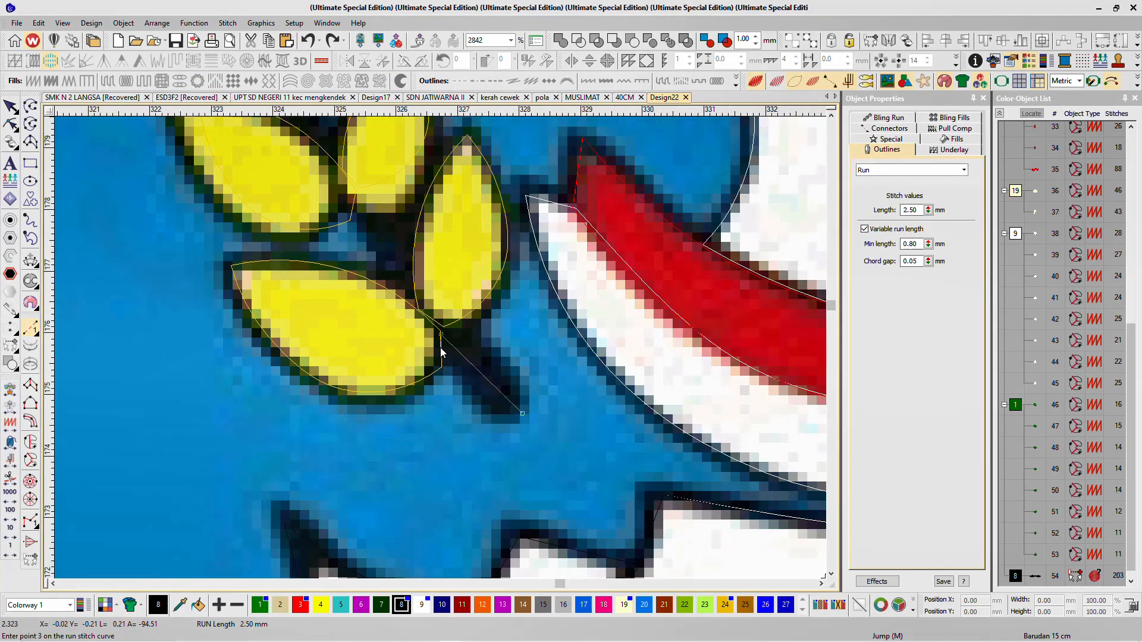
left_click(441, 369)
left_click(369, 392)
left_click(301, 370)
left_click(230, 267)
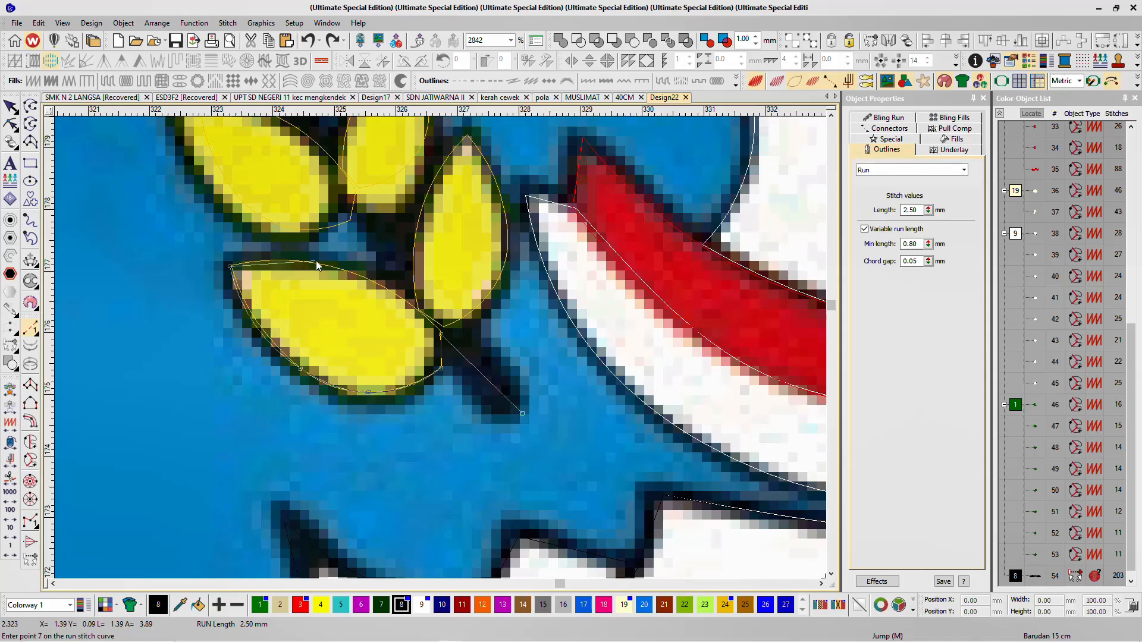
left_click(315, 261)
left_click(371, 281)
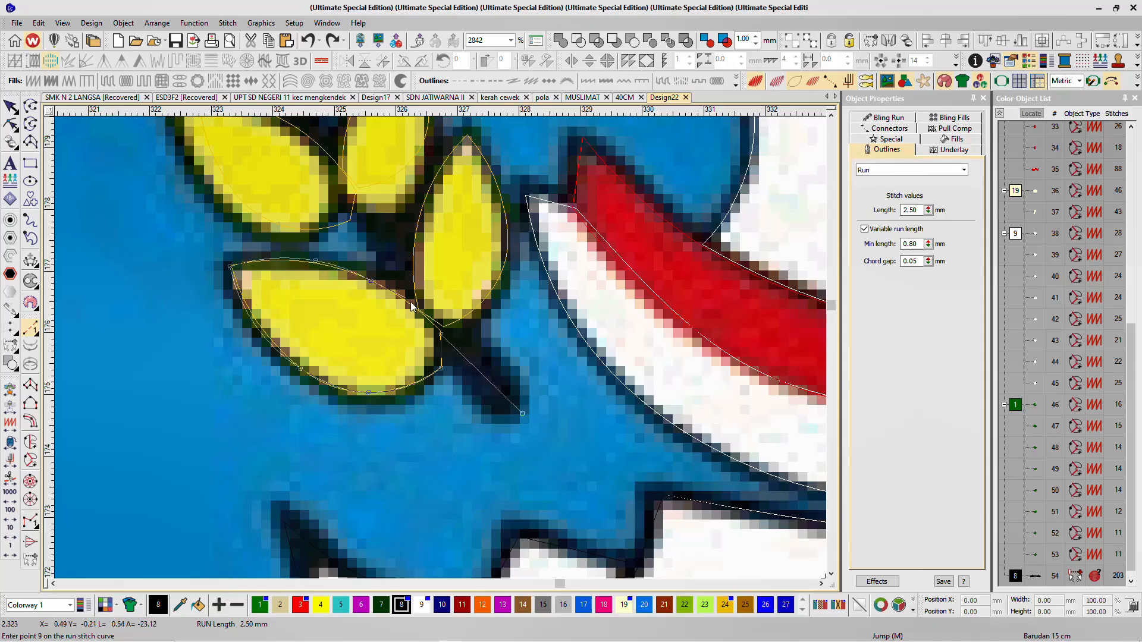
left_click(443, 335)
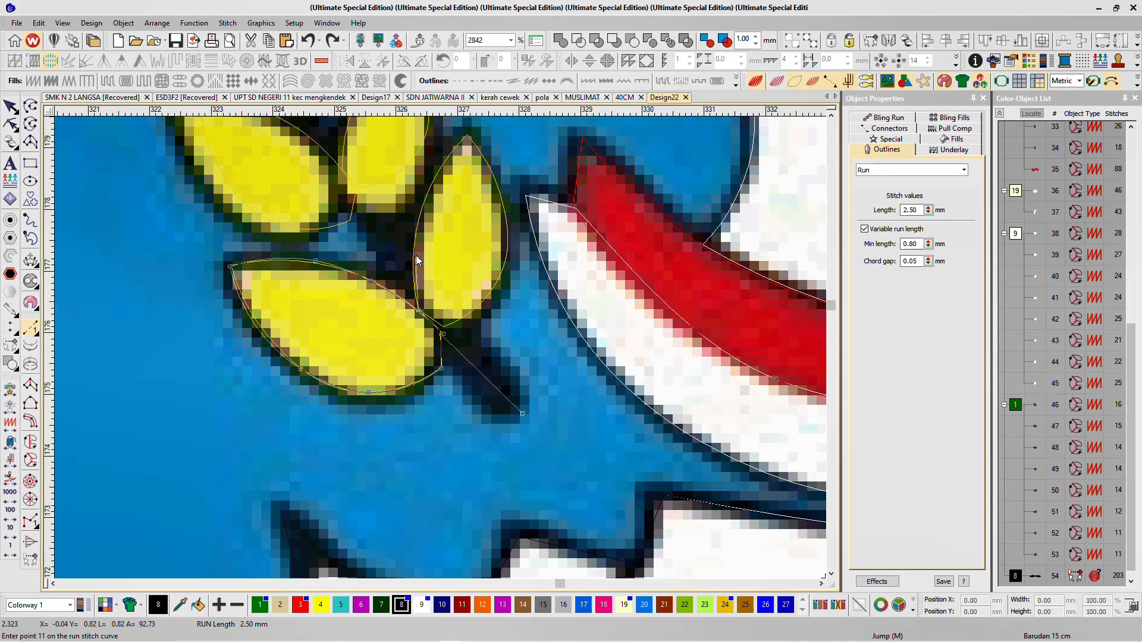
Step: Continue the Run line around the lowest right grain of the yellow wreath and back to the stalk
left_click(467, 136)
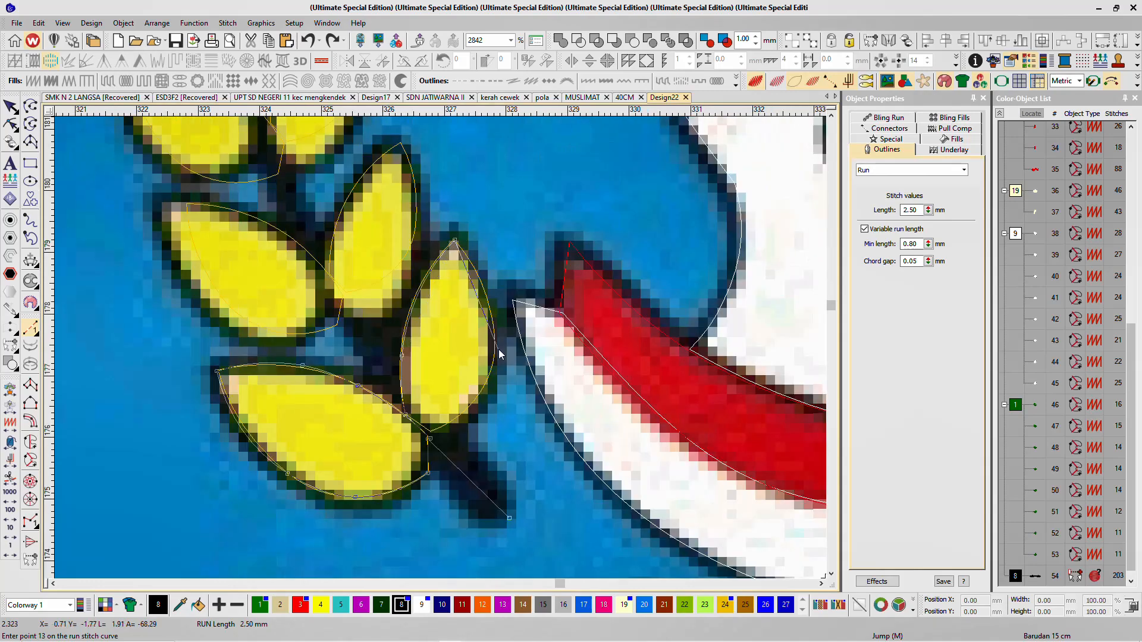
left_click(494, 342)
left_click(431, 439)
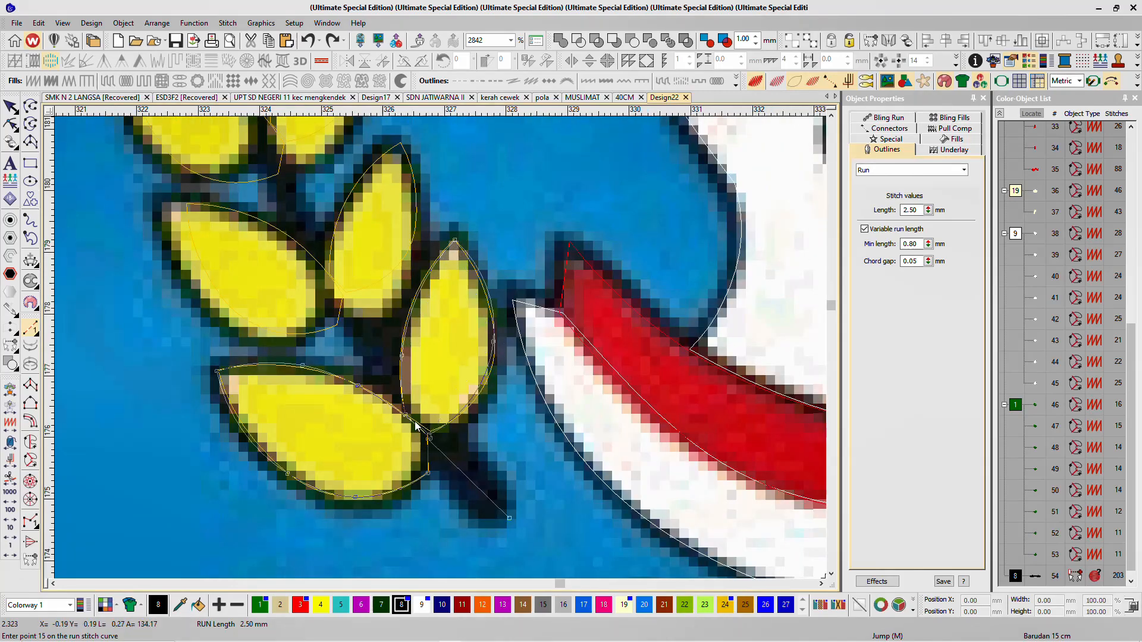
Step: Continue the Run line up the stalk and around the second left grain from the bottom
left_click(372, 359)
left_click(299, 240)
left_click(186, 203)
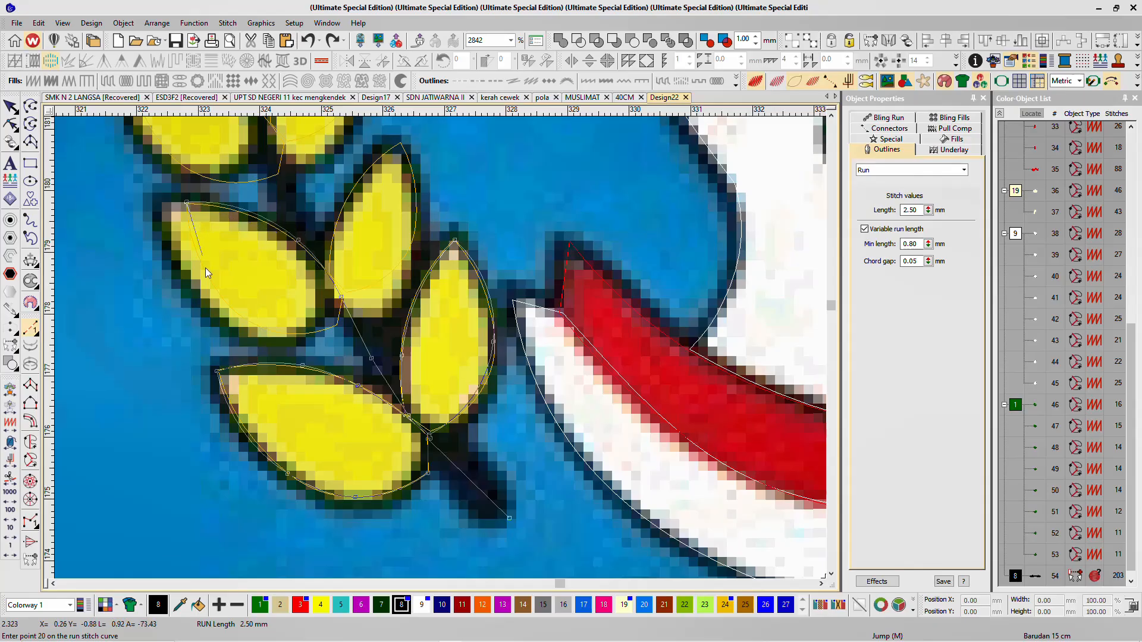
left_click(215, 285)
left_click(277, 330)
left_click(338, 327)
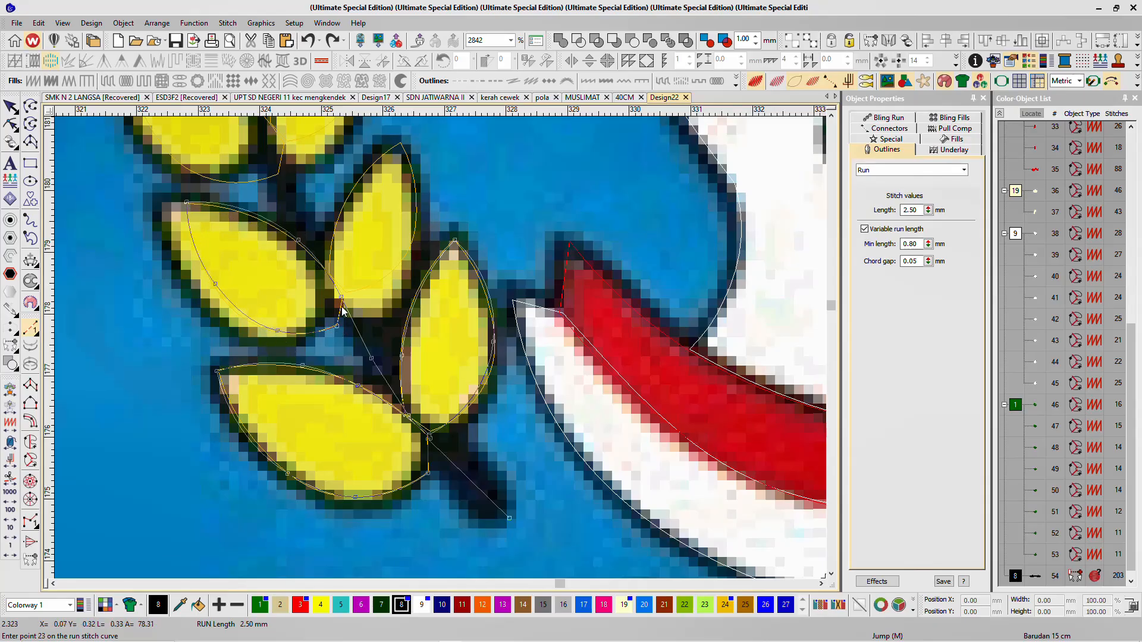
Step: Trace the Run line around the second right grain from the bottom, returning to its base on the stalk
left_click(372, 286)
left_click(415, 230)
left_click(400, 144)
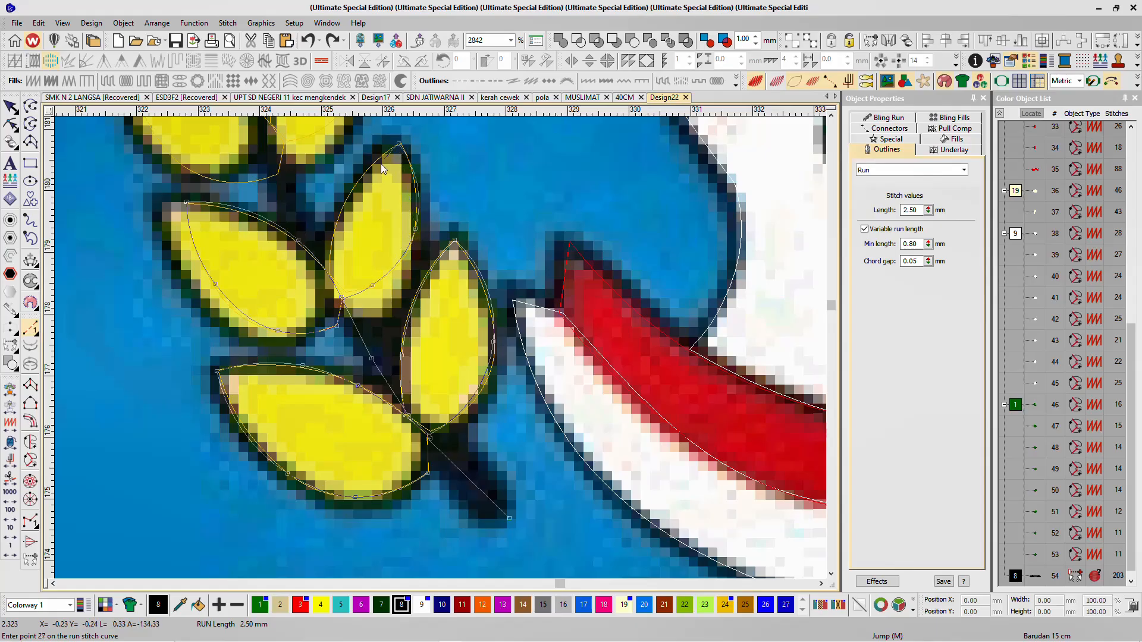
left_click(355, 184)
left_click(330, 275)
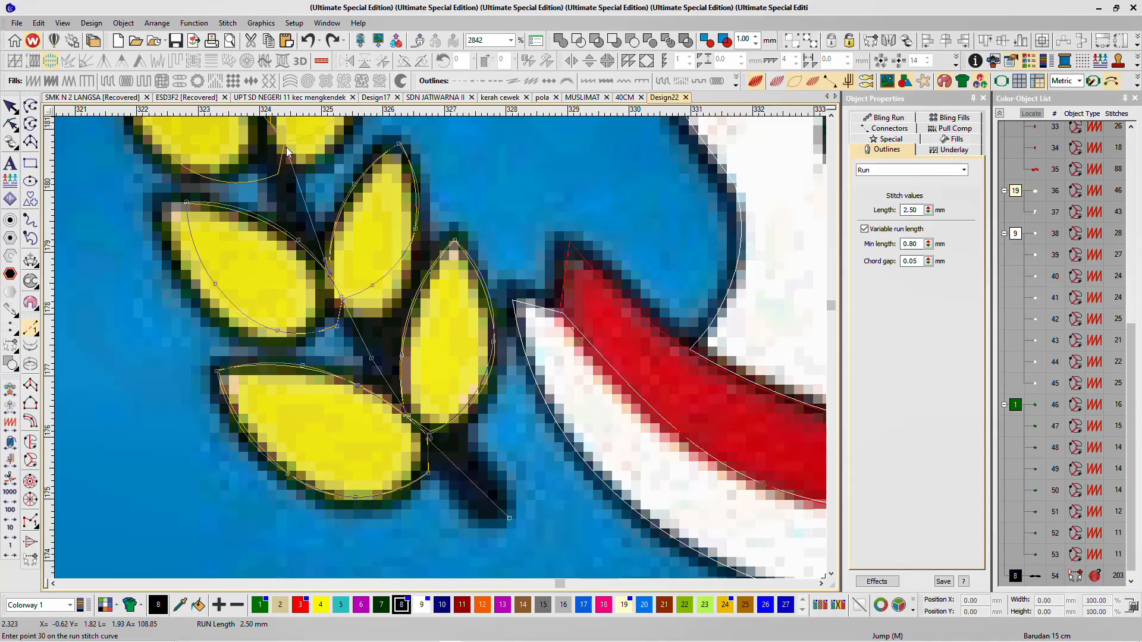
Step: Continue the Run line up the stalk to the third pair of grains and around the right grain
scroll(286, 151, "down", 5)
scroll(459, 344, "up", 6)
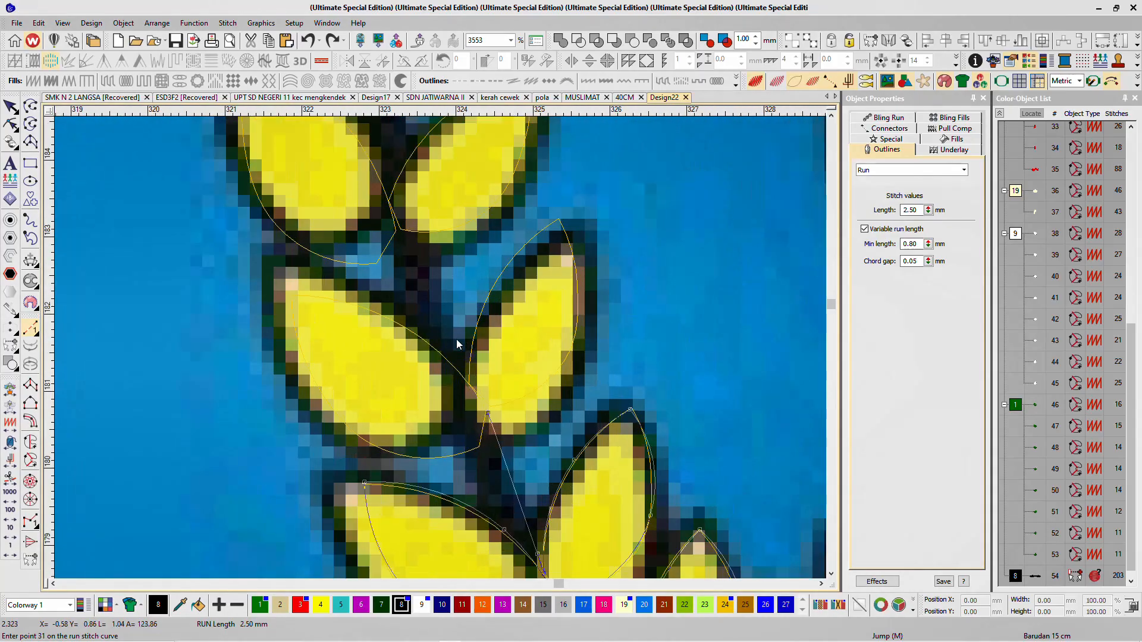
left_click(468, 385)
left_click(491, 292)
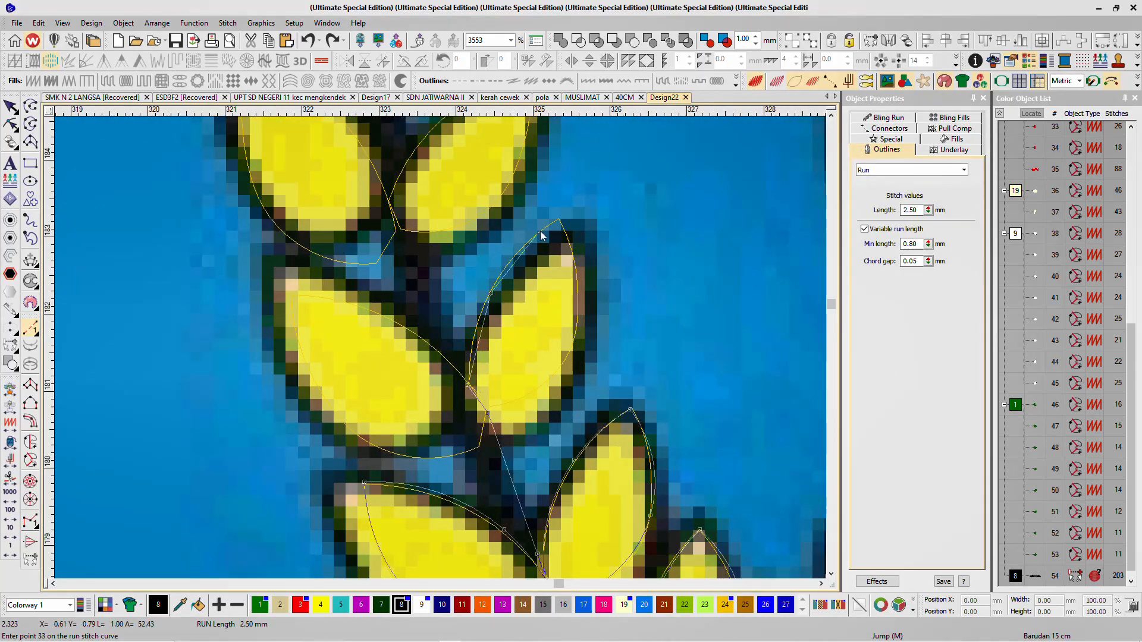
left_click(559, 221)
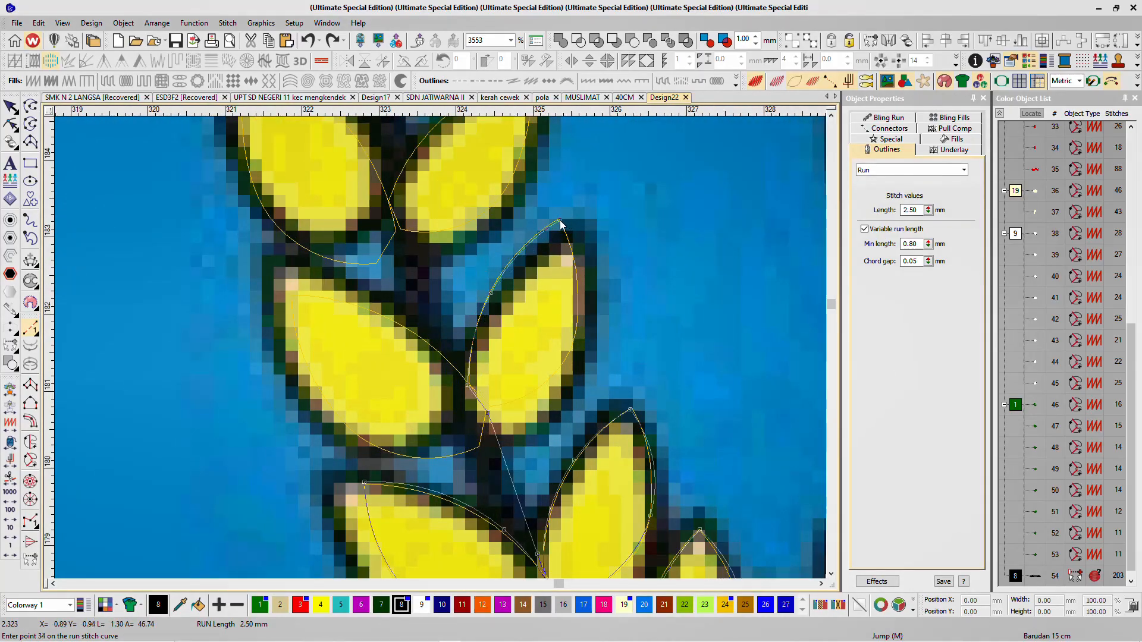
left_click(578, 300)
left_click(558, 370)
left_click(489, 410)
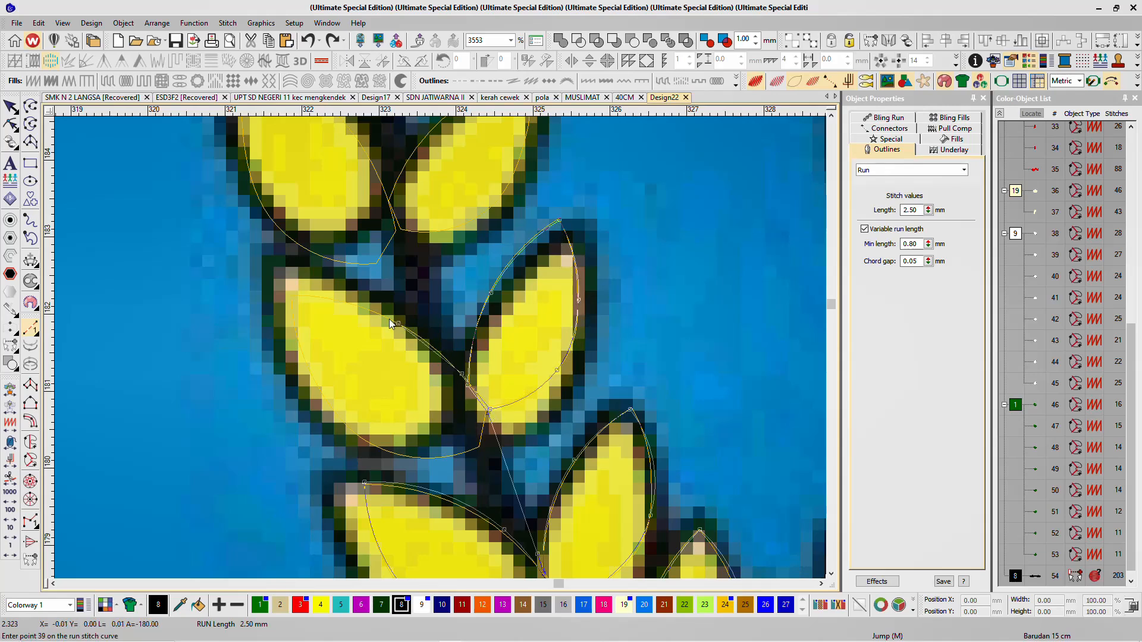
Step: Trace the Run line around the third left grain from the bottom and back to the stalk
left_click(292, 296)
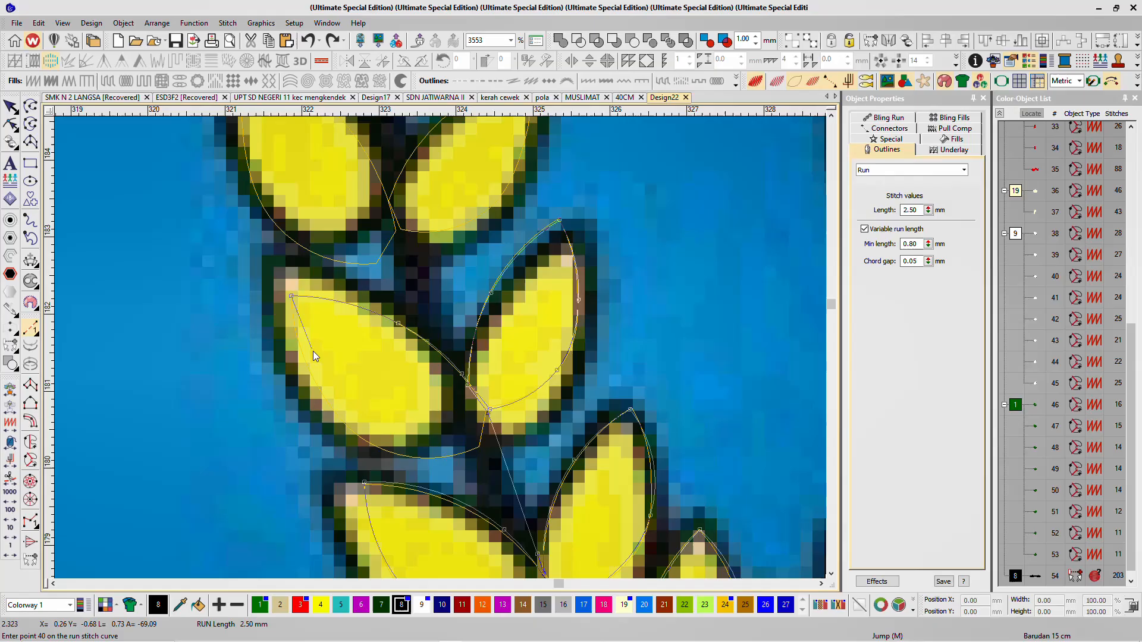
left_click(315, 386)
left_click(402, 455)
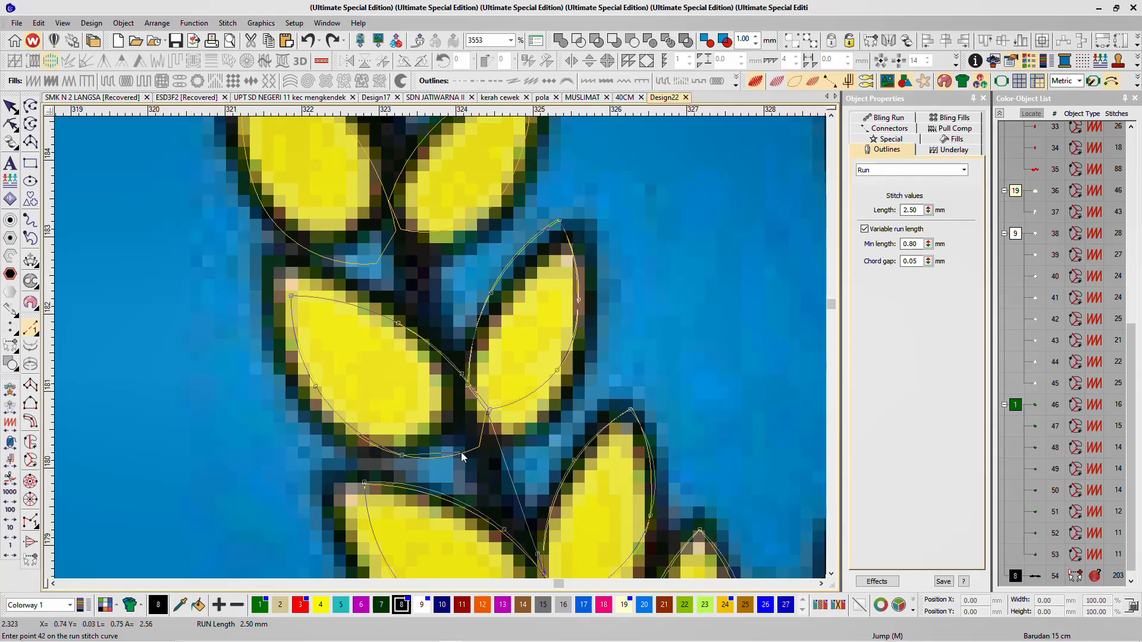
left_click(479, 447)
left_click(489, 411)
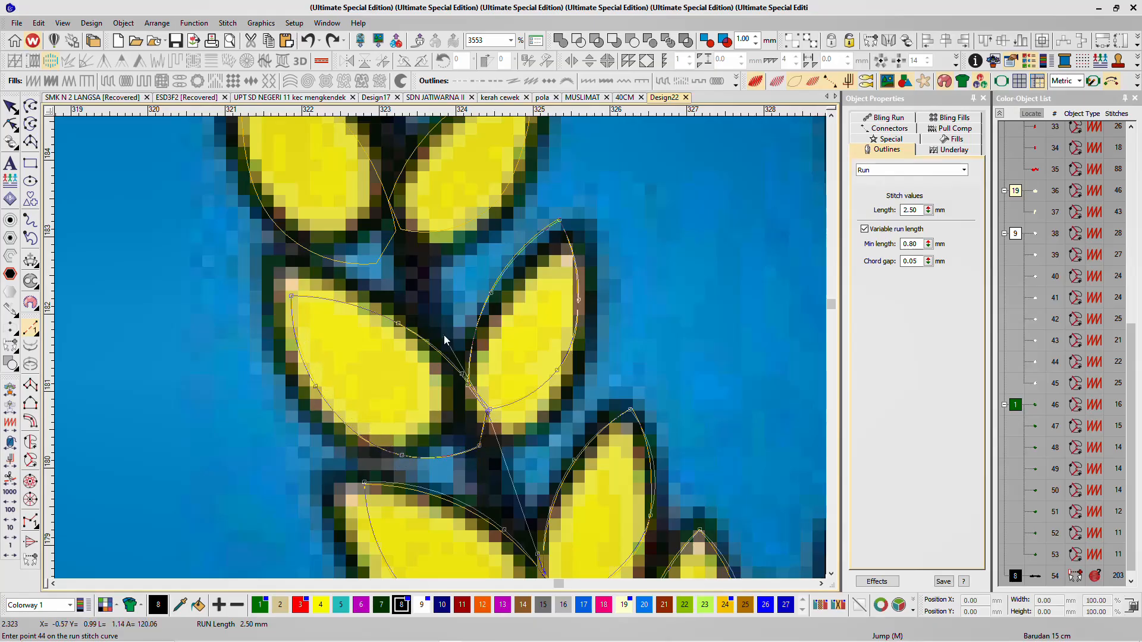
Step: Continue the Run line up the stalk, around the fourth left grain from the bottom and back to the stalk
left_click(444, 334)
left_click(401, 231)
key("c")
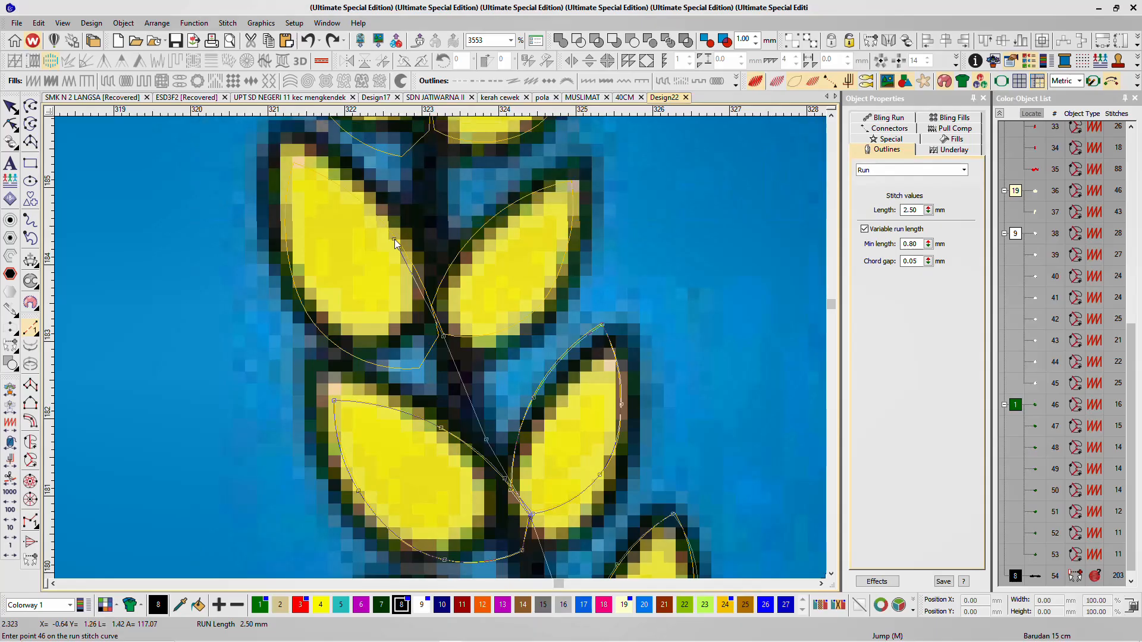
left_click(395, 239)
left_click(291, 164)
left_click(292, 273)
left_click(330, 335)
left_click(420, 371)
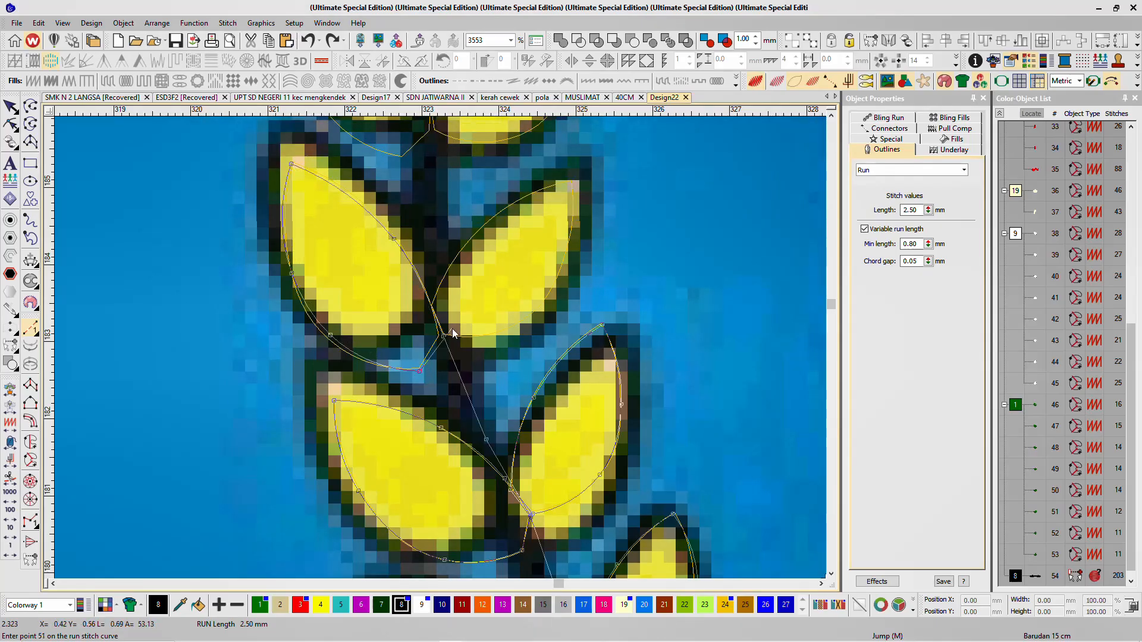
left_click(445, 338)
Step: Trace the Run line around the fourth right grain from the bottom back to its base and finish the object
left_click(479, 232)
left_click(569, 179)
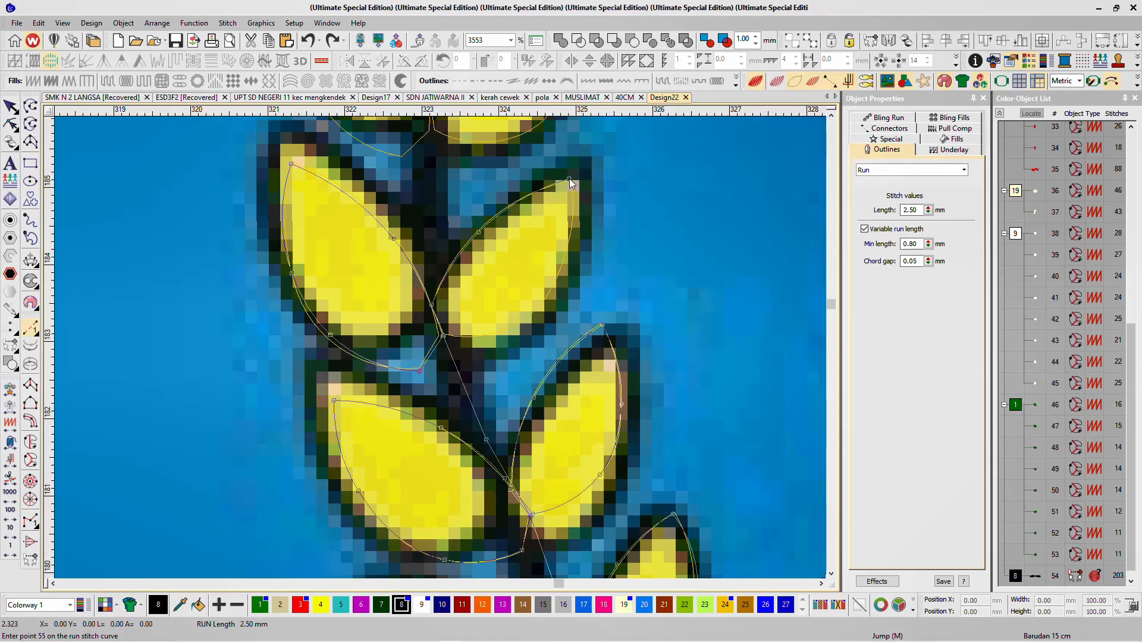
left_click(490, 338)
left_click(444, 337)
key("Return")
scroll(432, 306, "down", 4)
key("t")
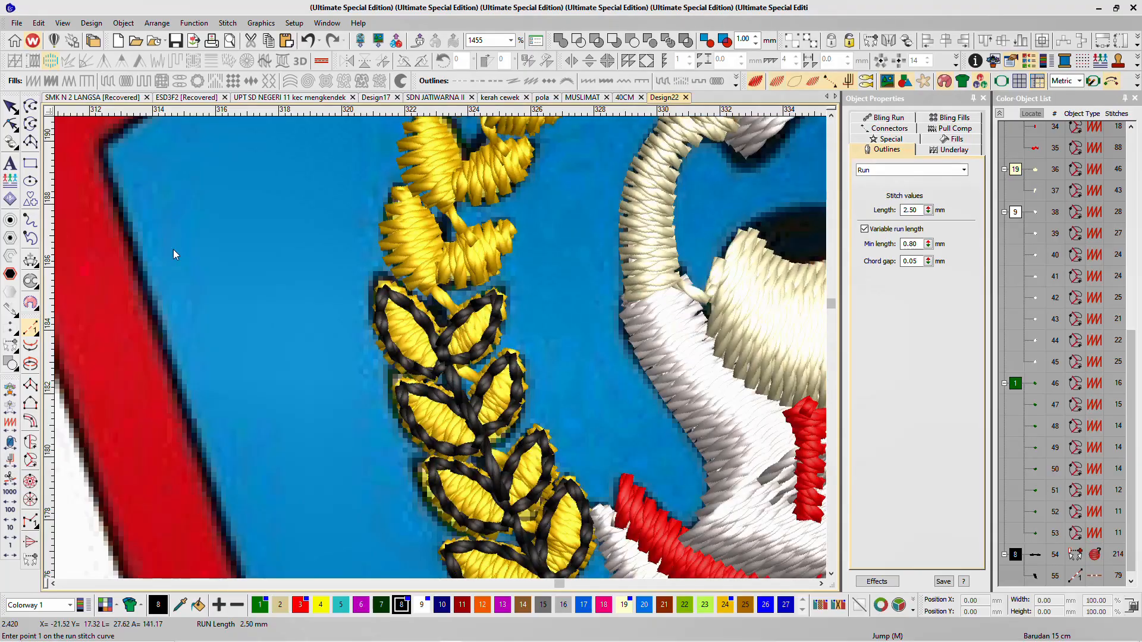
Step: Outline the fifth and sixth pairs of grains up the stalk with black freehand Run lines
left_click(33, 222)
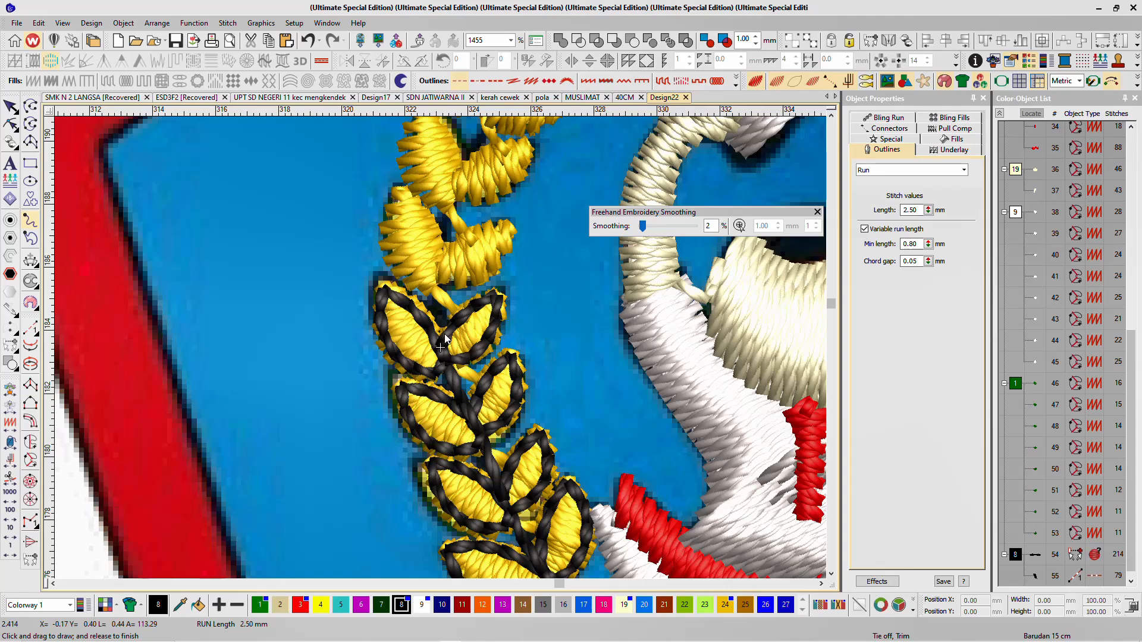
mouse_move(447, 311)
left_mouse_down()
mouse_move(441, 232)
mouse_move(402, 184)
mouse_move(394, 258)
mouse_move(439, 306)
mouse_move(494, 277)
mouse_move(512, 221)
mouse_move(462, 238)
mouse_move(443, 263)
mouse_move(452, 199)
mouse_move(441, 368)
mouse_move(442, 336)
mouse_move(408, 285)
mouse_move(392, 323)
mouse_move(401, 376)
mouse_move(432, 402)
mouse_move(497, 372)
left_mouse_up()
scroll(441, 351, "down", 3)
scroll(447, 289, "up", 3)
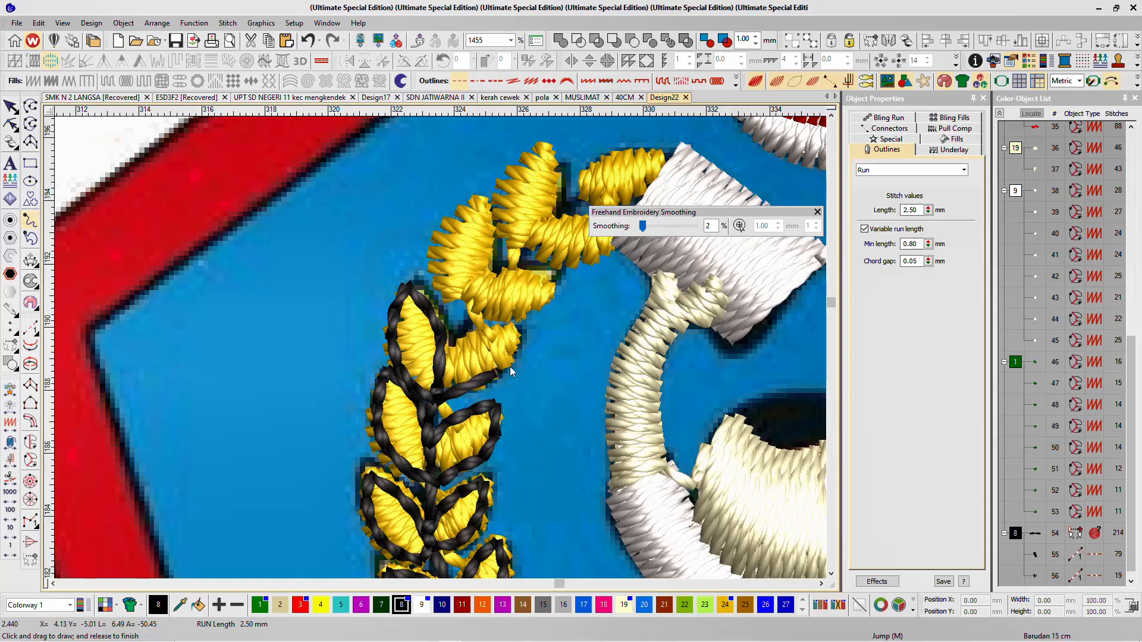
mouse_move(517, 327)
left_mouse_down()
mouse_move(473, 338)
mouse_move(440, 368)
mouse_move(485, 283)
left_mouse_up()
scroll(485, 282, "down", 4)
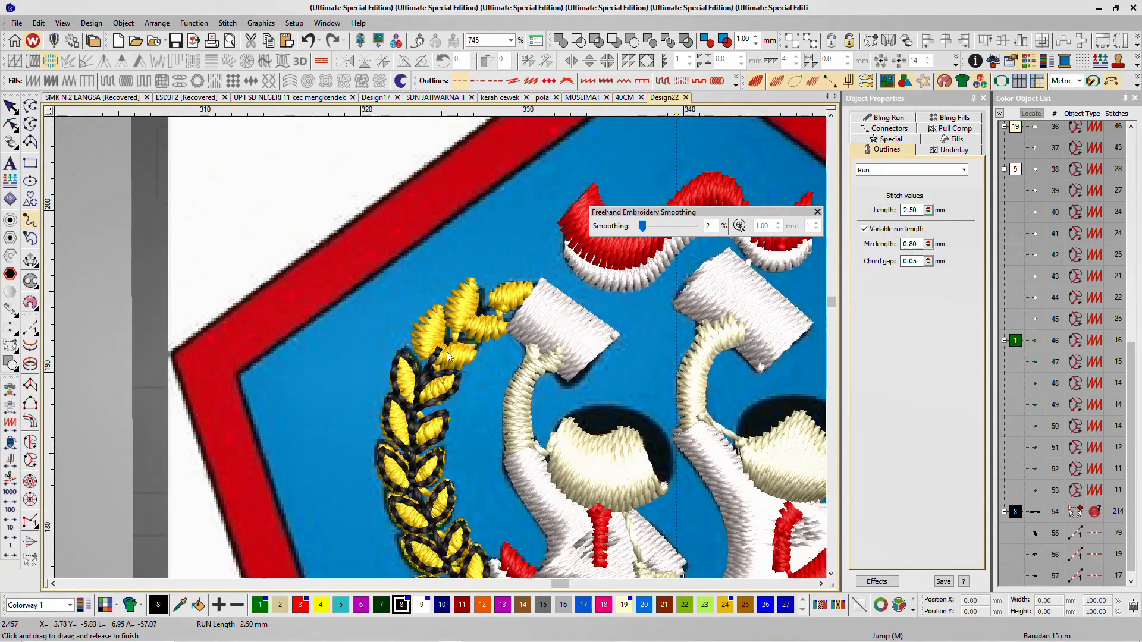
Step: Outline the seventh and eighth pairs of grains with freehand Run lines, continuing the stalk toward the wreath's tip
scroll(447, 383, "up", 5)
mouse_move(455, 365)
left_mouse_down()
mouse_move(453, 281)
mouse_move(419, 297)
mouse_move(391, 363)
mouse_move(398, 394)
mouse_move(445, 435)
mouse_move(522, 419)
mouse_move(545, 392)
mouse_move(491, 376)
mouse_move(445, 391)
mouse_move(492, 344)
mouse_move(449, 375)
left_mouse_up()
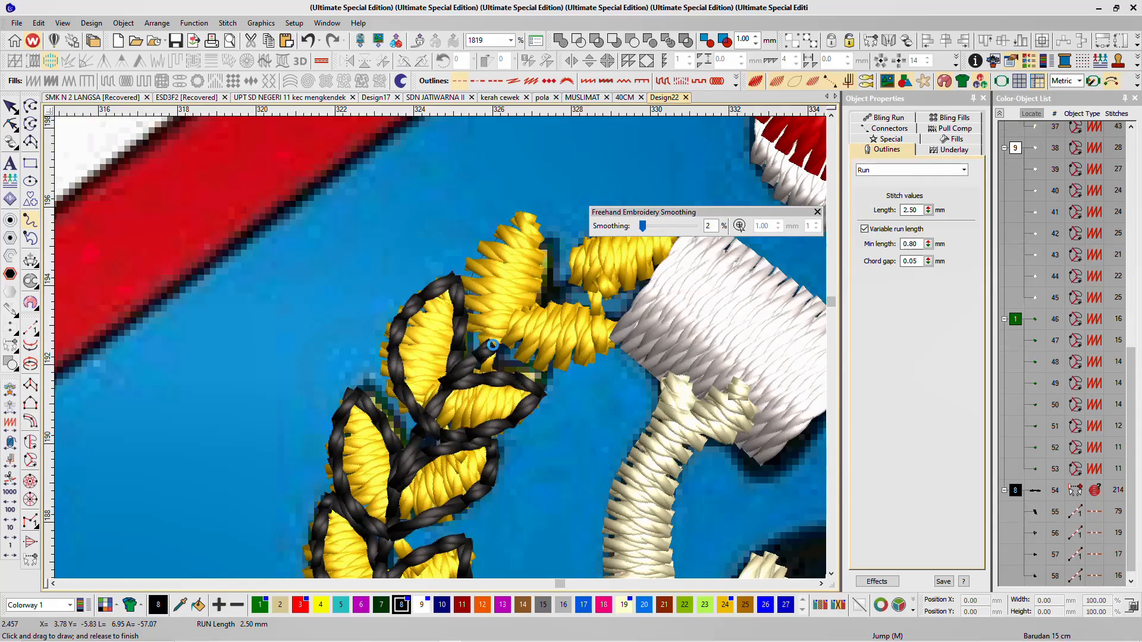
scroll(441, 361, "down", 3)
scroll(441, 365, "up", 3)
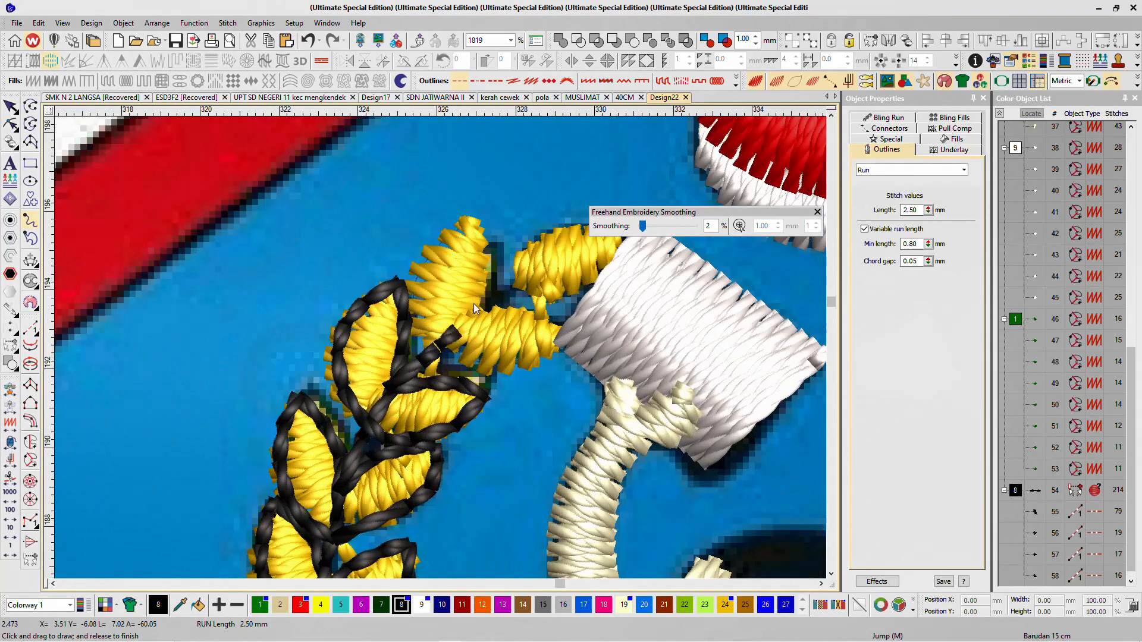
mouse_move(474, 304)
left_mouse_down()
mouse_move(477, 218)
mouse_move(423, 267)
mouse_move(413, 304)
mouse_move(423, 355)
mouse_move(511, 366)
mouse_move(566, 340)
mouse_move(514, 314)
mouse_move(463, 321)
mouse_move(515, 288)
left_mouse_up()
scroll(435, 375, "down", 3)
scroll(440, 347, "up", 3)
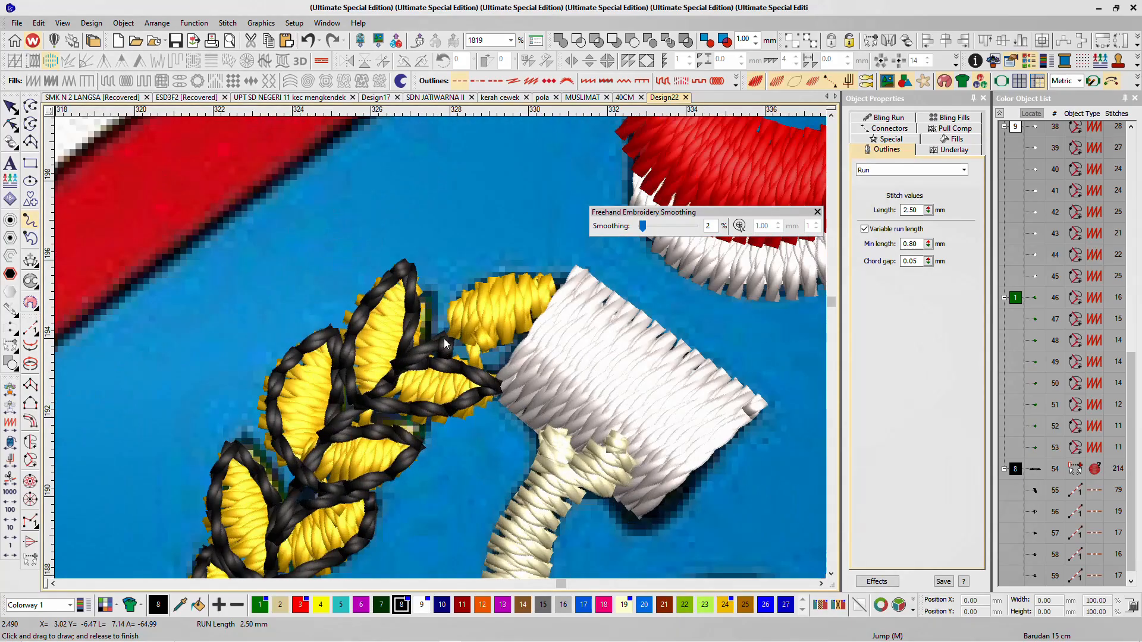
Step: Outline the single grain at the wreath's tip with a freehand Run line ending at the MARGUT sign
mouse_move(483, 287)
left_mouse_down()
mouse_move(545, 267)
mouse_move(568, 272)
mouse_move(485, 351)
mouse_move(436, 352)
mouse_move(497, 377)
left_mouse_up()
scroll(497, 377, "down", 4)
key("t")
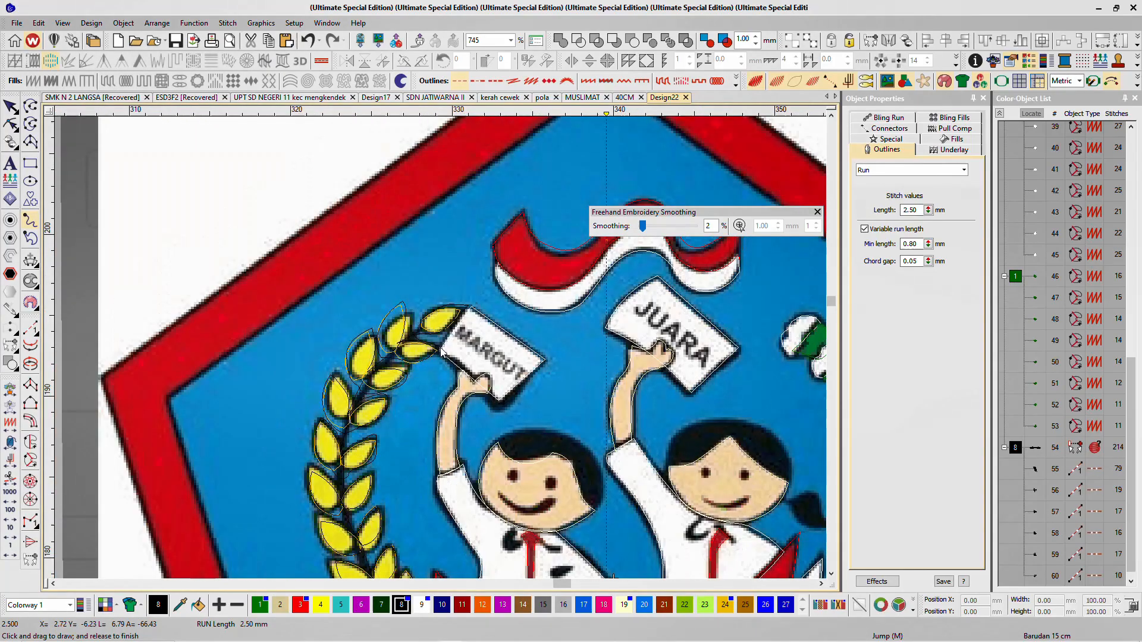
scroll(437, 362, "up", 4)
key("t")
scroll(437, 362, "down", 2)
scroll(440, 347, "up", 2)
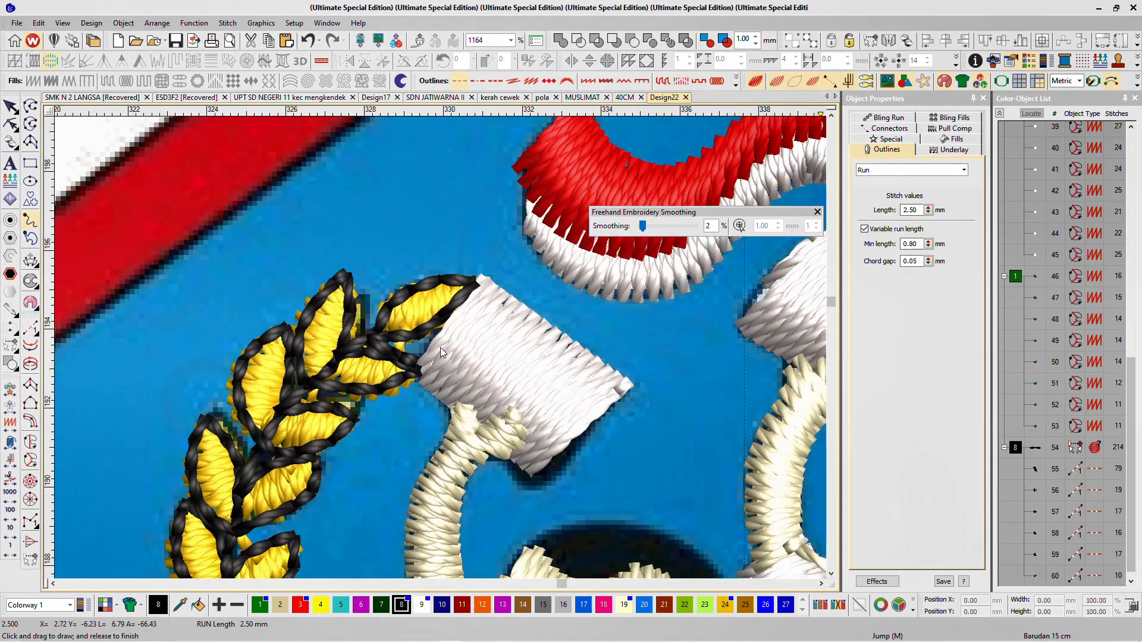
key("t")
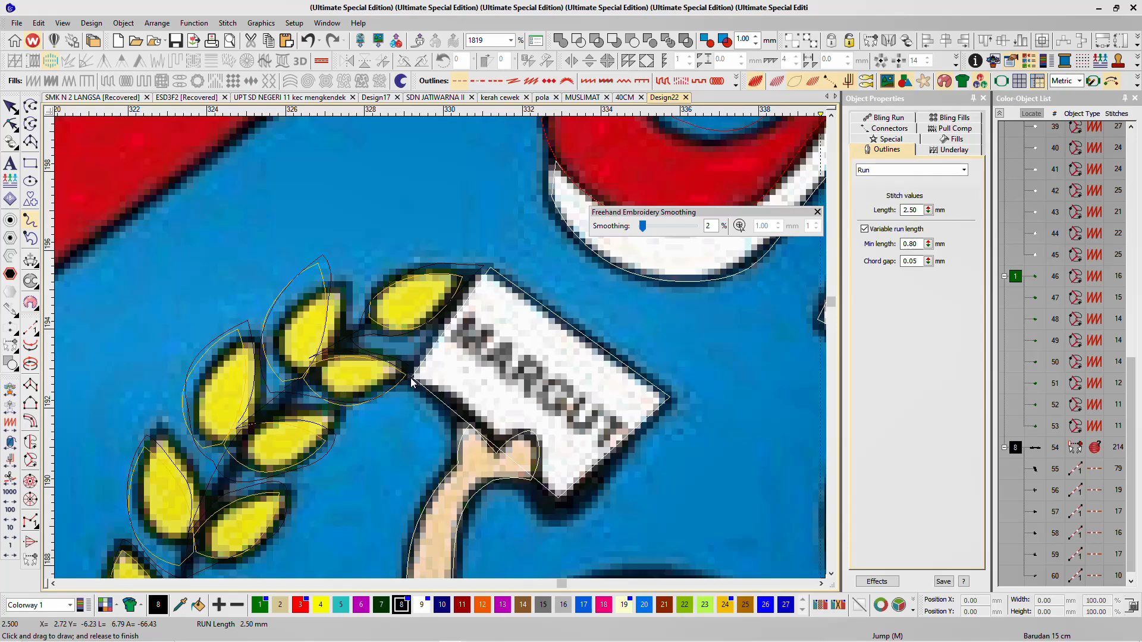
key("t")
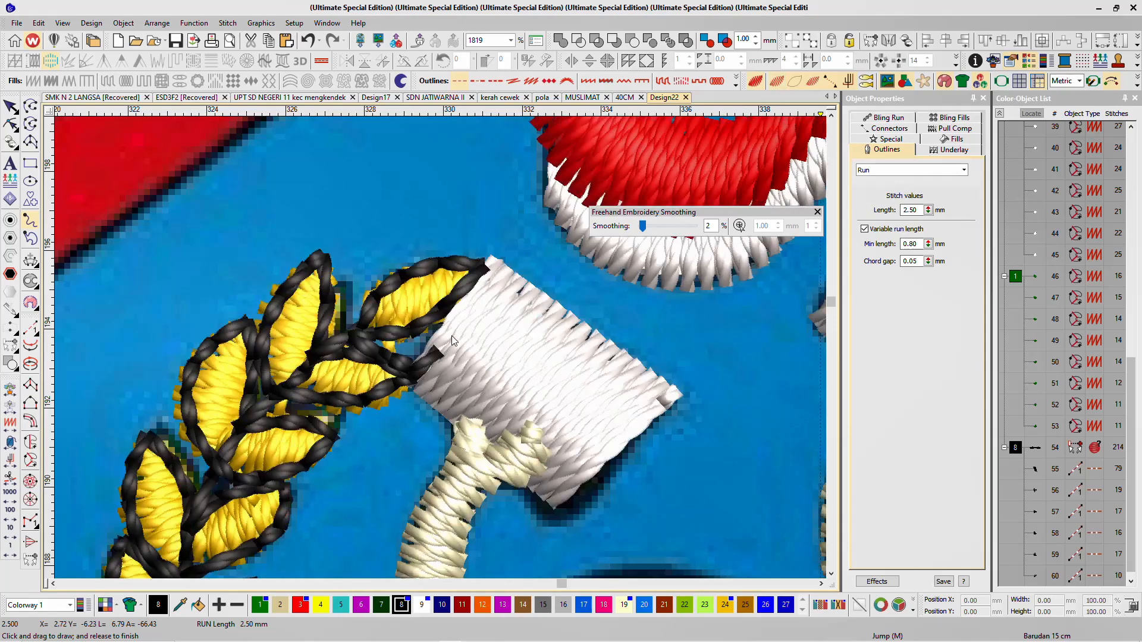
left_click_drag(451, 336, 476, 312)
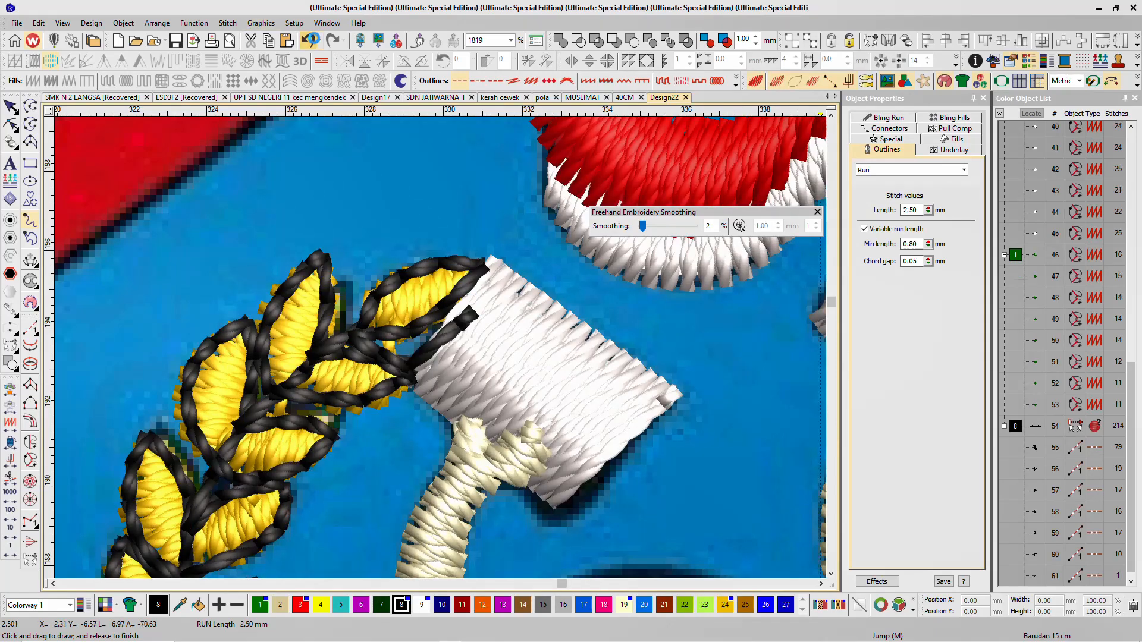
left_click(310, 40)
scroll(441, 349, "down", 2)
scroll(440, 350, "up", 3)
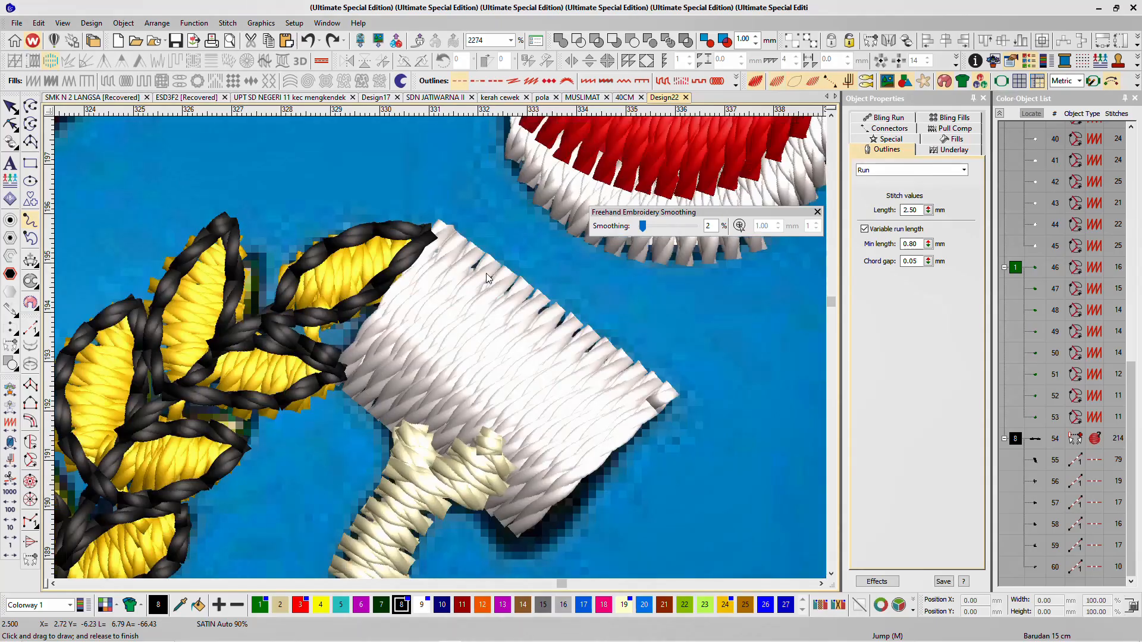
Step: Draw one freehand Run line around the MARGUT sign, adding a zigzag for its lettering and outlining the hand holding it
key("s")
scroll(370, 294, "up", 2)
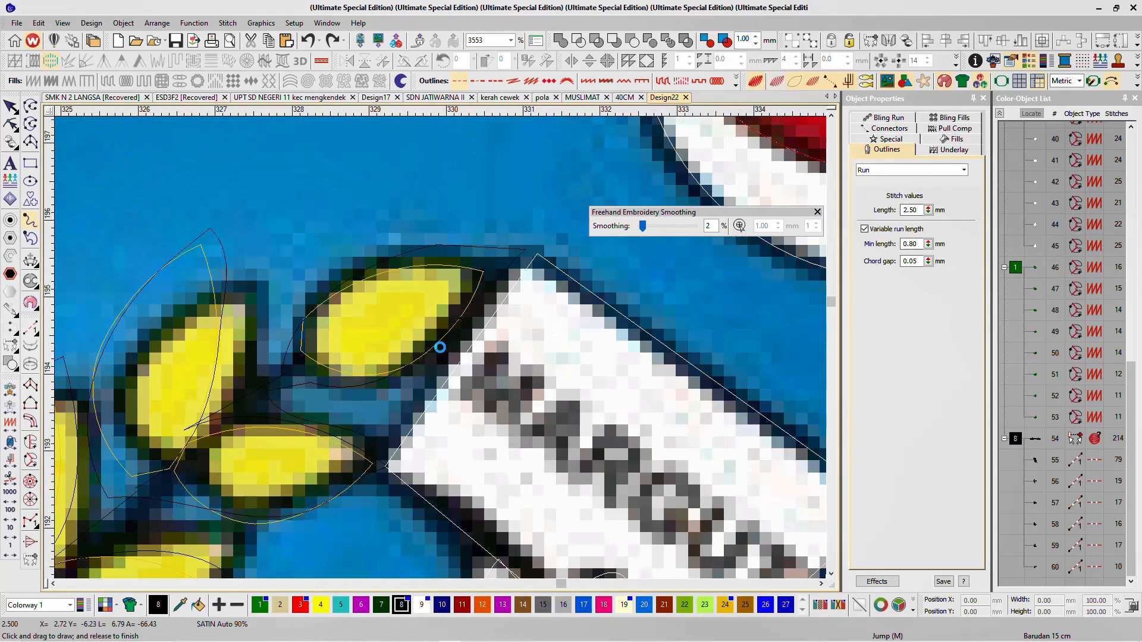
scroll(439, 347, "down", 3)
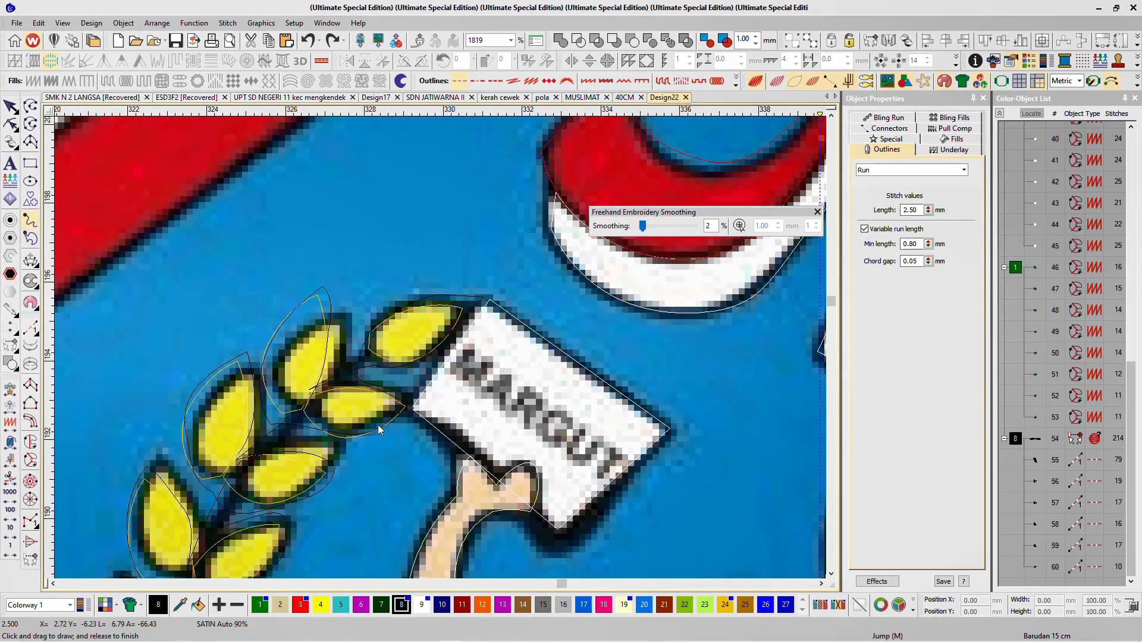
key("s")
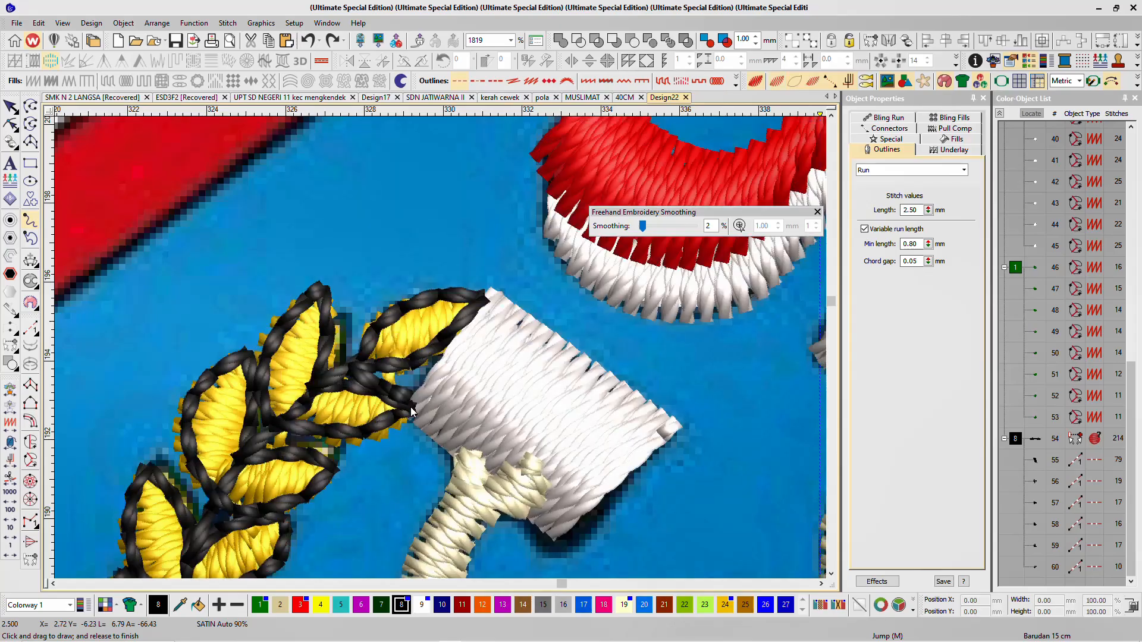
mouse_move(411, 409)
left_mouse_down()
mouse_move(489, 298)
mouse_move(667, 416)
mouse_move(667, 439)
left_mouse_up()
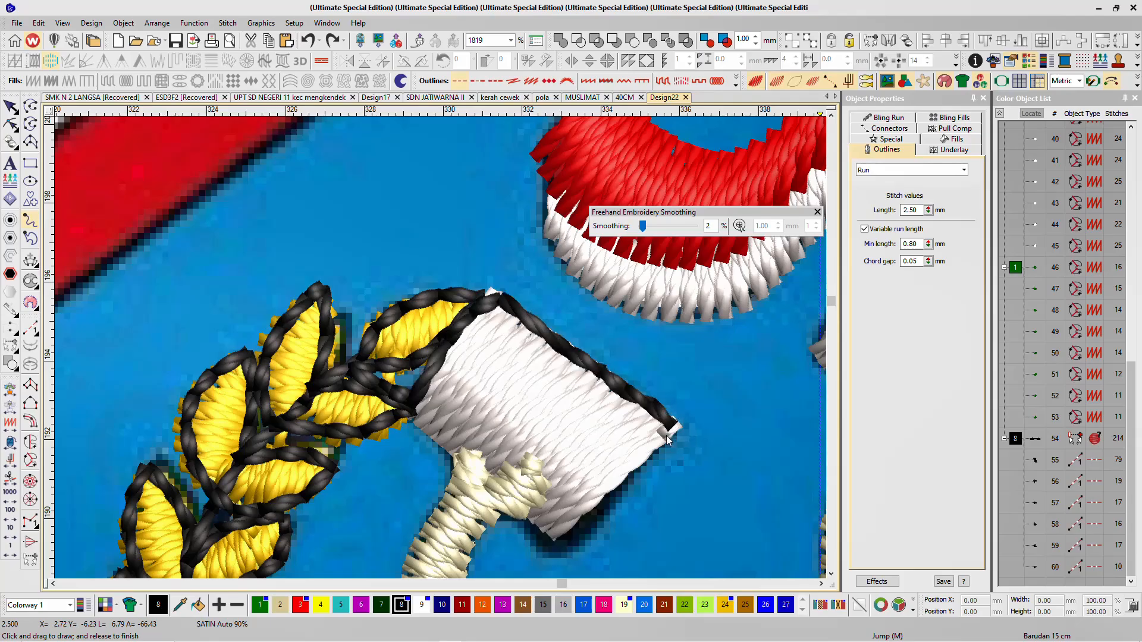
mouse_move(612, 489)
left_mouse_down()
mouse_move(557, 538)
mouse_move(534, 528)
mouse_move(538, 460)
mouse_move(492, 472)
mouse_move(412, 413)
mouse_move(449, 359)
mouse_move(466, 355)
mouse_move(476, 390)
mouse_move(511, 383)
mouse_move(511, 416)
mouse_move(543, 401)
mouse_move(542, 431)
mouse_move(575, 424)
mouse_move(570, 448)
mouse_move(604, 437)
mouse_move(592, 466)
mouse_move(614, 471)
mouse_move(558, 527)
mouse_move(514, 515)
mouse_move(479, 531)
left_mouse_up()
scroll(479, 532, "down", 1)
scroll(441, 352, "down", 4)
scroll(426, 358, "up", 5)
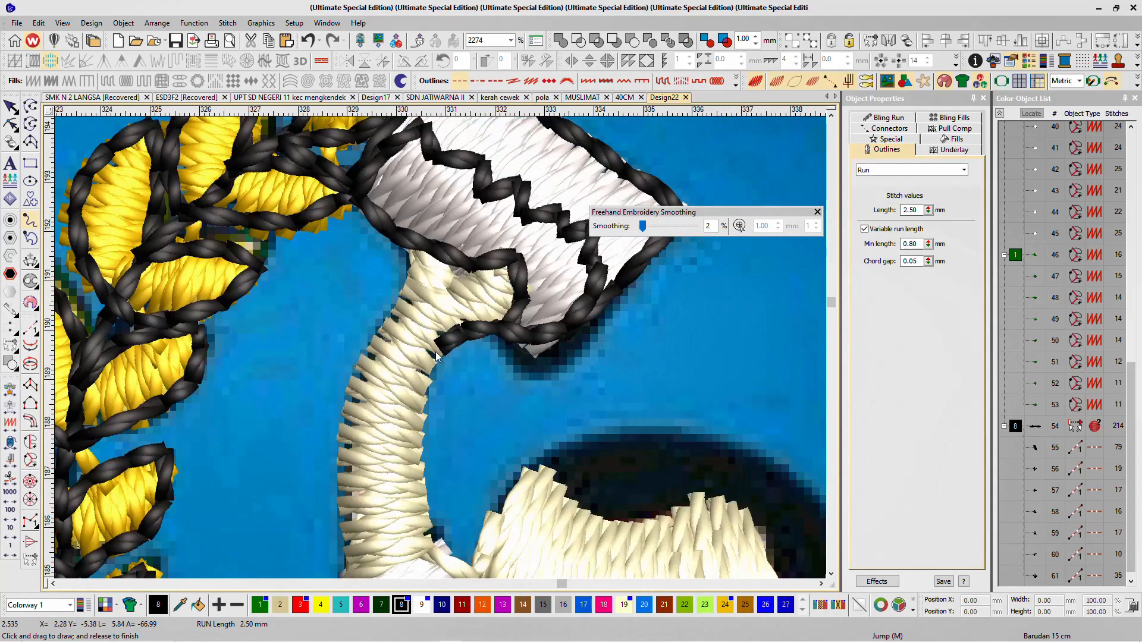
Step: Outline the boy's raised arm with freehand Run lines down its inner edge, across the sleeve end and up its outer edge
mouse_move(436, 355)
left_mouse_down()
mouse_move(421, 378)
mouse_move(426, 556)
mouse_move(416, 562)
mouse_move(401, 468)
mouse_move(363, 475)
left_mouse_up()
scroll(385, 357, "down", 2)
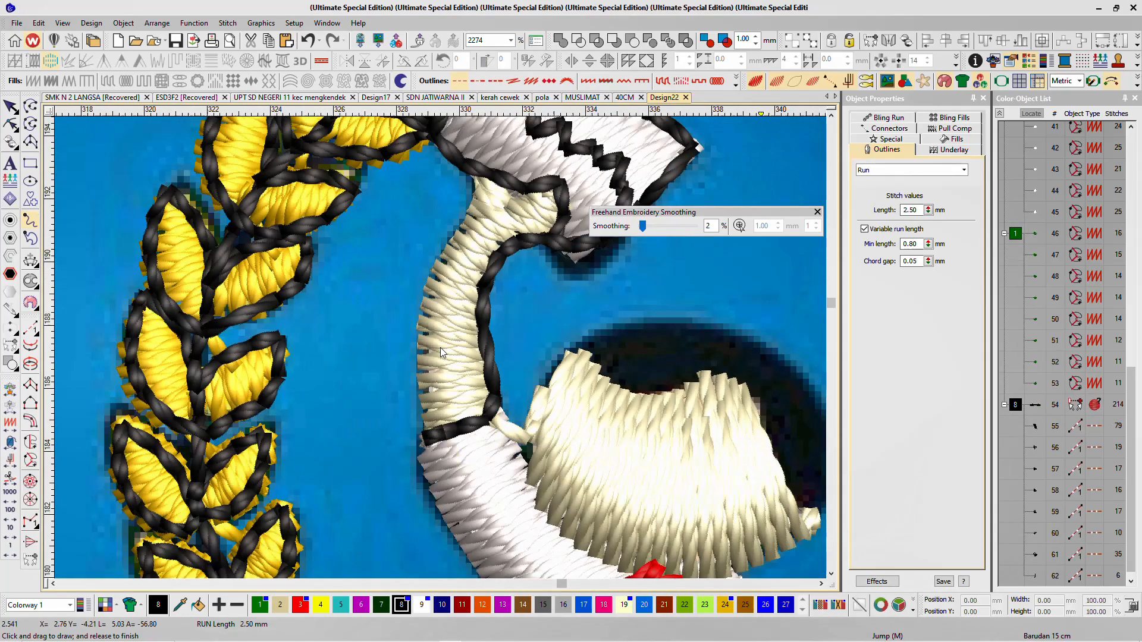
scroll(441, 348, "up", 2)
mouse_move(425, 458)
left_mouse_down()
mouse_move(420, 262)
mouse_move(488, 143)
mouse_move(474, 193)
mouse_move(485, 141)
left_mouse_up()
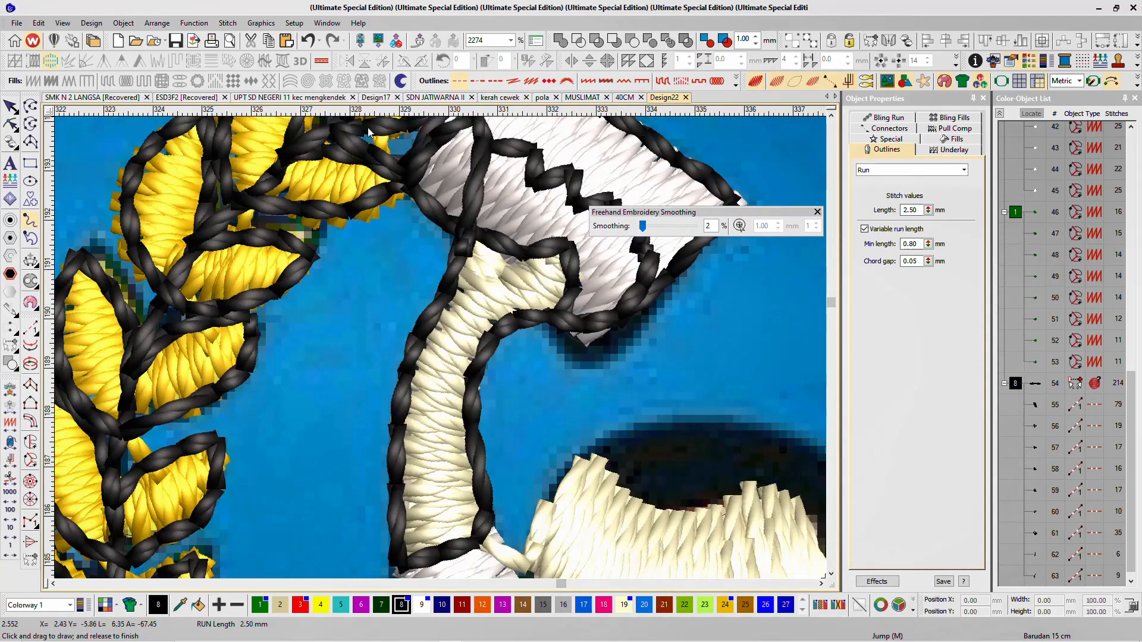
Step: Delete the surplus reshape points of the arm's outer Run line where it overshoots onto the sign
left_click(10, 123)
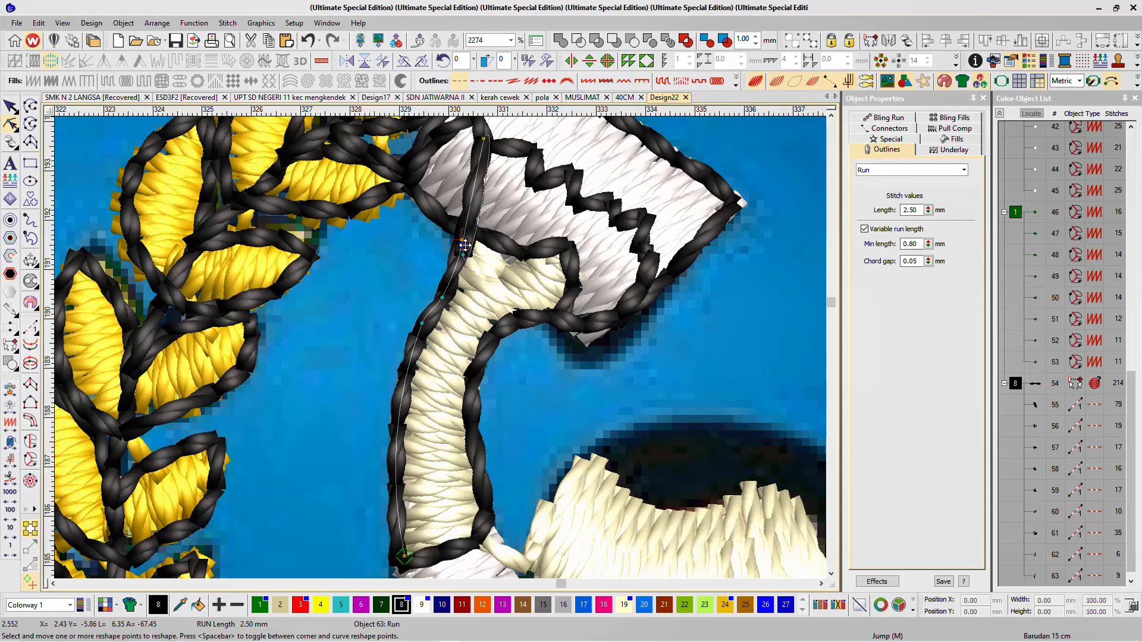
key("Delete")
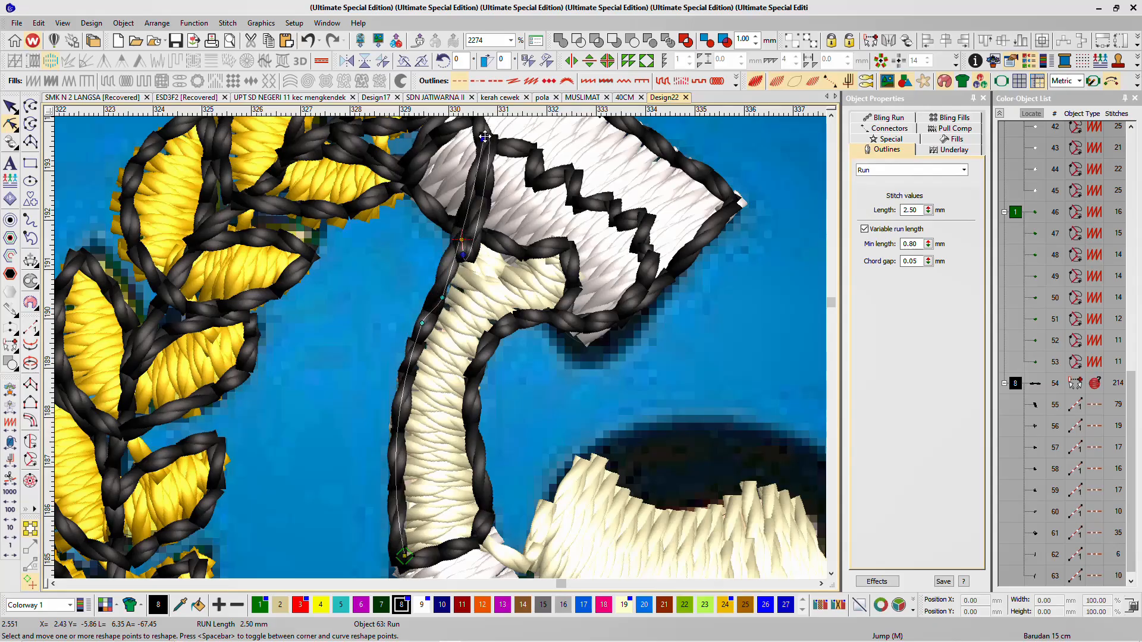
key("Delete")
key("Escape")
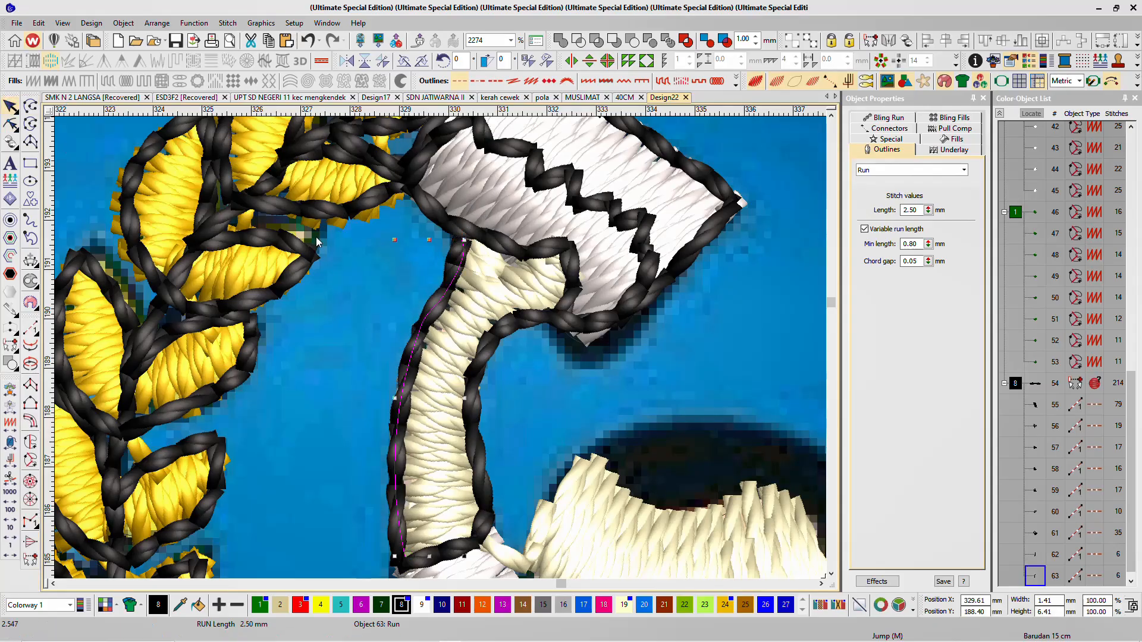
Step: Duplicate the arm's outer Run line and reverse the copy so it runs from the sign down to the sleeve
key("ctrl+d")
key("h")
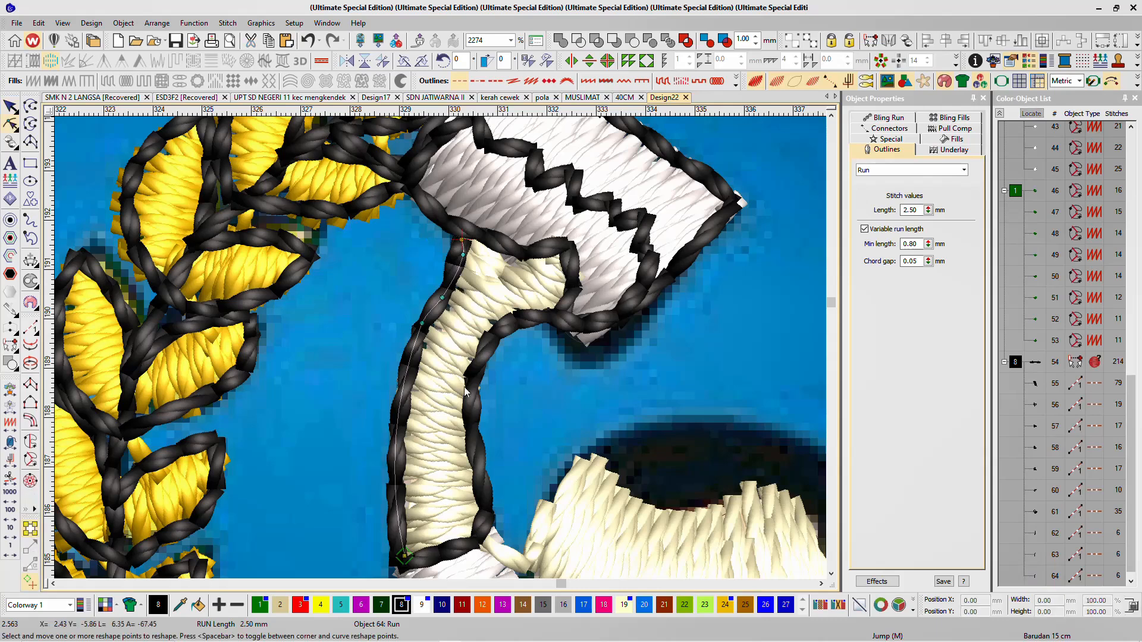
left_click_drag(455, 447, 493, 239)
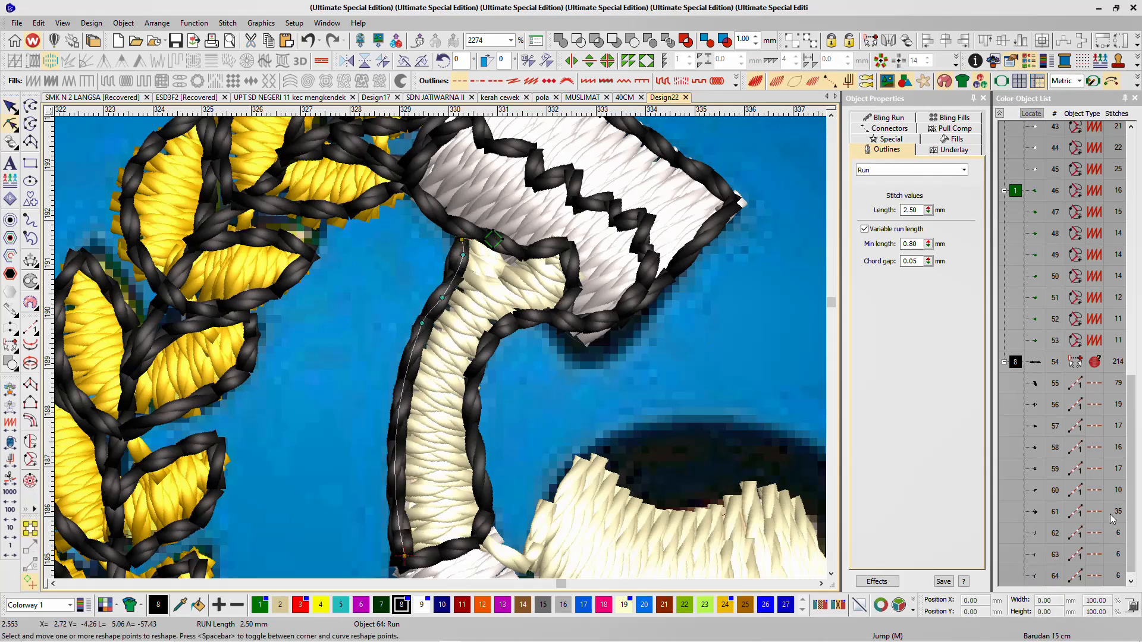
left_click_drag(1131, 521, 1132, 539)
left_click(1036, 566)
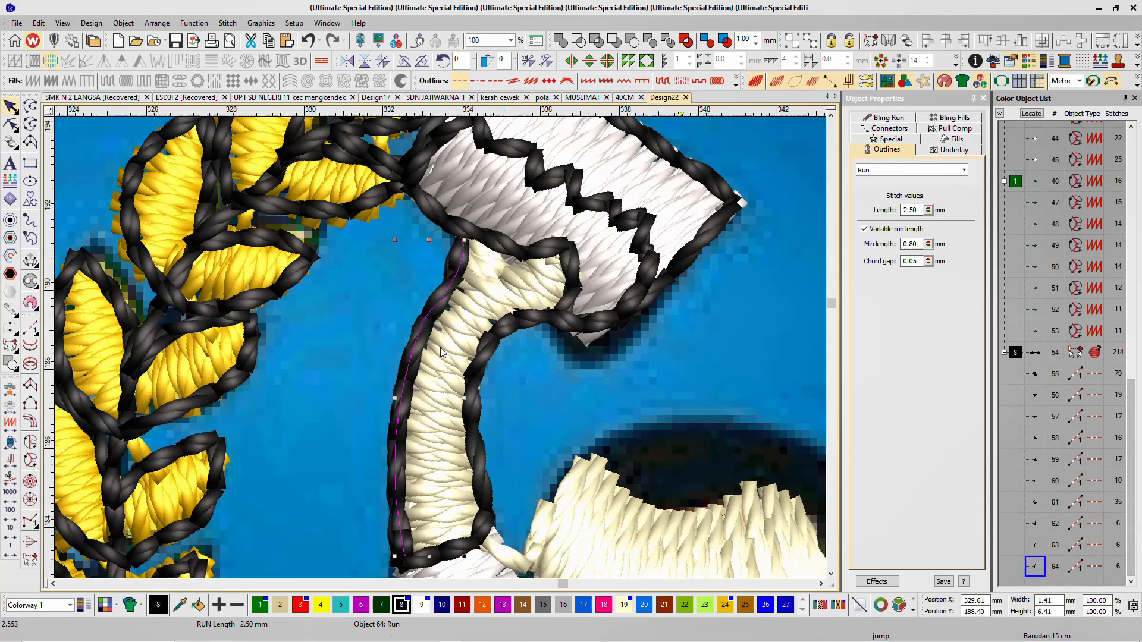
Step: Compare the boy's face and shirt in the stitch view, the emblem artwork and the embroidered reference photo, with the Run tool ready
scroll(533, 299, "down", 4)
key("Escape")
key("t")
scroll(398, 437, "up", 2)
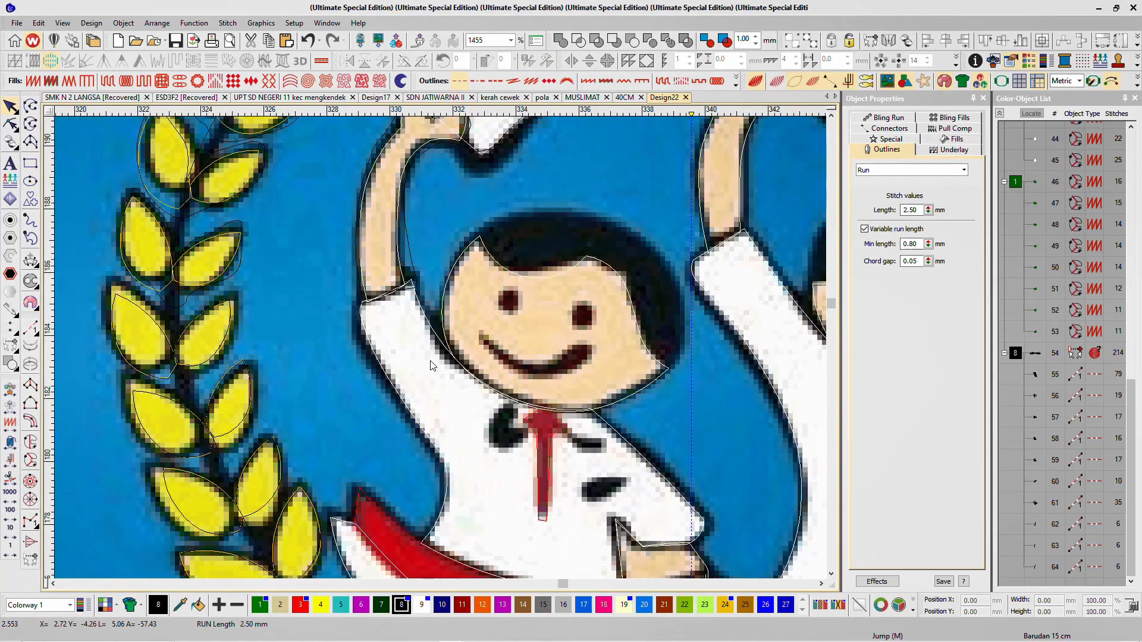
key("t")
key("t")
key("t")
left_click(31, 328)
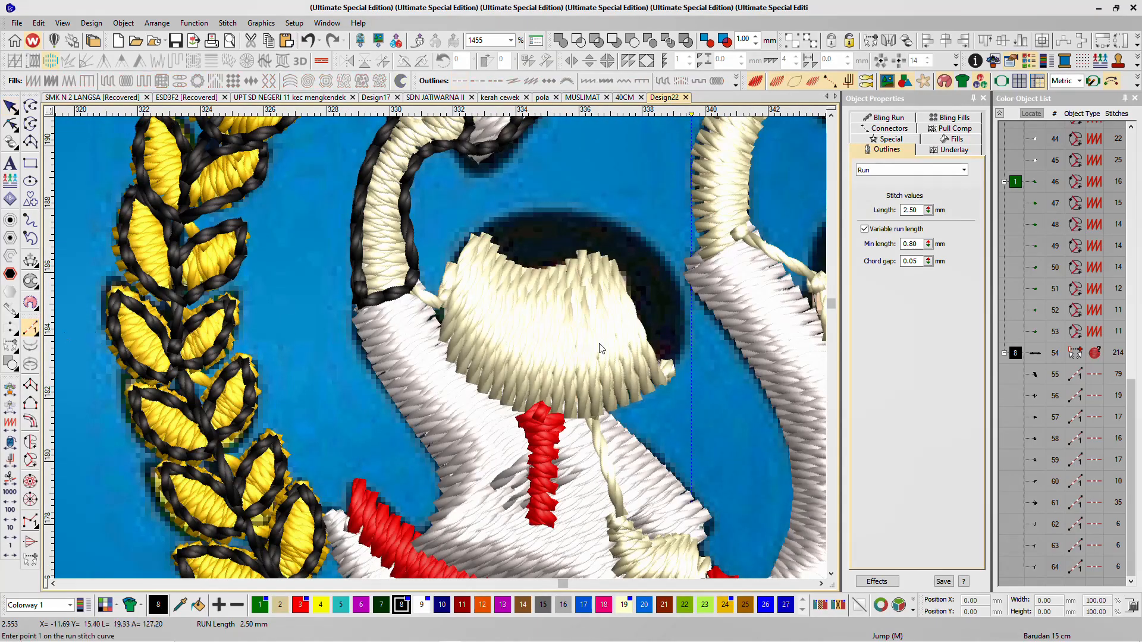
key("t")
key("t")
key("t")
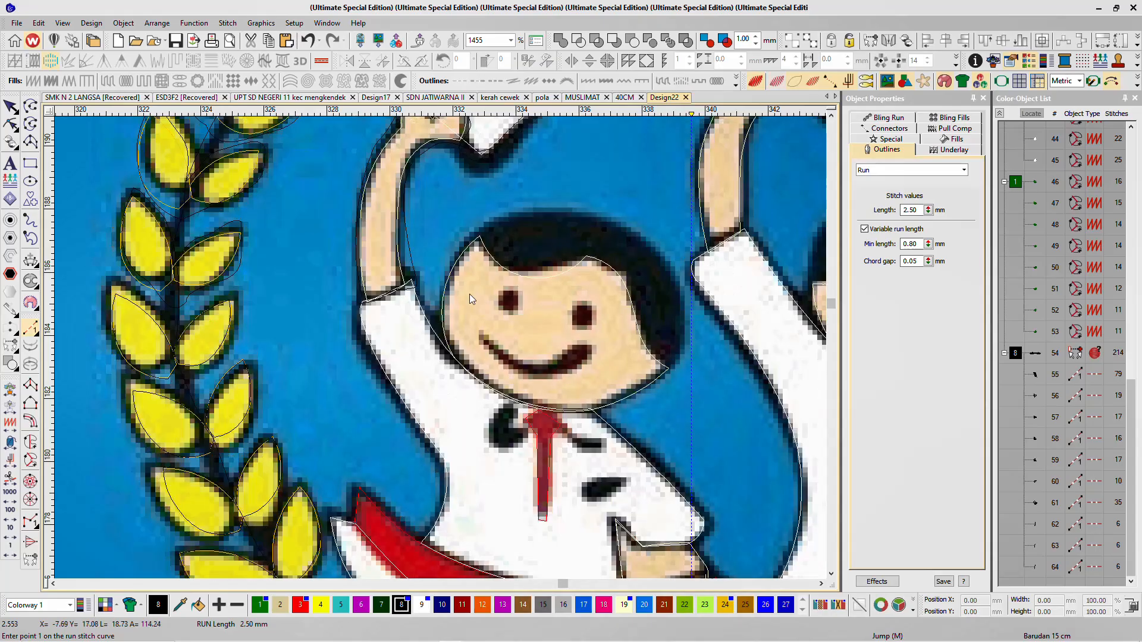
key("t")
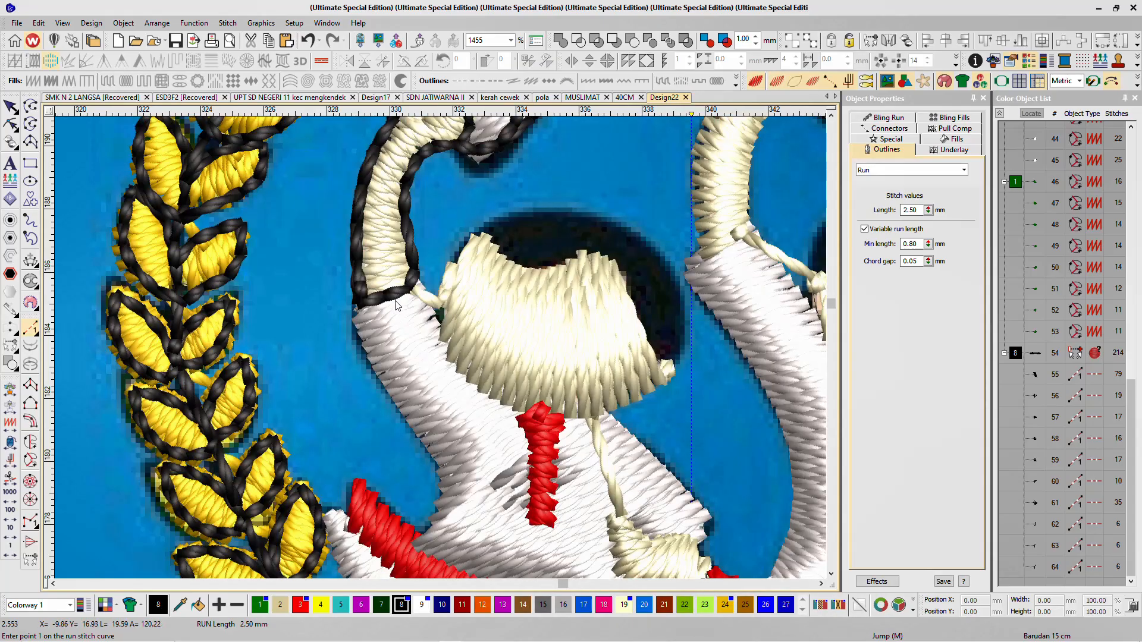
key("t")
scroll(441, 353, "down", 4)
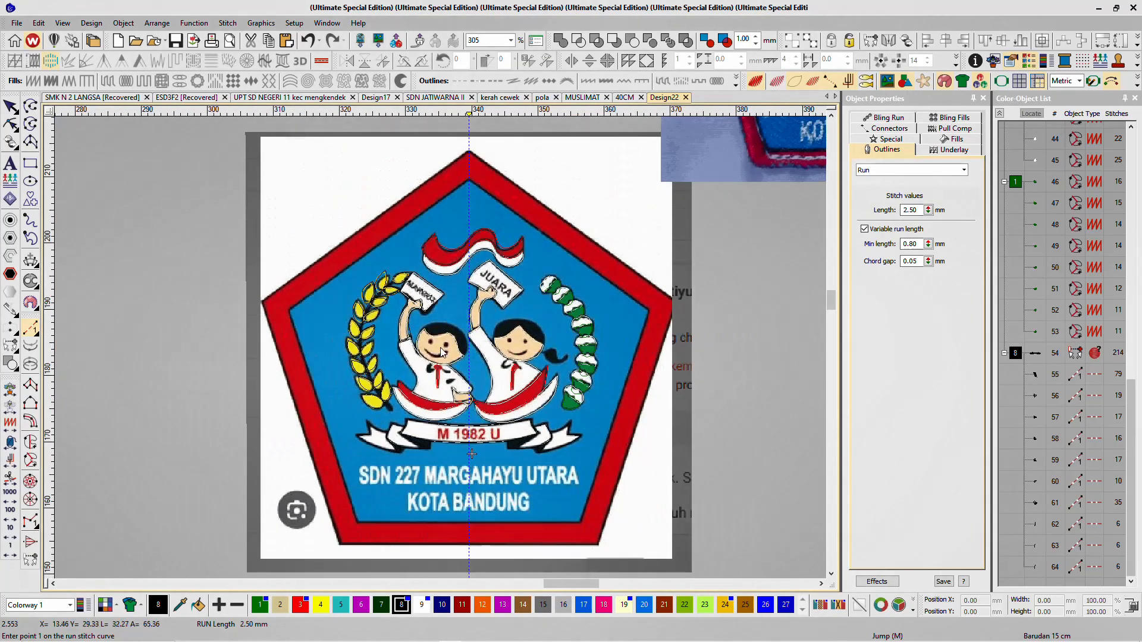
scroll(635, 178, "up", 2)
scroll(293, 387, "up", 3)
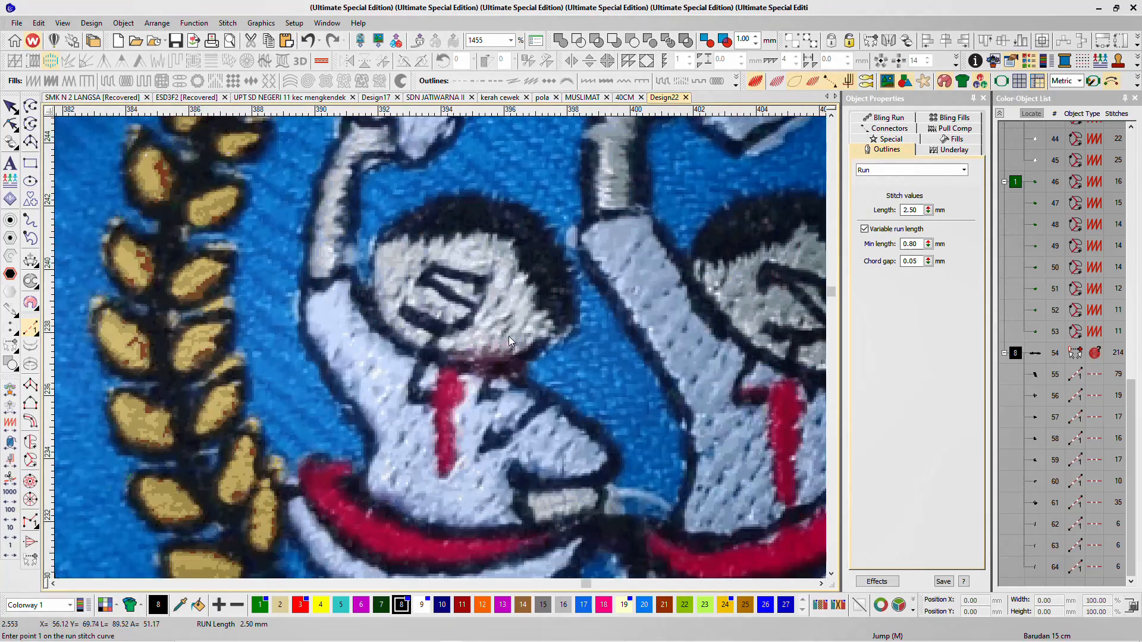
scroll(509, 337, "down", 3)
scroll(441, 348, "down", 3)
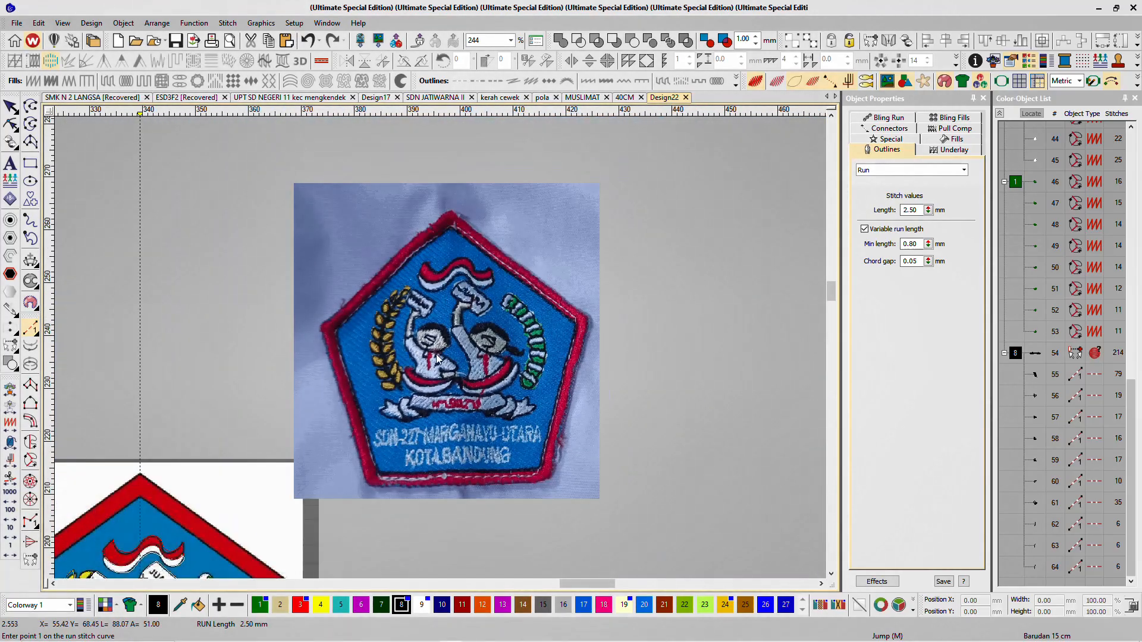
scroll(434, 351, "up", 4)
scroll(435, 351, "down", 5)
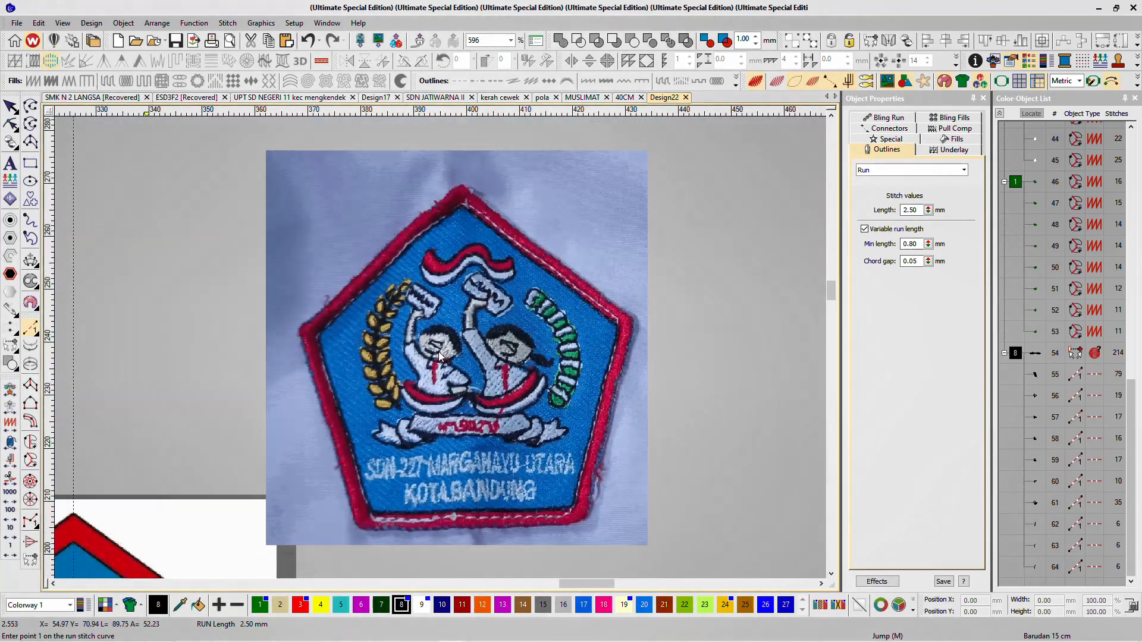
scroll(374, 359, "up", 7)
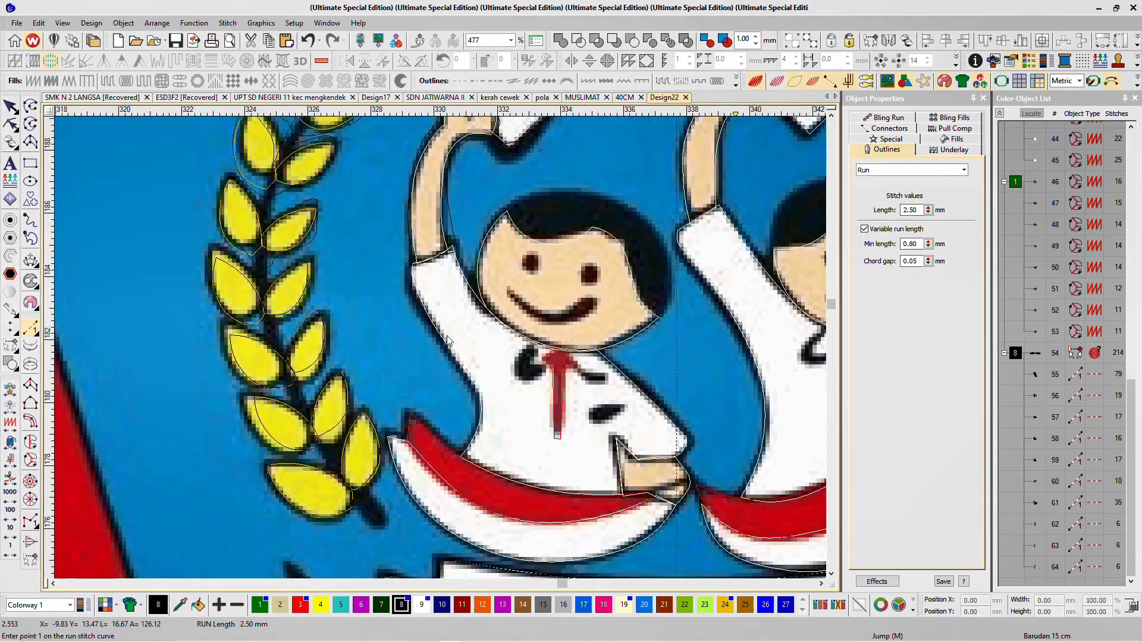
key("t")
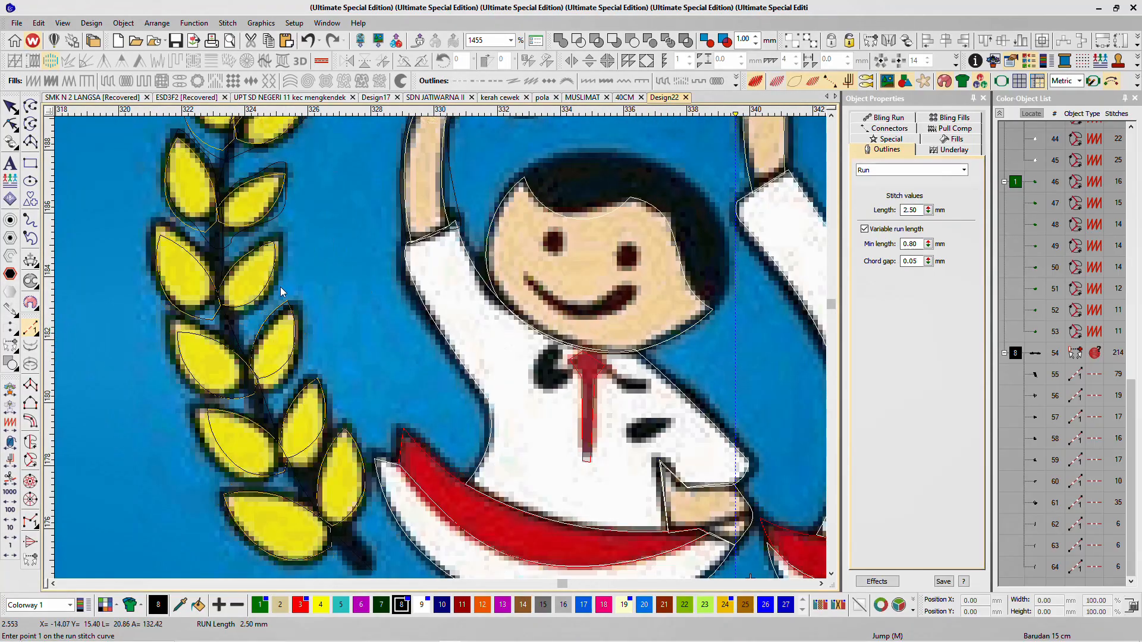
left_click(409, 245)
key("t")
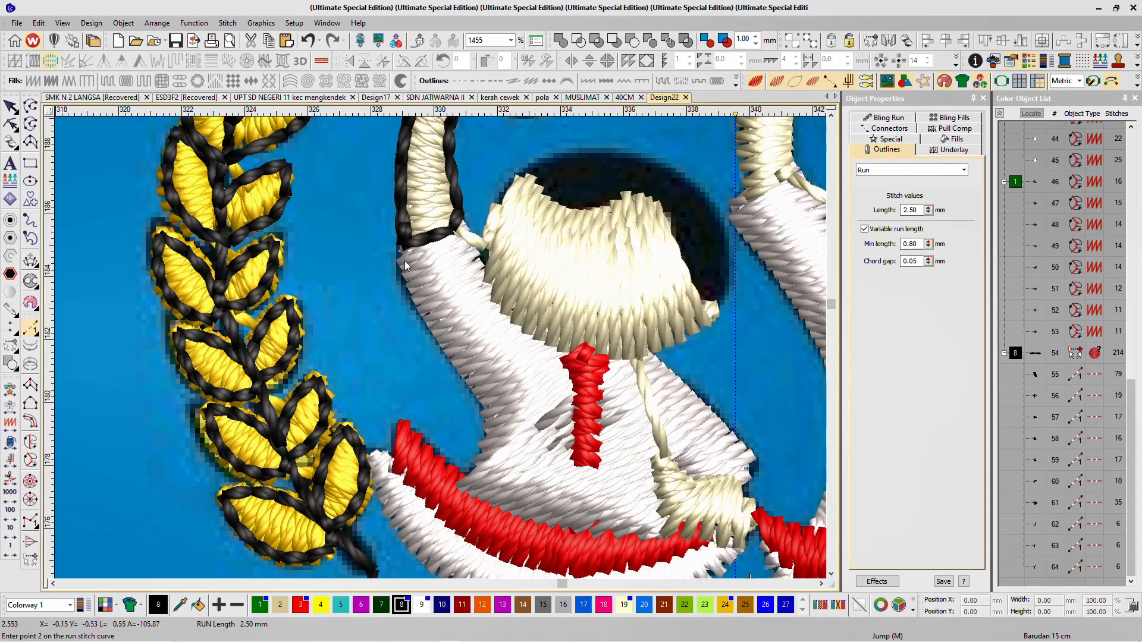
key("Escape")
Step: Outline the outer edge of the boy's sleeve and shirt with a freehand Run line from the sleeve end down to the sash
left_click(30, 220)
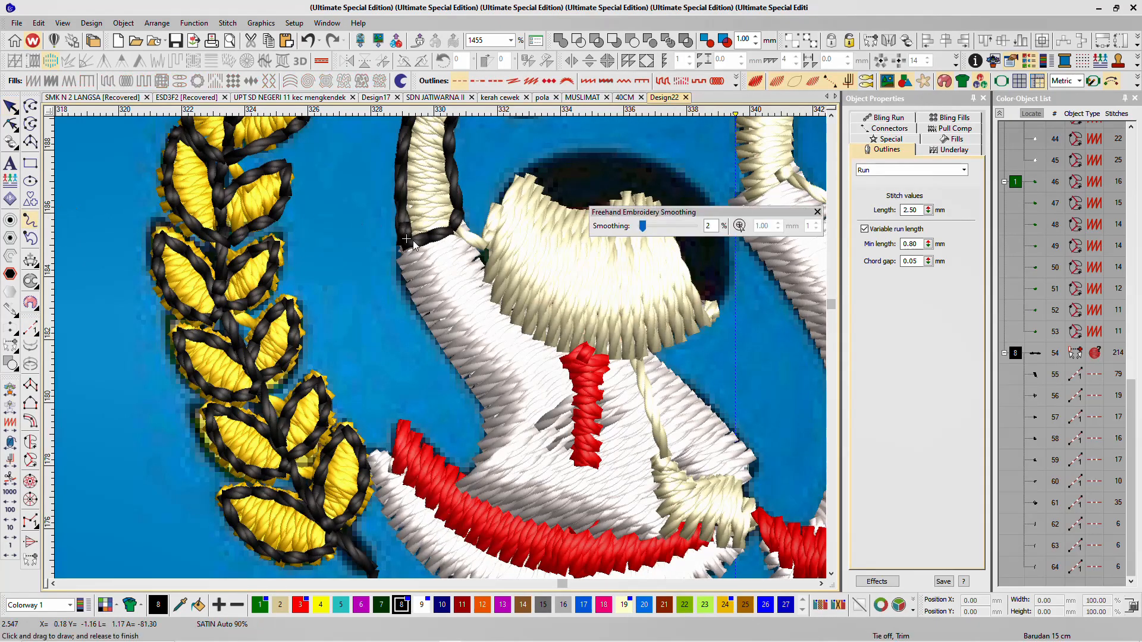
mouse_move(416, 299)
left_mouse_down()
mouse_move(492, 412)
mouse_move(487, 455)
mouse_move(461, 484)
left_mouse_up()
scroll(441, 347, "down", 2)
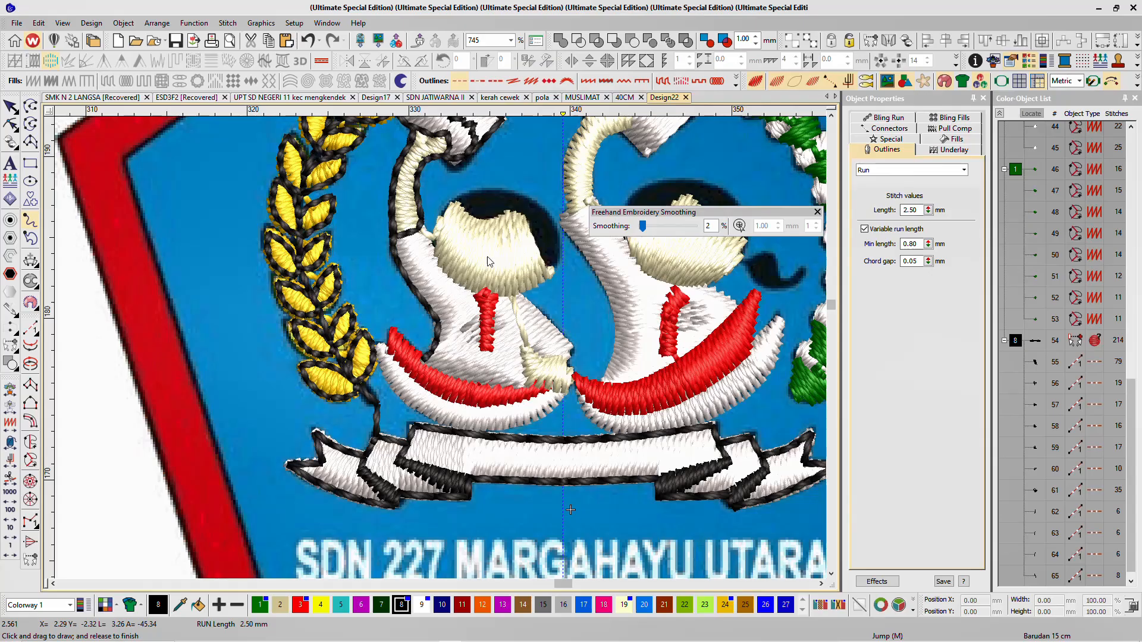
key("Escape")
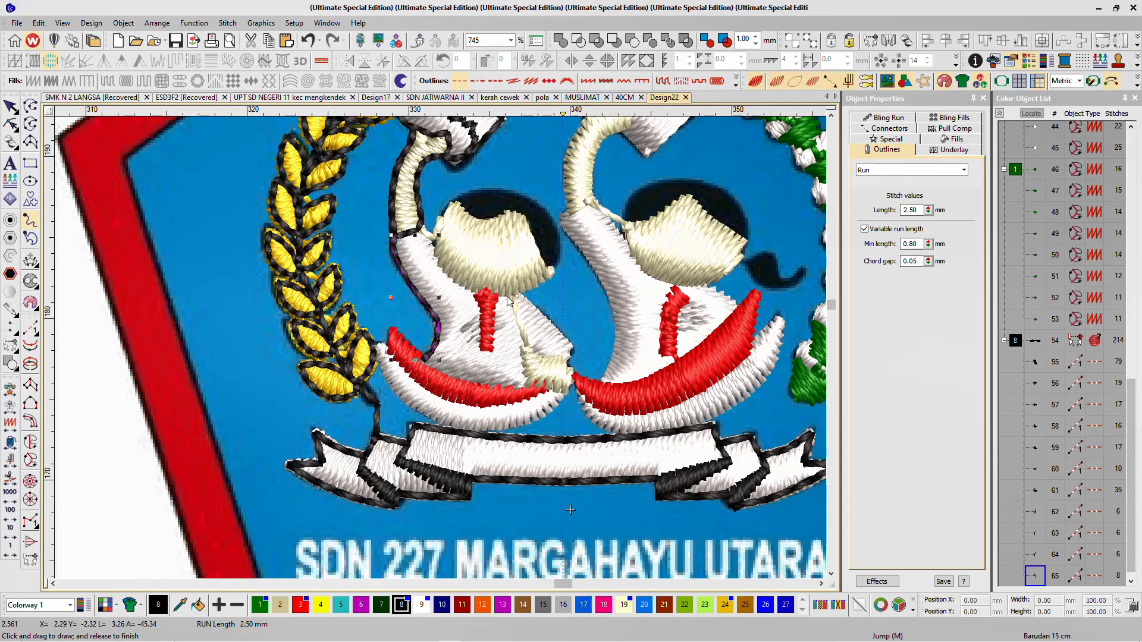
Step: Remove the generated stitches from the boy's face, shirt, tie, sash and hand fills, keeping the shapes so the artwork shows
left_click(511, 338)
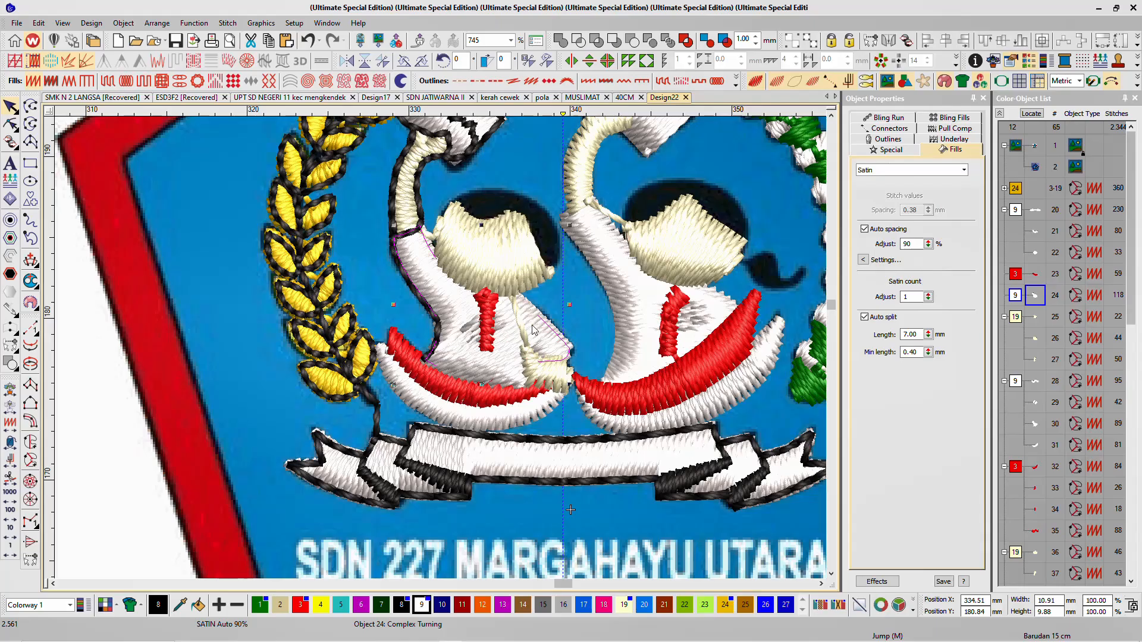
left_click(488, 250)
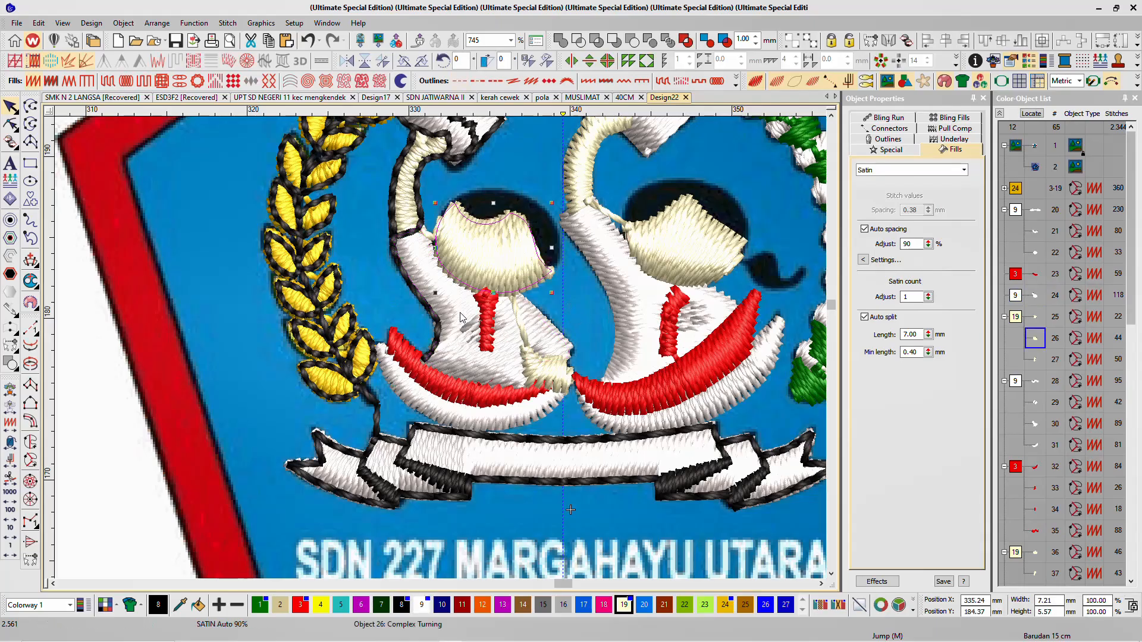
key("Delete")
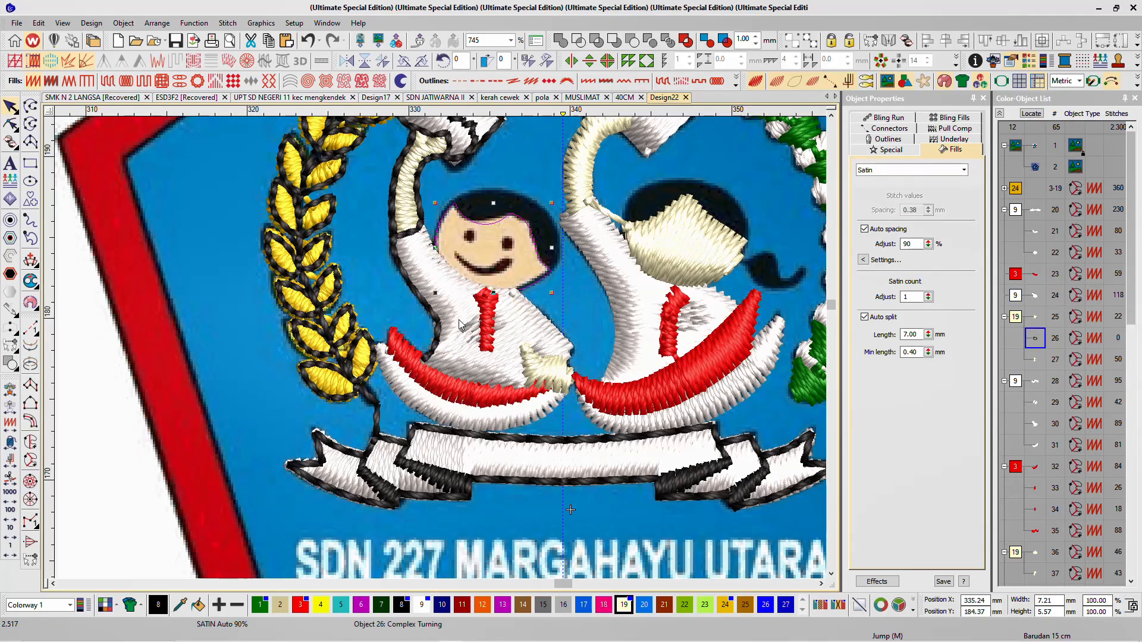
left_click(459, 320)
key("Delete")
left_click(487, 325)
key("Delete")
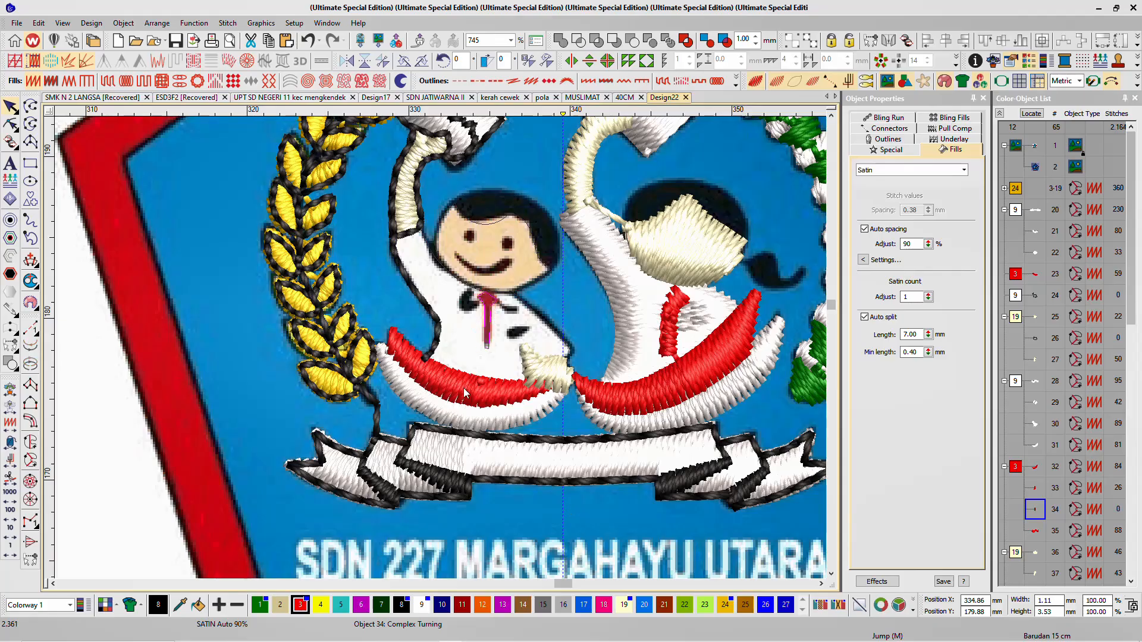
left_click(462, 388)
key("Delete")
left_click(539, 381)
key("Delete")
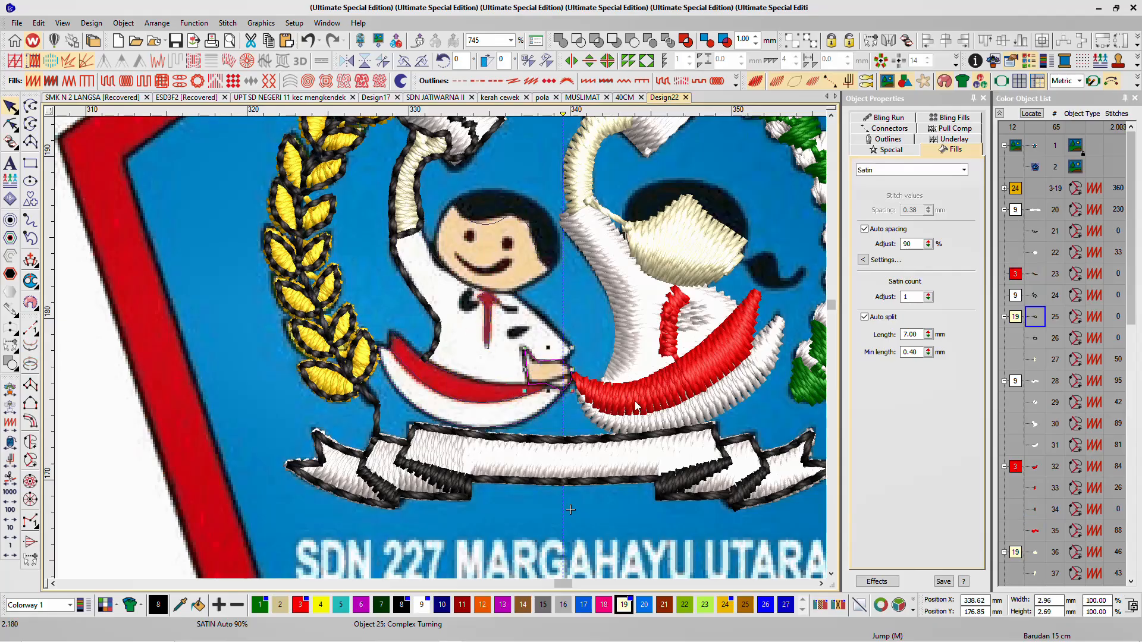
Step: Remove the generated stitches from the girl's red and white sash, shirt, tie and face fills, keeping the shapes
left_click(635, 406)
key("g")
left_click(644, 421)
key("g")
left_click(647, 351)
key("g")
left_click(670, 339)
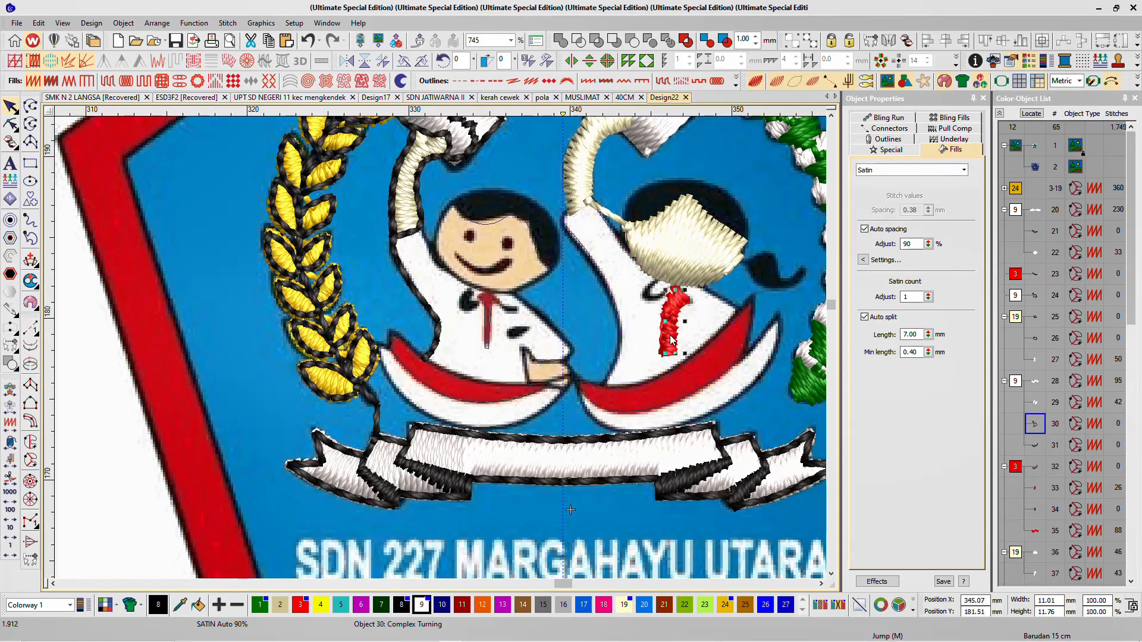
key("g")
left_click(684, 238)
key("g")
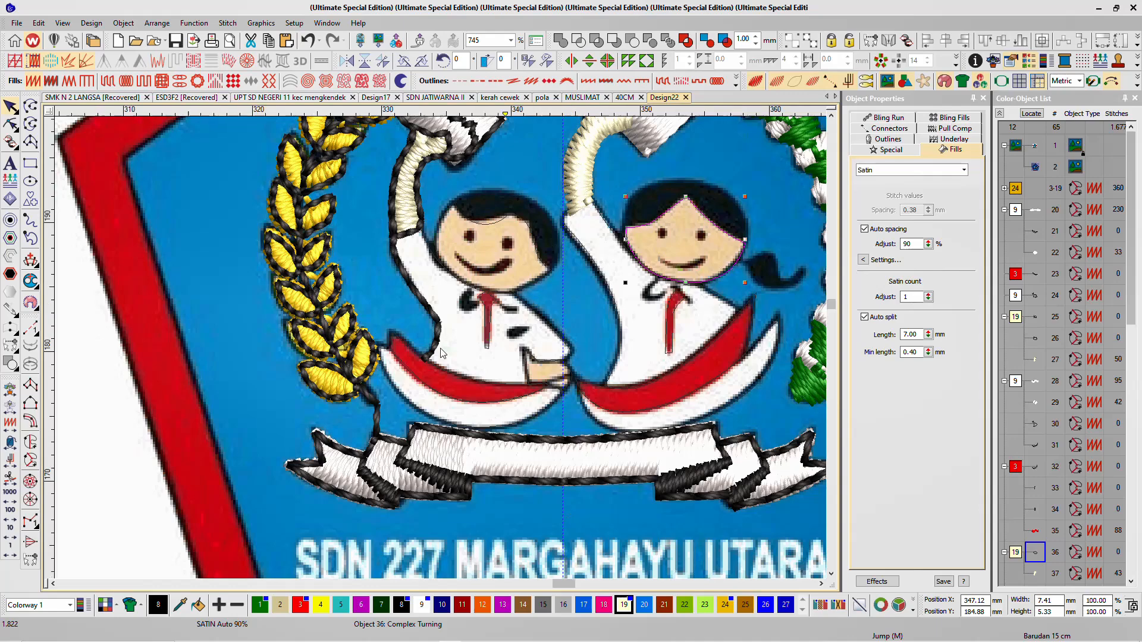
Step: Outline the boy's white sash in black freehand Run along its lower edge and back along its boundary with the red band
scroll(441, 353, "down", 3)
scroll(463, 370, "up", 3)
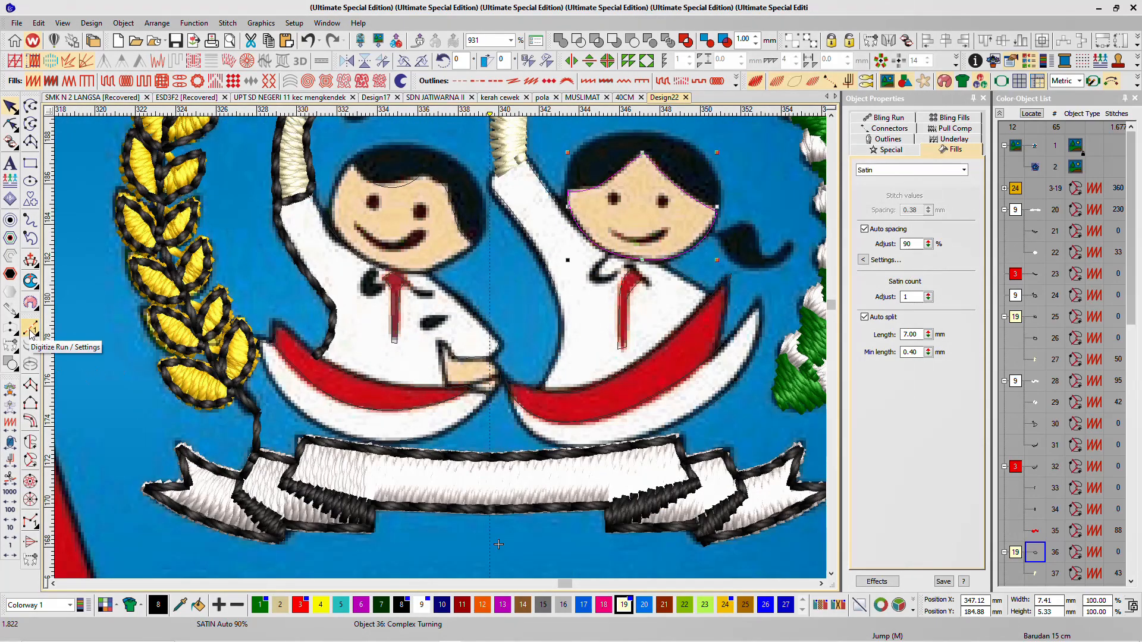
left_click(29, 220)
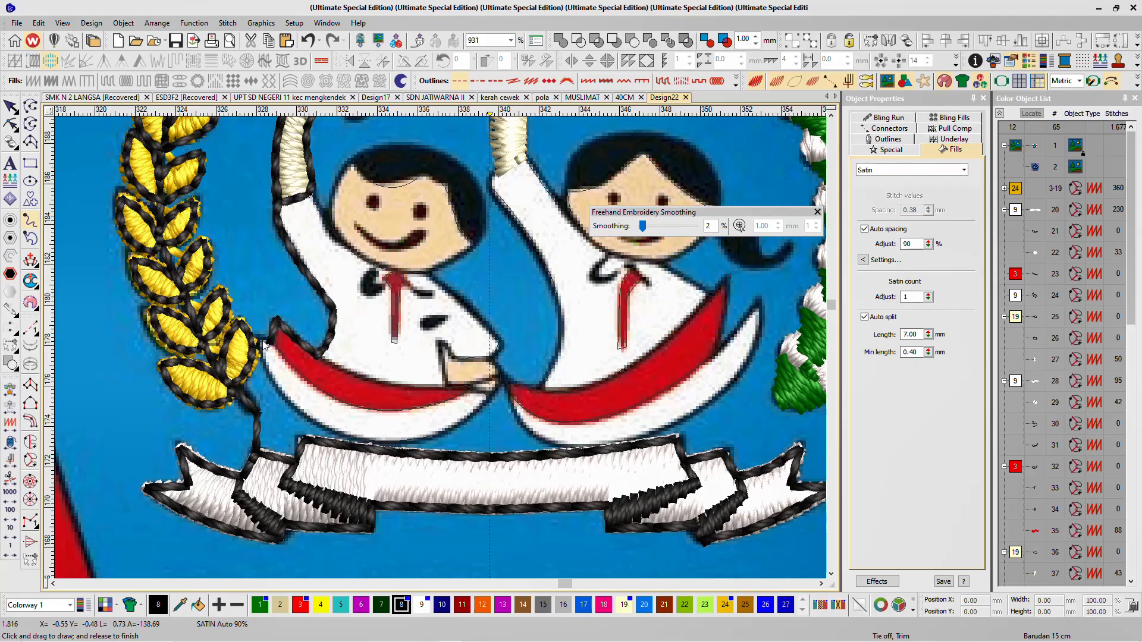
mouse_move(257, 344)
left_mouse_down()
mouse_move(295, 414)
mouse_move(331, 437)
mouse_move(395, 441)
left_mouse_up()
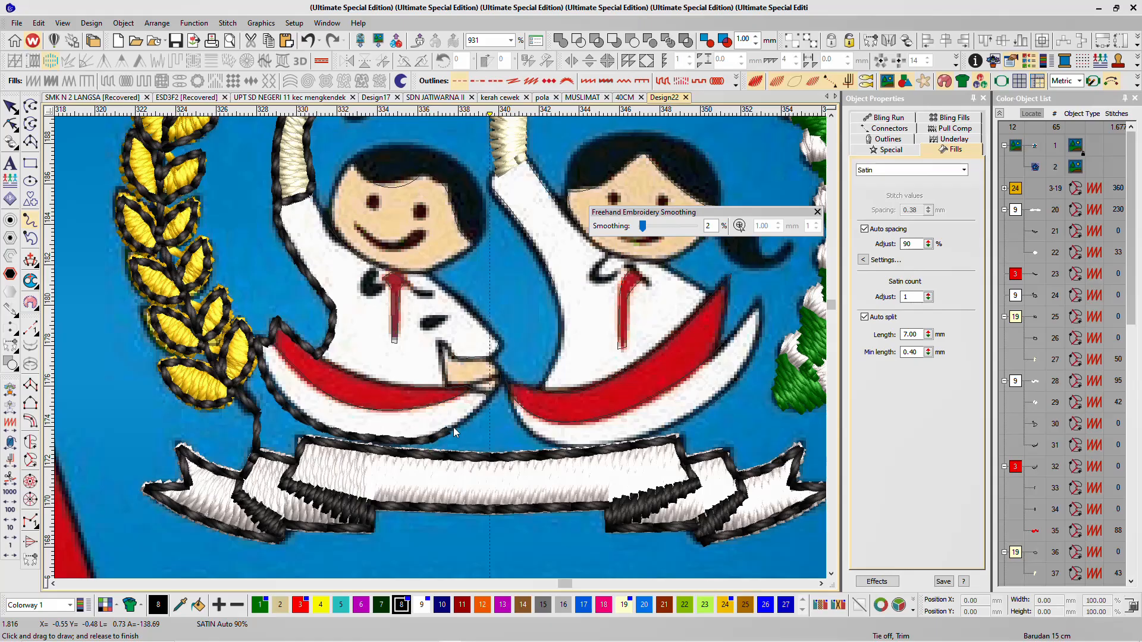
mouse_move(502, 384)
left_mouse_down()
mouse_move(366, 410)
mouse_move(323, 395)
mouse_move(262, 340)
left_mouse_up()
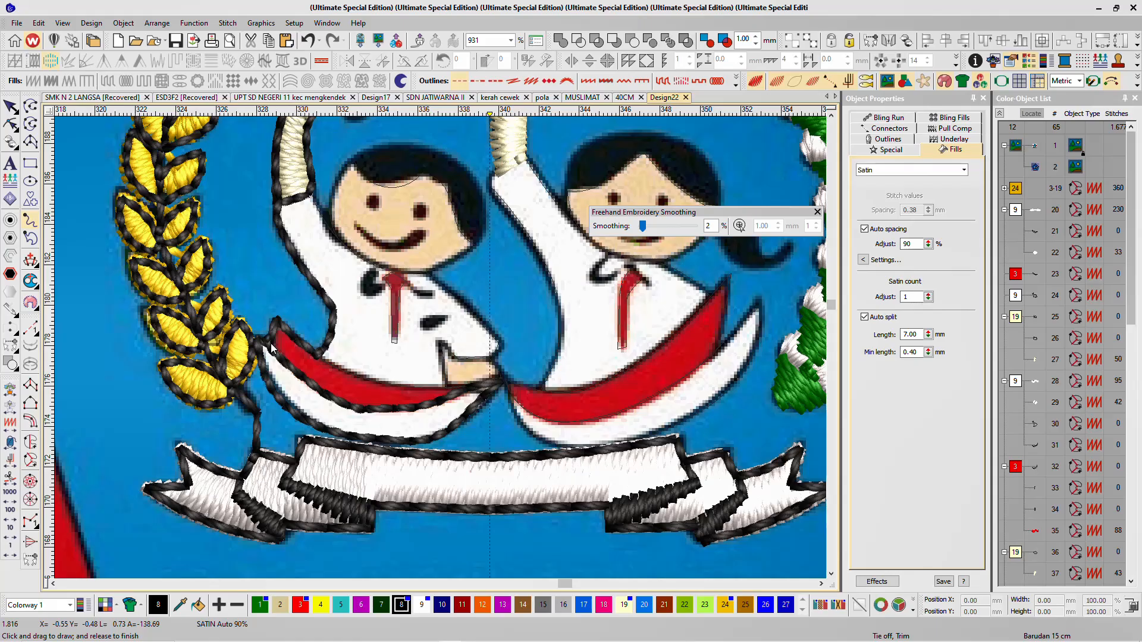
Step: Outline the upper edge of the boy's red sash band, continuing around the cuff and hand with freehand Run lines
scroll(442, 353, "down", 8)
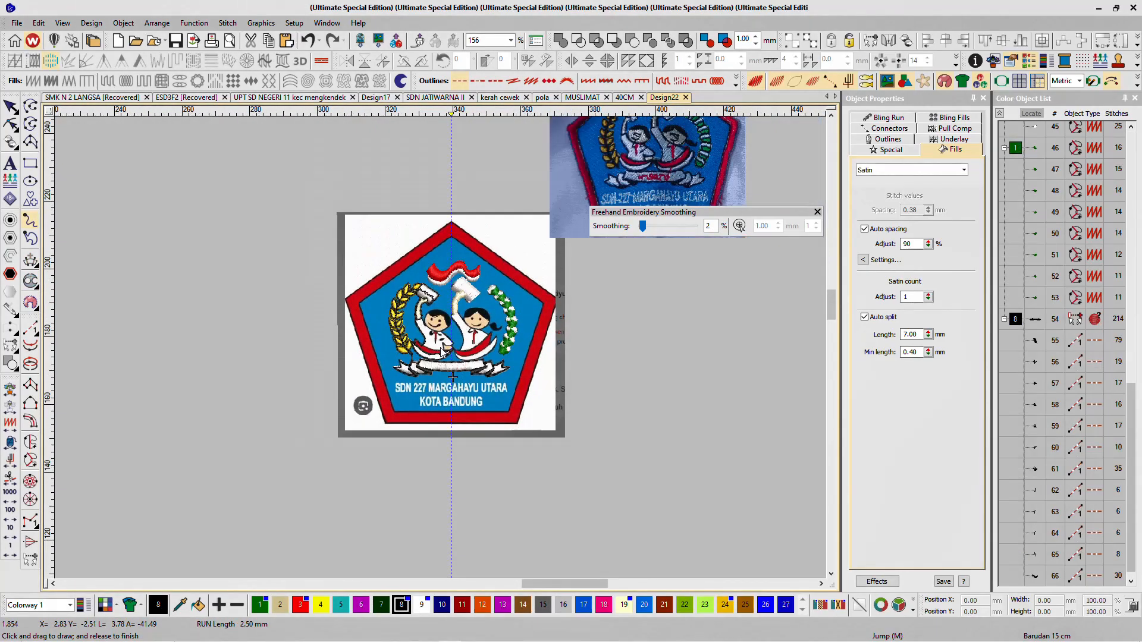
scroll(441, 352, "up", 9)
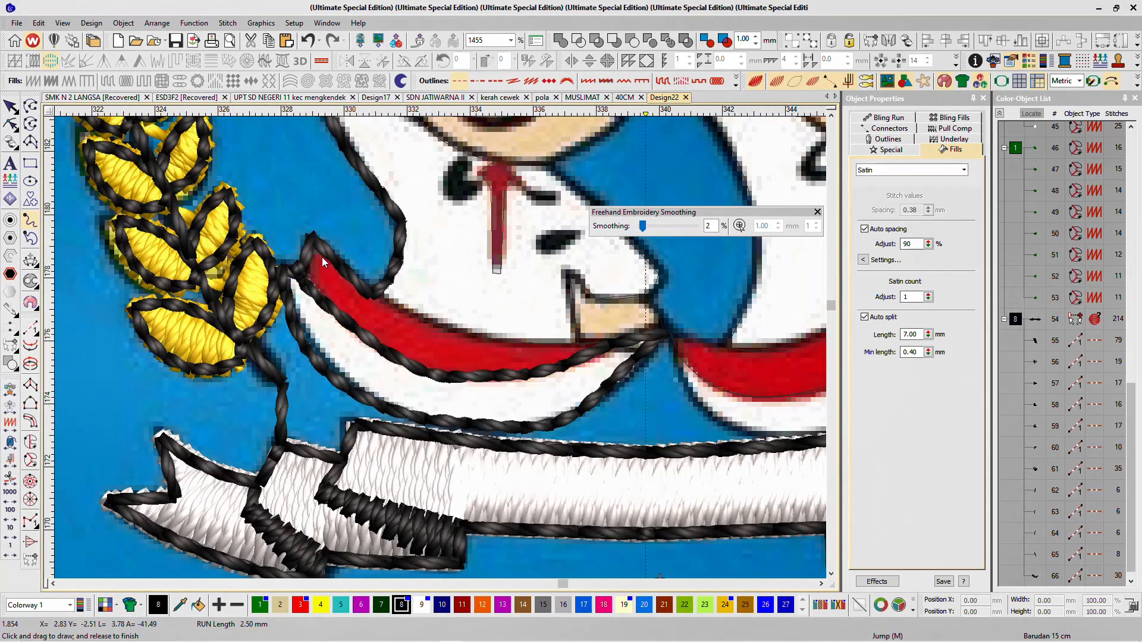
mouse_move(305, 262)
left_mouse_down()
mouse_move(309, 249)
mouse_move(326, 255)
mouse_move(366, 292)
mouse_move(460, 330)
mouse_move(601, 350)
left_mouse_up()
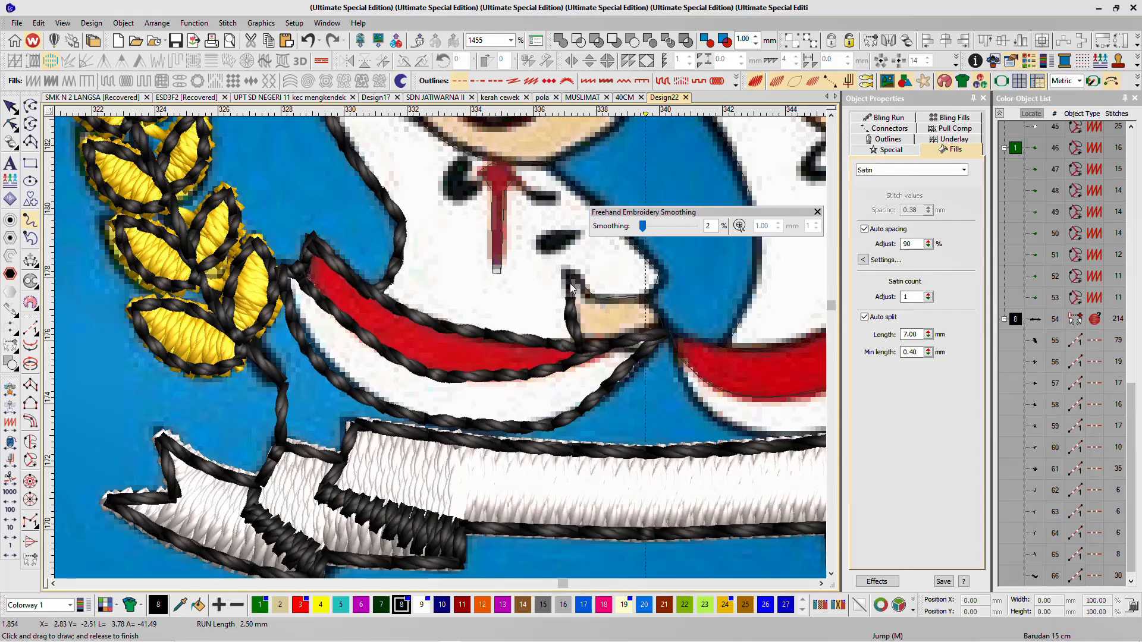
mouse_move(570, 284)
left_mouse_down()
mouse_move(577, 274)
mouse_move(654, 291)
mouse_move(663, 313)
left_mouse_up()
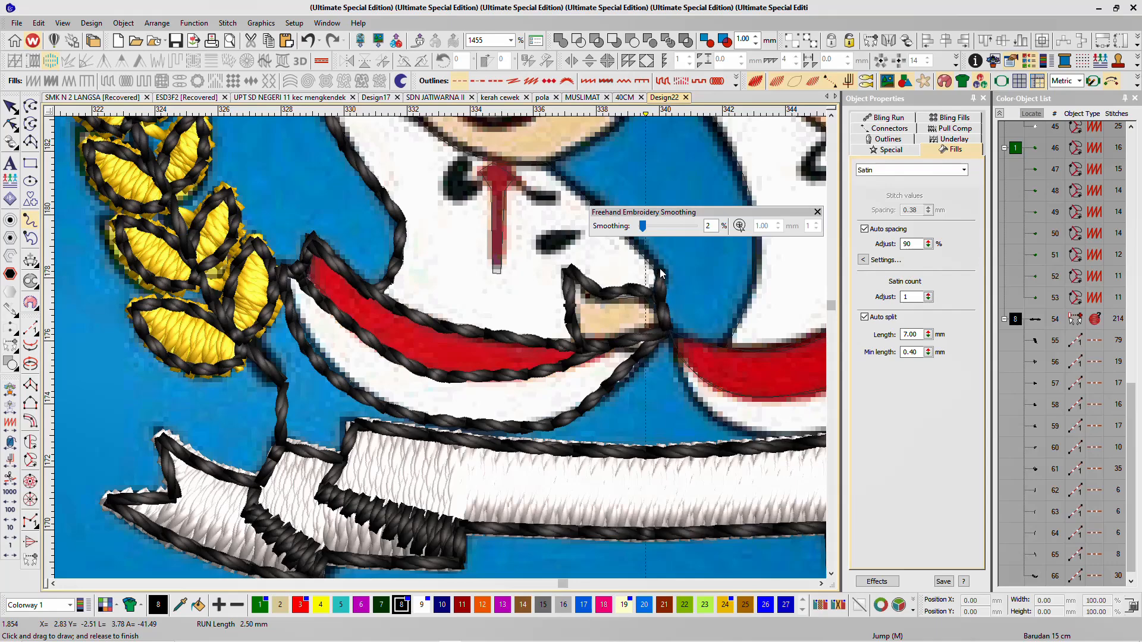
Step: Outline the boy's lowered sleeve and shoulder, the pocket mark, both collar marks and the chin line with freehand Run lines
scroll(661, 279, "down", 2)
scroll(435, 342, "up", 2)
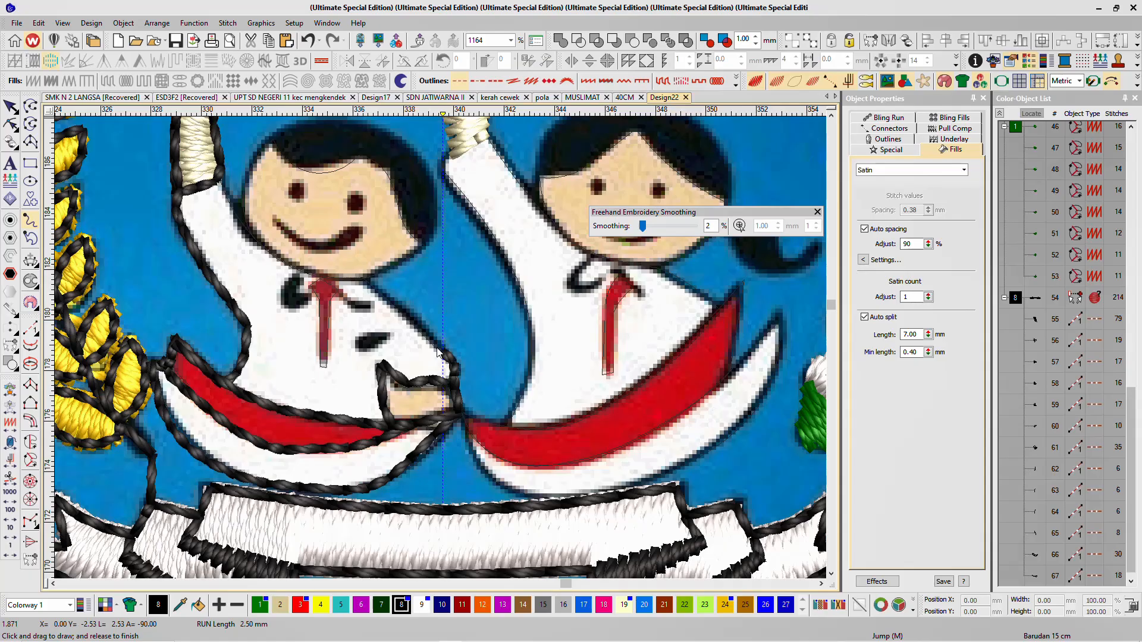
mouse_move(438, 352)
left_mouse_down()
mouse_move(357, 279)
mouse_move(352, 306)
mouse_move(398, 308)
mouse_move(392, 345)
mouse_move(366, 354)
mouse_move(354, 342)
mouse_move(405, 328)
mouse_move(399, 306)
mouse_move(348, 275)
mouse_move(299, 275)
left_mouse_up()
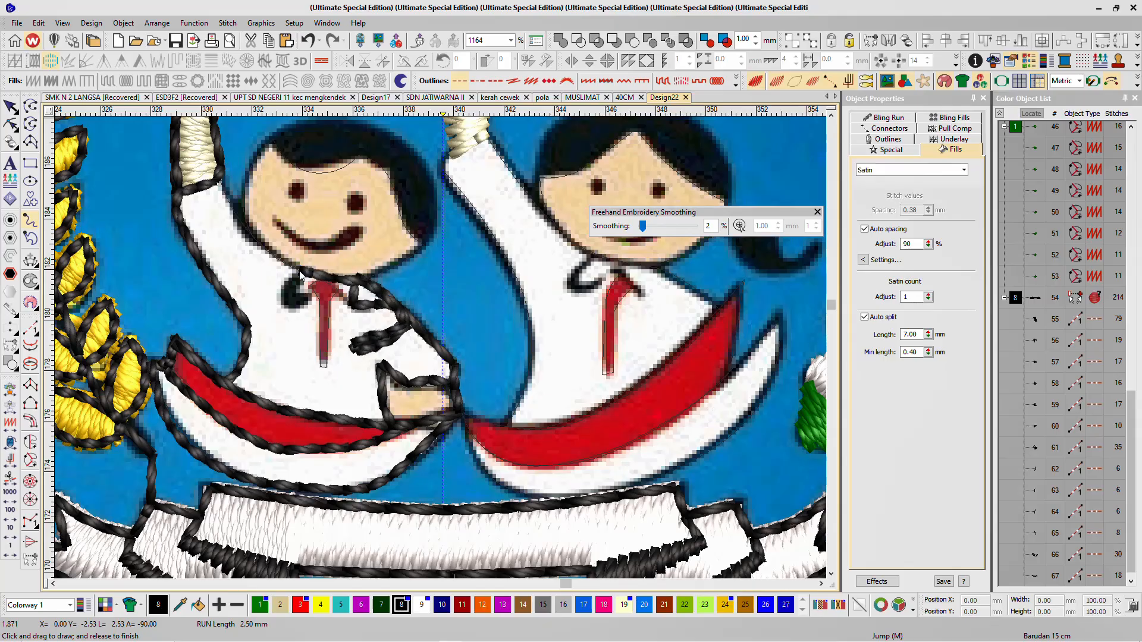
scroll(300, 275, "down", 3)
scroll(442, 351, "up", 4)
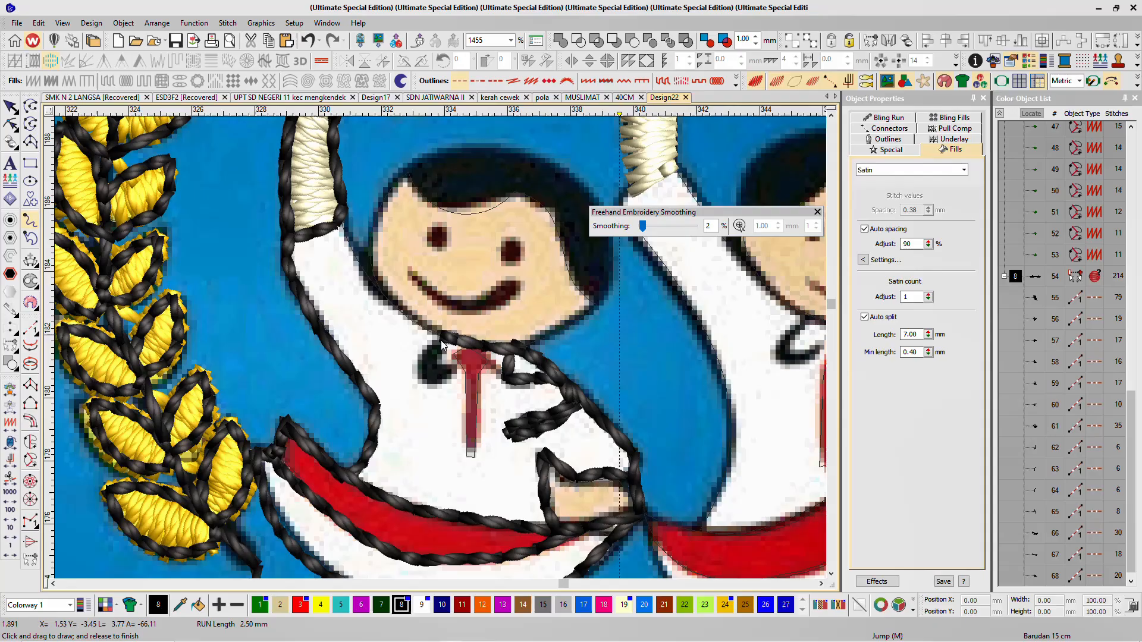
mouse_move(424, 380)
left_mouse_down()
mouse_move(450, 375)
mouse_move(418, 369)
mouse_move(443, 336)
mouse_move(390, 295)
left_mouse_up()
Step: Trace the boy's smile with a freehand Run line and join it along the raised sleeve's inner edge to the sleeve end
scroll(464, 380, "down", 3)
scroll(448, 351, "up", 5)
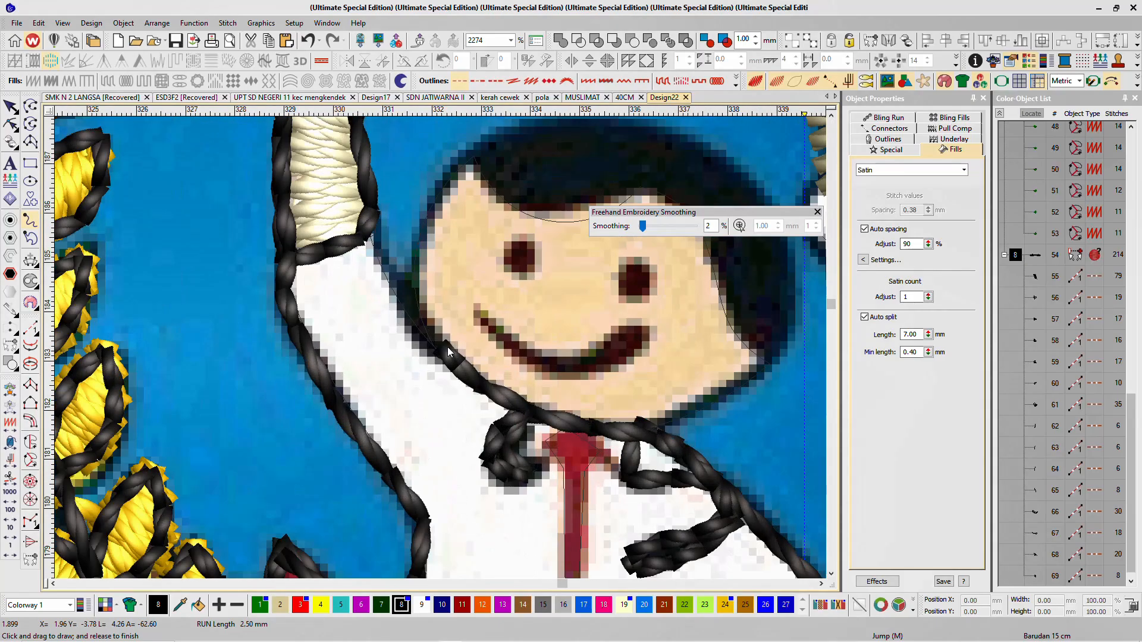
mouse_move(477, 321)
left_mouse_down()
mouse_move(533, 371)
mouse_move(561, 376)
mouse_move(642, 317)
mouse_move(597, 360)
mouse_move(537, 348)
mouse_move(490, 315)
mouse_move(439, 348)
mouse_move(373, 239)
left_mouse_up()
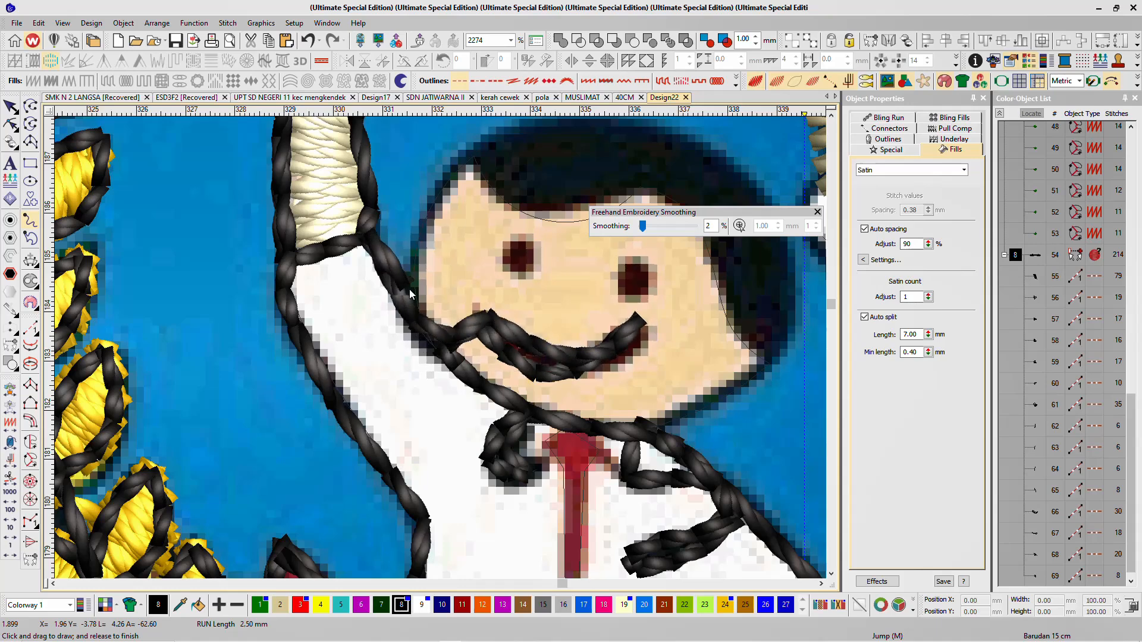
Step: Outline the side of the boy's face and his fringe, and trace both eyes, with freehand Run lines branching from the hairline
left_click_drag(409, 289, 415, 301)
scroll(417, 303, "down", 2)
scroll(486, 308, "up", 3)
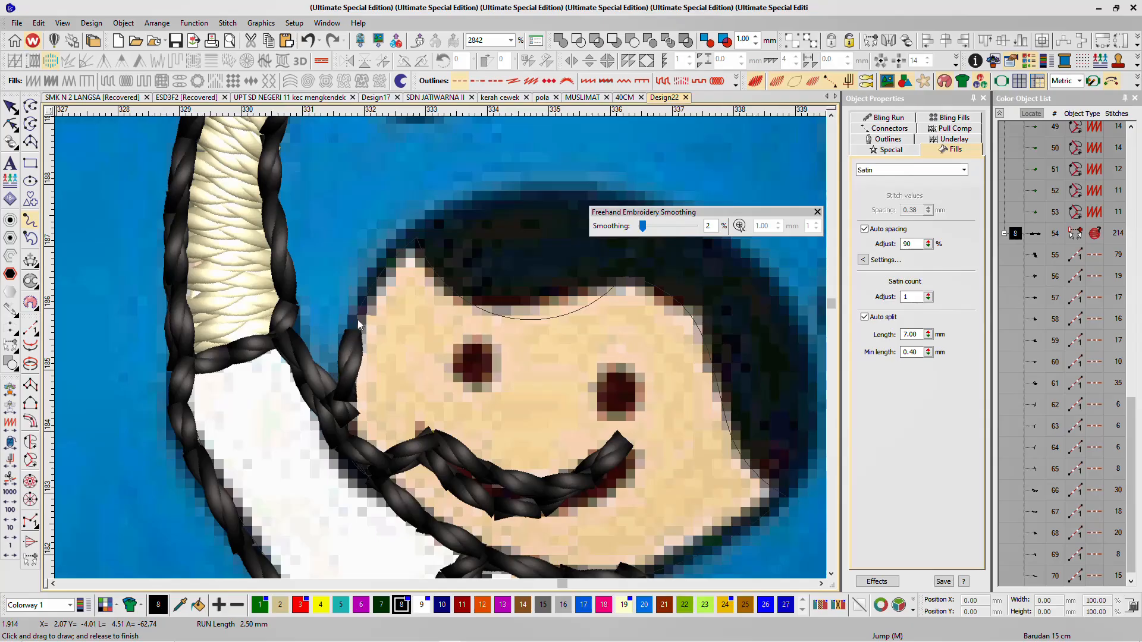
mouse_move(358, 325)
left_mouse_down()
mouse_move(387, 267)
mouse_move(423, 239)
mouse_move(500, 318)
left_mouse_up()
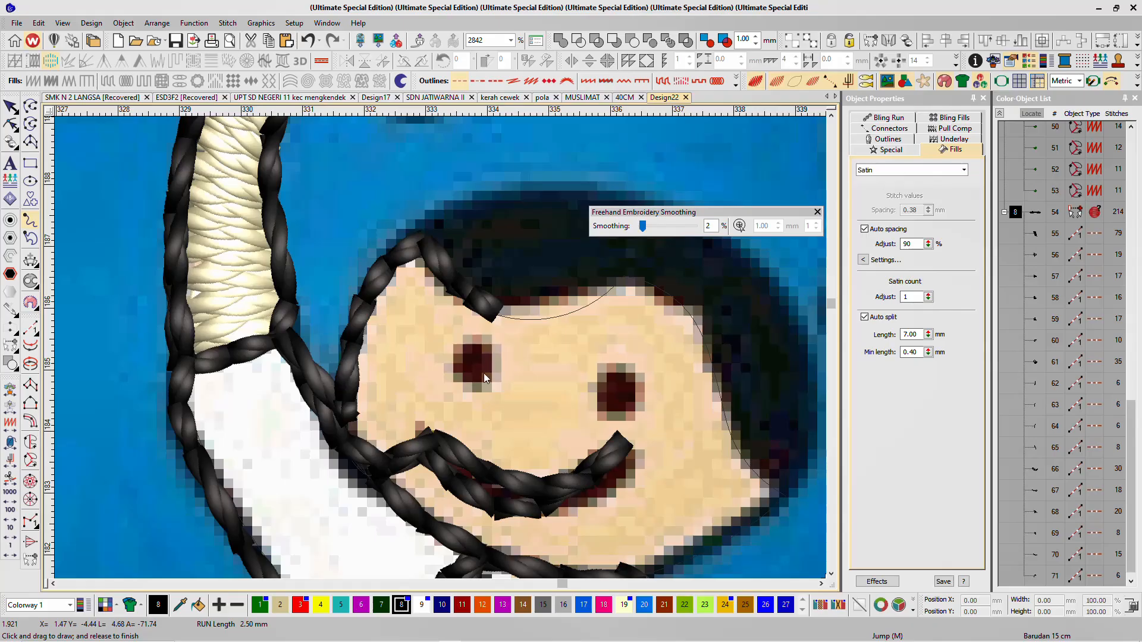
mouse_move(488, 360)
left_mouse_down()
mouse_move(477, 334)
mouse_move(456, 371)
mouse_move(478, 390)
mouse_move(495, 374)
mouse_move(498, 318)
mouse_move(567, 317)
mouse_move(588, 303)
mouse_move(619, 361)
mouse_move(599, 374)
left_mouse_up()
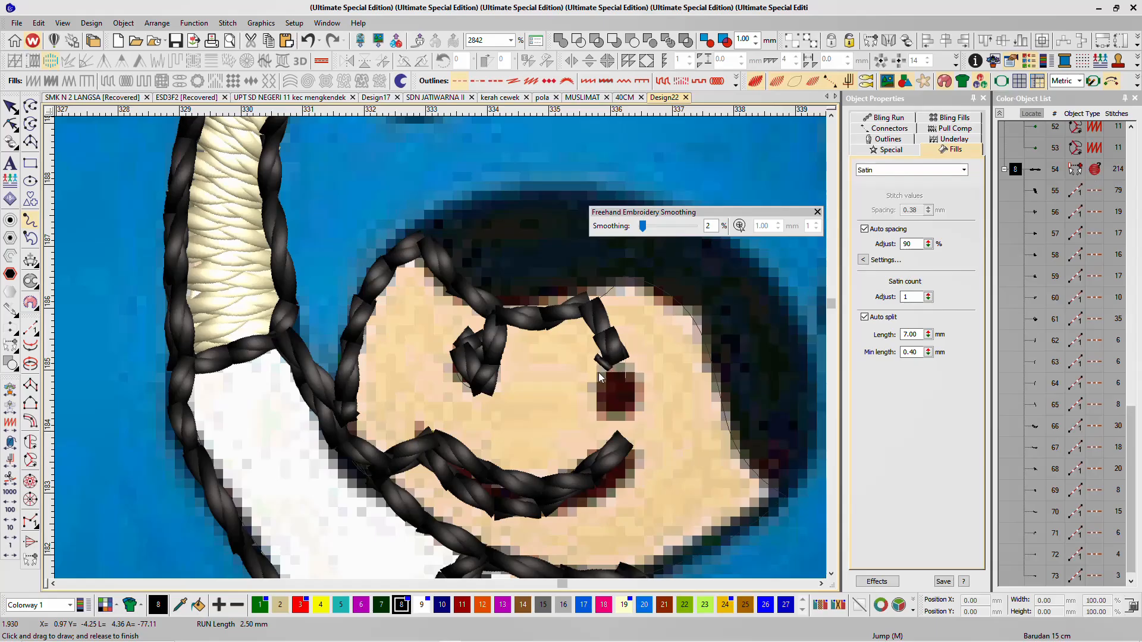
mouse_move(623, 415)
left_mouse_down()
mouse_move(639, 396)
mouse_move(586, 301)
mouse_move(616, 276)
left_mouse_up()
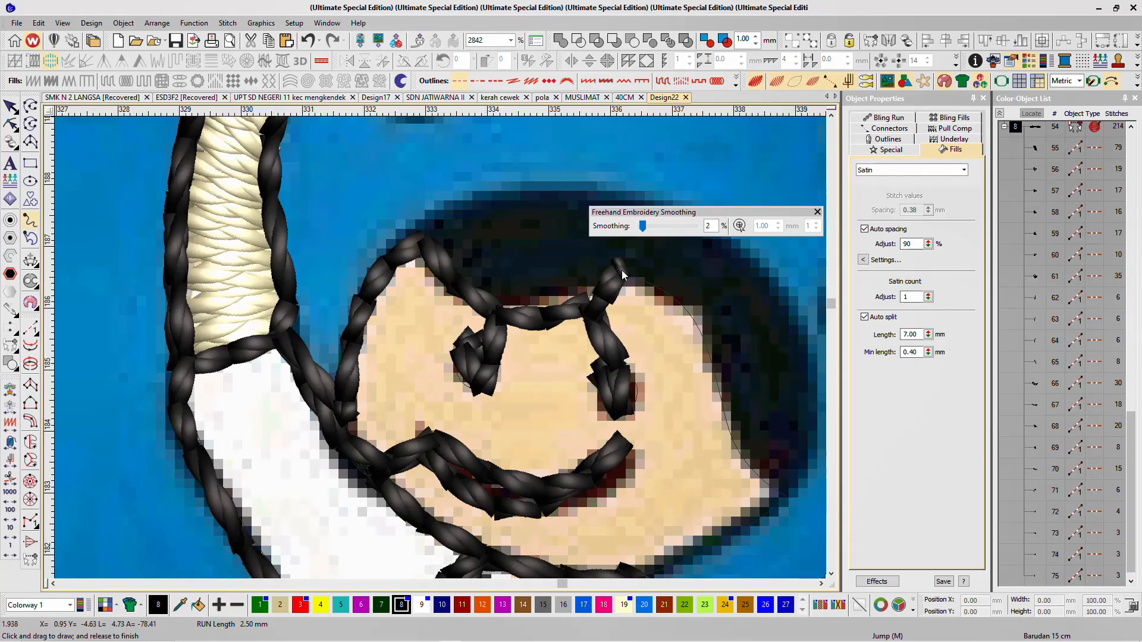
Step: Fill the boy's hair with a black satin Complex Turning shape traced around its outer edge and along the fringe
scroll(621, 272, "down", 3)
scroll(432, 352, "up", 2)
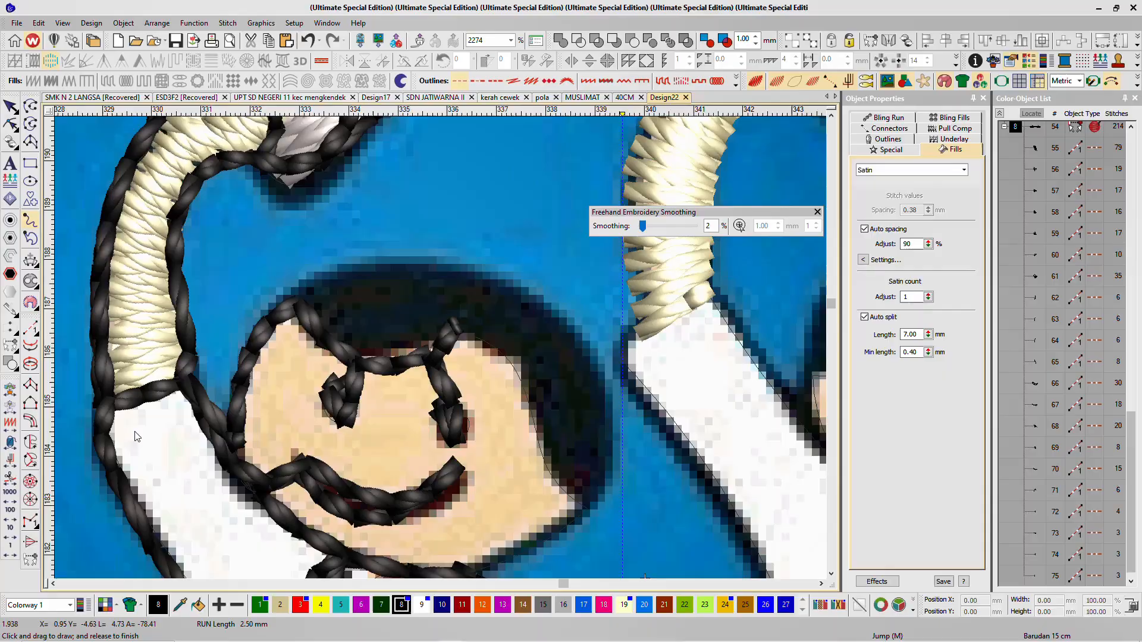
left_click(31, 461)
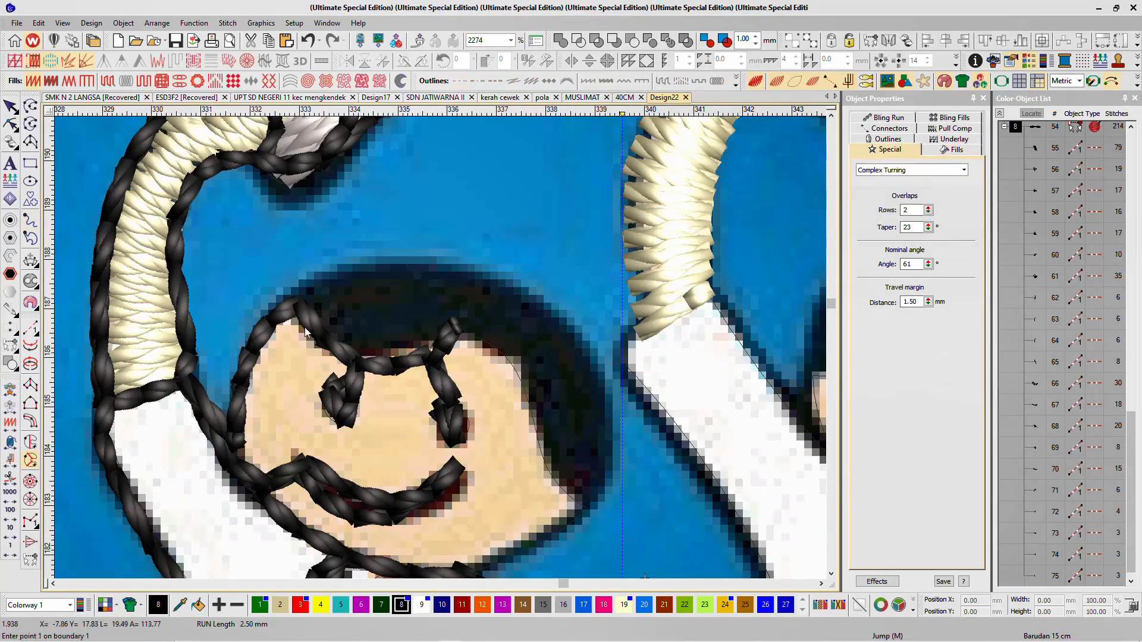
left_click(293, 298)
left_click(515, 285)
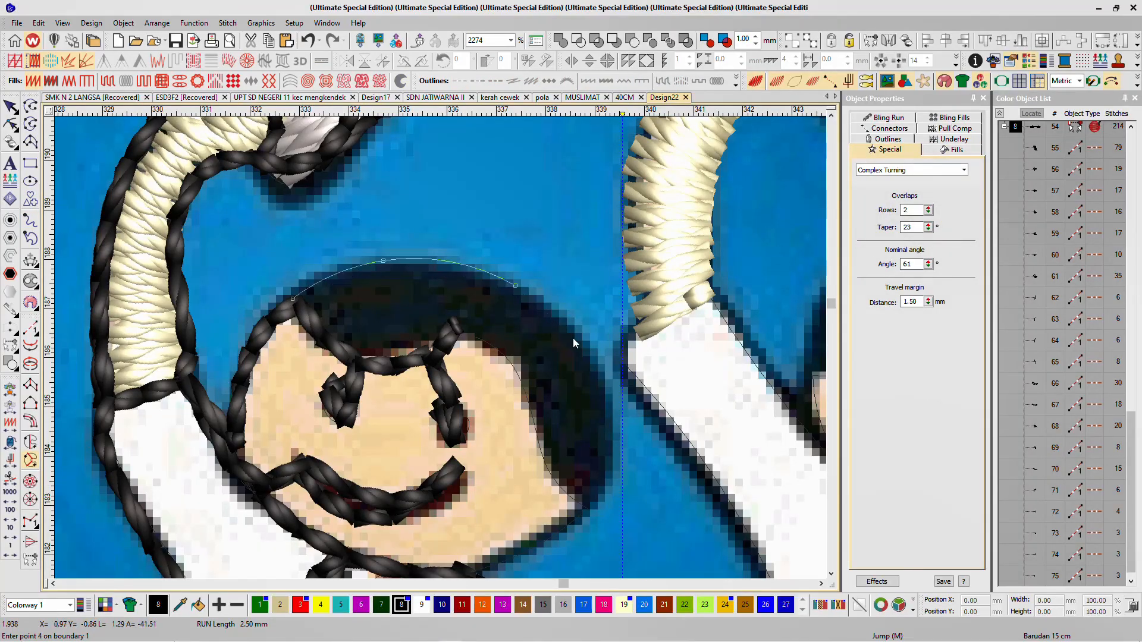
left_click(585, 349)
left_click(605, 465)
left_click(586, 509)
left_click(549, 471)
left_click(525, 397)
left_click(488, 342)
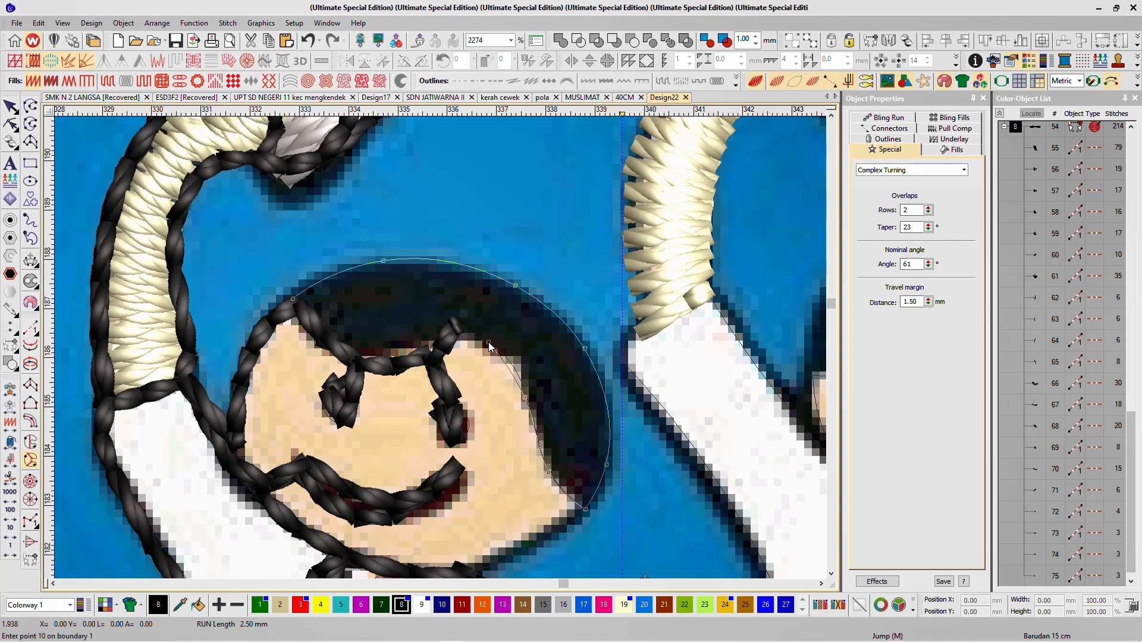
left_click(444, 339)
left_click(417, 362)
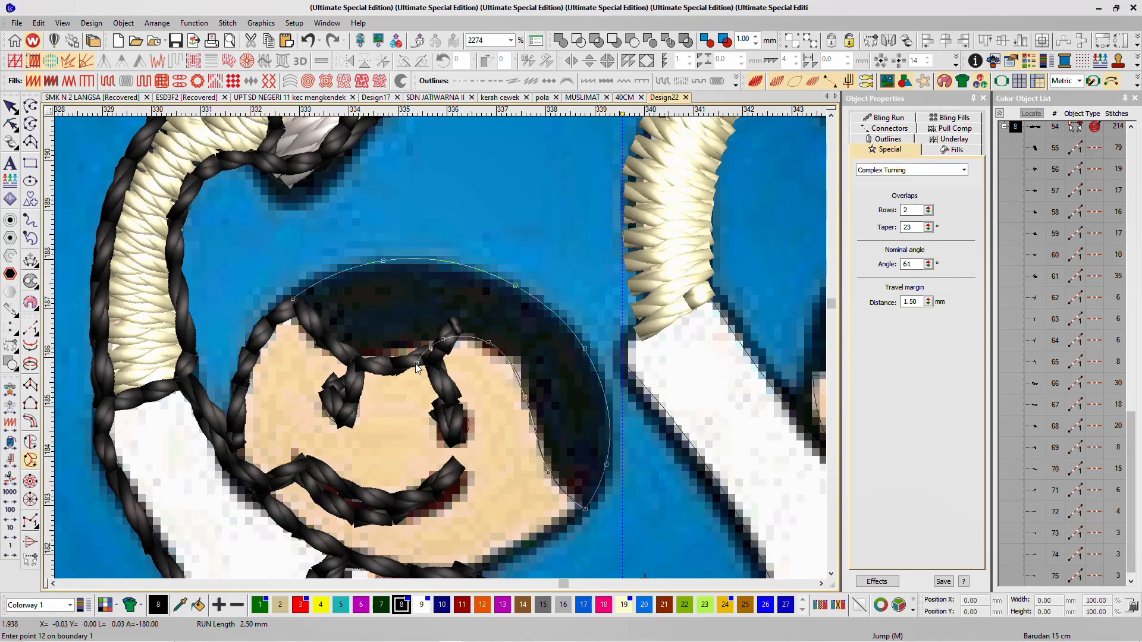
left_click(359, 367)
left_click(319, 337)
key("Return")
key("Return")
key("Return")
key("Return")
key("Return")
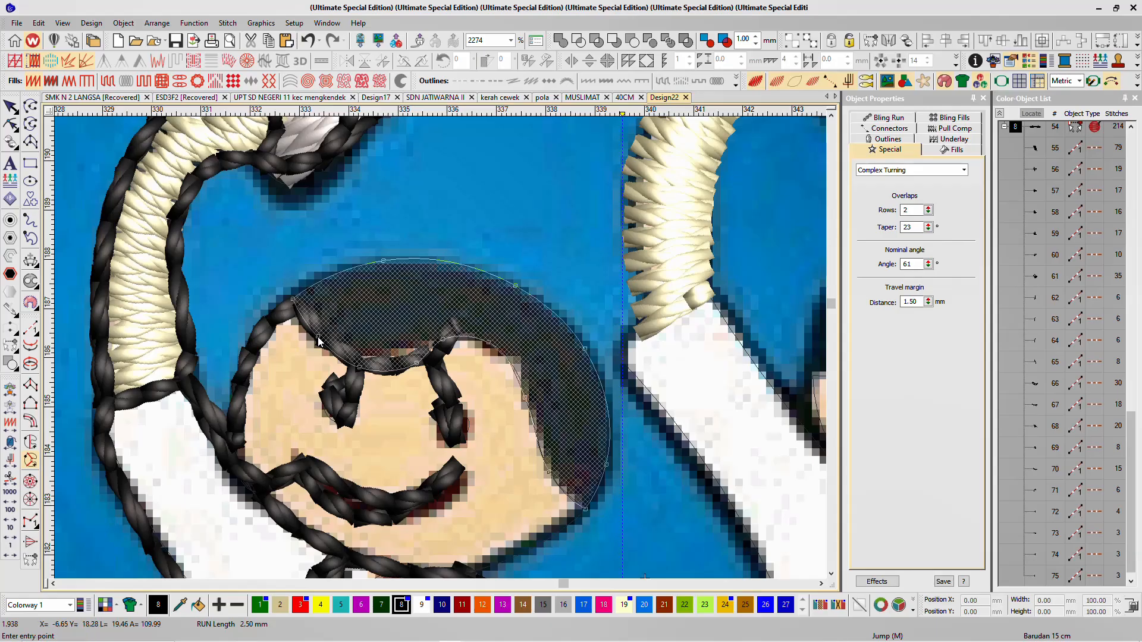
Step: Outline the boy's jaw from the hair to the collar, and his shoulder and arm down to the sash, with freehand Run lines
left_click(31, 329)
left_click(31, 221)
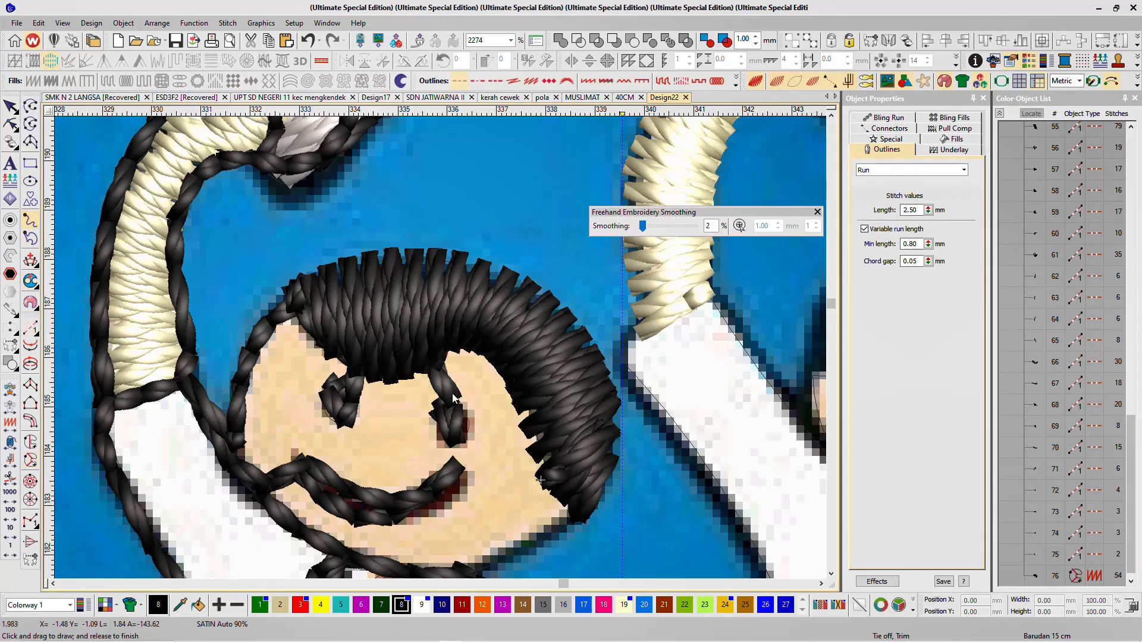
scroll(459, 395, "down", 2)
scroll(507, 355, "up", 3)
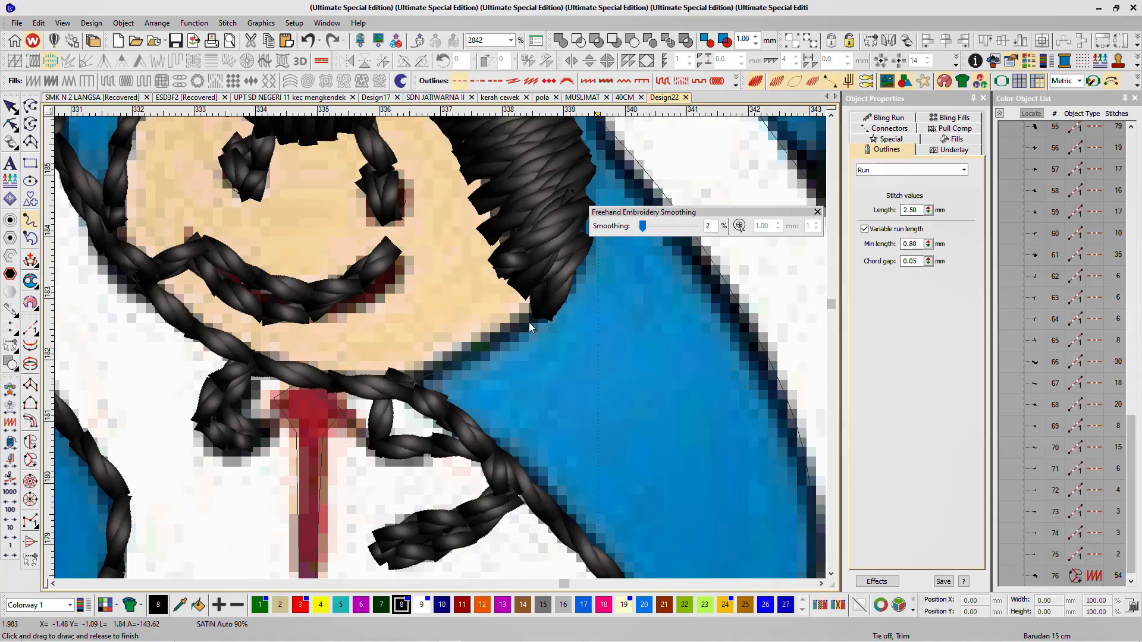
left_click_drag(497, 349, 405, 380)
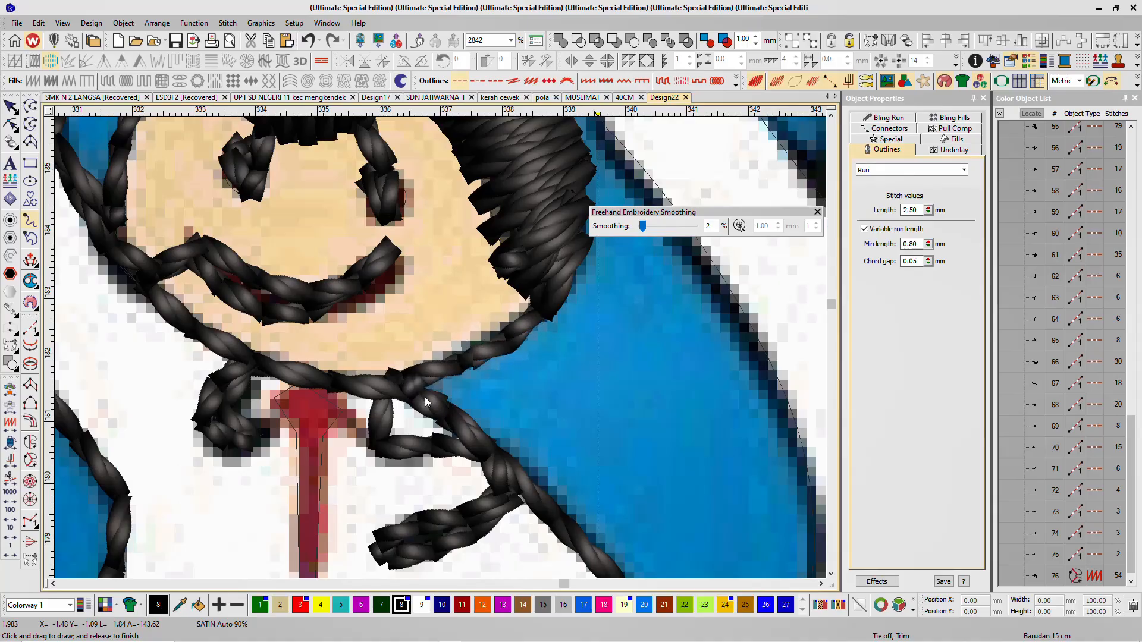
left_click_drag(463, 424, 548, 495)
scroll(551, 500, "down", 2)
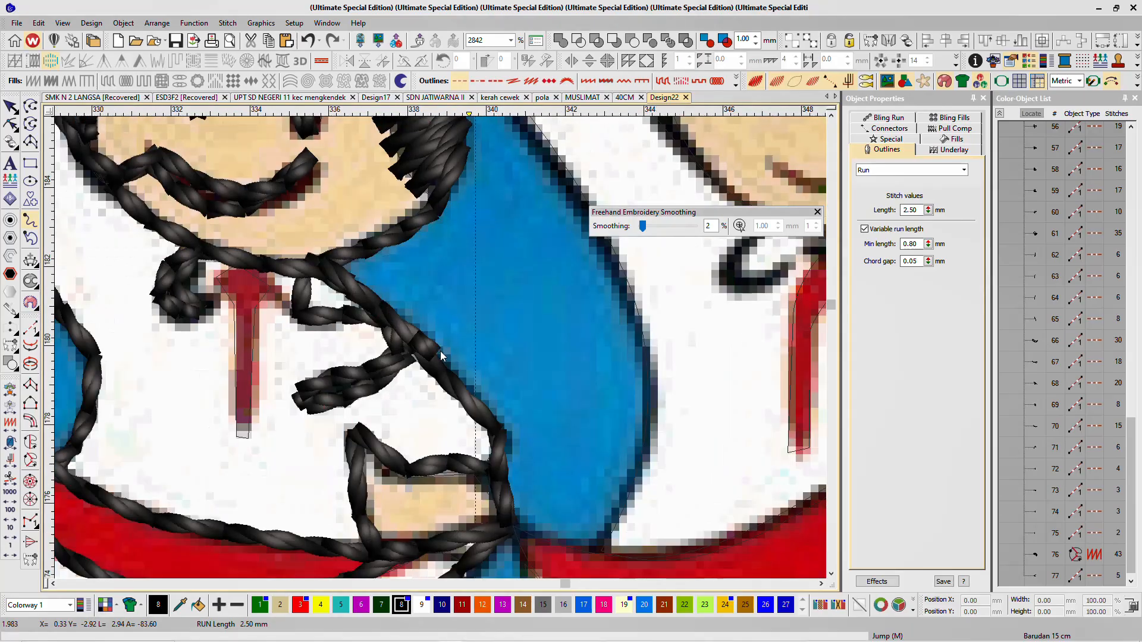
scroll(441, 352, "up", 2)
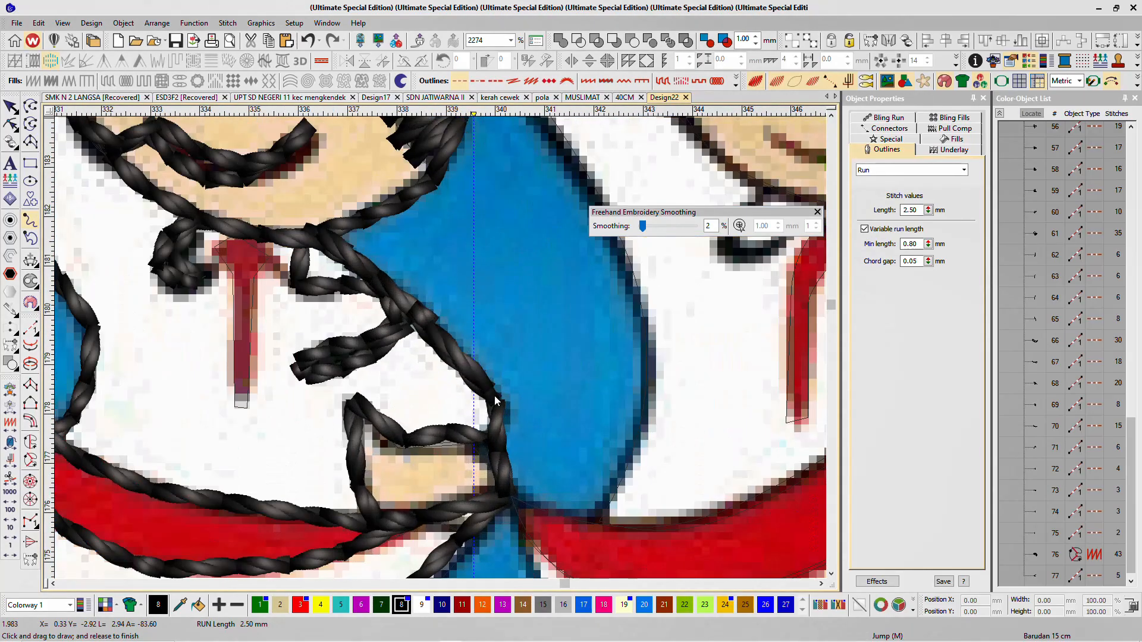
mouse_move(447, 341)
left_mouse_down()
mouse_move(501, 412)
mouse_move(511, 490)
left_mouse_up()
Step: Outline the upper edge of the girl's red sash band up to its pointed tip with freehand Run lines
scroll(442, 342, "down", 4)
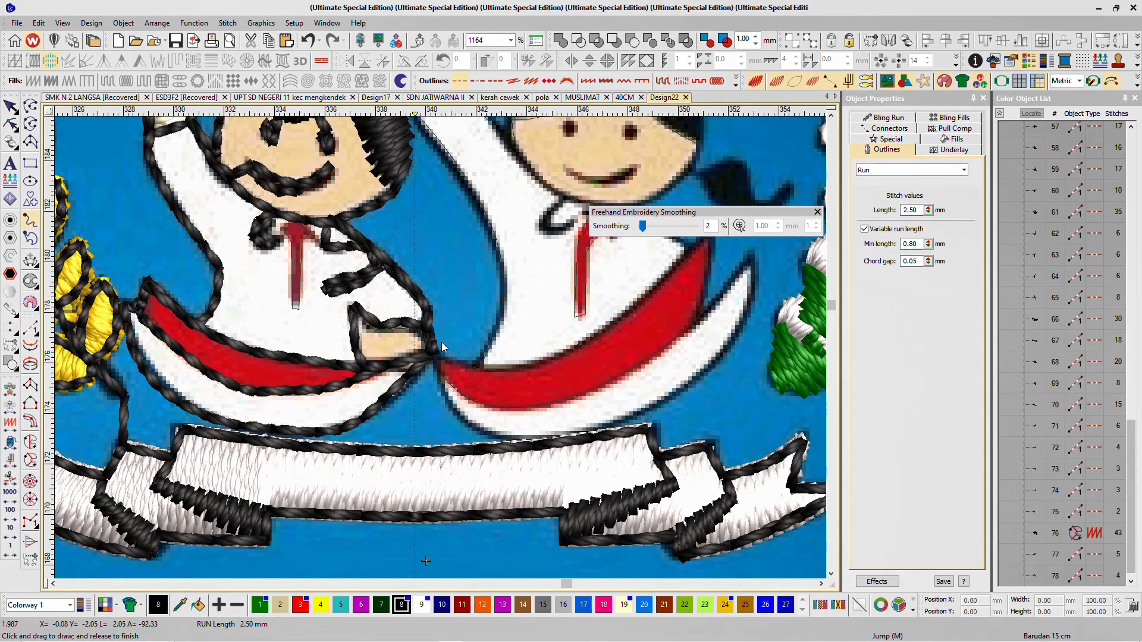
scroll(441, 348, "up", 4)
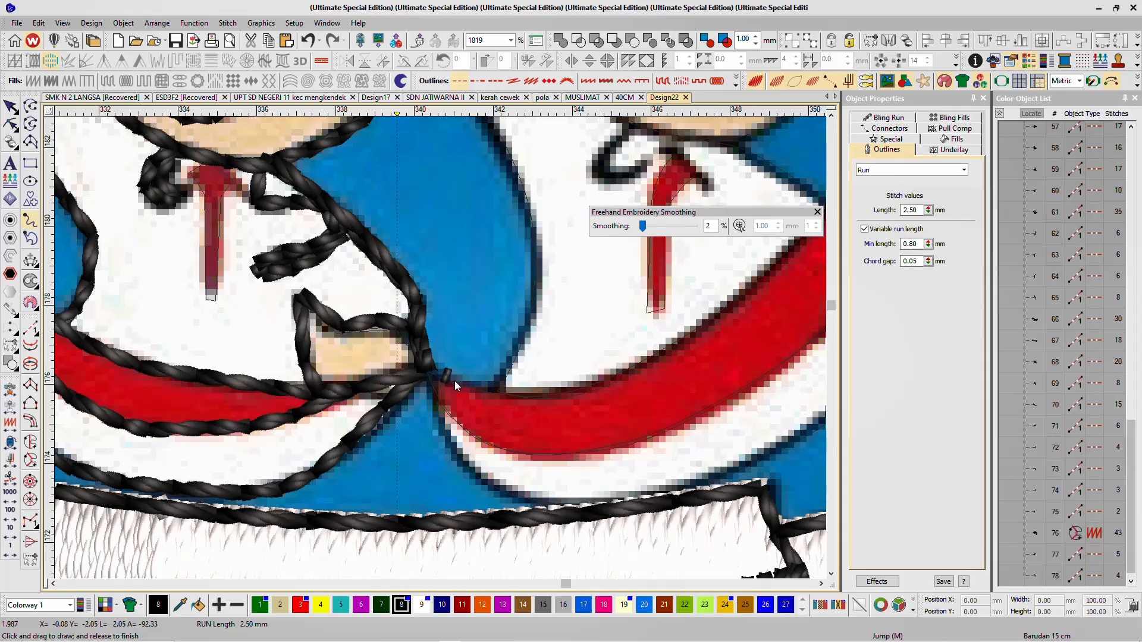
mouse_move(455, 381)
left_mouse_down()
mouse_move(492, 396)
mouse_move(581, 392)
mouse_move(697, 328)
left_mouse_up()
scroll(697, 328, "down", 3)
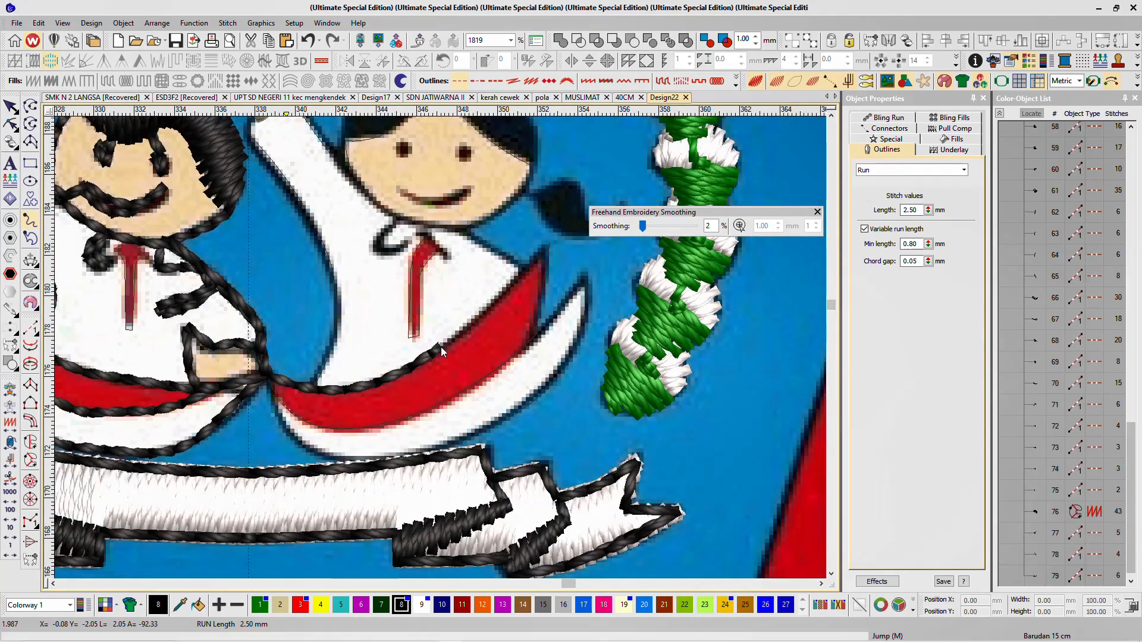
scroll(441, 348, "up", 3)
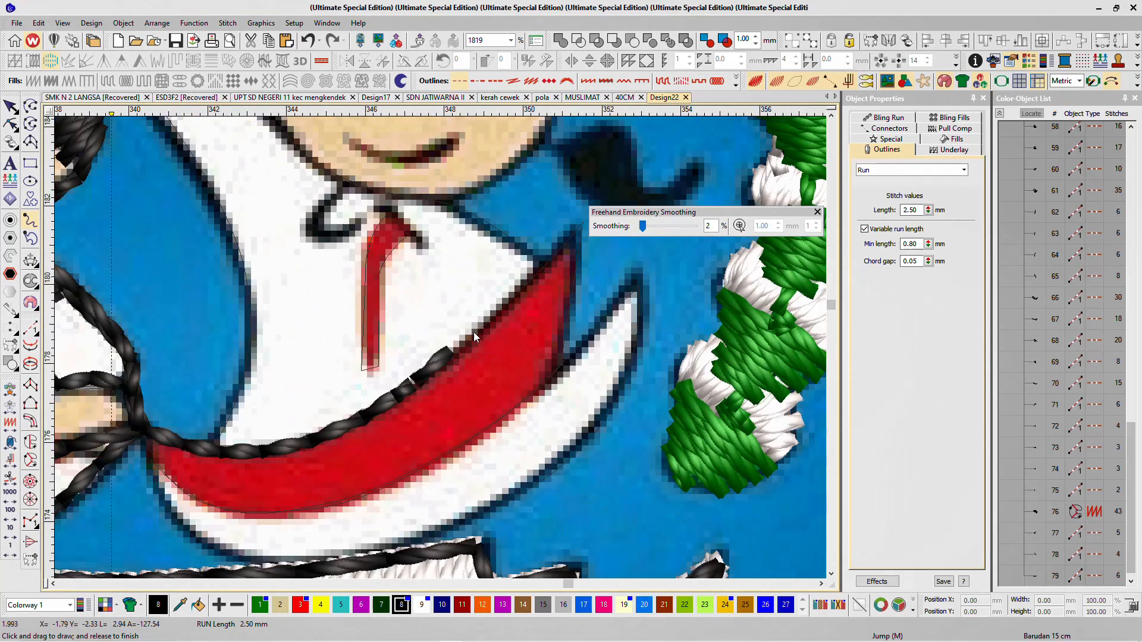
left_click_drag(474, 332, 583, 223)
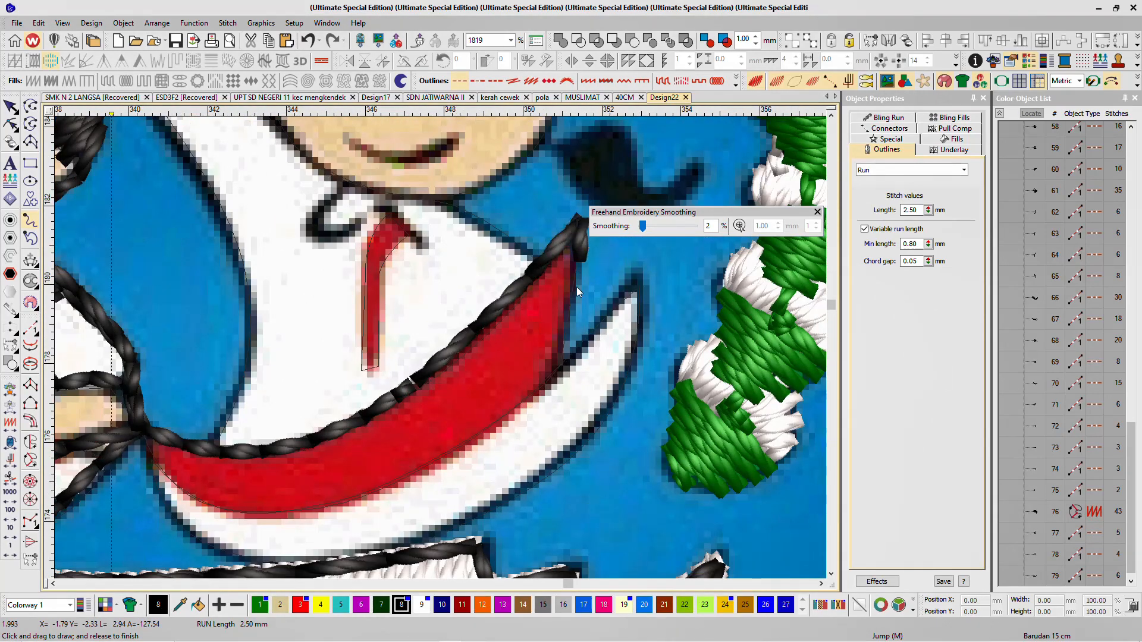
Step: Outline the tips and lower edge of the girl's white sash band and trace the dividing line between red and white with freehand Run
mouse_move(576, 286)
left_mouse_down()
mouse_move(556, 365)
mouse_move(600, 337)
mouse_move(624, 301)
mouse_move(644, 316)
left_mouse_up()
mouse_move(633, 365)
left_mouse_down()
mouse_move(580, 453)
mouse_move(534, 493)
mouse_move(426, 541)
mouse_move(346, 555)
left_mouse_up()
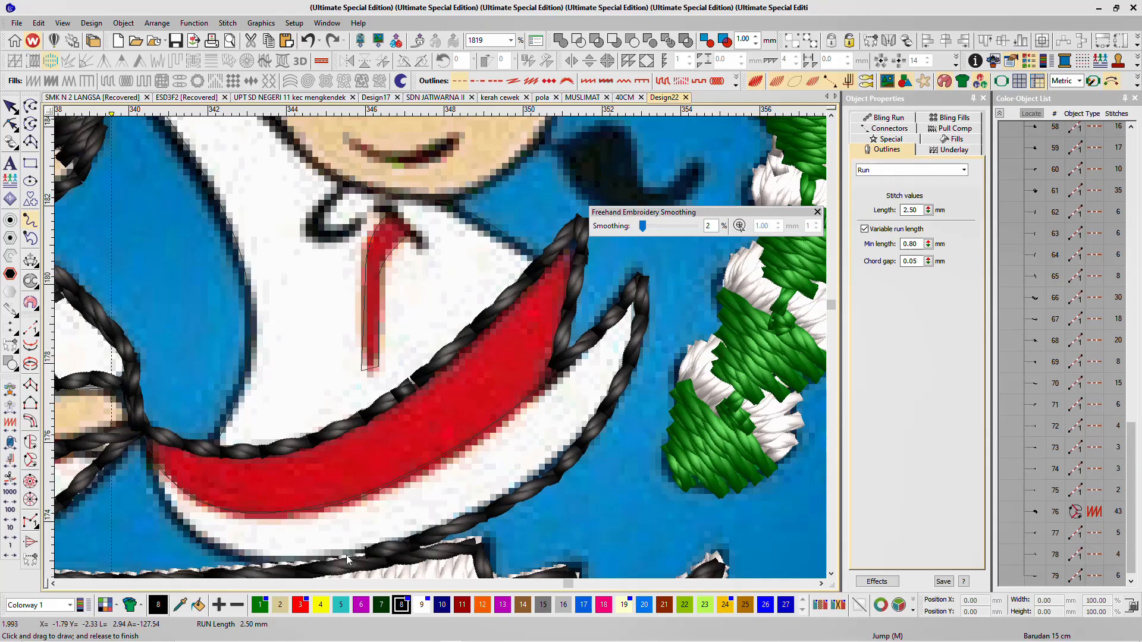
scroll(331, 540, "down", 3)
scroll(441, 351, "up", 3)
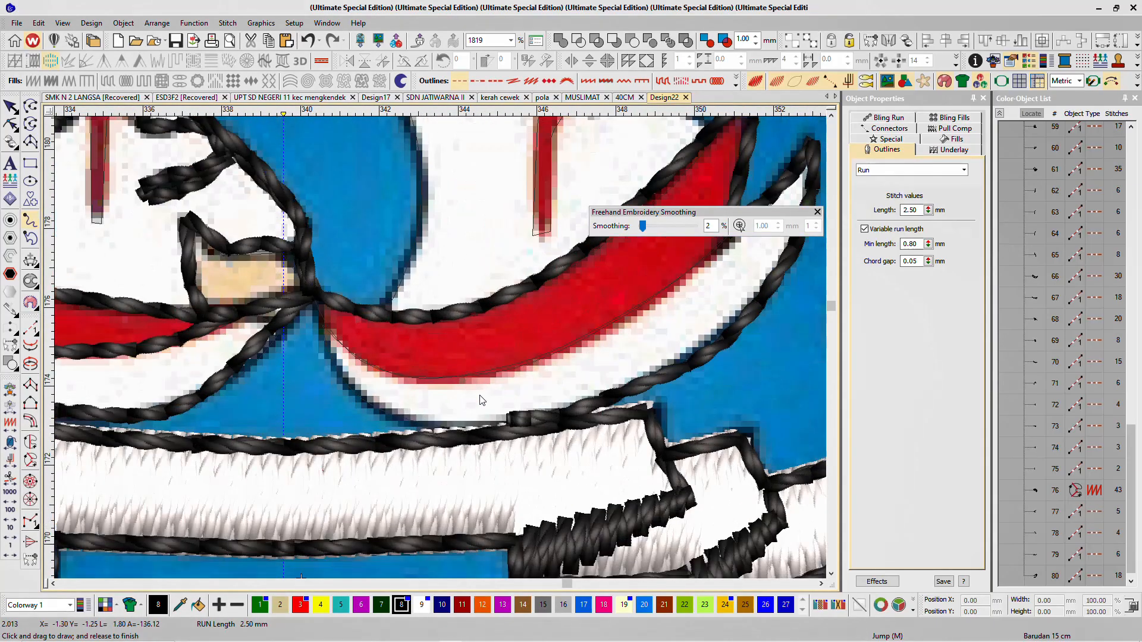
mouse_move(420, 429)
left_mouse_down()
mouse_move(347, 384)
mouse_move(303, 299)
mouse_move(375, 370)
mouse_move(482, 370)
mouse_move(584, 328)
mouse_move(689, 248)
left_mouse_up()
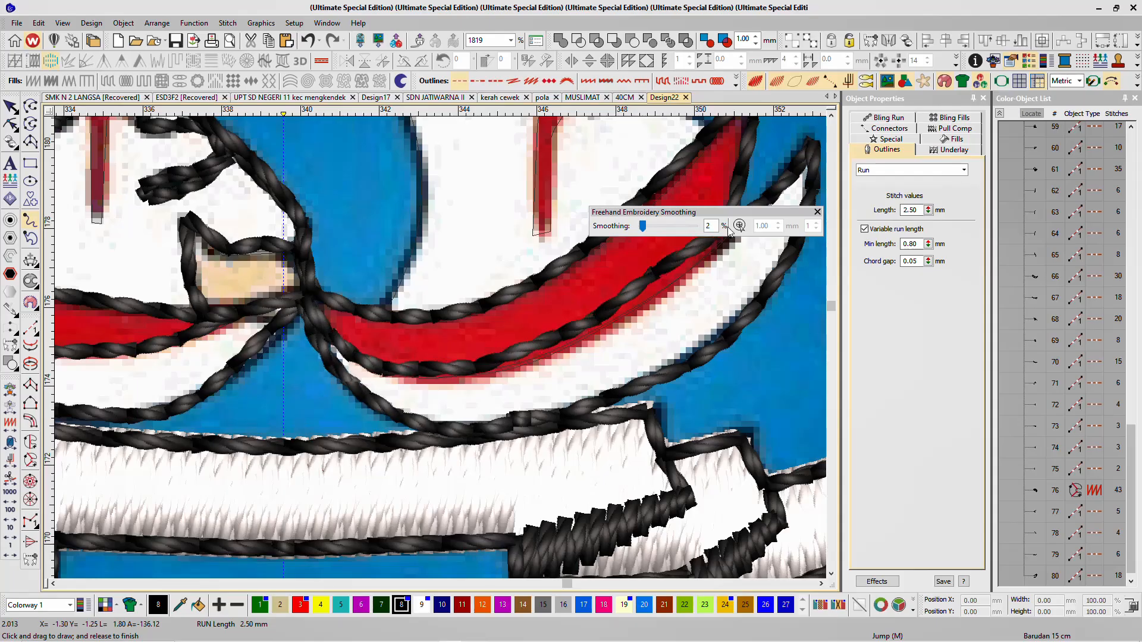
Step: Reshape the dividing line of the girl's sash so it follows the lower edge of the red band
scroll(438, 348, "down", 2)
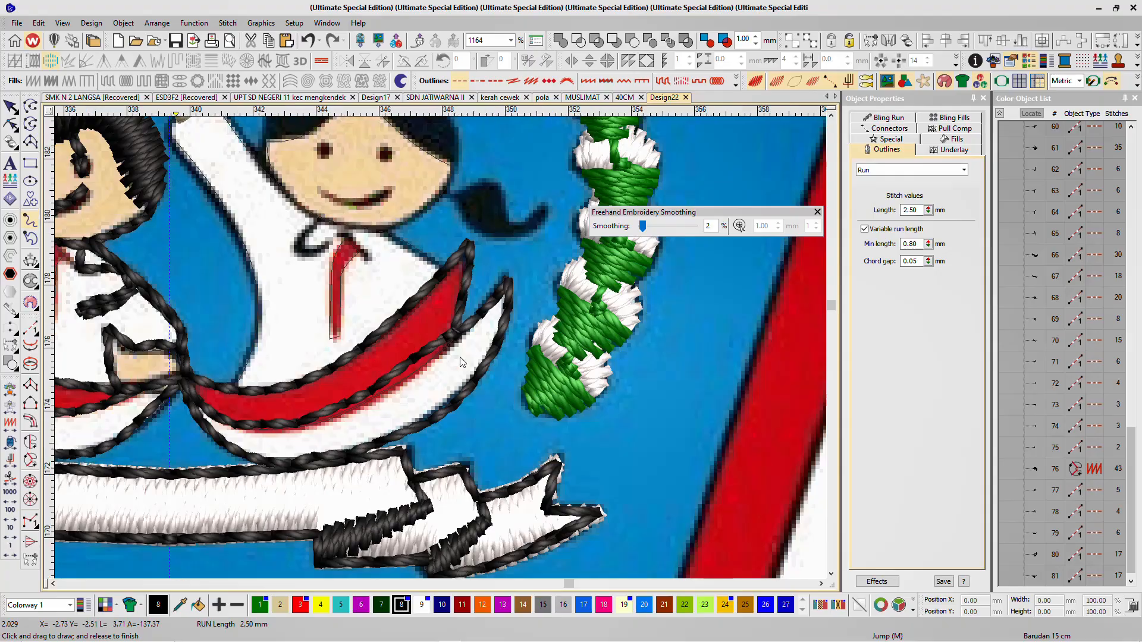
scroll(440, 348, "up", 3)
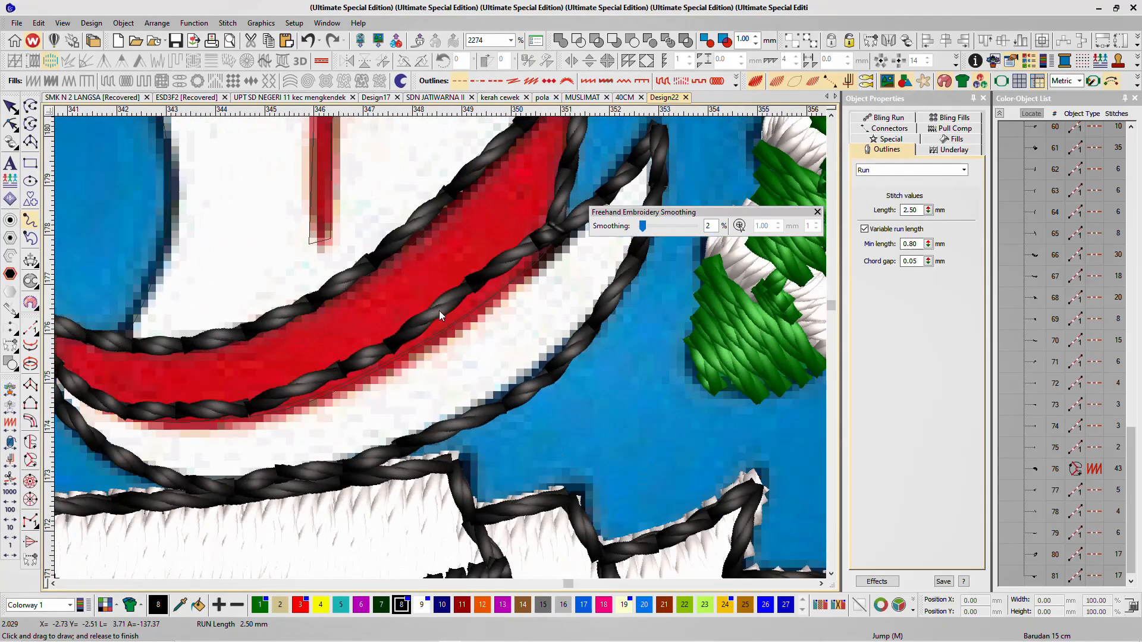
key("h")
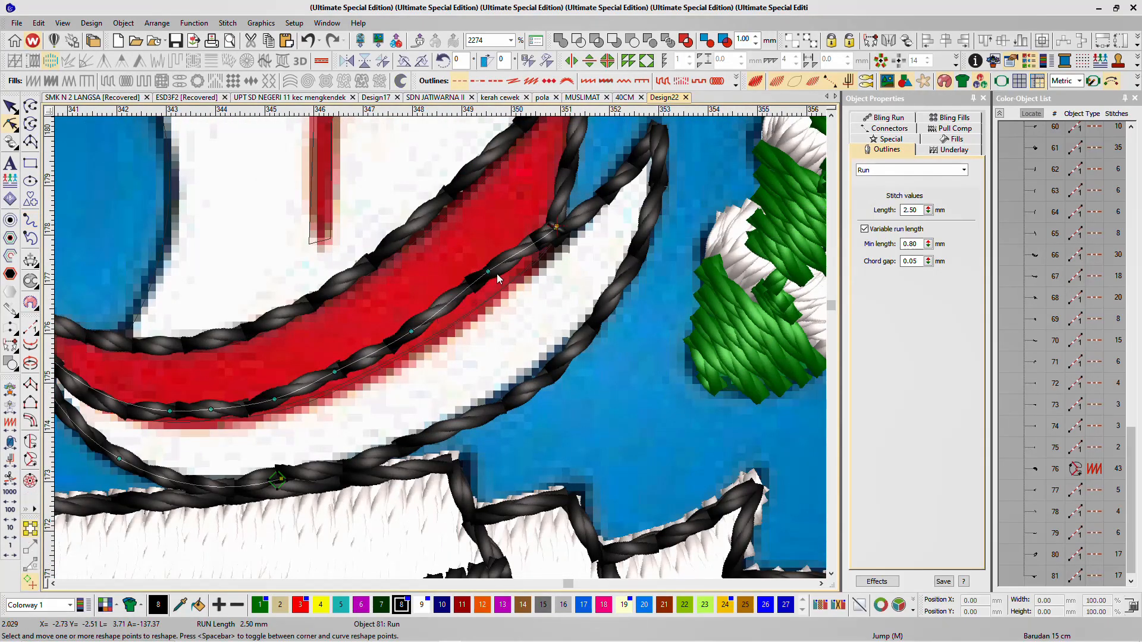
left_click_drag(498, 274, 497, 290)
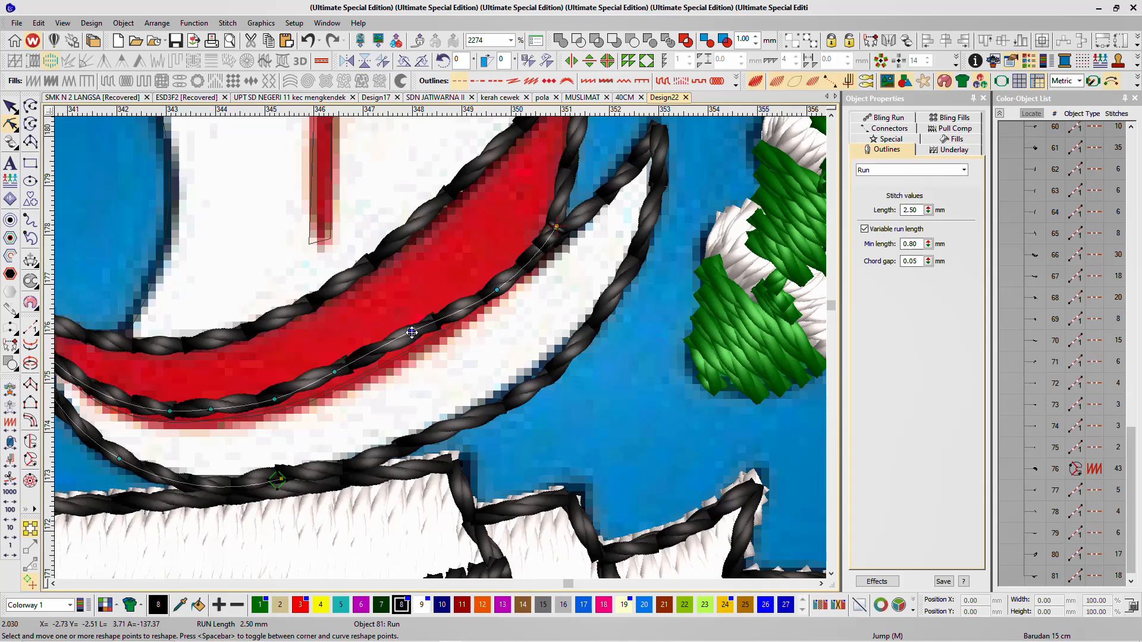
left_click_drag(411, 332, 418, 346)
left_click_drag(335, 372, 161, 421)
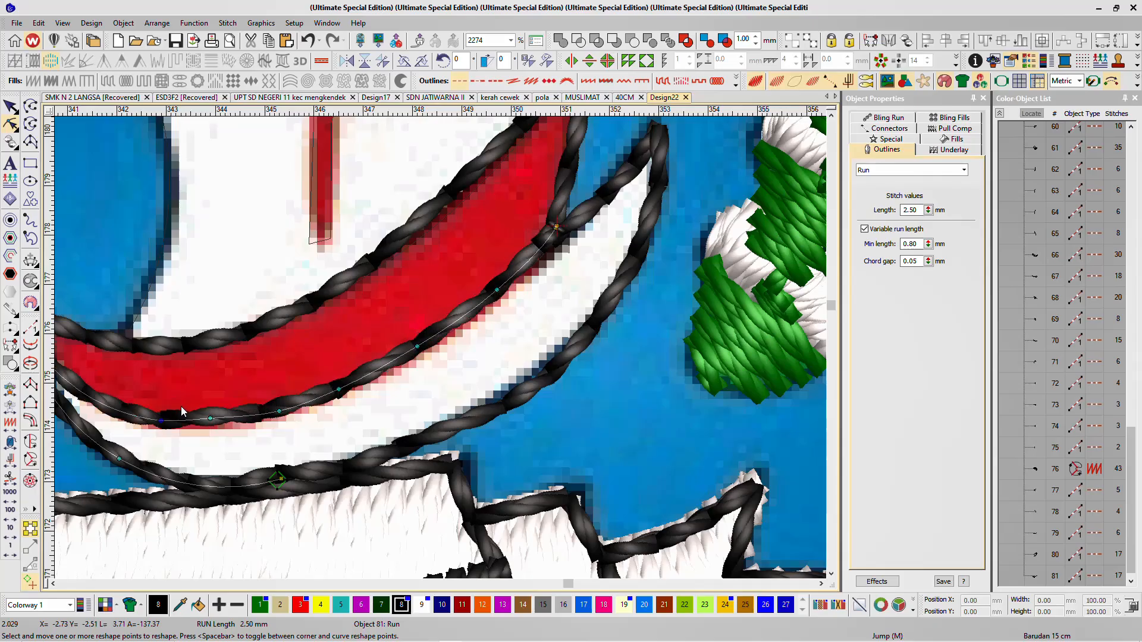
scroll(213, 387, "down", 2)
key("Escape")
left_click(723, 204)
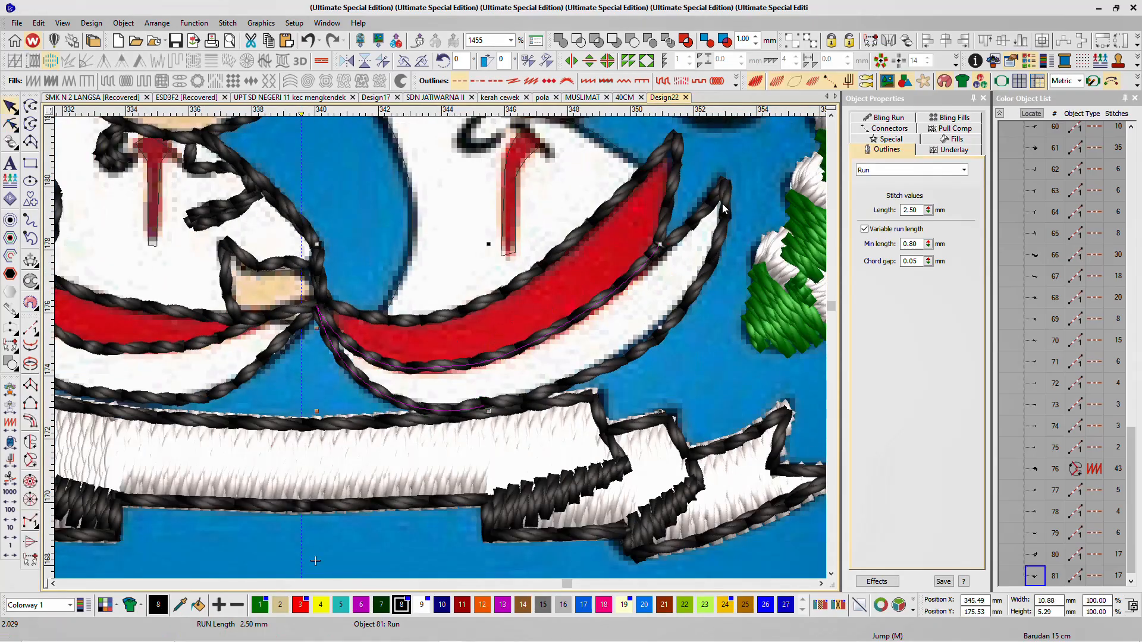
left_click(794, 149)
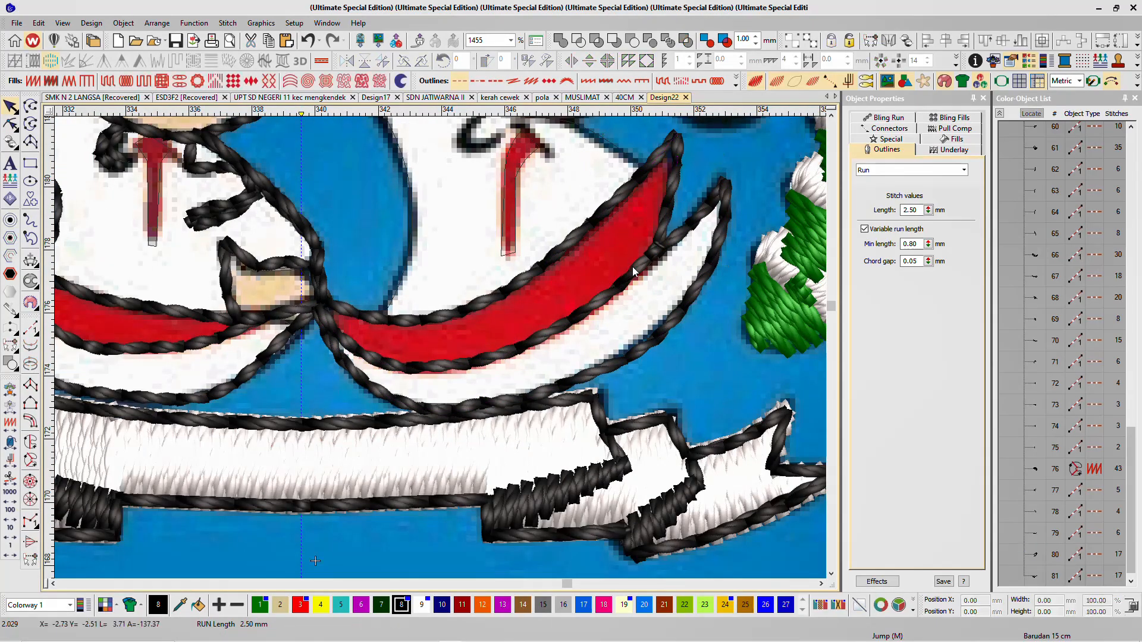
scroll(1051, 454, "up", 1)
left_click(1037, 574)
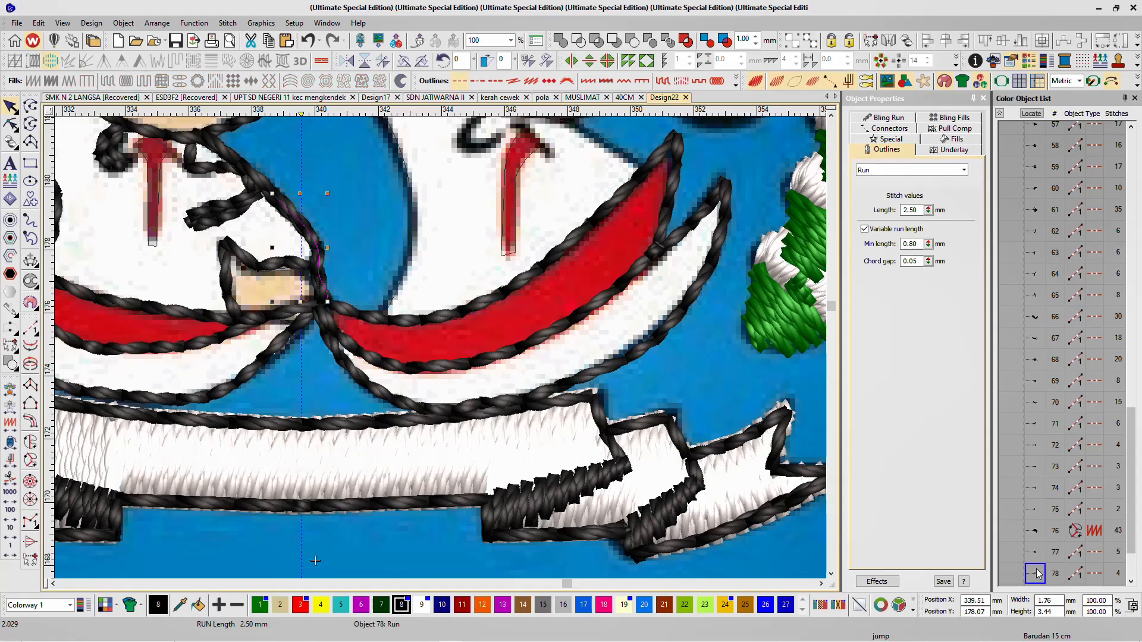
scroll(440, 347, "down", 2)
scroll(1098, 559, "down", 1)
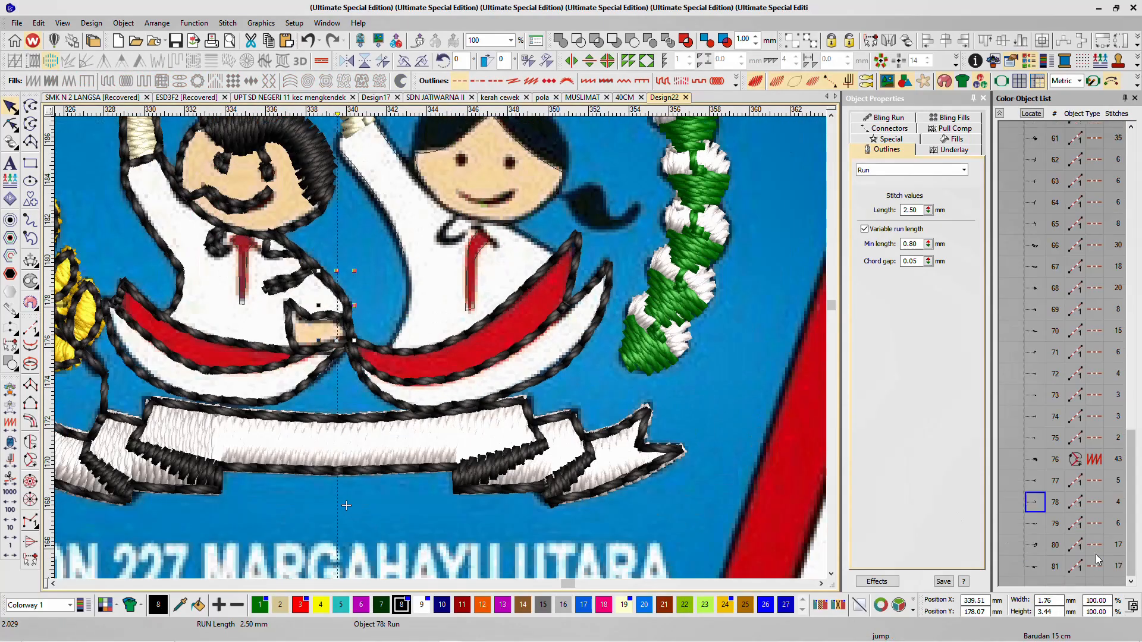
left_click(1035, 568)
scroll(566, 335, "up", 2)
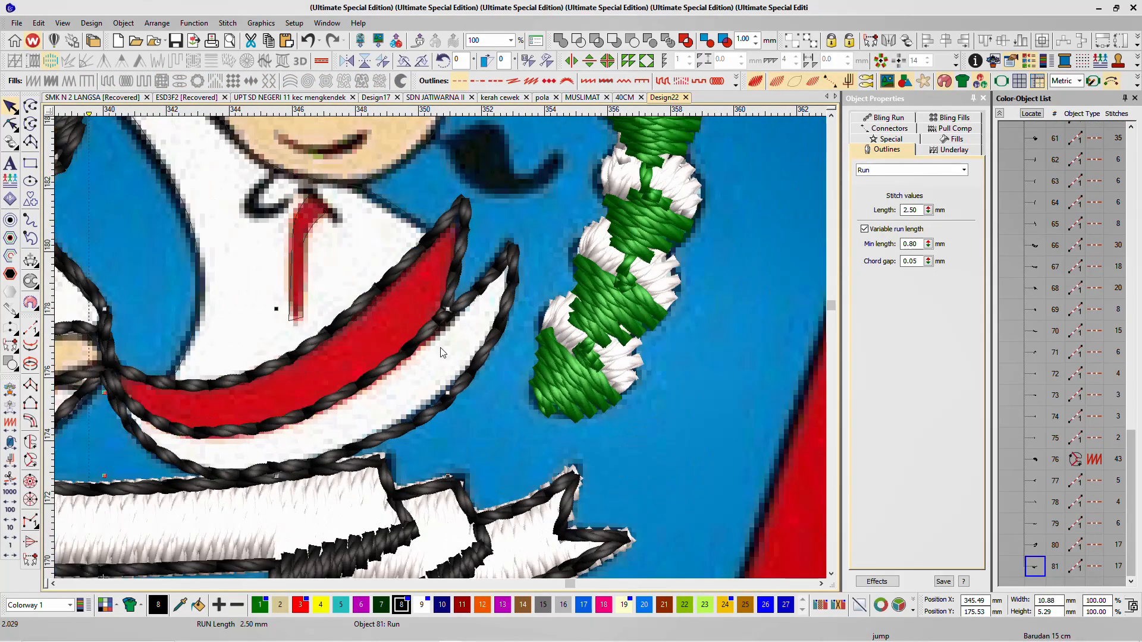
key("h")
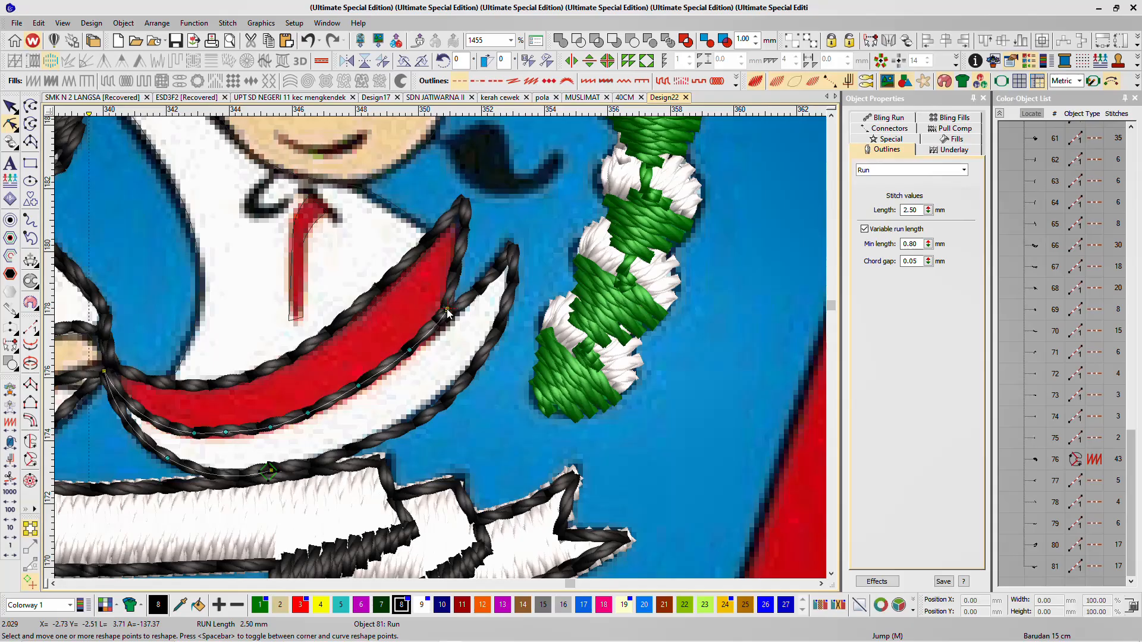
left_click(11, 106)
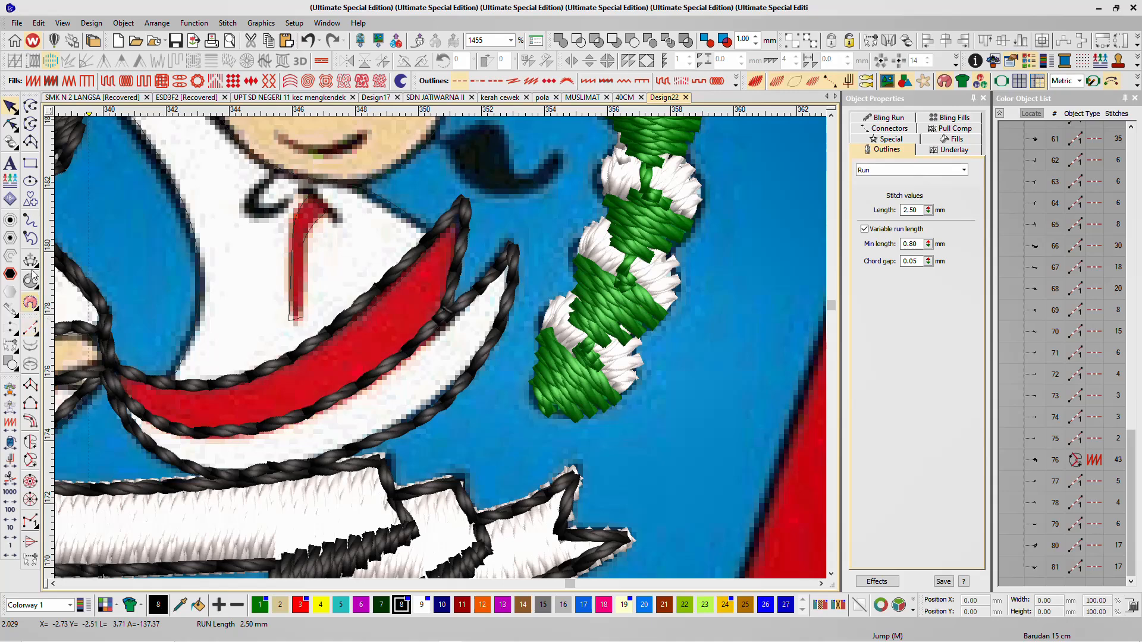
Step: Outline the girl's shoulder from the sash tip to the chin, and her collar bow, chin and smile, with freehand Run lines
left_click(27, 222)
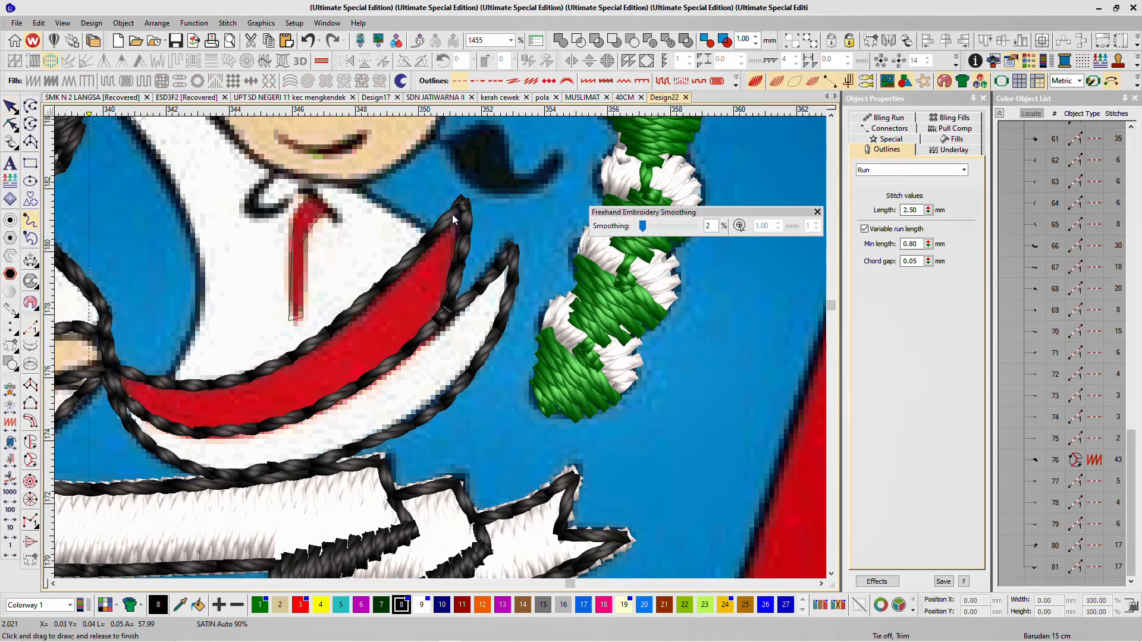
left_click_drag(424, 232, 346, 180)
scroll(443, 352, "down", 5)
scroll(440, 348, "up", 6)
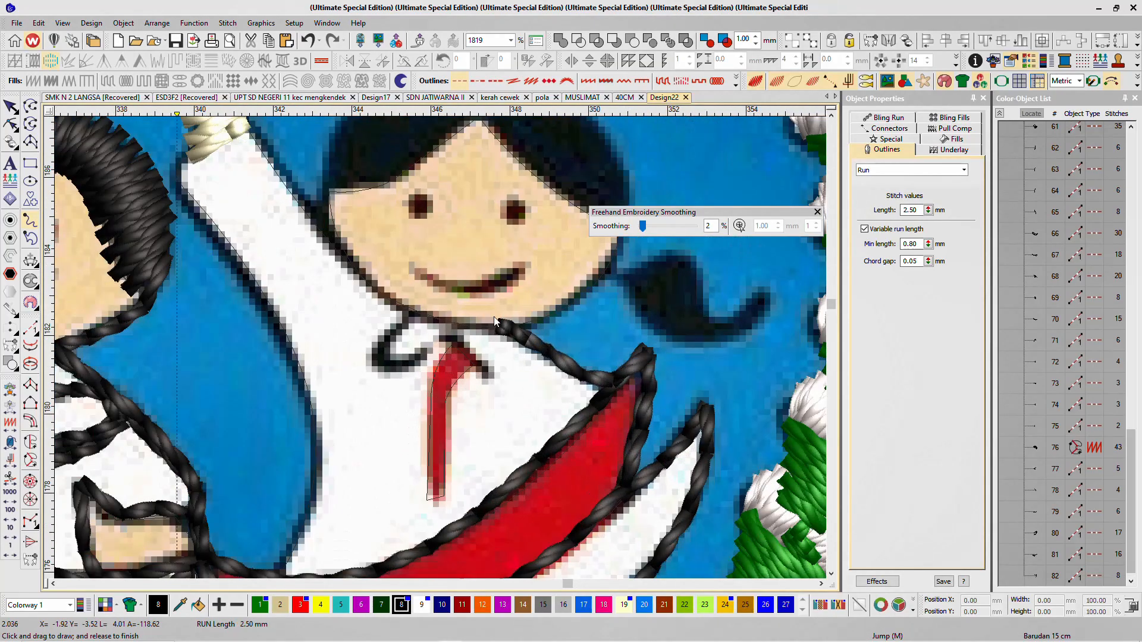
mouse_move(467, 329)
left_mouse_down()
mouse_move(454, 326)
mouse_move(456, 338)
mouse_move(484, 374)
mouse_move(459, 337)
mouse_move(419, 364)
mouse_move(375, 348)
mouse_move(435, 320)
mouse_move(454, 325)
mouse_move(398, 301)
mouse_move(437, 273)
mouse_move(455, 287)
mouse_move(512, 280)
mouse_move(536, 257)
mouse_move(487, 289)
mouse_move(422, 276)
mouse_move(402, 302)
mouse_move(341, 250)
left_mouse_up()
scroll(340, 250, "down", 2)
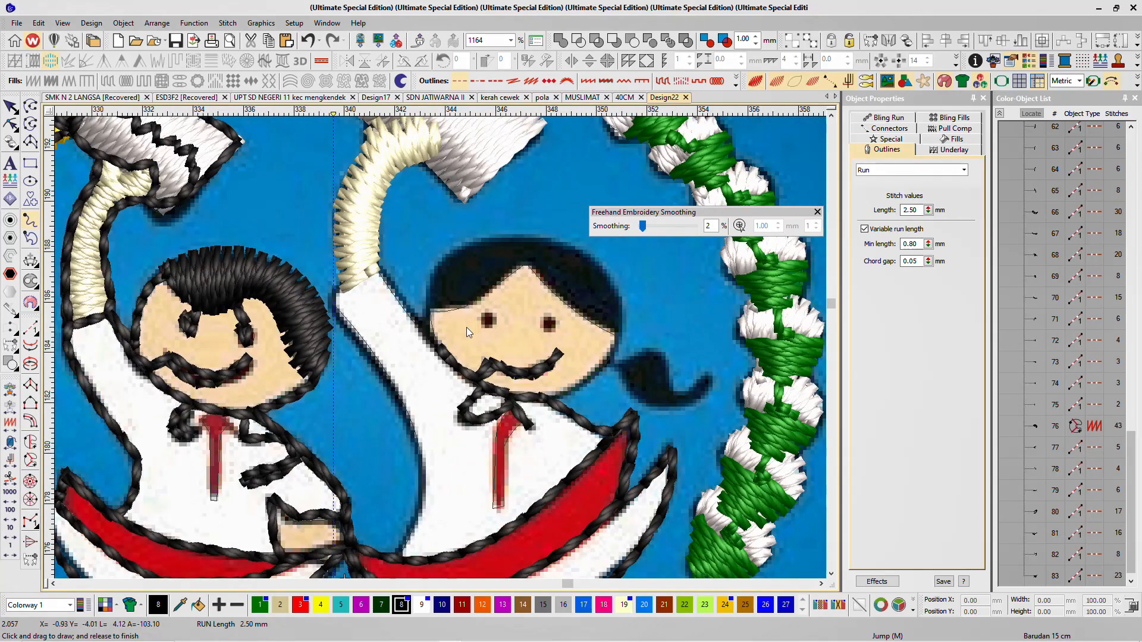
scroll(441, 352, "up", 2)
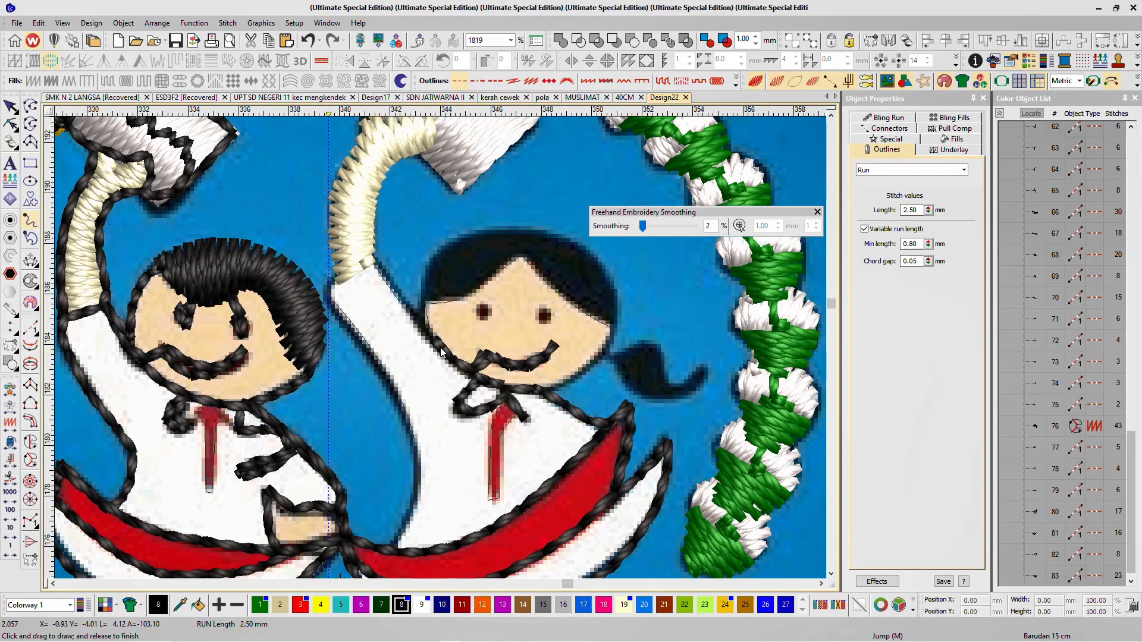
Step: Outline the inner edge of the girl's raised sleeve and arm, from her chin up to the sign's lower corner, with freehand Run lines
scroll(440, 352, "down", 1)
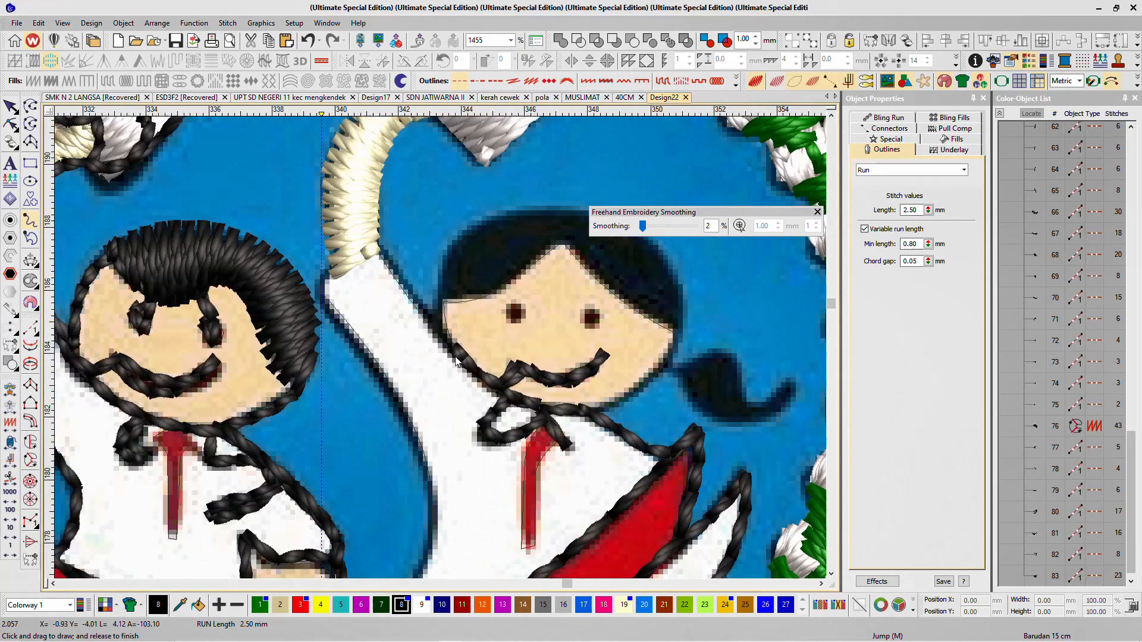
mouse_move(458, 356)
left_mouse_down()
mouse_move(416, 320)
mouse_move(374, 226)
left_mouse_up()
key("s")
scroll(388, 183, "down", 2)
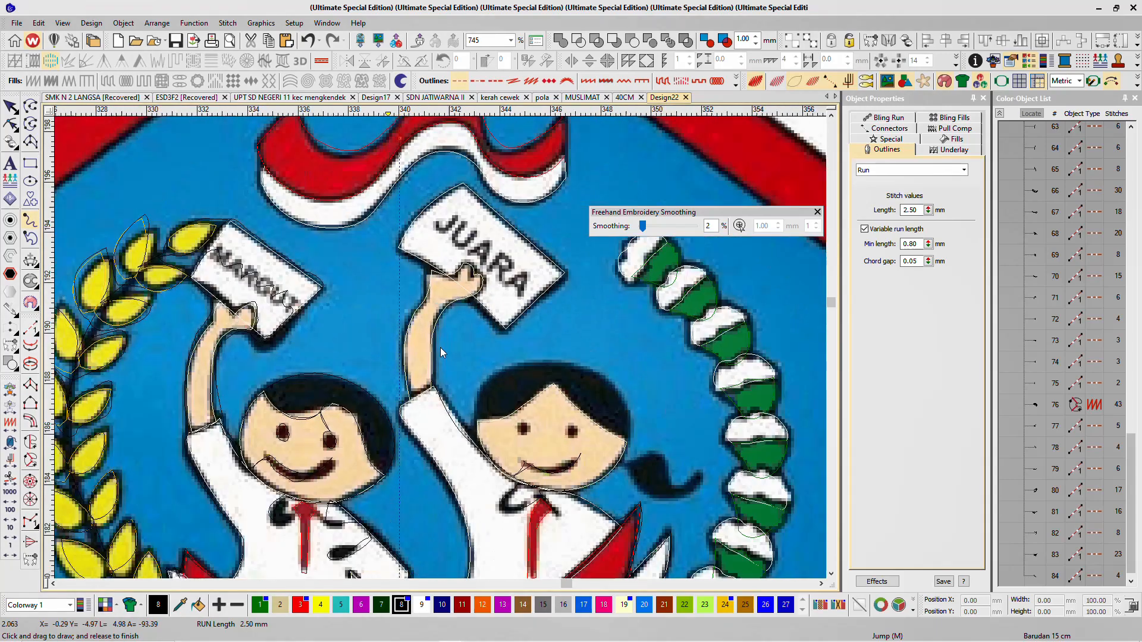
scroll(440, 348, "up", 3)
key("s")
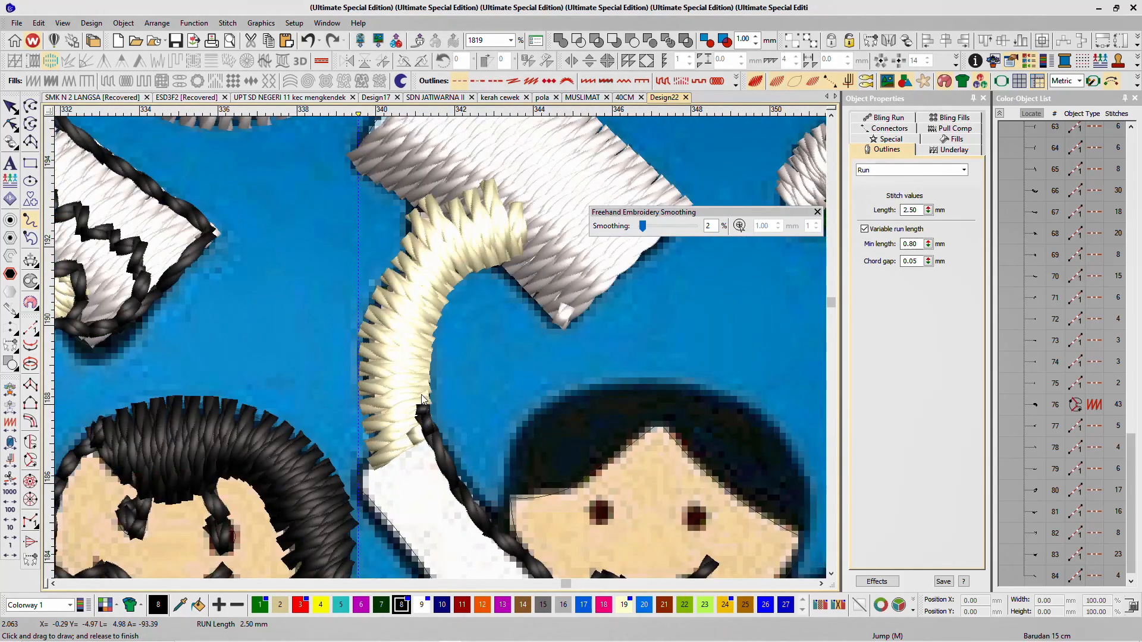
mouse_move(422, 399)
left_mouse_down()
mouse_move(429, 333)
mouse_move(457, 274)
mouse_move(503, 260)
mouse_move(564, 319)
left_mouse_up()
scroll(437, 351, "down", 5)
scroll(477, 434, "up", 4)
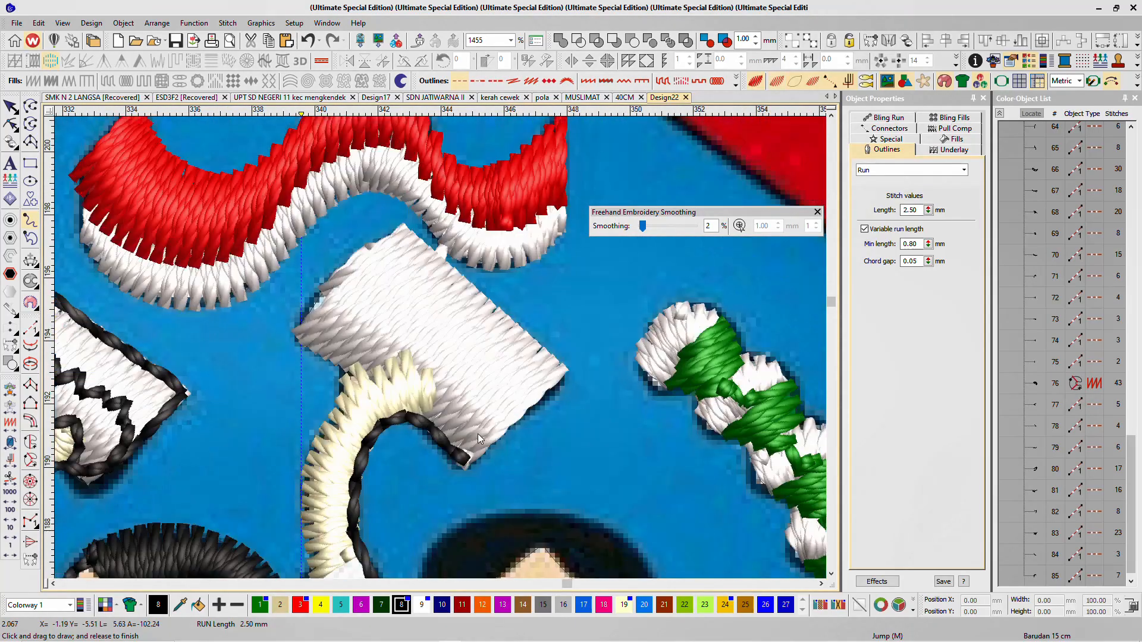
Step: Outline the girl's JUARA sign, trace its lettering as a zigzag, and start the outer edge of her forearm with a freehand Run line
mouse_move(532, 415)
left_mouse_down()
mouse_move(565, 370)
mouse_move(455, 261)
mouse_move(391, 229)
mouse_move(341, 273)
mouse_move(299, 337)
mouse_move(349, 376)
mouse_move(403, 355)
mouse_move(435, 370)
mouse_move(431, 415)
mouse_move(469, 460)
mouse_move(497, 451)
mouse_move(529, 403)
mouse_move(488, 400)
mouse_move(509, 373)
mouse_move(491, 360)
mouse_move(463, 377)
mouse_move(472, 346)
mouse_move(440, 361)
mouse_move(455, 318)
mouse_move(413, 331)
mouse_move(417, 309)
mouse_move(384, 331)
mouse_move(397, 284)
mouse_move(357, 298)
mouse_move(358, 261)
mouse_move(307, 322)
mouse_move(349, 381)
mouse_move(302, 493)
left_mouse_up()
key("t")
key("t")
scroll(303, 494, "down", 3)
scroll(439, 329, "up", 4)
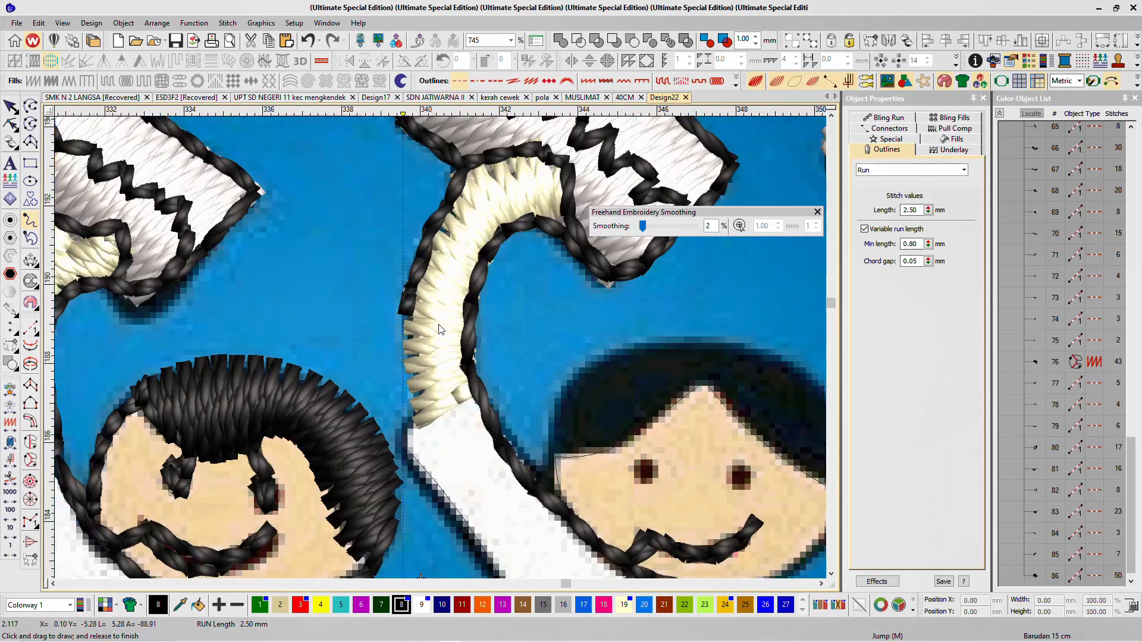
Step: Outline the girl's cuff and the outer edge of her arm, sleeve and shirt down to the sash with freehand Run lines
mouse_move(409, 321)
left_mouse_down()
mouse_move(417, 426)
mouse_move(476, 392)
mouse_move(408, 436)
mouse_move(427, 466)
left_mouse_up()
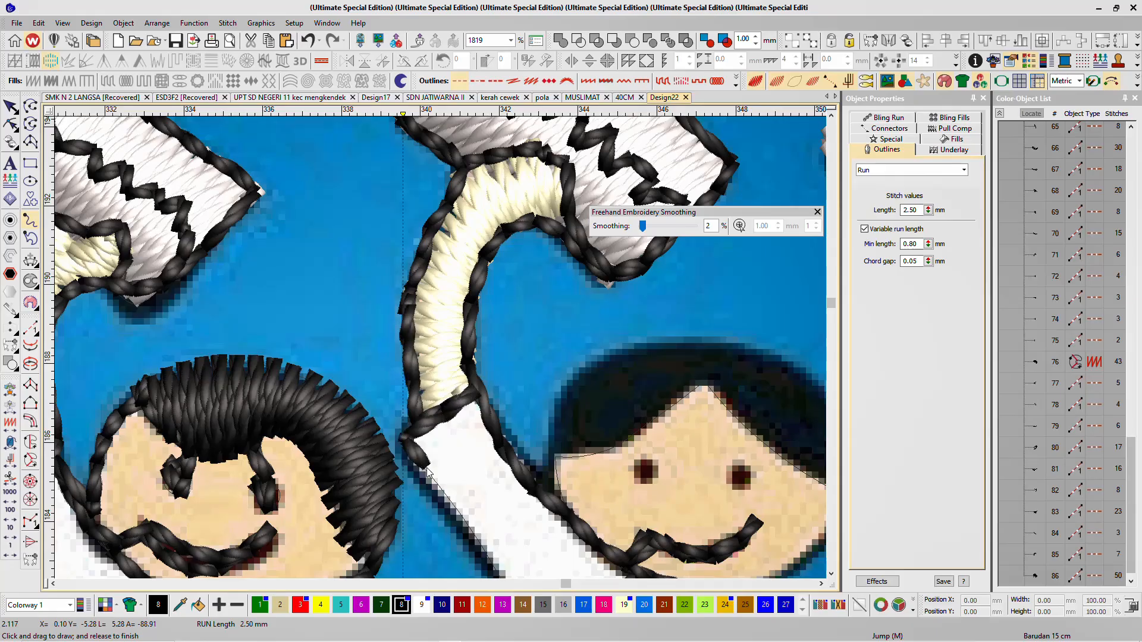
scroll(429, 455, "down", 2)
scroll(426, 360, "up", 2)
mouse_move(412, 321)
left_mouse_down()
mouse_move(441, 340)
mouse_move(524, 506)
left_mouse_up()
scroll(428, 358, "down", 2)
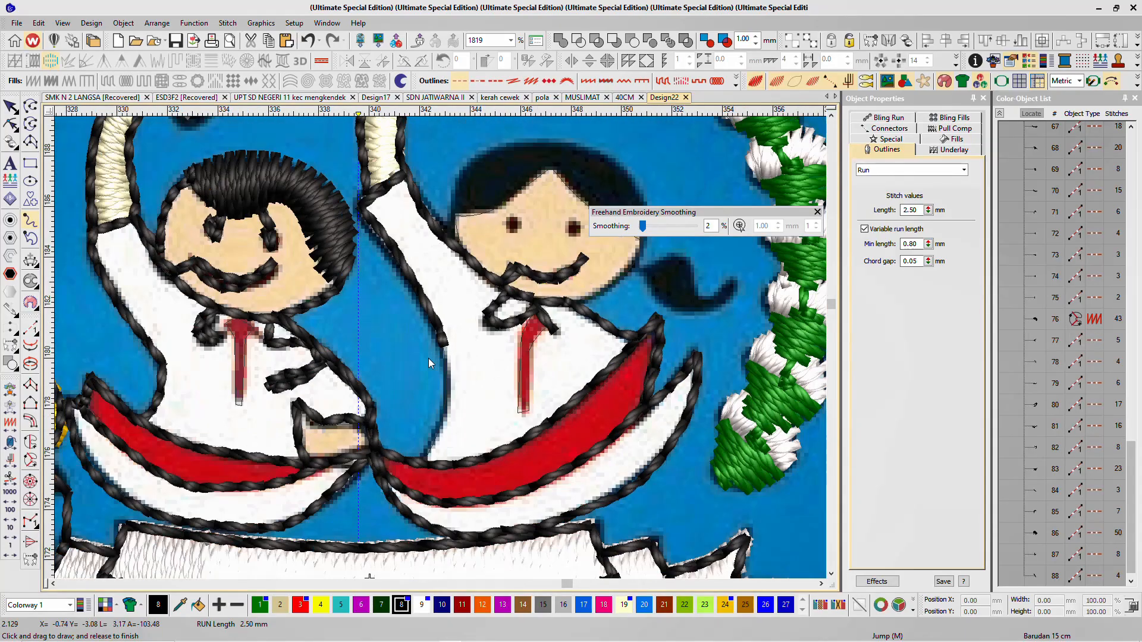
scroll(440, 347, "up", 2)
mouse_move(455, 312)
left_mouse_down()
mouse_move(464, 351)
mouse_move(455, 416)
mouse_move(416, 491)
left_mouse_up()
scroll(440, 348, "down", 2)
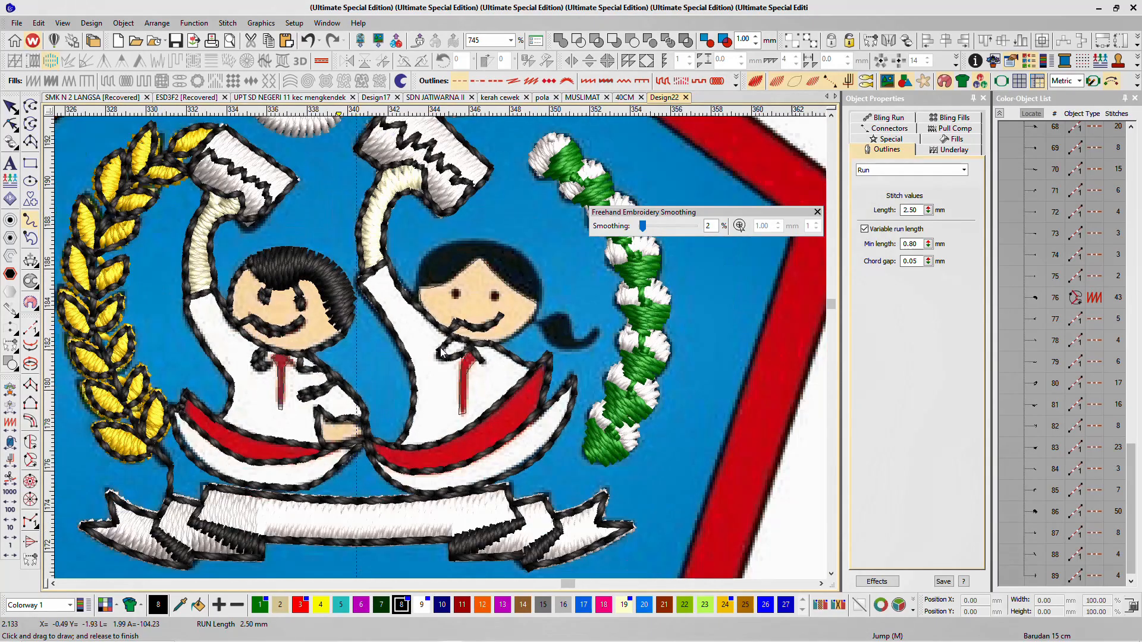
Step: Trace along the upper sash edge and the girl's shoulder, and outline her cheek up to the hair with freehand Run
scroll(440, 351, "up", 2)
scroll(440, 352, "down", 2)
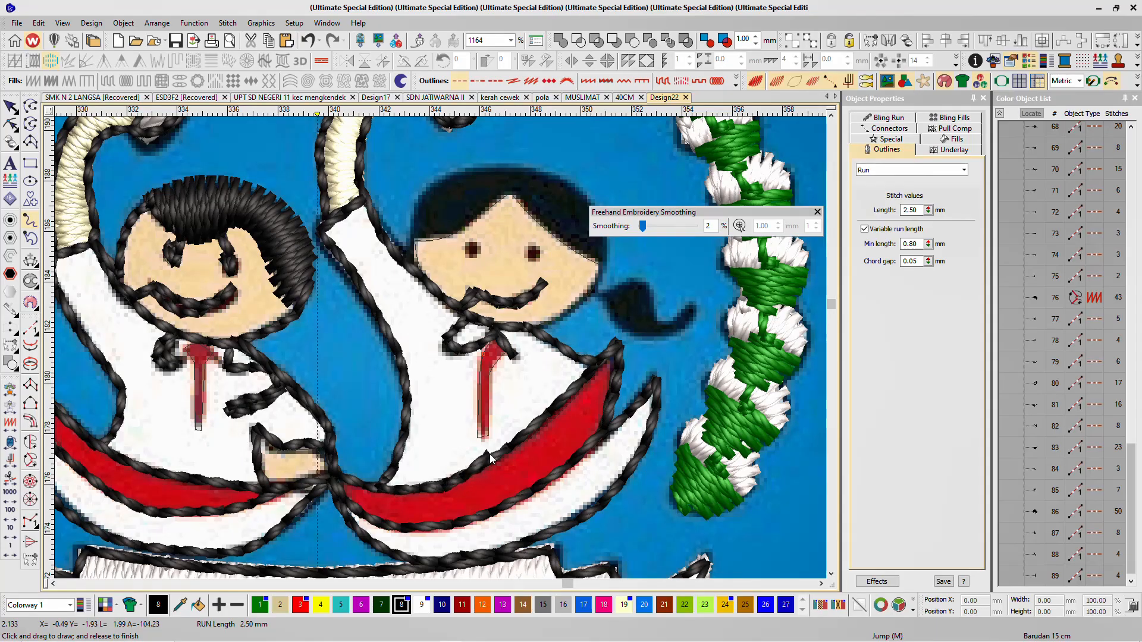
left_click_drag(490, 454, 596, 362)
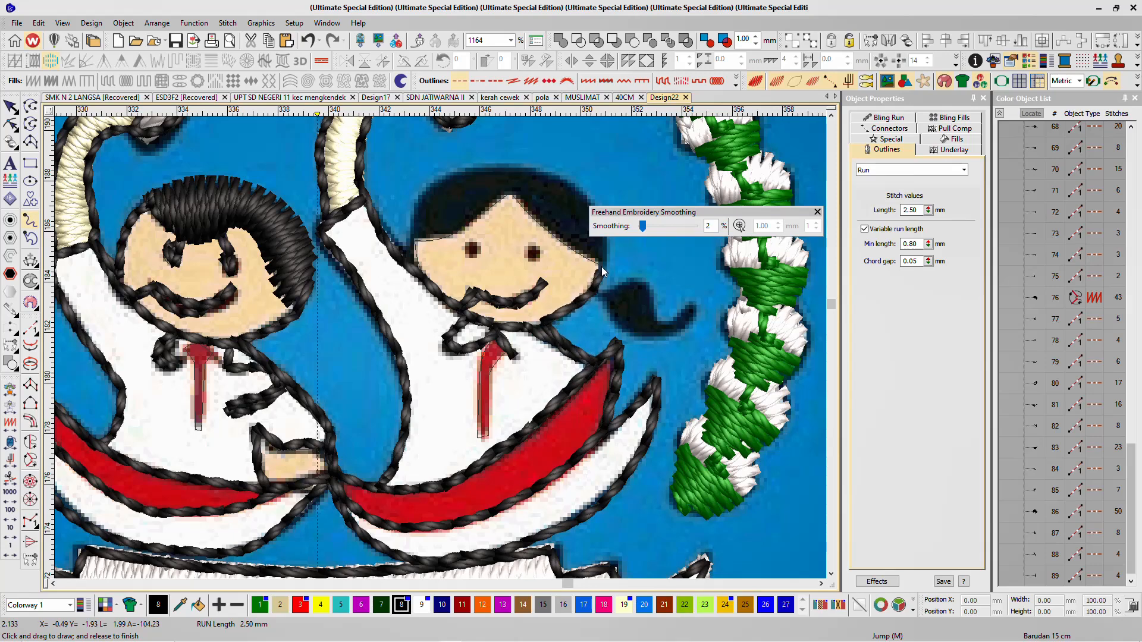
left_click_drag(602, 266, 601, 261)
scroll(601, 262, "down", 4)
Step: Trace the girl's fringe line across her forehead and add both eyes with a freehand Run line
scroll(437, 337, "up", 5)
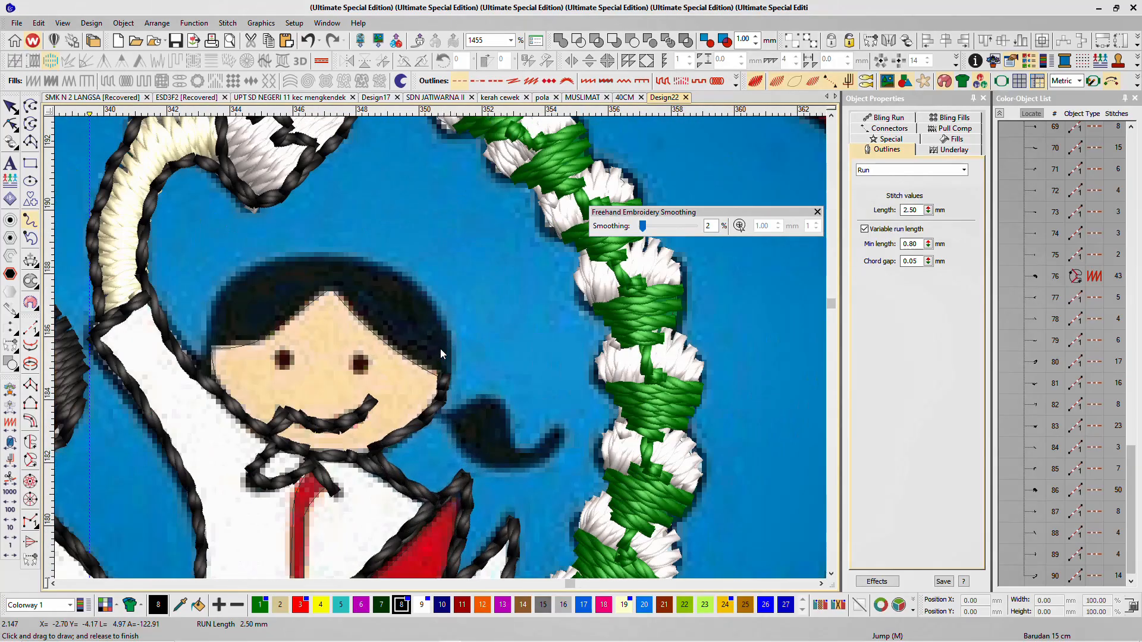
mouse_move(409, 333)
left_mouse_down()
mouse_move(383, 335)
mouse_move(352, 366)
mouse_move(383, 328)
mouse_move(336, 272)
left_mouse_up()
left_click_drag(289, 289, 262, 314)
mouse_move(282, 357)
left_mouse_down()
mouse_move(266, 340)
mouse_move(272, 288)
left_mouse_up()
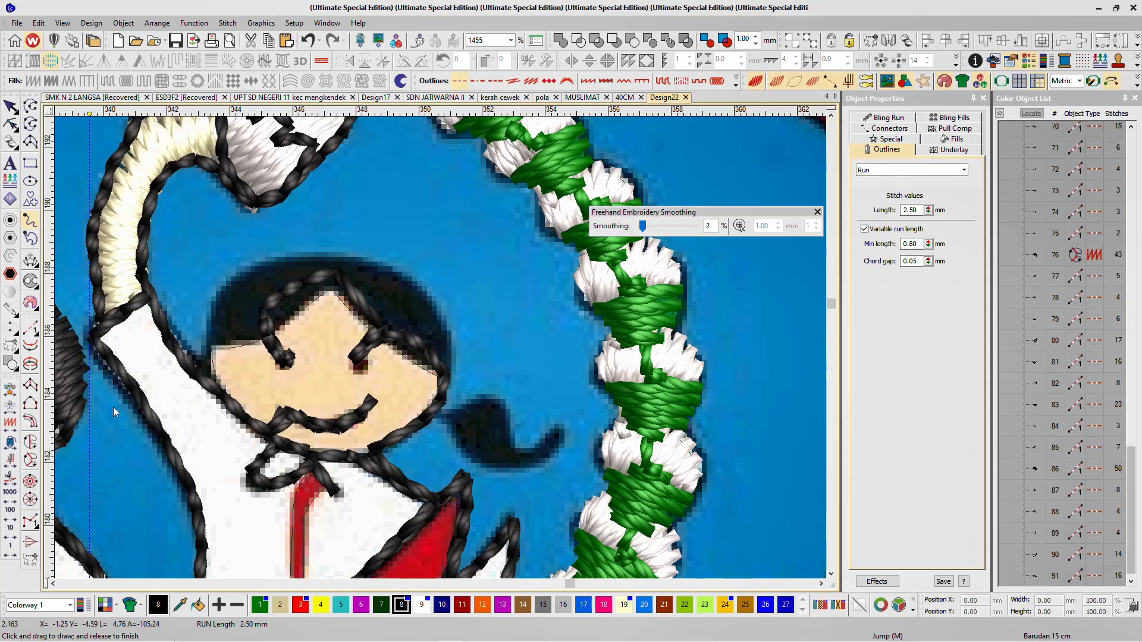
Step: Fill the girl's hair with a black Complex Turning satin shape that follows the crown and the parted fringe
left_click(28, 464)
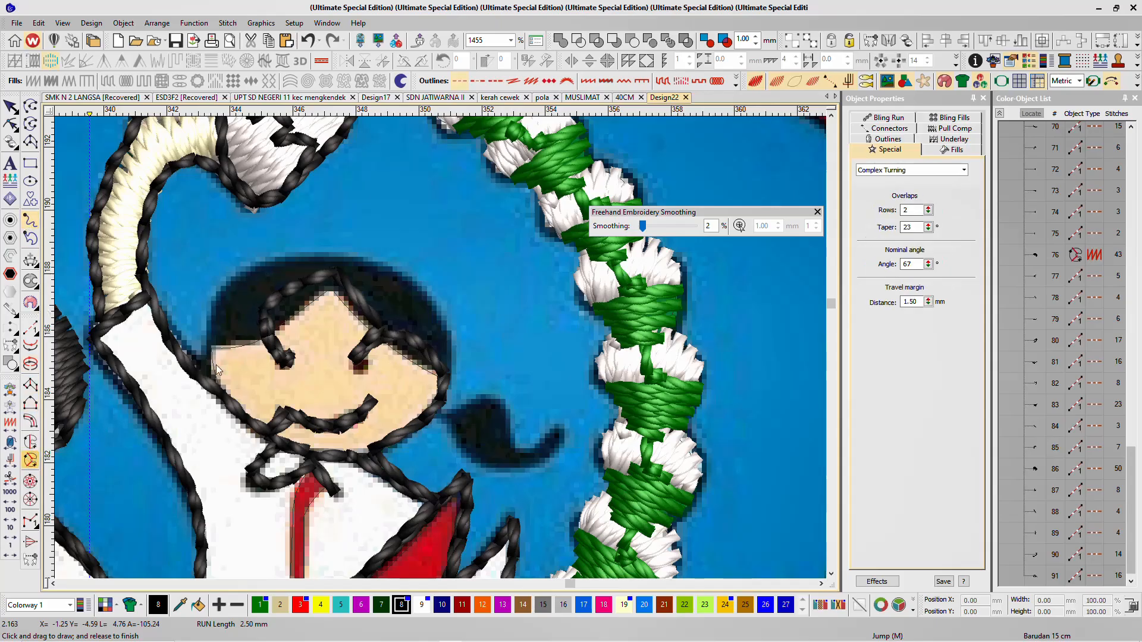
left_click(226, 298)
left_click(264, 268)
left_click(351, 258)
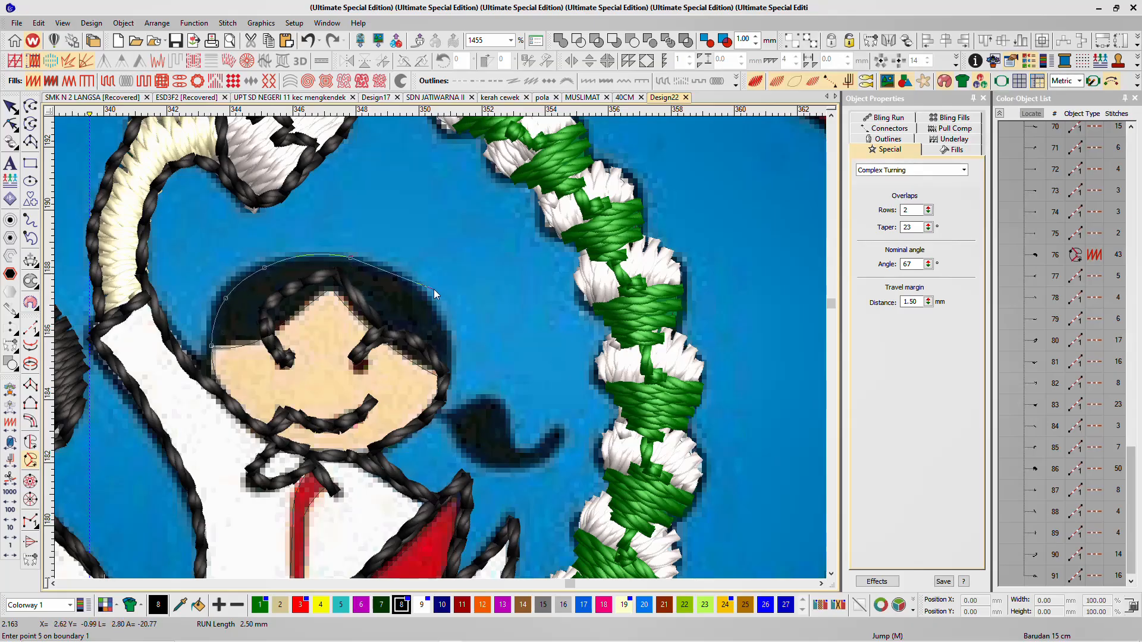
left_click(435, 307)
left_click(446, 378)
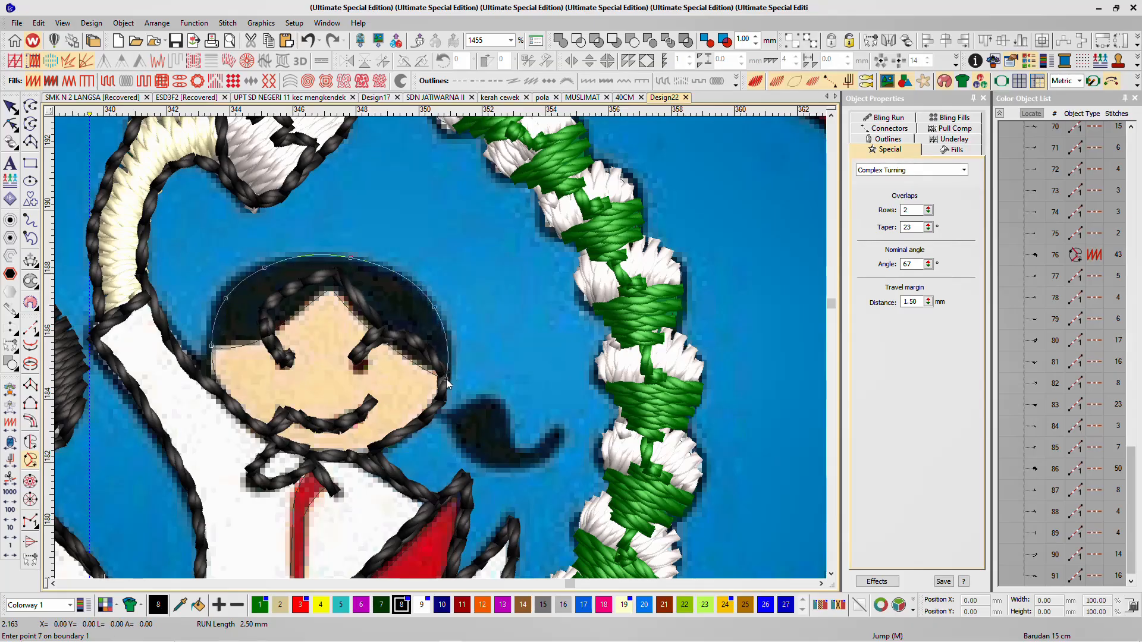
left_click(333, 288)
left_click(262, 336)
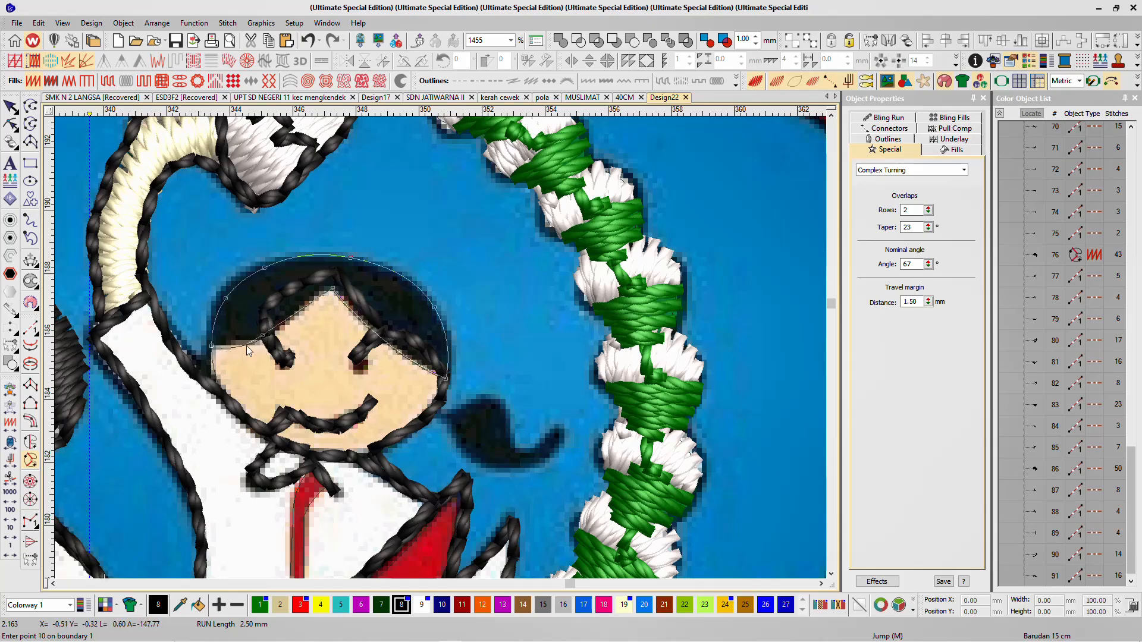
left_click(248, 347)
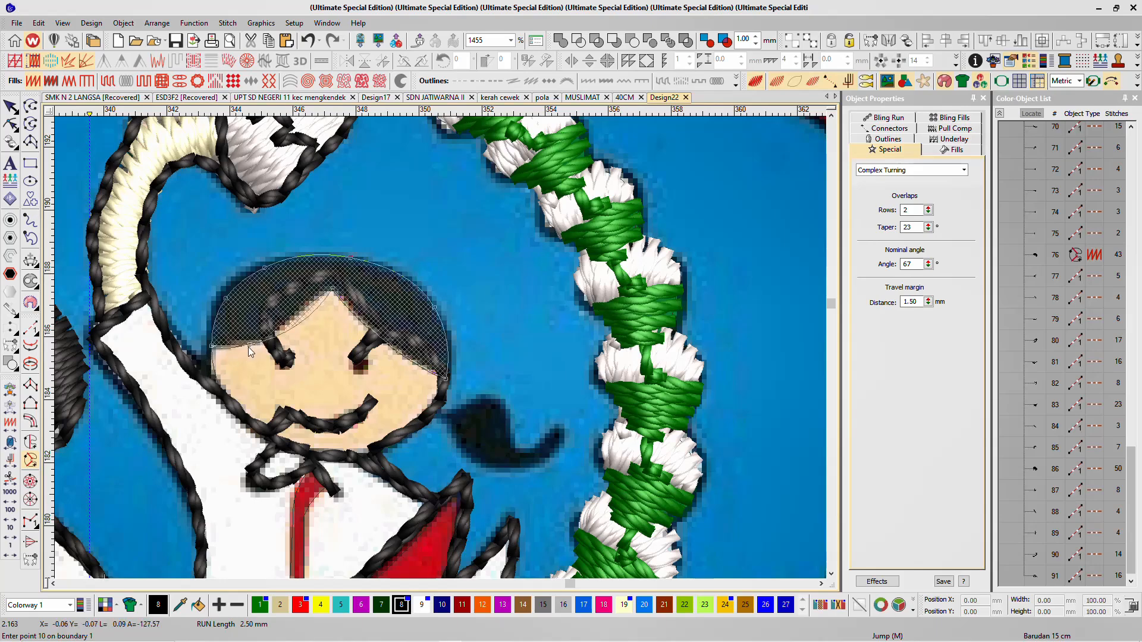
key("Return")
key("shift+z")
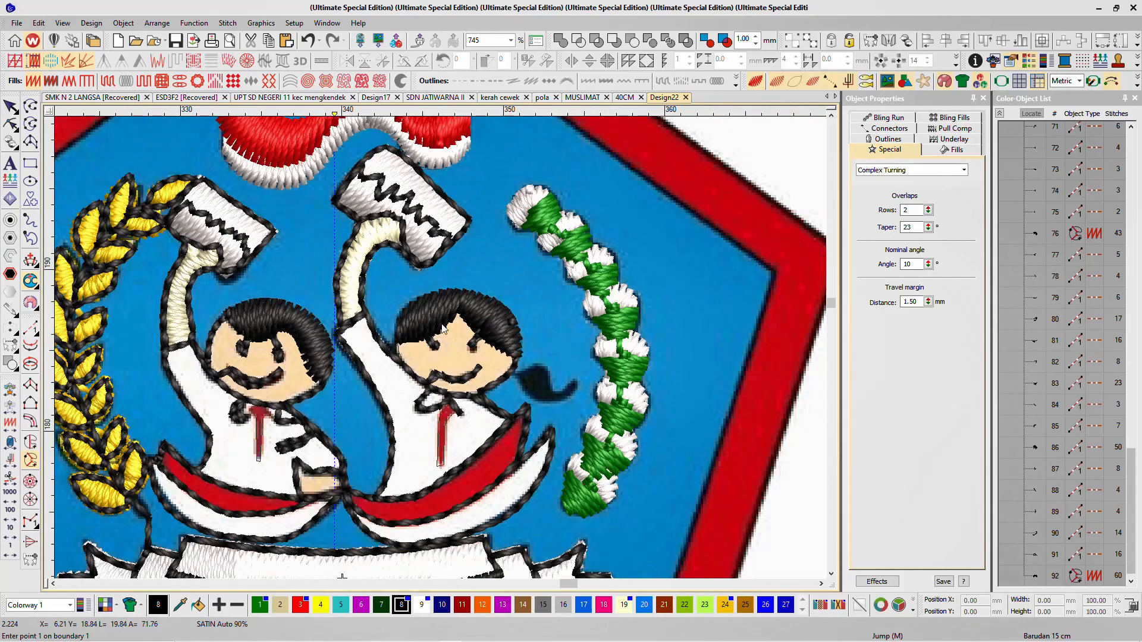
Step: Fill the girl's ponytail with a black Complex Turning satin shape from the side of her head to the curled tip
scroll(491, 357, "up", 4)
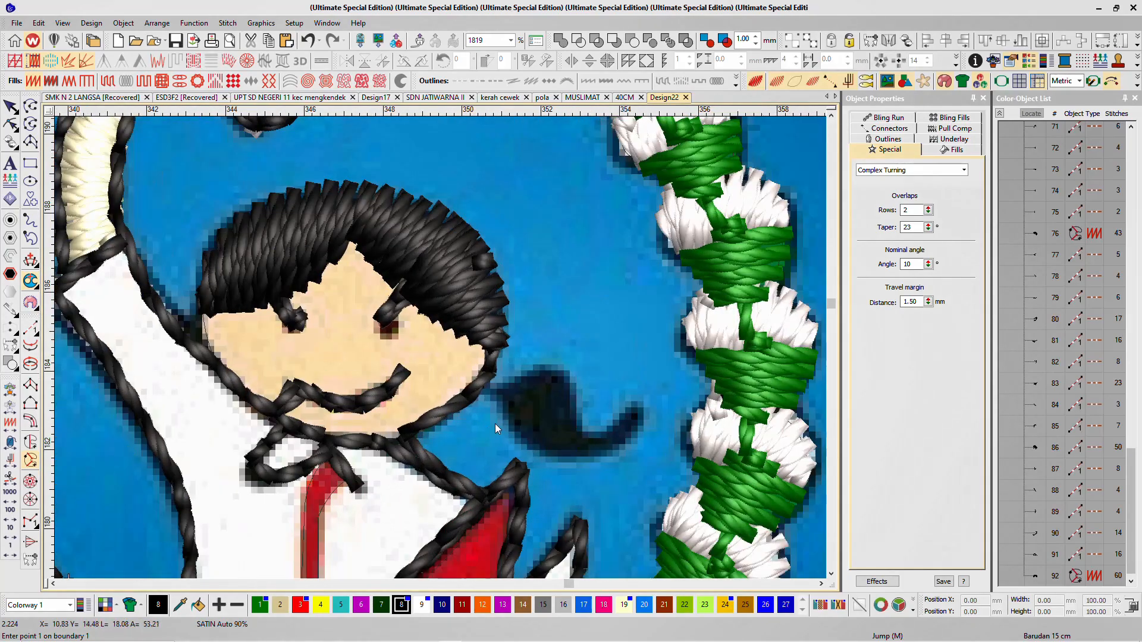
left_click(557, 371)
left_click(580, 411)
left_click(591, 428)
left_click(641, 411)
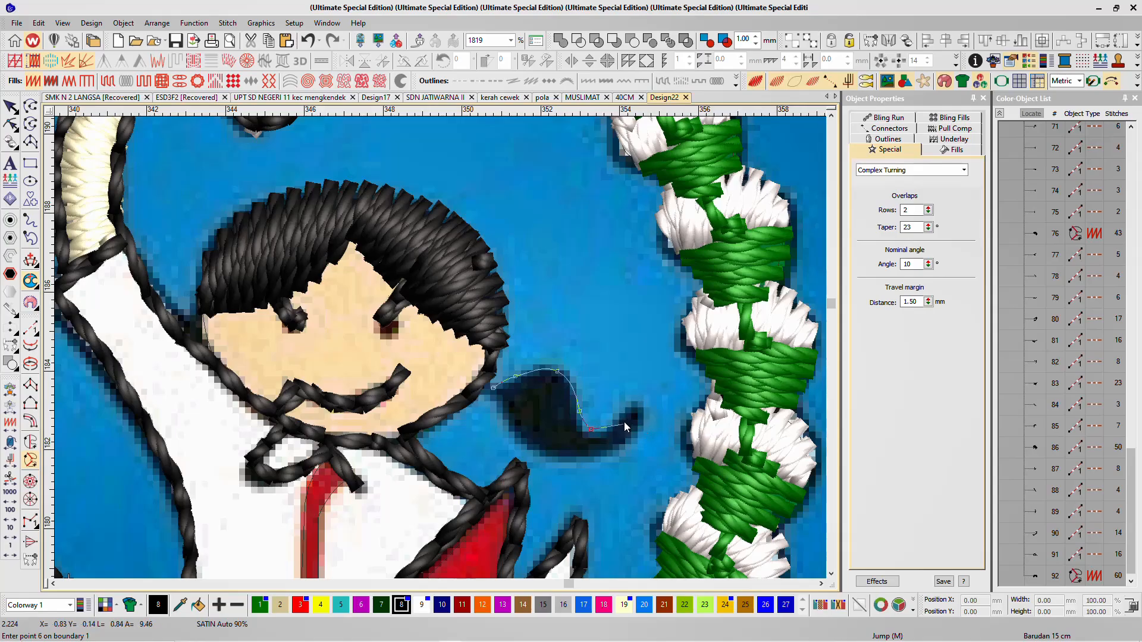
left_click(611, 453)
right_click(522, 437)
key("Return")
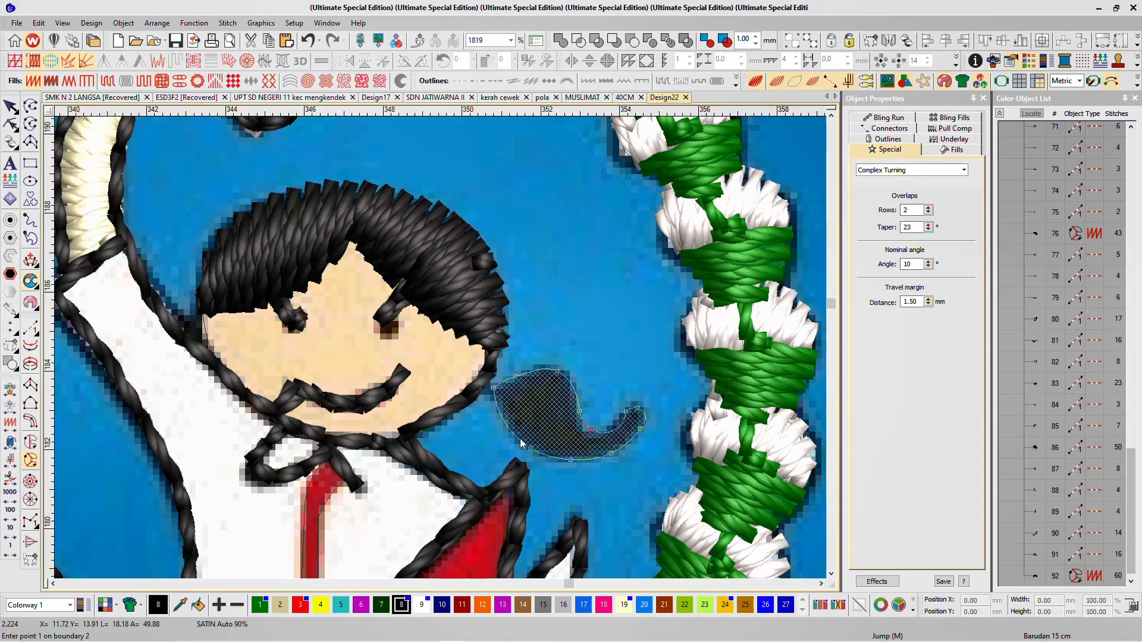
key("Return")
key("Return")
scroll(522, 441, "down", 2)
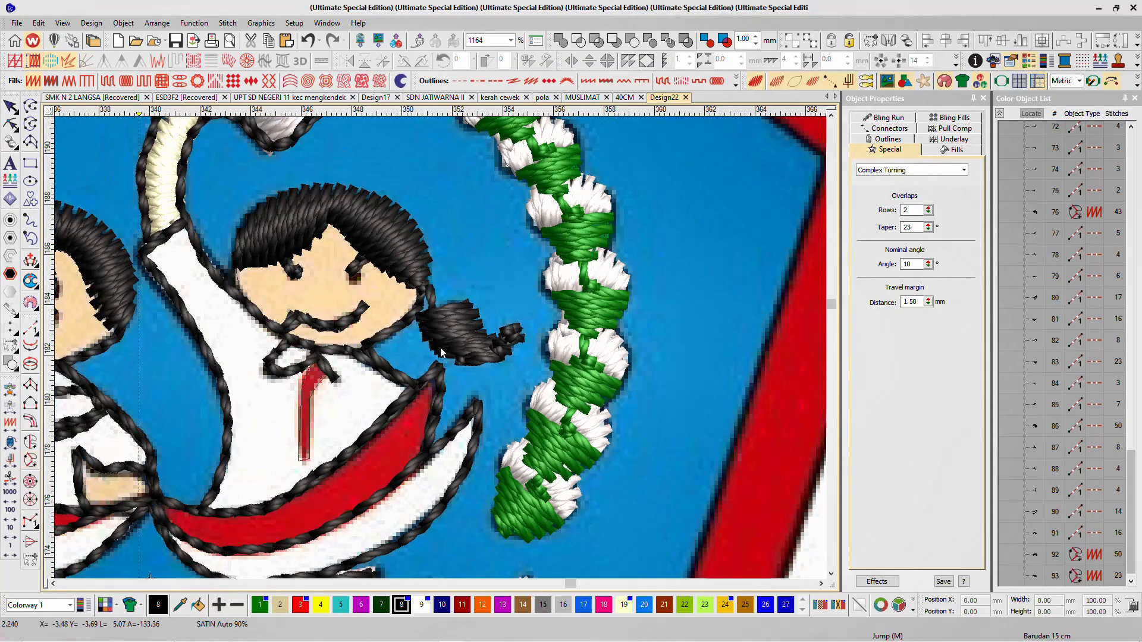
Step: Reshape the ponytail fill by tilting its stitch angle line diagonally and moving its exit point to the outer tip
key("h")
scroll(510, 335, "up", 4)
scroll(441, 347, "up", 2)
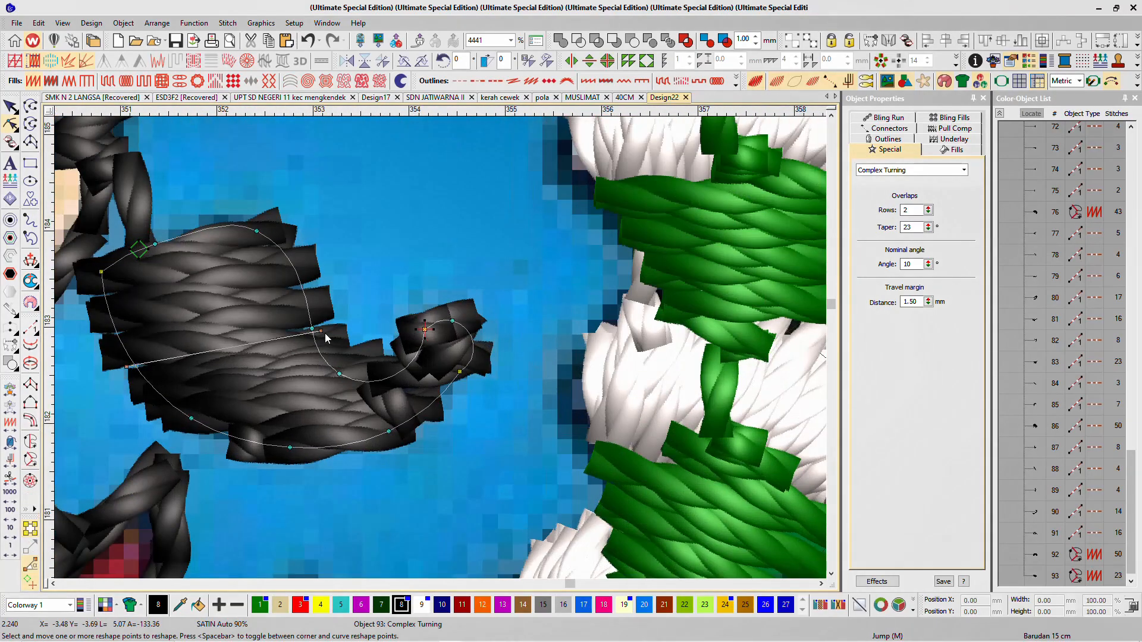
left_click_drag(325, 334, 286, 240)
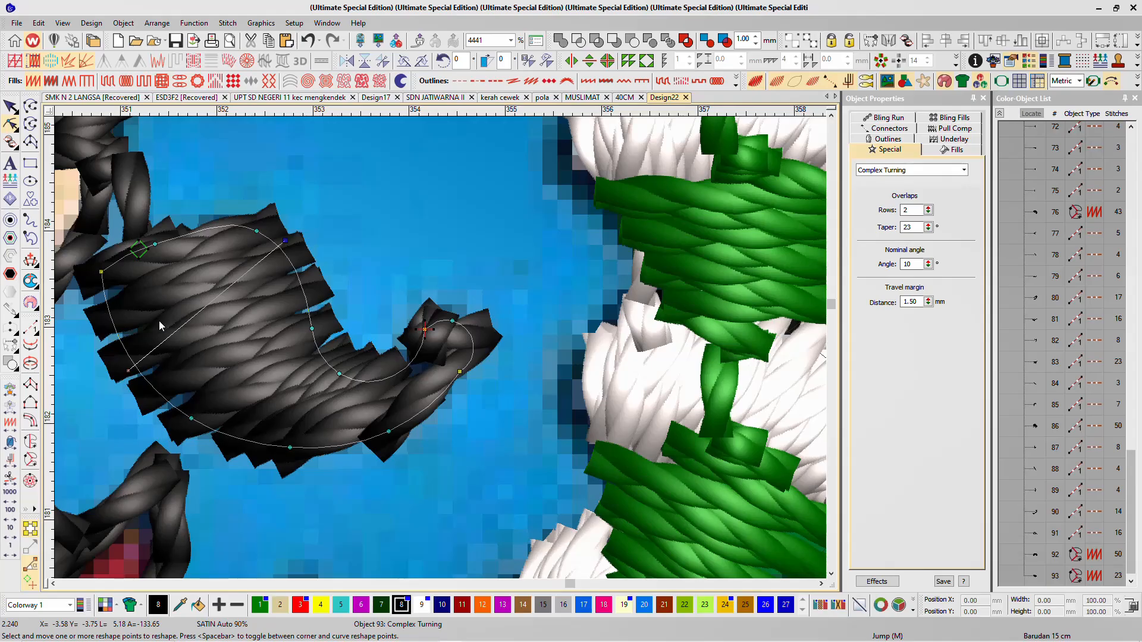
left_click_drag(433, 332, 480, 354)
left_click(11, 107)
scroll(440, 347, "down", 8)
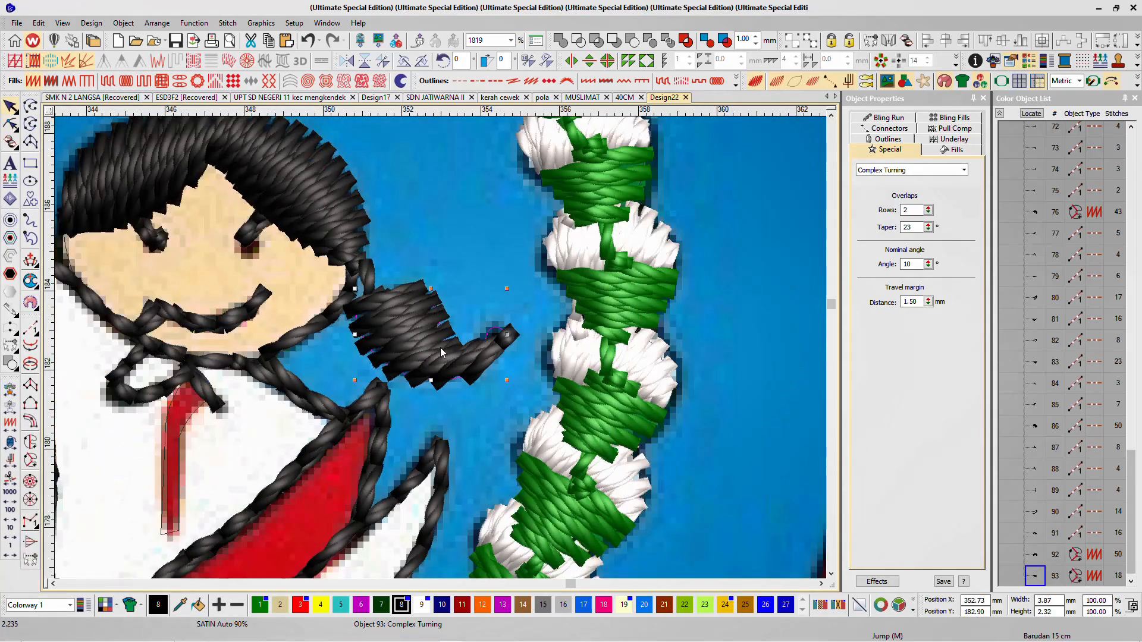
key("Escape")
scroll(440, 347, "up", 3)
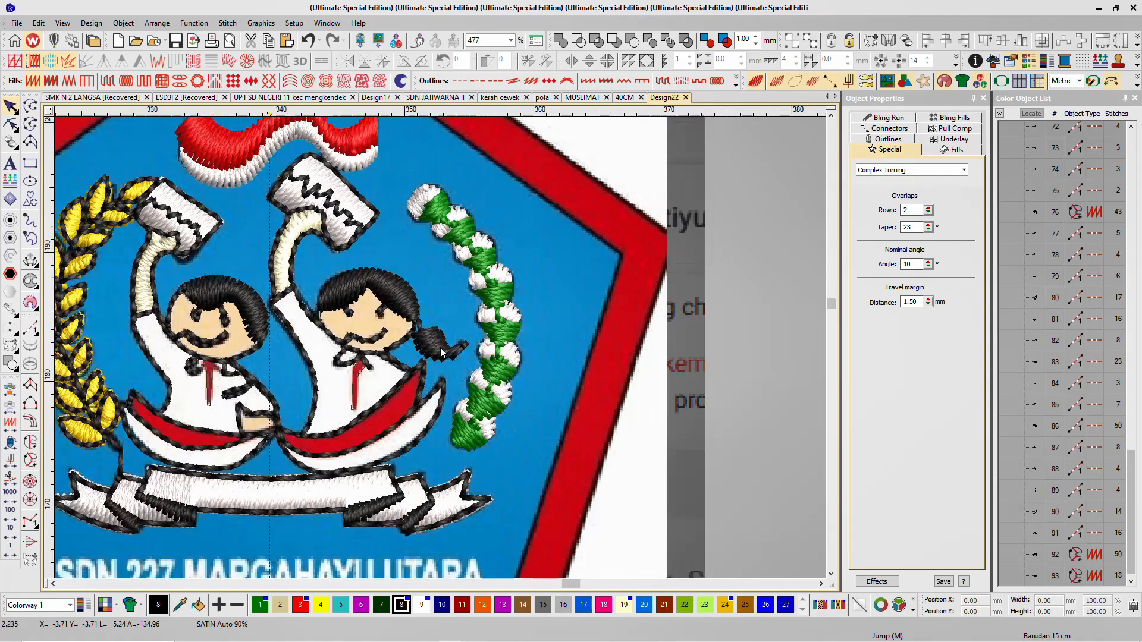
scroll(440, 347, "down", 3)
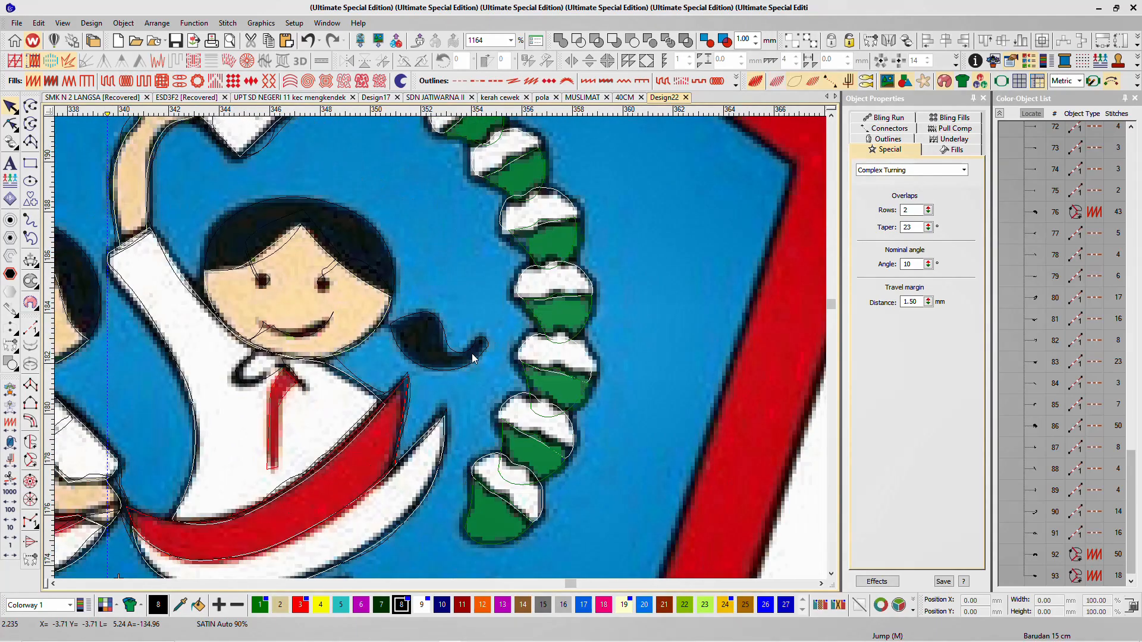
scroll(437, 347, "up", 3)
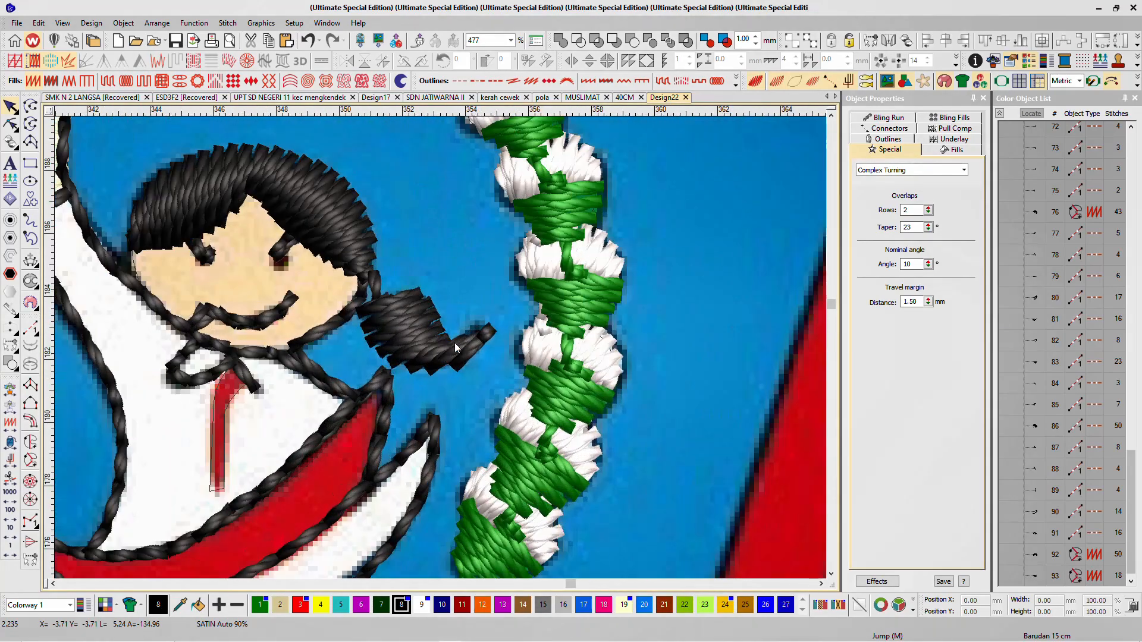
scroll(443, 344, "down", 2)
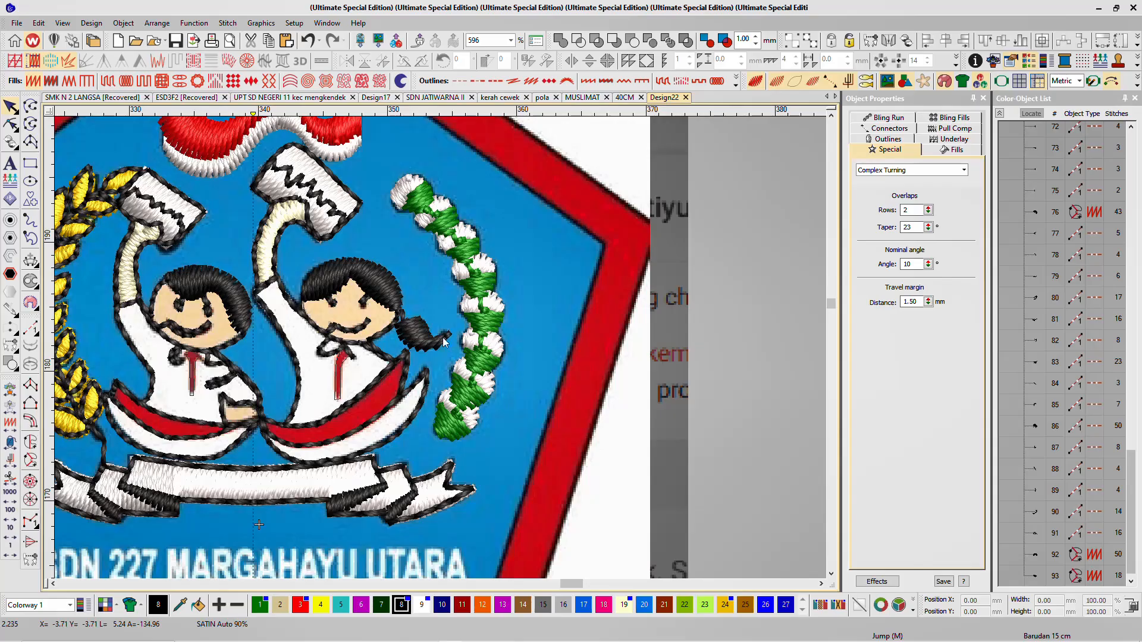
scroll(445, 333, "down", 3)
scroll(440, 348, "up", 4)
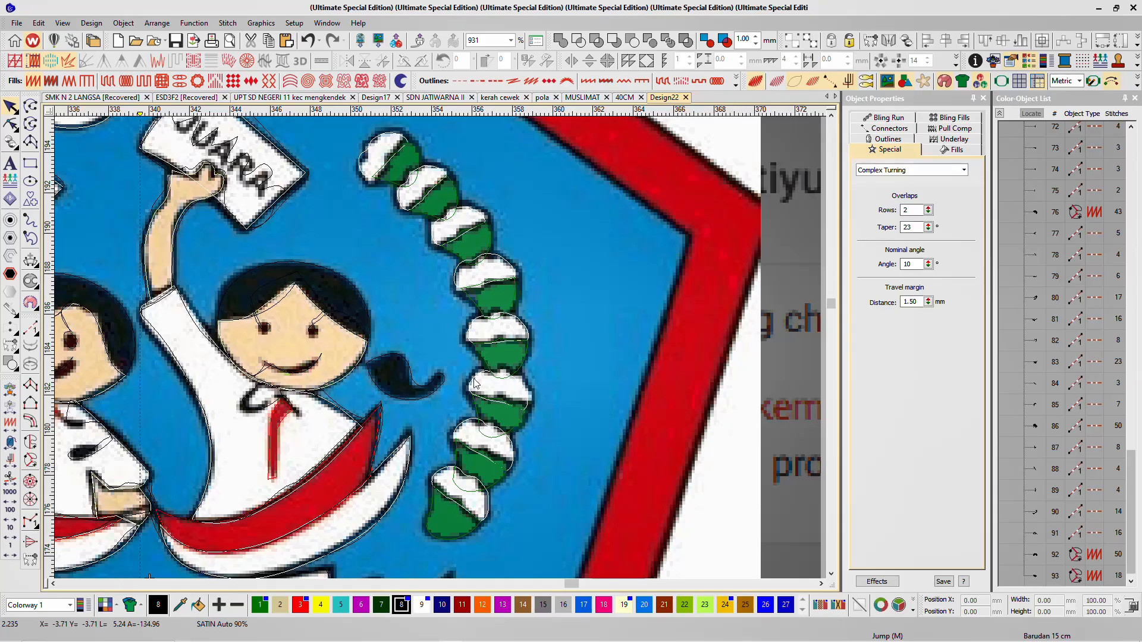
Step: Outline the inner edge of the green and white cotton wreath from the ponytail tip up to the top with a freehand Run line
key("t")
key("t")
left_click(31, 221)
scroll(444, 352, "up", 3)
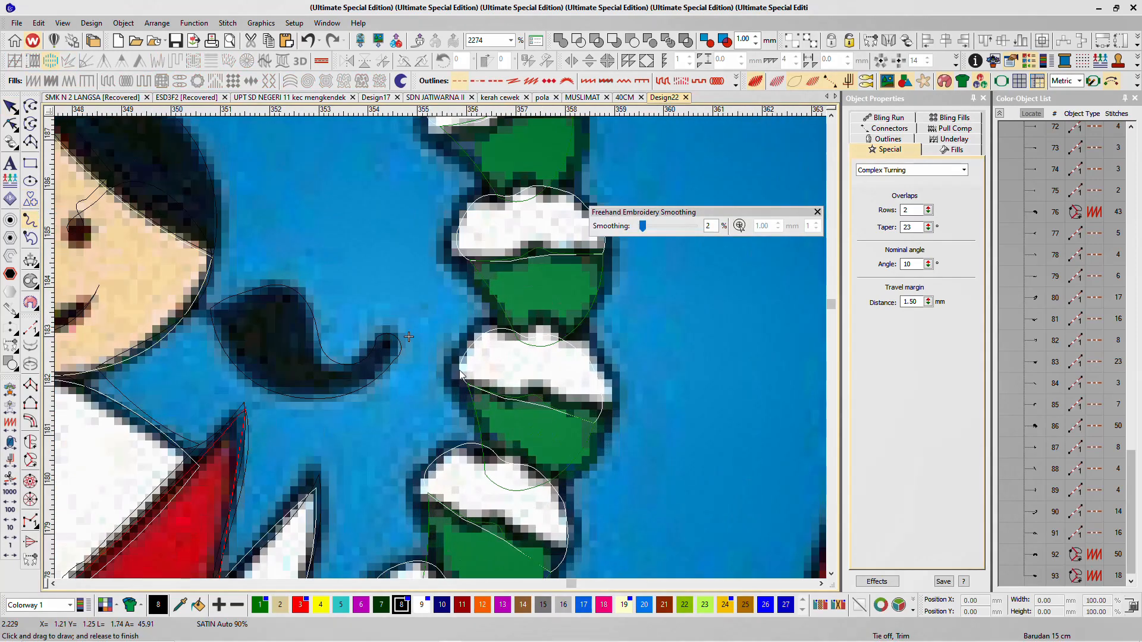
key("t")
scroll(463, 363, "down", 2)
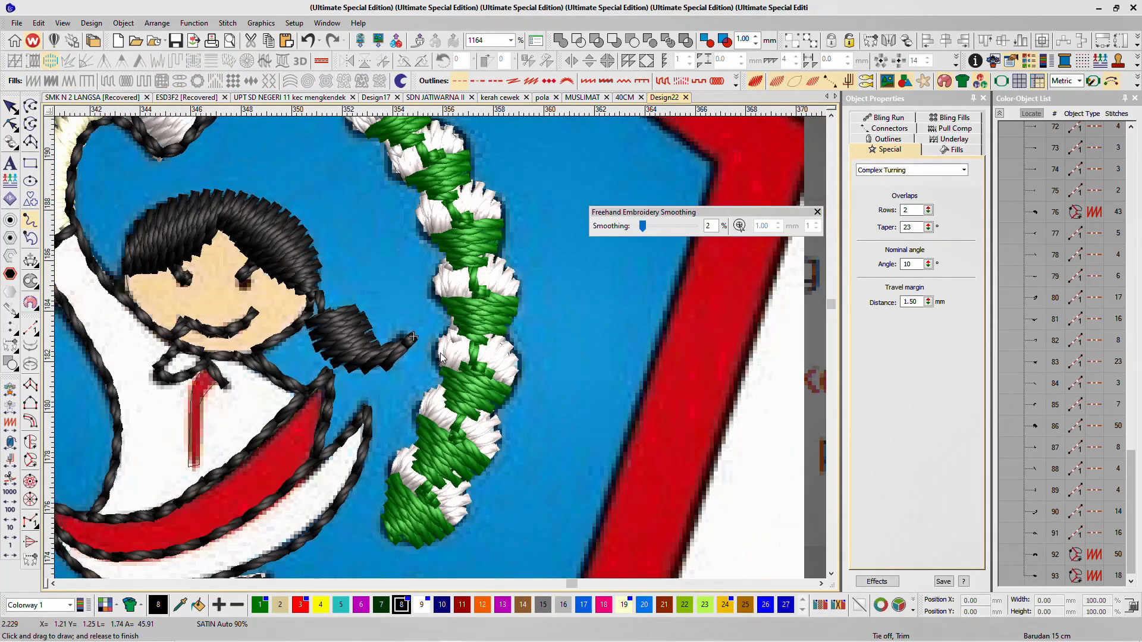
left_click_drag(440, 353, 459, 329)
left_click_drag(437, 289, 449, 266)
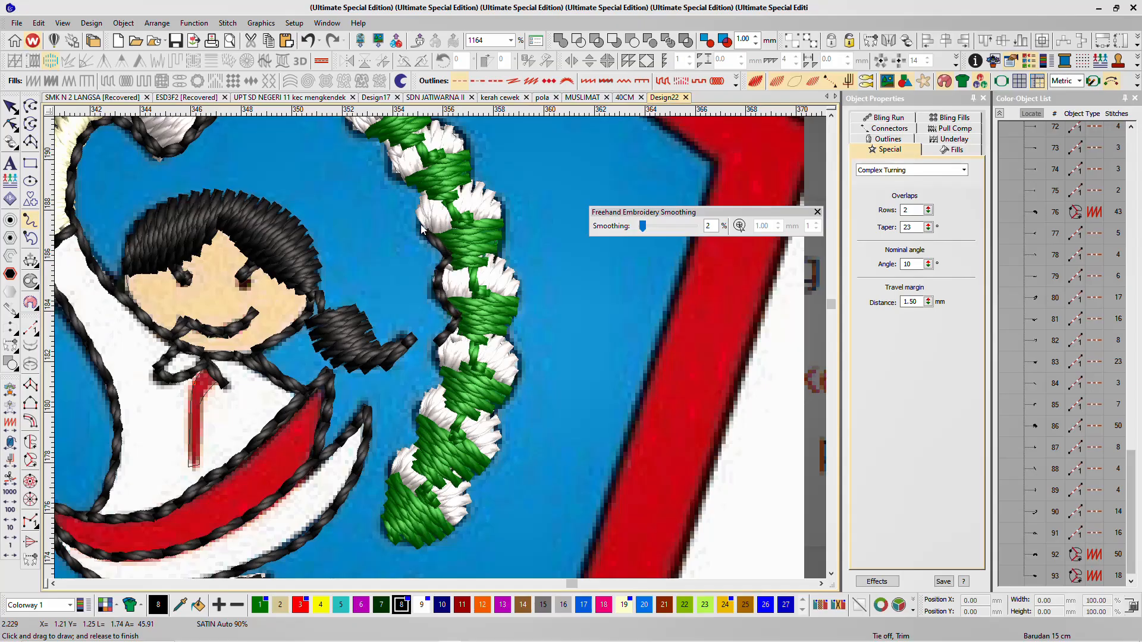
mouse_move(421, 227)
left_mouse_down()
mouse_move(414, 173)
mouse_move(394, 159)
mouse_move(417, 246)
mouse_move(391, 140)
left_mouse_up()
scroll(456, 415, "down", 4)
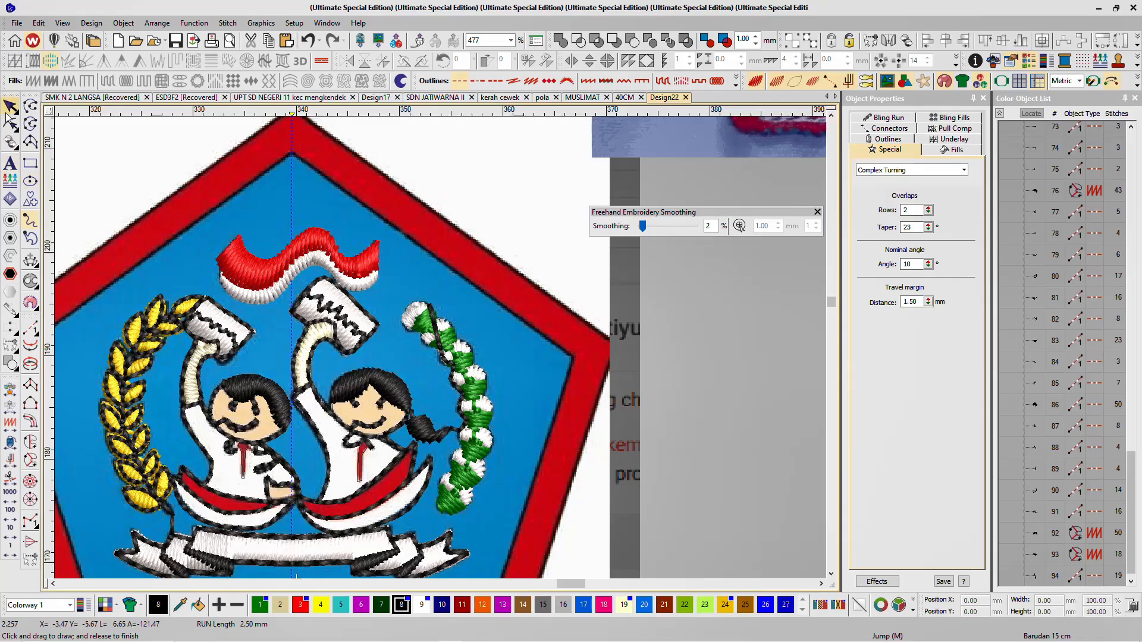
Step: Trim the freehand line on the cotton wreath's inner edge by deleting its reshape points along the topmost segments
left_click(10, 124)
scroll(468, 338, "up", 4)
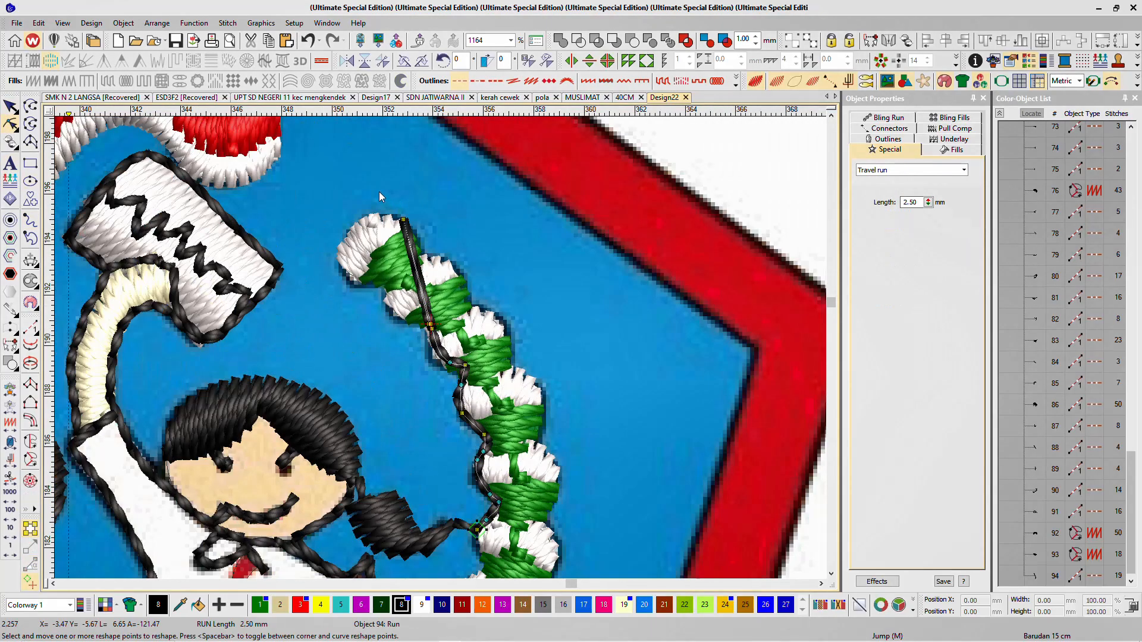
left_click_drag(379, 191, 479, 342)
key("Delete")
left_click(11, 109)
left_click(561, 255)
Step: Outline the top three green and white cotton segments with one continuous black freehand Run line, crossing at each colour boundary
left_click(33, 330)
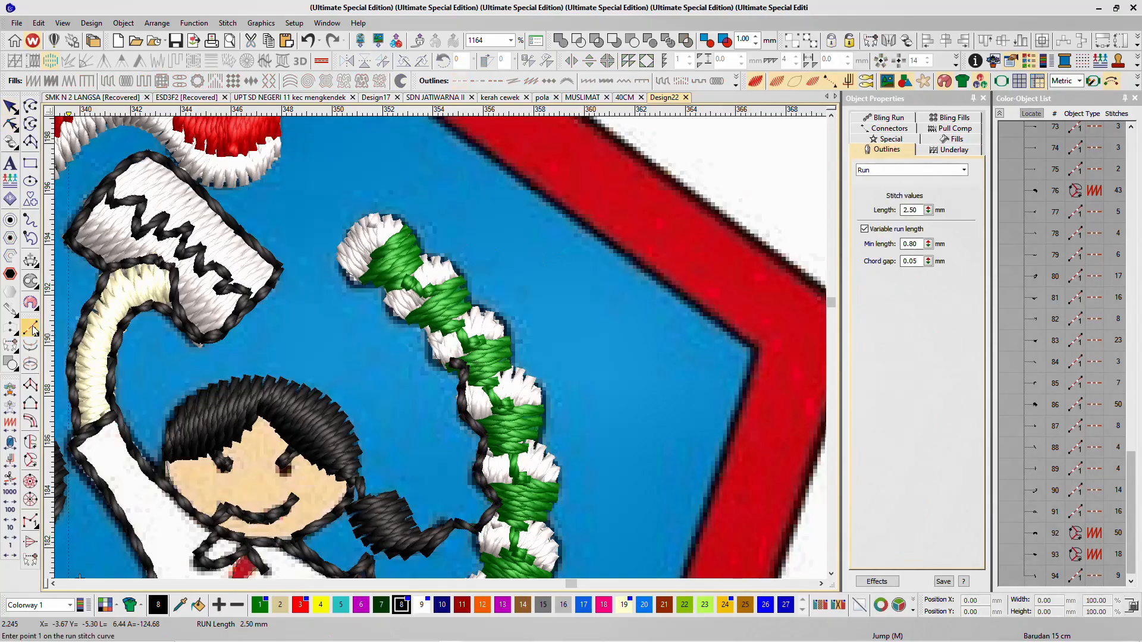
left_click(29, 220)
scroll(441, 348, "up", 2)
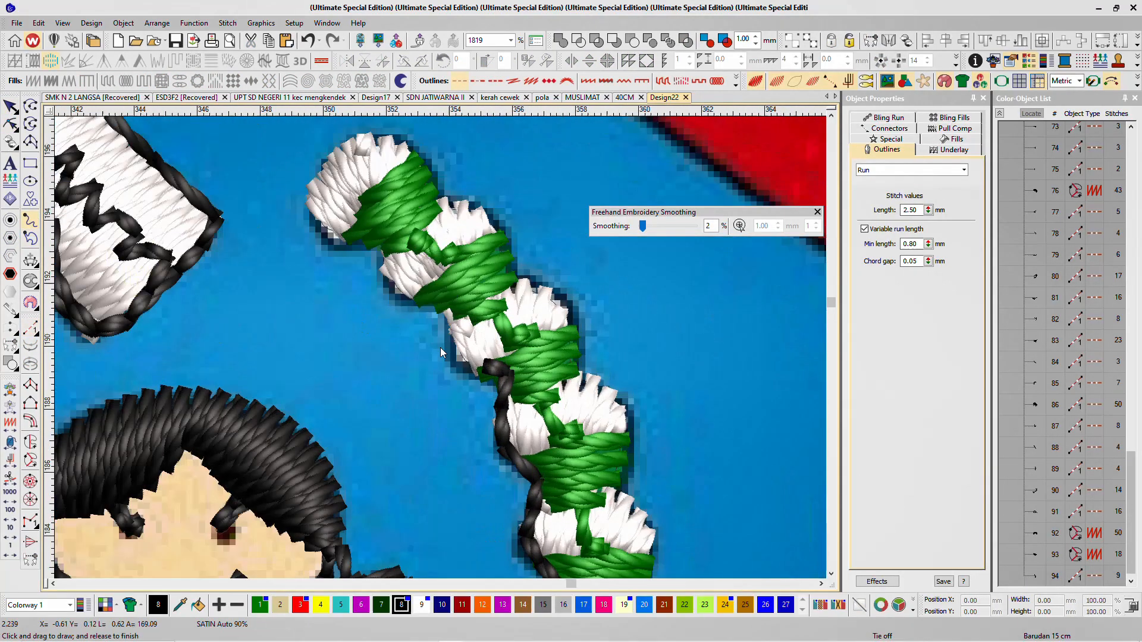
scroll(441, 347, "down", 2)
mouse_move(465, 365)
left_mouse_down()
mouse_move(443, 332)
mouse_move(404, 313)
mouse_move(397, 289)
mouse_move(375, 286)
mouse_move(354, 259)
mouse_move(389, 215)
mouse_move(423, 226)
mouse_move(381, 283)
mouse_move(425, 288)
mouse_move(438, 269)
mouse_move(426, 230)
mouse_move(439, 257)
mouse_move(471, 274)
mouse_move(423, 315)
mouse_move(428, 324)
mouse_move(466, 339)
mouse_move(476, 274)
mouse_move(477, 306)
mouse_move(507, 316)
mouse_move(516, 333)
mouse_move(473, 366)
mouse_move(482, 390)
mouse_move(531, 379)
mouse_move(536, 363)
mouse_move(509, 292)
mouse_move(516, 320)
mouse_move(496, 352)
left_mouse_up()
Step: Reshape the new cotton outline by pulling its stray outer spur onto the third segment's edge and tightening that segment's lower corner
key("h")
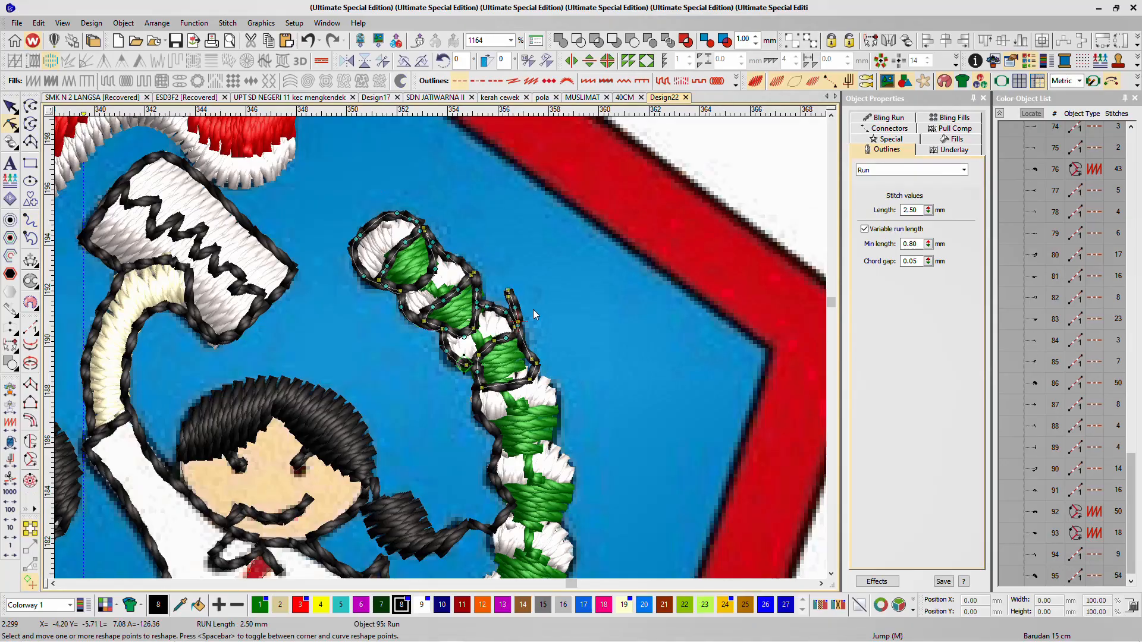
left_click_drag(501, 270, 545, 327)
left_click(515, 308)
left_click(307, 45)
scroll(492, 324, "up", 3)
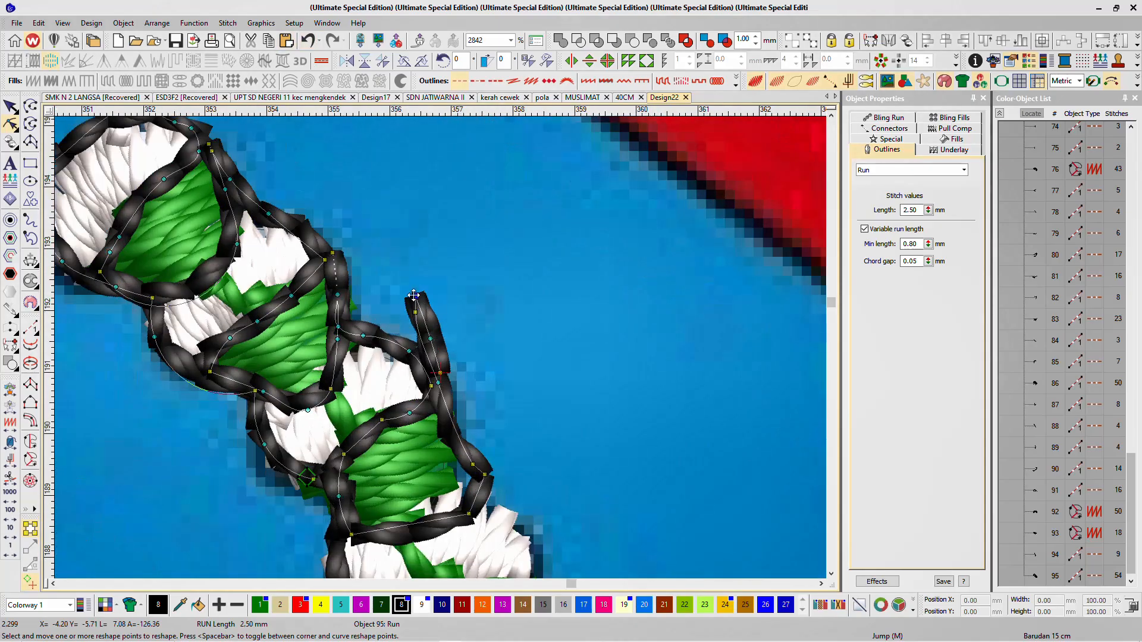
left_click_drag(415, 295, 439, 383)
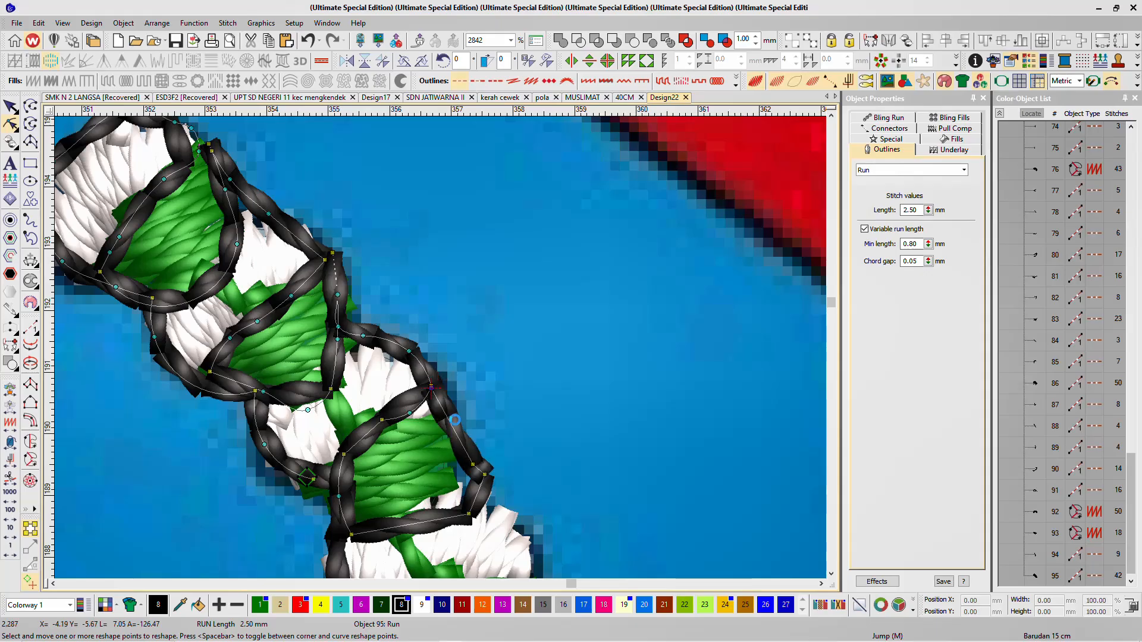
left_click_drag(474, 465, 469, 494)
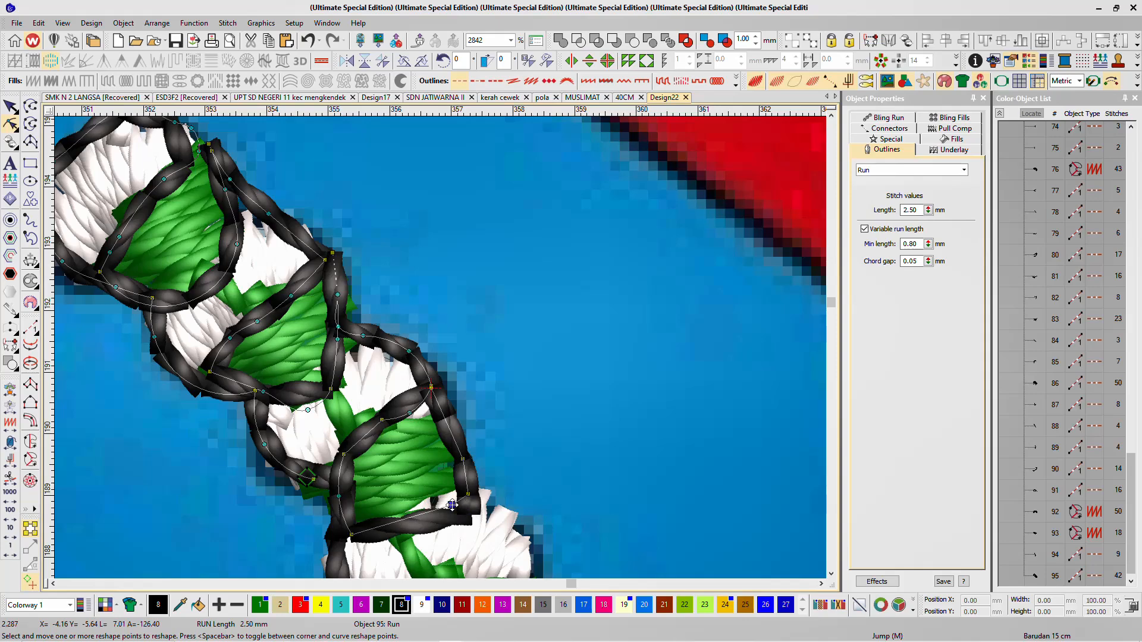
scroll(434, 493, "down", 5)
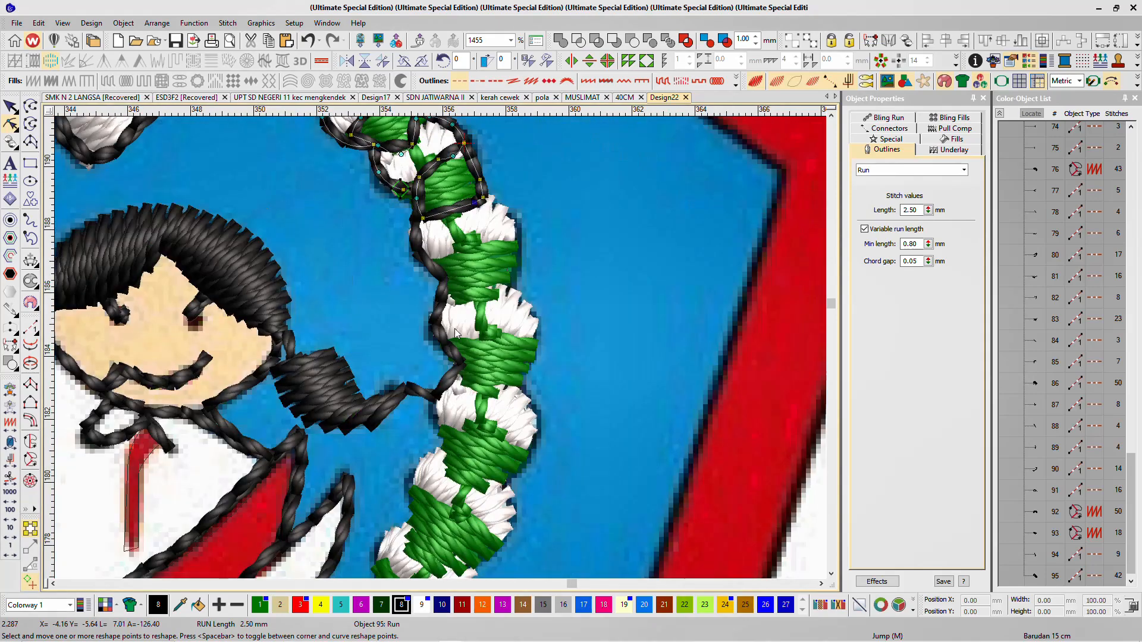
scroll(439, 343, "up", 6)
scroll(440, 348, "up", 1)
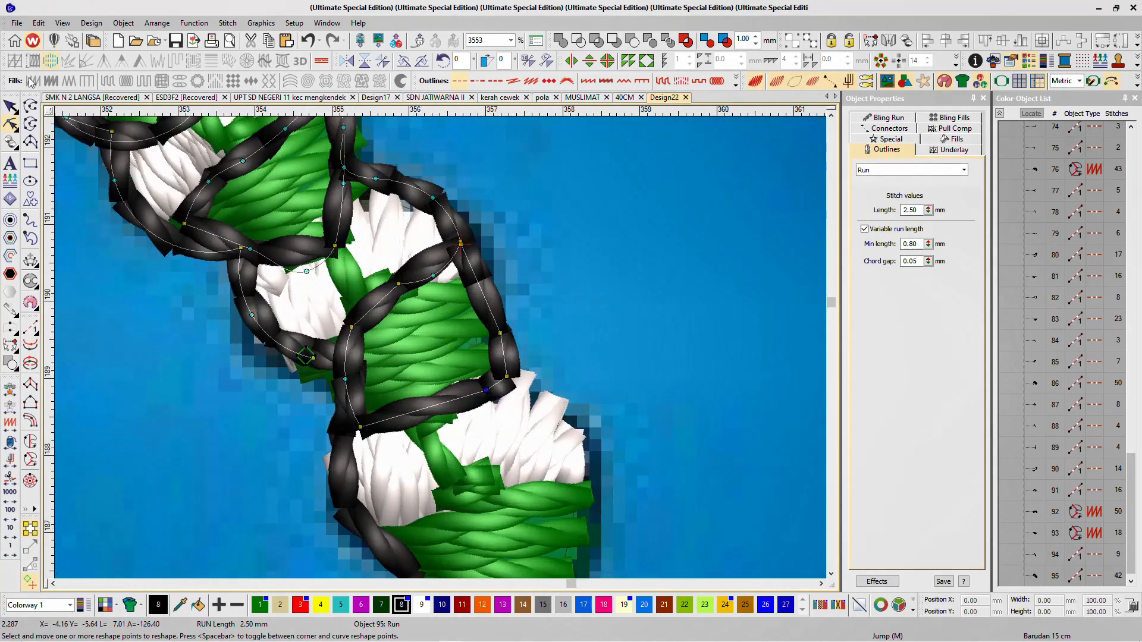
left_click(10, 106)
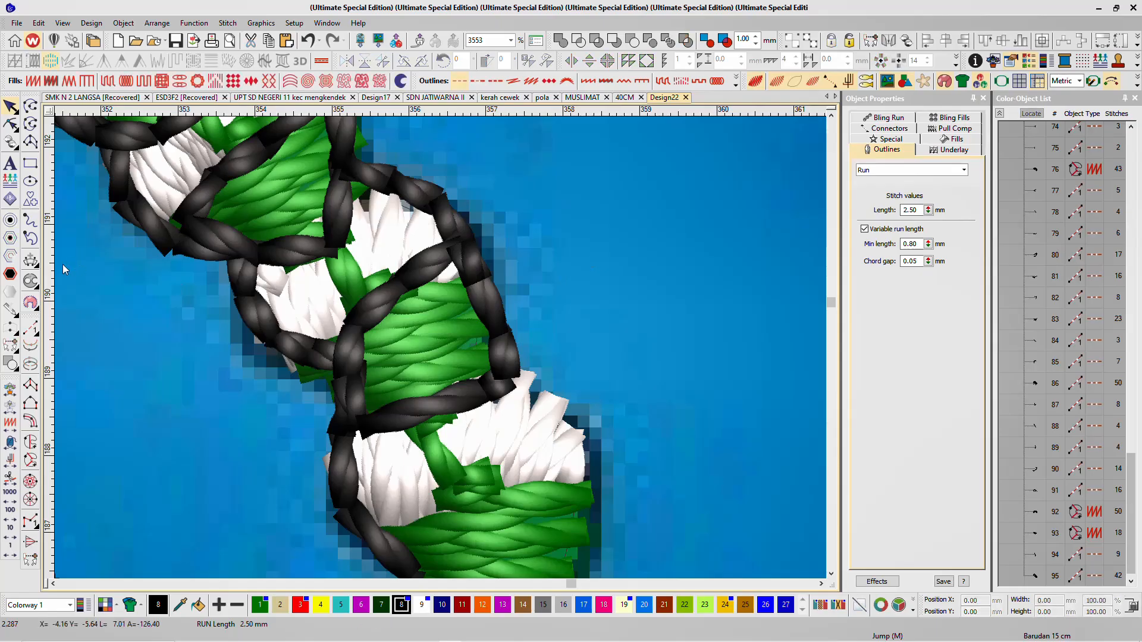
Step: Outline the fourth cotton segment's white and green parts with black freehand Run lines, continuing onto the next white part
left_click(30, 220)
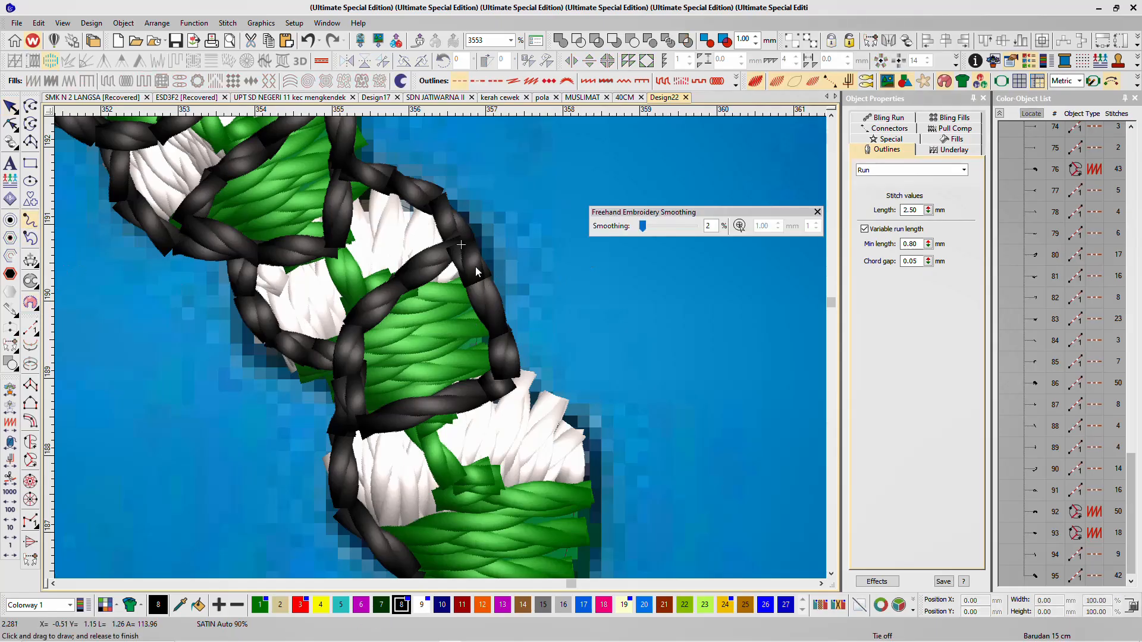
mouse_move(480, 269)
left_mouse_down()
mouse_move(516, 365)
mouse_move(565, 405)
mouse_move(583, 458)
mouse_move(572, 481)
mouse_move(467, 495)
mouse_move(391, 529)
left_mouse_up()
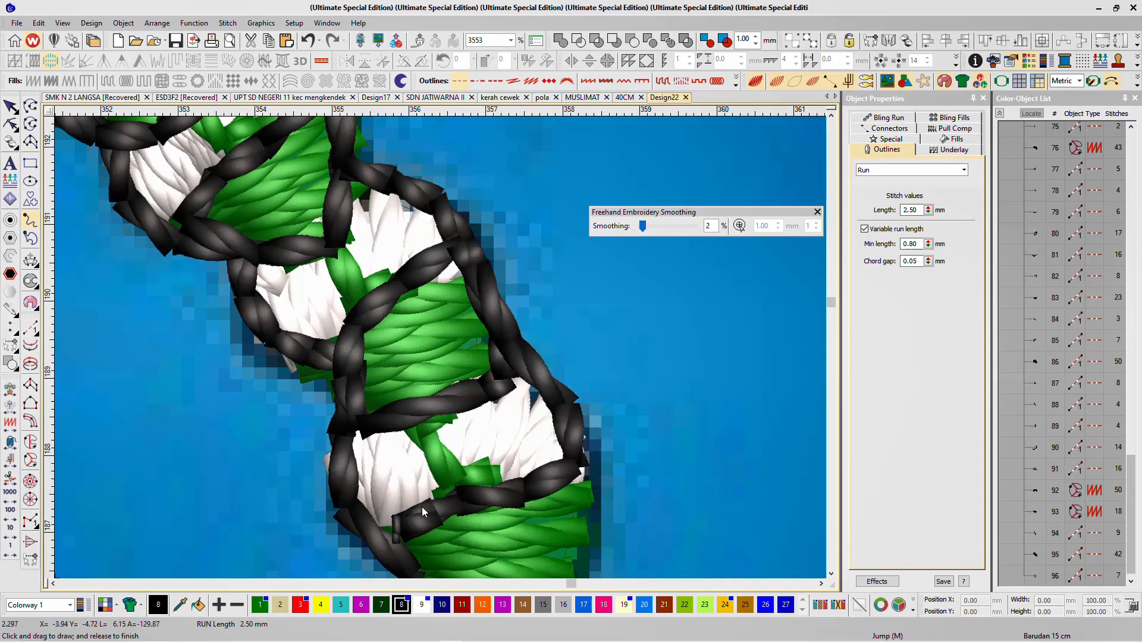
mouse_move(447, 506)
left_mouse_down()
mouse_move(499, 504)
mouse_move(573, 473)
mouse_move(578, 560)
mouse_move(510, 472)
mouse_move(432, 523)
mouse_move(346, 514)
mouse_move(414, 520)
mouse_move(490, 493)
mouse_move(554, 535)
mouse_move(511, 466)
left_mouse_up()
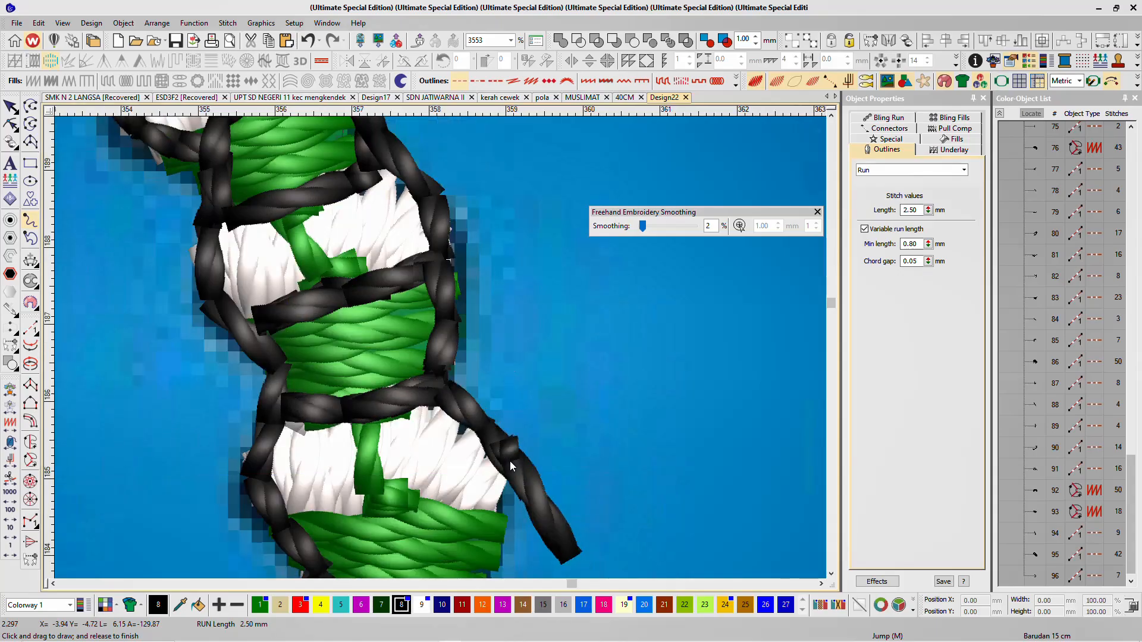
Step: Delete the reshape points of the stray tail that runs outward from the fourth cotton segment's lower corner
scroll(510, 473, "down", 3)
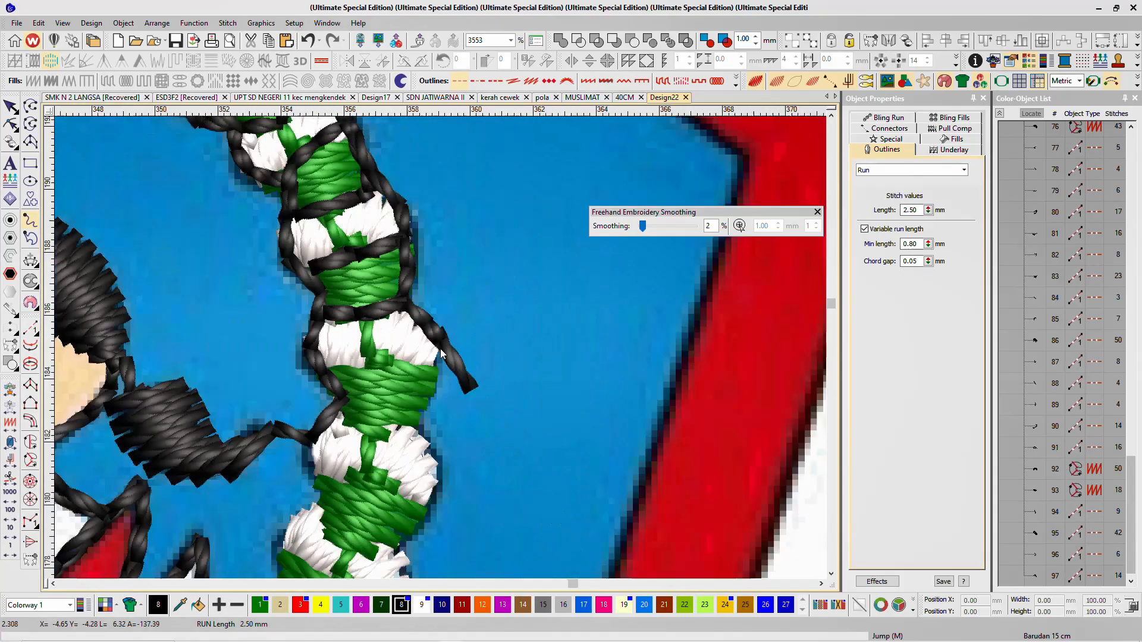
scroll(442, 363, "up", 2)
left_click(10, 123)
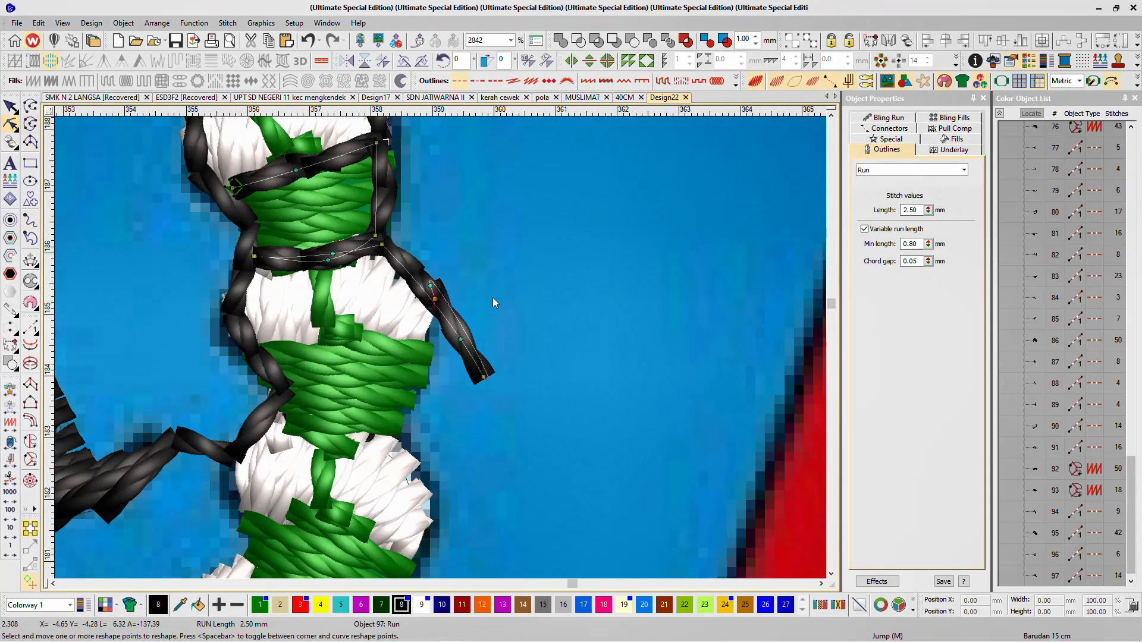
left_click_drag(439, 278, 426, 249)
key("Delete")
key("Return")
key("Escape")
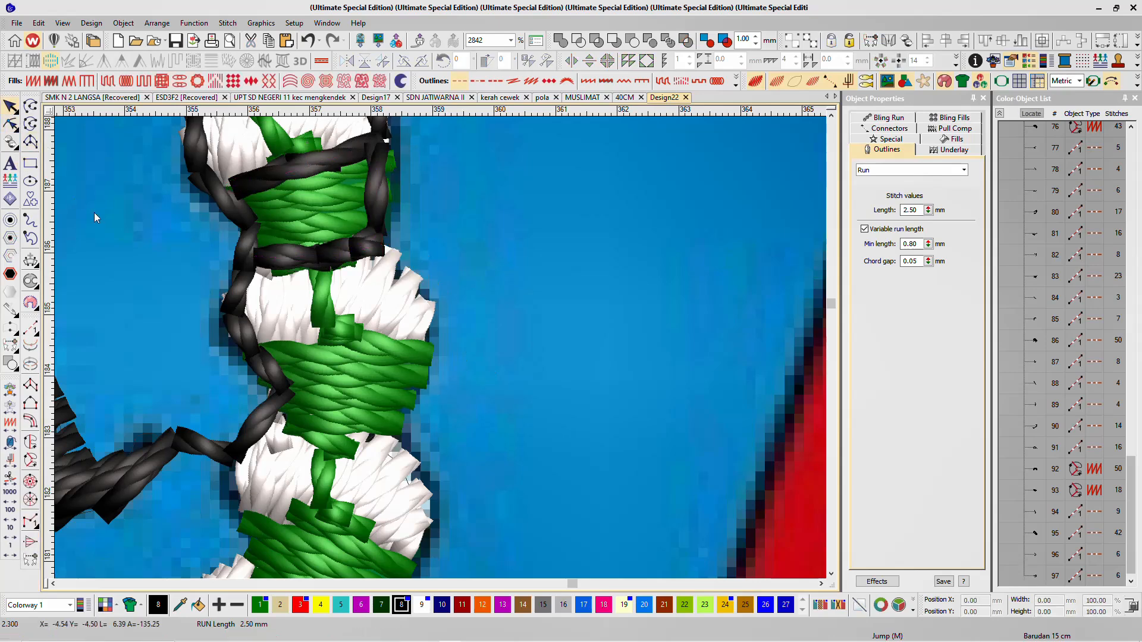
Step: Outline the fifth cotton segment's white and green parts with a black freehand Run line beside the ponytail tip
left_click(30, 220)
mouse_move(380, 251)
left_mouse_down()
mouse_move(410, 272)
mouse_move(419, 342)
mouse_move(399, 346)
mouse_move(367, 327)
mouse_move(254, 345)
mouse_move(372, 348)
mouse_move(423, 335)
mouse_move(422, 388)
mouse_move(394, 441)
mouse_move(330, 439)
mouse_move(283, 413)
left_mouse_up()
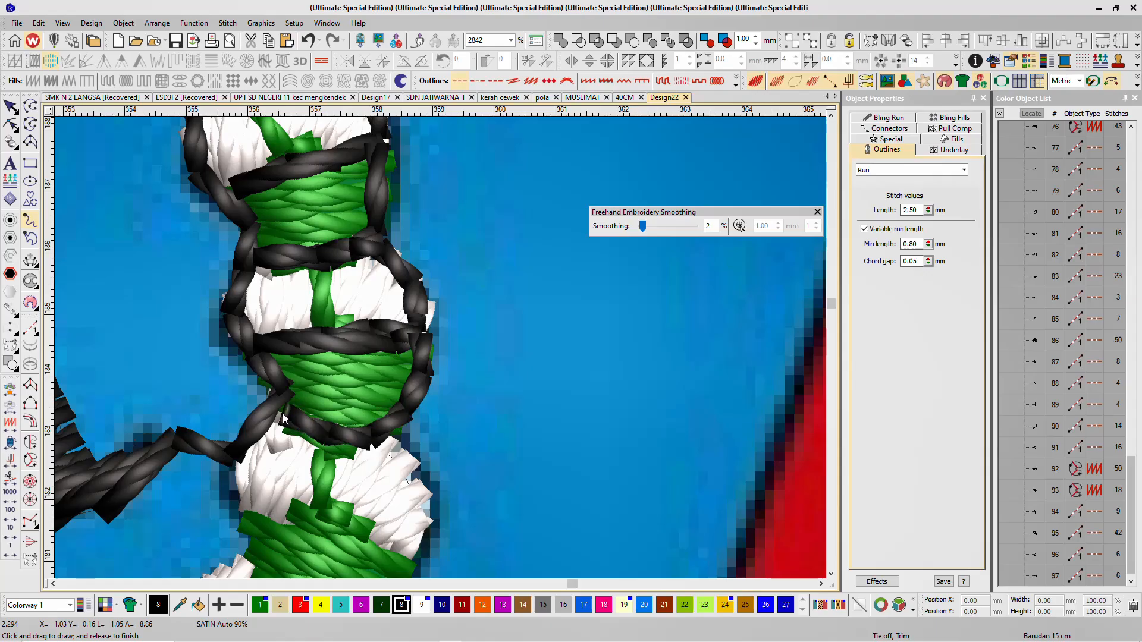
left_click_drag(346, 440, 398, 439)
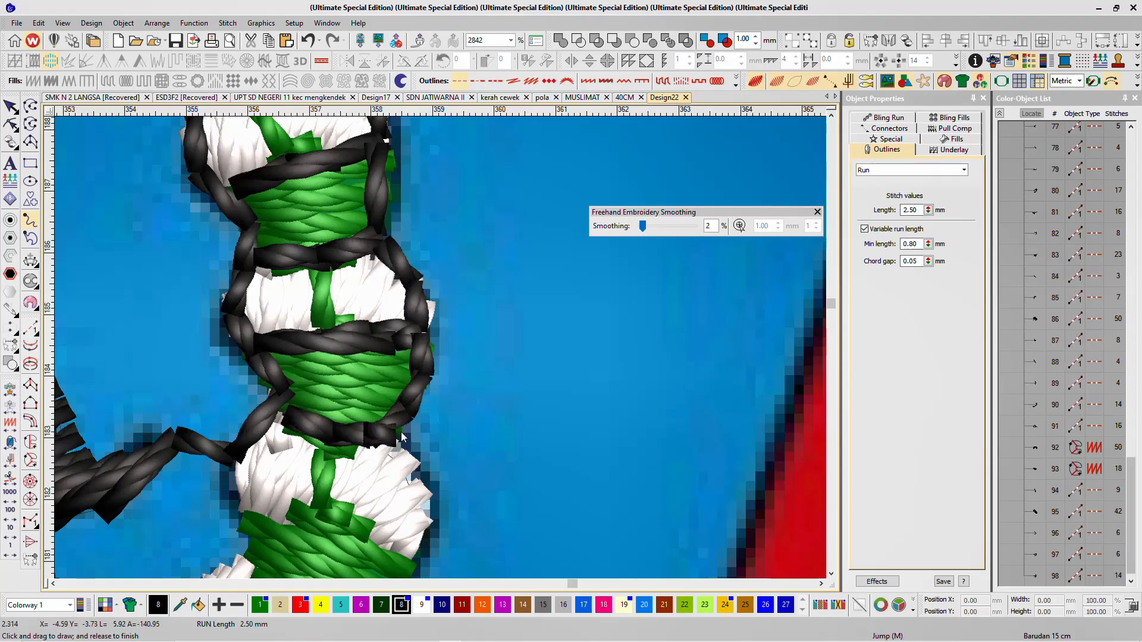
Step: Outline the remaining lower cotton segments with one freehand Run line down the wreath and back up its inner edge to the ponytail
scroll(391, 421, "down", 5)
scroll(427, 364, "up", 4)
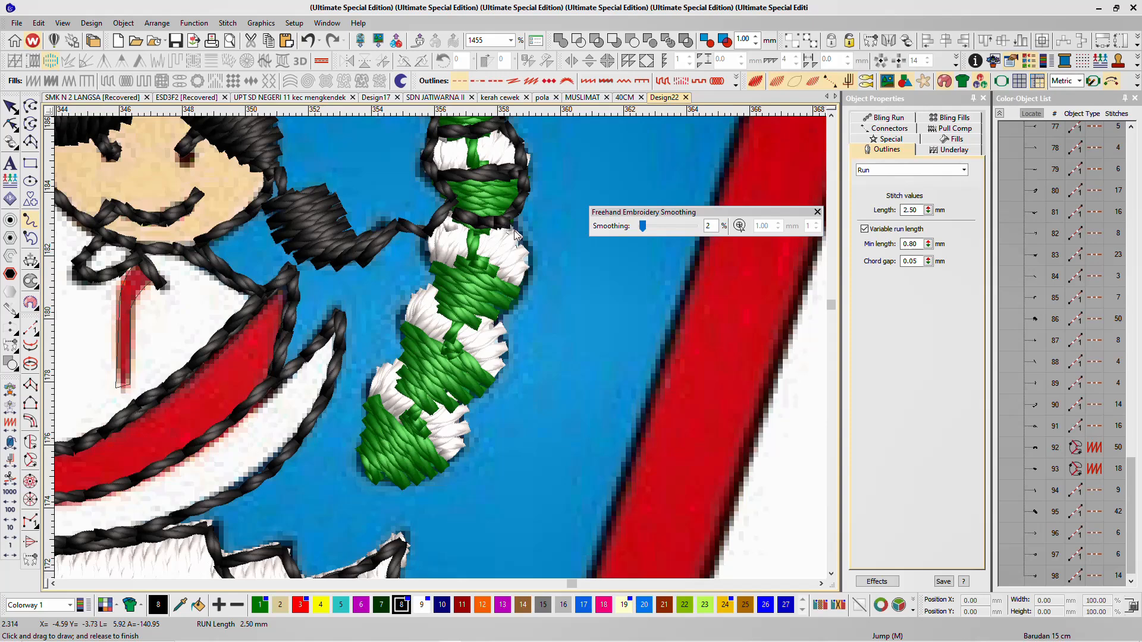
left_click_drag(527, 268, 519, 287)
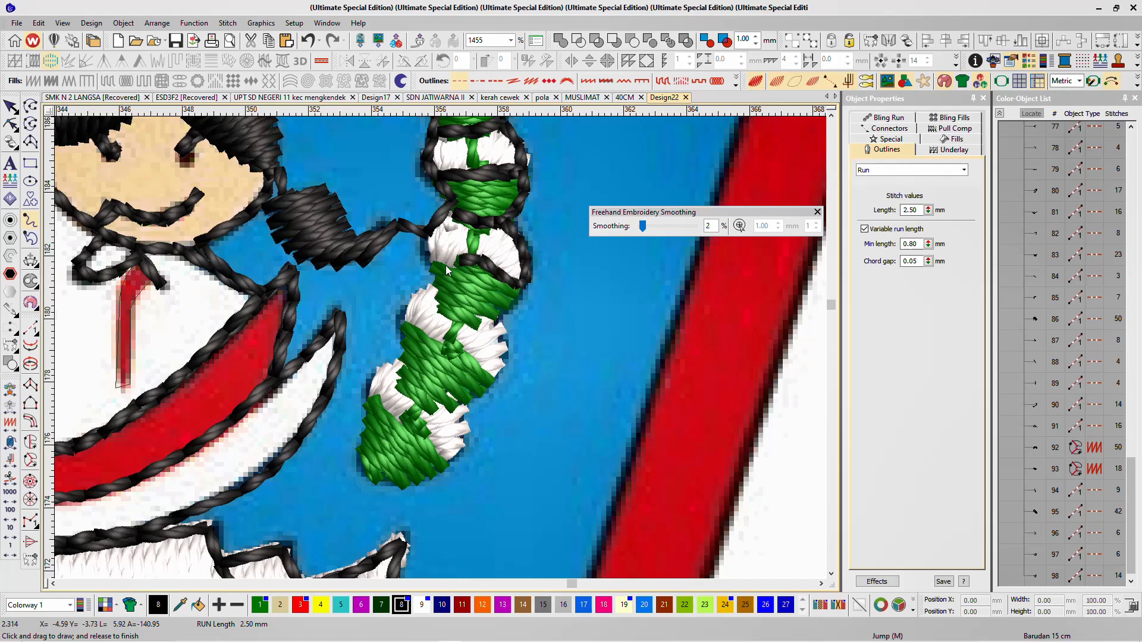
left_click_drag(446, 266, 429, 247)
mouse_move(430, 287)
left_mouse_down()
mouse_move(468, 321)
mouse_move(499, 323)
mouse_move(512, 301)
left_mouse_up()
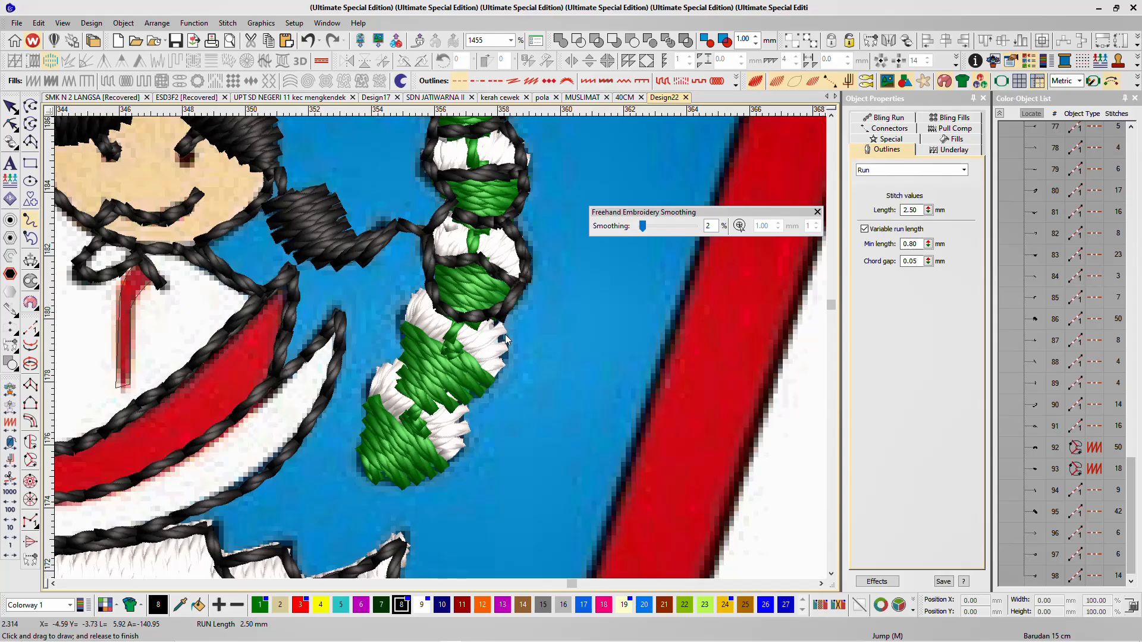
mouse_move(465, 356)
left_mouse_down()
mouse_move(408, 327)
mouse_move(426, 288)
mouse_move(407, 320)
mouse_move(409, 396)
mouse_move(423, 411)
mouse_move(443, 407)
mouse_move(496, 369)
mouse_move(460, 409)
mouse_move(466, 438)
left_mouse_up()
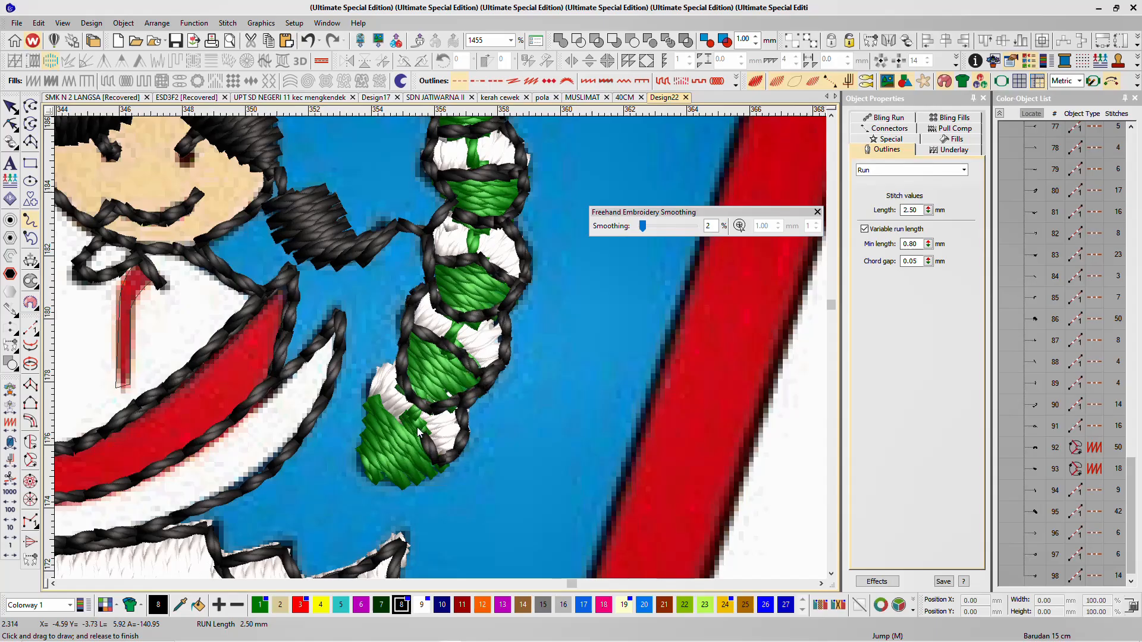
mouse_move(383, 410)
left_mouse_down()
mouse_move(376, 375)
mouse_move(399, 366)
mouse_move(371, 392)
mouse_move(374, 476)
mouse_move(413, 487)
mouse_move(448, 462)
mouse_move(476, 385)
mouse_move(473, 367)
mouse_move(410, 331)
mouse_move(425, 229)
left_mouse_up()
Step: Inspect the outlined cotton wreath, the ponytail joint and the gap between the girl's sign and the flag
scroll(426, 229, "down", 3)
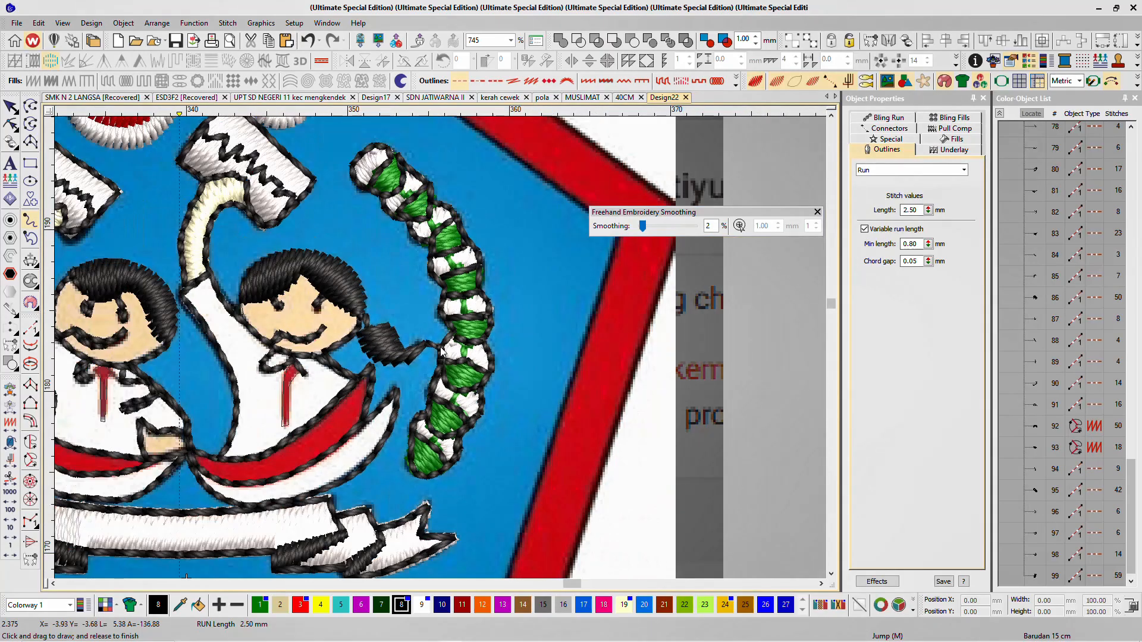
scroll(435, 351, "down", 3)
scroll(435, 342, "up", 5)
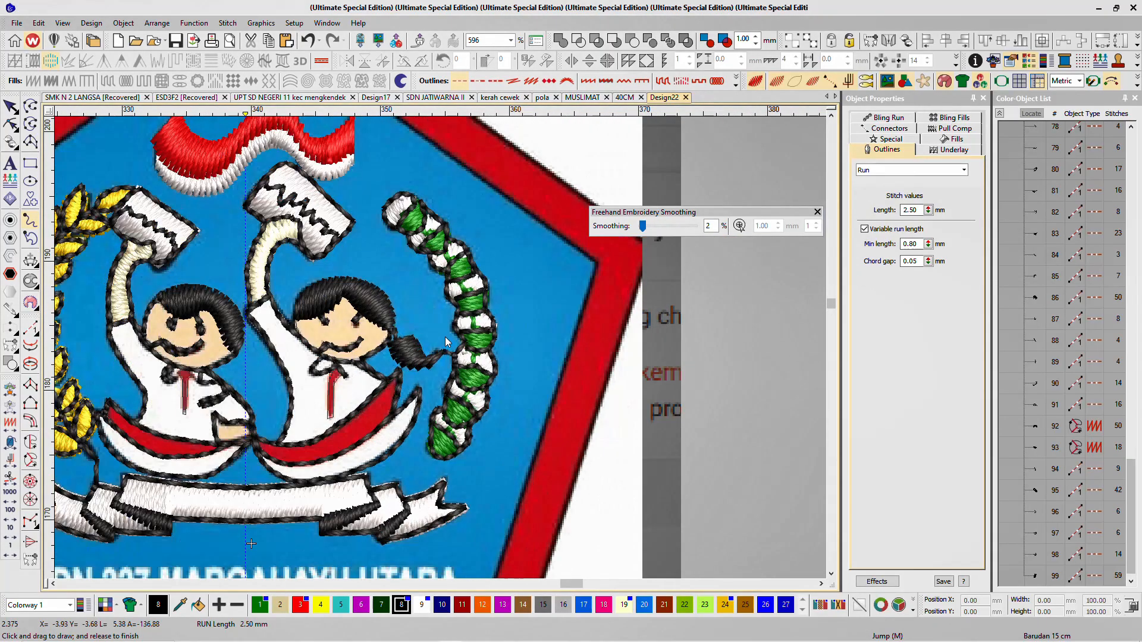
scroll(440, 348, "up", 8)
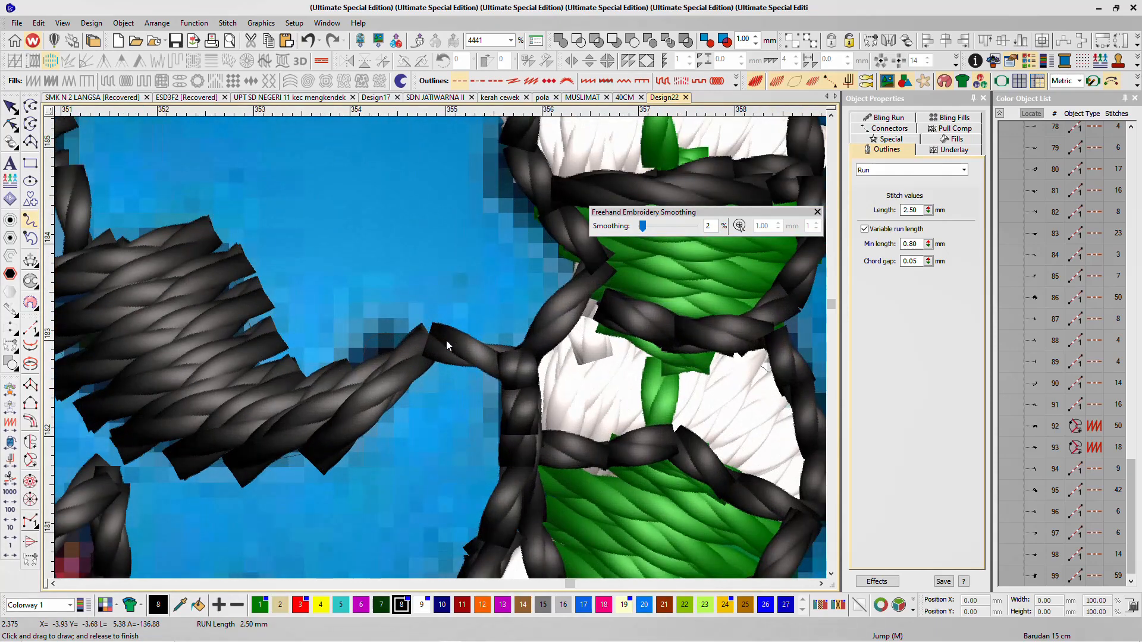
scroll(441, 348, "down", 8)
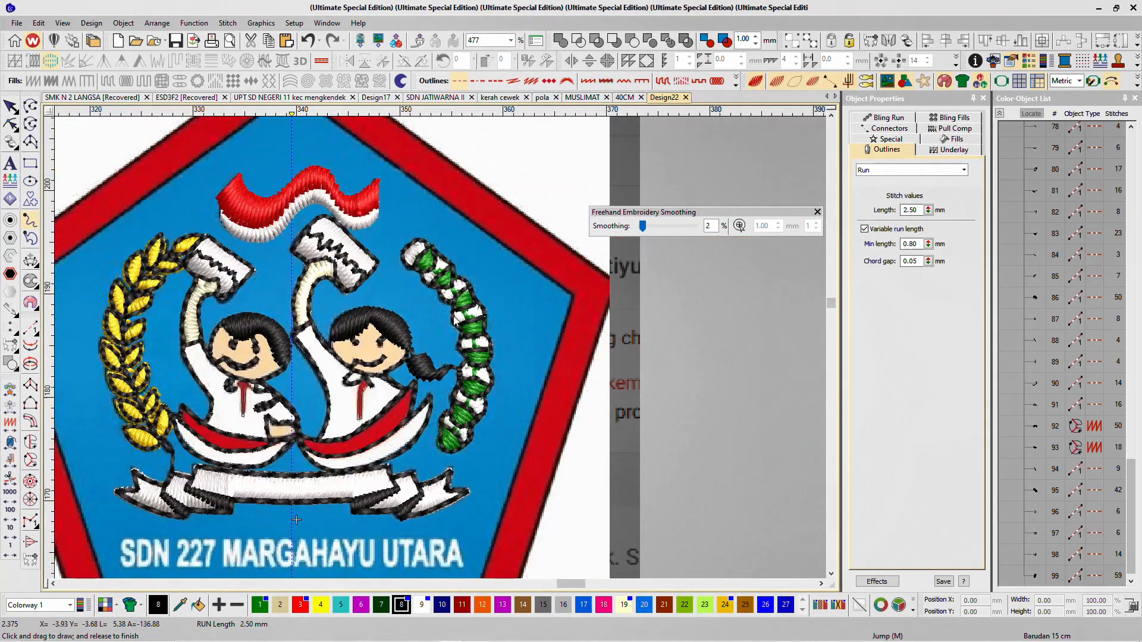
scroll(438, 345, "down", 3)
scroll(442, 321, "up", 3)
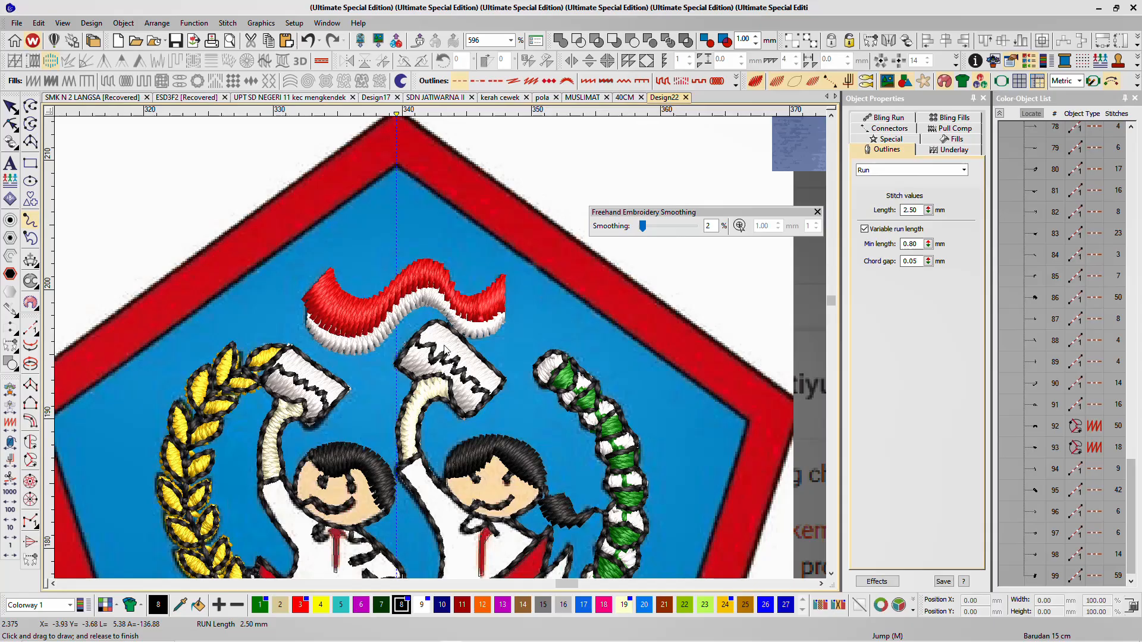
scroll(455, 334, "down", 1)
scroll(454, 333, "up", 3)
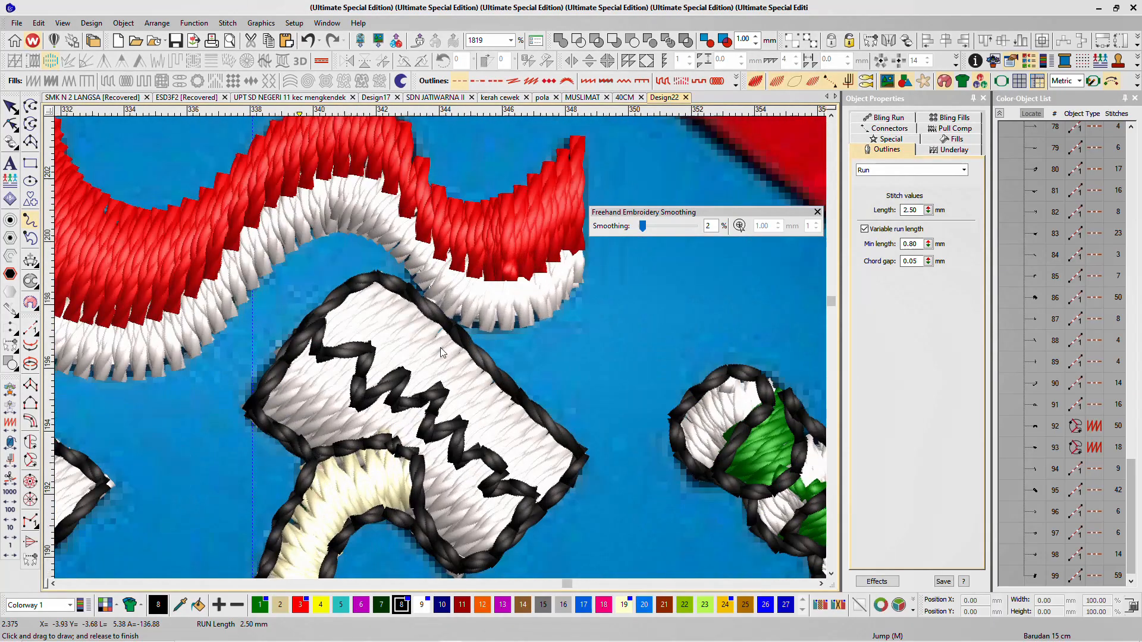
scroll(450, 331, "down", 1)
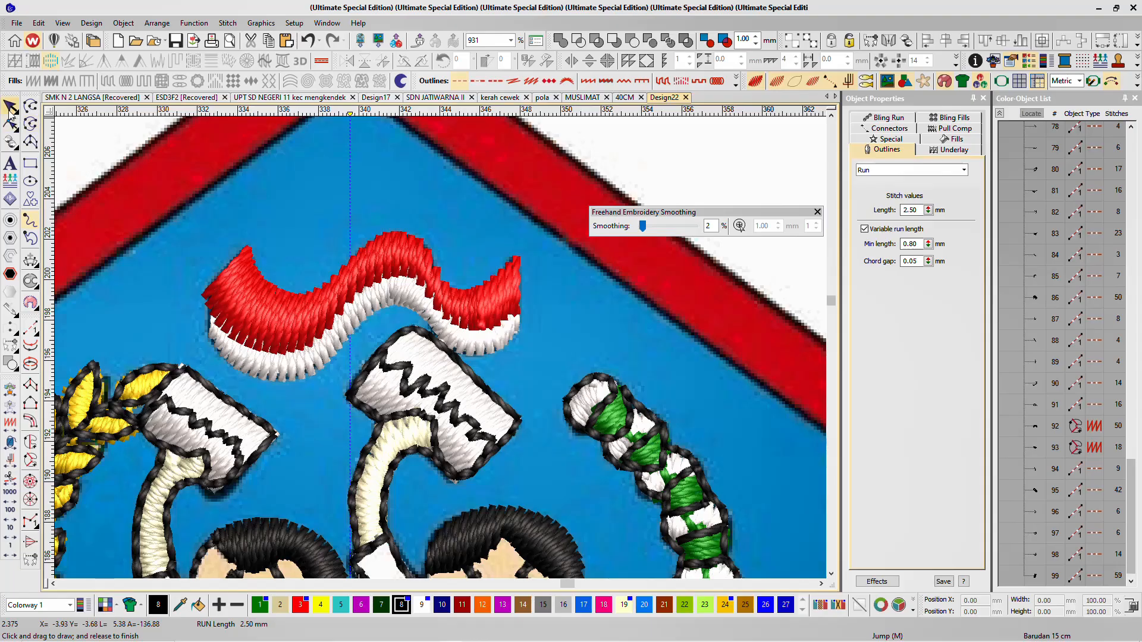
Step: Add corner reshape points to the upper edge of the JUARA sign's Run outline where it meets the flag
left_click(10, 110)
left_click(433, 338)
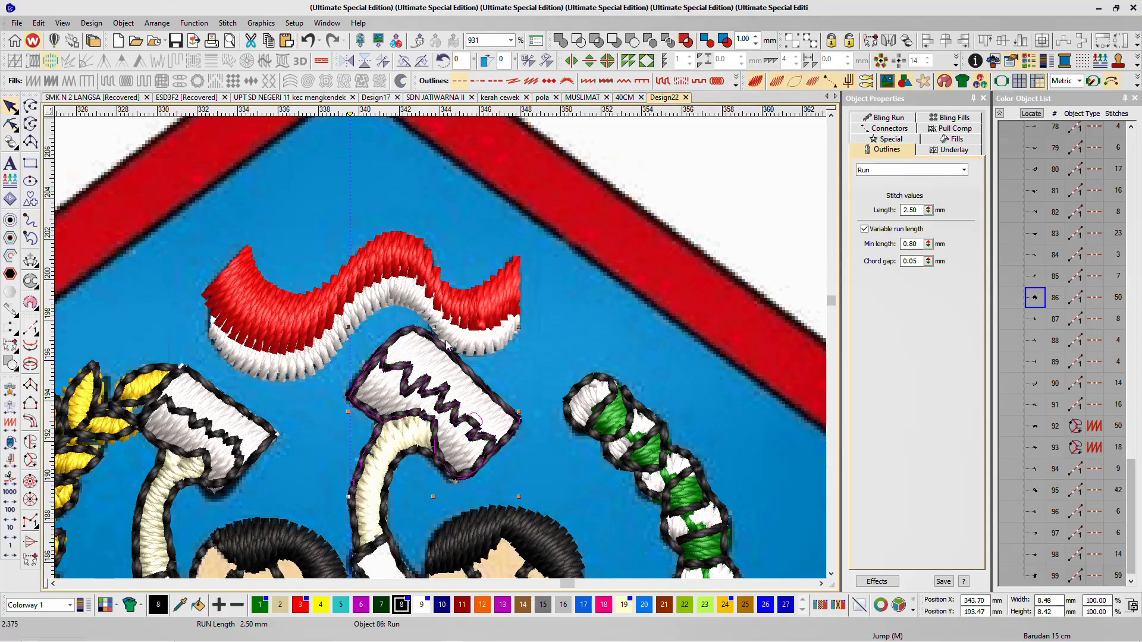
left_click(10, 124)
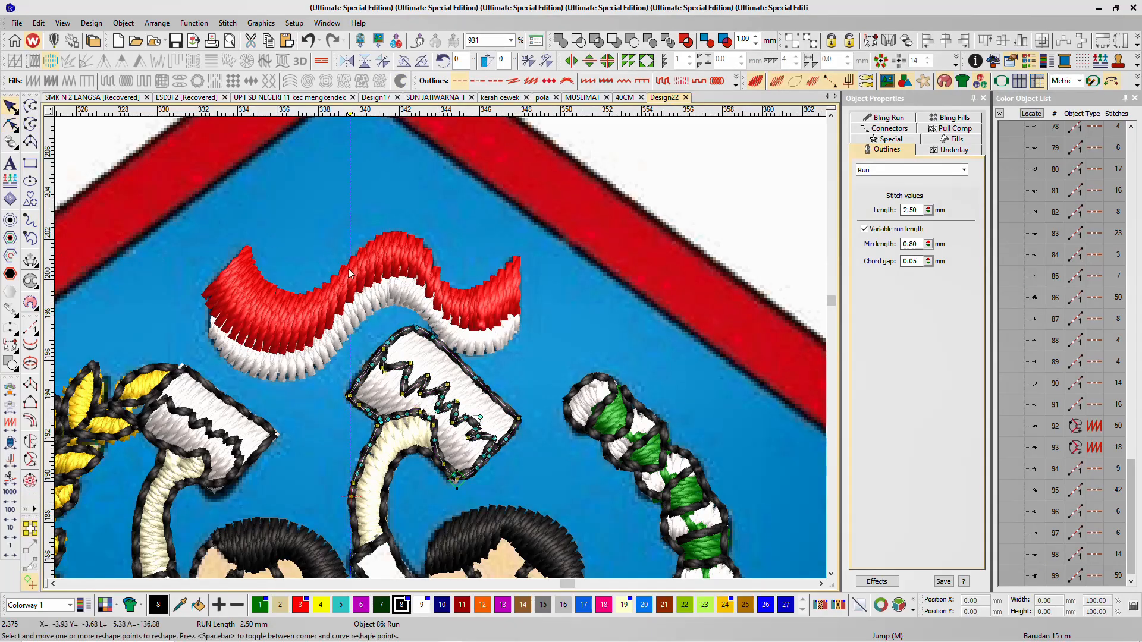
scroll(456, 351, "up", 4)
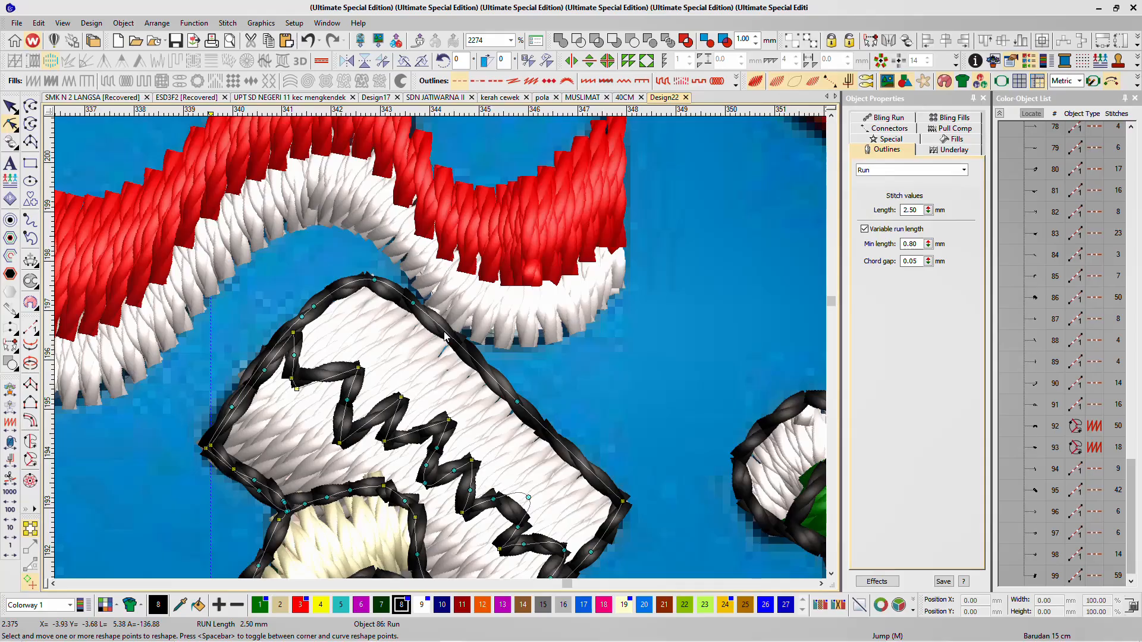
key("Return")
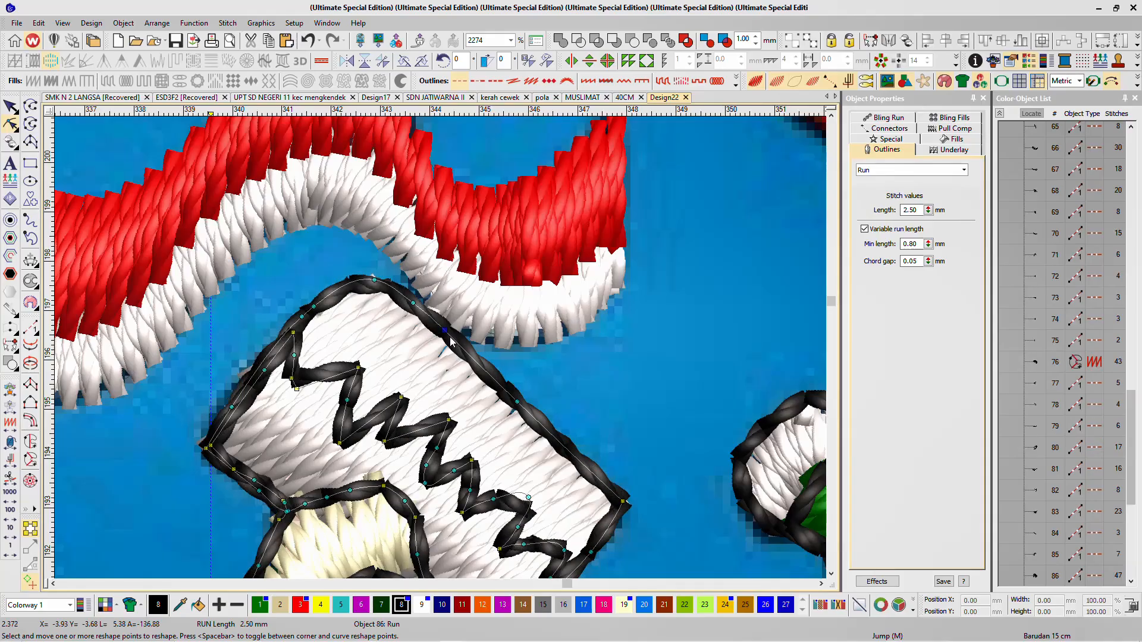
scroll(450, 337, "up", 5)
left_click(430, 383)
left_click(418, 368)
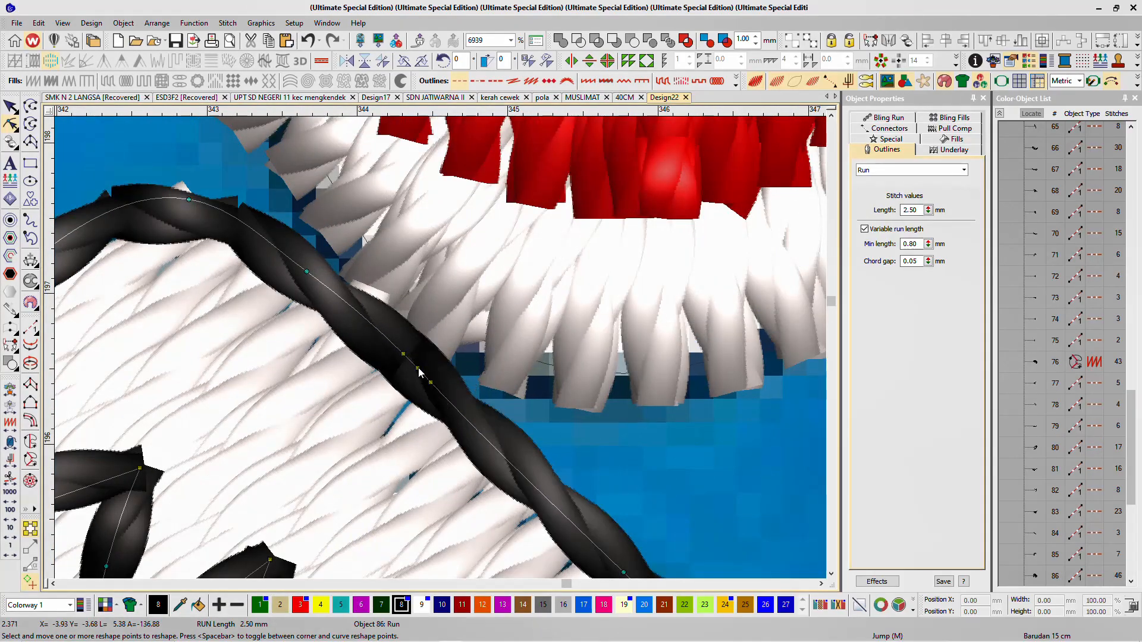
Step: Pull the sign's outline out between the added points to the flag's upper right tip and down to its lower right corner
left_click_drag(418, 368, 558, 215)
scroll(530, 284, "down", 4)
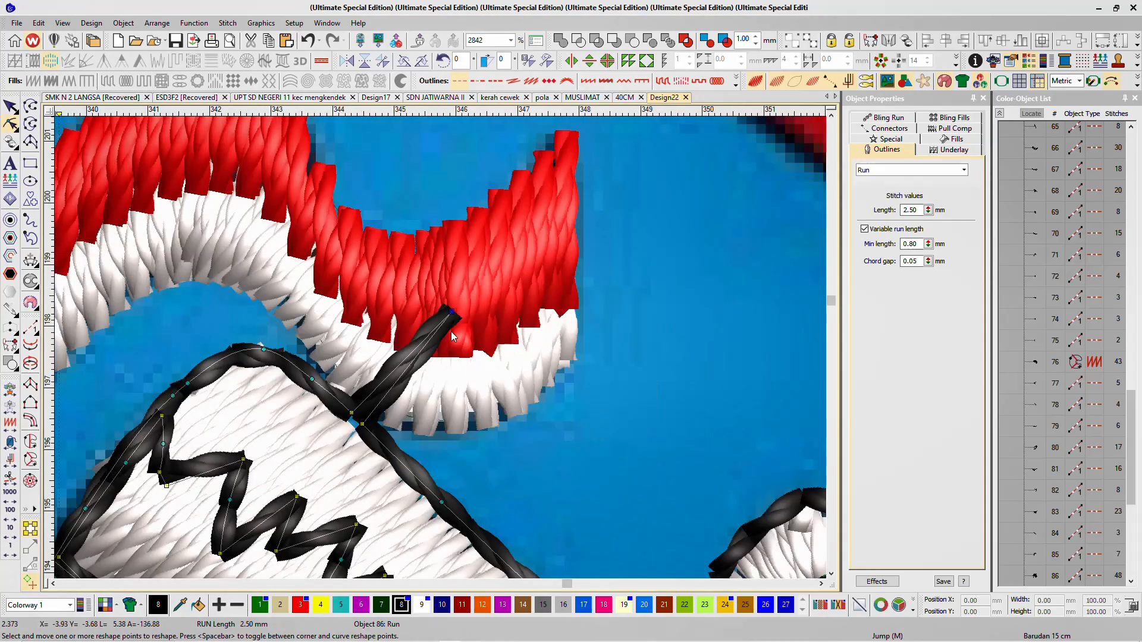
left_click_drag(451, 314, 568, 144)
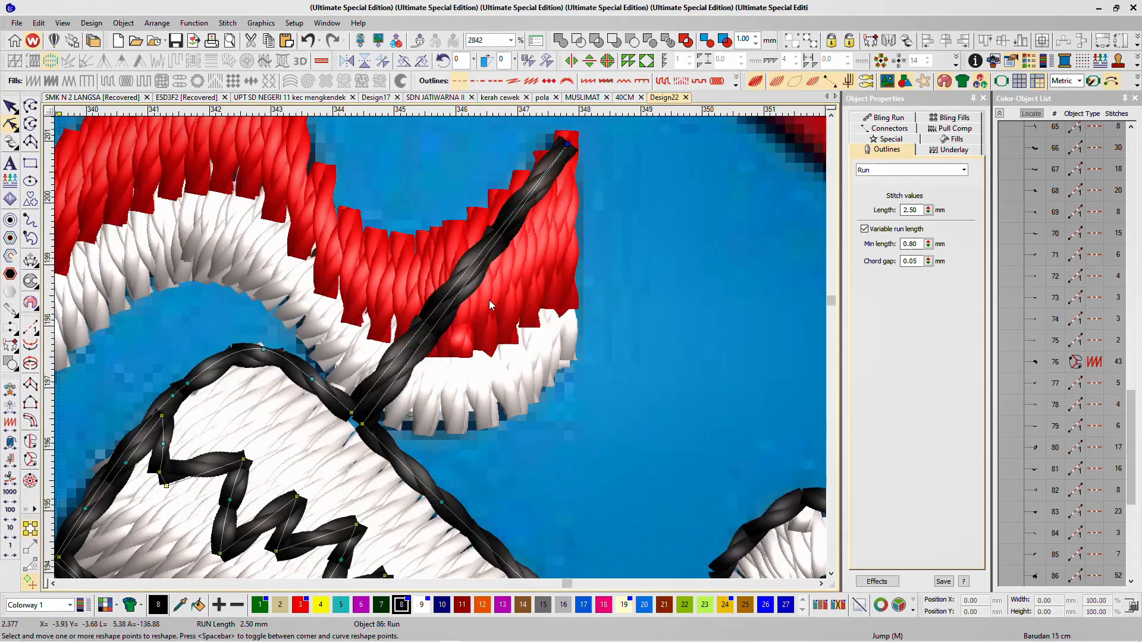
left_click_drag(493, 251, 567, 346)
Step: Switch off the realistic stitch view and extend the outline around the flag's left end through its upper tip, side corner and lower corner
key("t")
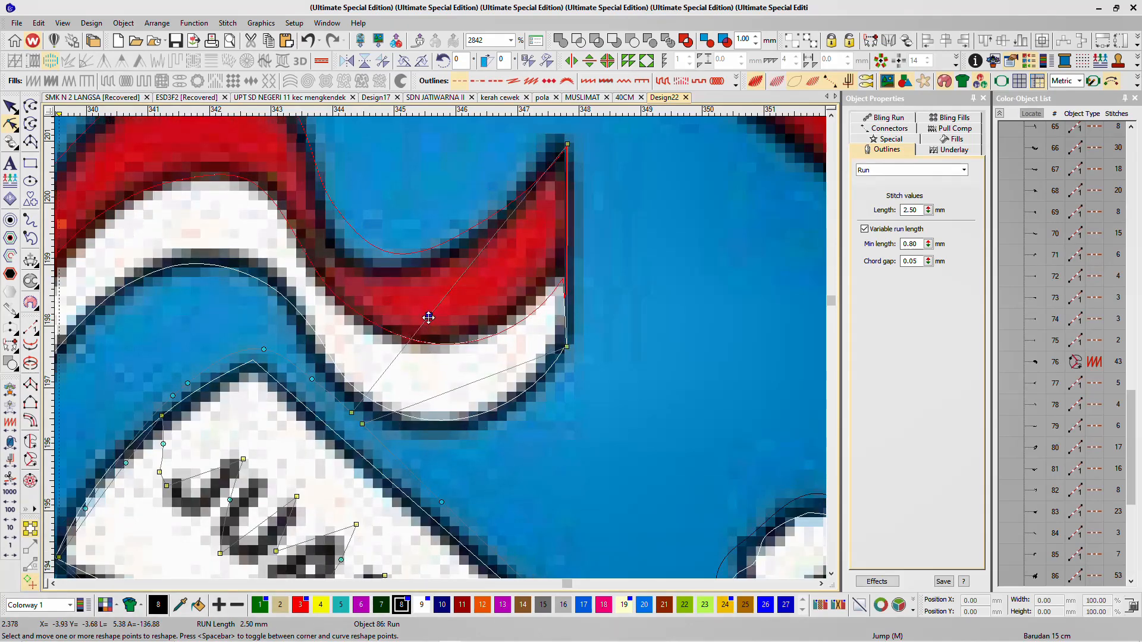
left_click_drag(429, 318, 259, 271)
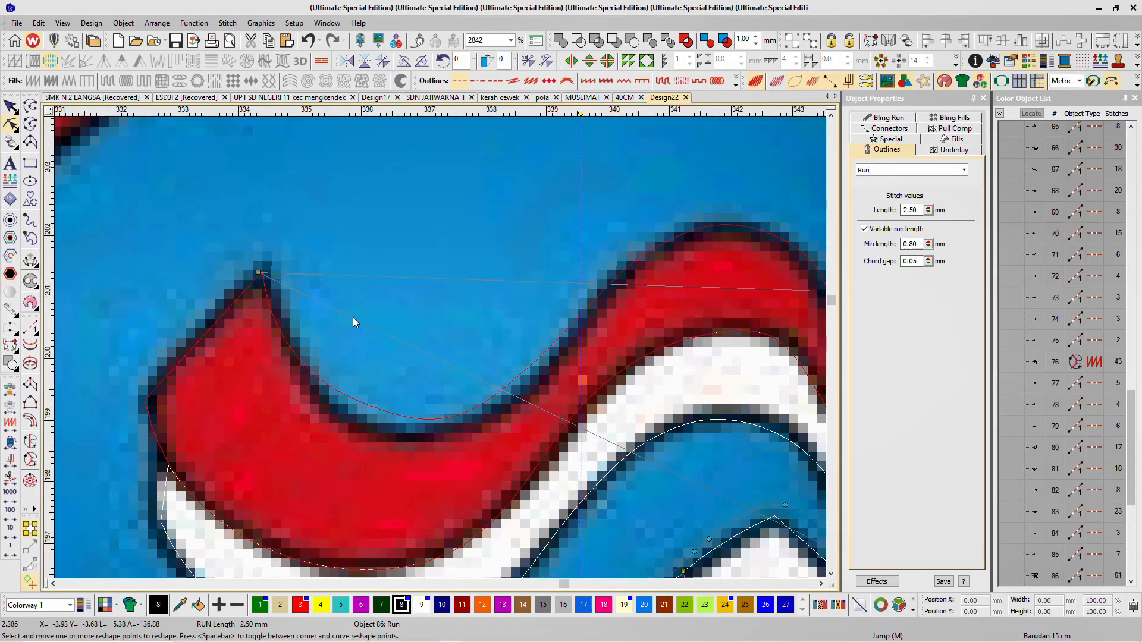
left_click_drag(353, 318, 142, 398)
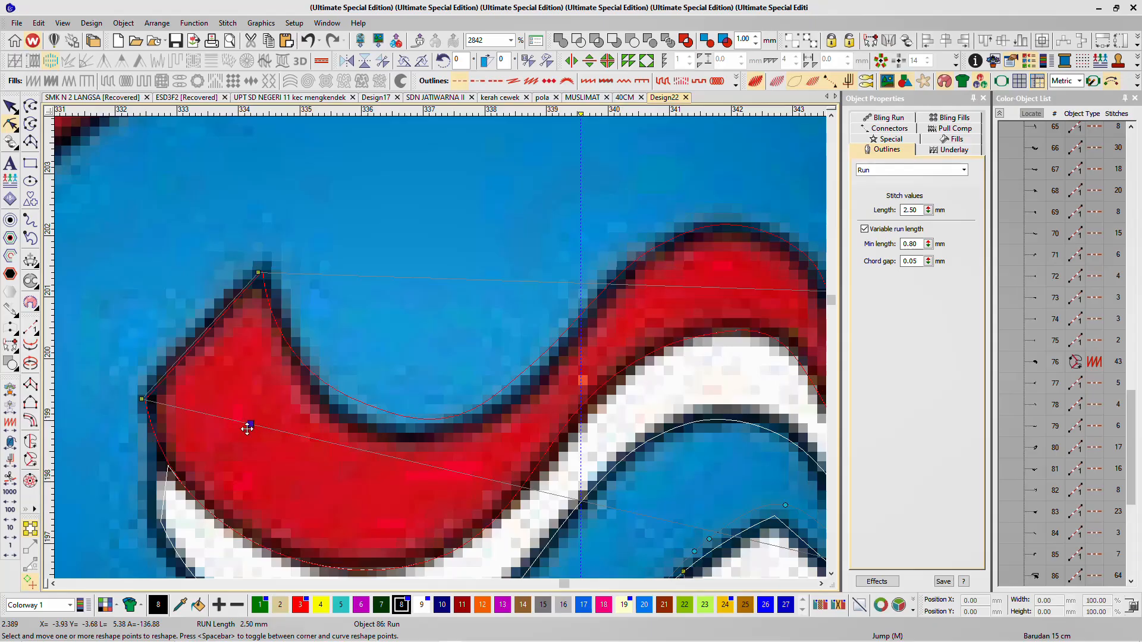
left_click_drag(248, 428, 157, 523)
scroll(475, 367, "down", 5)
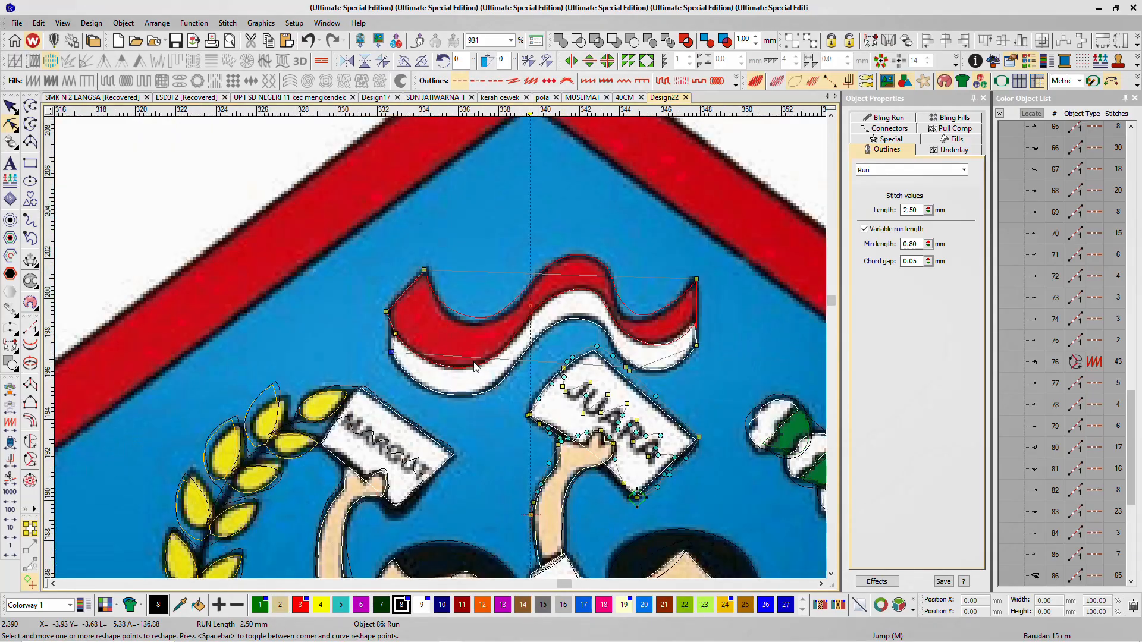
Step: Bend the outline along the flag's wavy lower edge from its lower left corner to the joint with the JUARA sign
scroll(475, 367, "up", 4)
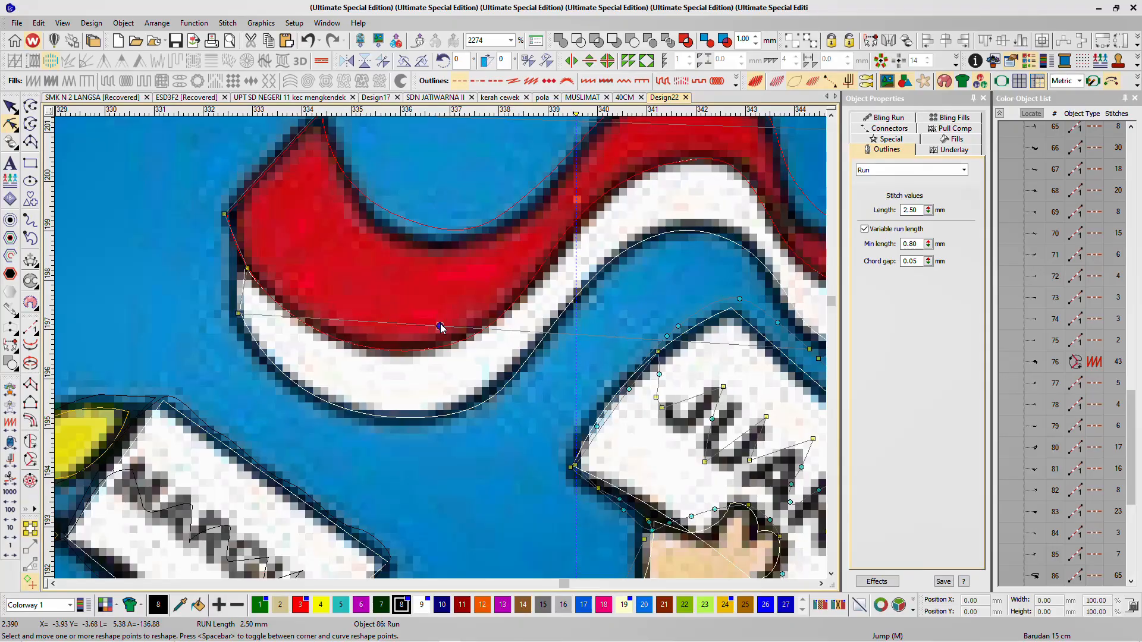
left_click_drag(440, 327, 407, 419)
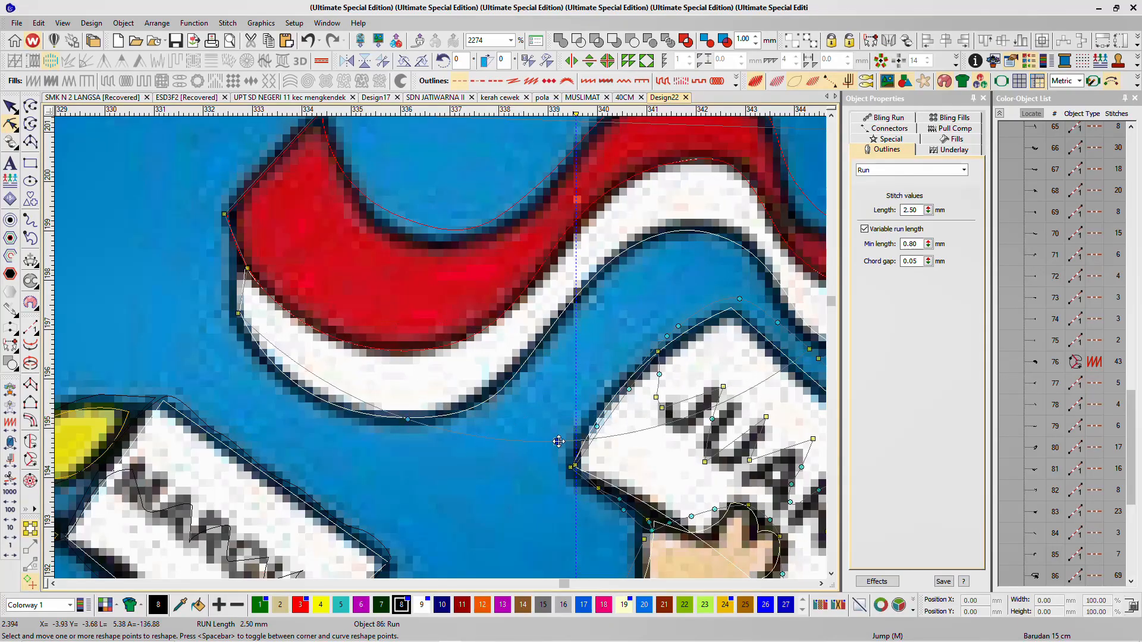
left_click_drag(558, 441, 511, 382)
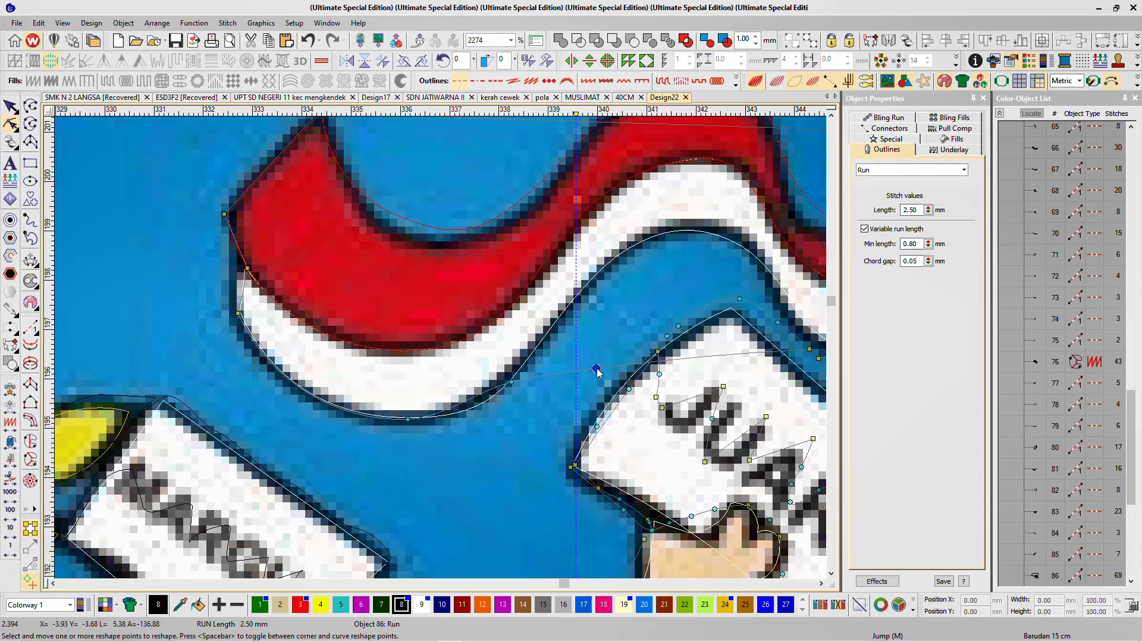
left_click_drag(597, 369, 607, 270)
left_click_drag(699, 261, 691, 230)
left_click_drag(794, 289, 788, 293)
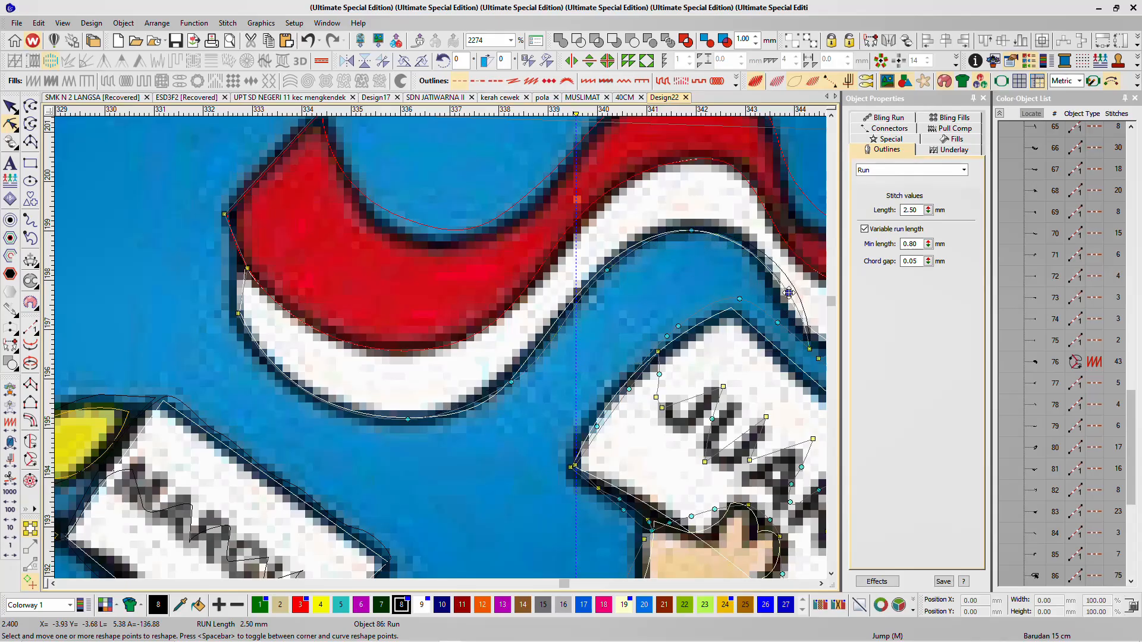
Step: Add reshape points beside the sign joint and fit the outline to the white stripe's lower edge there
scroll(789, 293, "down", 3)
scroll(441, 347, "up", 2)
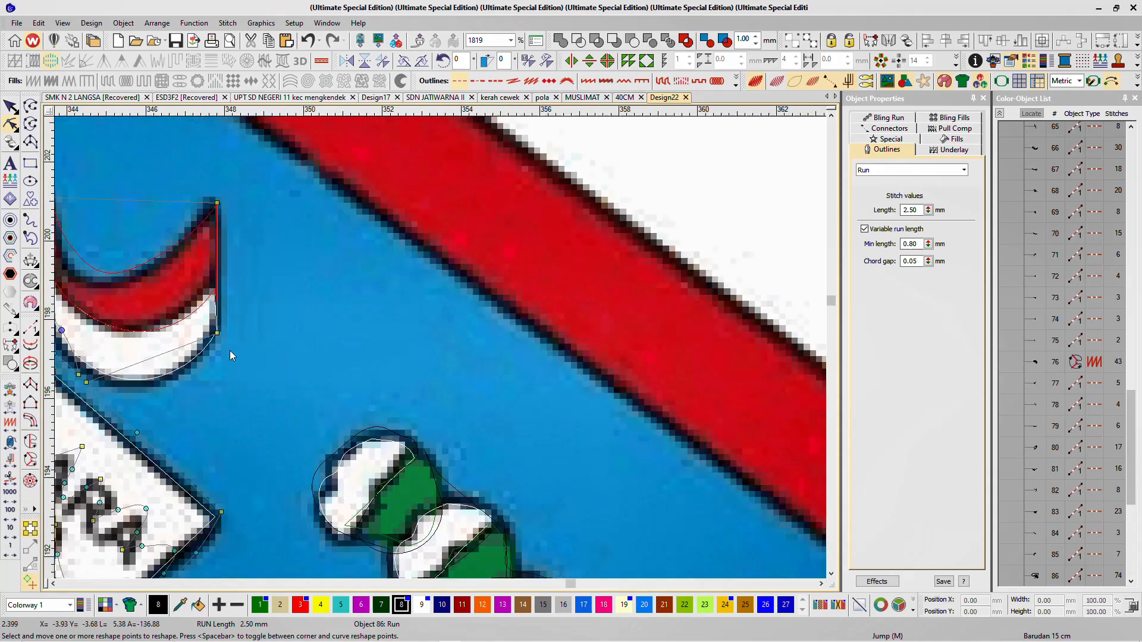
scroll(131, 345, "down", 1)
scroll(440, 353, "down", 2)
scroll(450, 357, "up", 3)
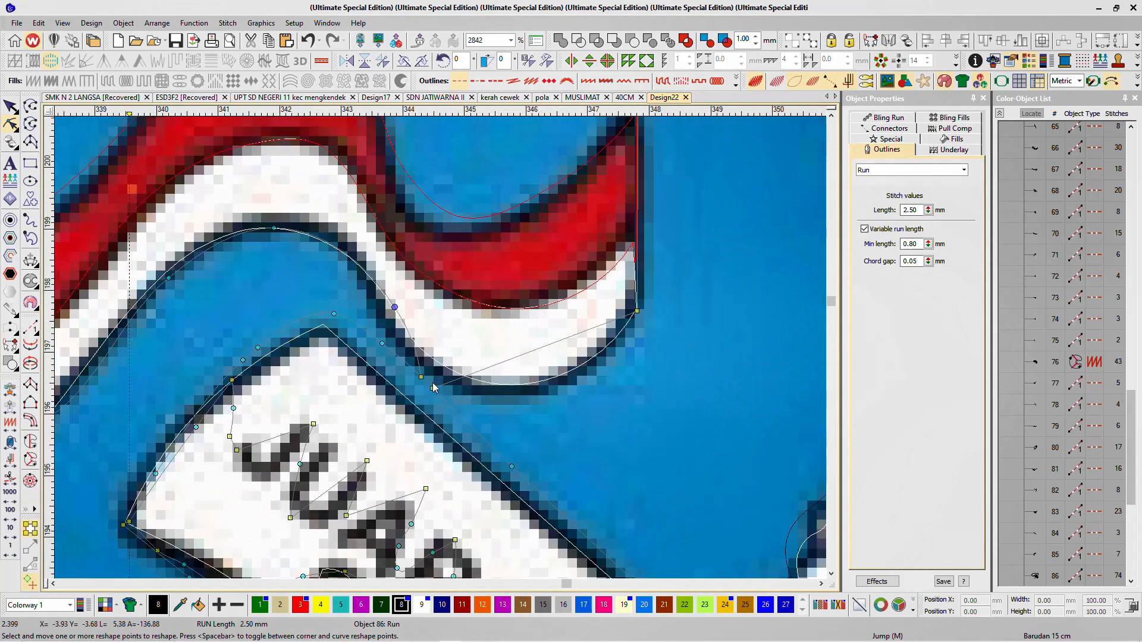
key("s")
left_click(468, 377)
left_click(419, 364)
left_click_drag(420, 364, 410, 338)
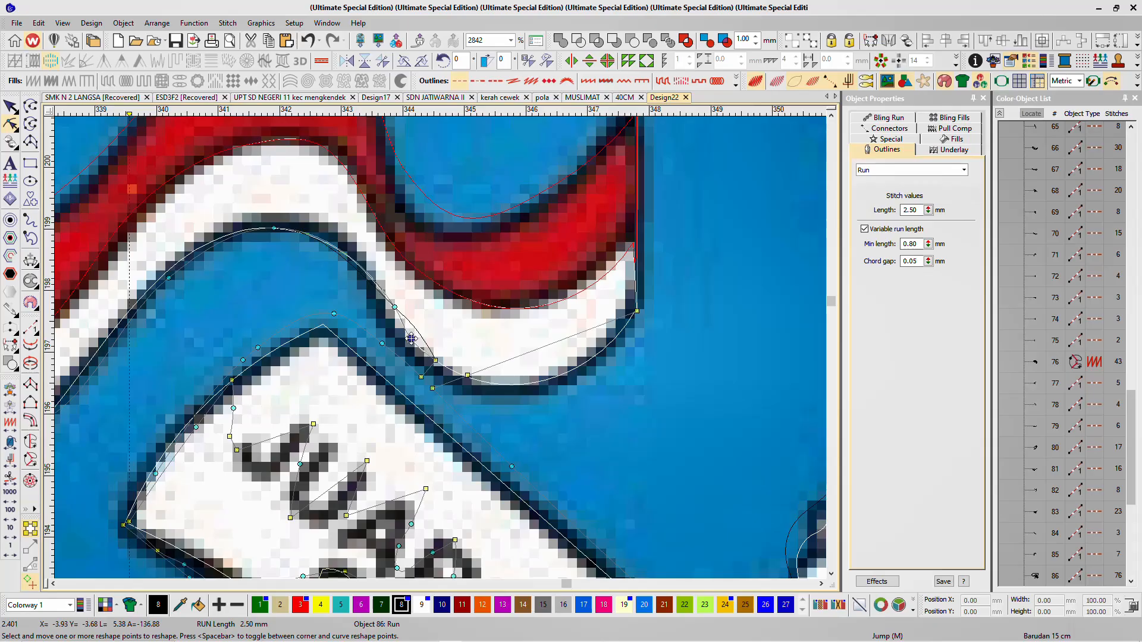
Step: Add a point to the black run outline and bend it along the white stripe's lower edge at the ribbon's right end
left_click(552, 343)
left_click_drag(552, 344, 550, 383)
scroll(441, 351, "down", 3)
scroll(440, 353, "down", 3)
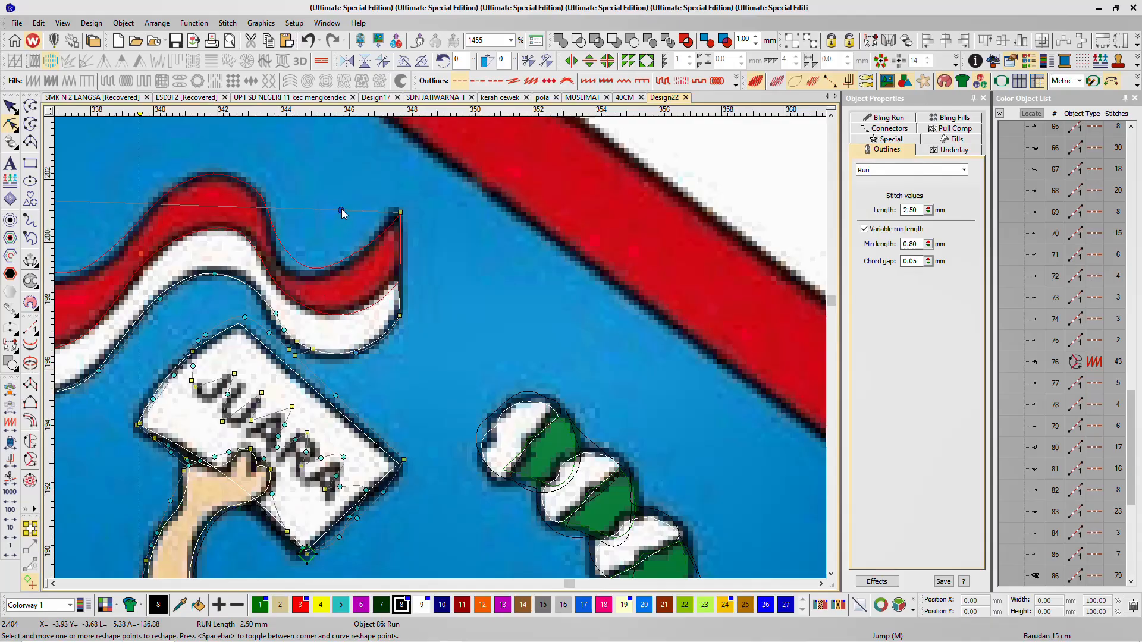
Step: Add points to the ribbon's upper outline and shape it over the crest and through the right dip of the red band
left_click_drag(341, 210, 335, 250)
left_click_drag(266, 274, 239, 178)
right_click(294, 230)
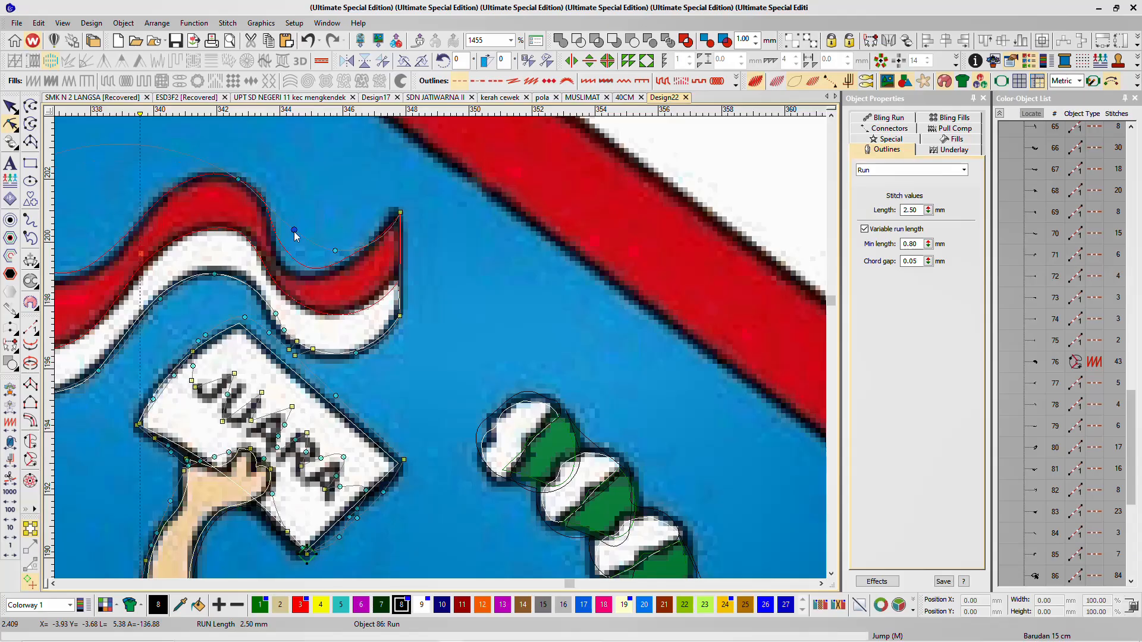
left_click_drag(294, 230, 327, 263)
scroll(291, 285, "down", 3)
scroll(428, 366, "down", 2)
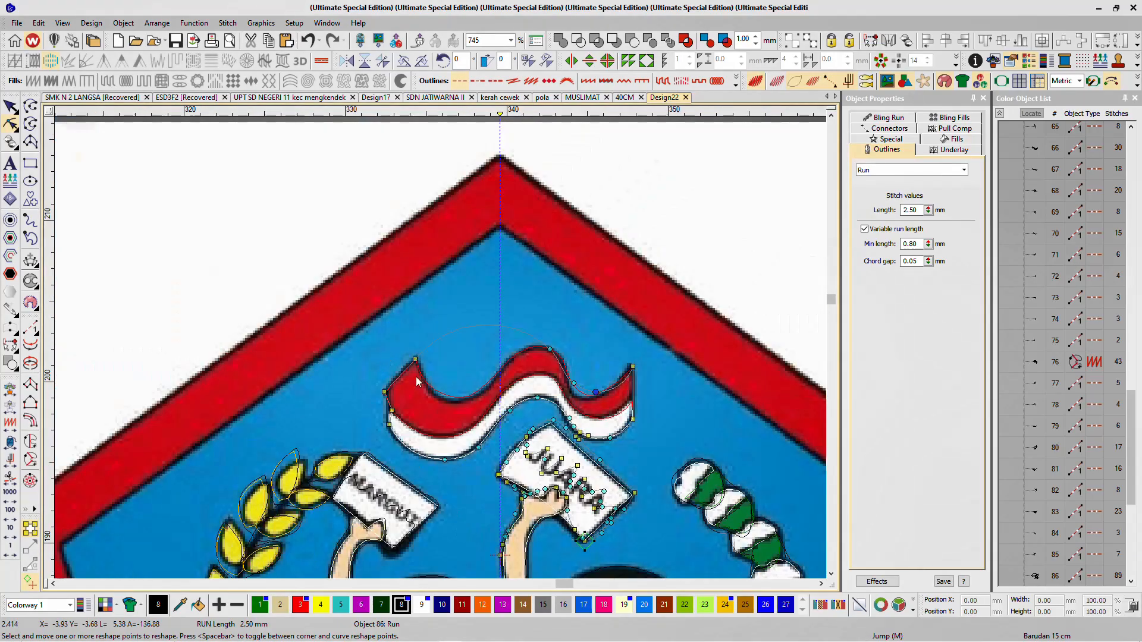
Step: Add points to the upper outline on the crest's left slope and pull it down into the red band's left dip
scroll(532, 337, "up", 3)
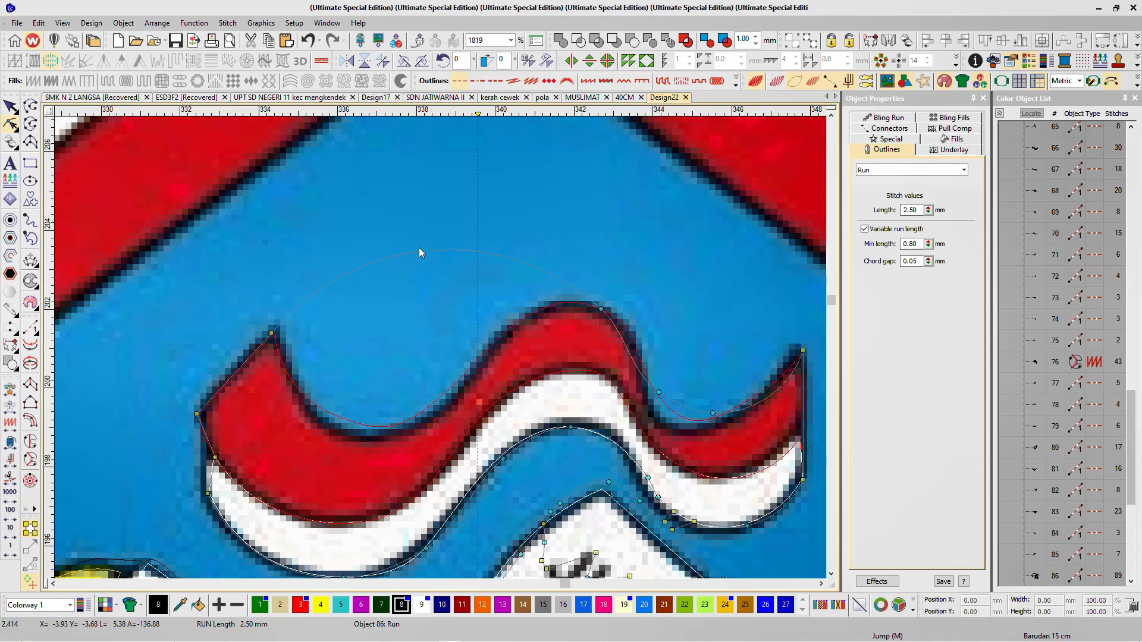
left_click_drag(418, 251, 516, 320)
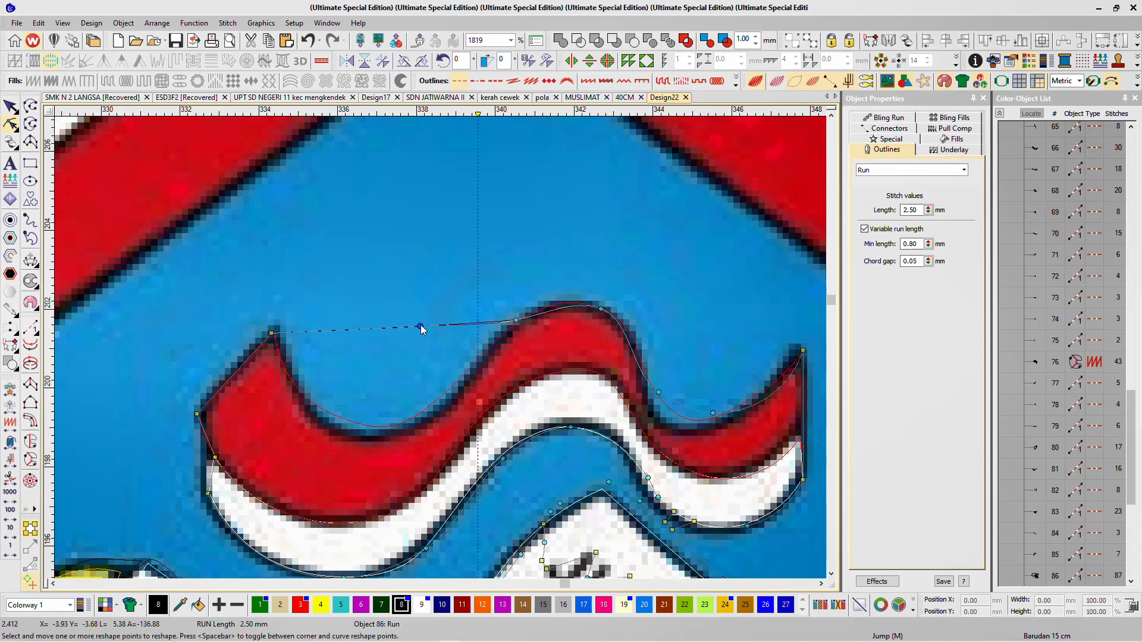
left_click_drag(420, 326, 377, 427)
scroll(445, 349, "down", 2)
Step: Fine-tune the outline points over the ribbon's upper crest so the curve follows the black edge of the artwork
scroll(523, 308, "up", 5)
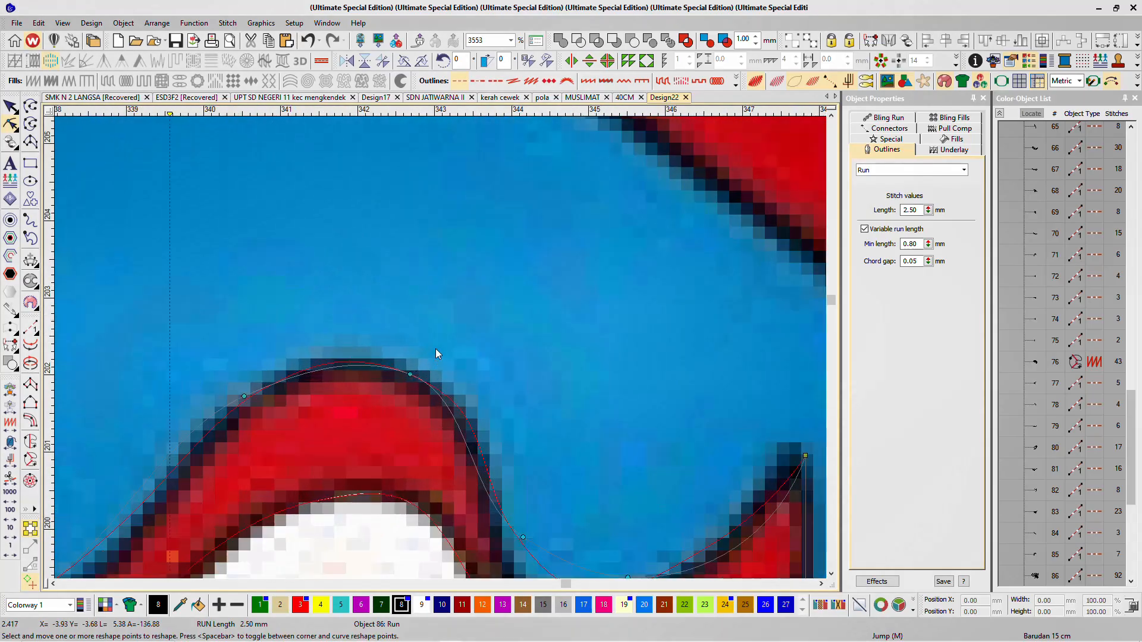
left_click_drag(242, 397, 230, 410)
left_click_drag(402, 375, 382, 363)
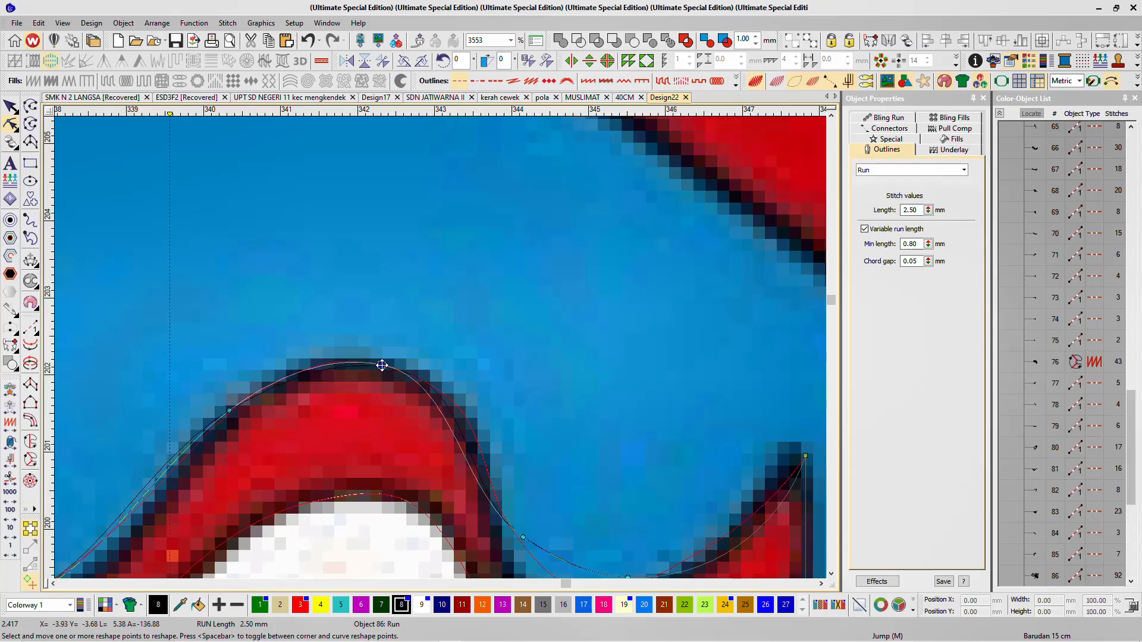
scroll(456, 434, "down", 3)
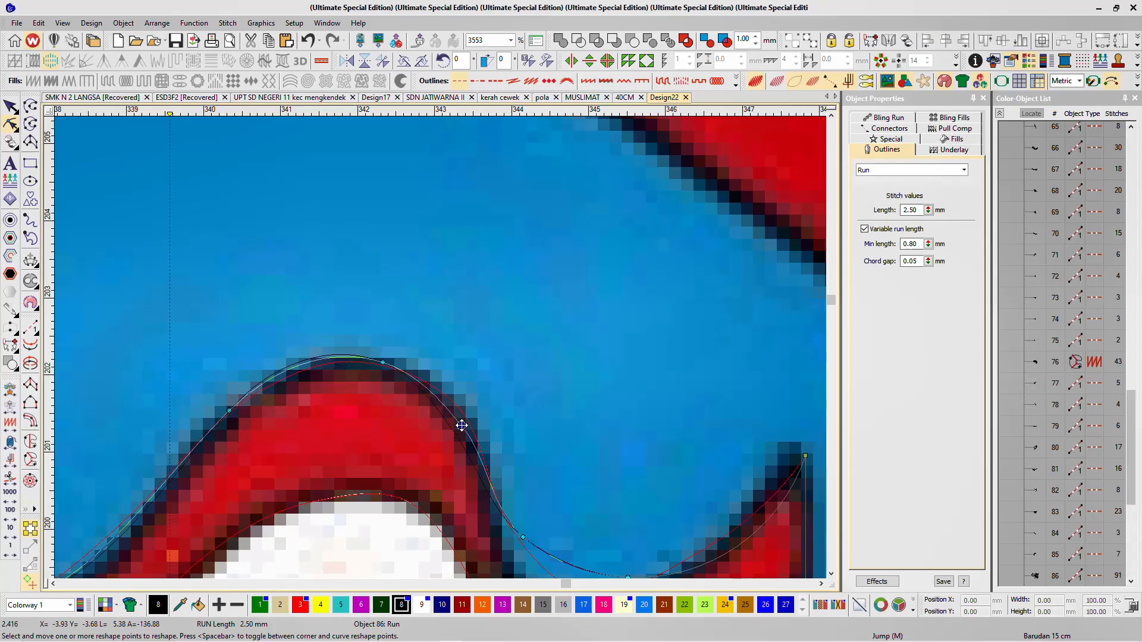
scroll(442, 353, "up", 2)
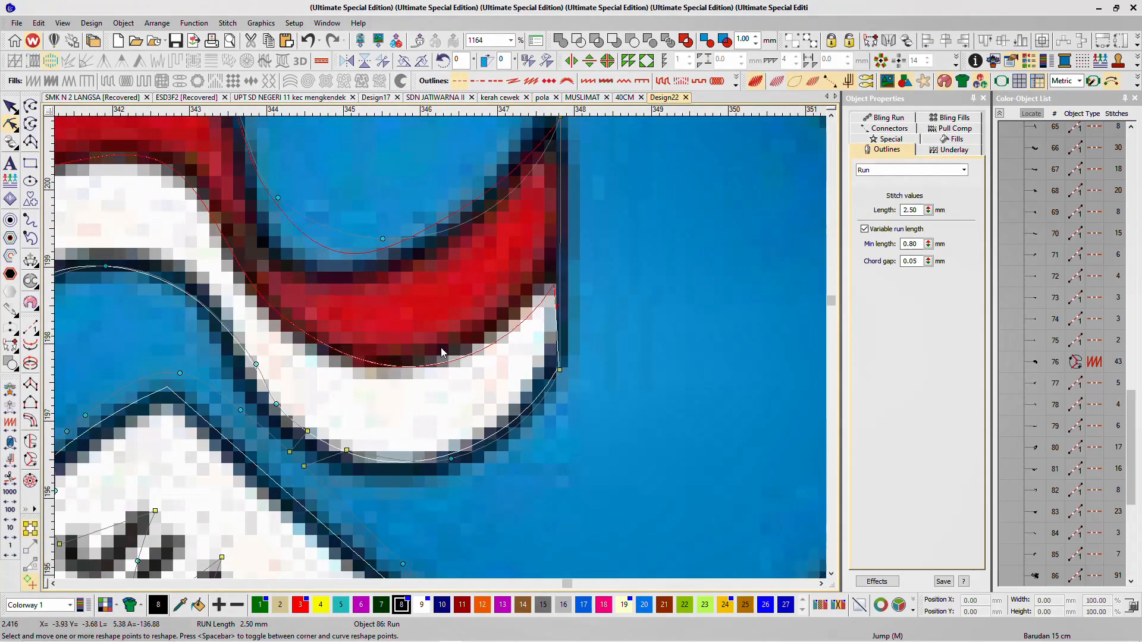
Step: Add a point on the rise to the ribbon's right tip and refine the upper outline's curve through the right dip
right_click(494, 207)
left_click_drag(494, 207, 481, 193)
left_click_drag(375, 243, 339, 246)
scroll(353, 291, "down", 3)
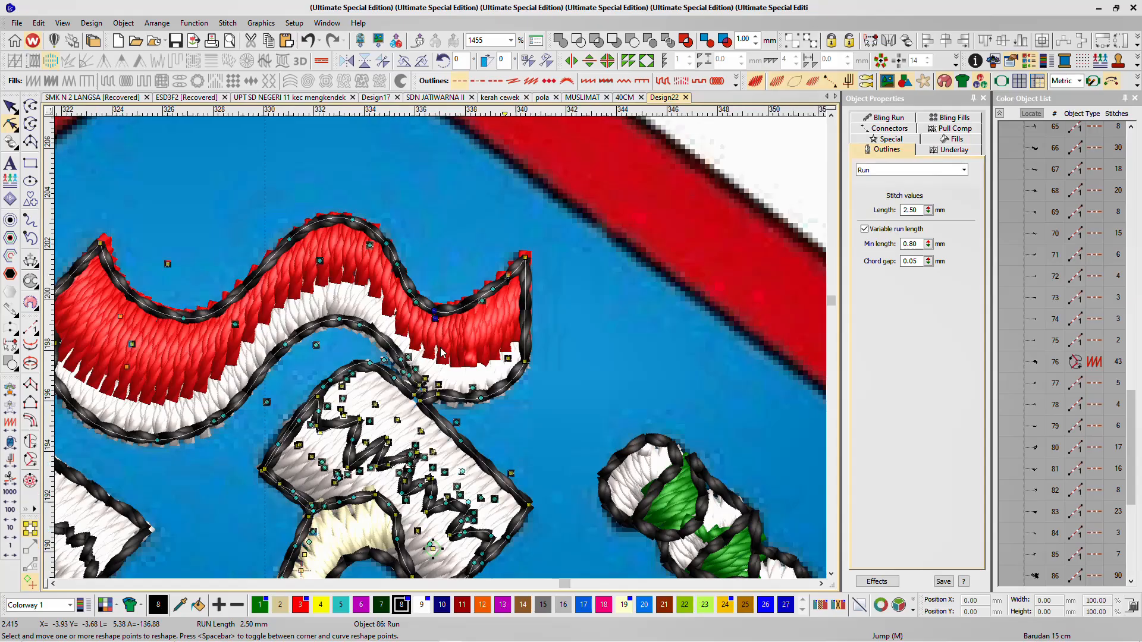
scroll(447, 337, "down", 2)
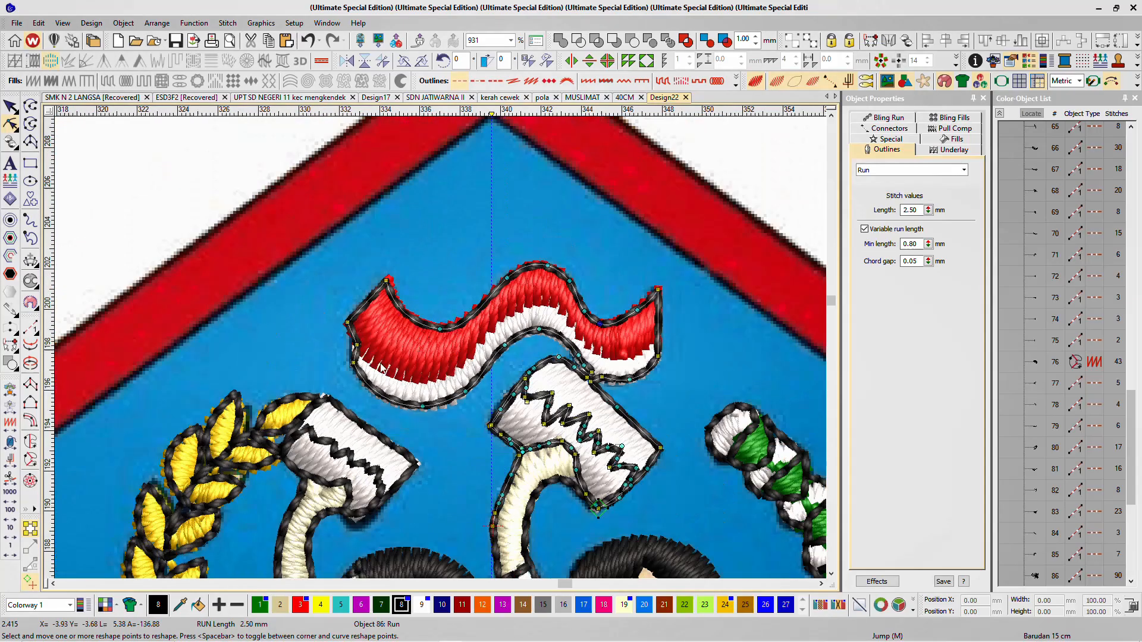
scroll(381, 368, "up", 2)
scroll(440, 348, "up", 5)
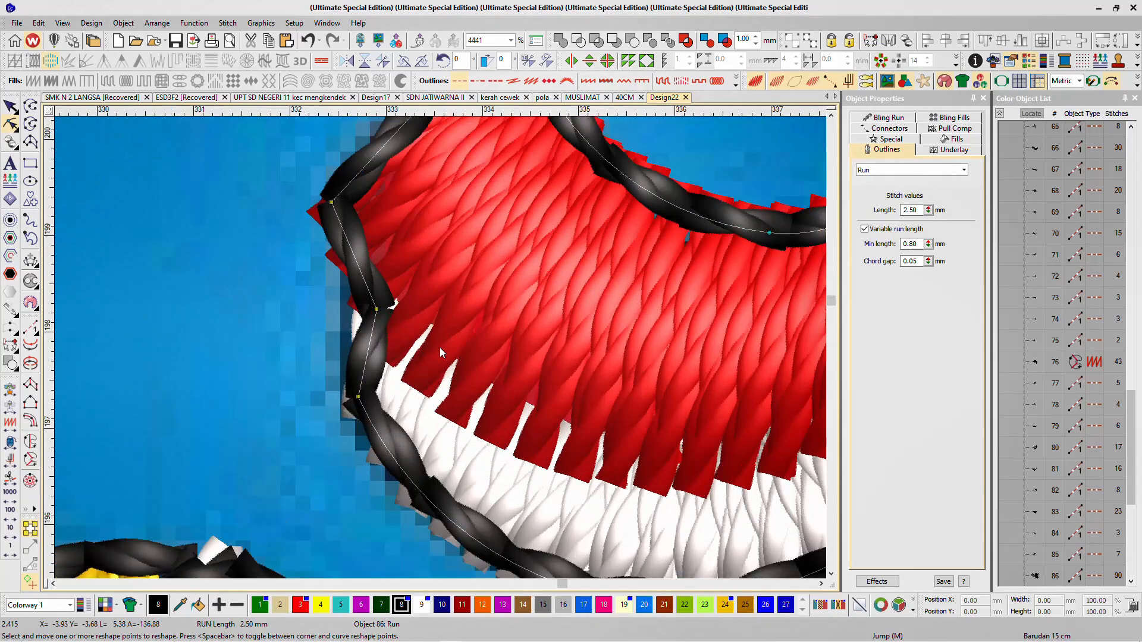
Step: Extend the black run outline from the ribbon's left edge across to its right edge and back as a doubled dividing line
left_click(373, 321)
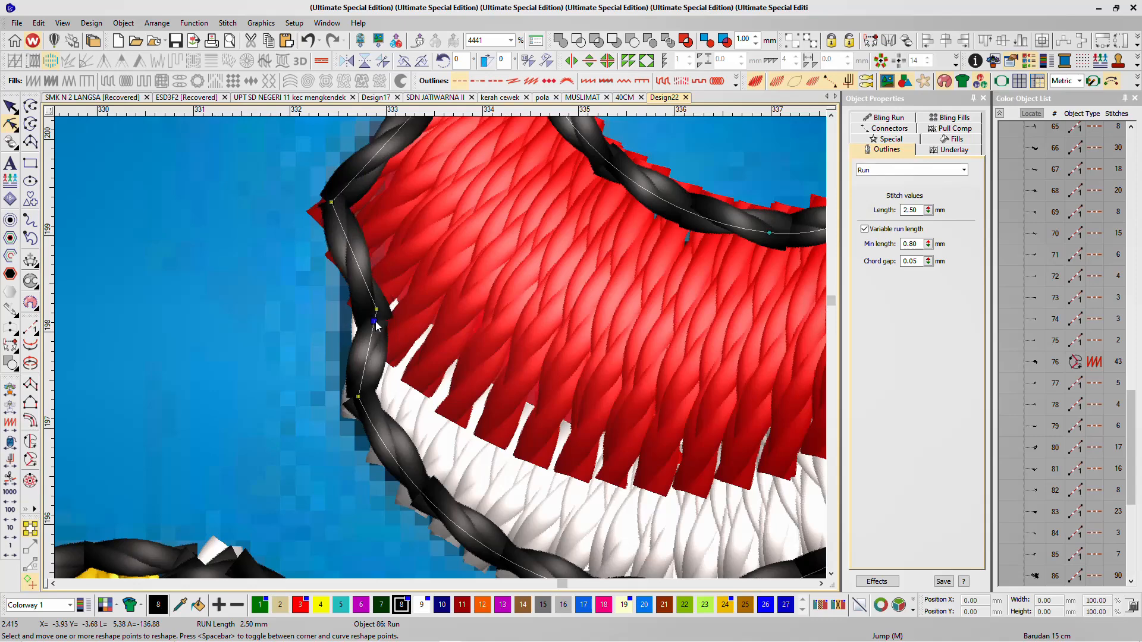
left_click_drag(376, 317, 597, 377)
scroll(438, 353, "down", 5)
scroll(421, 340, "up", 4)
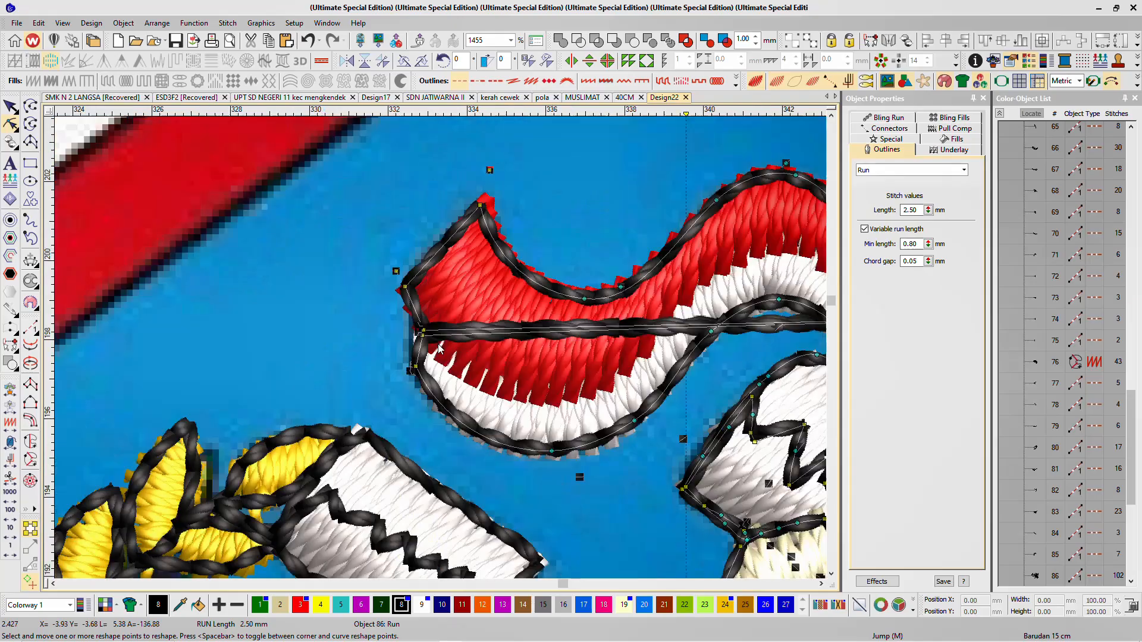
left_click_drag(411, 333, 412, 324)
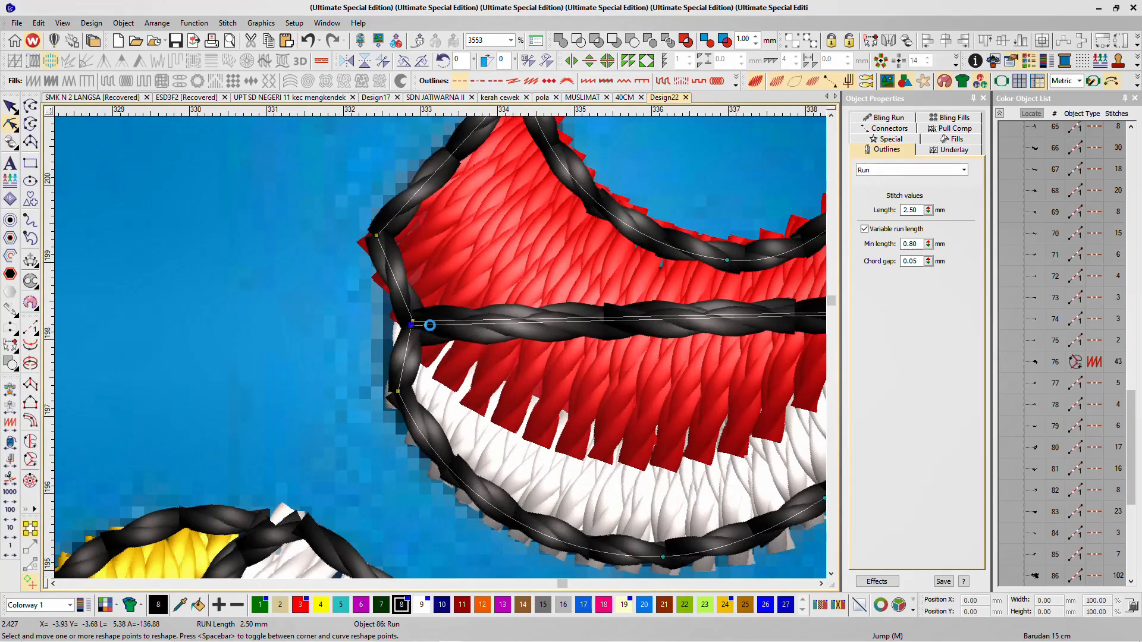
Step: Bend both passes of the dividing line along the red and white boundary through the left dip and up over the crest
left_click_drag(619, 322, 604, 442)
left_click_drag(639, 321, 605, 441)
scroll(537, 393, "down", 4)
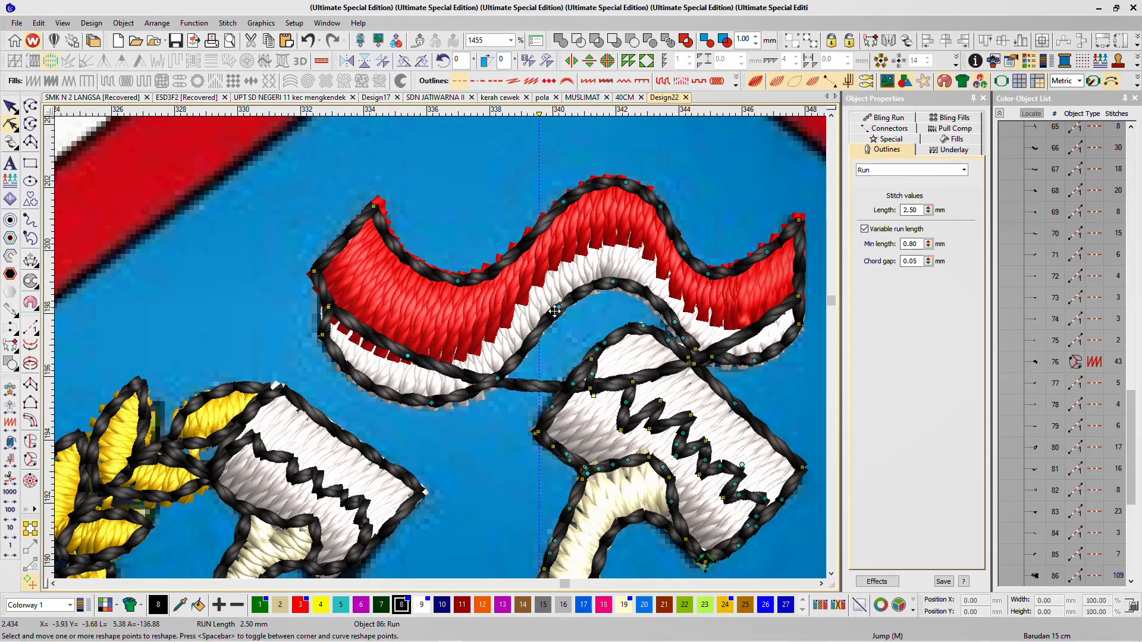
left_click_drag(546, 391, 531, 294)
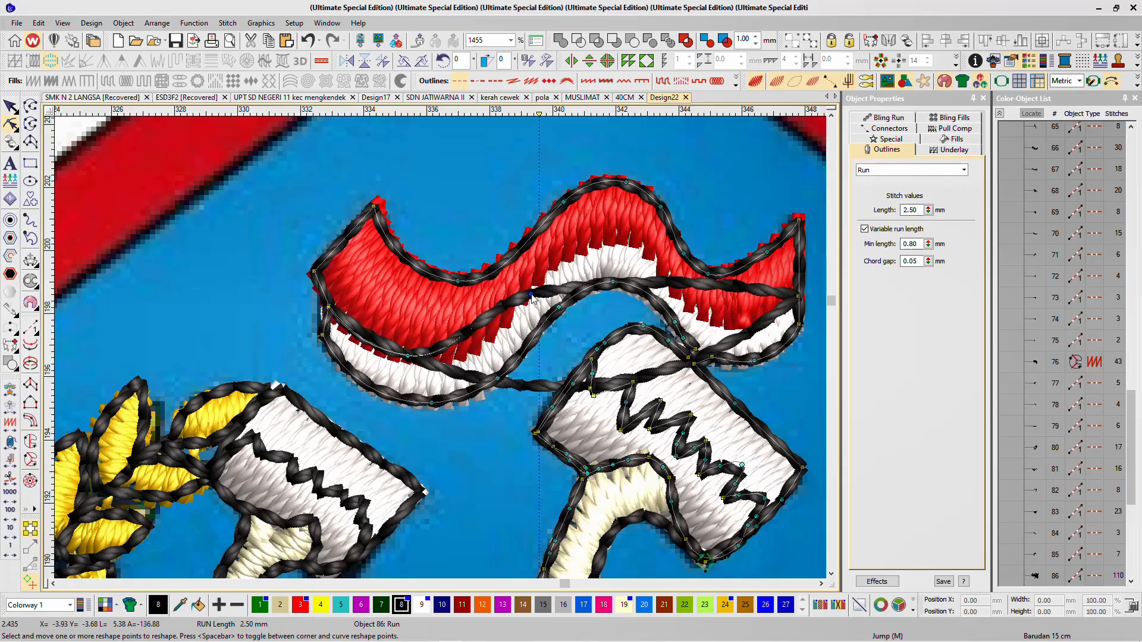
left_click(616, 281)
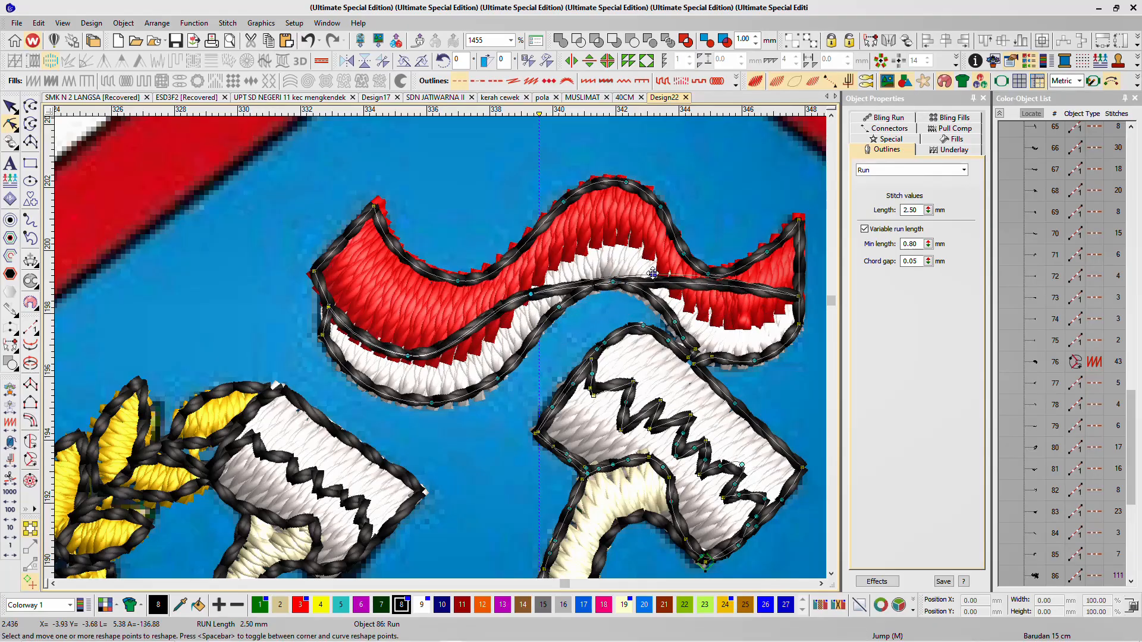
left_click_drag(612, 280, 619, 244)
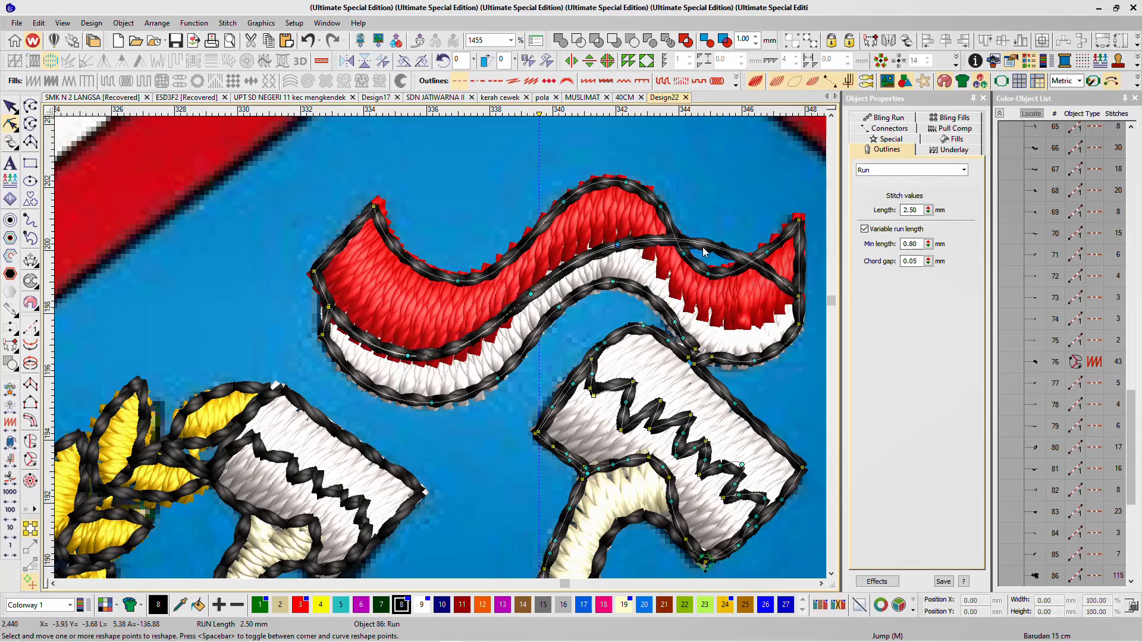
Step: Bend both passes of the dividing line through the ribbon's right dip and check their alignment over the crest
left_click_drag(703, 247, 707, 326)
right_click(726, 245)
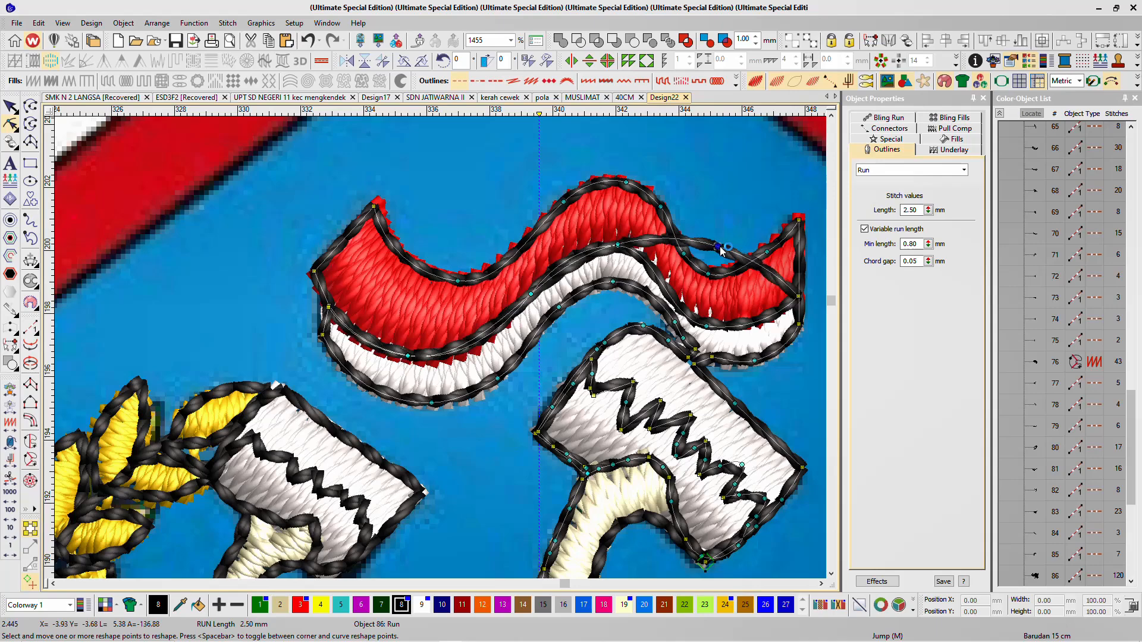
left_click_drag(724, 246, 701, 325)
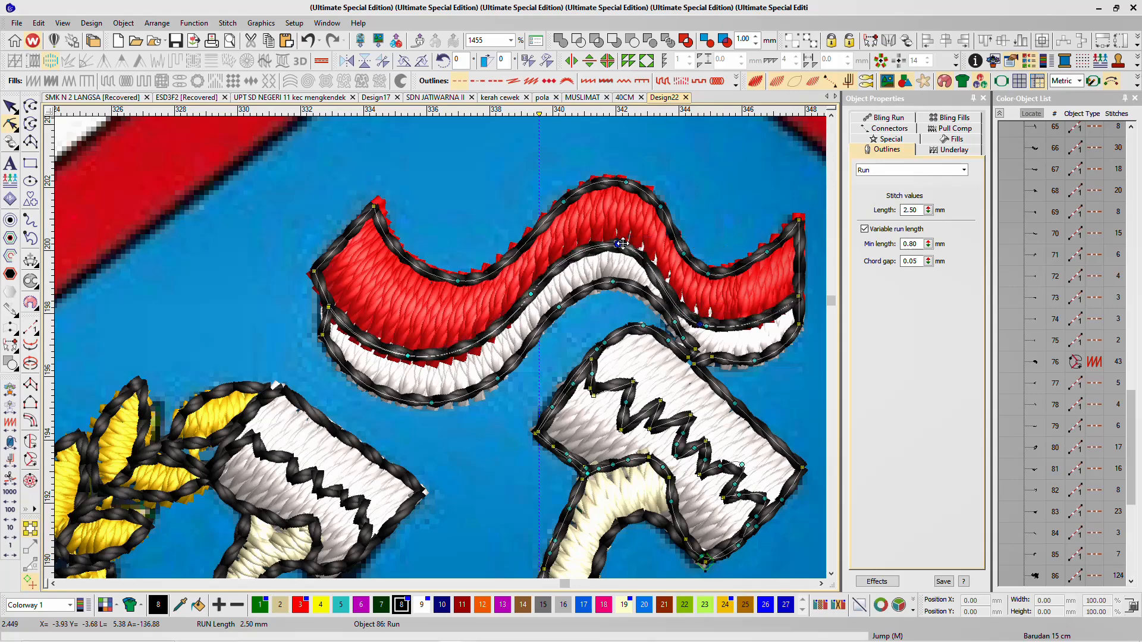
scroll(624, 258, "up", 4)
scroll(380, 384, "down", 3)
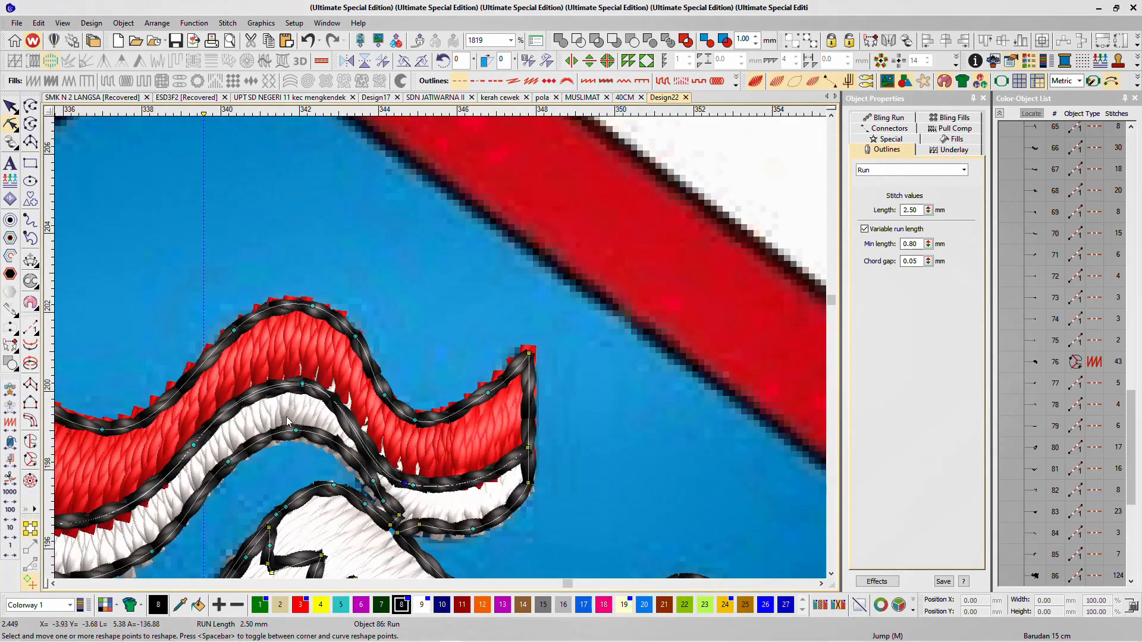
scroll(362, 381, "up", 4)
scroll(440, 347, "up", 4)
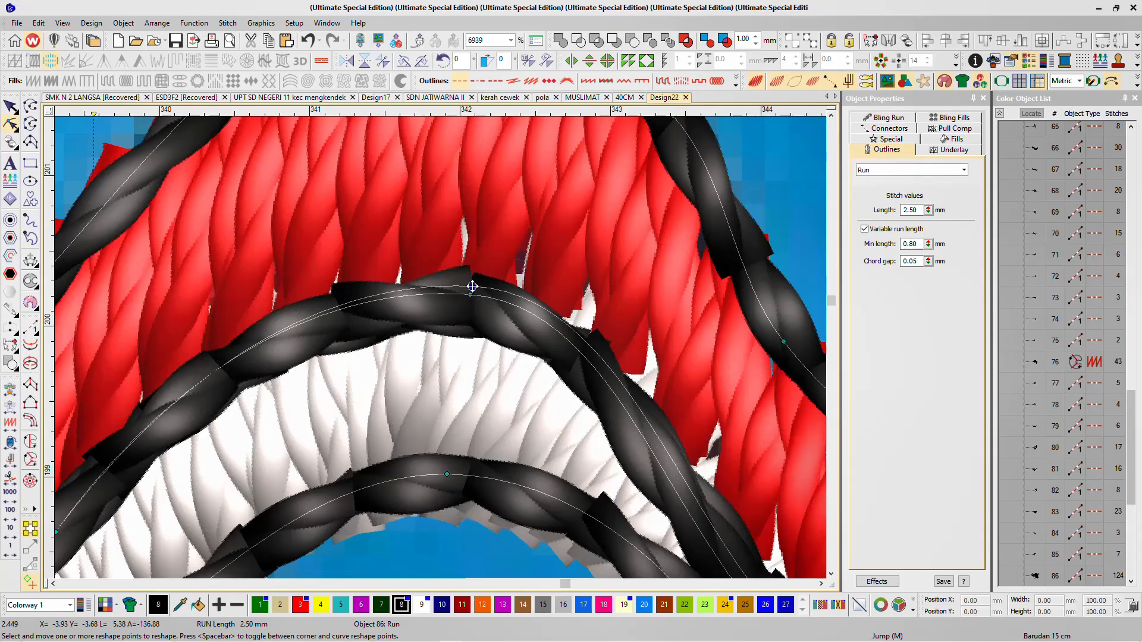
scroll(440, 352, "down", 3)
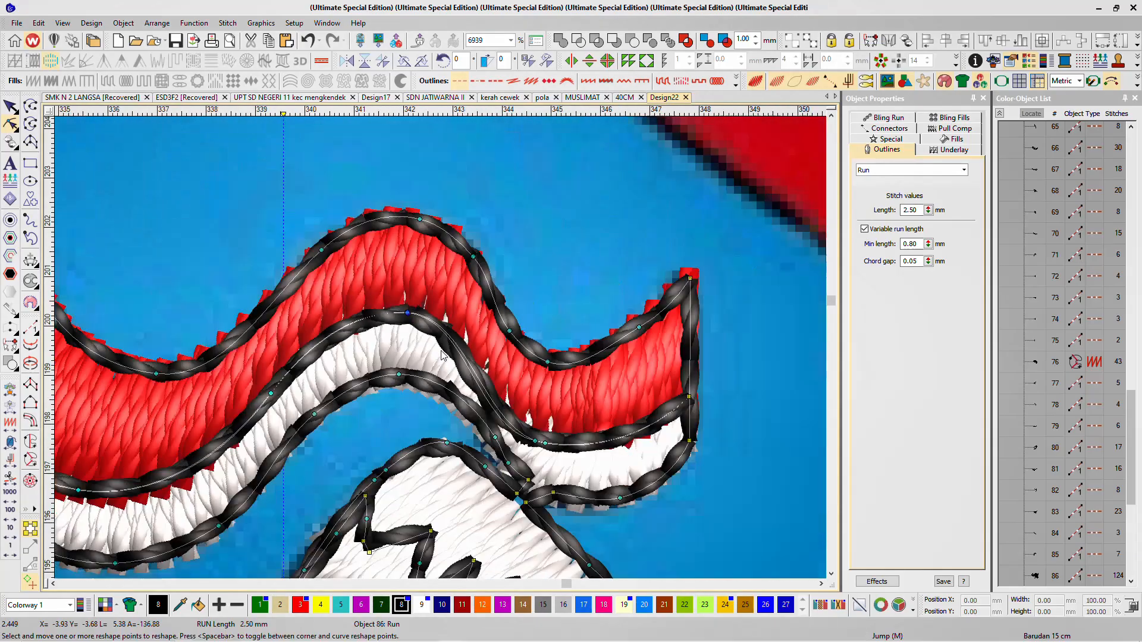
scroll(441, 352, "down", 4)
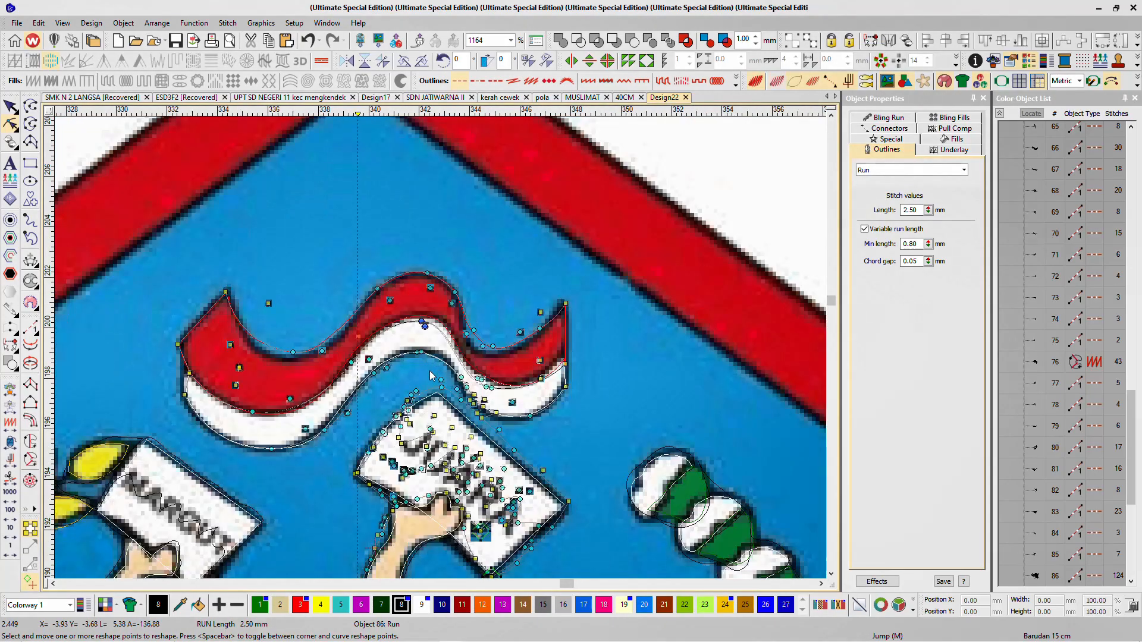
scroll(440, 348, "down", 4)
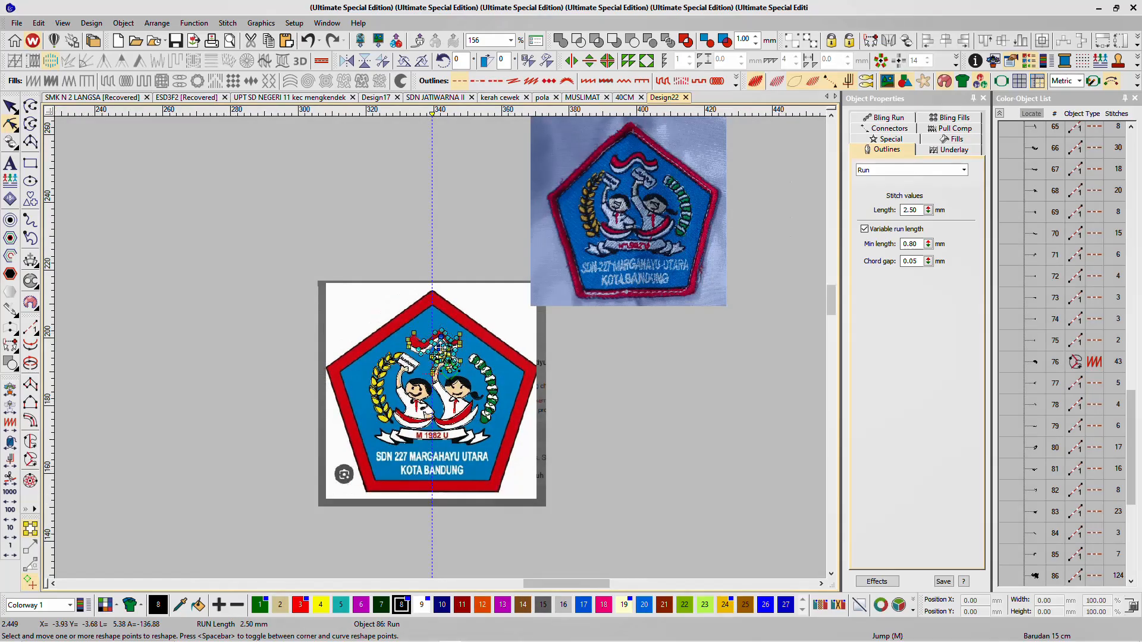
Step: Reselect the black run outline for reshaping and lower its points on the crest and right slope of the white stripe's bottom edge
left_click(11, 98)
scroll(440, 346, "up", 2)
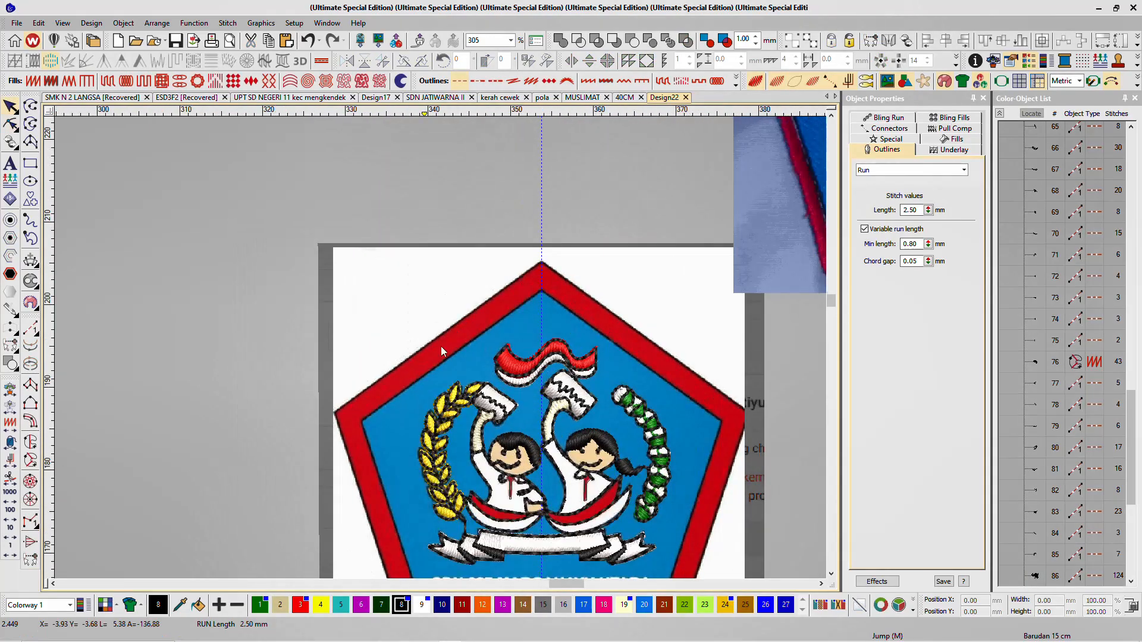
scroll(441, 346, "up", 2)
left_click(467, 287)
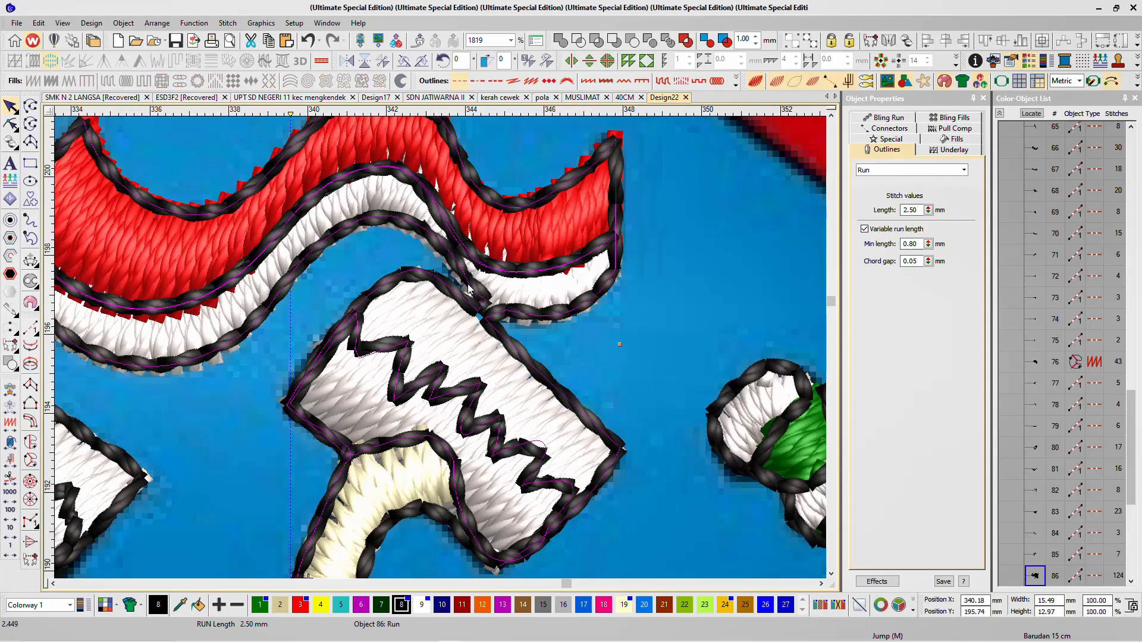
left_click(10, 126)
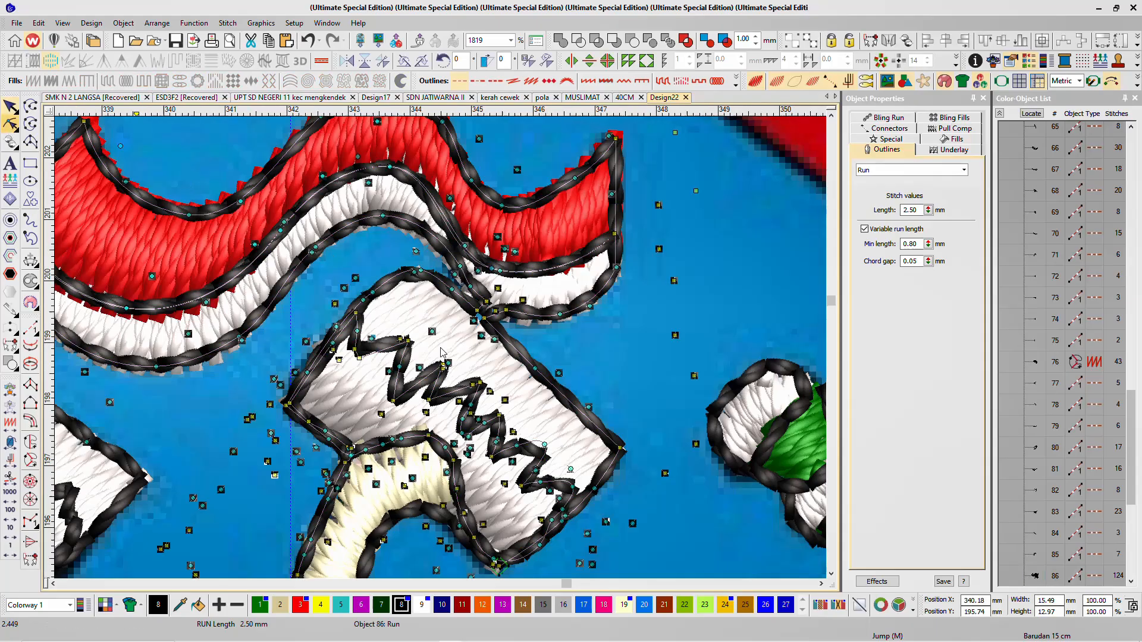
scroll(431, 351, "up", 2)
left_click_drag(379, 448, 374, 457)
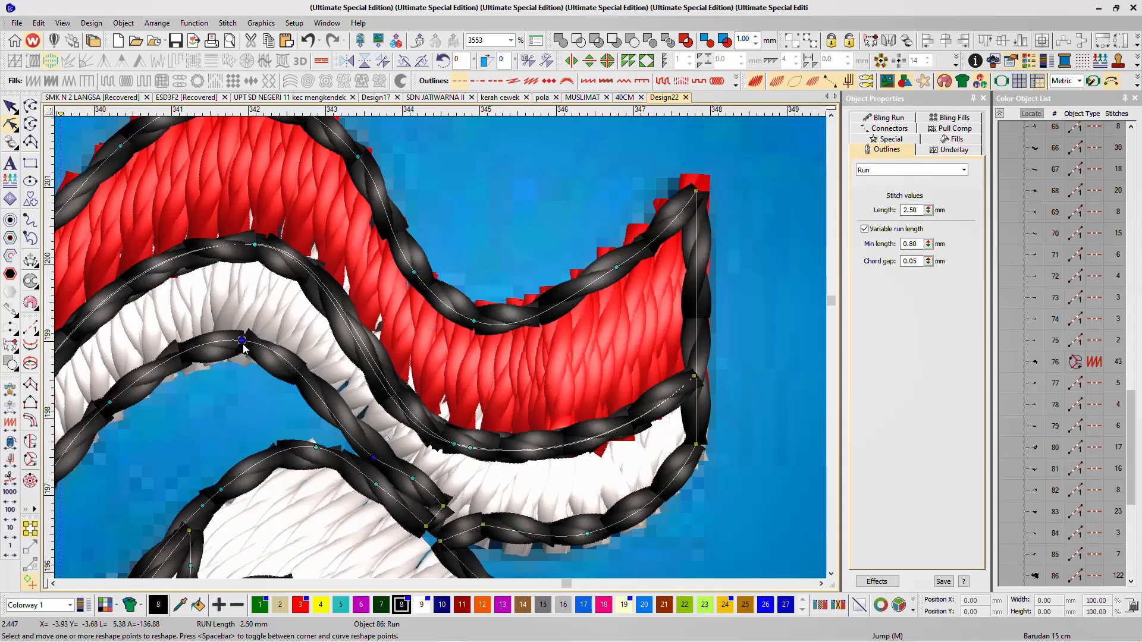
left_click_drag(242, 340, 241, 351)
Step: Reshape the white satin stripe's bottom edge, lowering its points over the crest and down the right slope to follow the black outline
key("t")
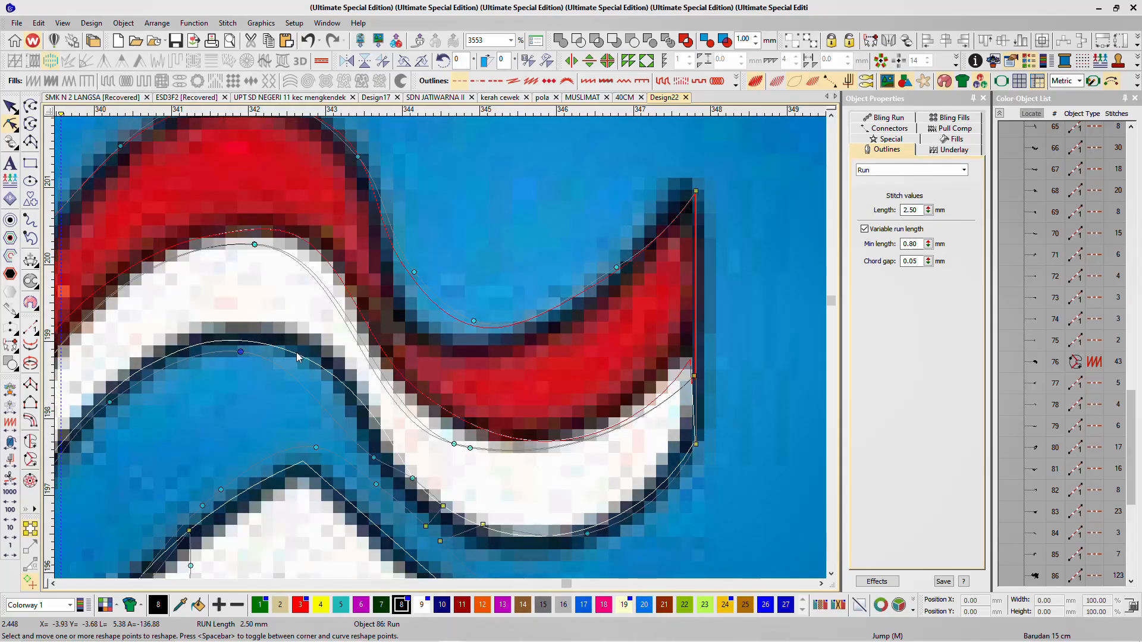
left_click(291, 355)
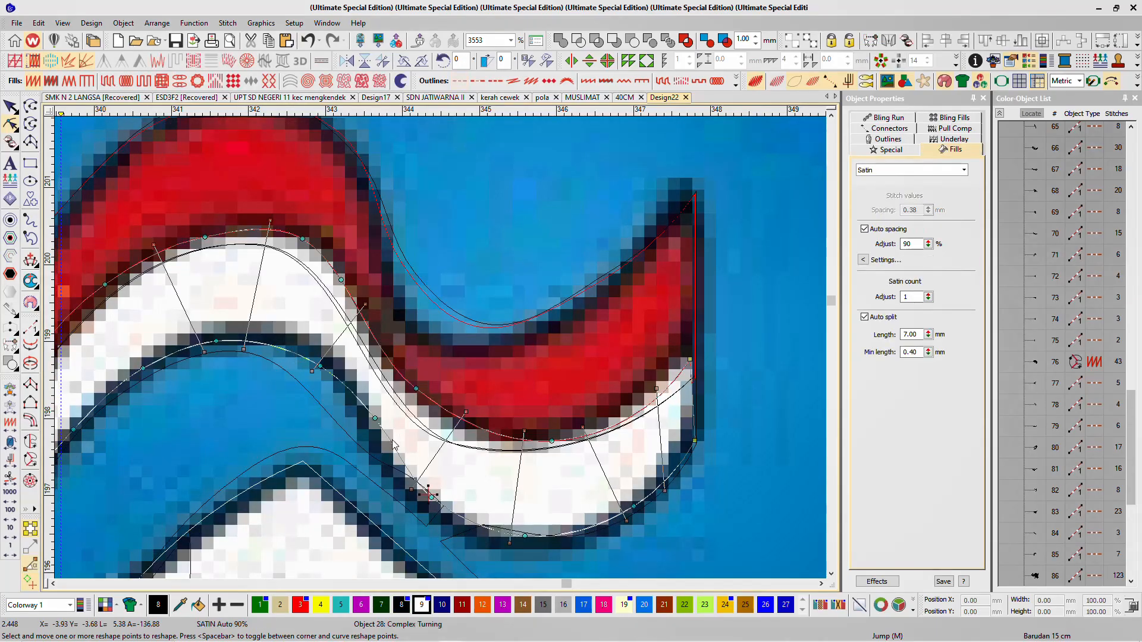
left_click_drag(362, 437, 355, 444)
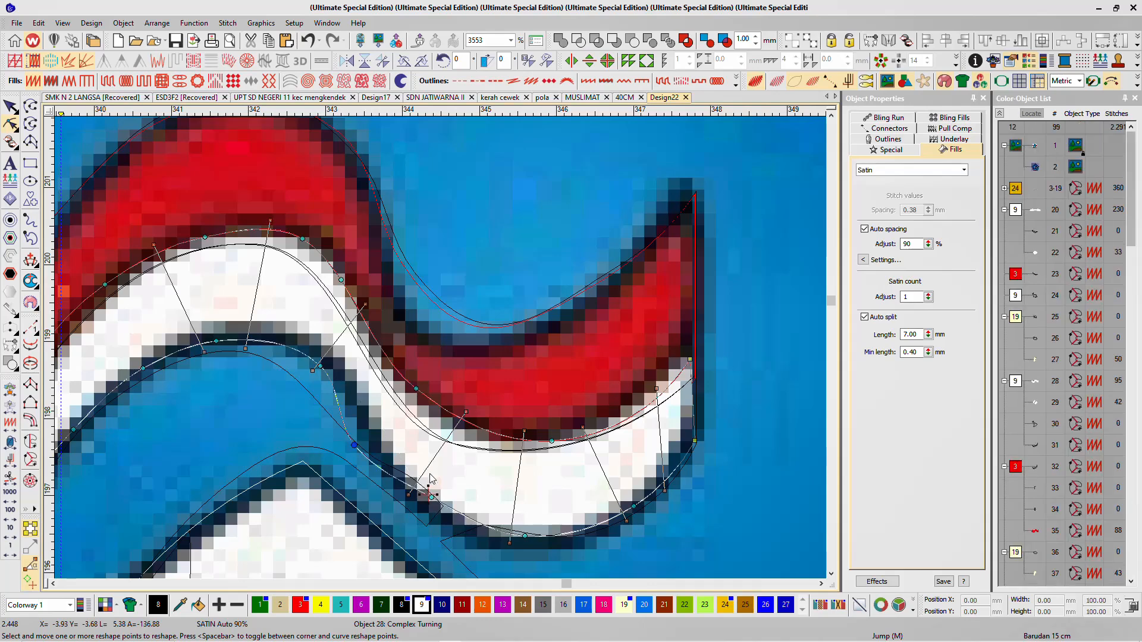
left_click_drag(321, 369, 304, 386)
left_click_drag(216, 342, 216, 354)
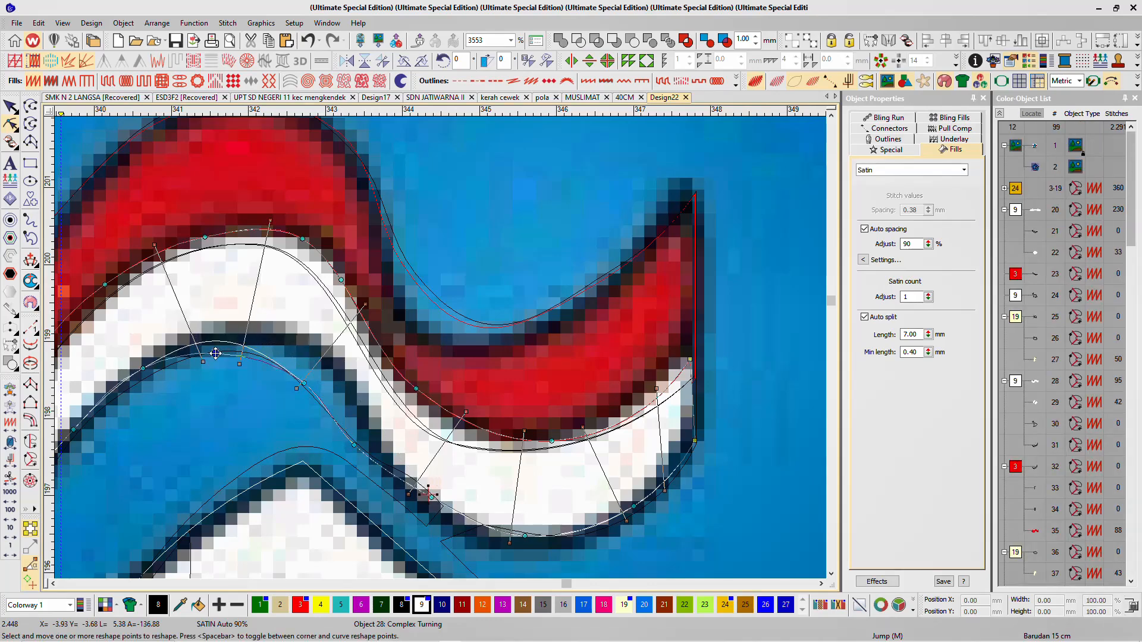
scroll(141, 395, "down", 4)
scroll(440, 347, "up", 6)
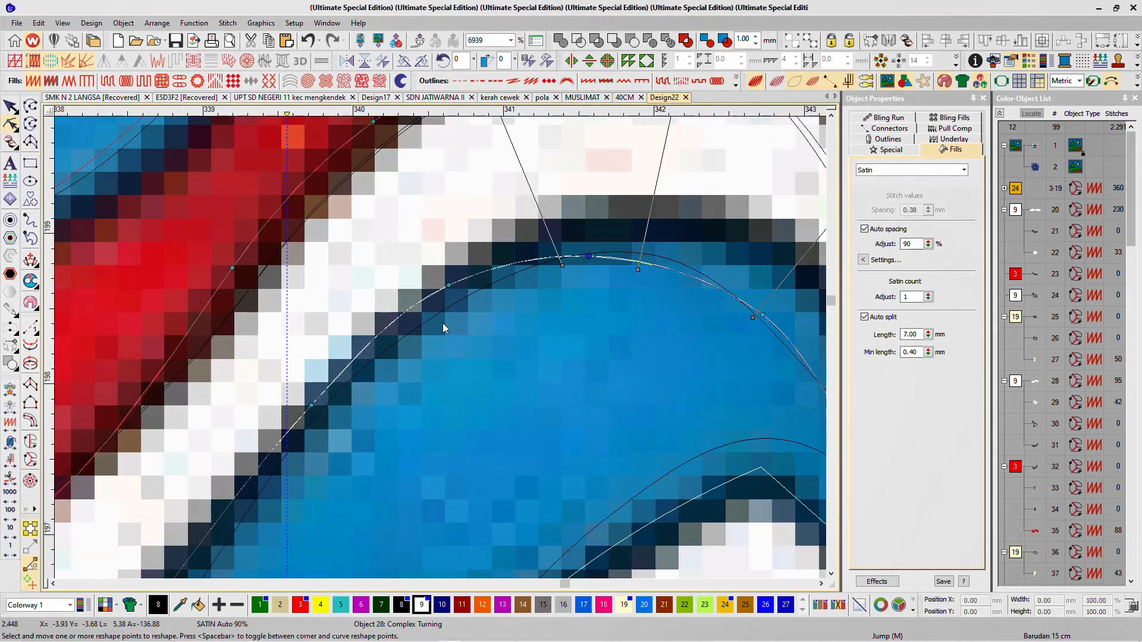
scroll(449, 291, "down", 3)
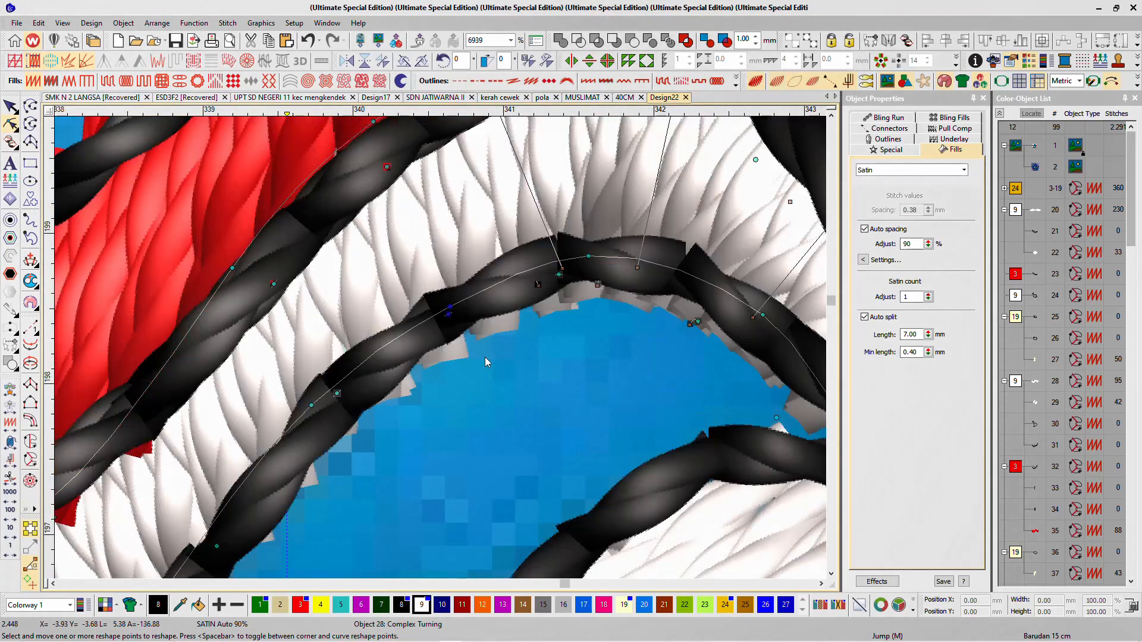
scroll(744, 361, "up", 3)
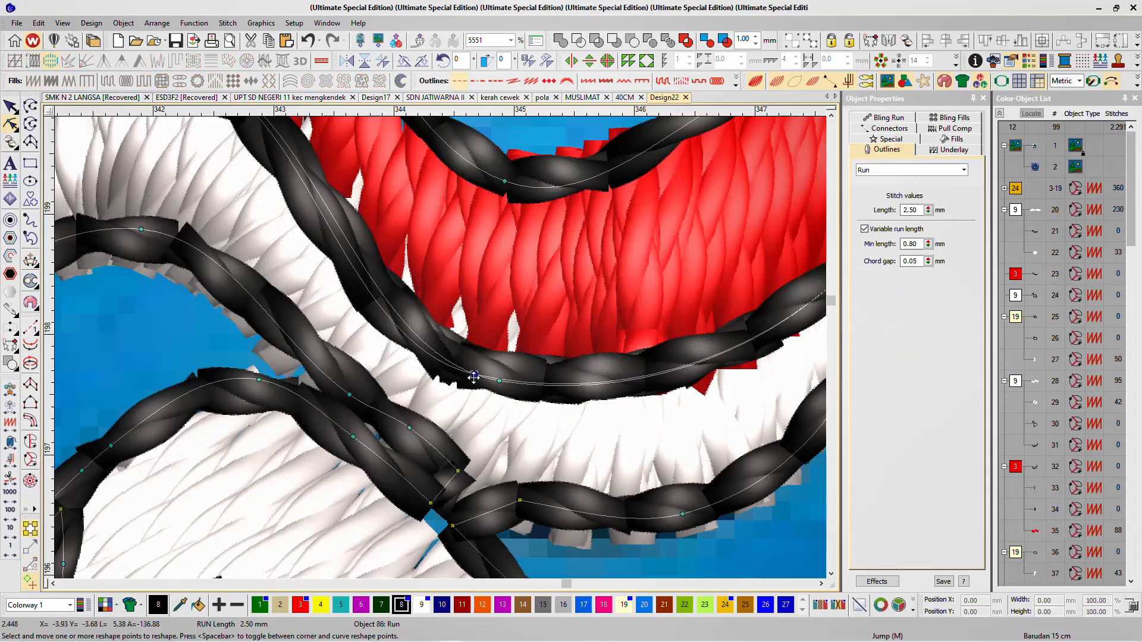
Step: Raise the dividing line's points in the ribbon's right dip onto the red and white boundary and delete the stray reshape point
left_click(489, 388)
left_click_drag(500, 381, 482, 344)
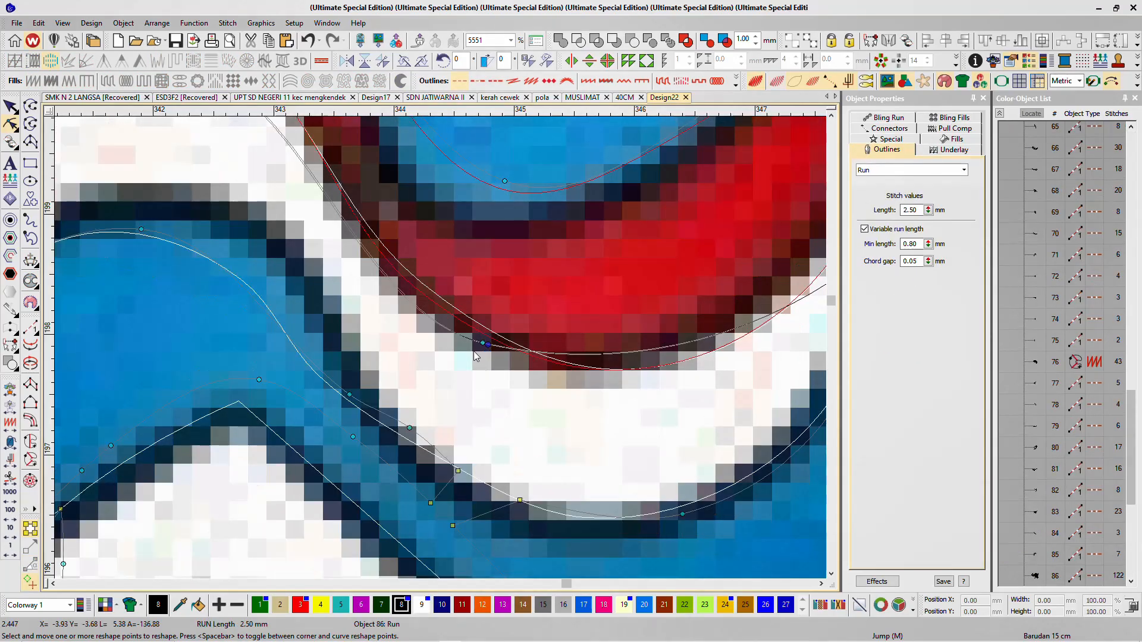
left_click(467, 338)
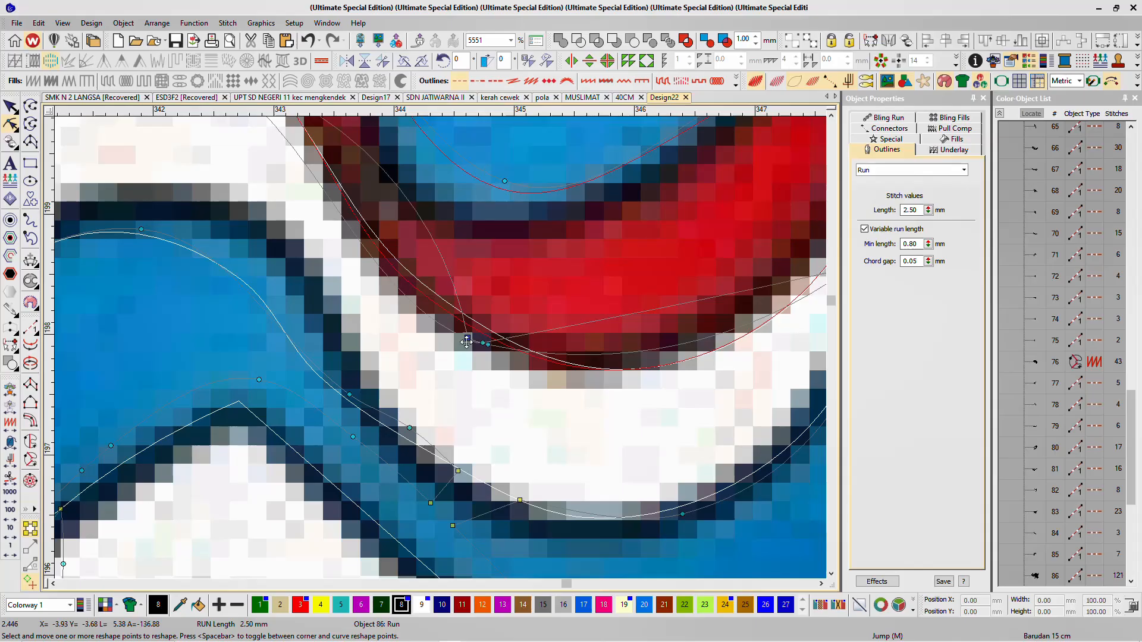
key("Delete")
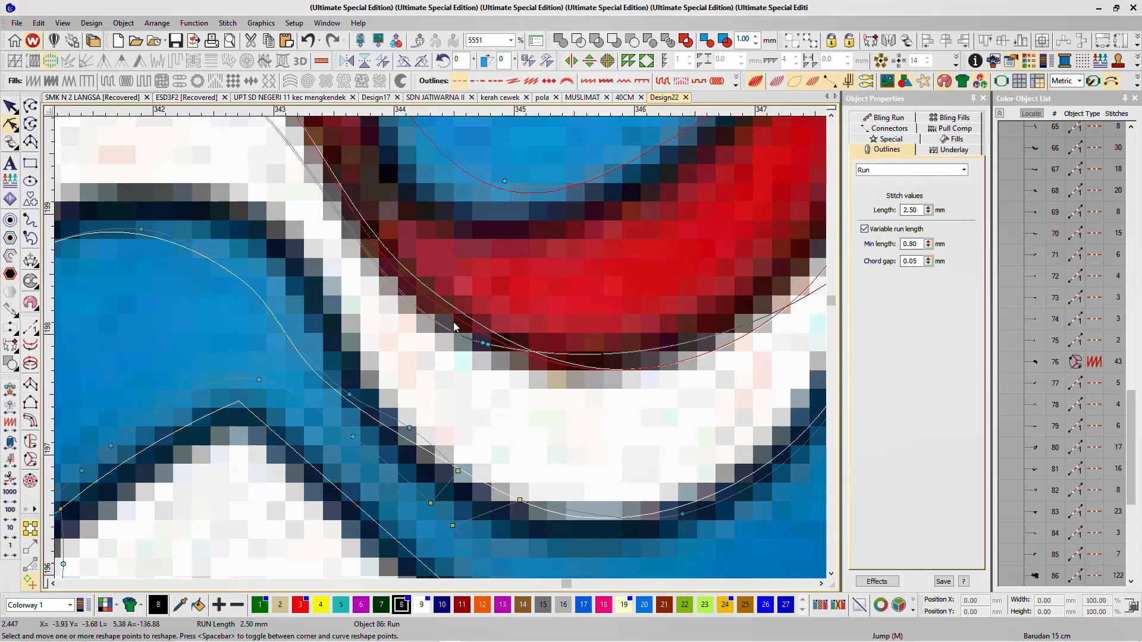
scroll(454, 326, "down", 4)
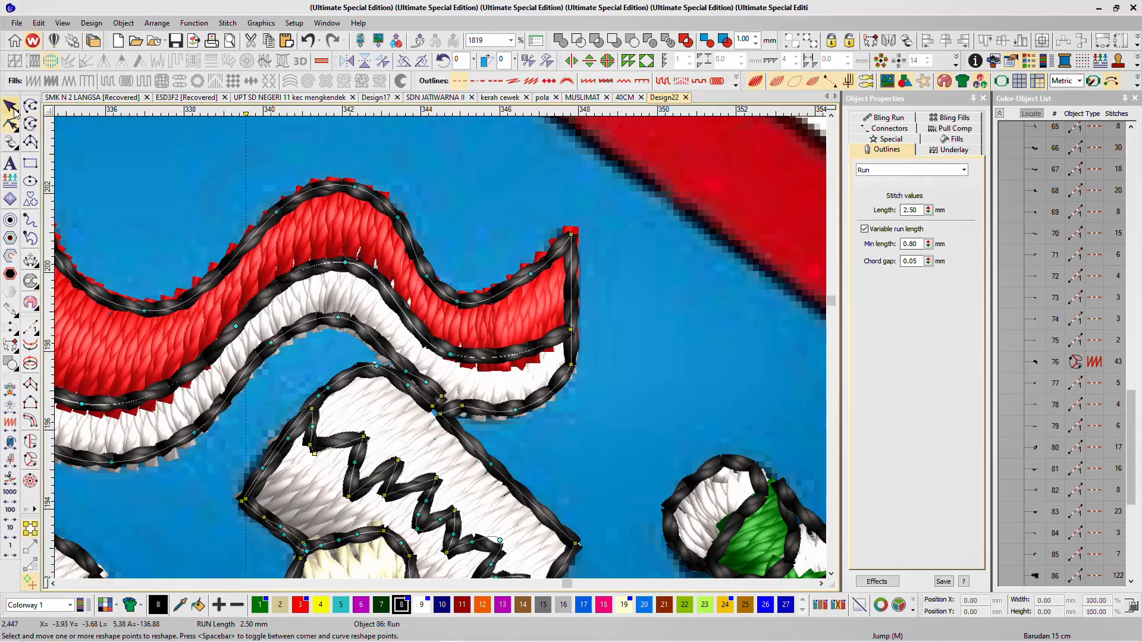
scroll(476, 345, "down", 6)
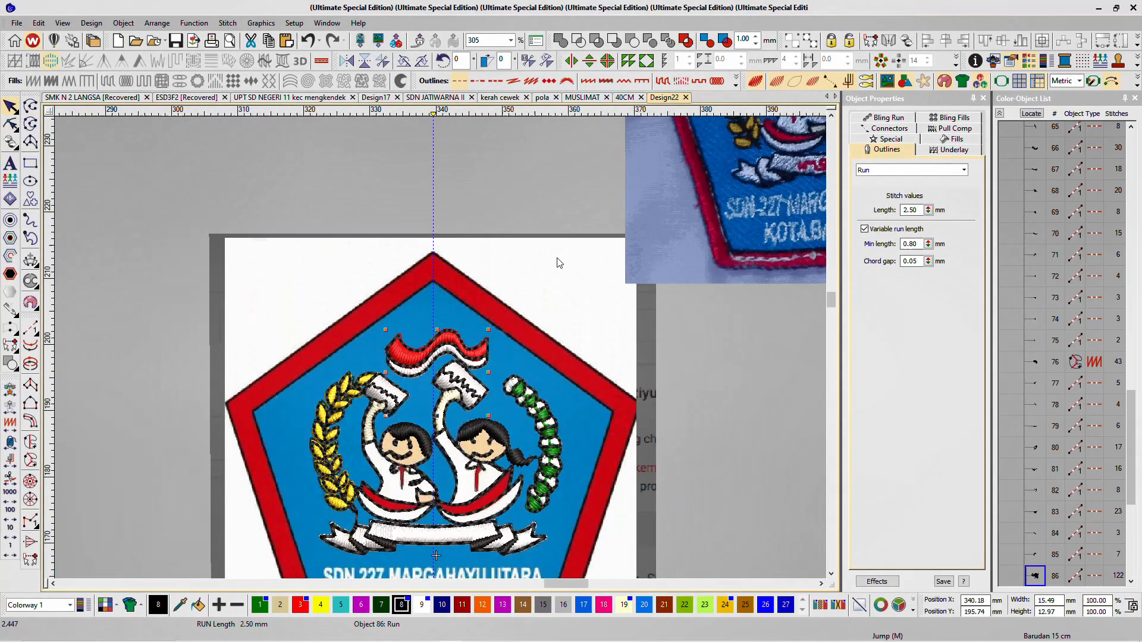
Step: Review the whole emblem and its object sequence, checking the lower green garland outline and the girl's face fill
left_click(537, 383)
scroll(515, 464, "up", 2)
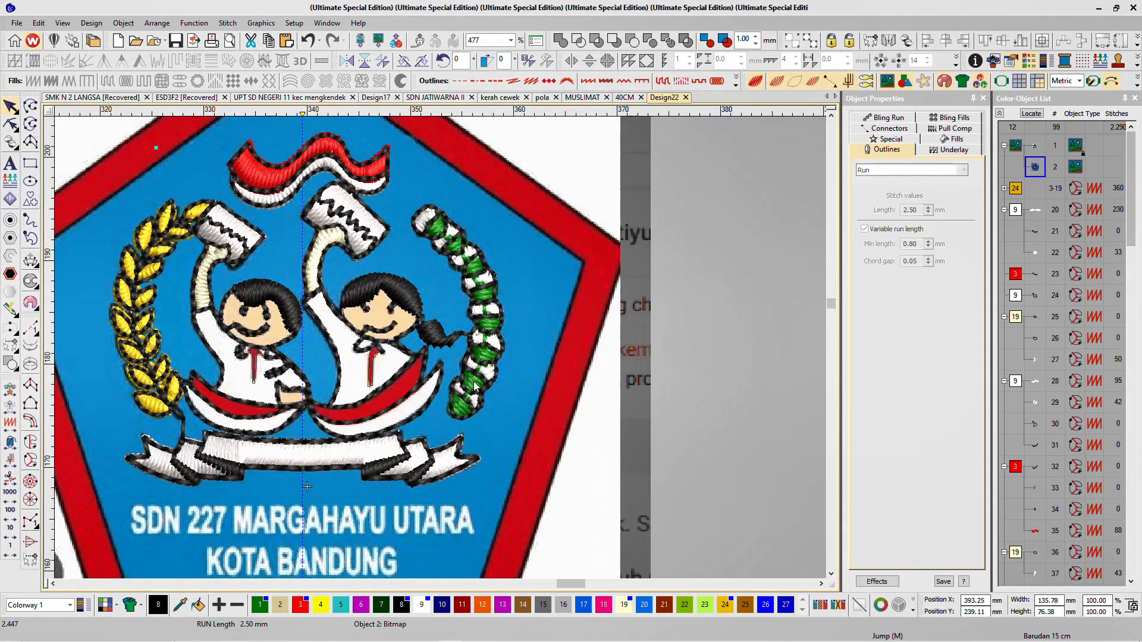
scroll(1055, 485, "down", 20)
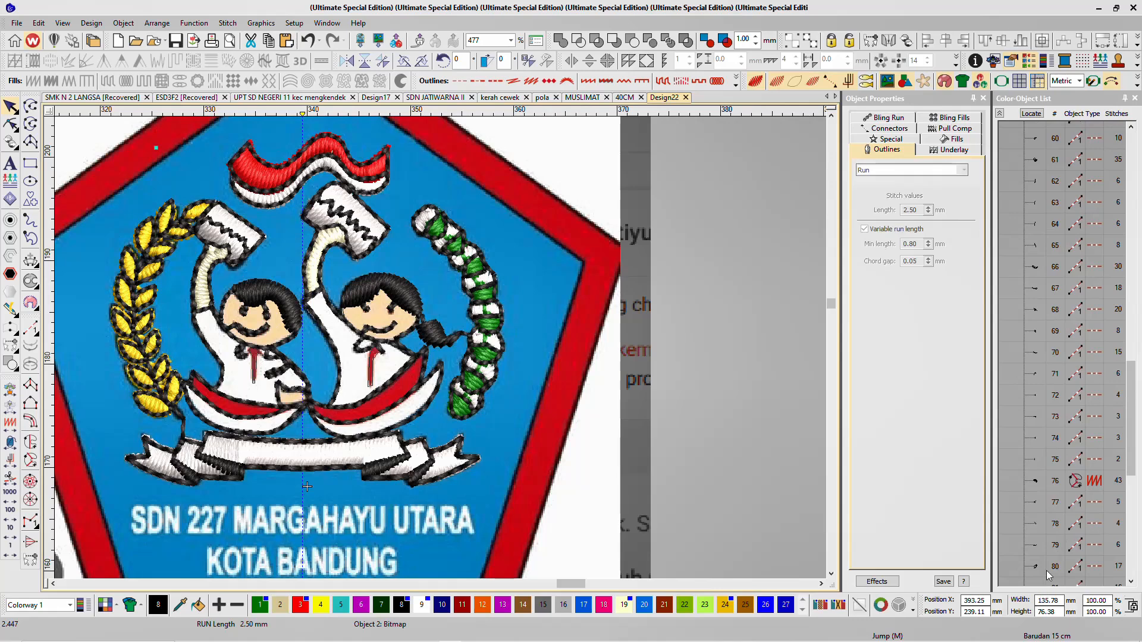
scroll(1047, 570, "down", 6)
left_click(1045, 570)
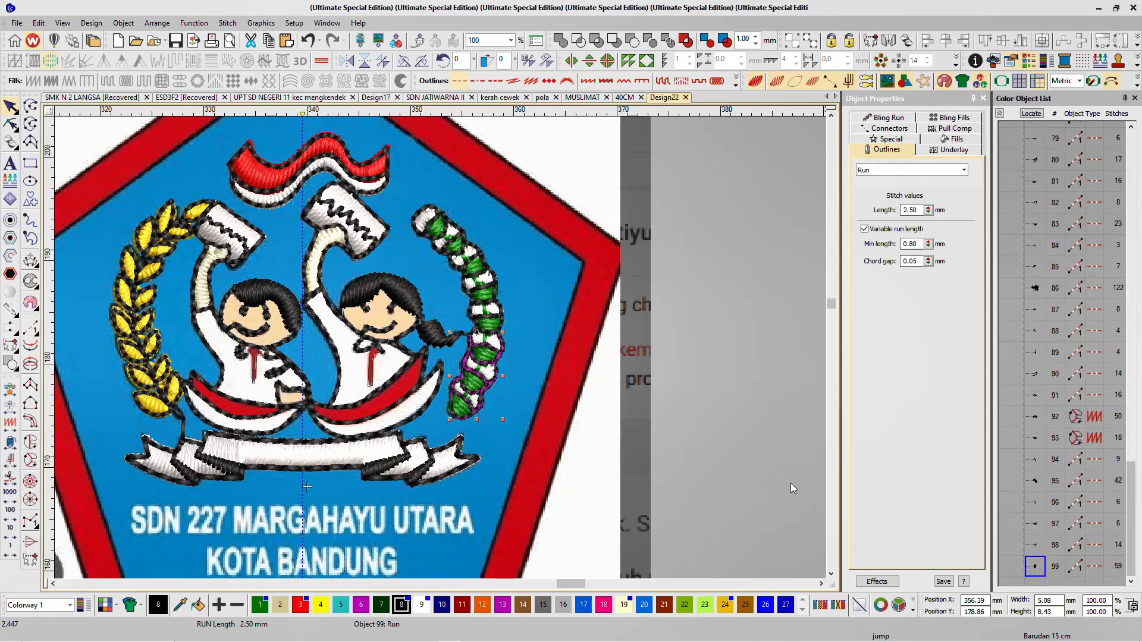
key("h")
key("Escape")
key("Escape")
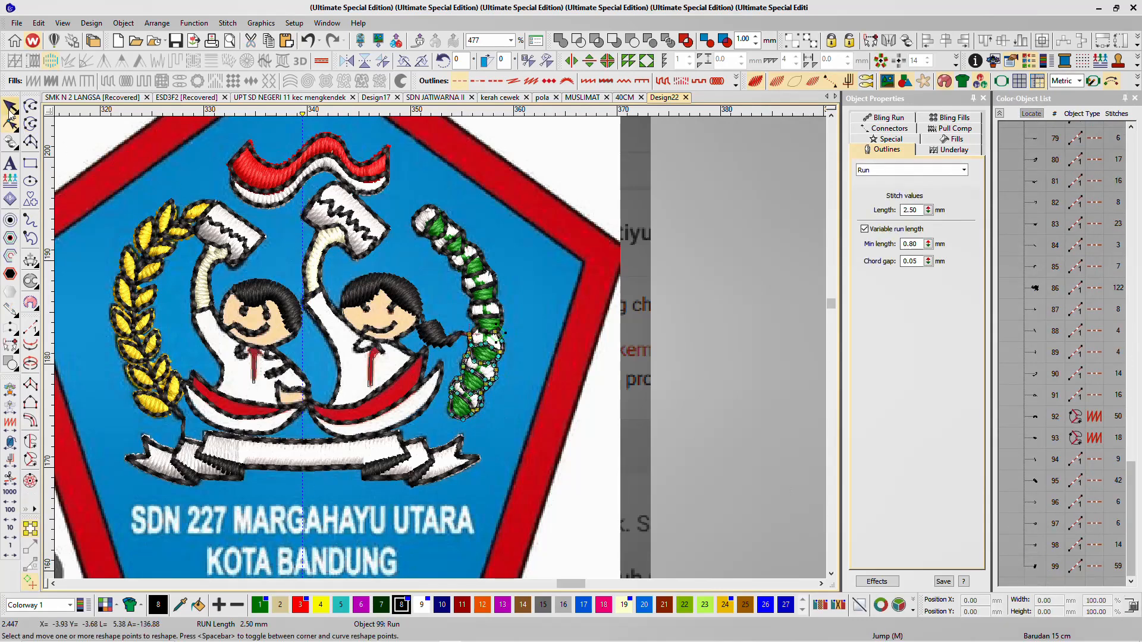
scroll(1083, 308, "up", 15)
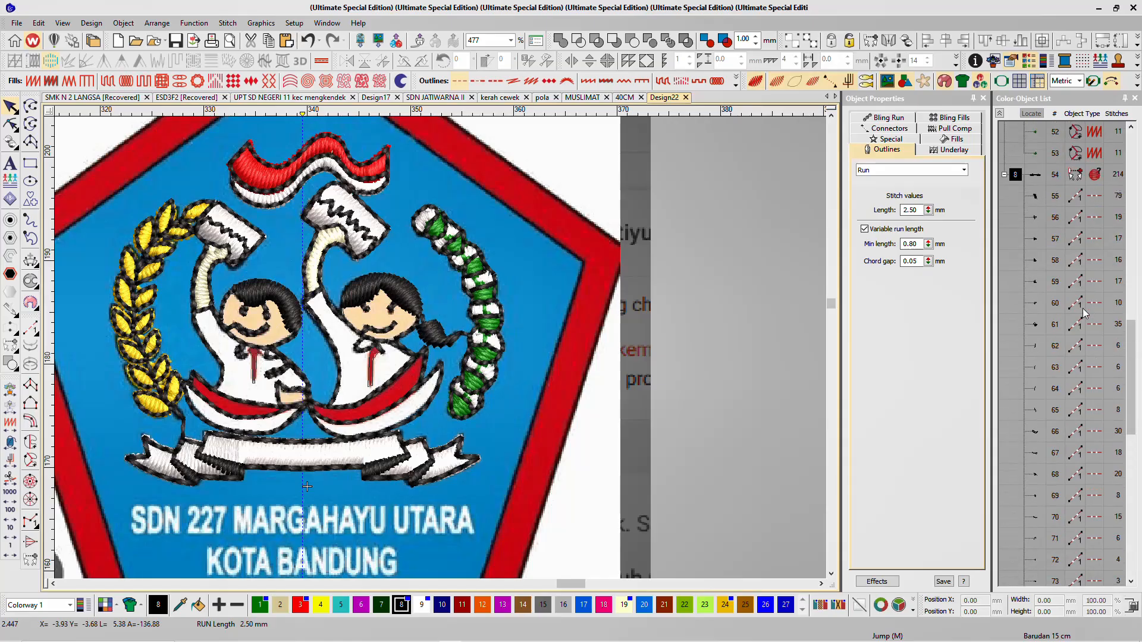
left_click(1052, 432)
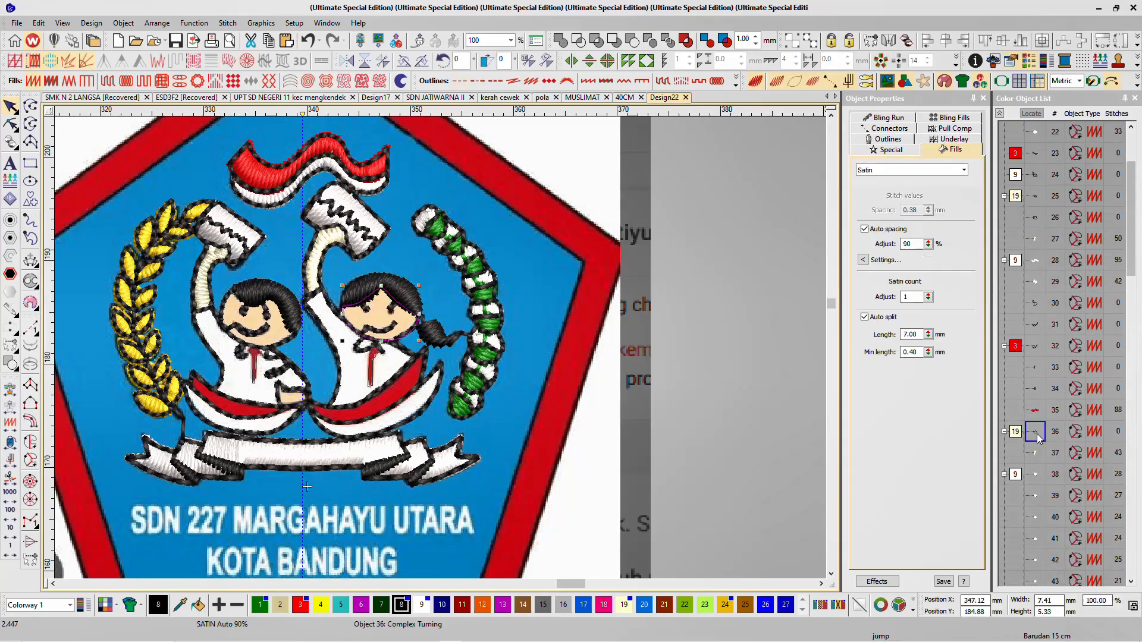
scroll(1053, 432, "down", 5)
scroll(1053, 432, "down", 8)
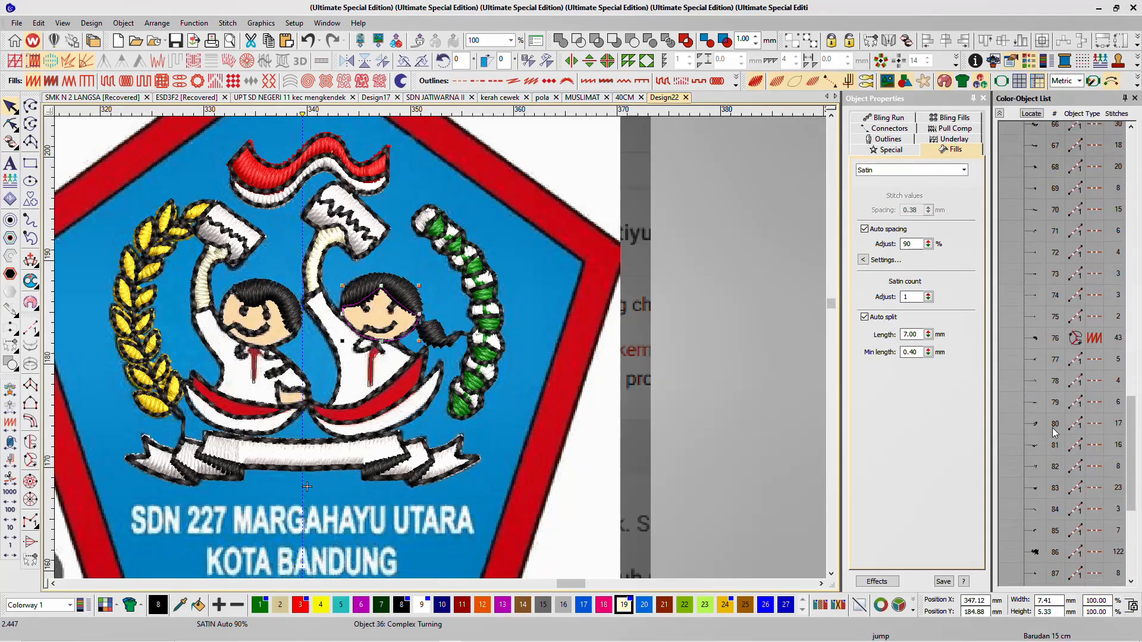
scroll(1055, 433, "up", 15)
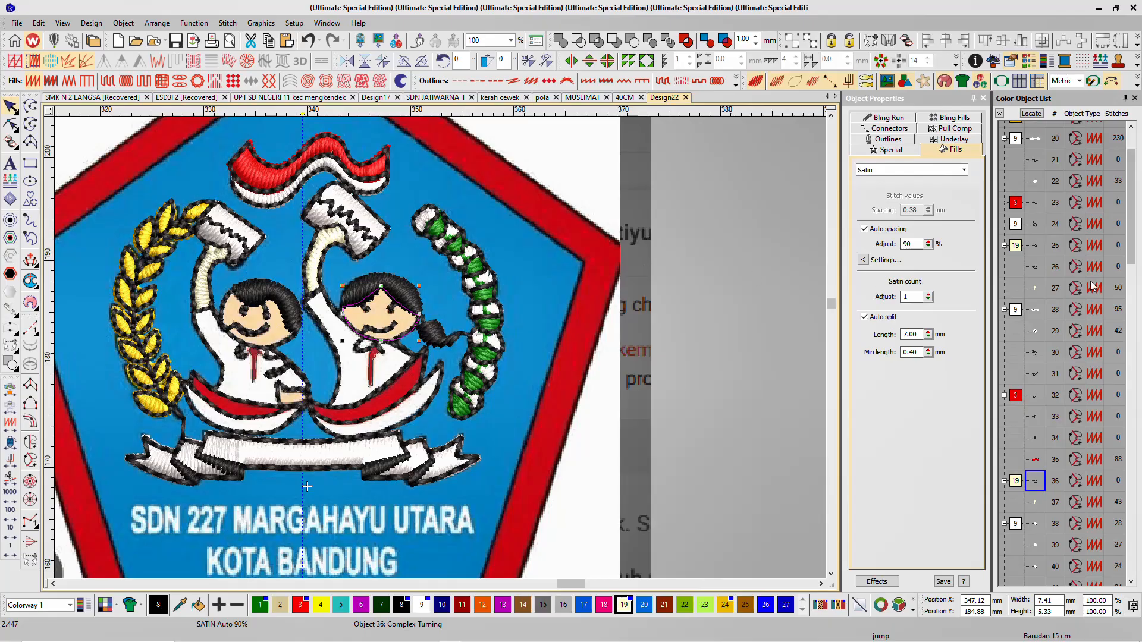
Step: Select all objects in the design and generate their stitches so the unstitched fills are sewn too
left_click(637, 248)
key("t")
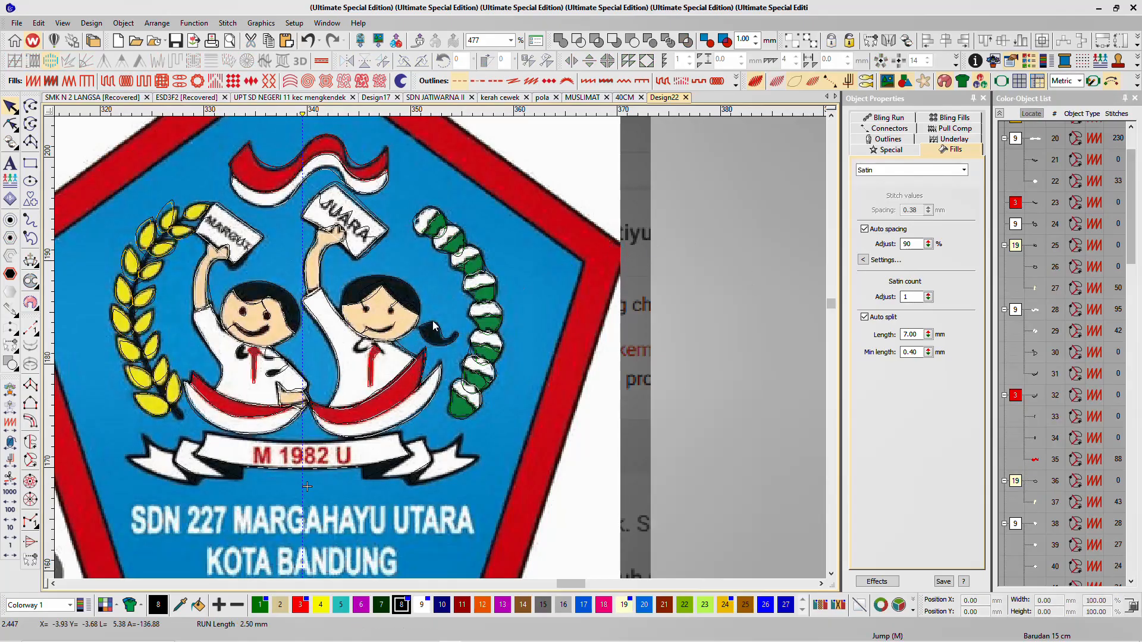
scroll(316, 331, "up", 2)
scroll(443, 350, "down", 3)
scroll(445, 350, "down", 3)
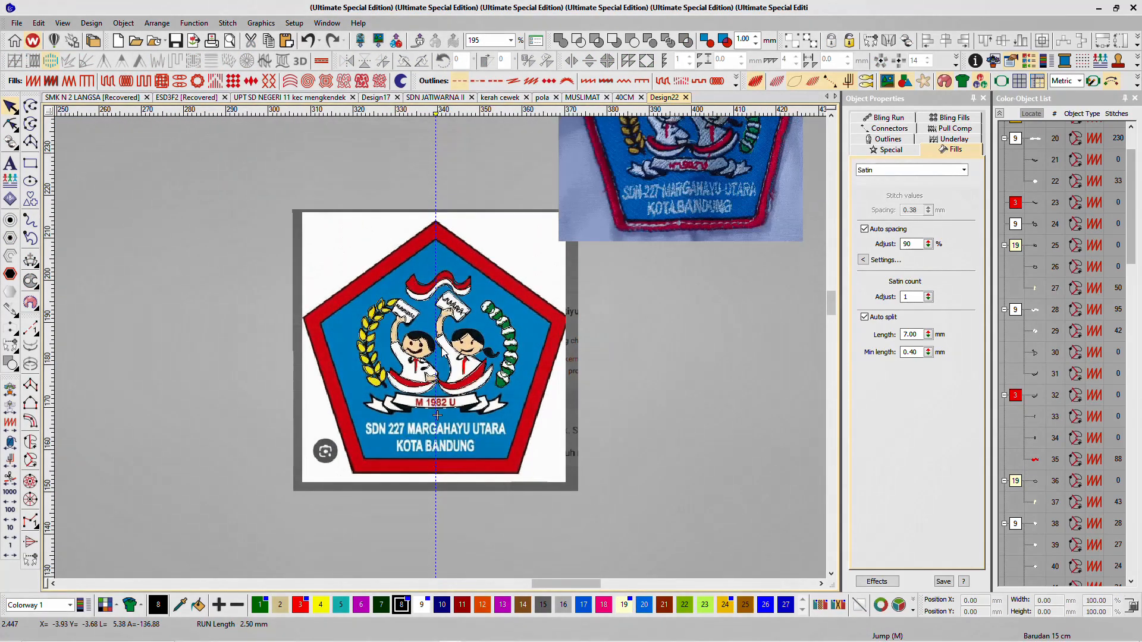
scroll(1073, 322, "up", 2)
left_click(1036, 230)
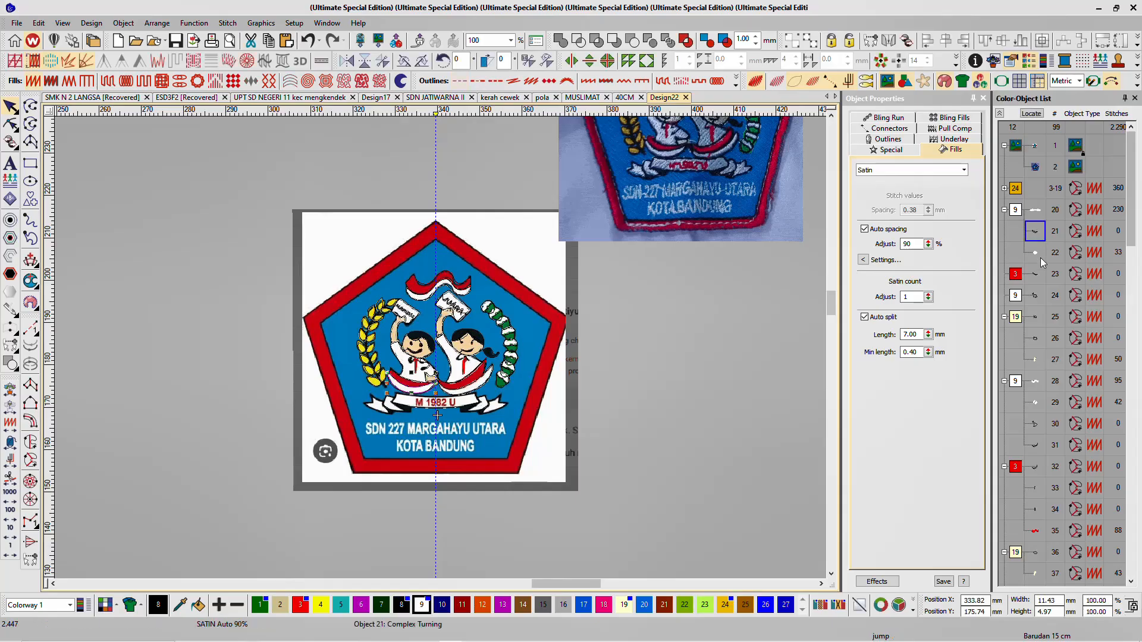
left_click(1035, 294, "ctrl")
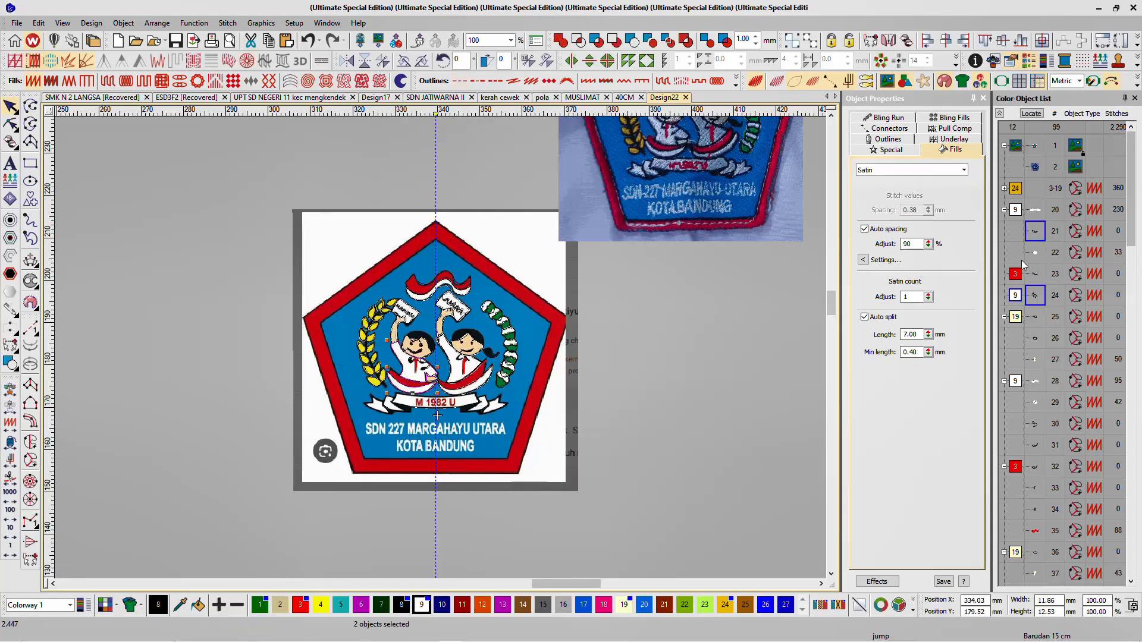
left_click(1019, 237)
left_click(1036, 232)
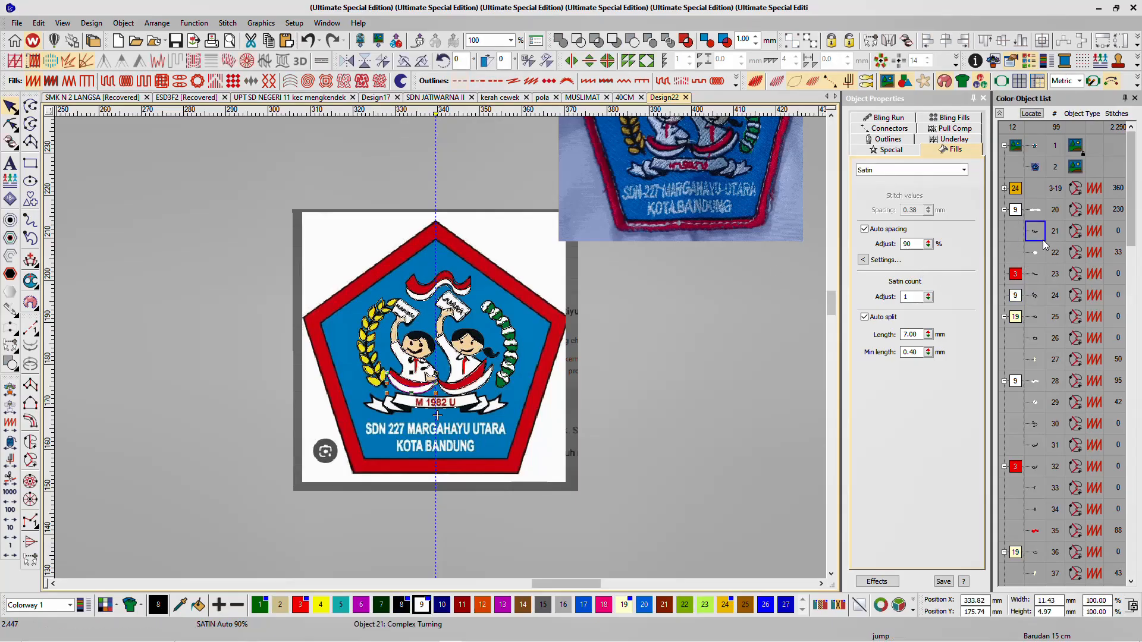
key("ctrl+a")
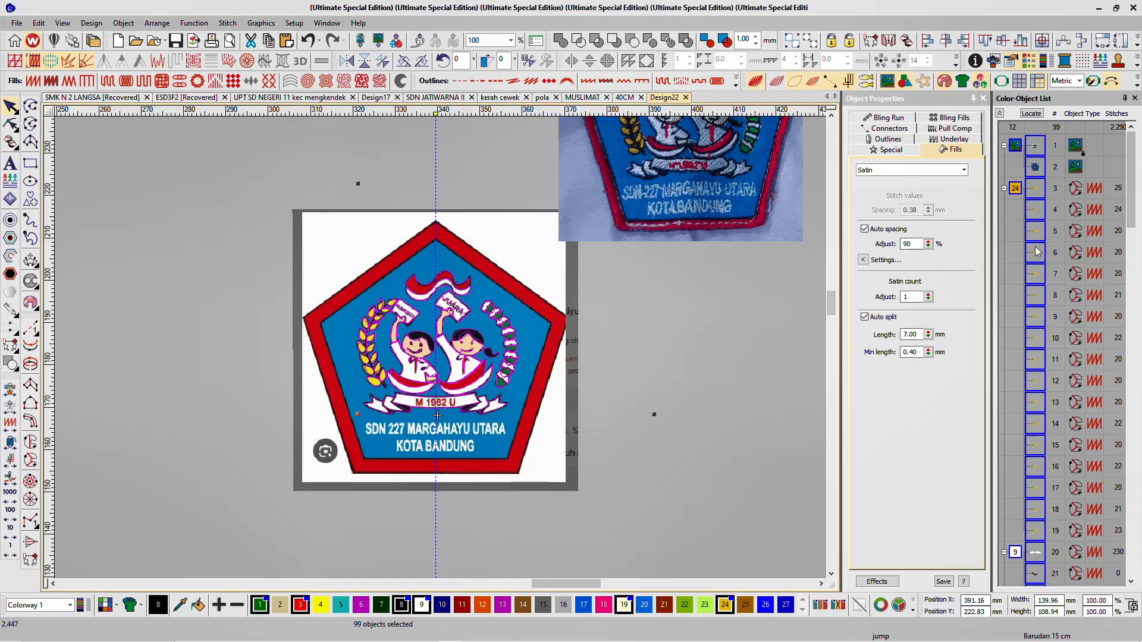
key("g")
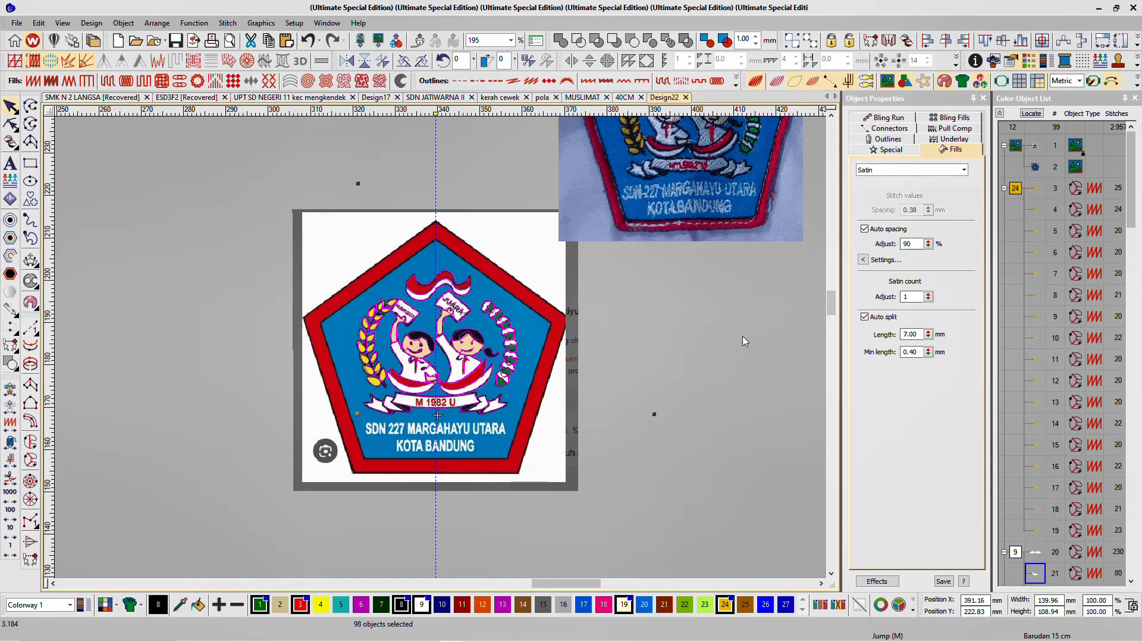
Step: Inspect the generated stitches on the two children, the ribbon, the wreaths and the banner
scroll(388, 404, "up", 2)
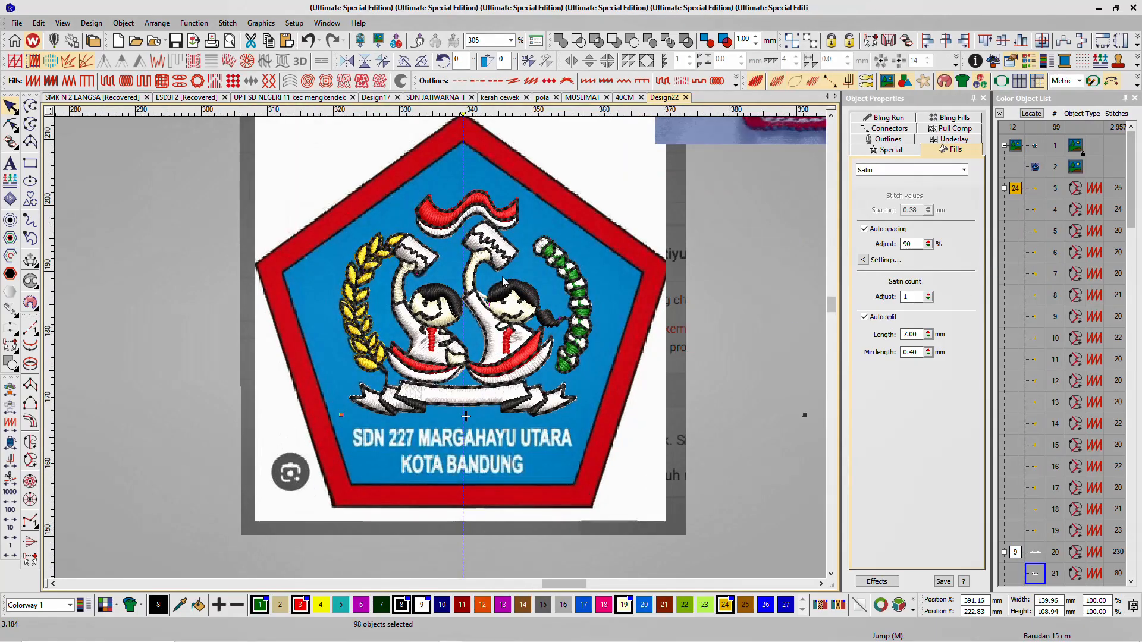
scroll(461, 351, "up", 2)
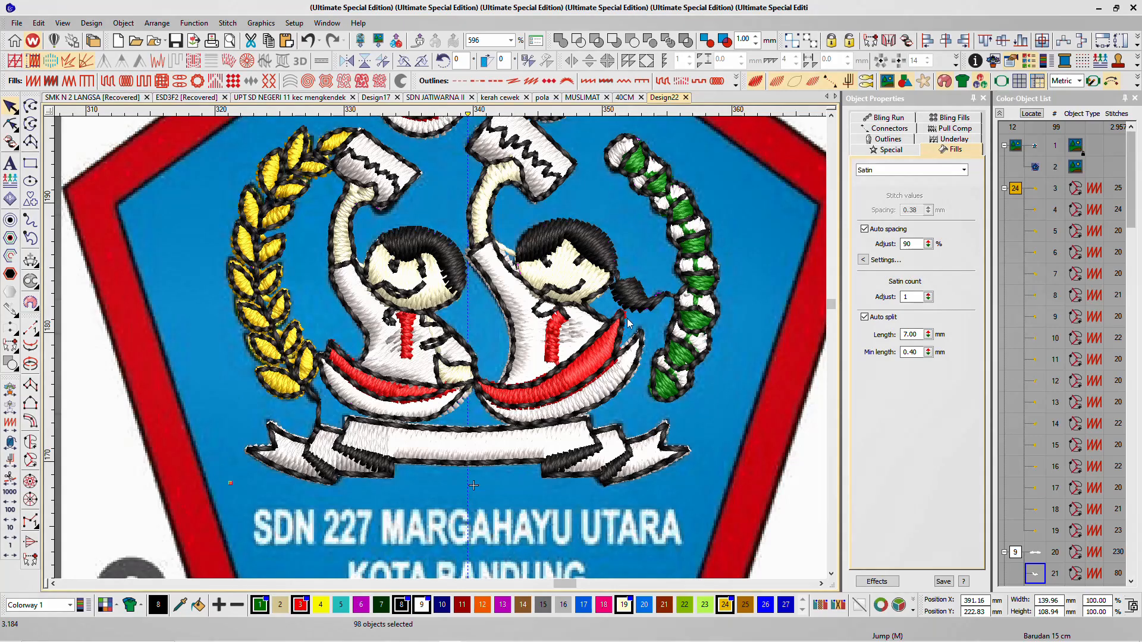
scroll(440, 351, "down", 1)
scroll(430, 322, "up", 1)
scroll(426, 449, "down", 2)
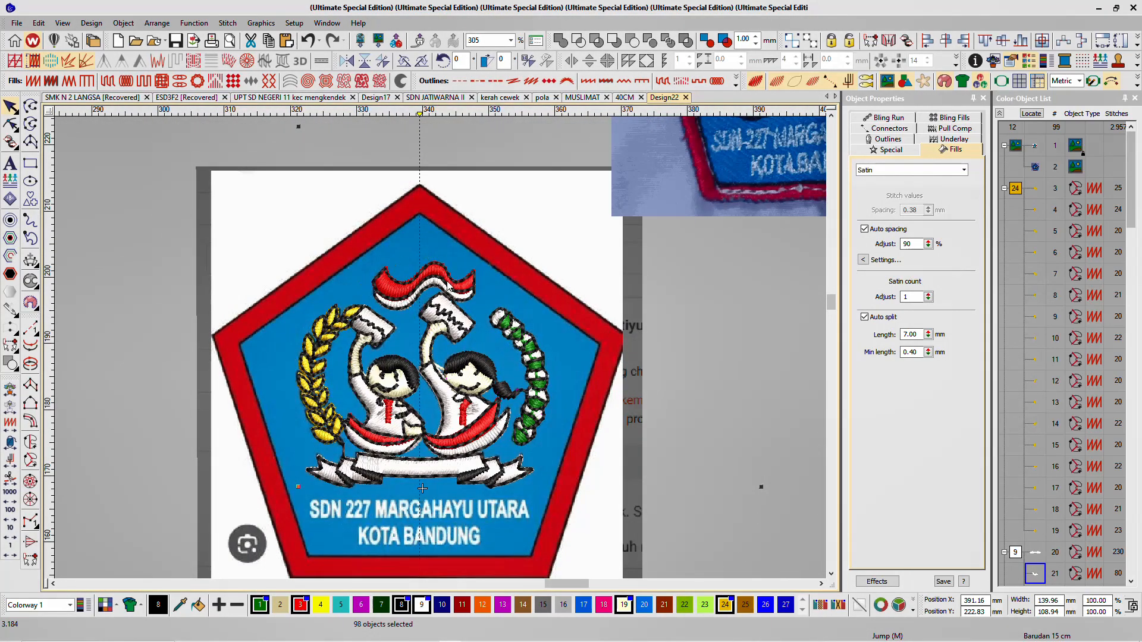
scroll(437, 358, "up", 1)
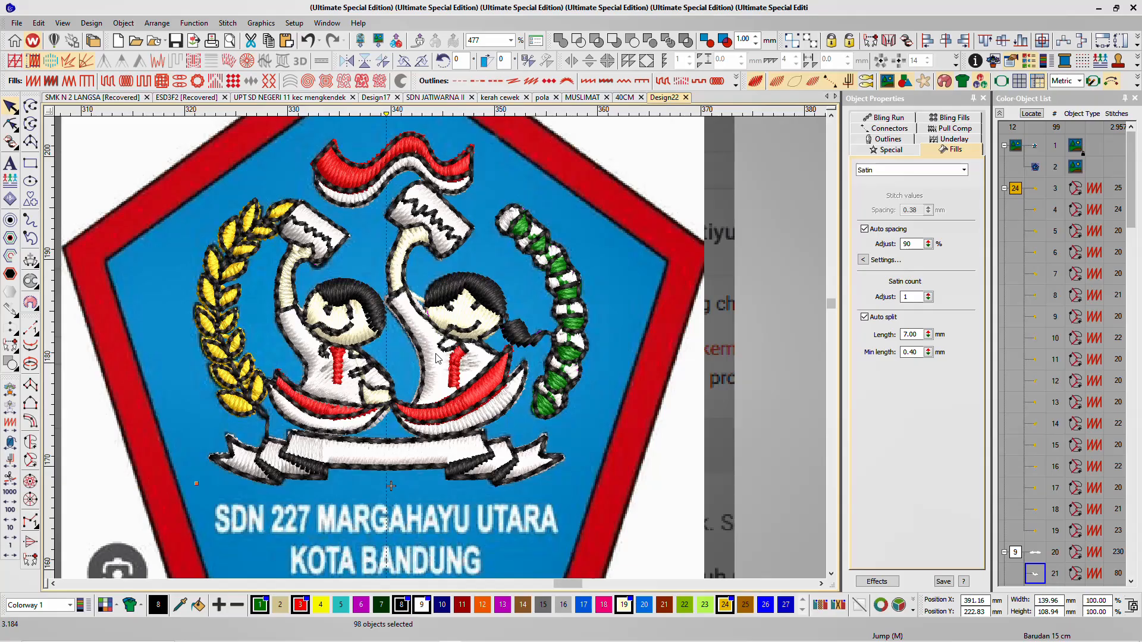
scroll(437, 359, "up", 1)
scroll(496, 311, "up", 1)
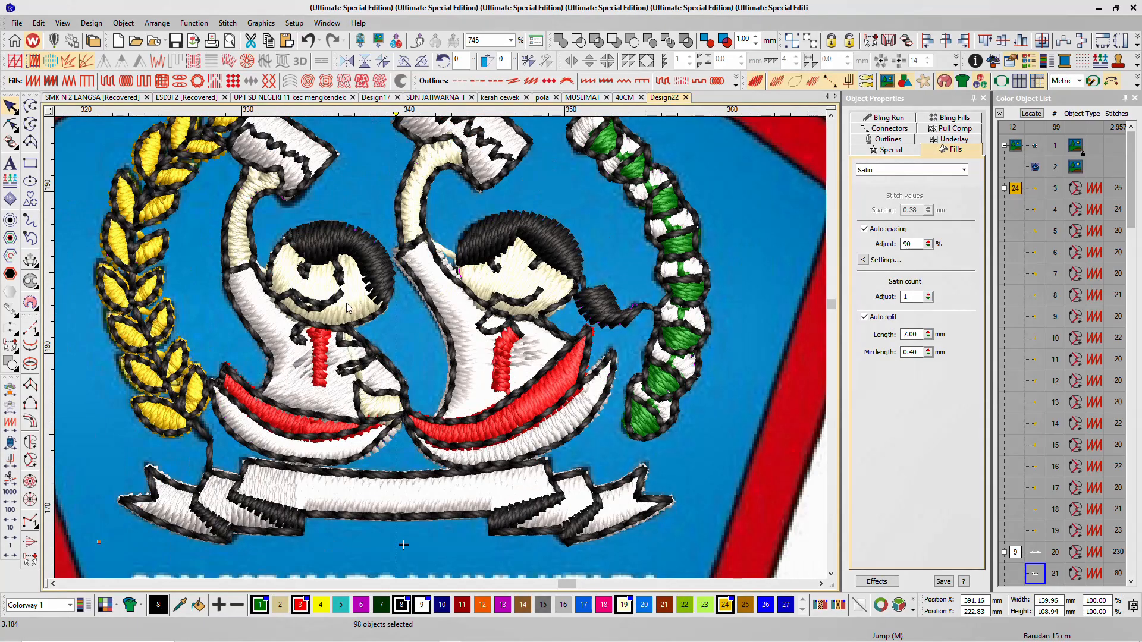
scroll(341, 302, "down", 3)
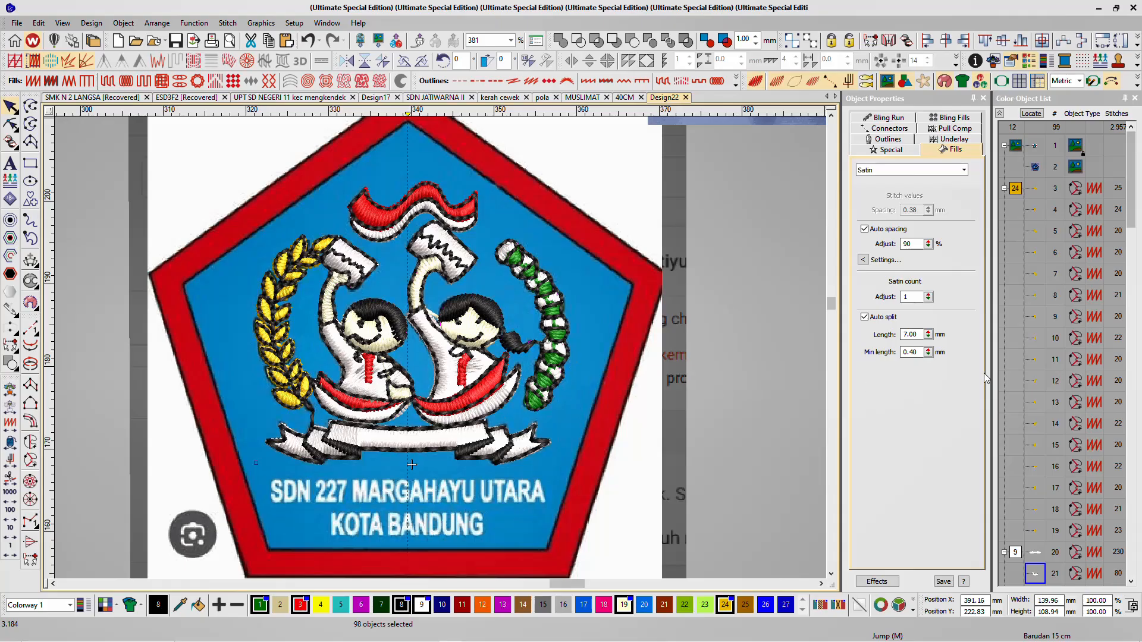
Step: Review the object sequence through its end, highlighting the black outline group to see which parts it covers
scroll(1075, 467, "down", 3)
scroll(1071, 476, "down", 12)
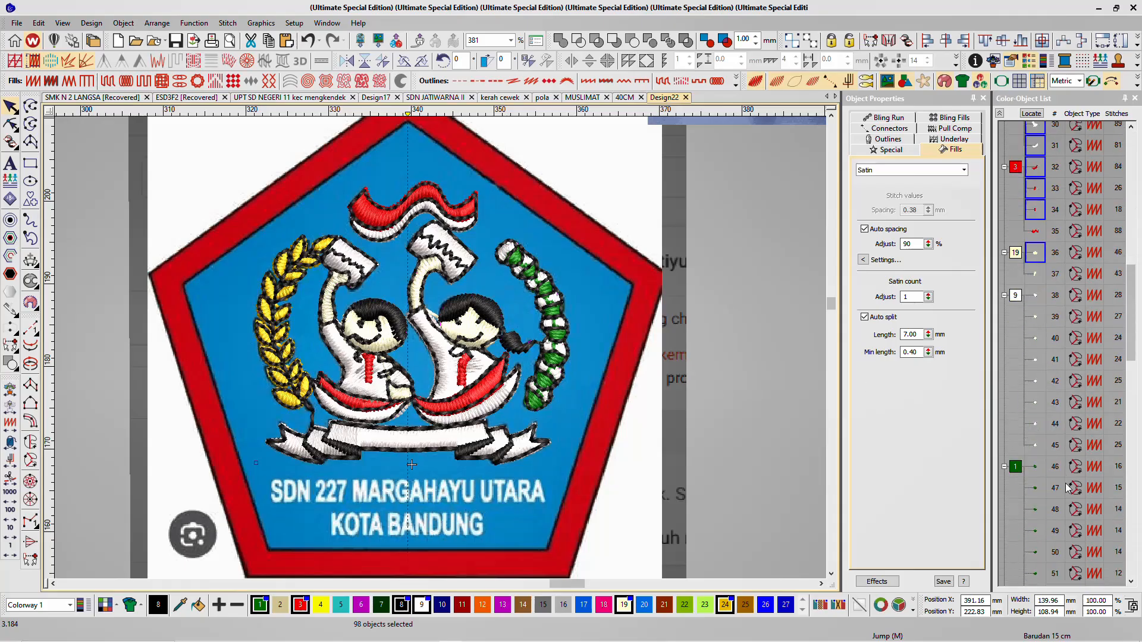
left_click(1027, 285)
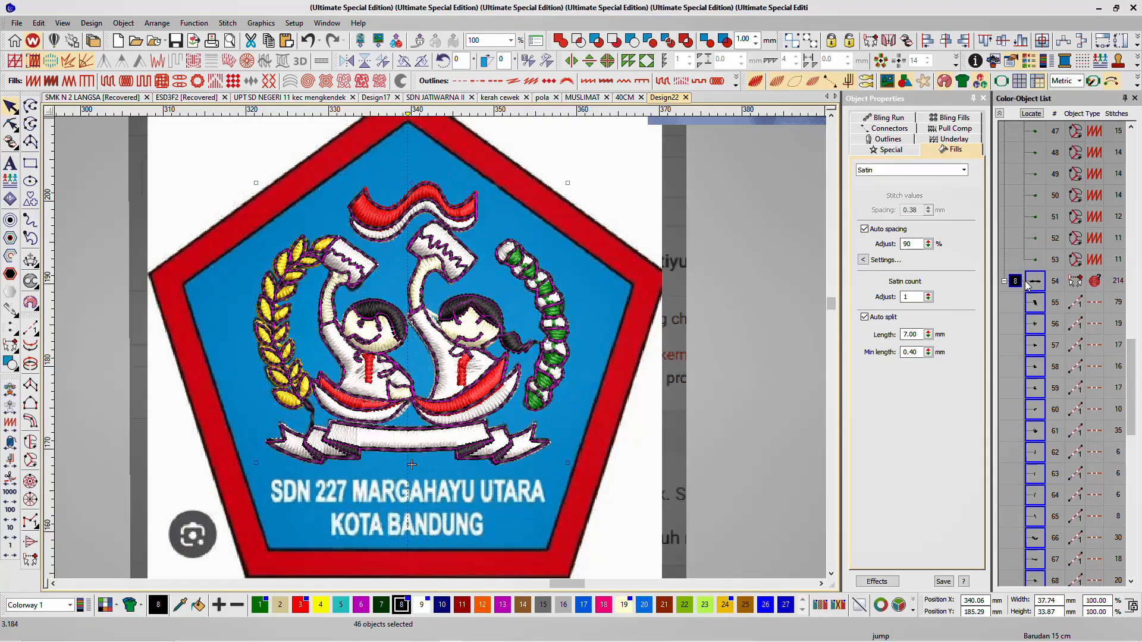
scroll(1038, 315, "down", 10)
left_click(783, 307)
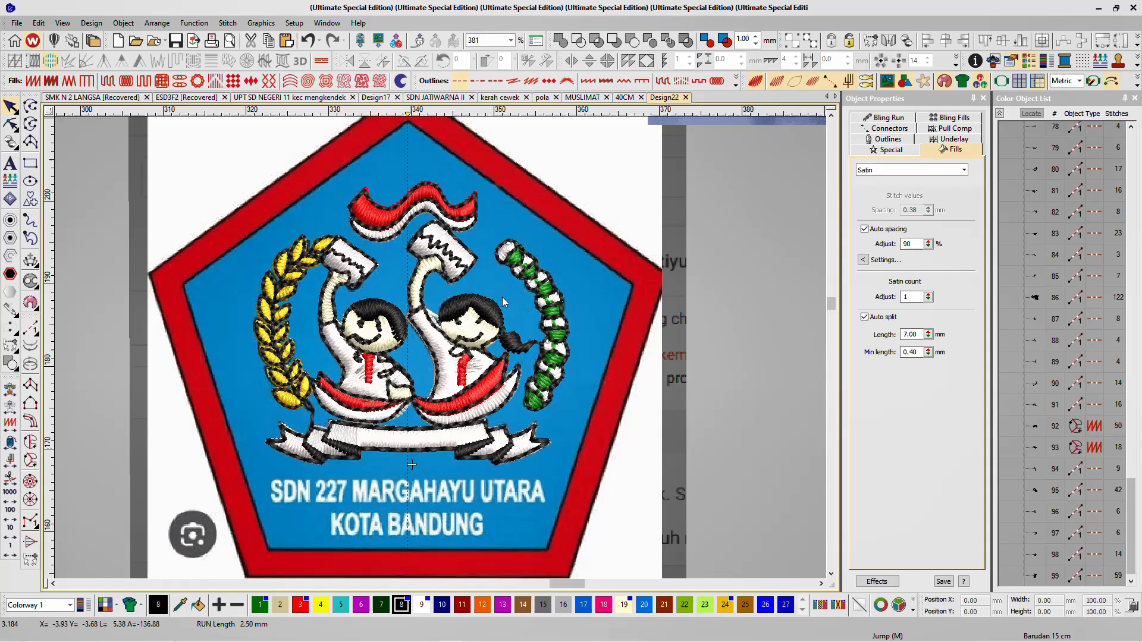
Step: Raise the reshape point on the edge of the girl's white shirt fill beside her cheek and regenerate the fill
scroll(441, 352, "up", 3)
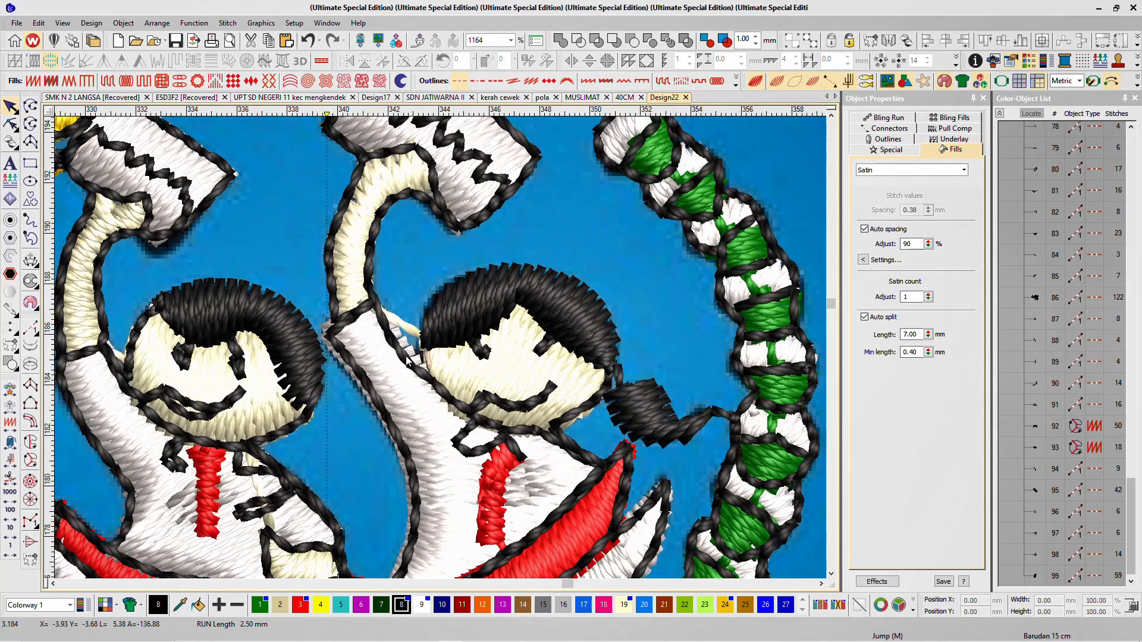
left_click(406, 359)
key("h")
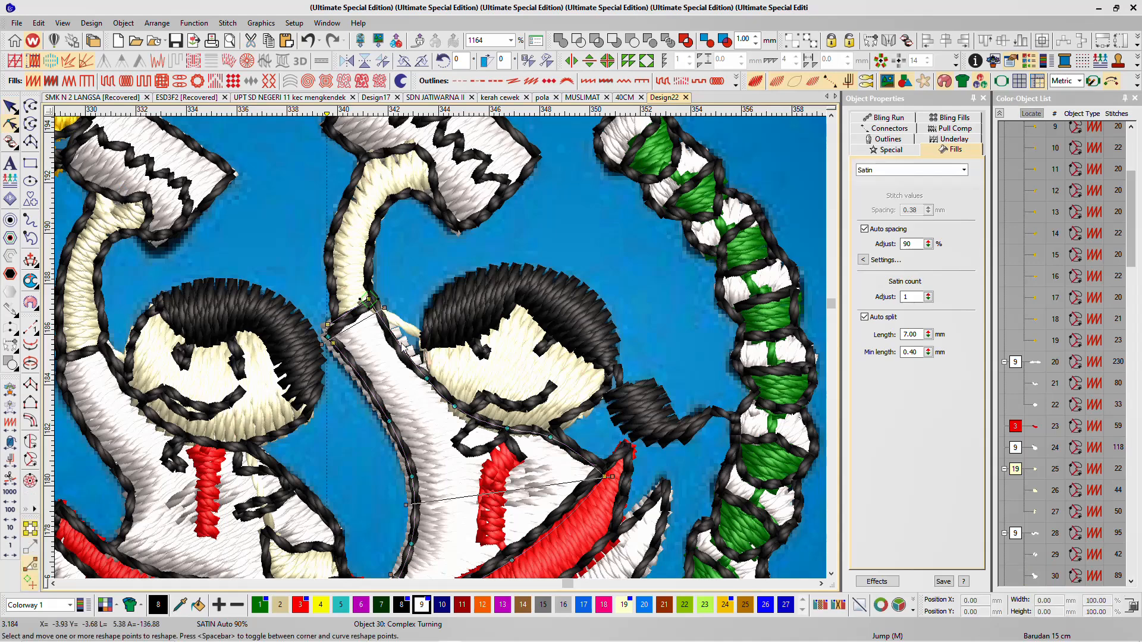
right_click(425, 375)
left_click_drag(425, 375, 425, 365)
key("Return")
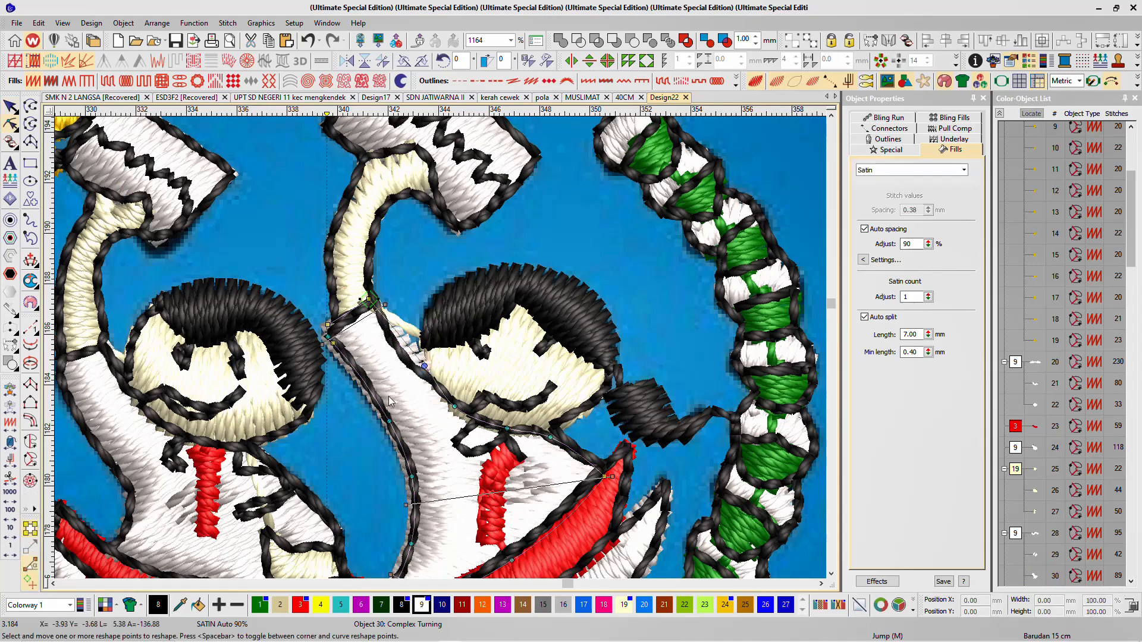
Step: Reshape the black outline of the girl's sleeve beside her cheek and check the outline at the cuff corner against the artwork
left_click(400, 352)
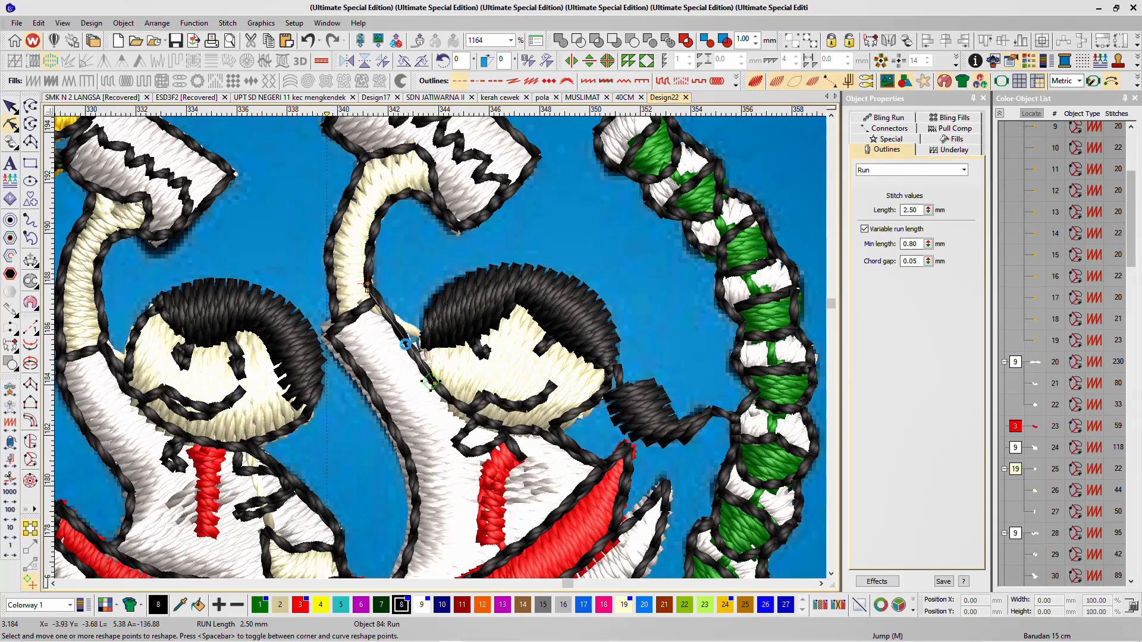
left_click(341, 347)
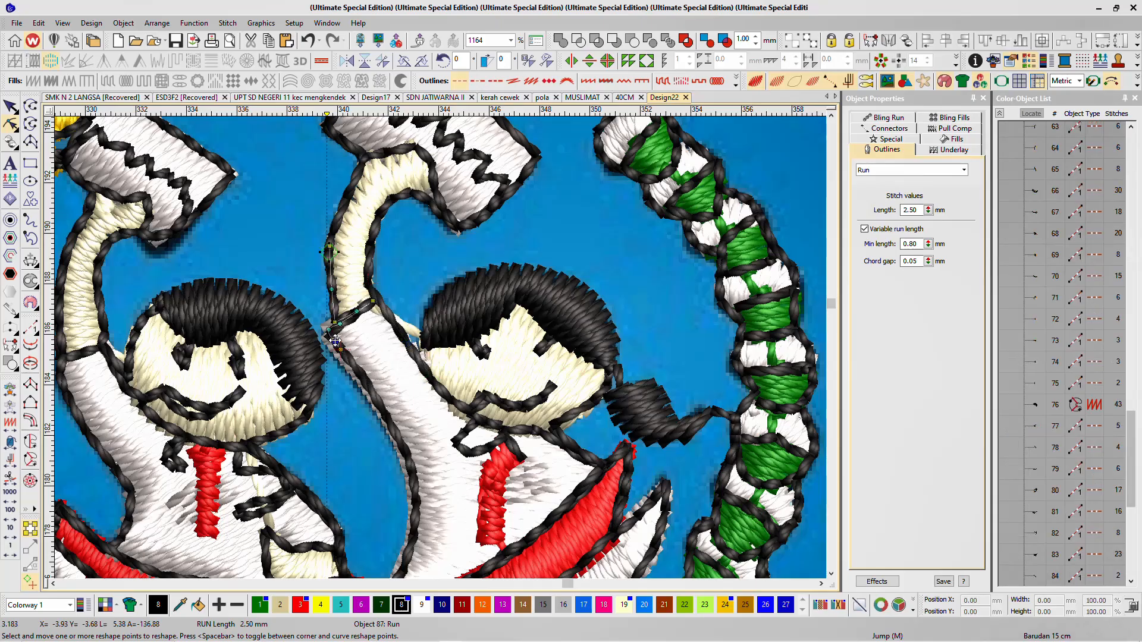
scroll(363, 382, "up", 4)
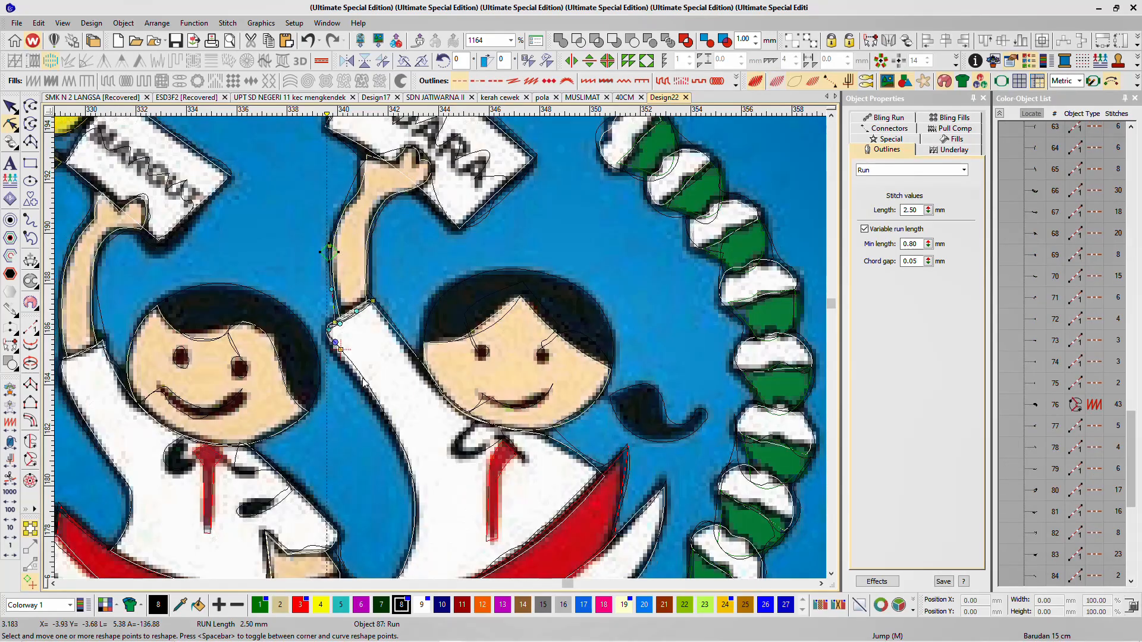
key("t")
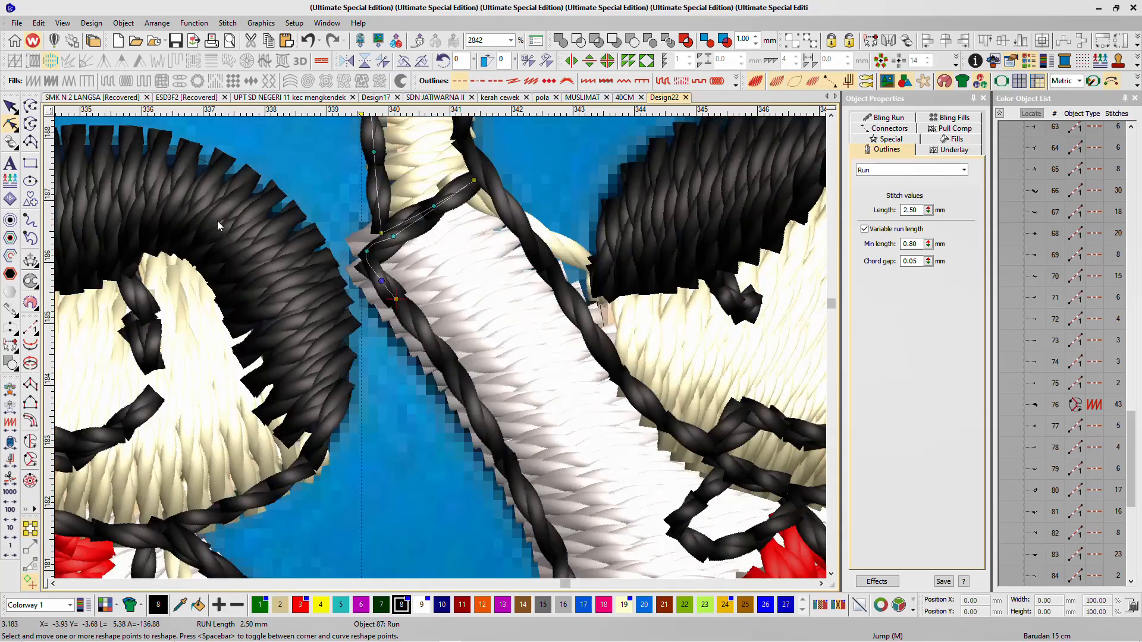
left_click(10, 106)
scroll(430, 274, "down", 1)
scroll(440, 348, "down", 8)
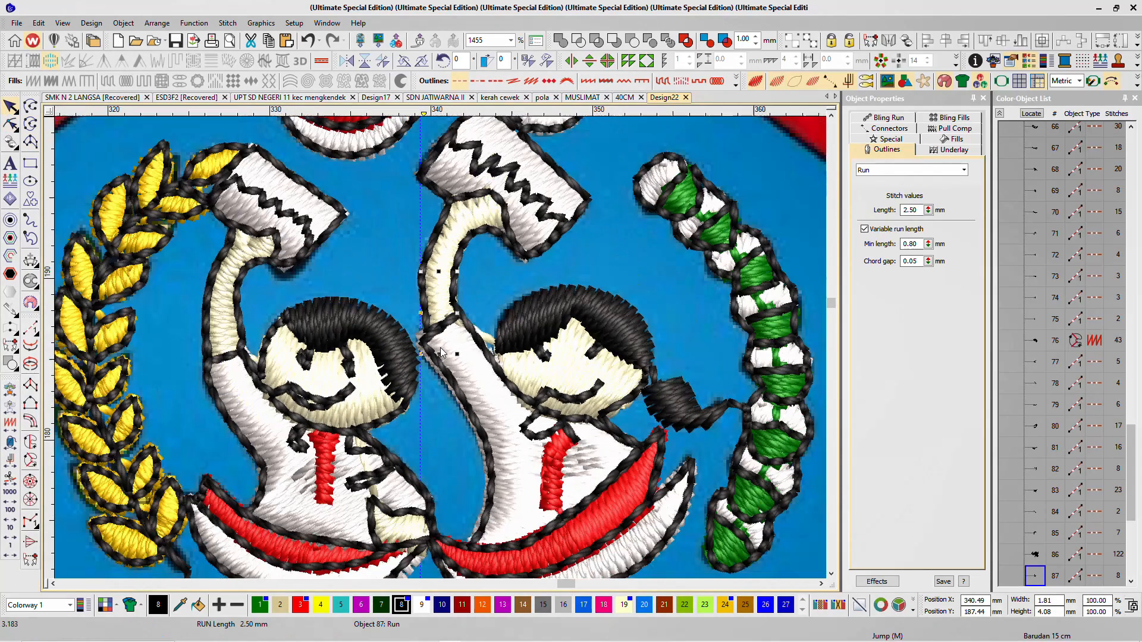
Step: Resequence the girl's skin-coloured objects to follow the boy's, forming one block of colour 19
scroll(1064, 372, "up", 15)
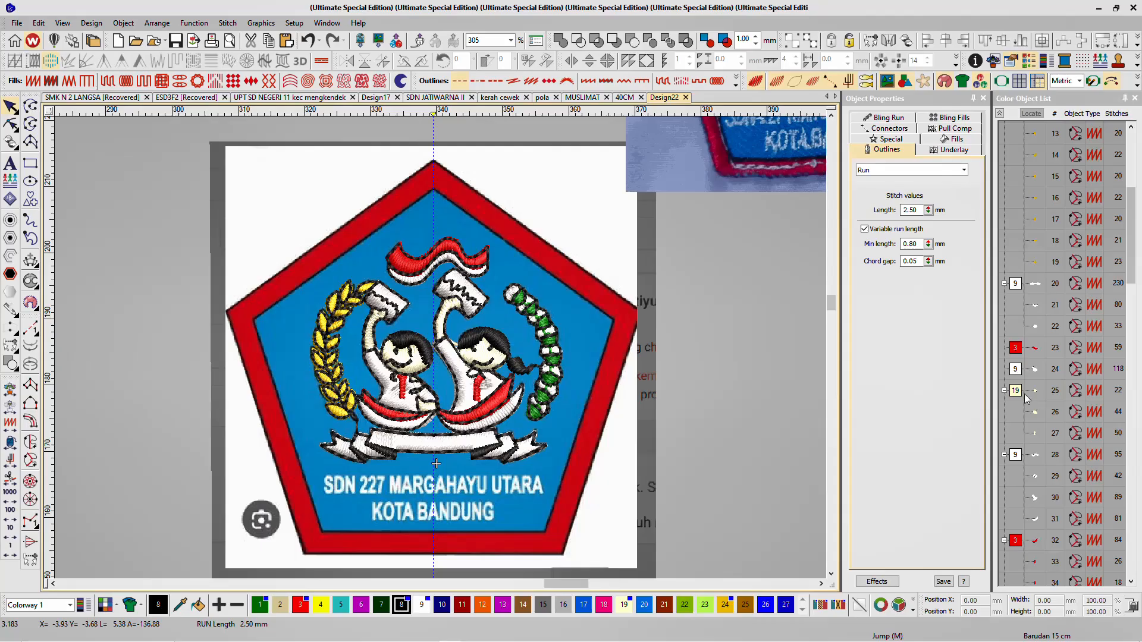
left_click(1025, 395)
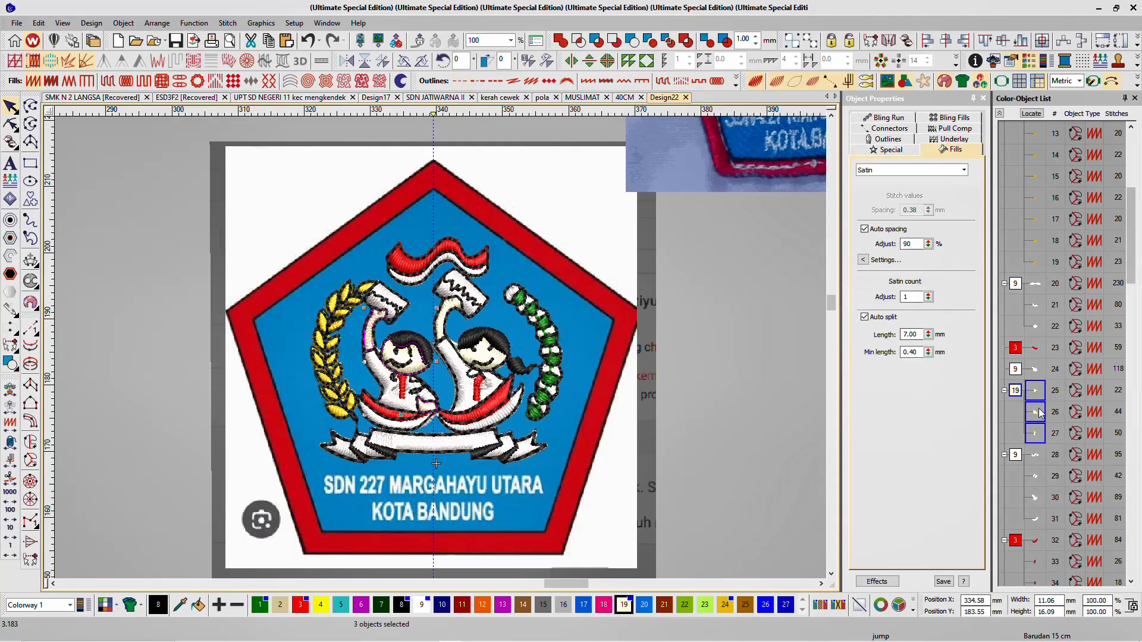
scroll(1039, 412, "down", 4)
left_click_drag(1019, 344, 1032, 167)
left_click(1000, 113)
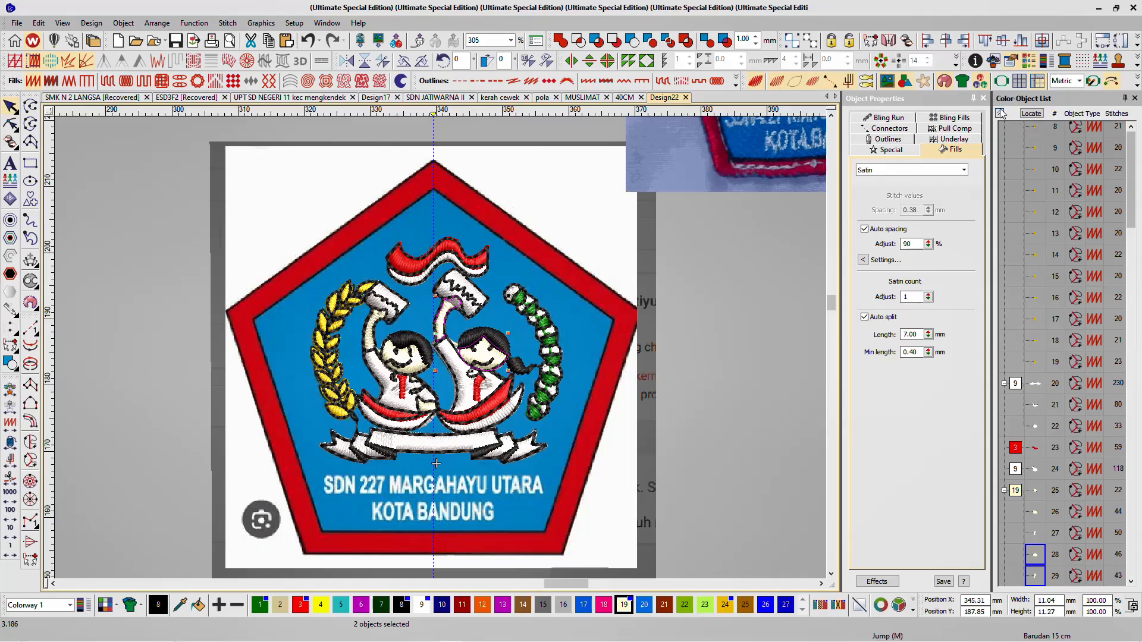
left_click(1019, 256)
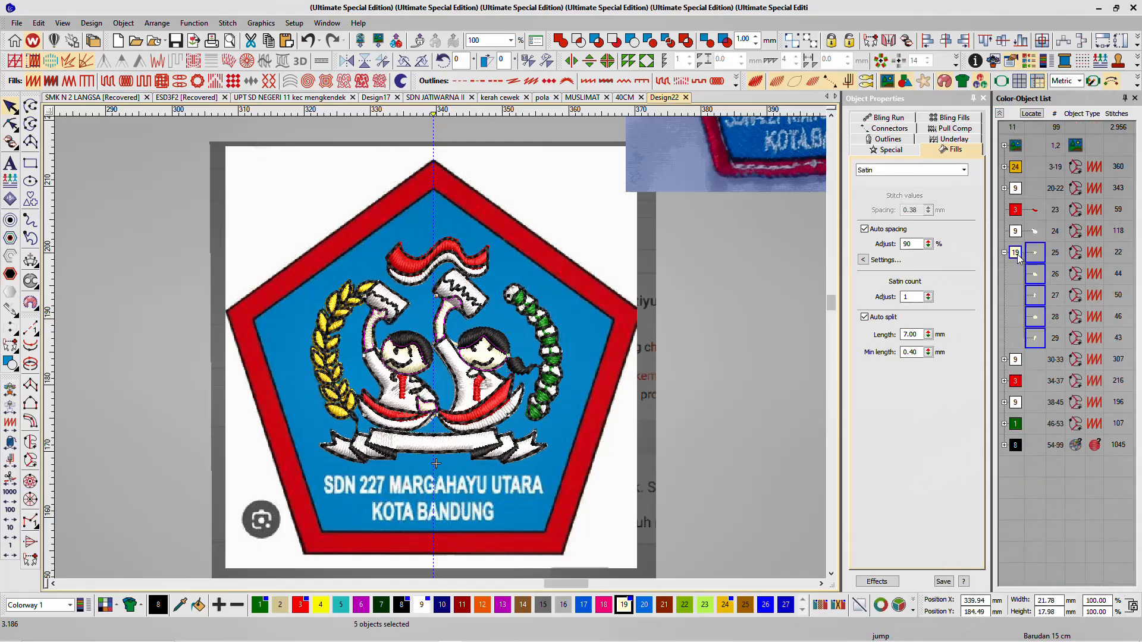
Step: Select all the separate white groups and resequence them into a single block of colour 9 following the yellow wreath
left_click(1017, 358)
left_click(1016, 466, "ctrl")
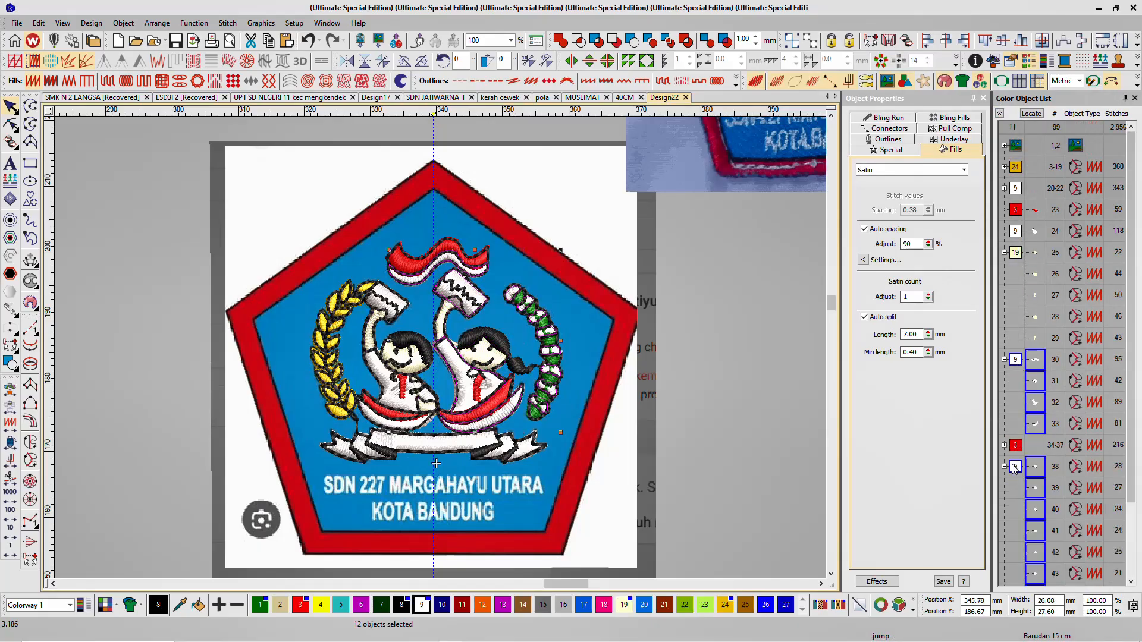
left_click(1016, 232, "ctrl")
left_click(1016, 189, "ctrl")
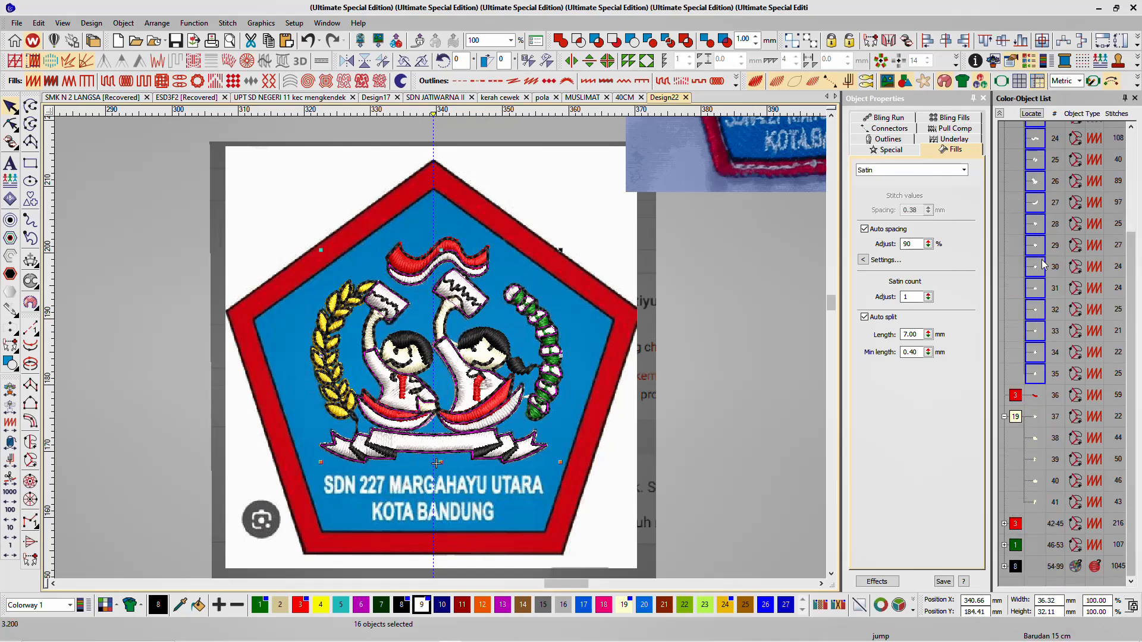
left_click(725, 287)
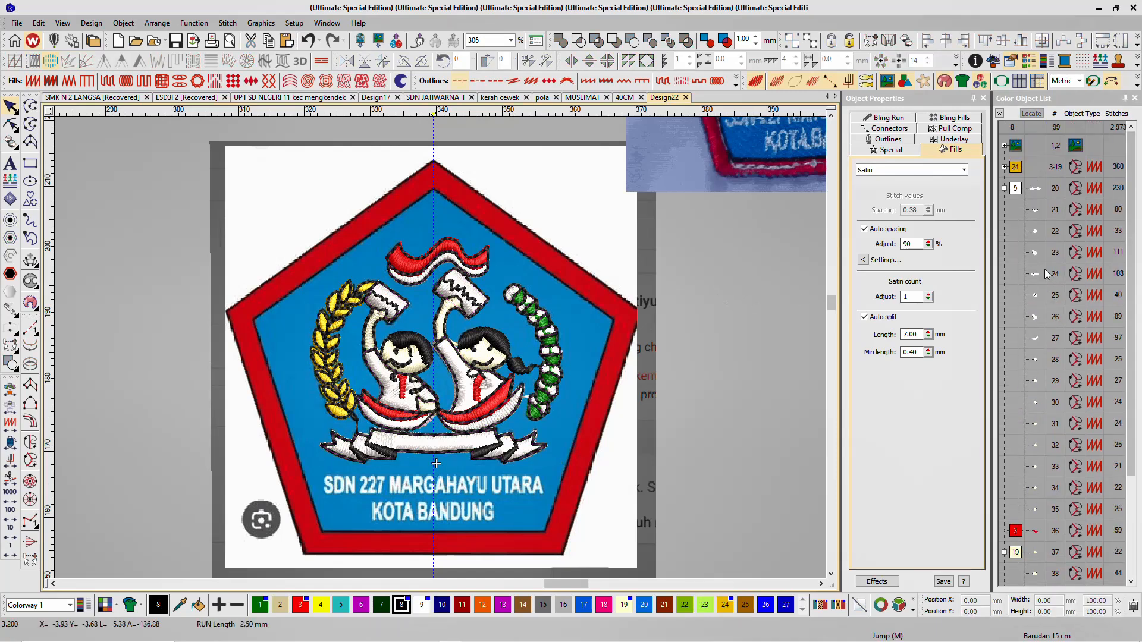
Step: Select all the white objects in the colour 9 block and set their satin auto spacing adjustment to 98%
left_click(1036, 209)
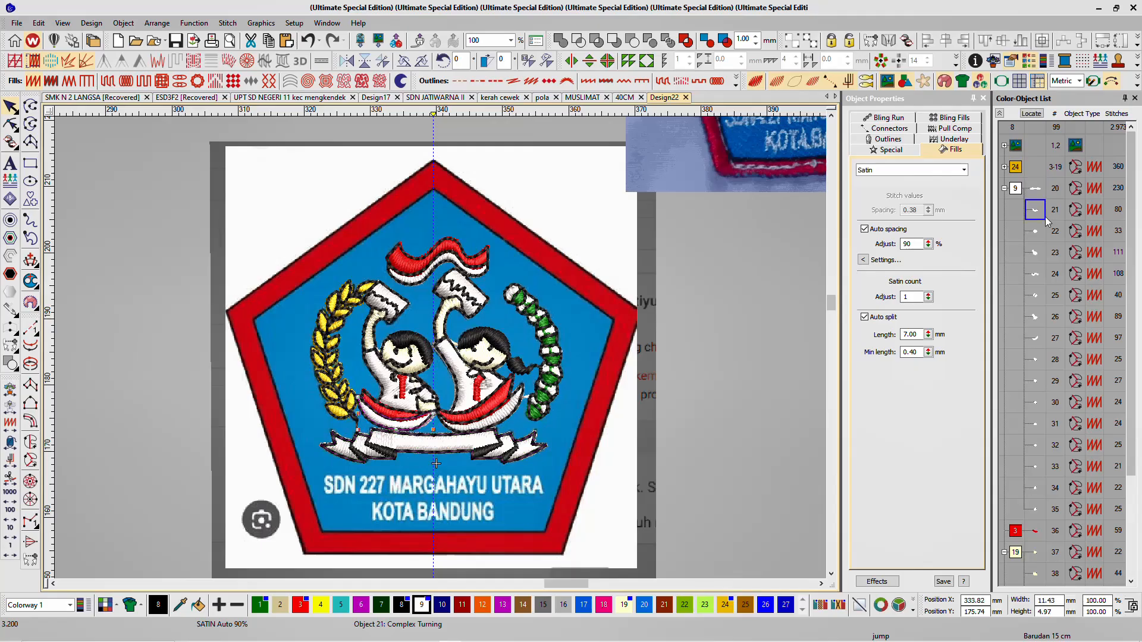
left_click(1036, 188)
left_click(1037, 511, "shift")
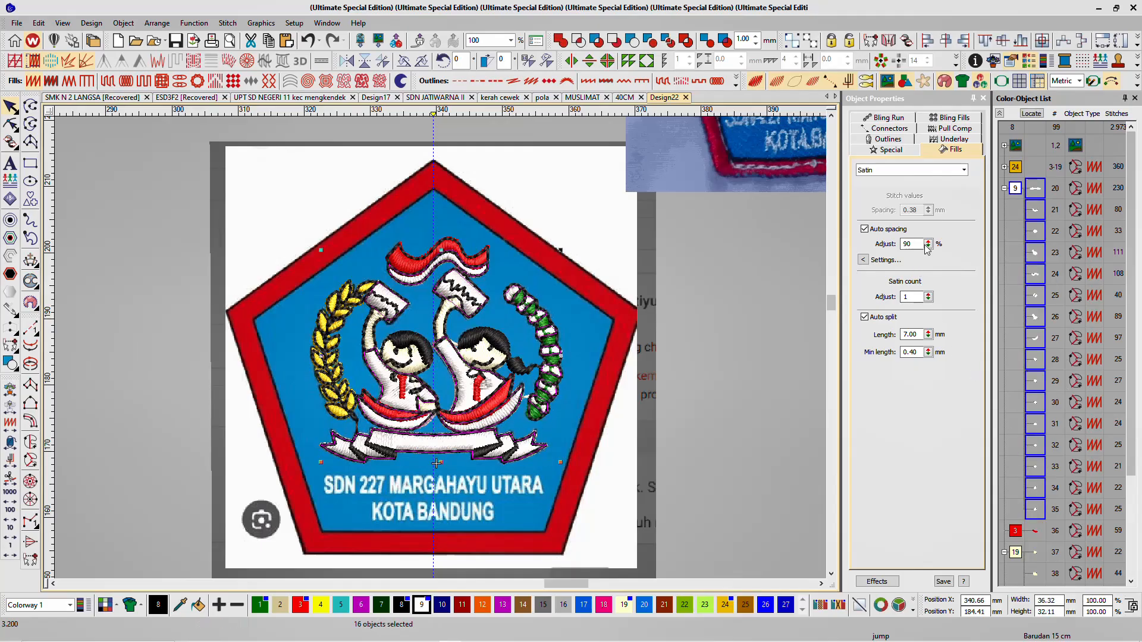
left_click_drag(927, 248, 875, 276)
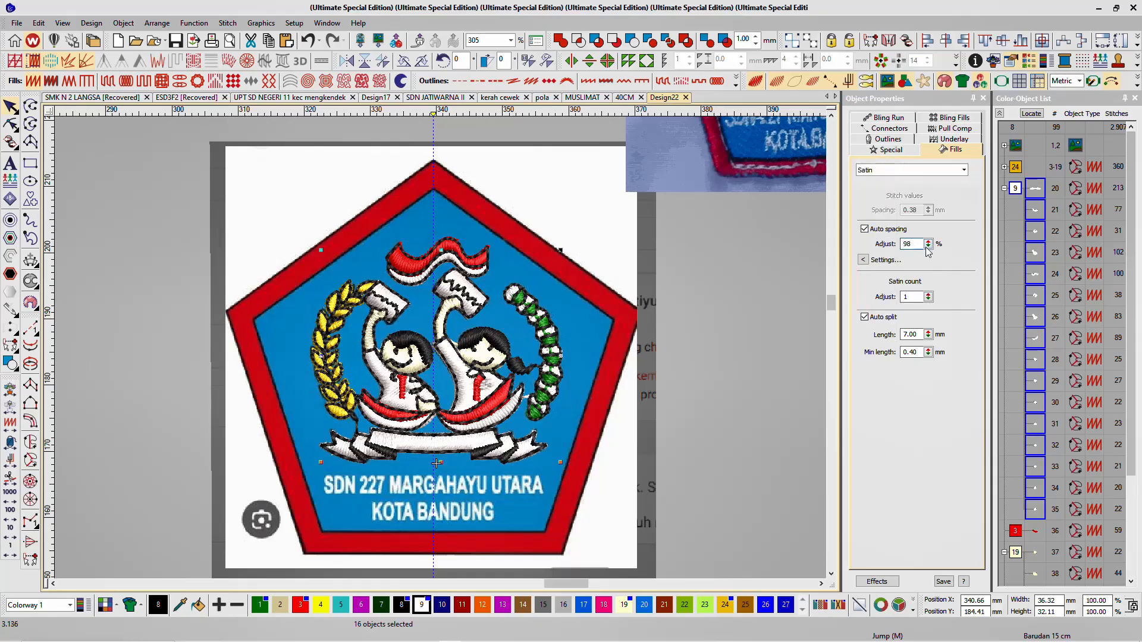
scroll(1052, 262, "down", 3)
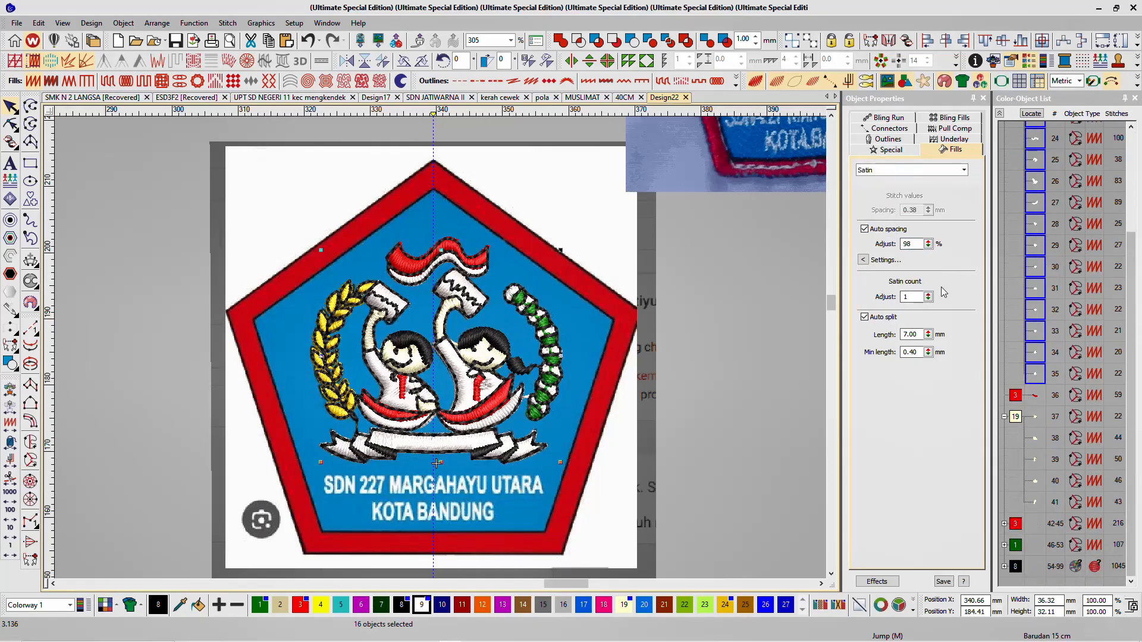
Step: Branch the white objects into one object, entering at the top ribbon's right end and exiting at the banner's left tail
scroll(423, 325, "up", 2)
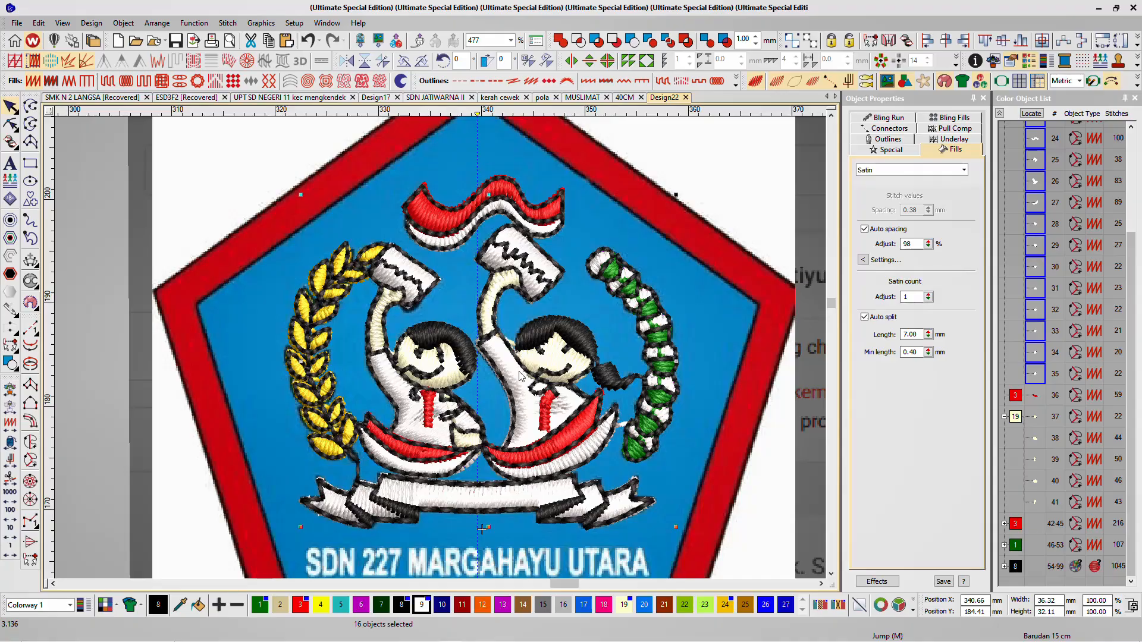
key("i")
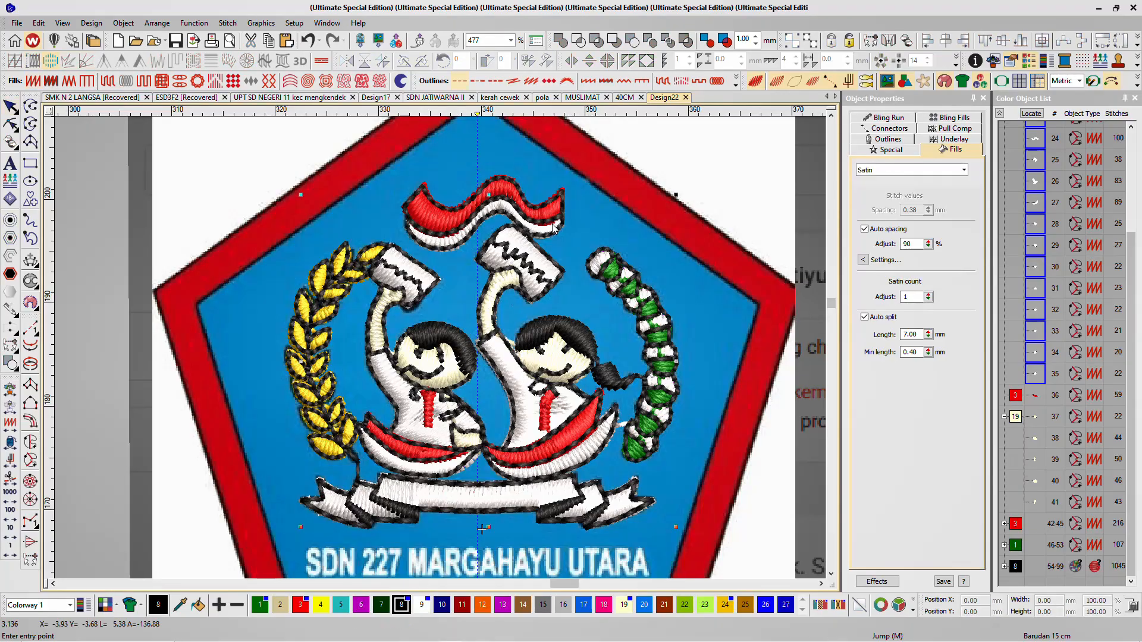
left_click(553, 223)
left_click(327, 515)
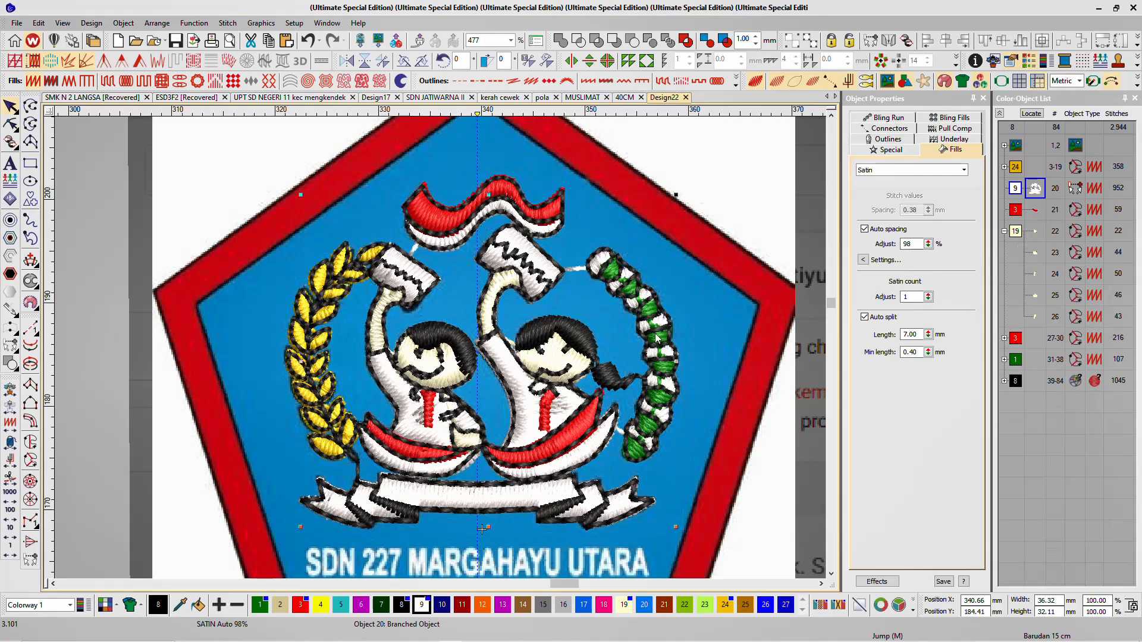
Step: Move the white branched object's entry point just right of the top ribbon and its exit point below the banner's right tail
key("h")
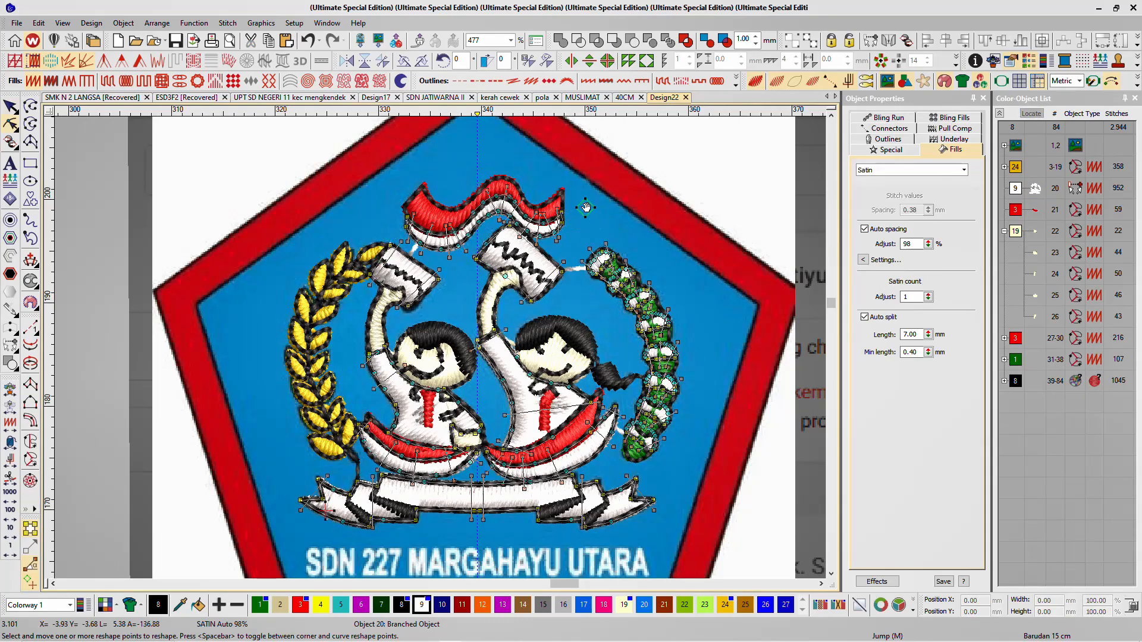
key("Escape")
key("Return")
left_click_drag(620, 553, 680, 542)
key("Return")
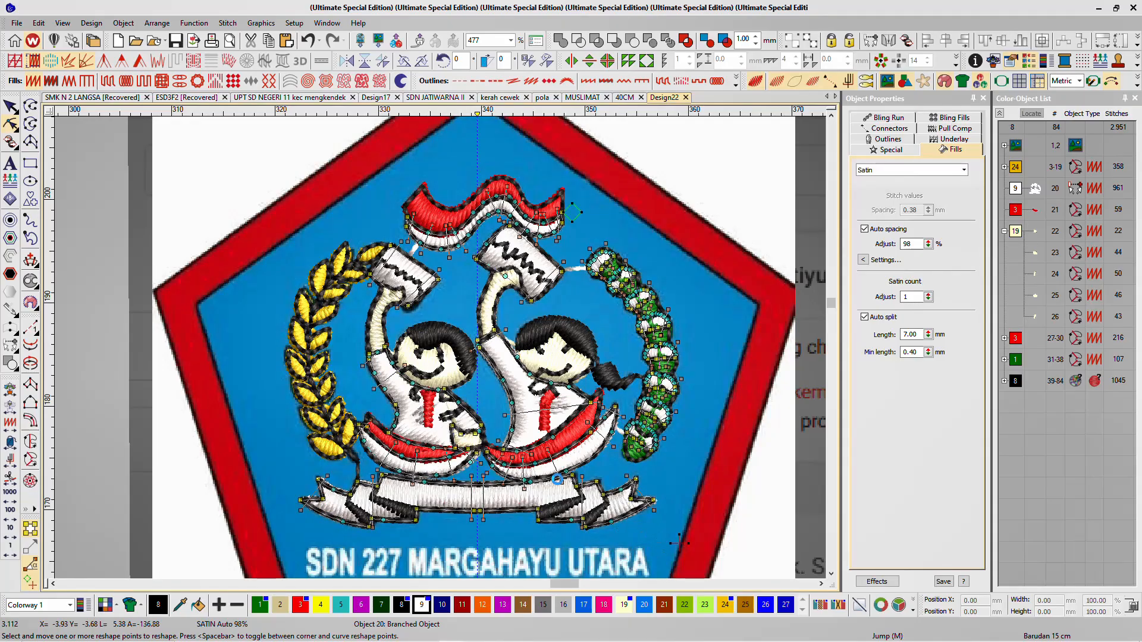
left_click(11, 106)
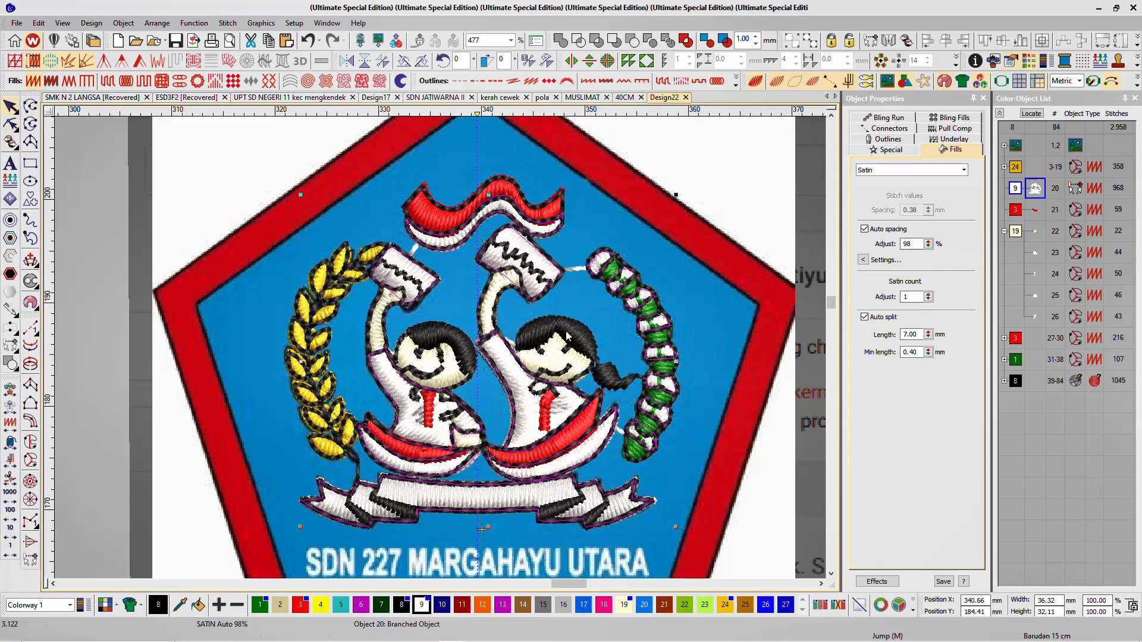
scroll(220, 350, "down", 2)
left_click(694, 329)
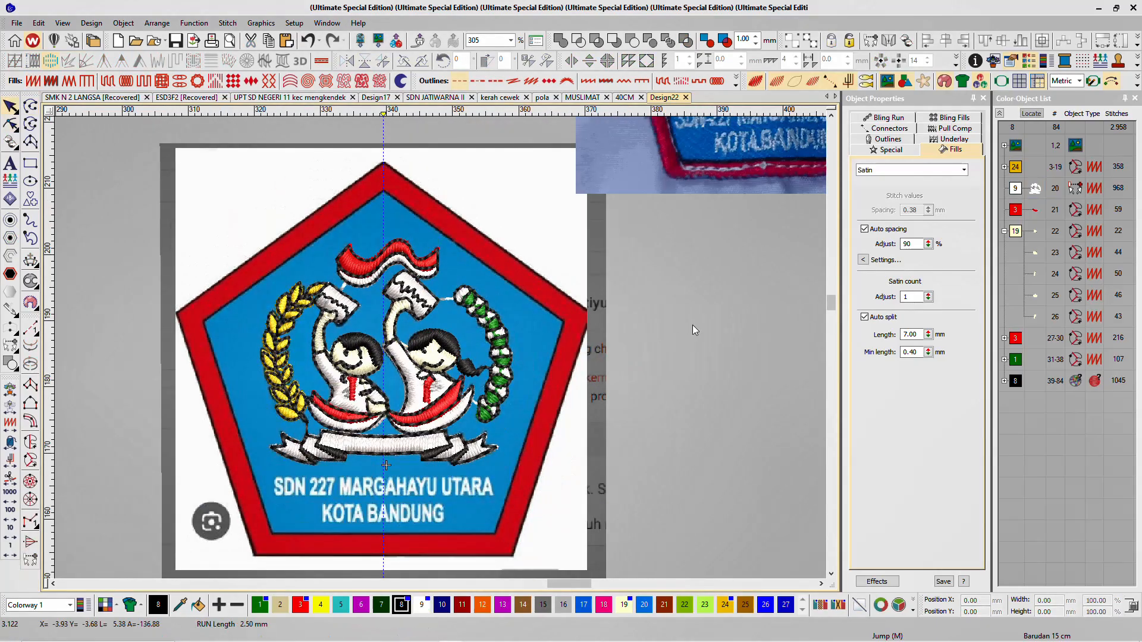
Step: Examine the skin-coloured group and the boy's face fill, comparing the emblem with the photo of the embroidered patch
left_click(1016, 233)
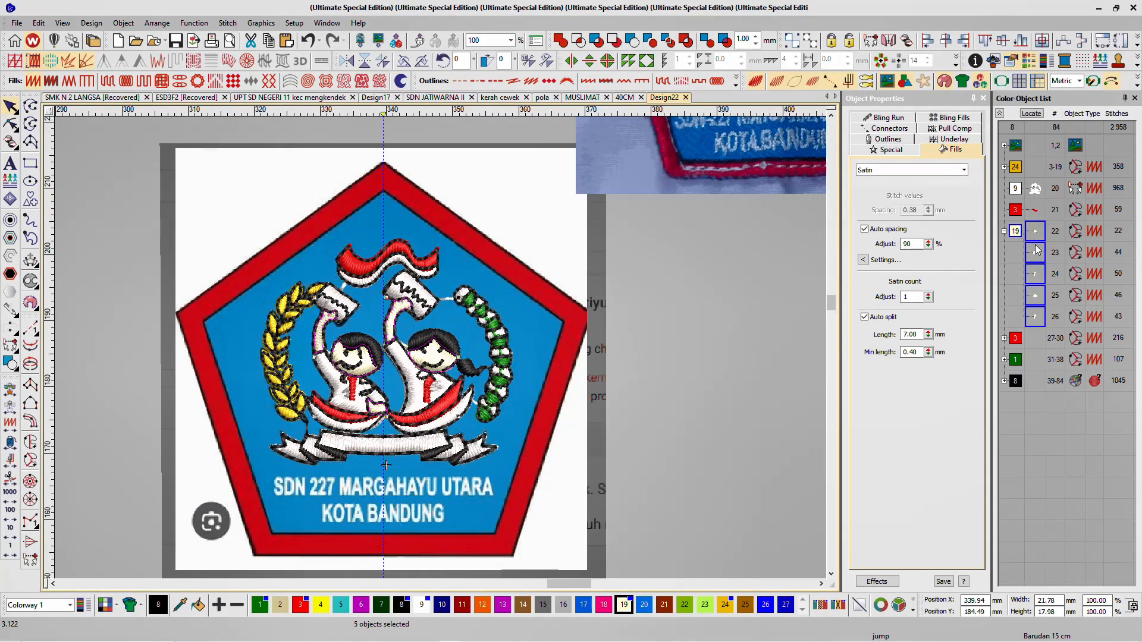
scroll(221, 401, "up", 3)
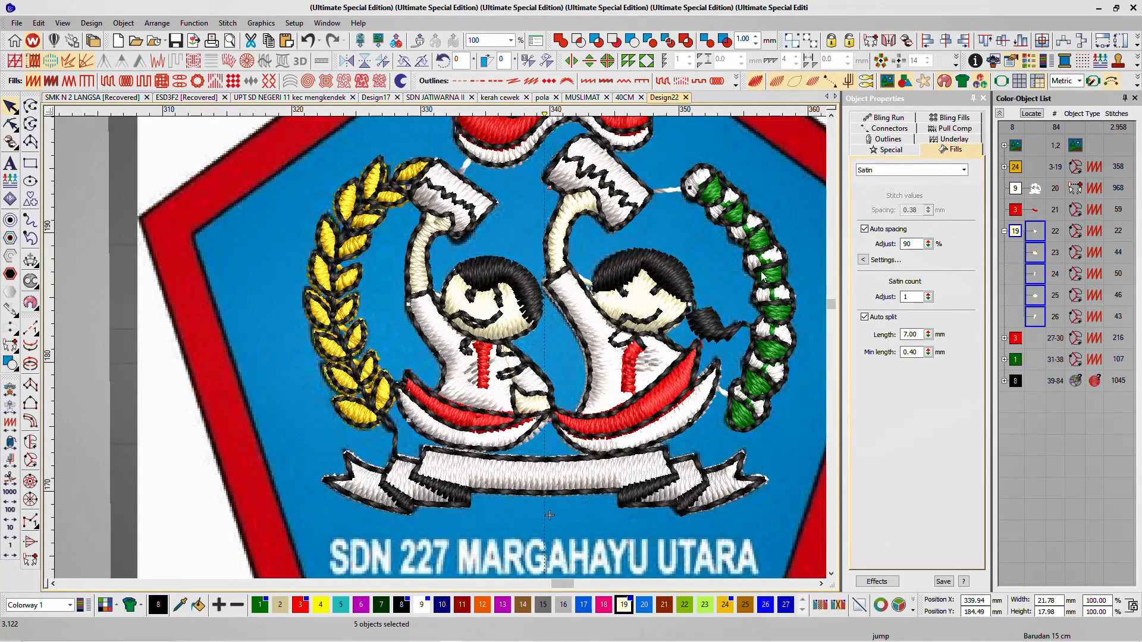
left_click(1035, 249)
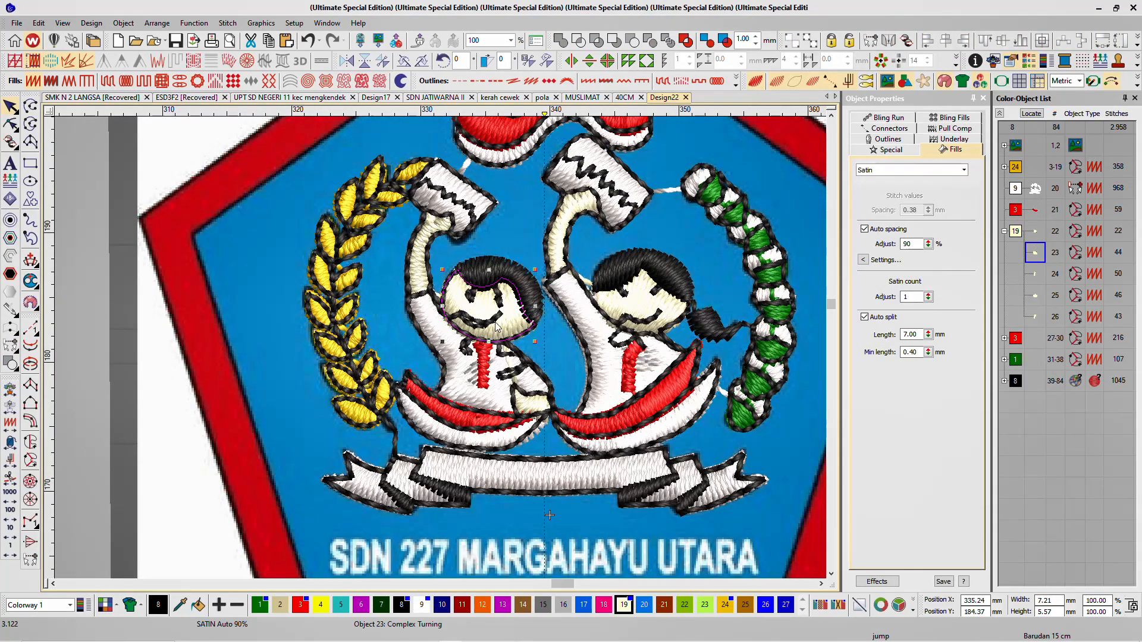
scroll(508, 333, "down", 5)
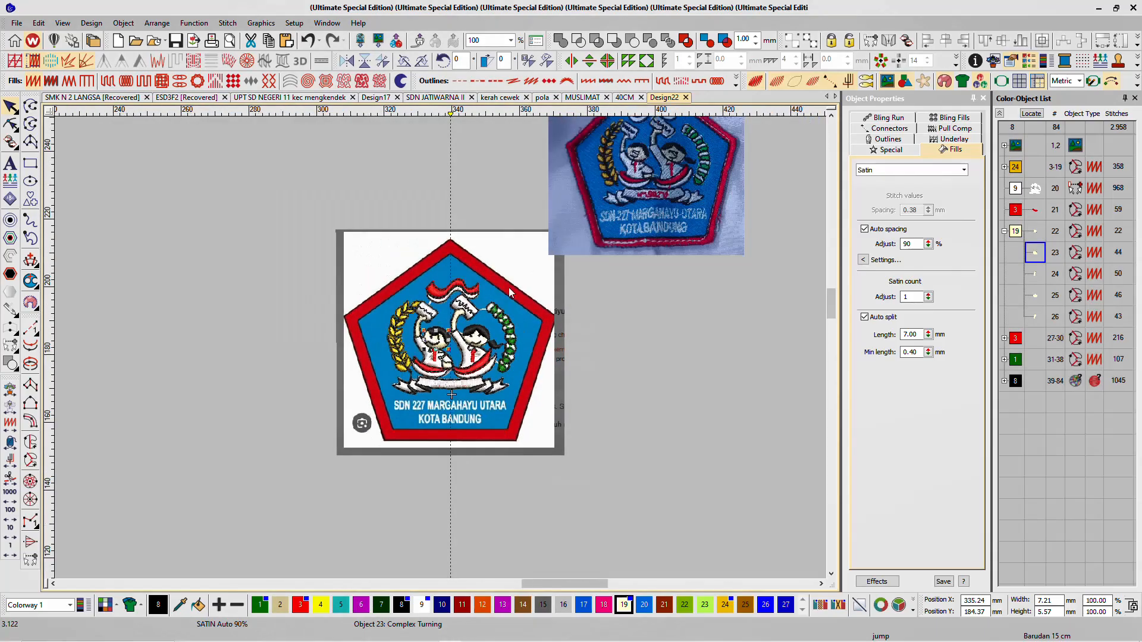
scroll(649, 159, "up", 3)
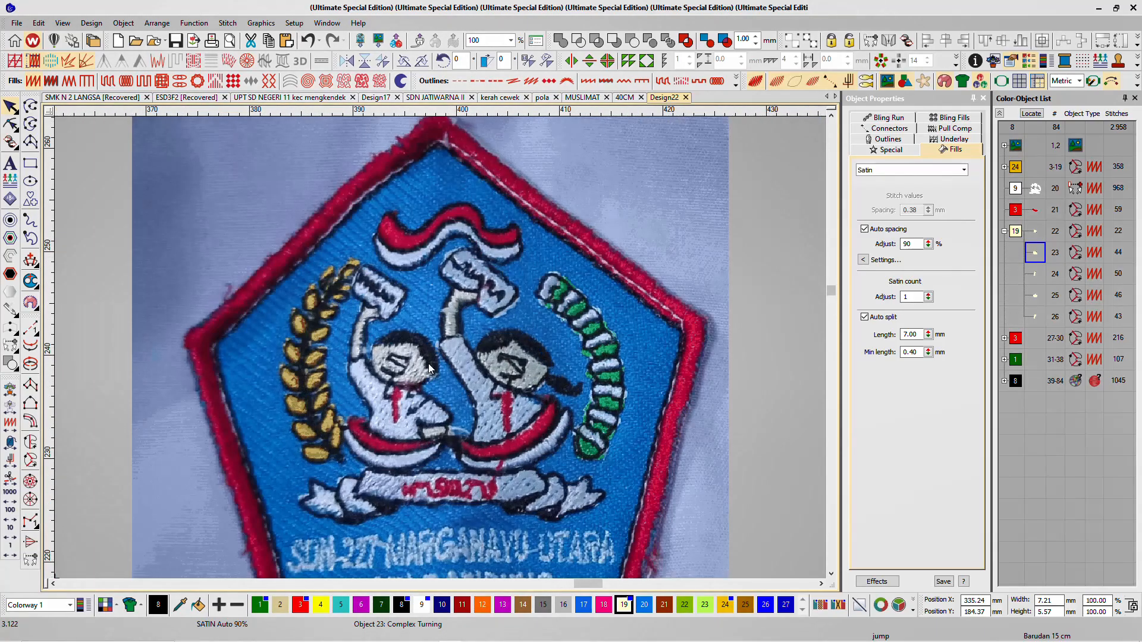
scroll(417, 392, "down", 4)
scroll(440, 348, "up", 4)
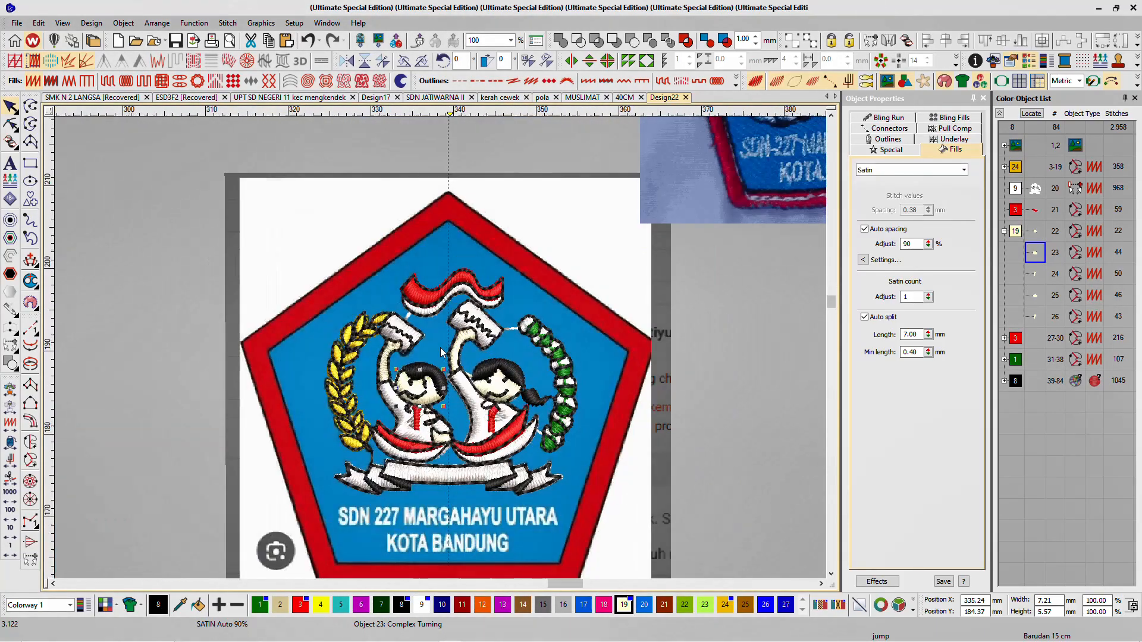
Step: Move the whole skin-coloured group of colour 19 ahead of the white branched object in the stitching sequence
scroll(439, 348, "up", 1)
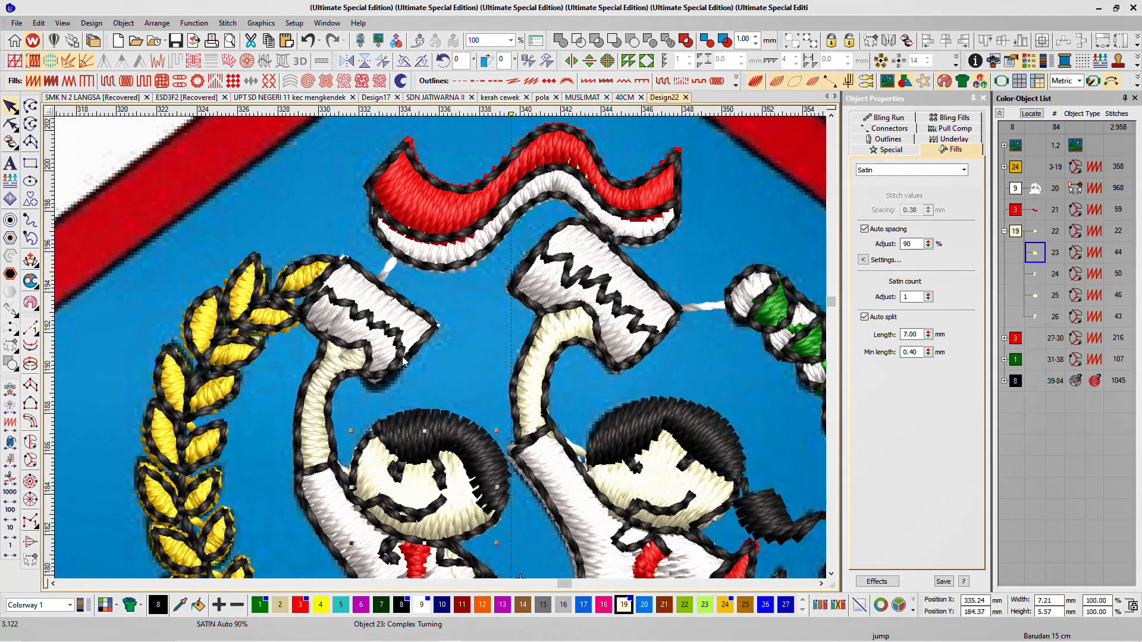
left_click(1015, 232)
scroll(354, 403, "down", 1)
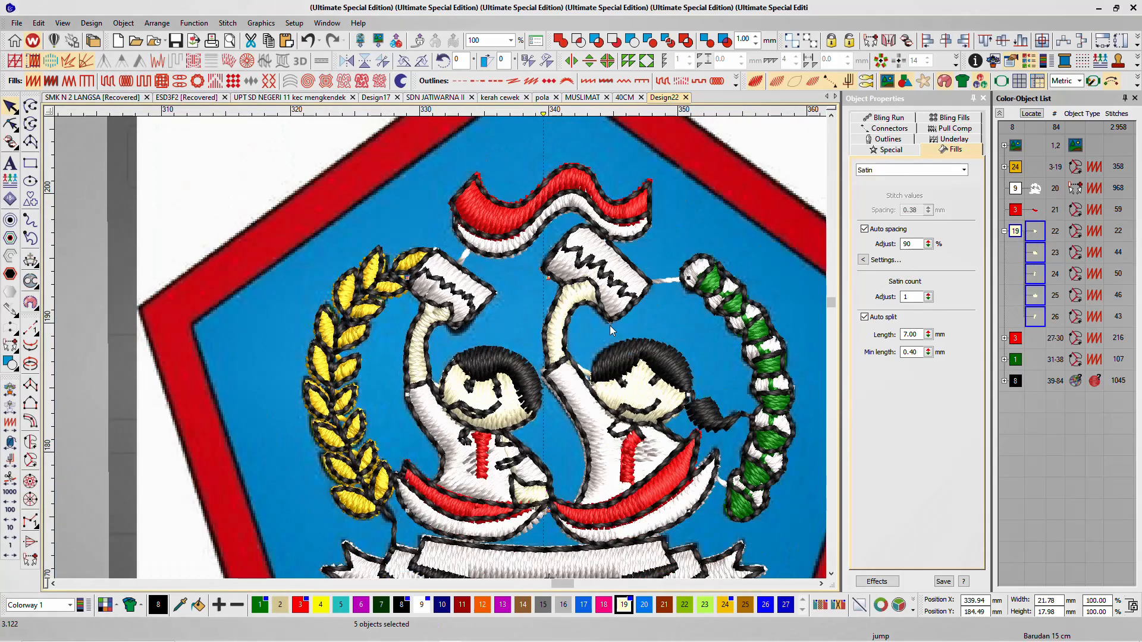
left_click_drag(1016, 232, 1021, 182)
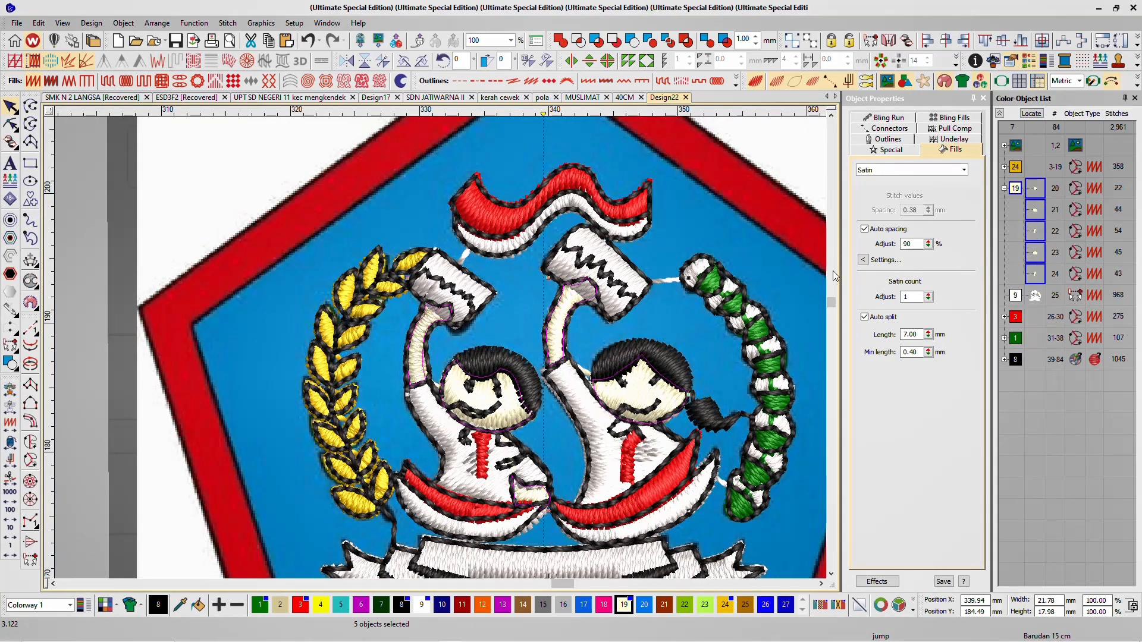
scroll(430, 337, "up", 2)
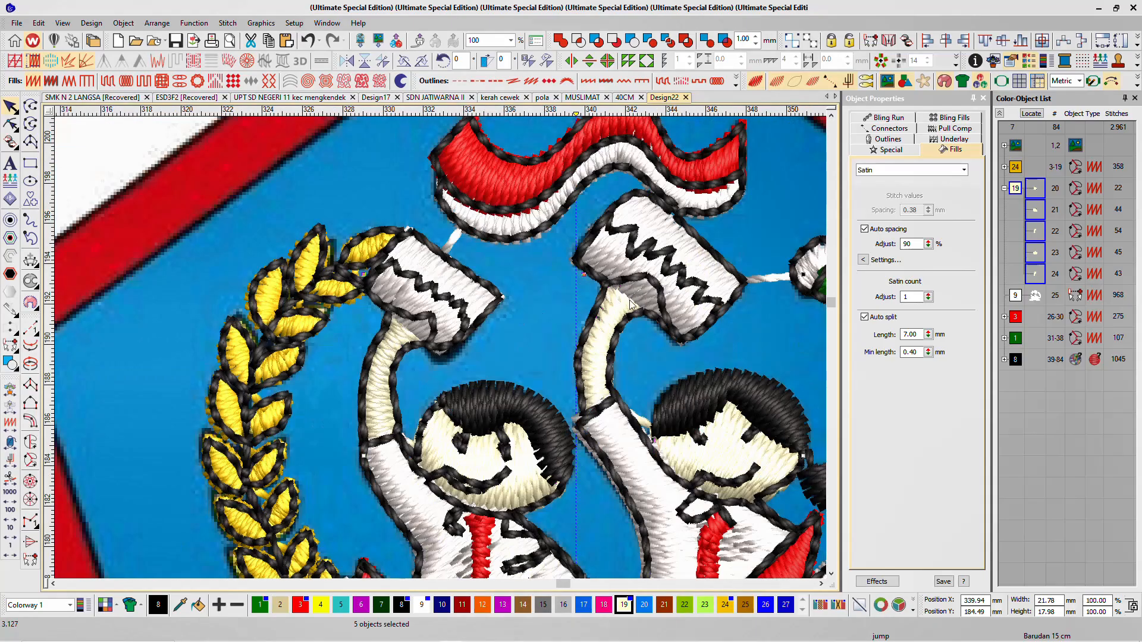
scroll(441, 348, "down", 3)
left_click(94, 223)
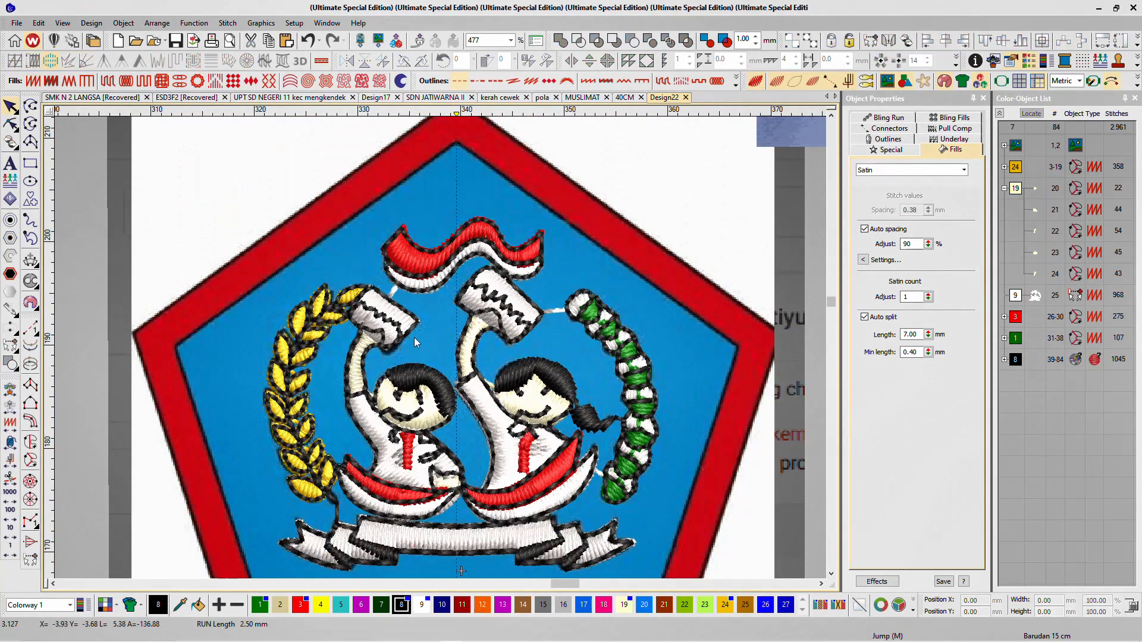
Step: Add reshape points to the white branched object's edge where the boy's paper meets both sides of his raised hand
scroll(414, 337, "up", 4)
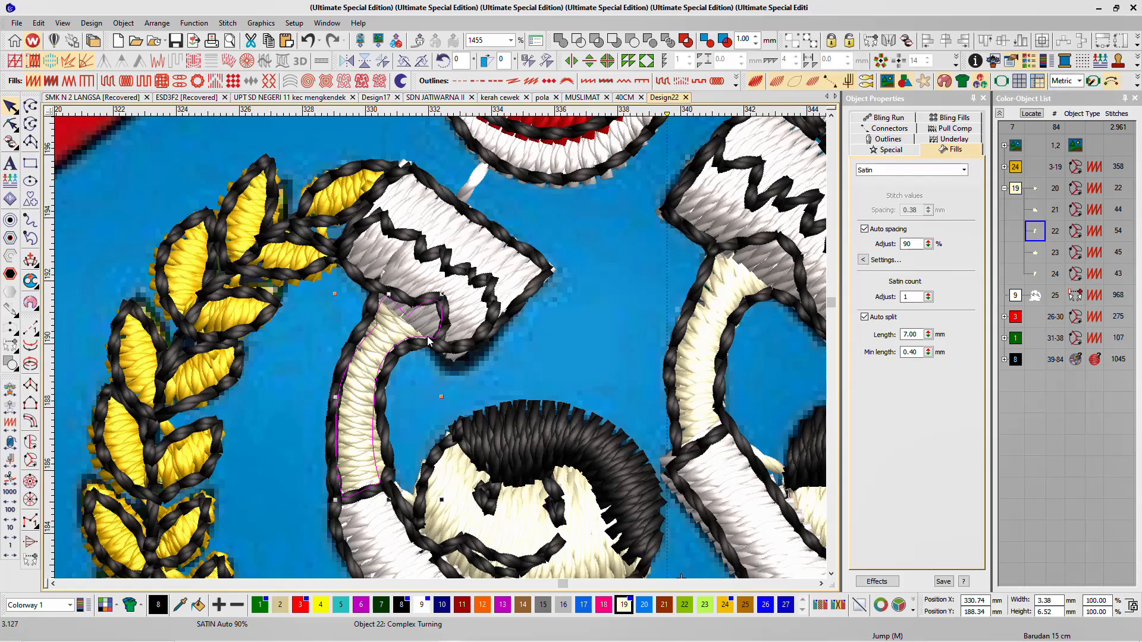
left_click(546, 339)
left_click(441, 287)
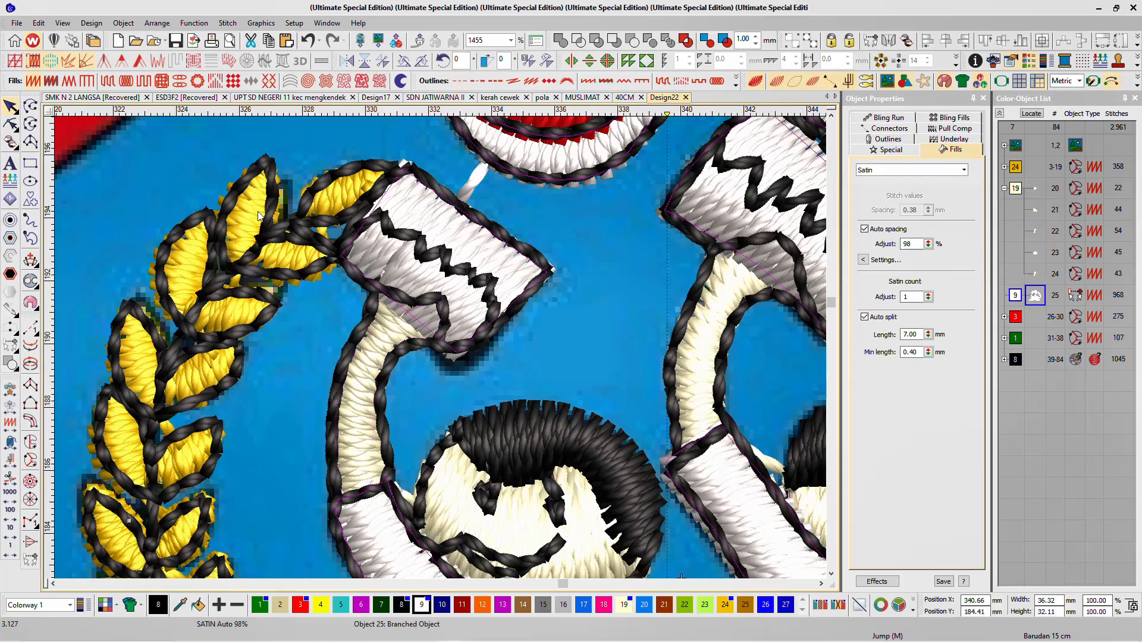
left_click(18, 129)
scroll(399, 331, "up", 4)
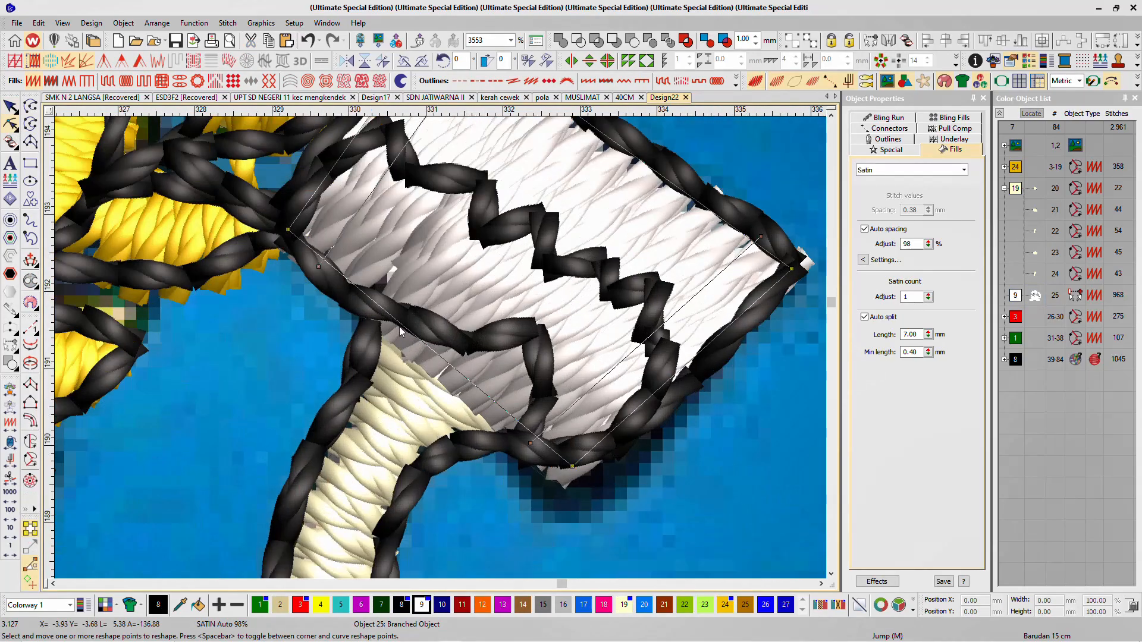
left_click(530, 441)
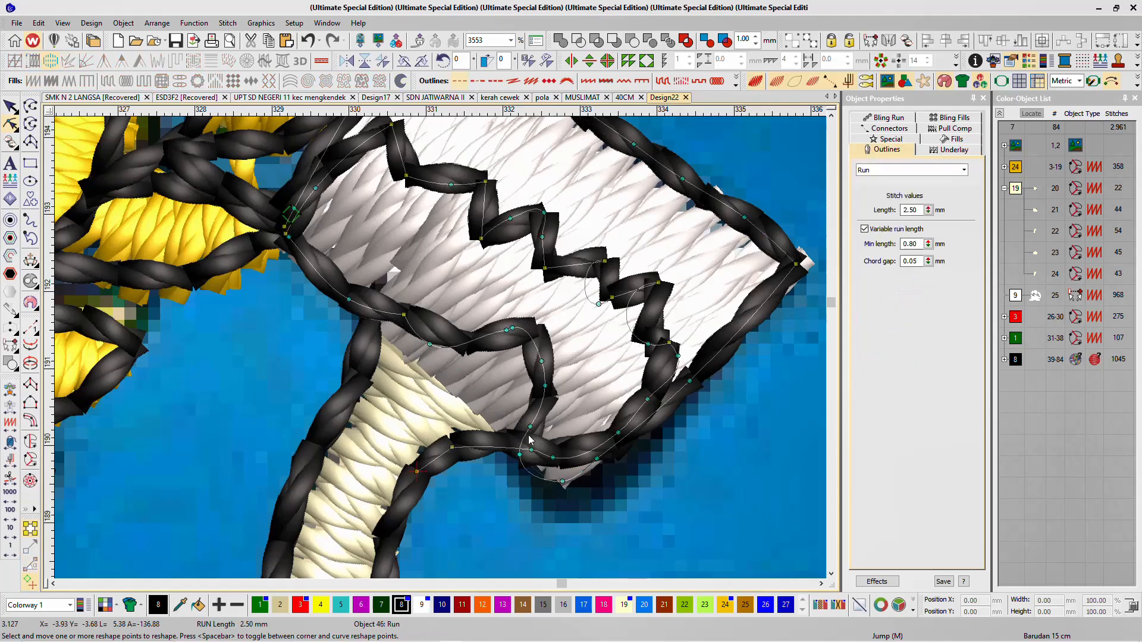
key("t")
left_click(483, 396)
key("t")
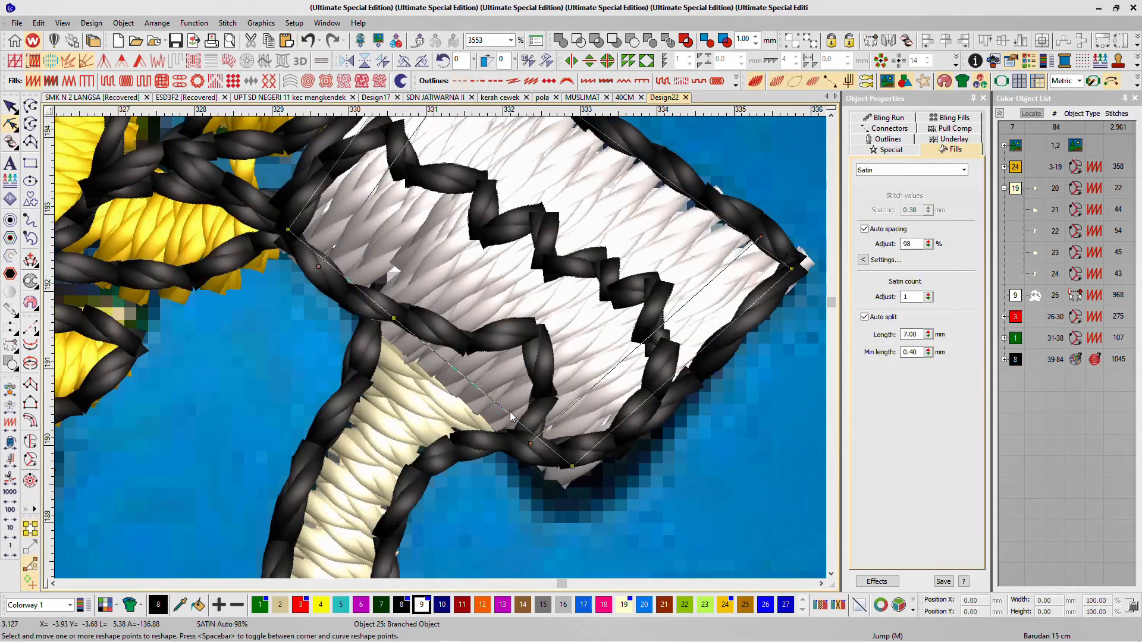
left_click(524, 427)
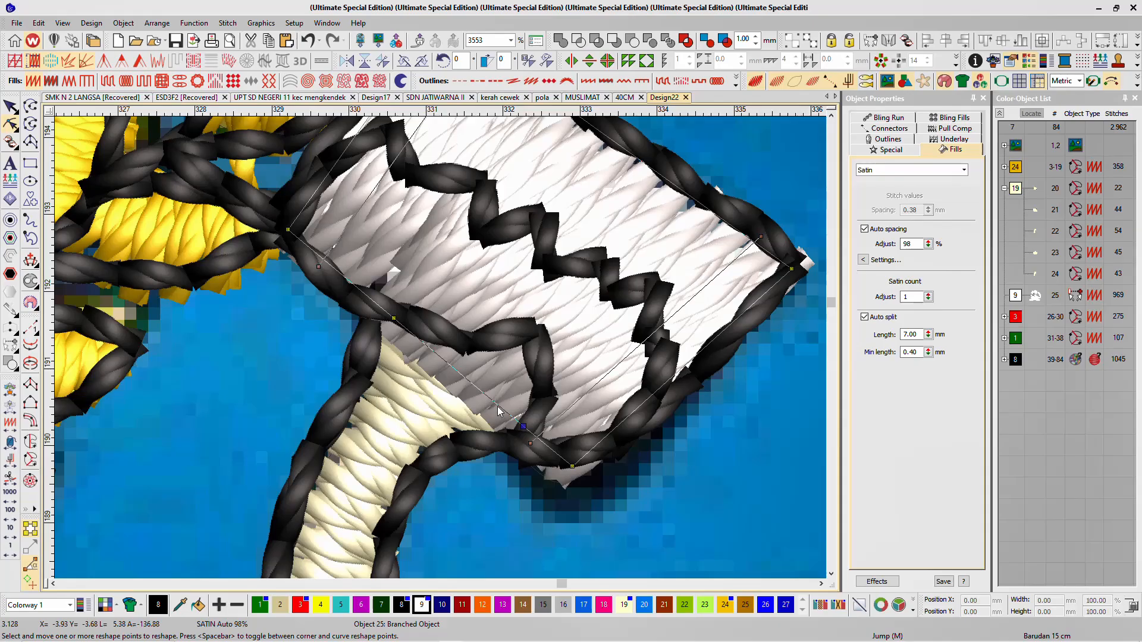
Step: Bend the lower edge of the boy's white paper around his hand, following the black outline, to uncover the skin fill
right_click(498, 406)
left_click_drag(499, 405, 538, 355)
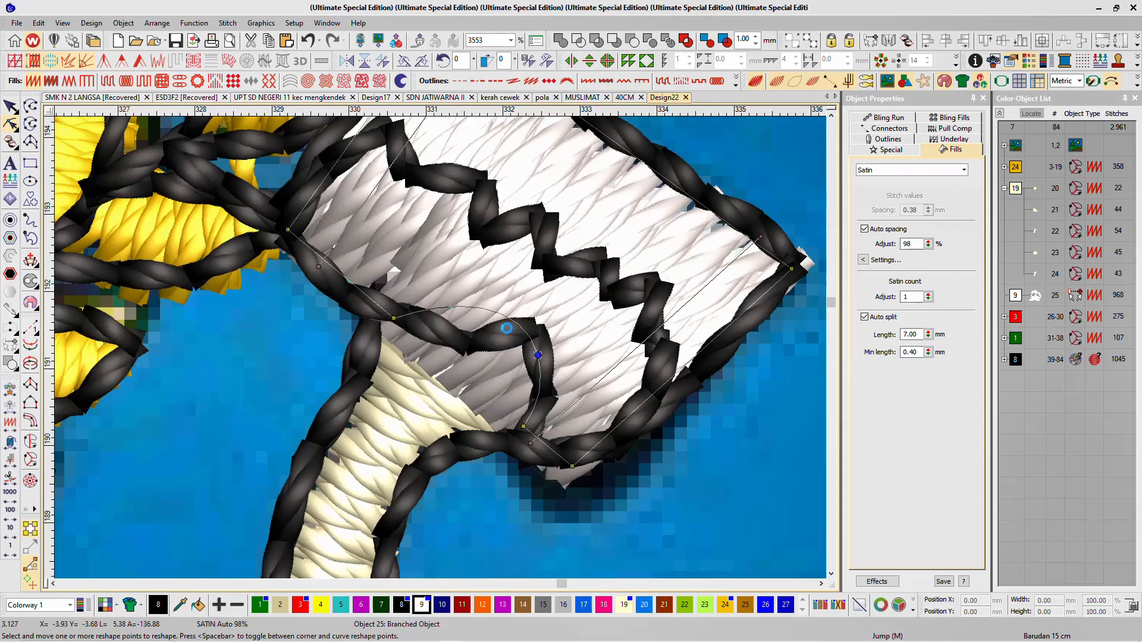
right_click(483, 308)
left_click_drag(482, 307, 539, 336)
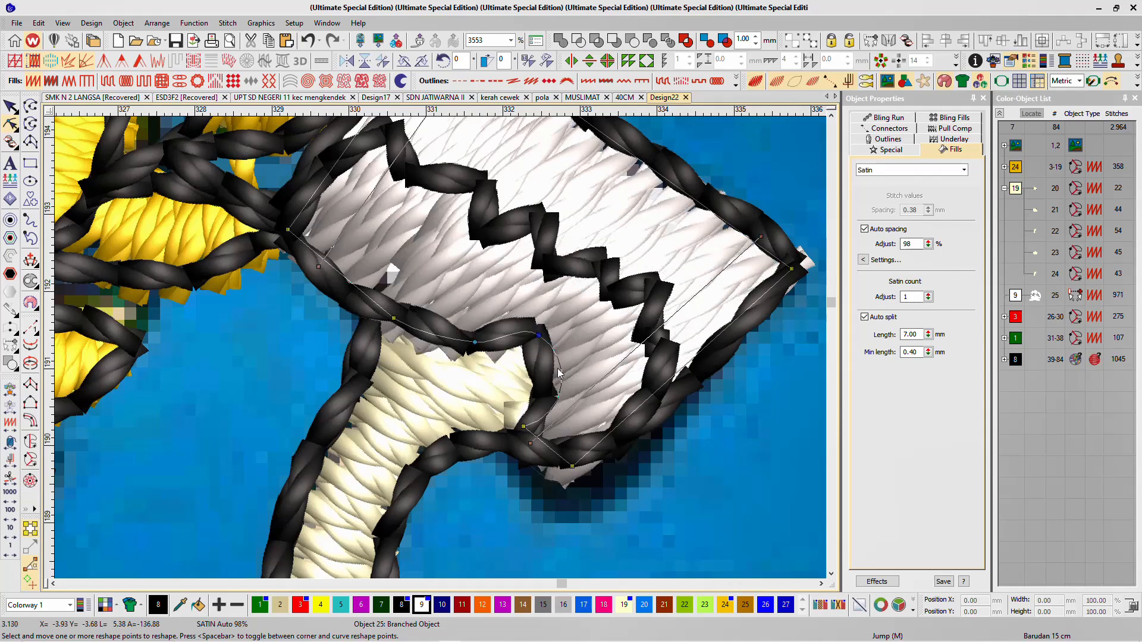
right_click(562, 374)
left_click_drag(561, 374, 550, 370)
left_click(11, 107)
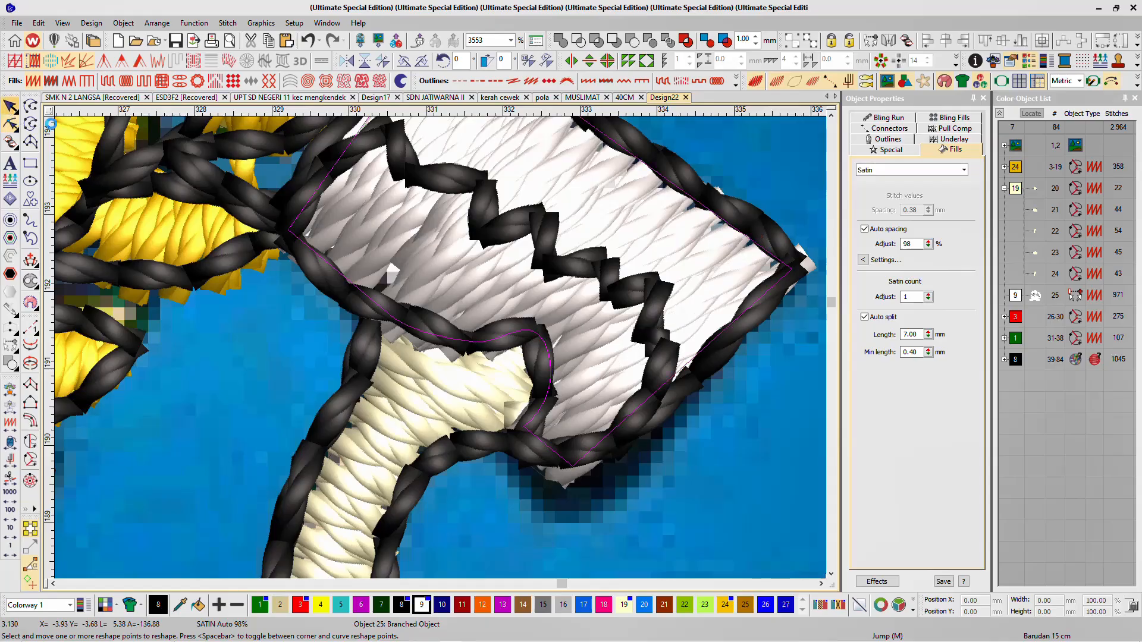
Step: Add reshape points along the lower edge of the girl's white paper where it crosses her raised hand
scroll(398, 315, "down", 6)
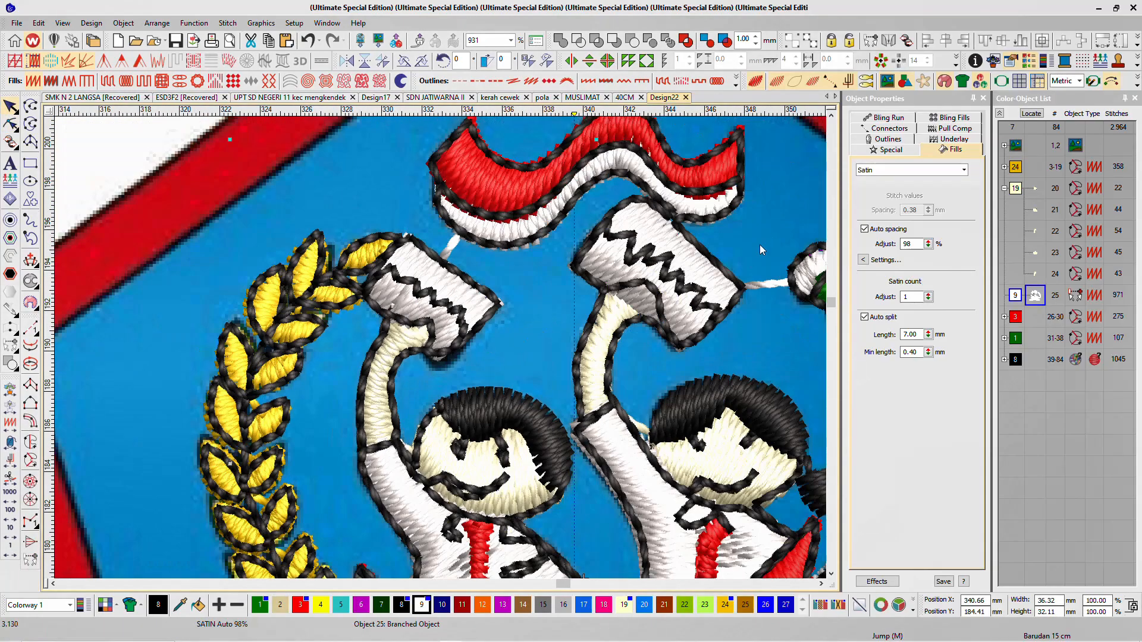
scroll(441, 352, "up", 4)
key("t")
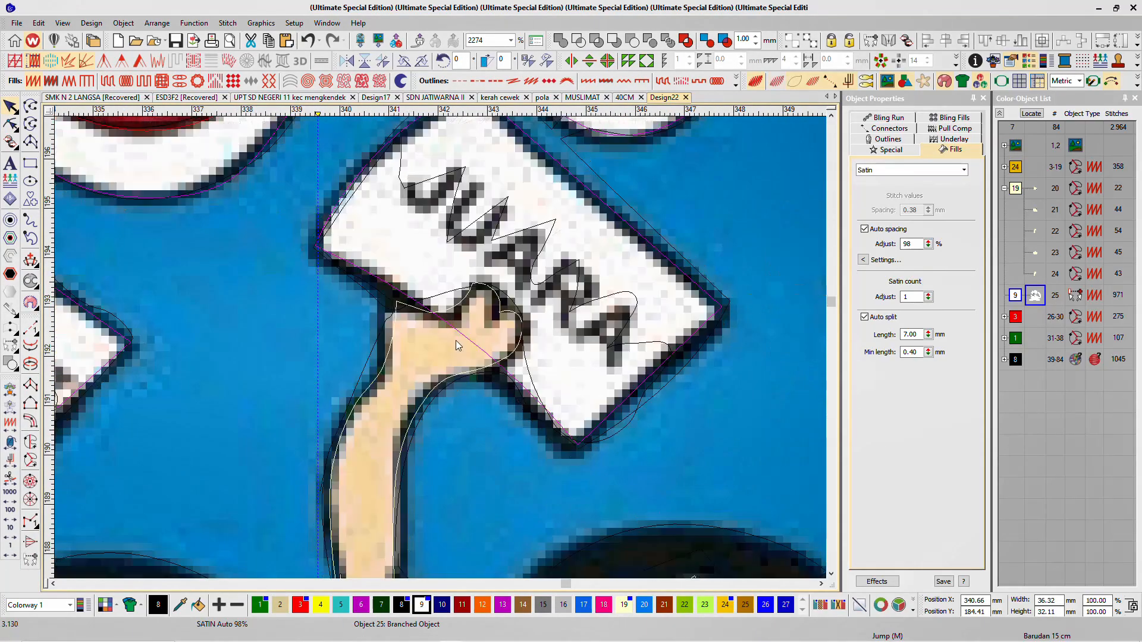
left_click(11, 124)
scroll(449, 357, "up", 4)
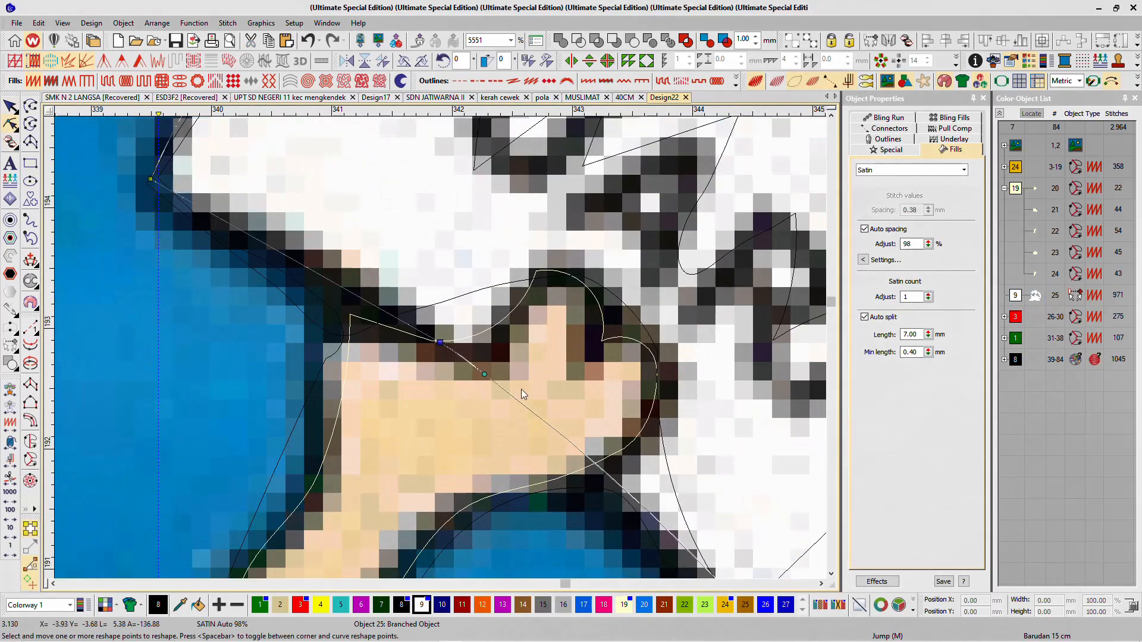
left_click(598, 464)
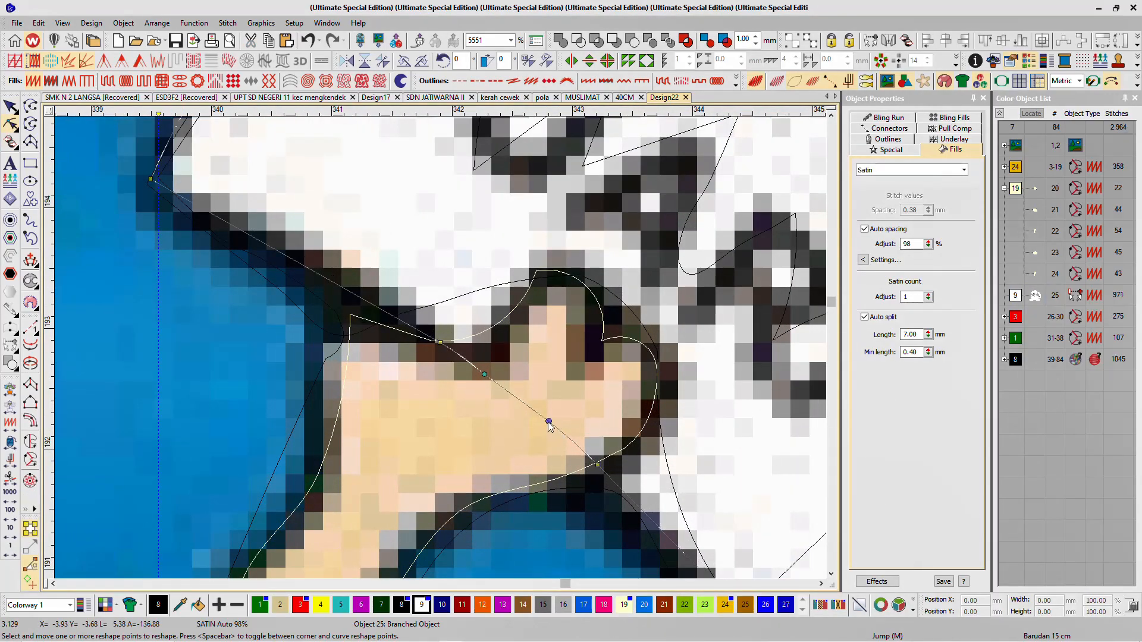
Step: Reshape the edge of the girl's white paper around her thumb and fist, adding curve and corner points along the hand's contour
left_click_drag(548, 423, 649, 353)
left_click_drag(484, 375, 552, 272)
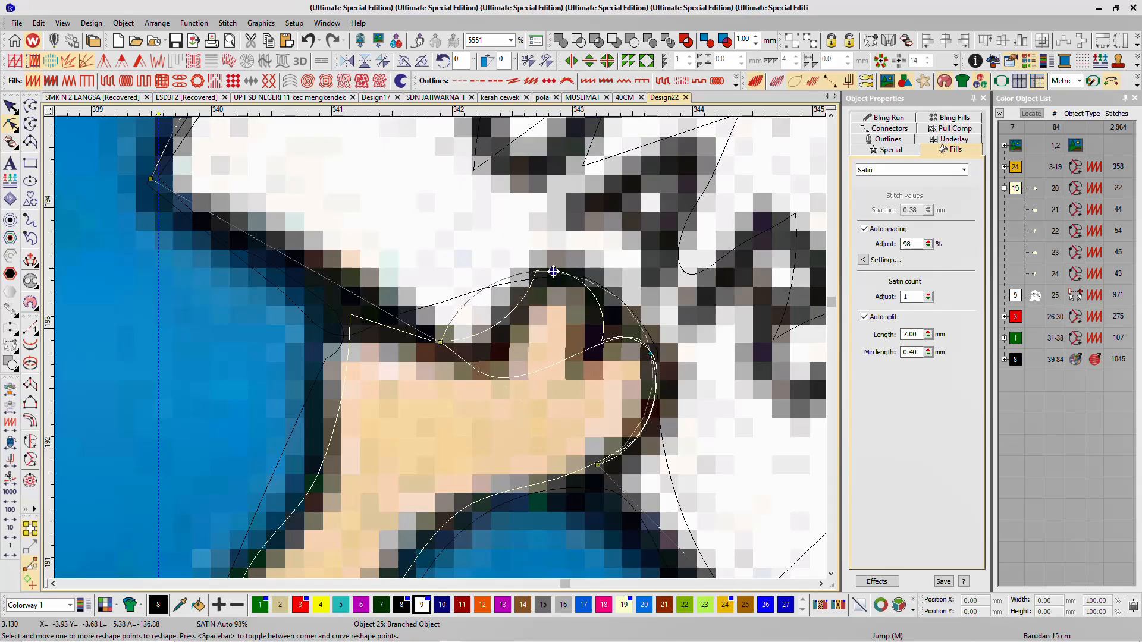
right_click(624, 304)
left_click_drag(624, 305, 606, 339)
key("space")
left_click_drag(675, 421, 655, 403)
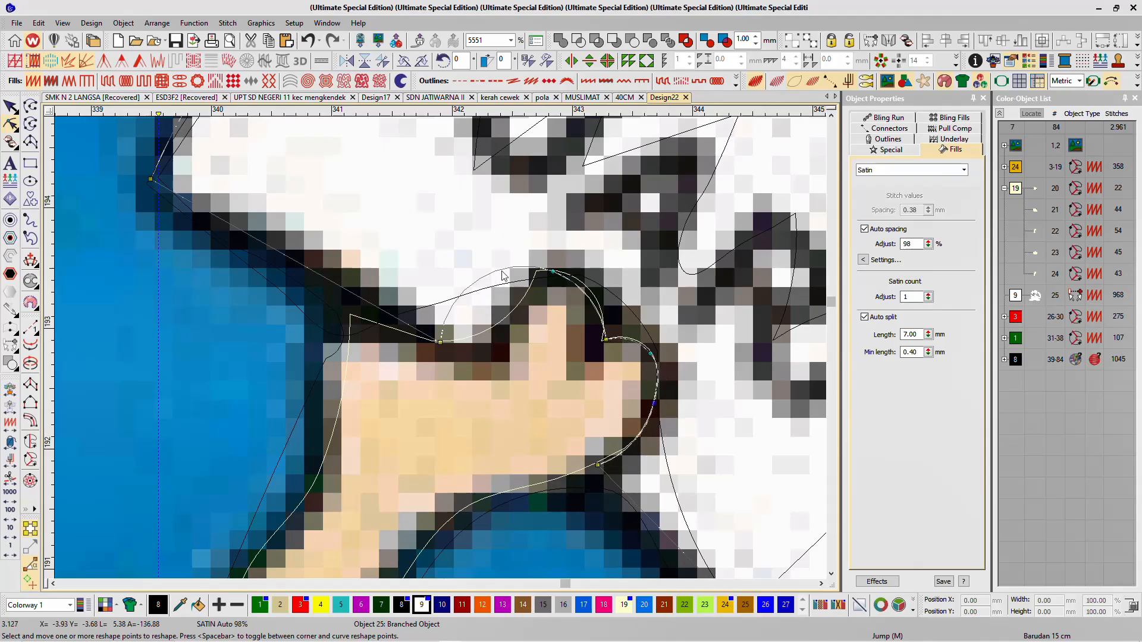
left_click_drag(537, 276, 510, 311)
right_click(498, 297)
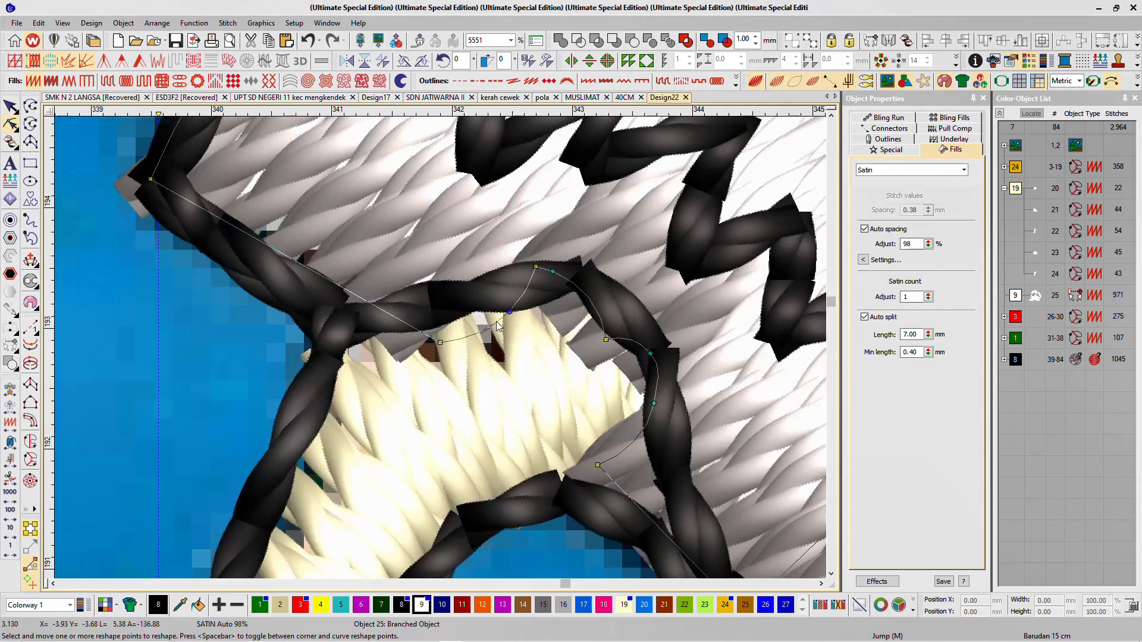
left_click(10, 108)
scroll(441, 348, "down", 7)
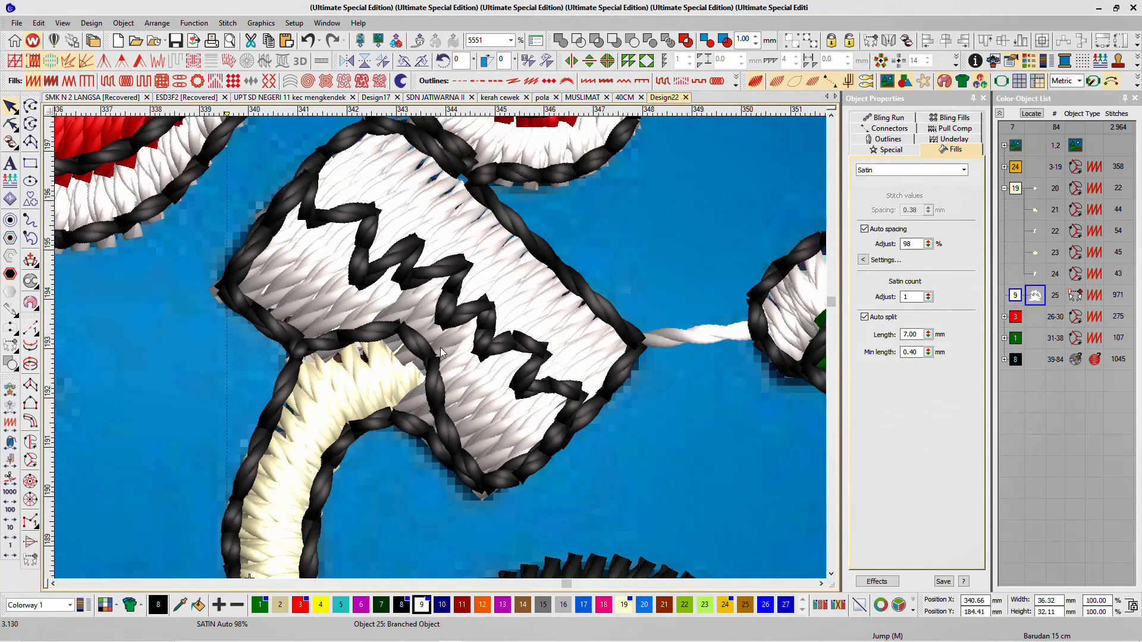
scroll(441, 348, "down", 3)
left_click(687, 236)
Step: Fine-tune the reshape point on the white paper's edge beside the girl's raised hand, then deselect the white object
scroll(457, 282, "down", 4)
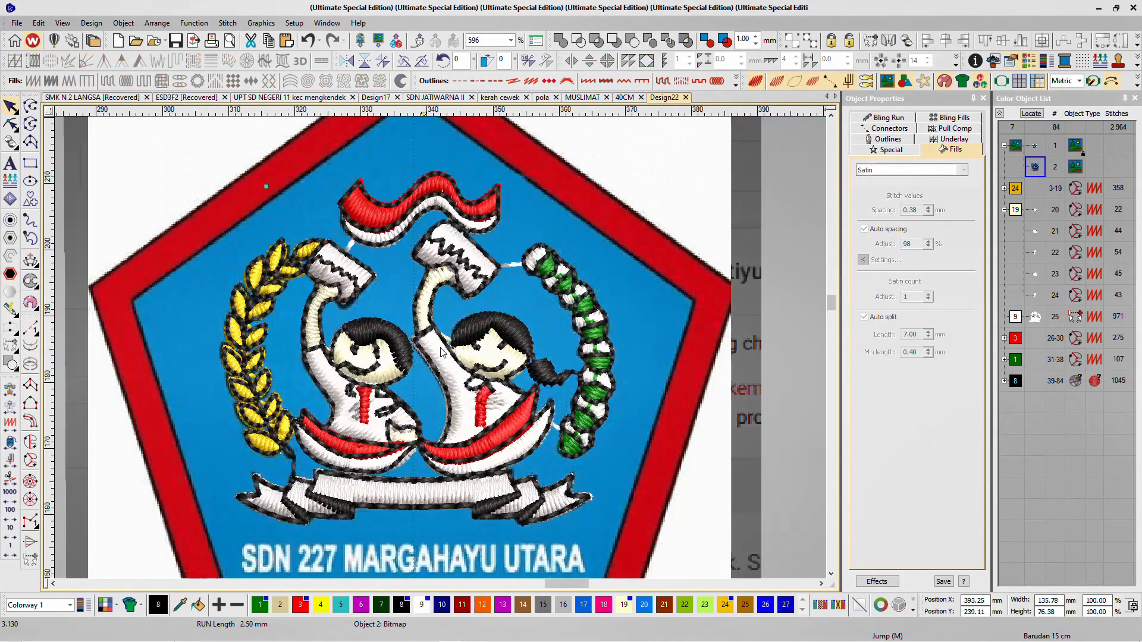
scroll(446, 310, "up", 5)
scroll(461, 270, "down", 2)
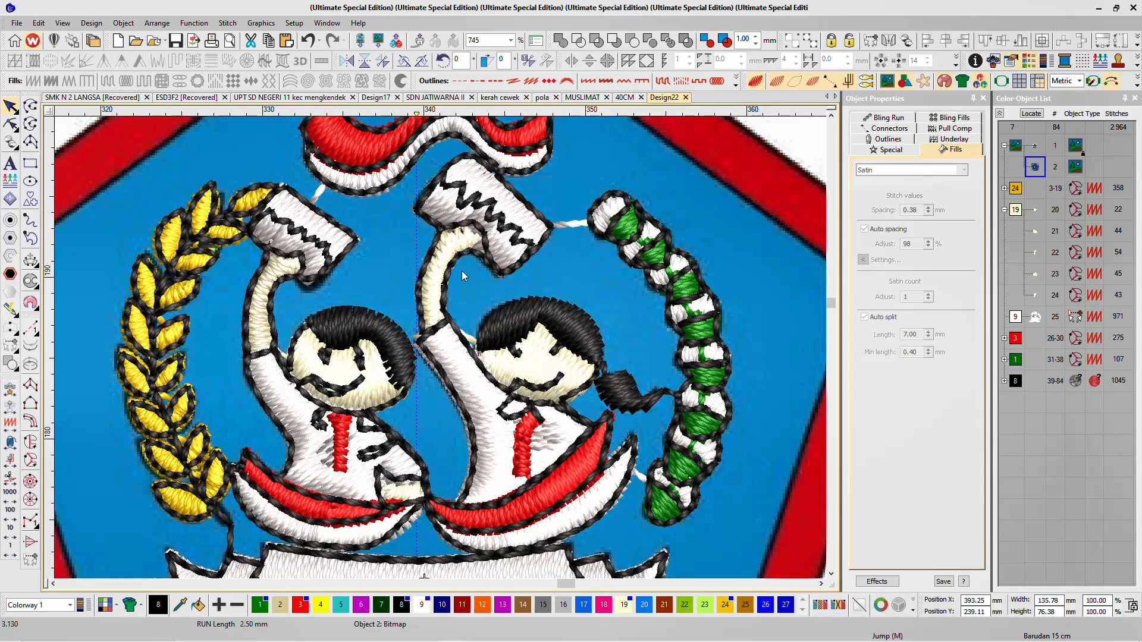
scroll(462, 270, "up", 5)
left_click(462, 270)
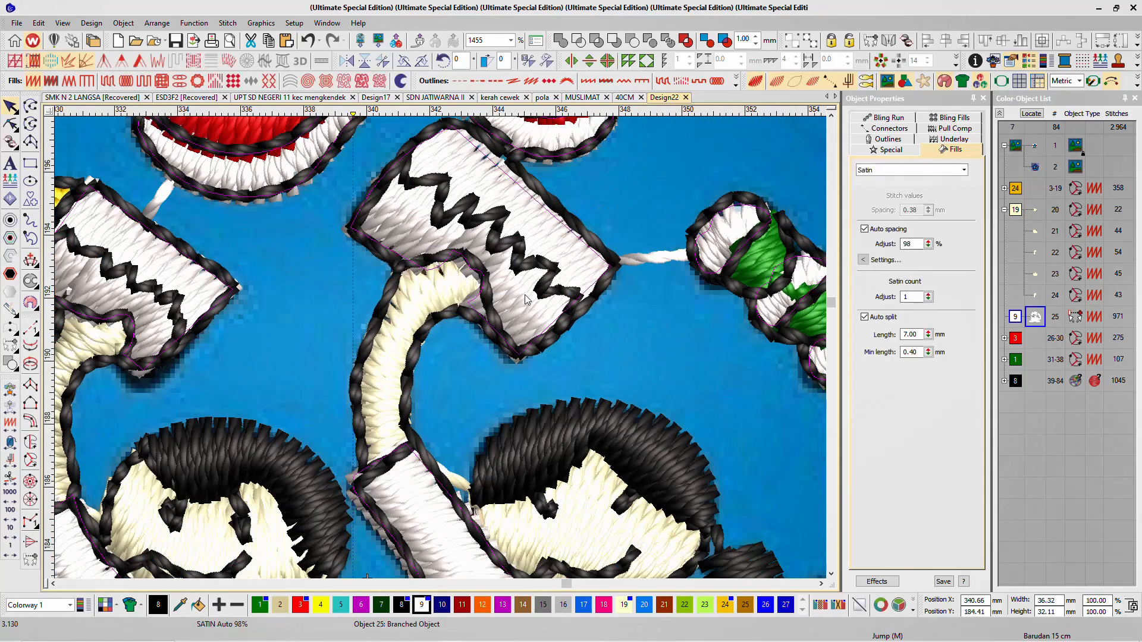
left_click(10, 124)
left_click_drag(469, 302, 486, 314)
left_click(11, 106)
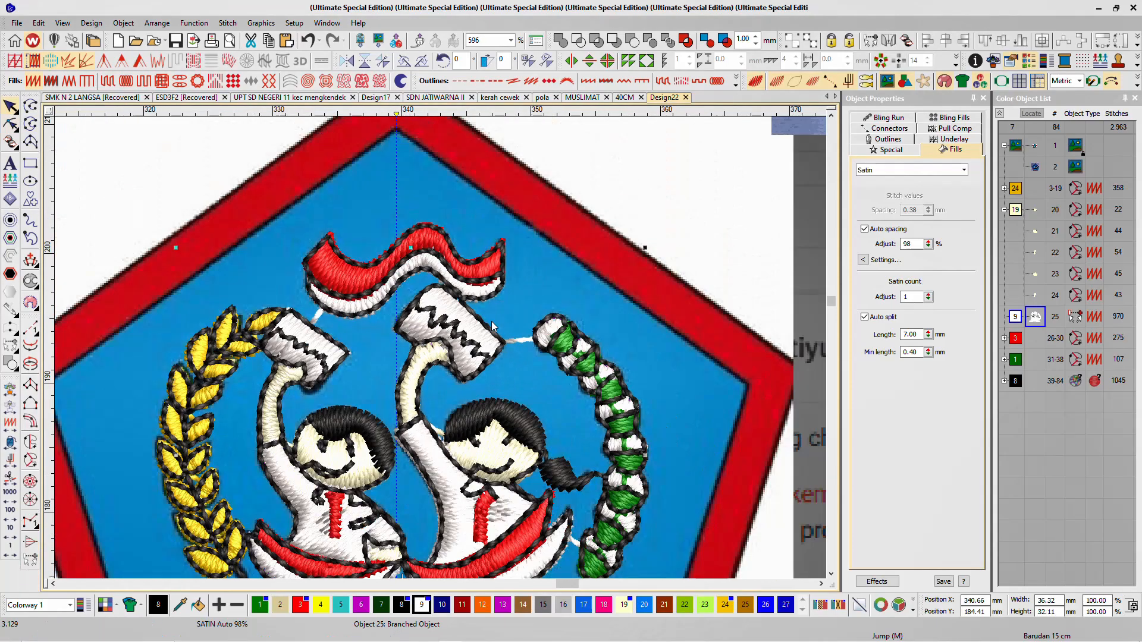
scroll(491, 321, "down", 4)
left_click(667, 217)
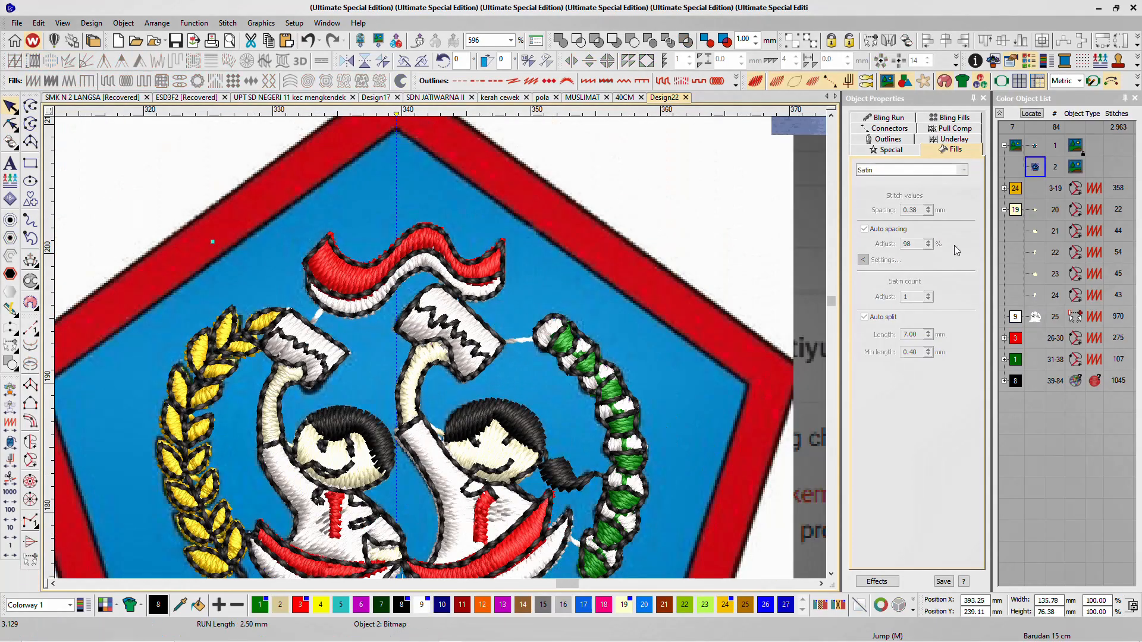
Step: Inspect the first skin-coloured objects of colour 19 individually to check their stitching order in the emblem
left_click(1039, 206)
scroll(544, 262, "down", 3)
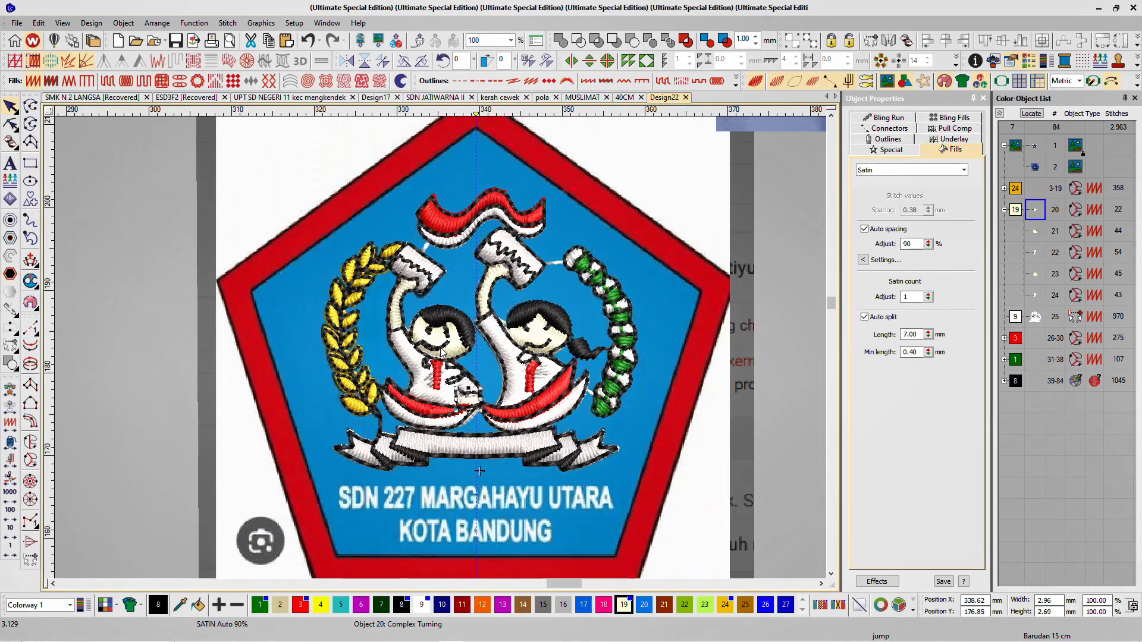
scroll(441, 351, "up", 5)
scroll(441, 351, "down", 3)
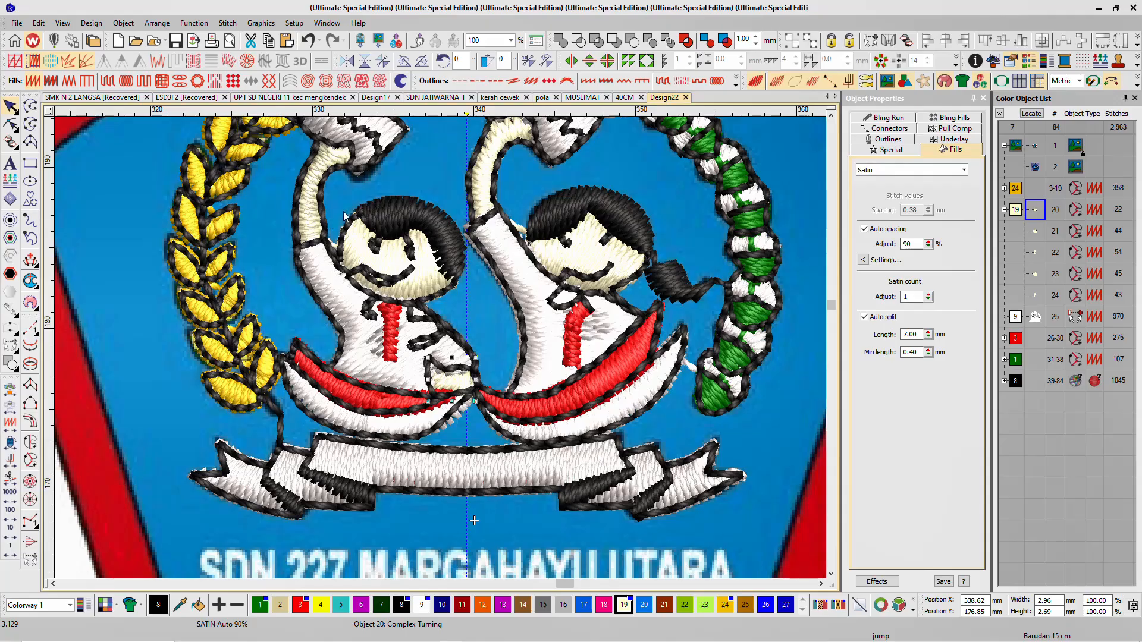
left_click(1042, 233)
left_click(1046, 251)
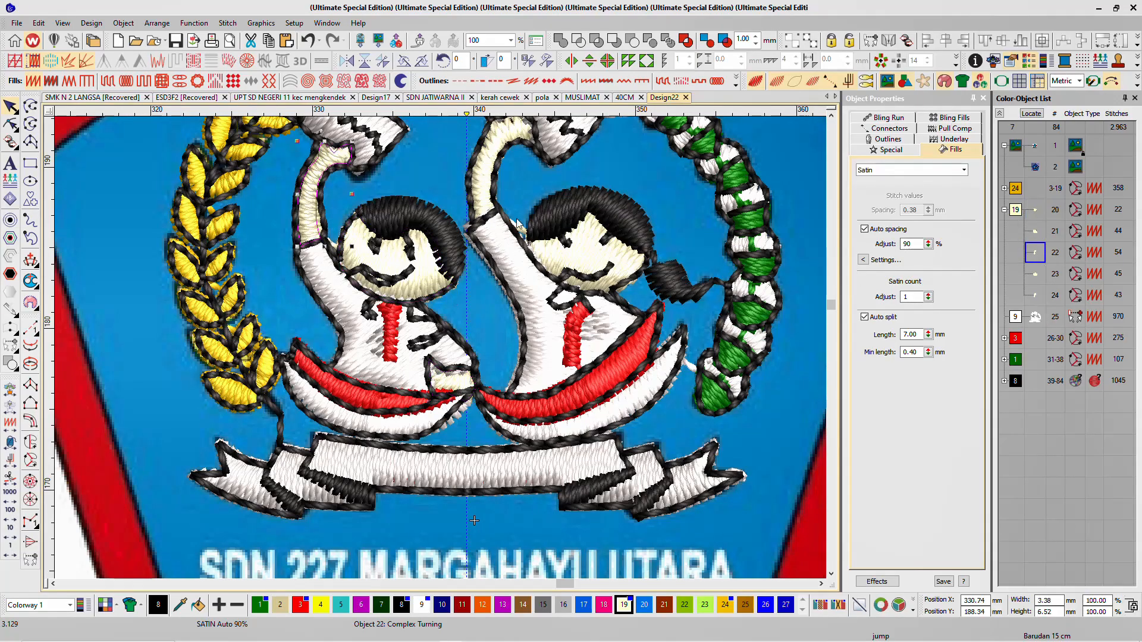
scroll(526, 459, "down", 2)
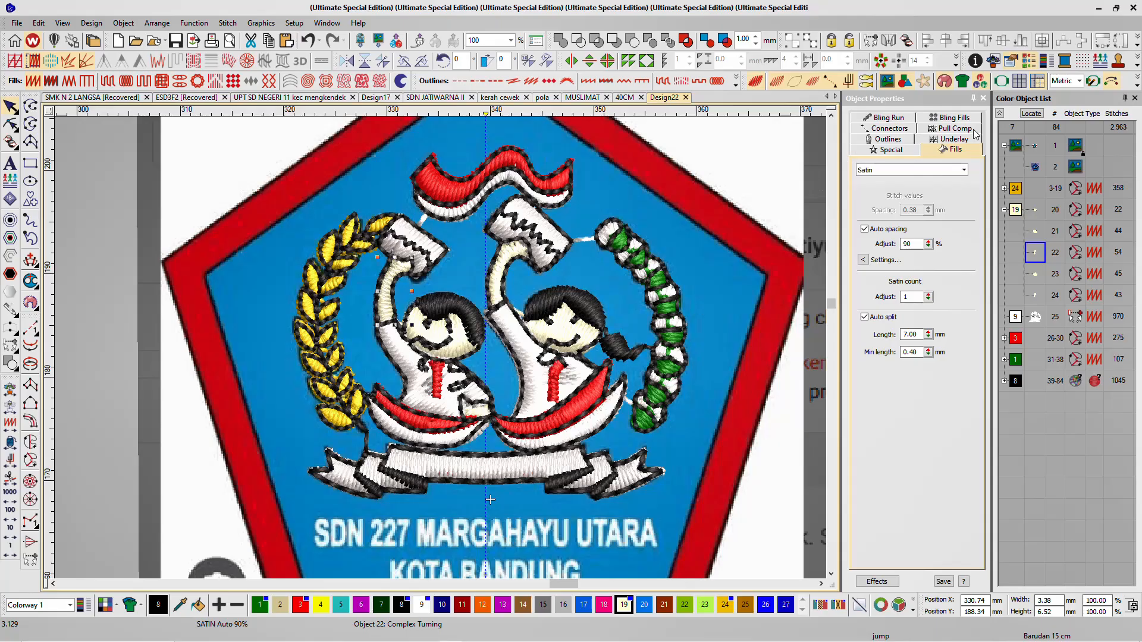
Step: Move the boy's raised-arm fill to the start of the skin-coloured group in the stitching sequence
left_click(1020, 211)
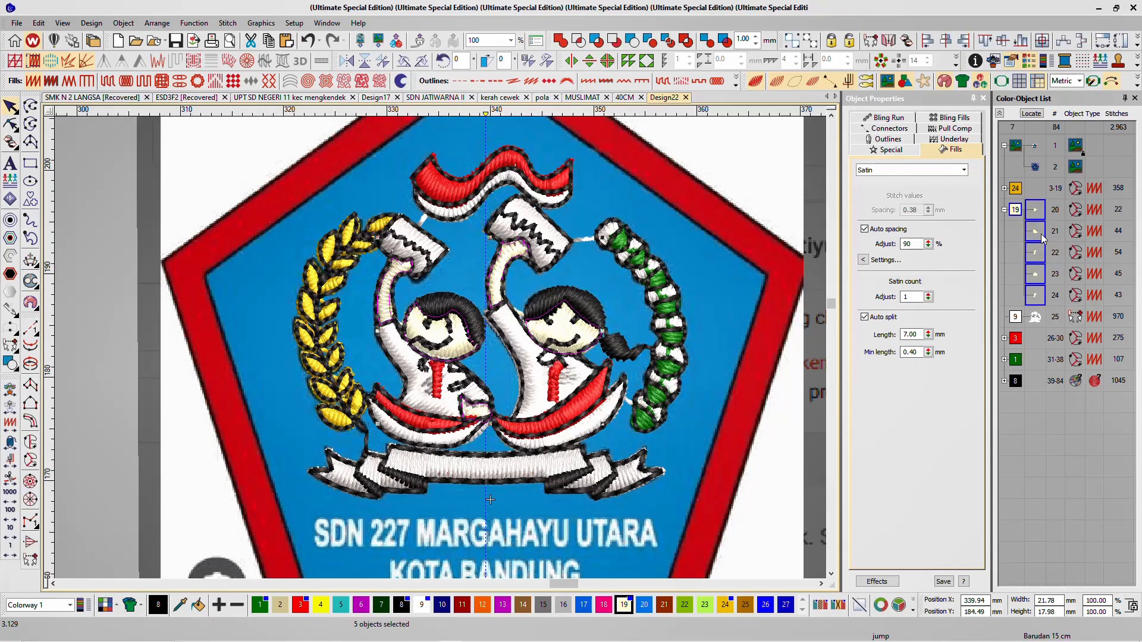
left_click(1035, 254)
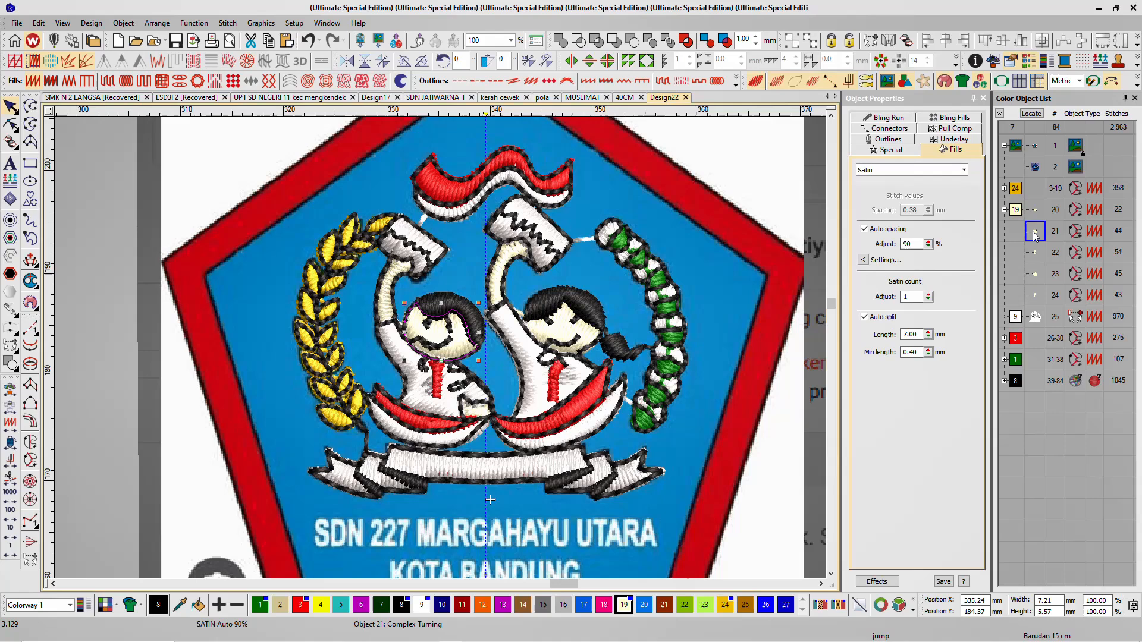
left_click(1035, 266)
left_click(1035, 211)
left_click(1035, 238)
left_click(385, 311)
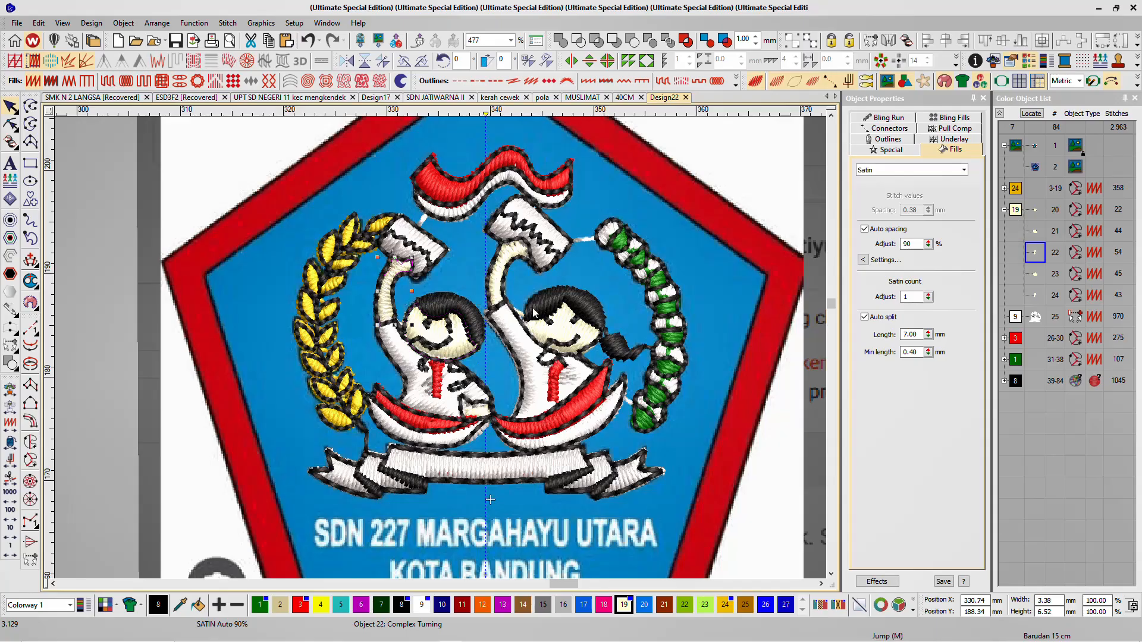
left_click_drag(1027, 259, 1027, 226)
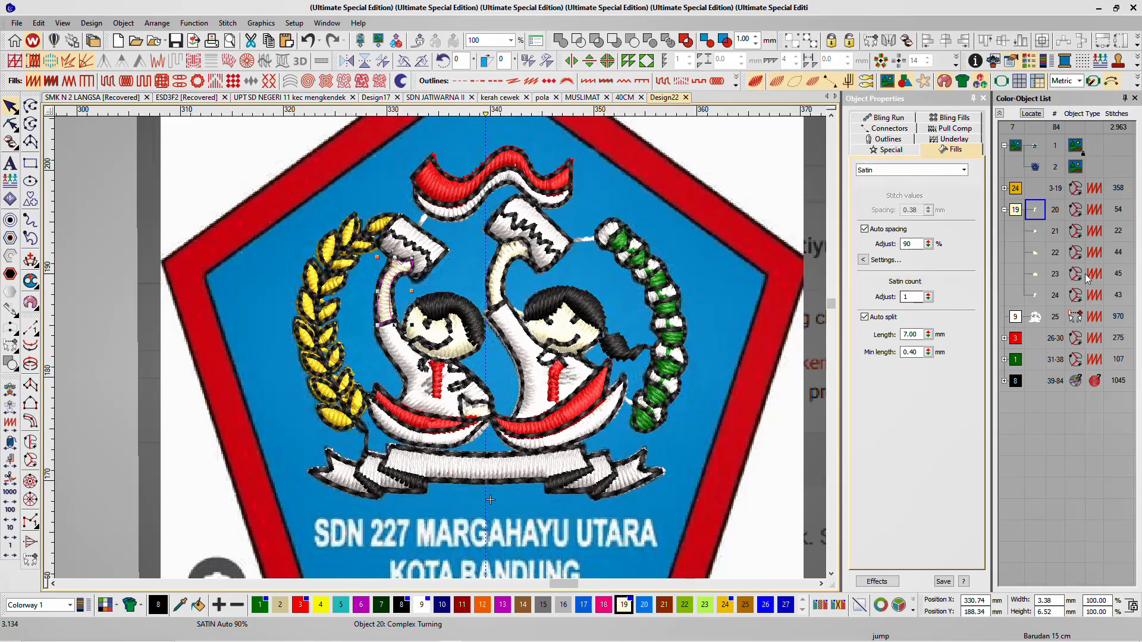
Step: Move the boy's face fill ahead of his lower hand fill in the colour 19 group and check the resulting order
left_click_drag(1038, 252, 1038, 233)
left_click(1037, 276)
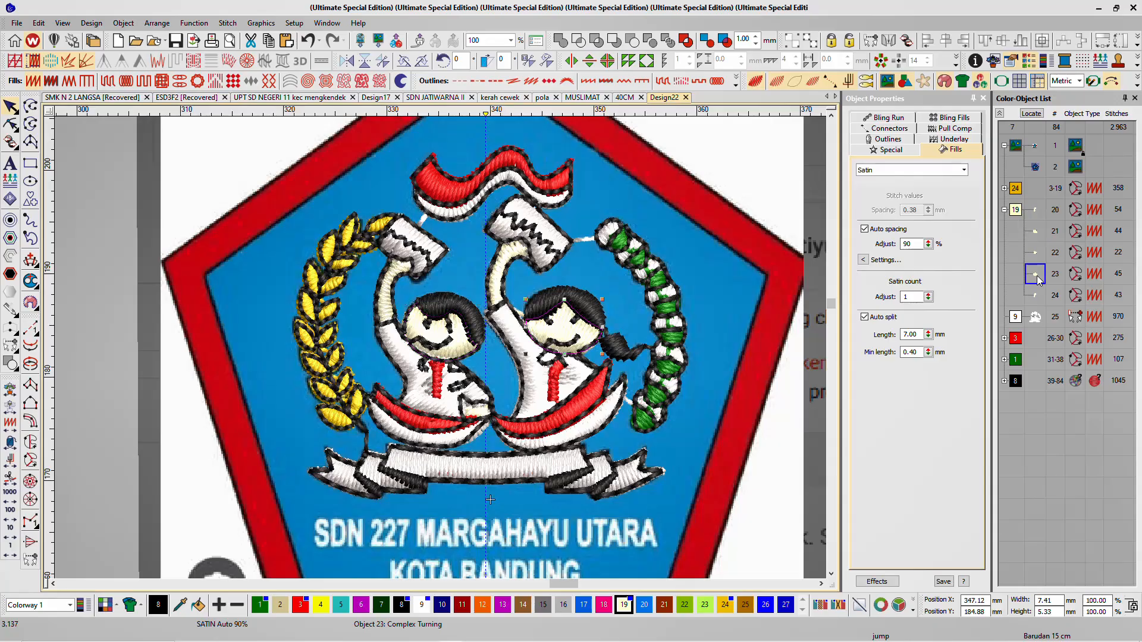
left_click(1040, 216)
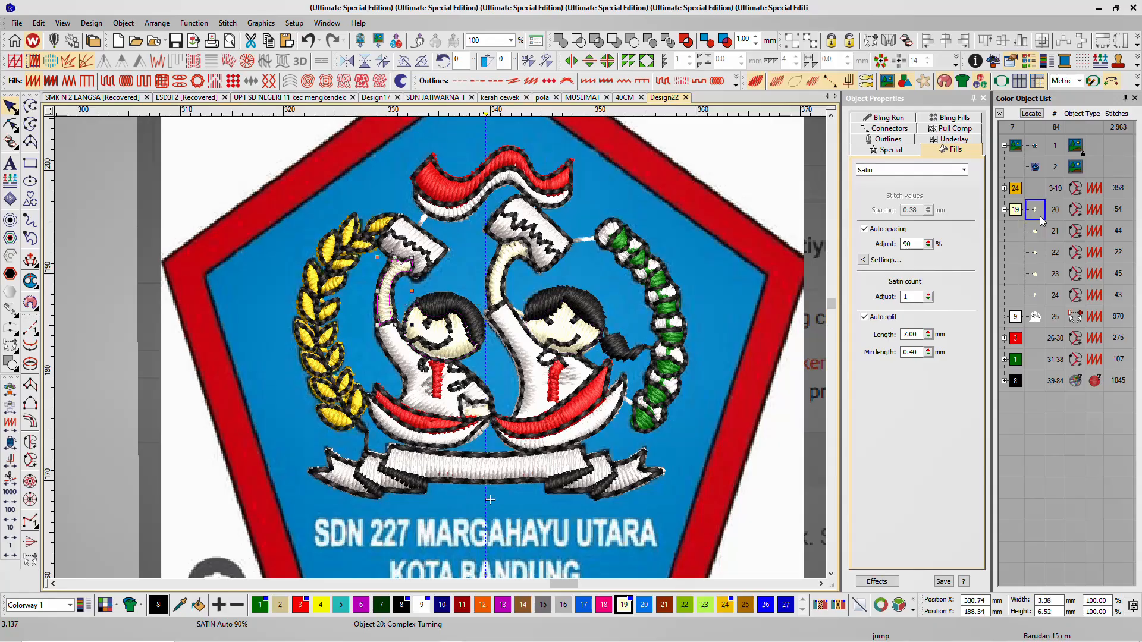
left_click(1034, 255)
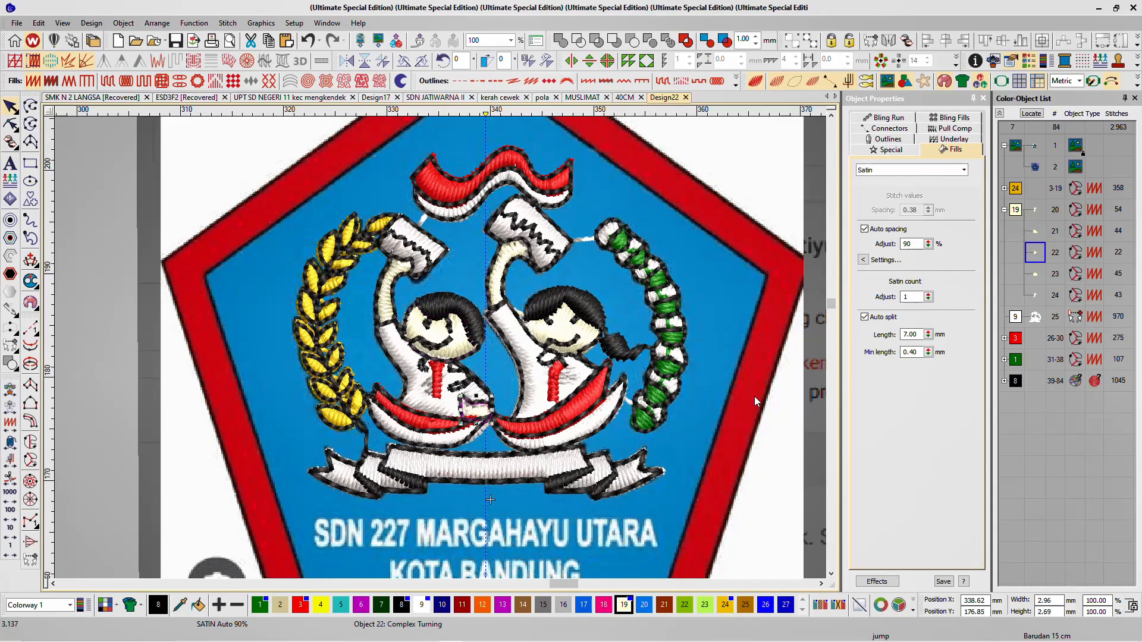
scroll(548, 431, "down", 1)
left_click(729, 359)
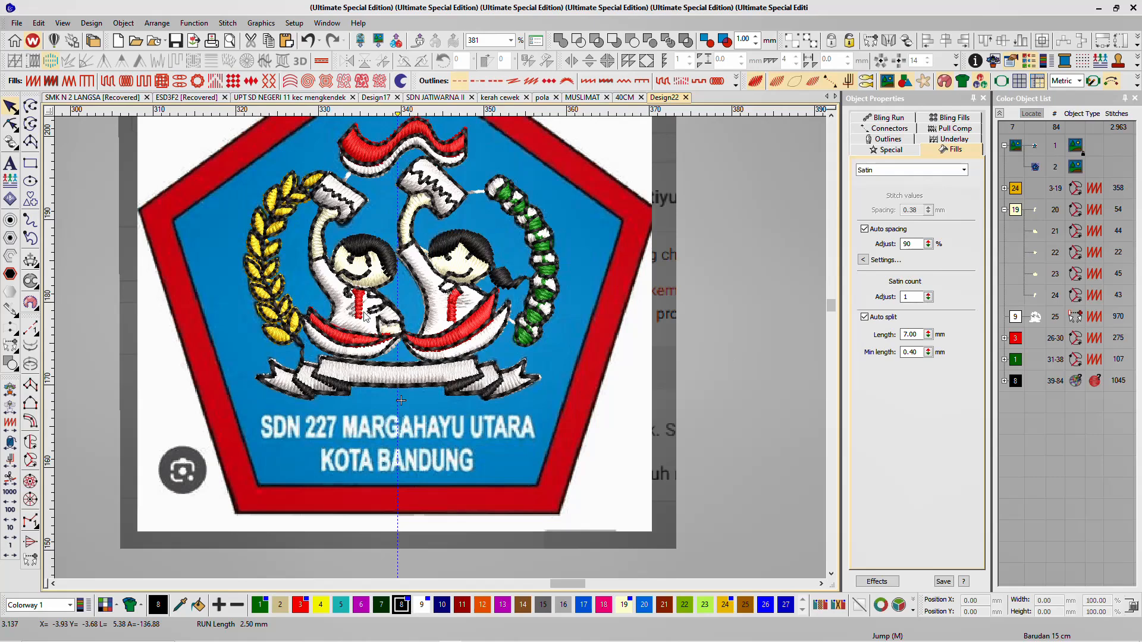
Step: Digitize a curved run-stitch travel line from the base of the girl's shirt up along her raised sleeve to the cuff
scroll(433, 303, "up", 3)
left_click(30, 328)
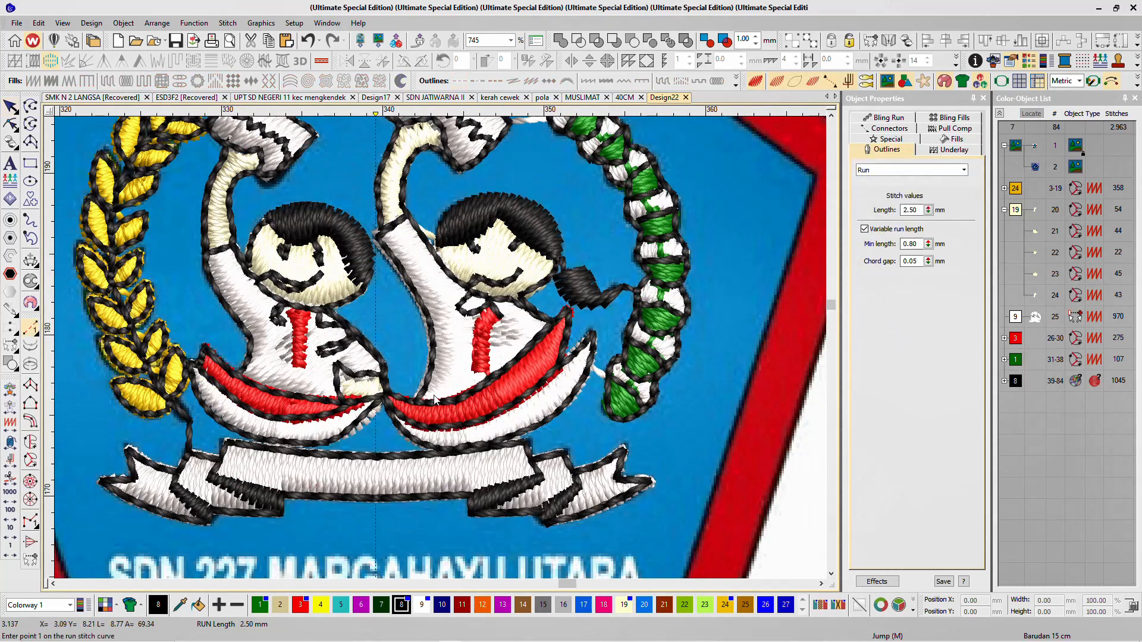
left_click(427, 397)
left_click(447, 376)
left_click(450, 337)
left_click(424, 283)
left_click(402, 230)
key("Return")
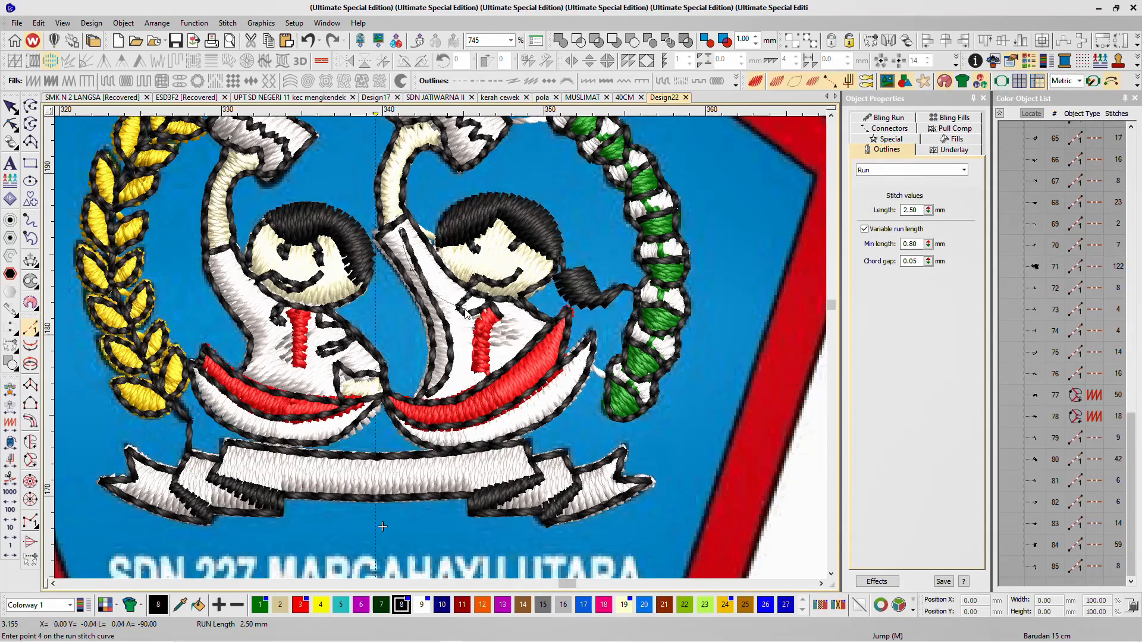
Step: Add a second run-stitch travel line from the girl's raised cuff down to just below her chin
left_click(481, 304)
key("Return")
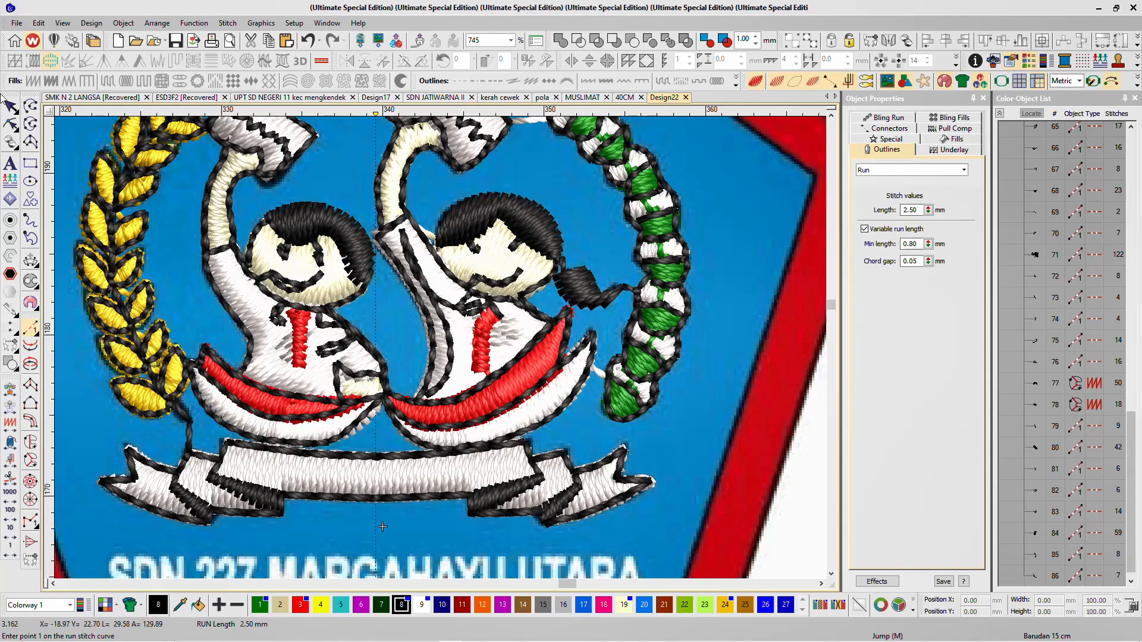
key("Escape")
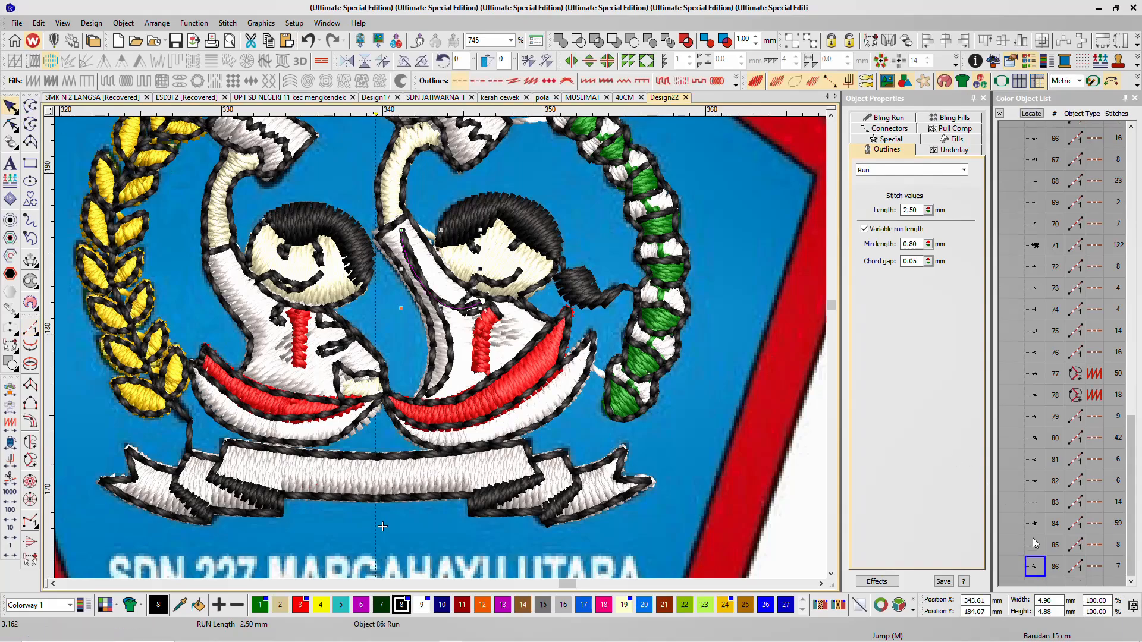
Step: Recolour both new run lines to colour 19 and move them into the skin-coloured group ahead of the white object
left_click(1033, 539, "shift")
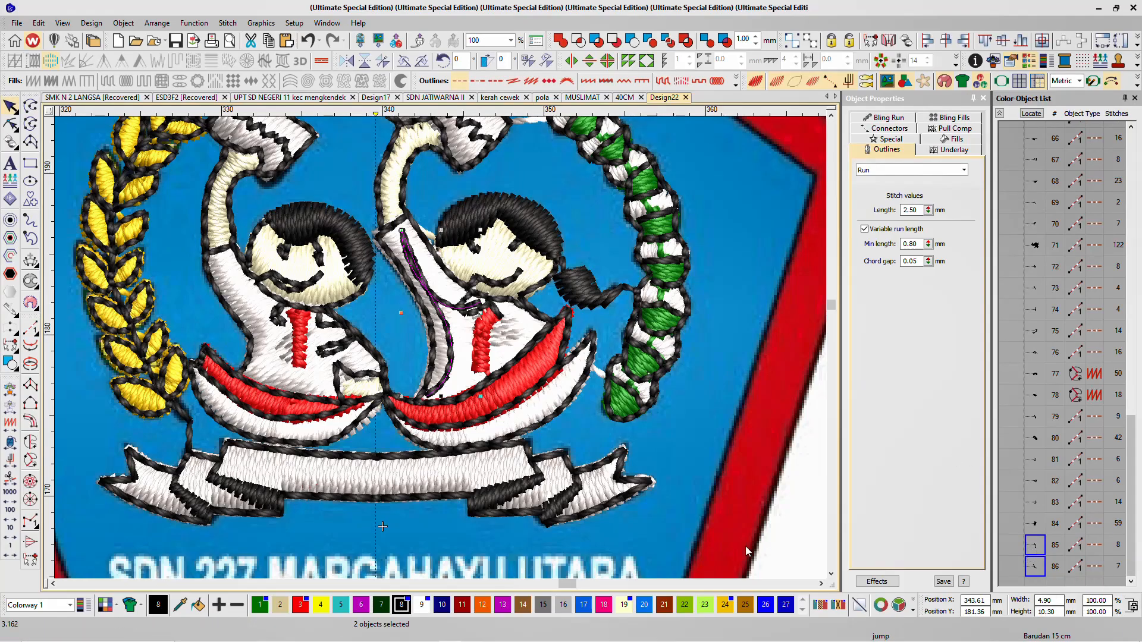
left_click(624, 605)
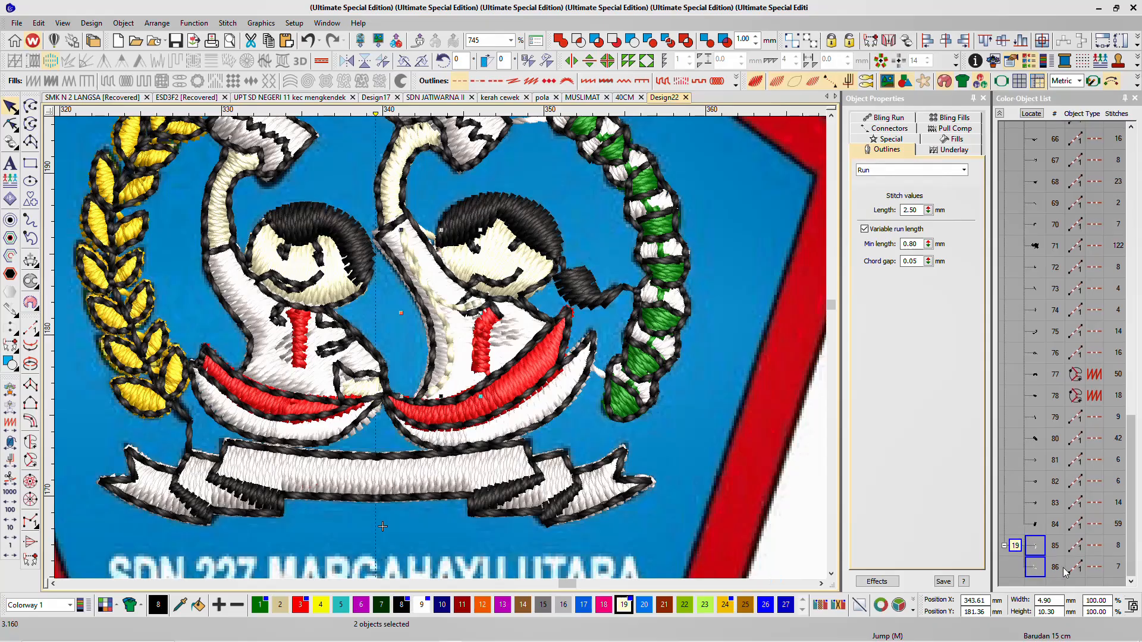
left_click(1001, 115)
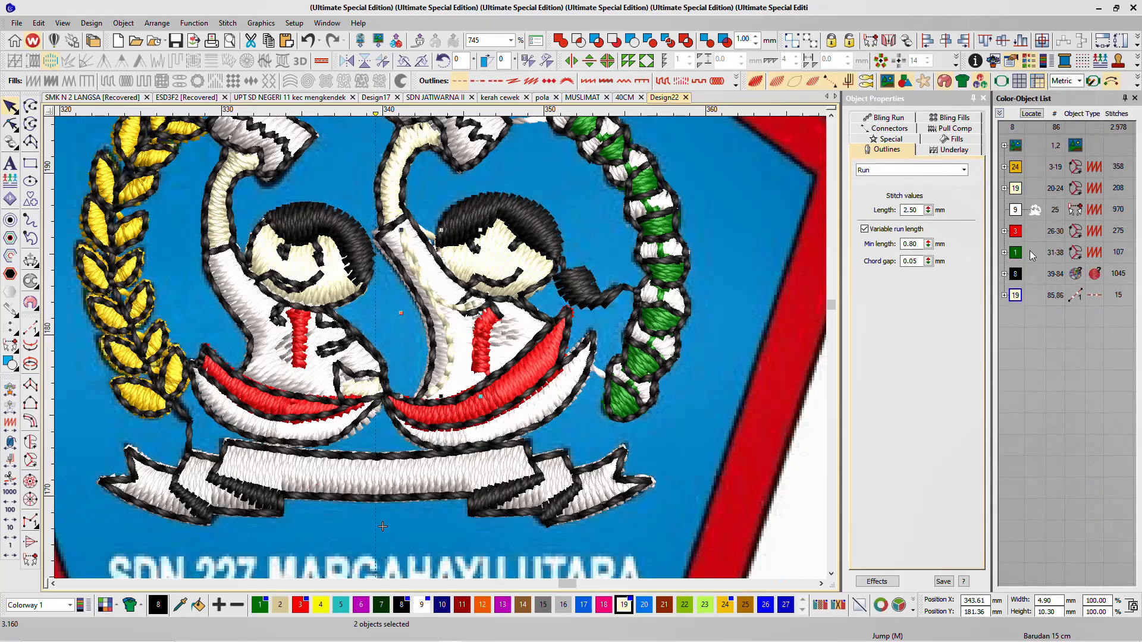
left_click_drag(1022, 215, 1021, 201)
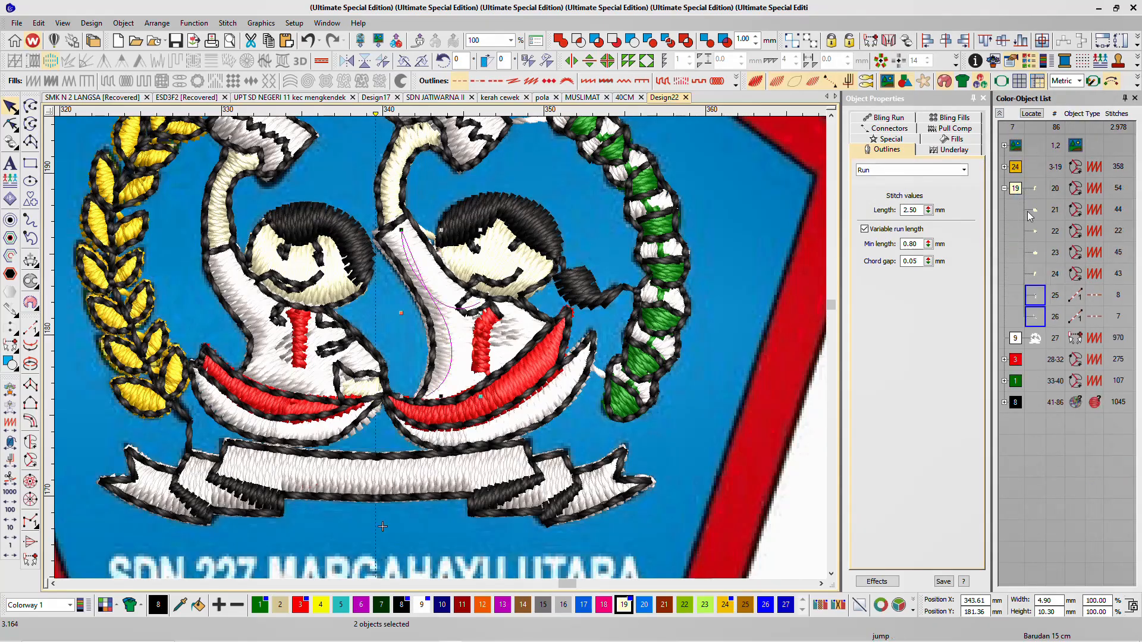
Step: Move the long sleeve run directly after the boy's lower hand fill in the skin-coloured stitching sequence
left_click(1036, 339)
left_click(1043, 308)
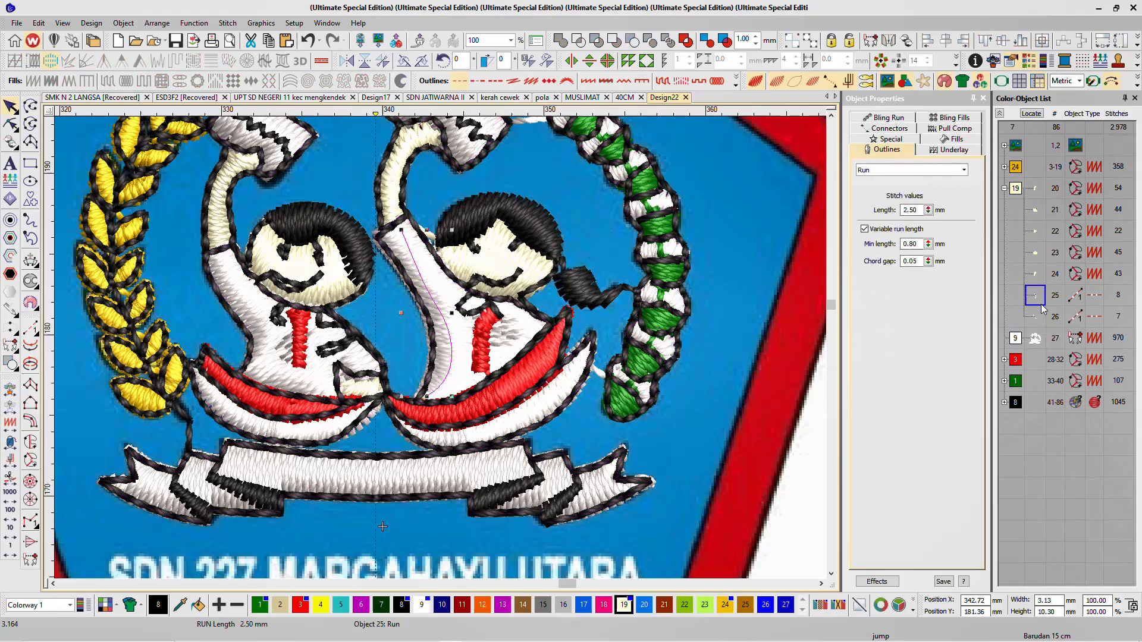
left_click(1033, 302)
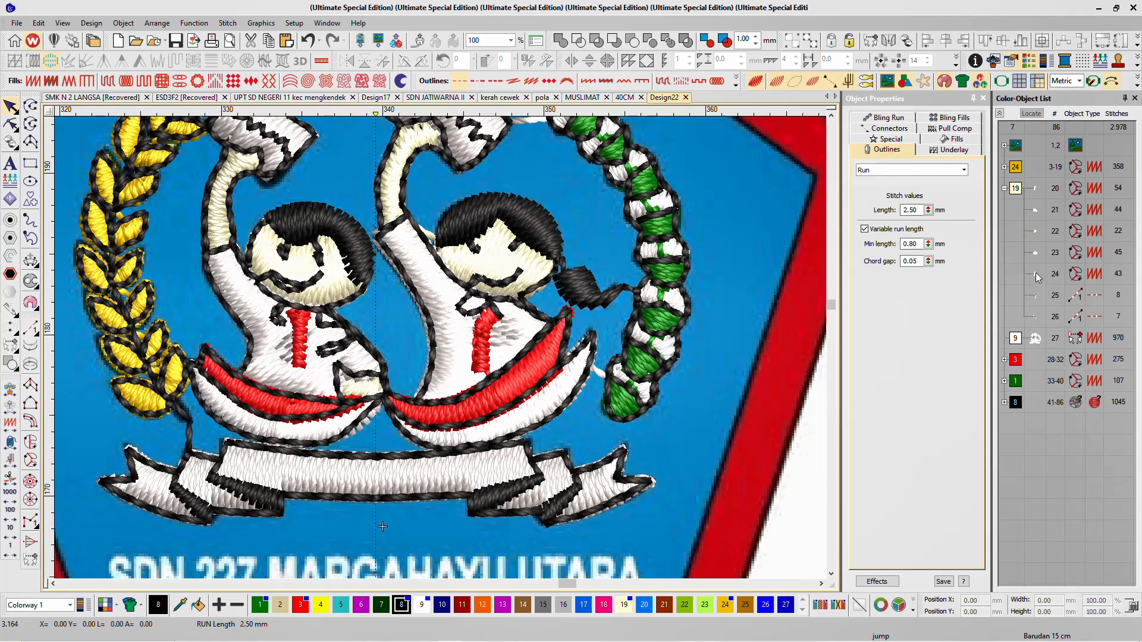
left_click(1035, 271)
left_click(1034, 298)
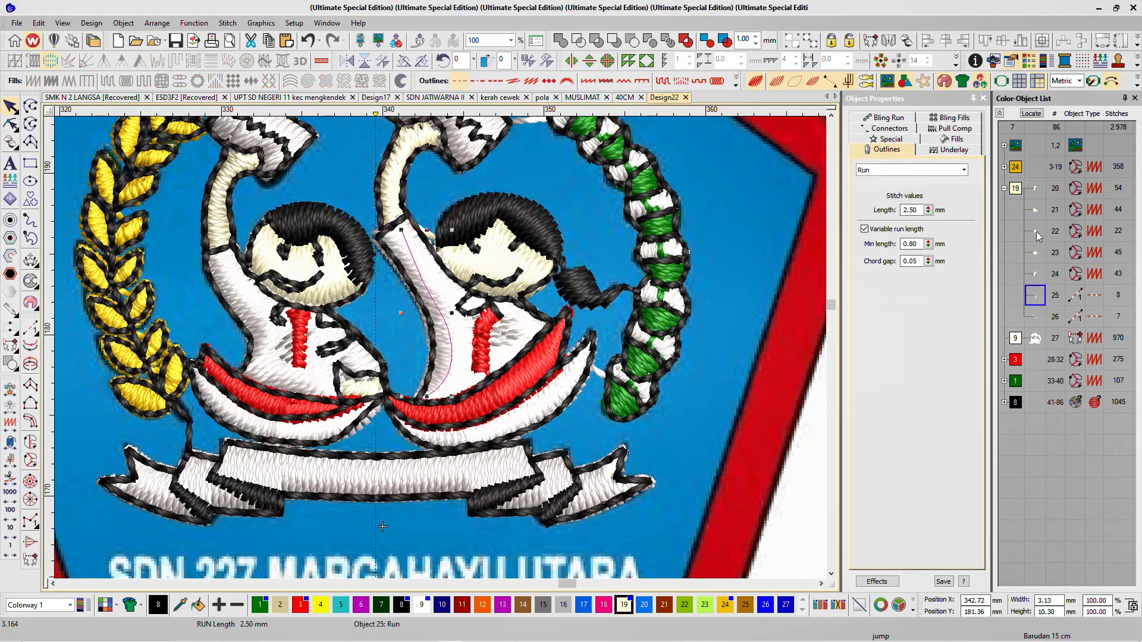
left_click(367, 385)
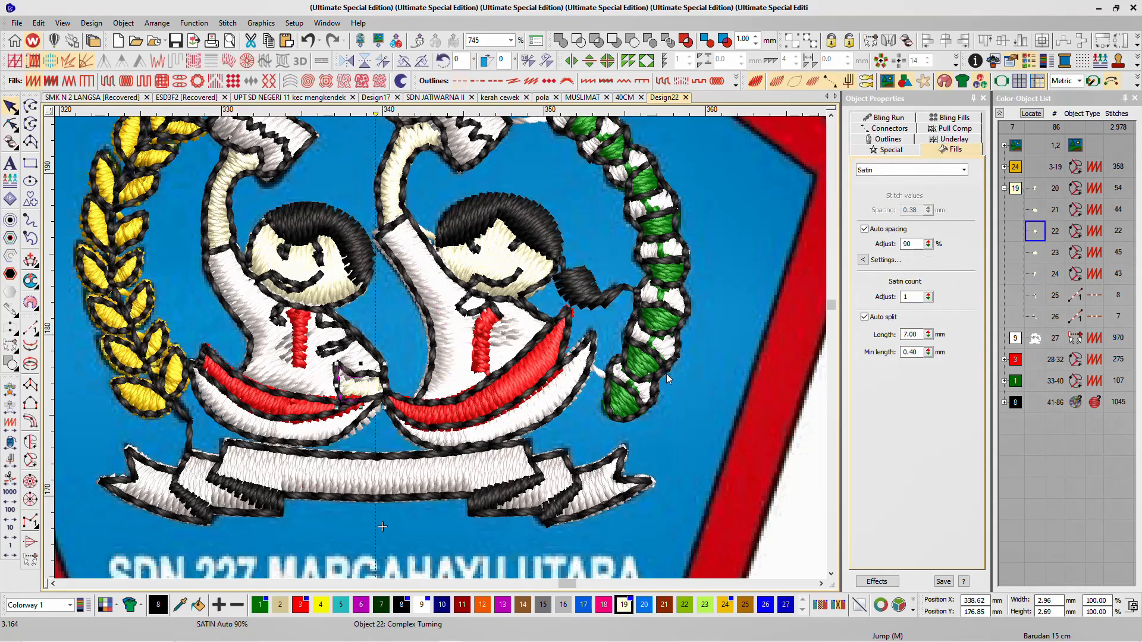
left_click(1039, 298)
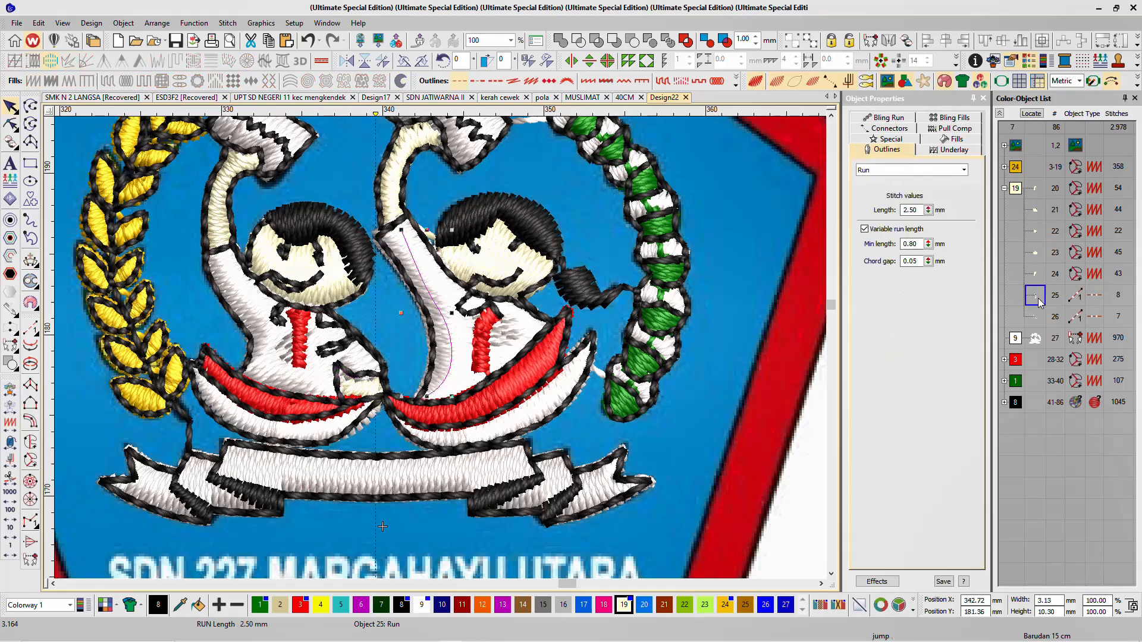
left_click(1036, 234)
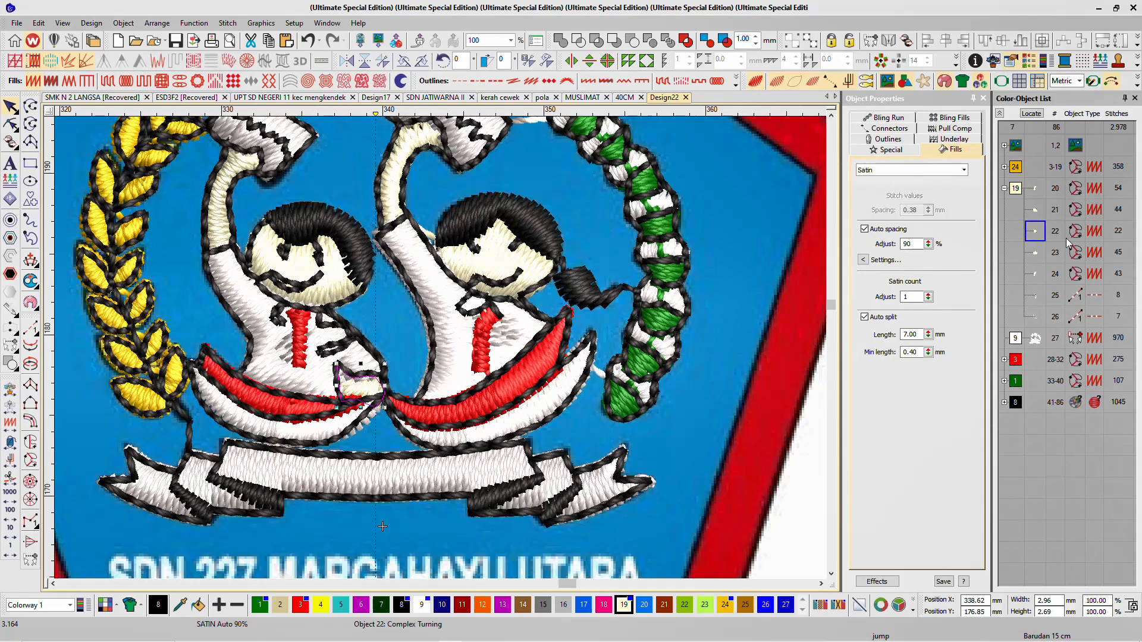
left_click(1036, 305)
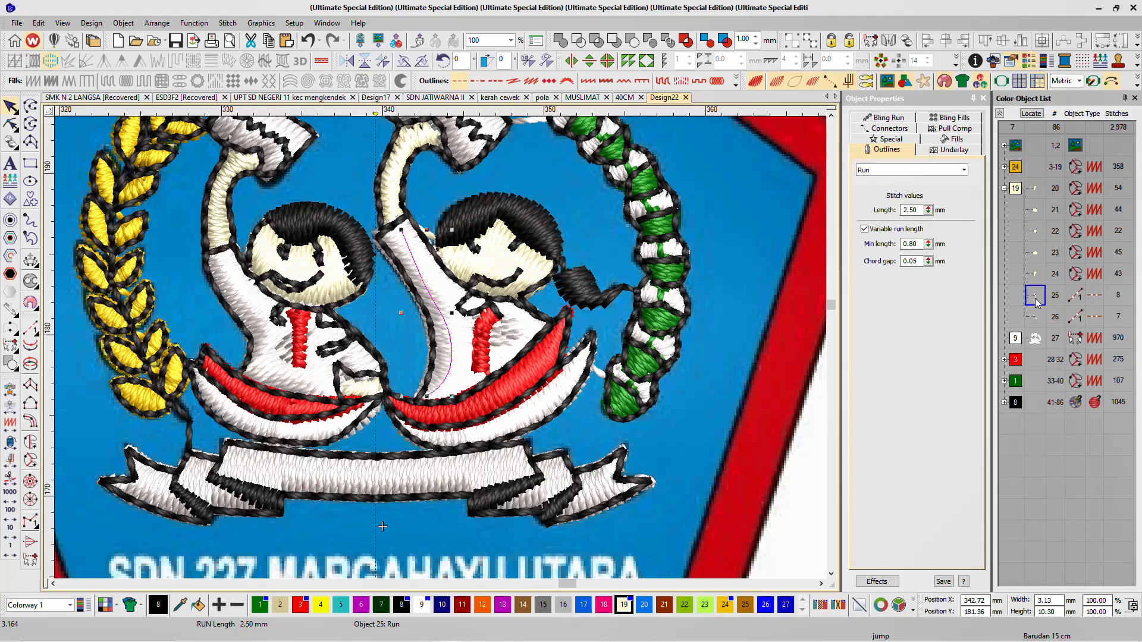
left_click_drag(1036, 250, 1037, 252)
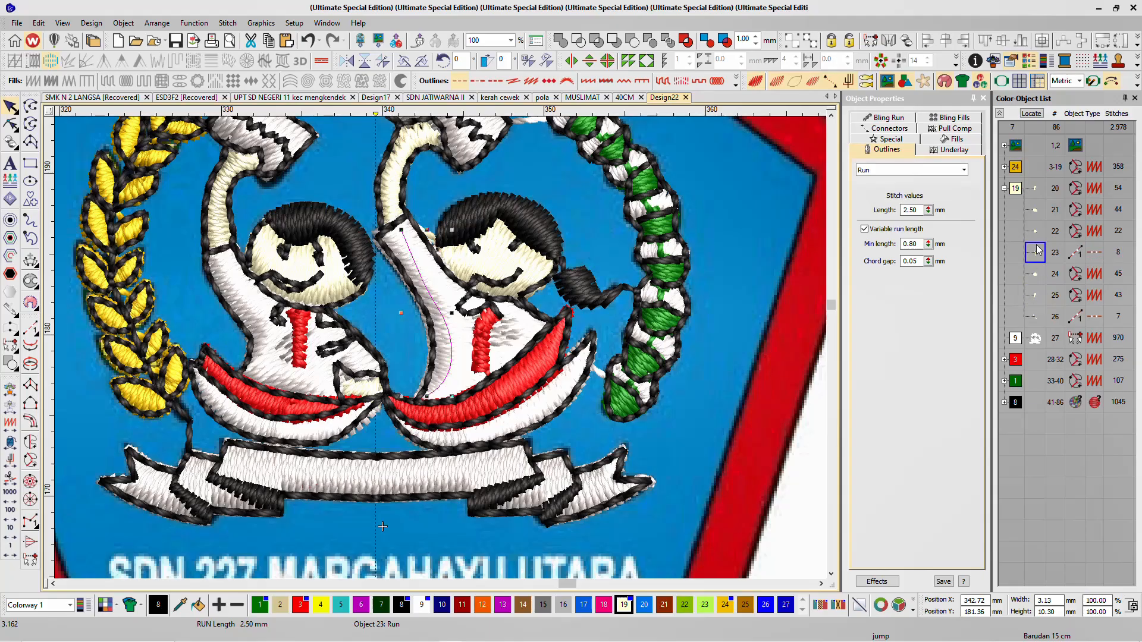
Step: Move the girl's raised-arm fill directly after the long sleeve run, ahead of her face fill
left_click(393, 192)
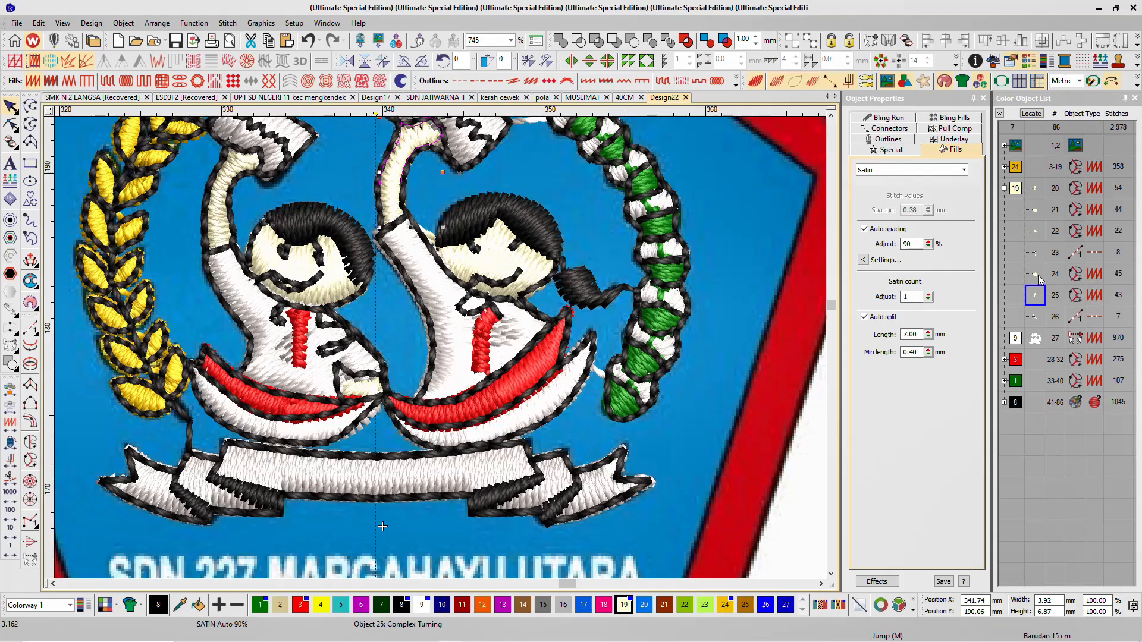
left_click(1039, 249)
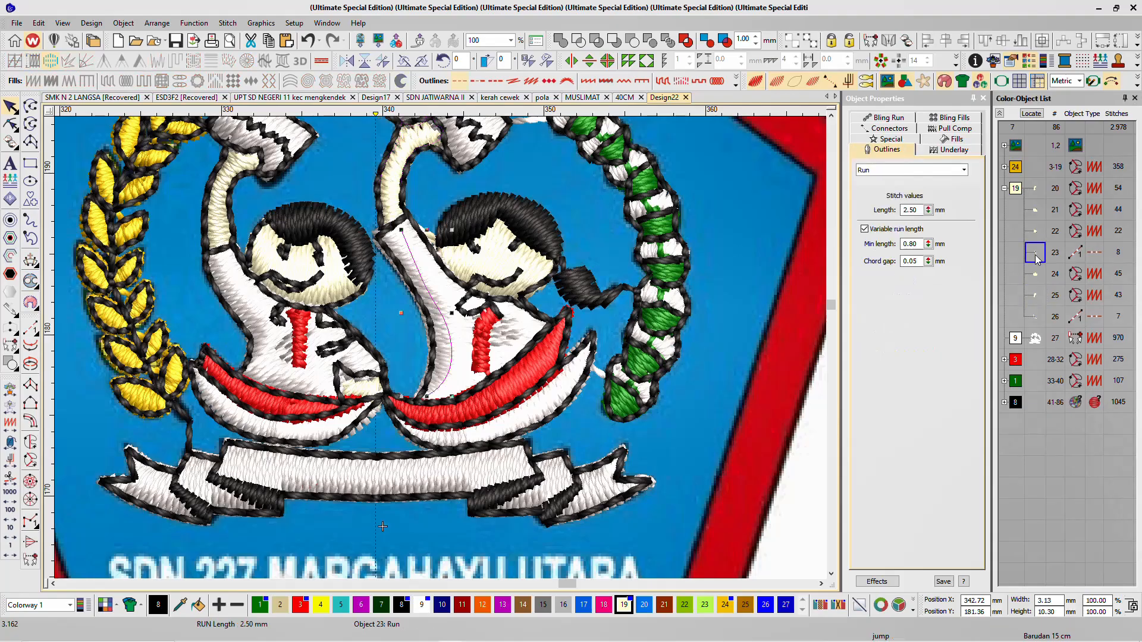
left_click(1039, 294)
left_click_drag(1039, 294, 1038, 271)
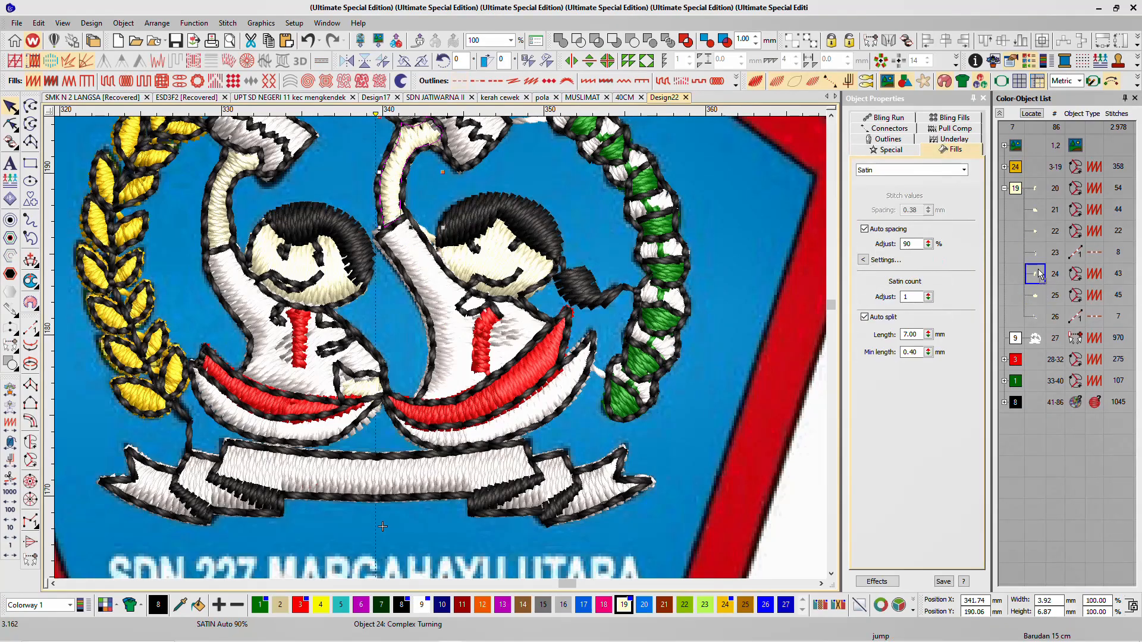
Step: Place the short run from the girl's cuff to her chin ahead of her face fill, leaving the face last
left_click(1035, 318)
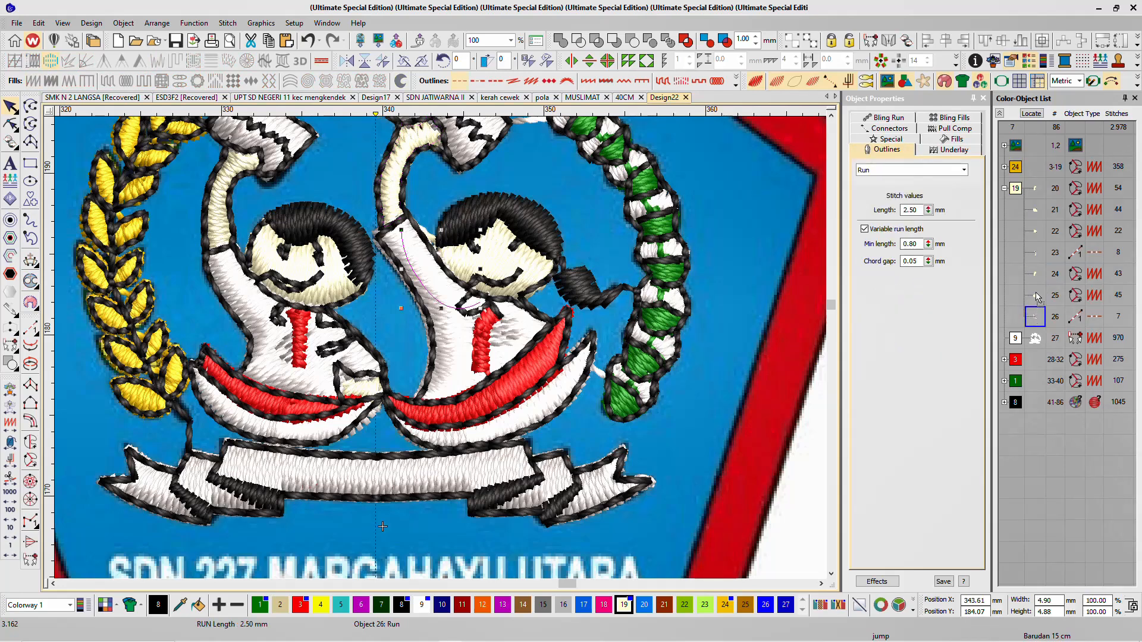
left_click_drag(1036, 297, 1035, 292)
left_click(1036, 318)
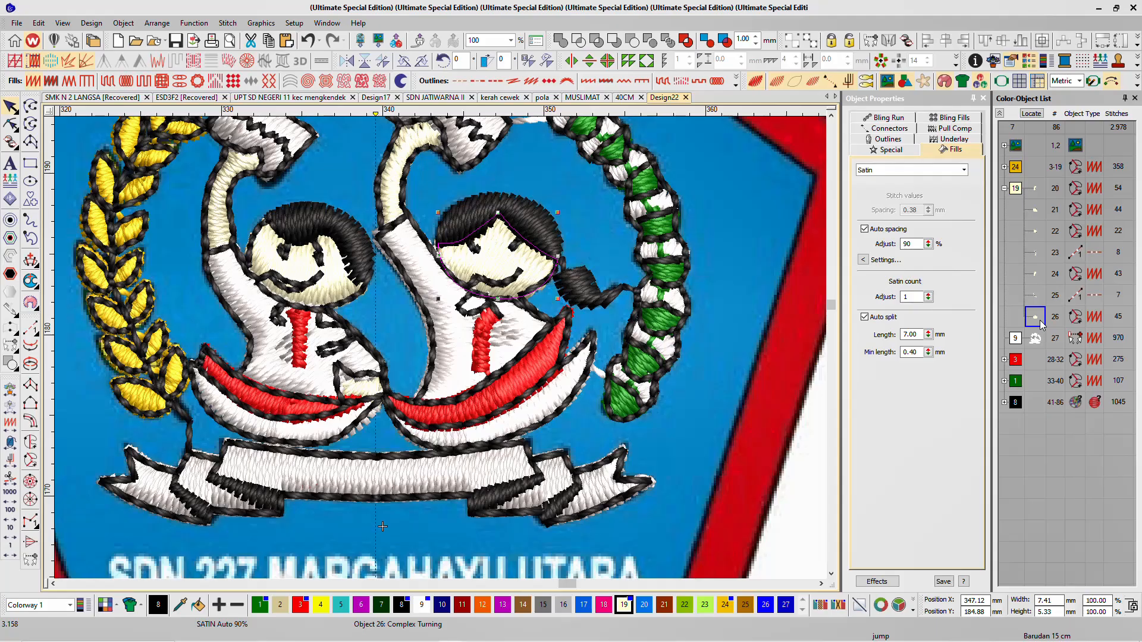
Step: Apply closest join to all seven colour 19 objects and paste a copy of them into a new design
left_click(1020, 195)
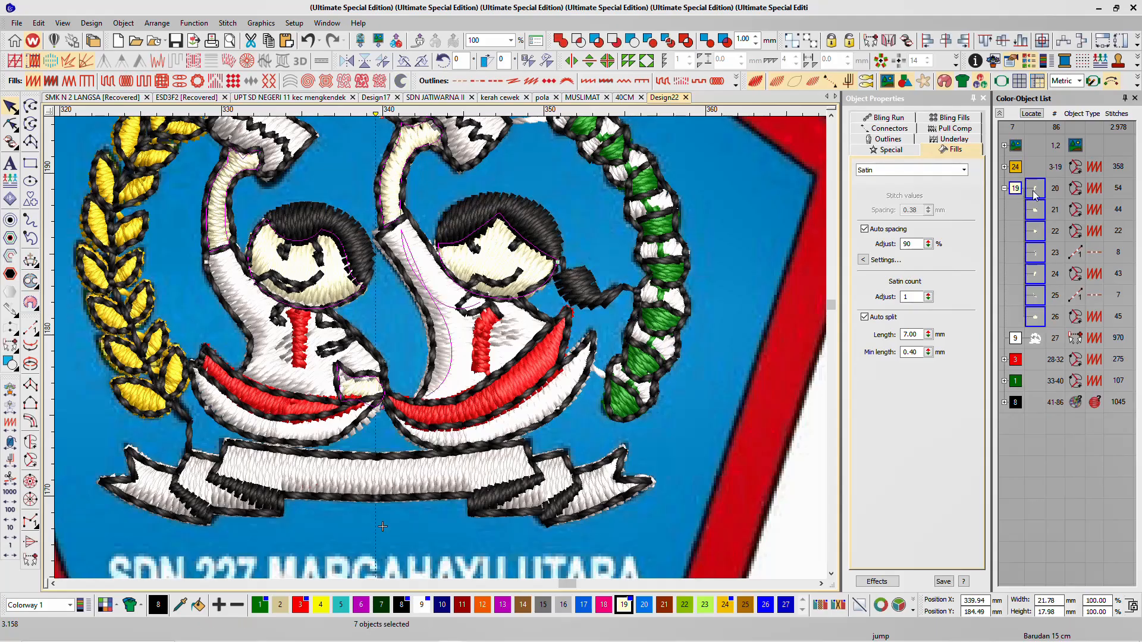
key("j")
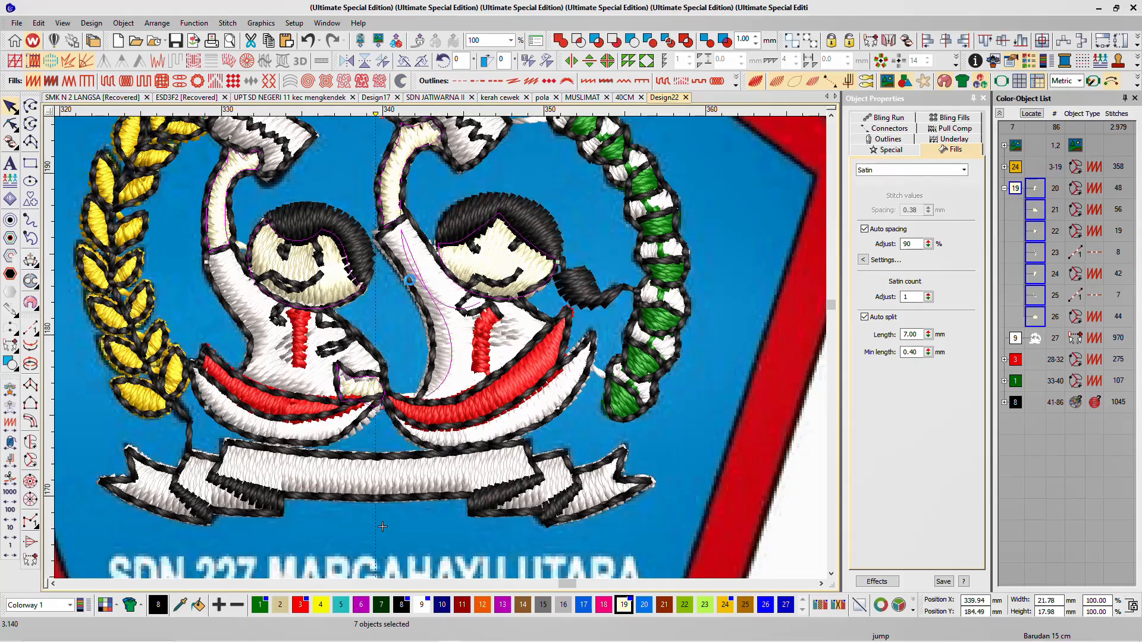
left_click(117, 41)
key("ctrl+v")
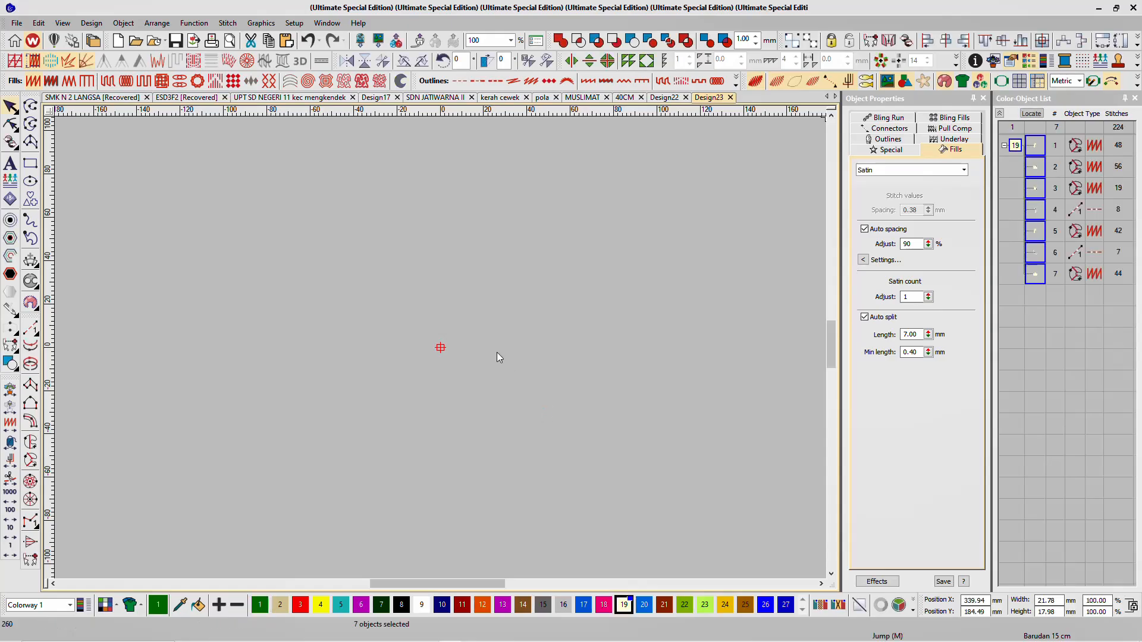
Step: Play back the copied skin-coloured objects in the Stitch Player to check their stitching path
scroll(497, 352, "down", 5)
scroll(664, 213, "up", 10)
scroll(441, 351, "up", 3)
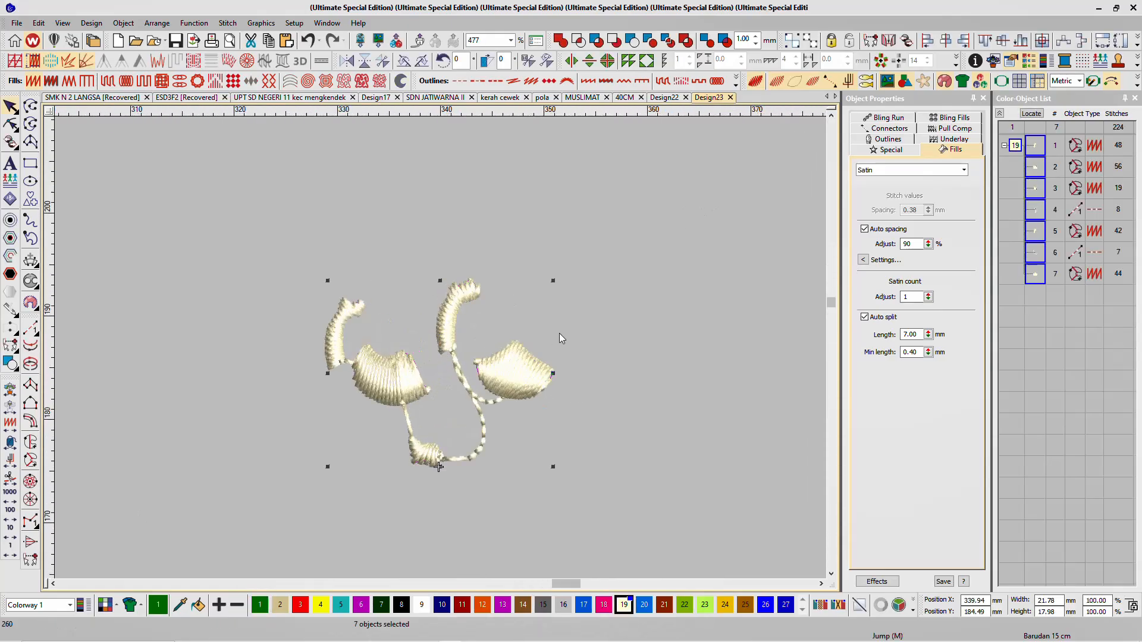
left_click(577, 344)
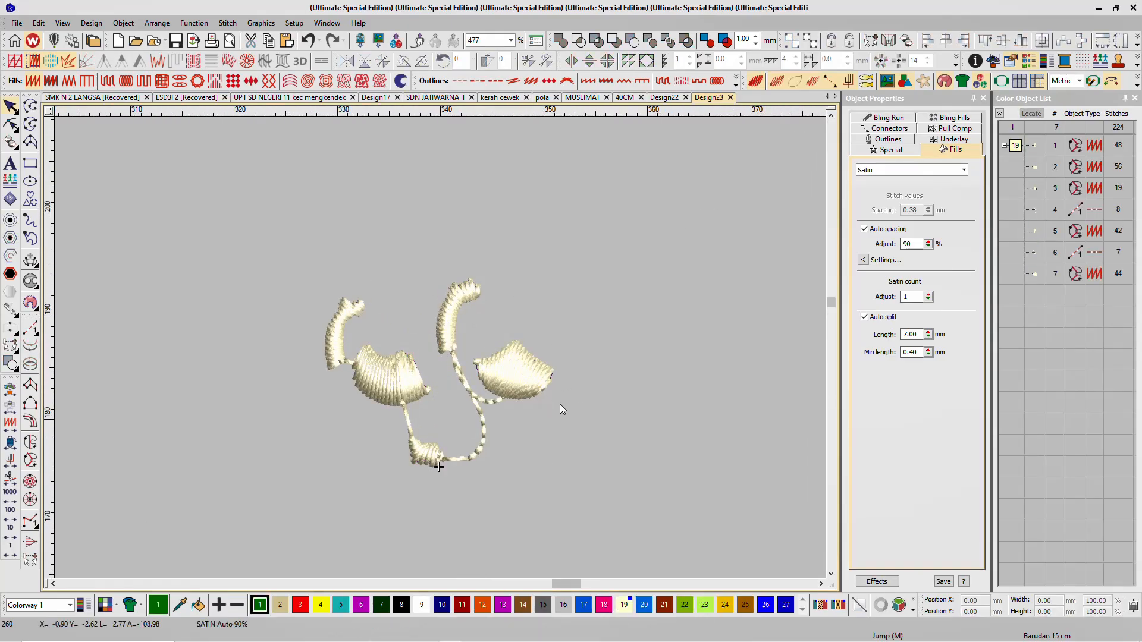
key("ctrl+shift+r")
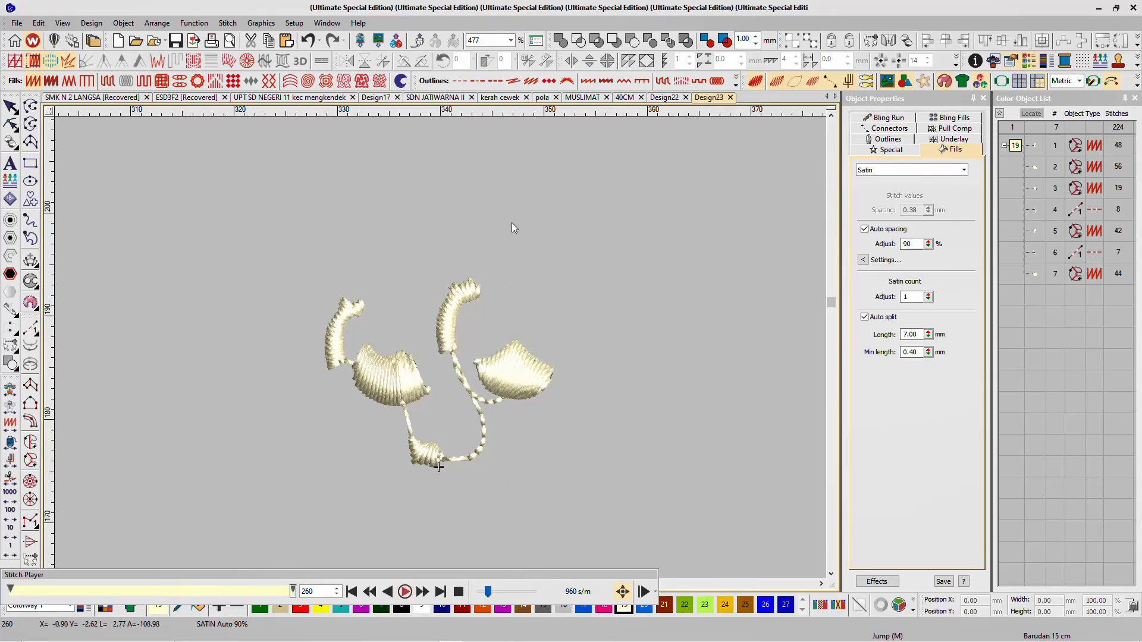
Step: Return to the emblem in Design22, review the joined skin-coloured objects against the artwork, and deselect them
left_click(679, 101)
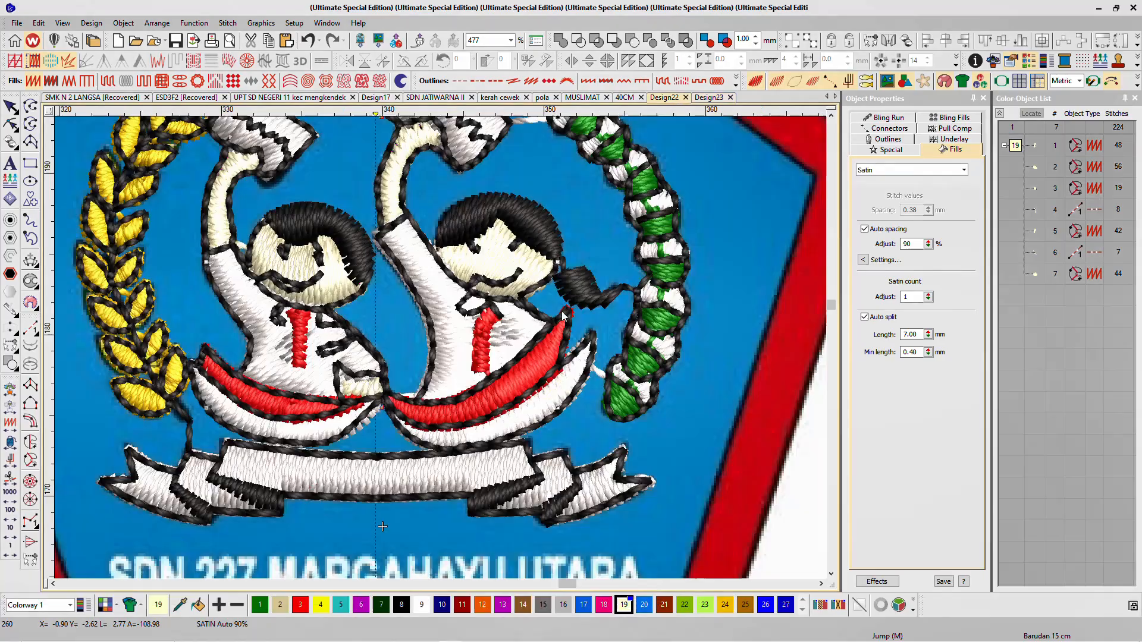
scroll(441, 351, "up", 5)
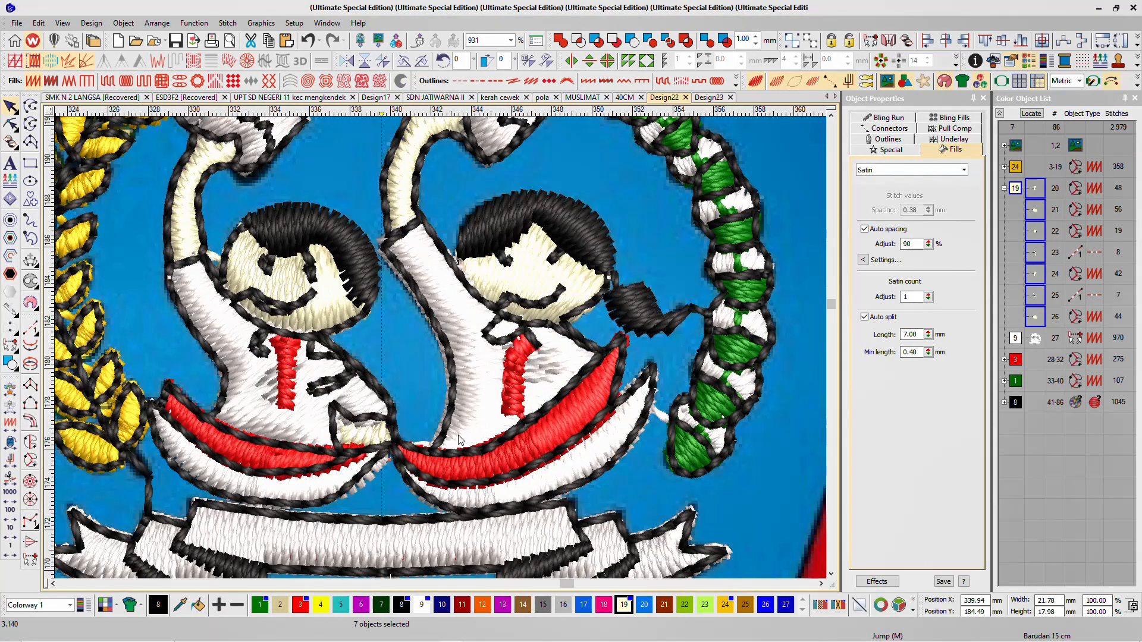
left_click(1033, 189)
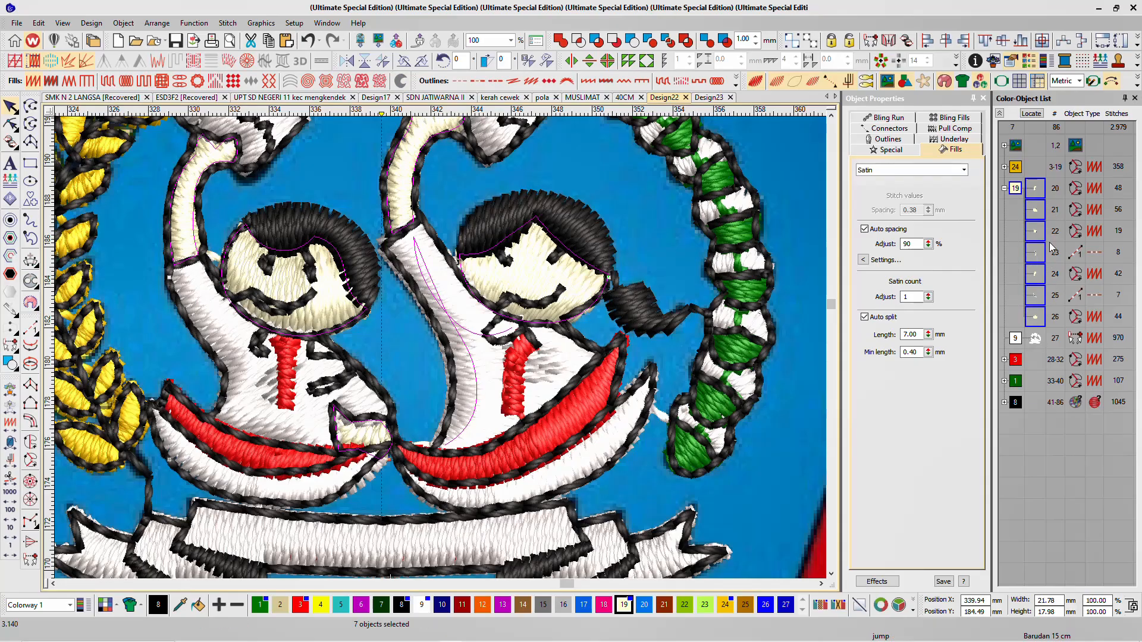
scroll(566, 330, "down", 3)
left_click(707, 340)
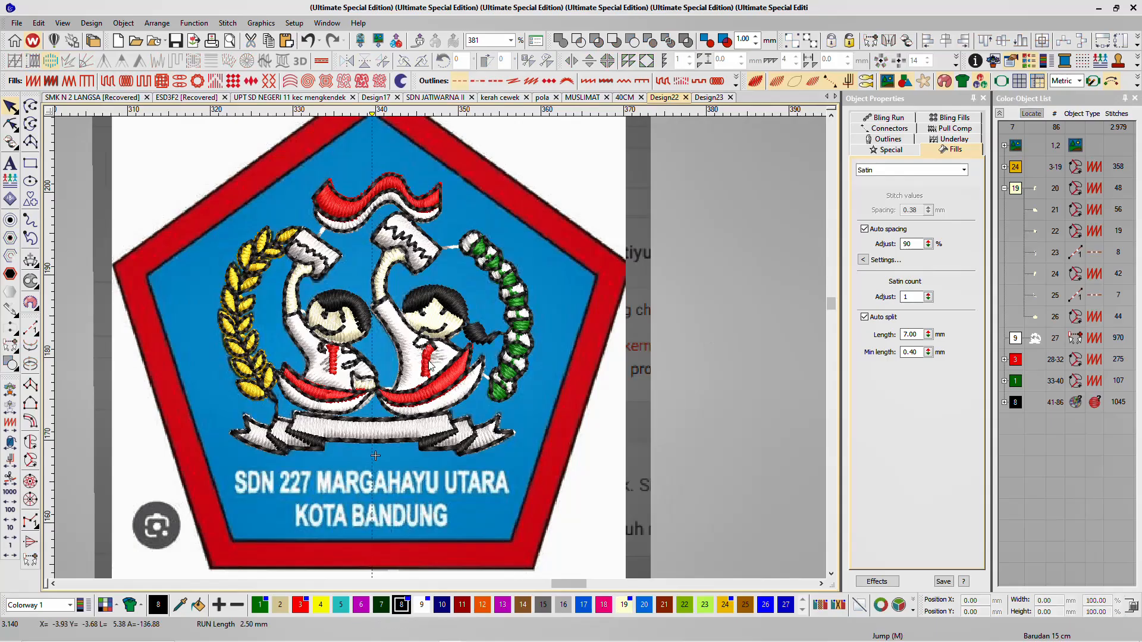
Step: List the individual red objects of colour 3 and examine where they sit in the emblem
scroll(429, 361, "up", 3)
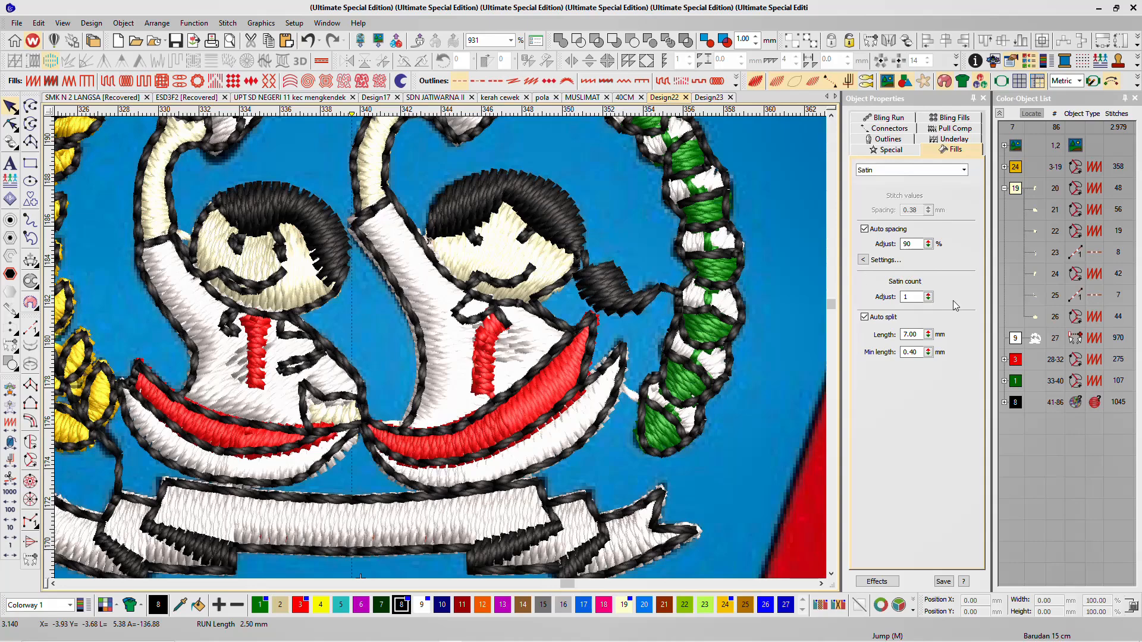
double_click(1015, 361)
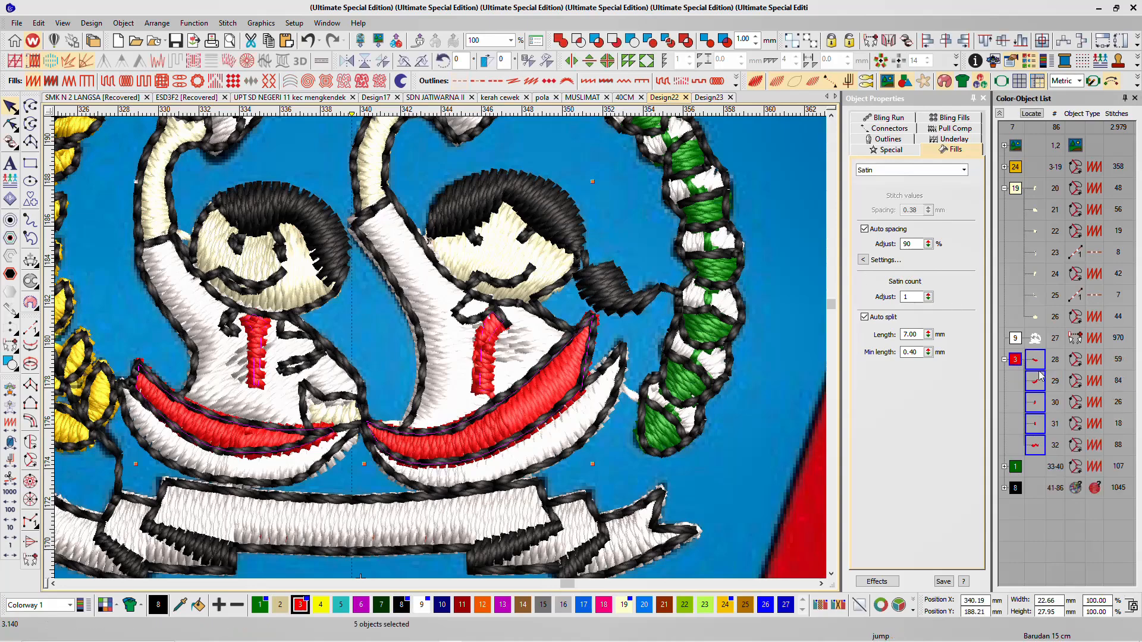
left_click(1038, 365)
scroll(463, 348, "down", 5)
left_click(718, 319)
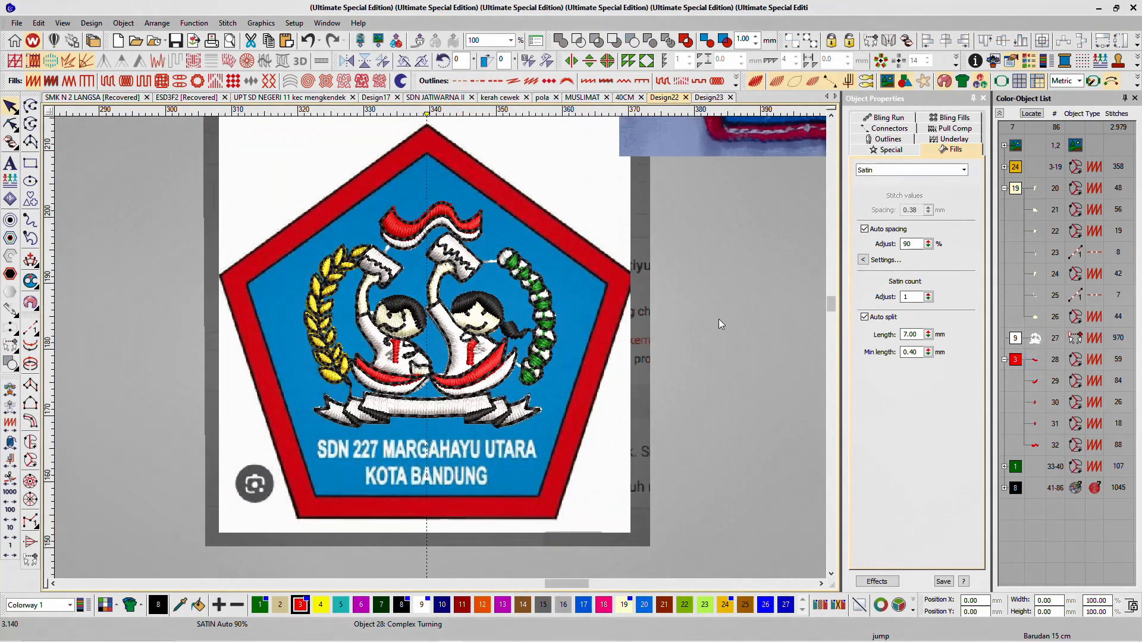
scroll(441, 350, "up", 2)
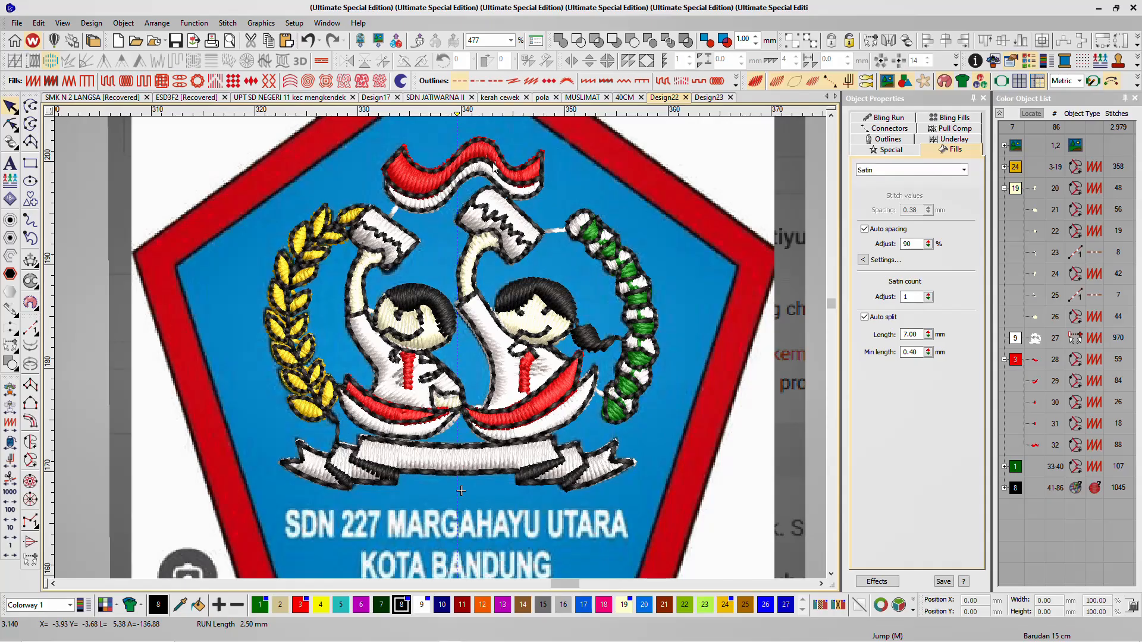
scroll(427, 376, "down", 2)
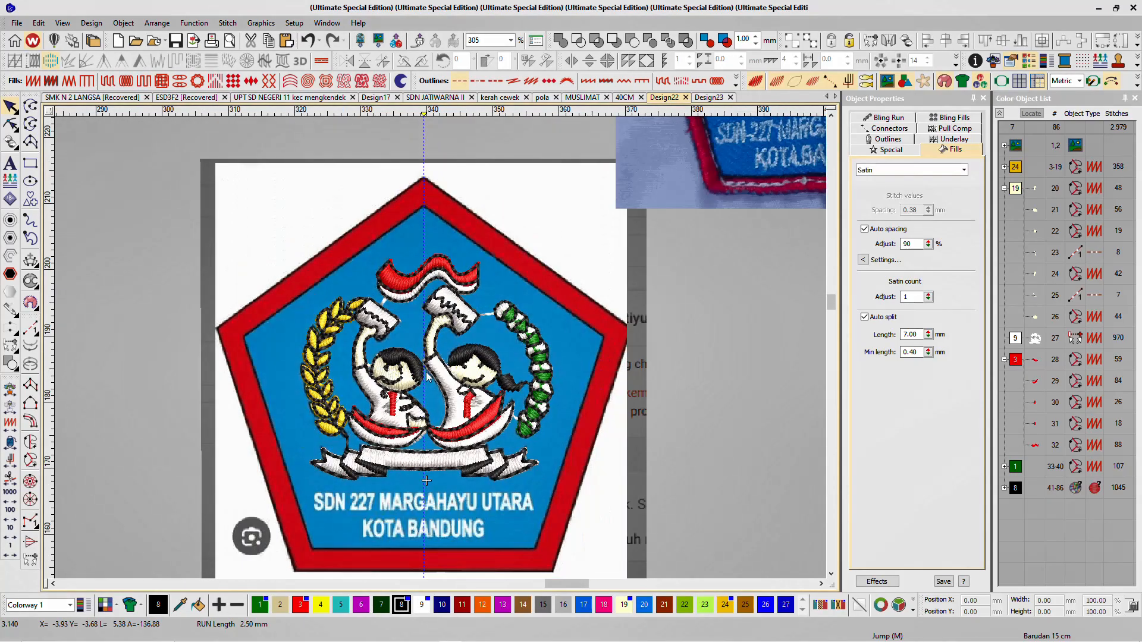
scroll(427, 375, "up", 2)
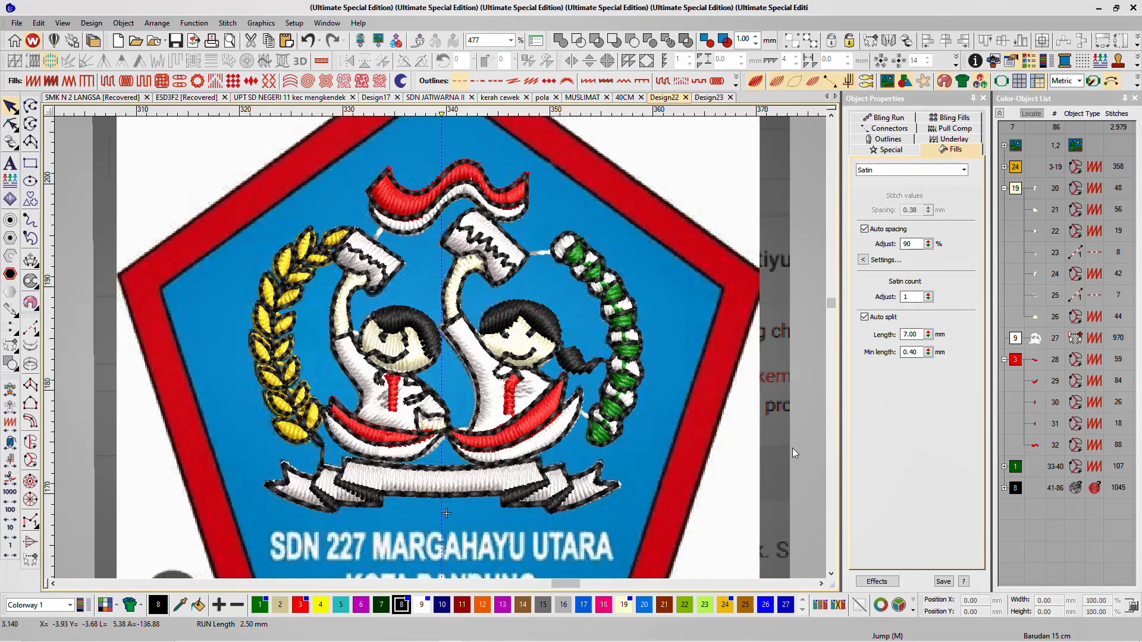
Step: Set the auto spacing adjustment of the red bands and ties on both children to 99%
left_click(1035, 369)
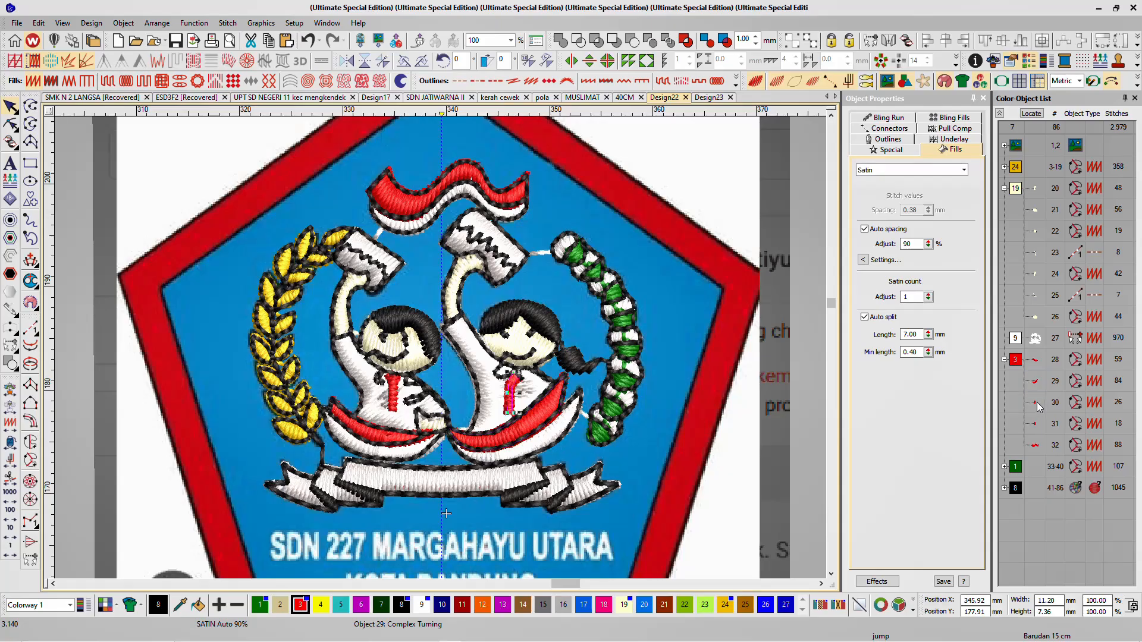
left_click(1036, 369)
left_click(1037, 404, "shift")
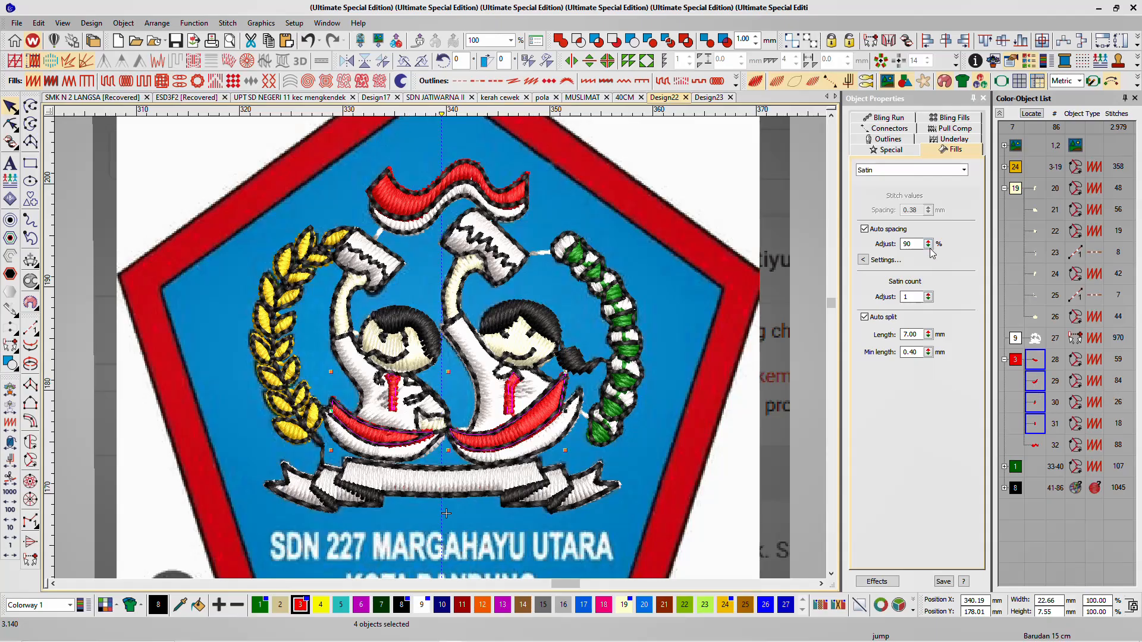
left_click_drag(928, 244, 876, 278)
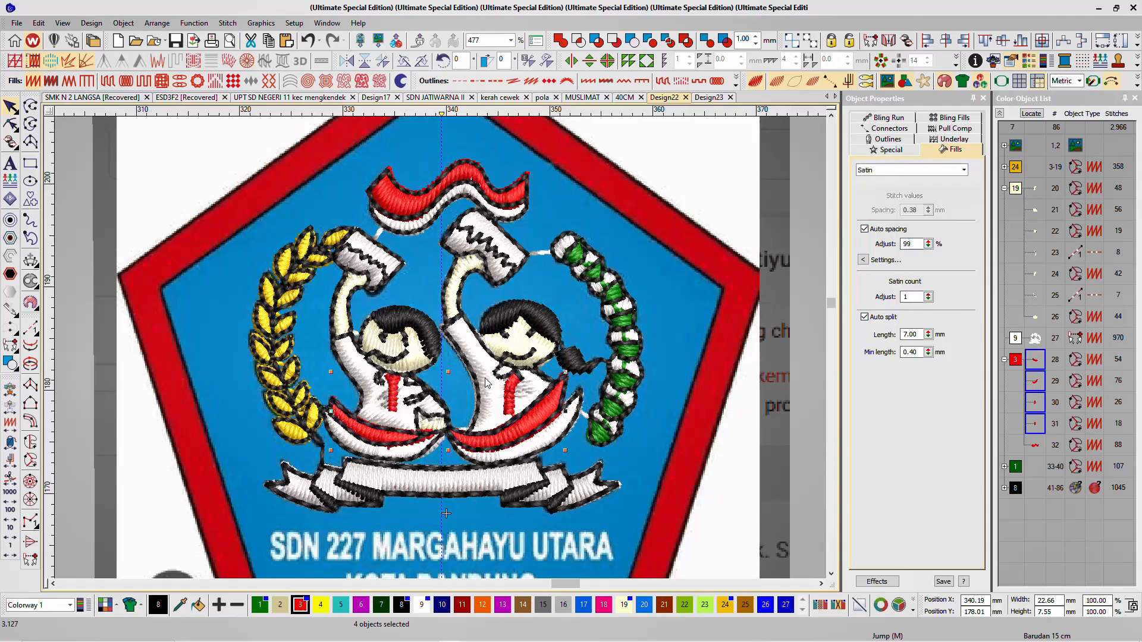
Step: Branch the red bands and ties into one object and reposition its end point near the outer tip of the girl's band
key("Escape")
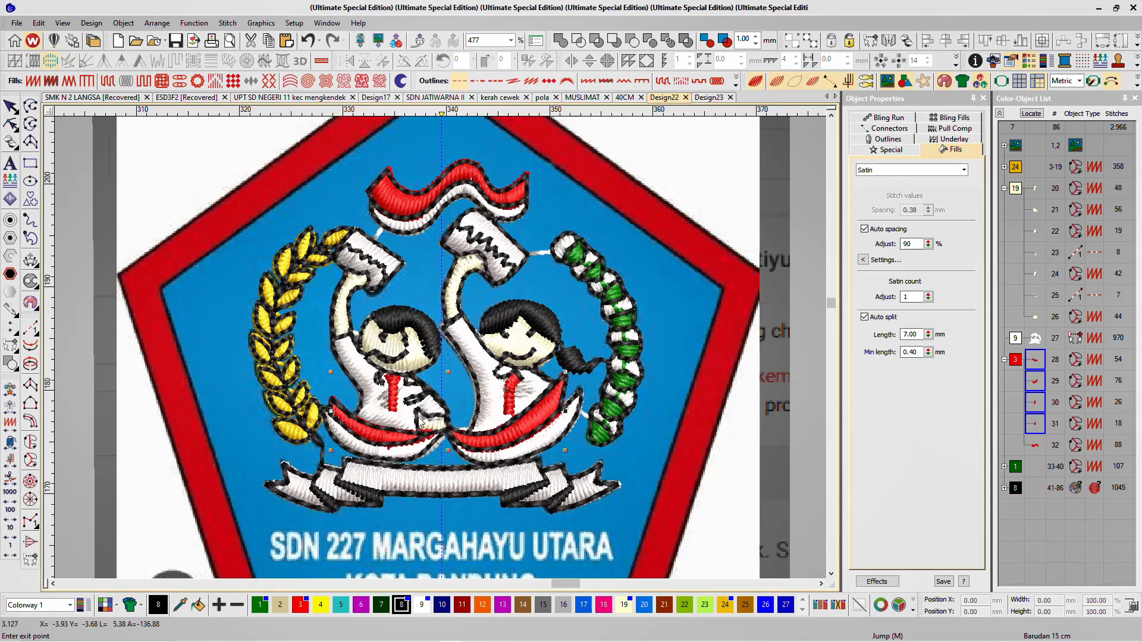
key("Return")
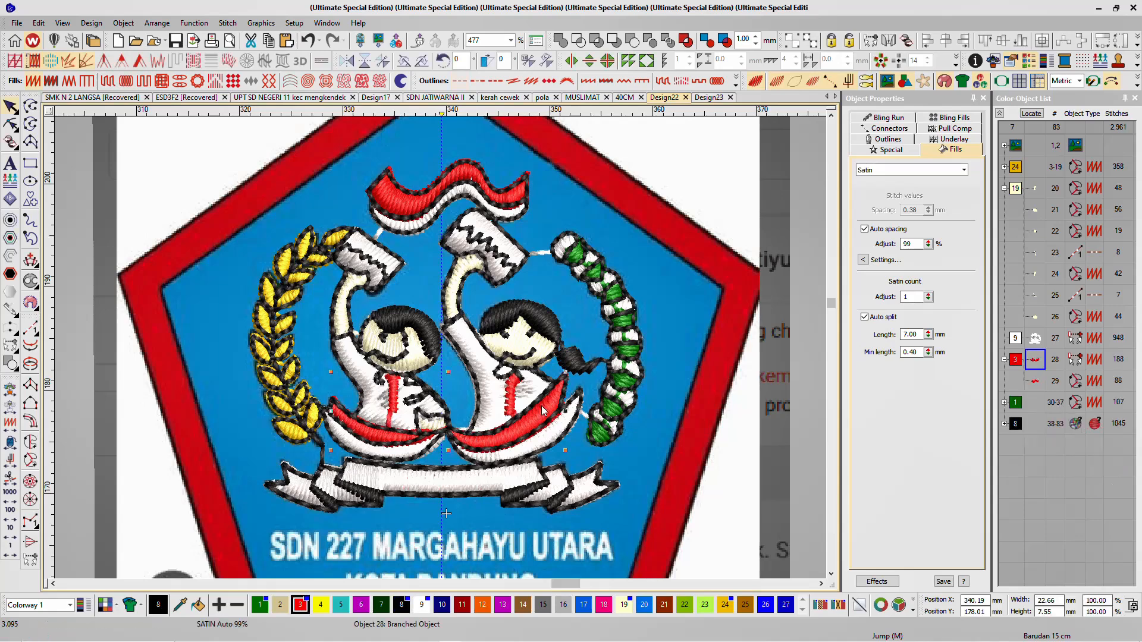
key("h")
left_click_drag(419, 422, 600, 382)
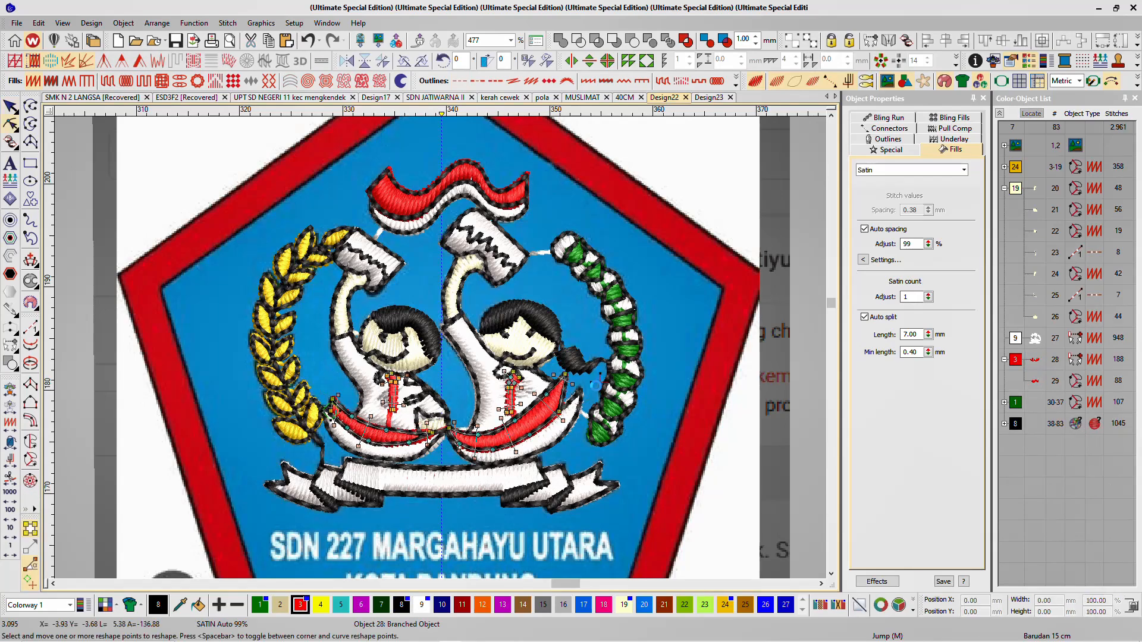
left_click(9, 106)
left_click(134, 212)
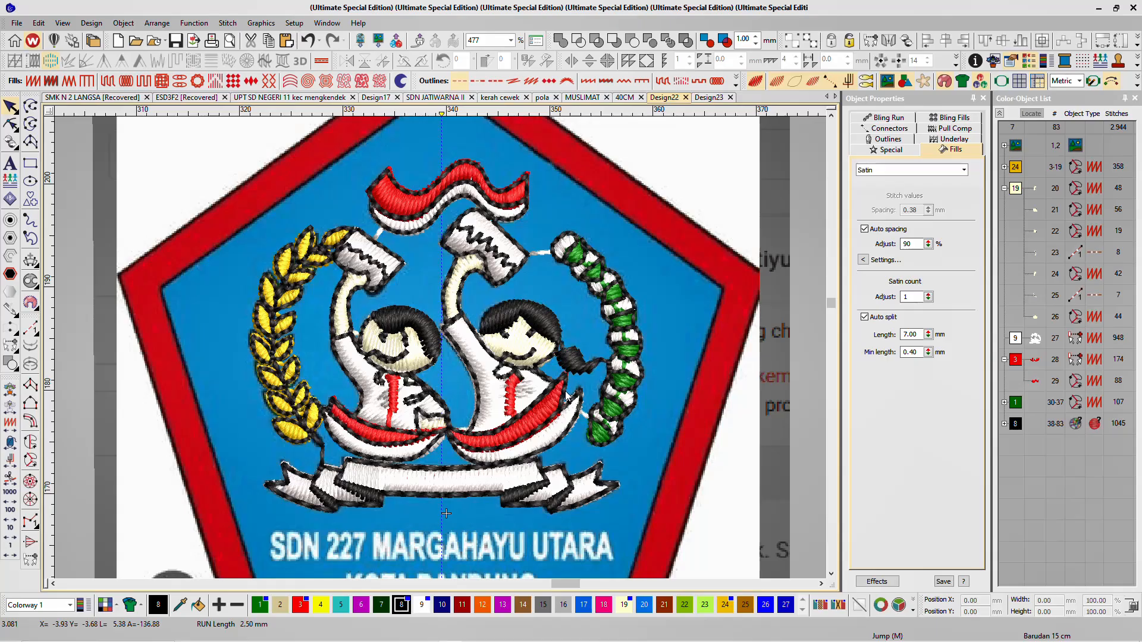
Step: Examine the separate red flag object and its position relative to the branched red objects
left_click(1036, 381)
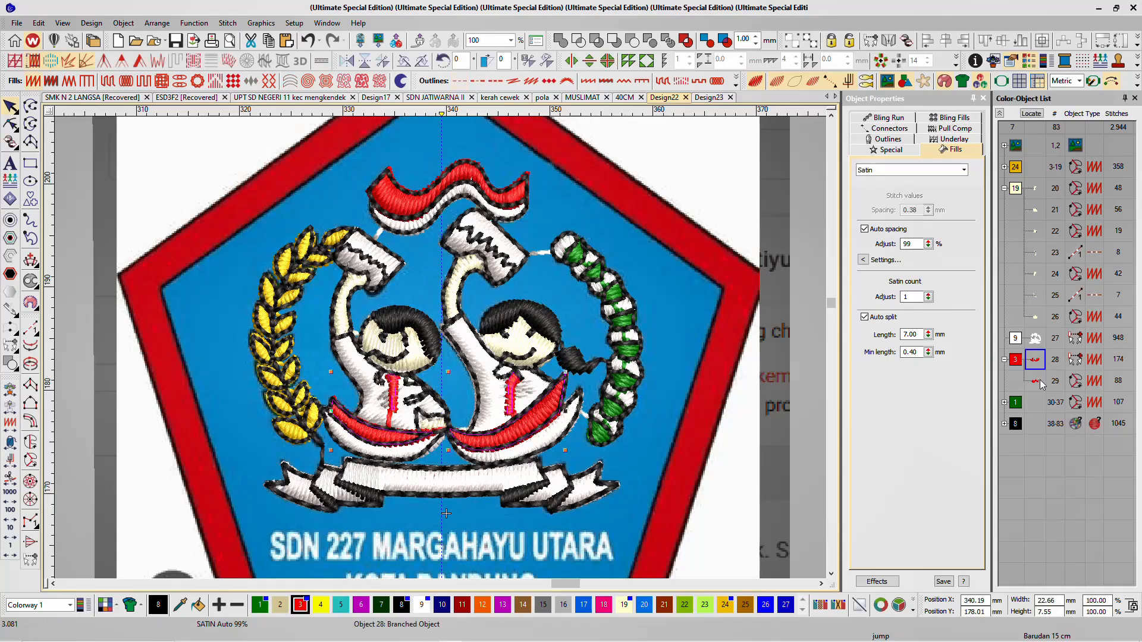
scroll(519, 430, "down", 2)
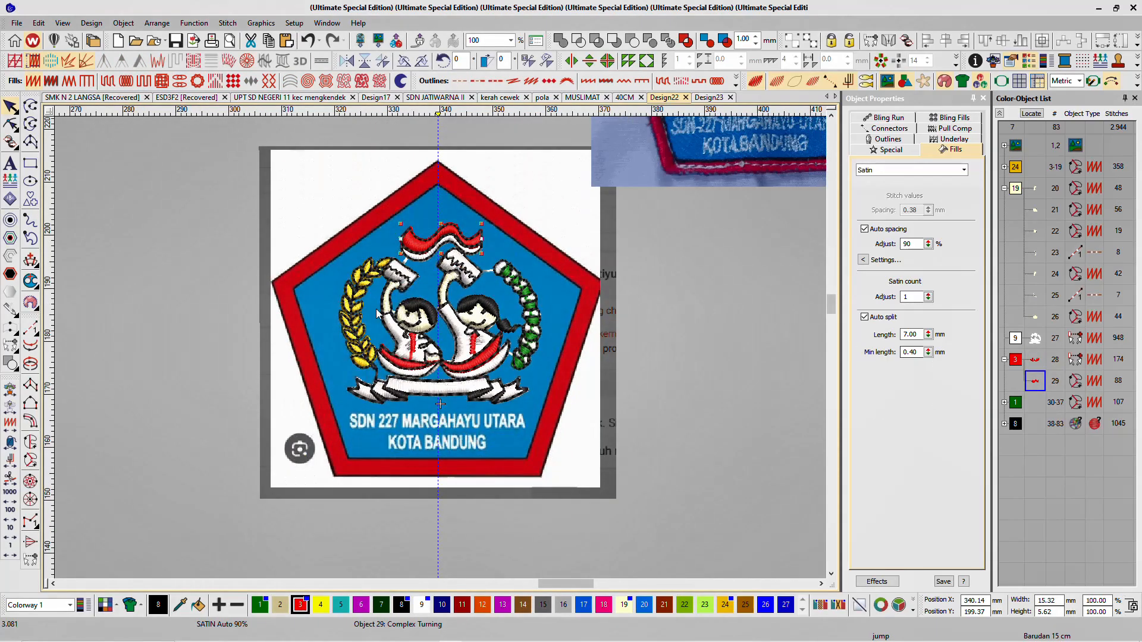
scroll(387, 317, "up", 1)
scroll(445, 353, "up", 2)
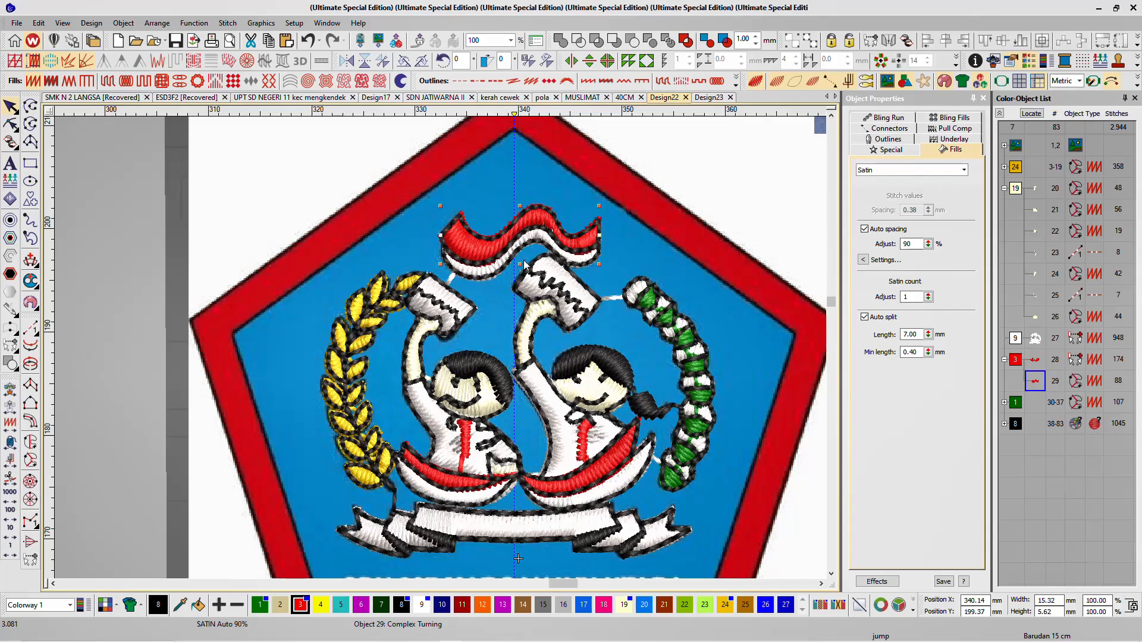
scroll(565, 333, "down", 1)
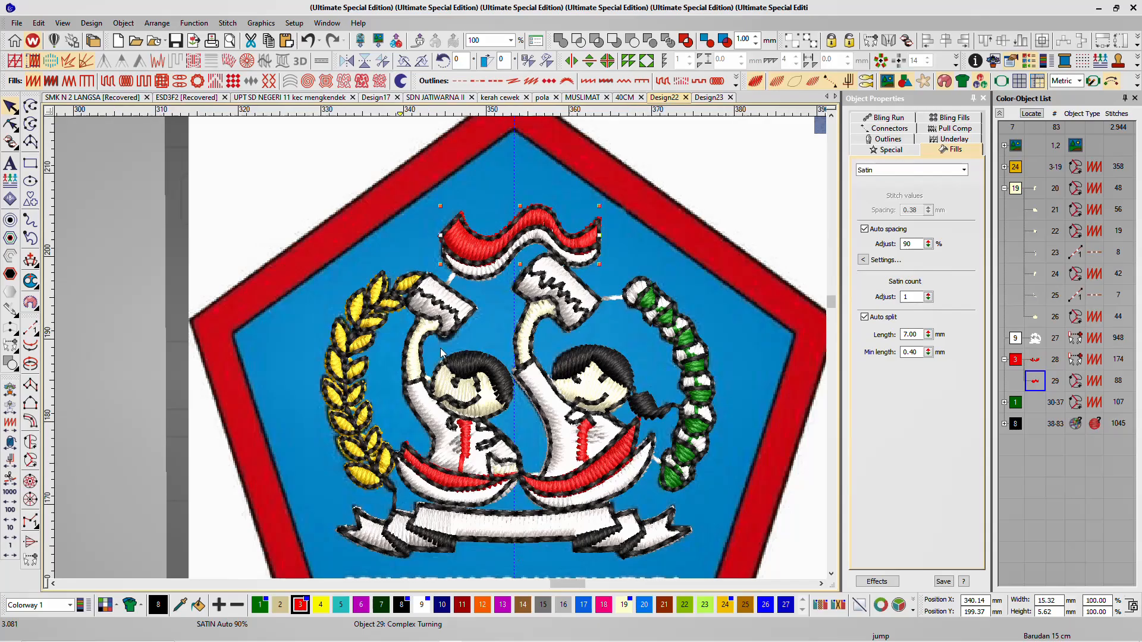
left_click(554, 313)
scroll(406, 316, "up", 2)
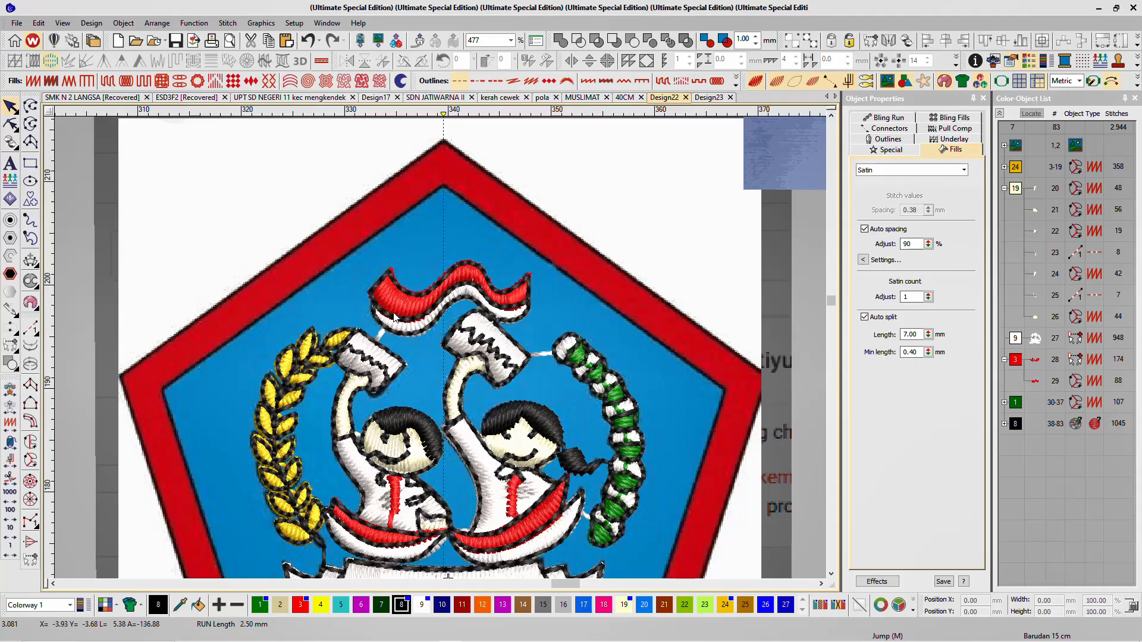
scroll(483, 188, "down", 3)
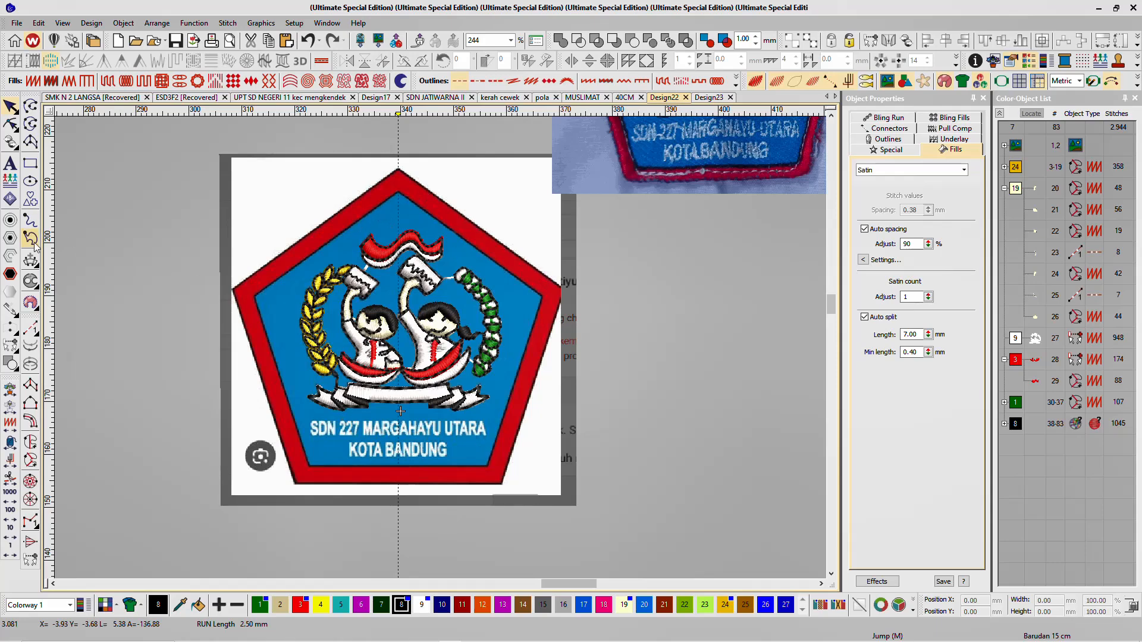
Step: Draw a ready-made pentagon shape (I) about 57 × 54 mm over the emblem as a run outline
left_click(31, 202)
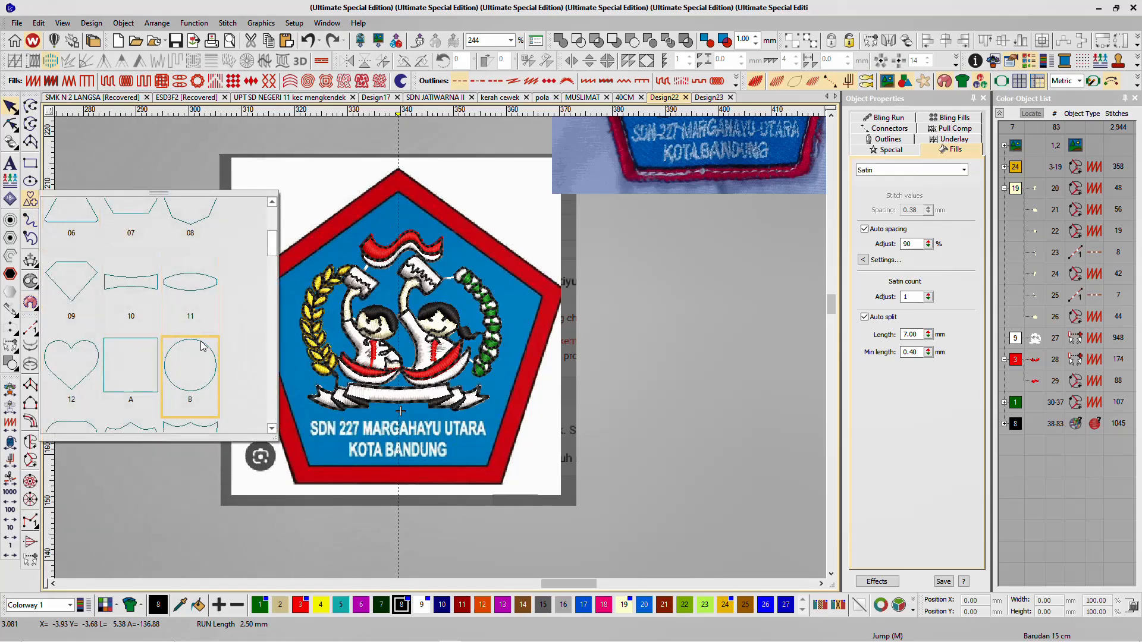
scroll(131, 315, "down", 3)
left_click(77, 370)
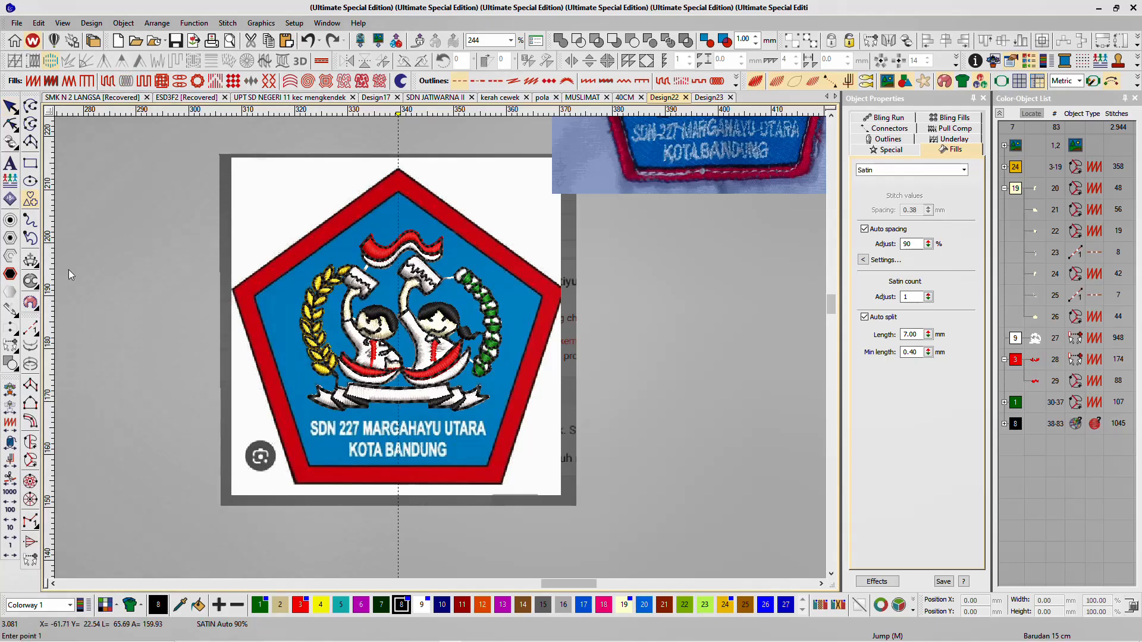
left_click(31, 202)
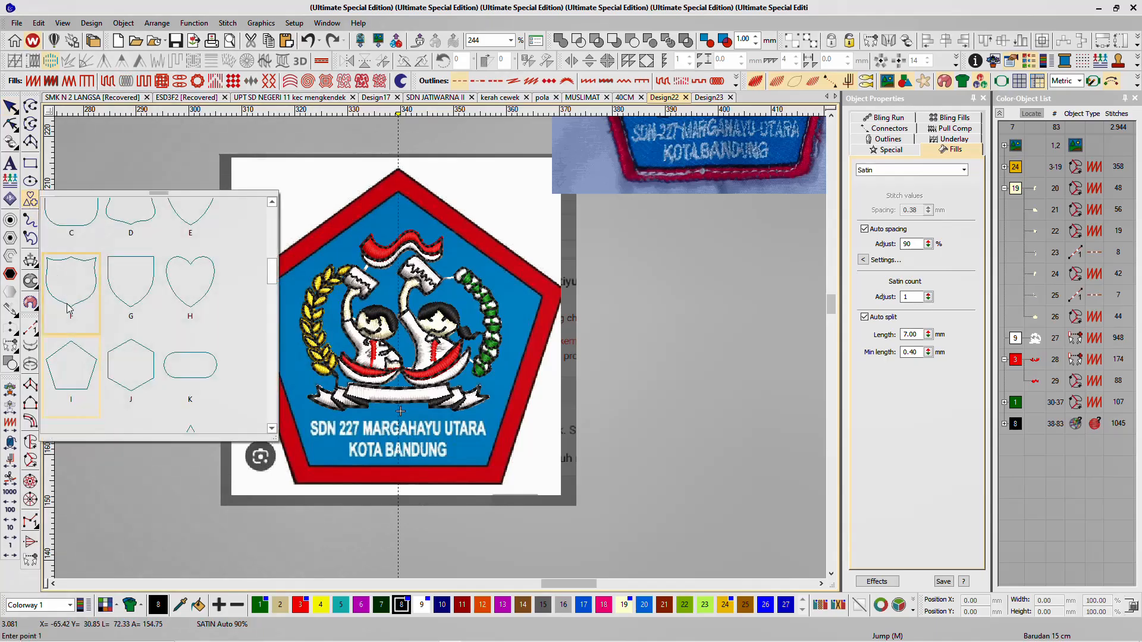
left_click(84, 364)
left_click(262, 238)
left_click(567, 508)
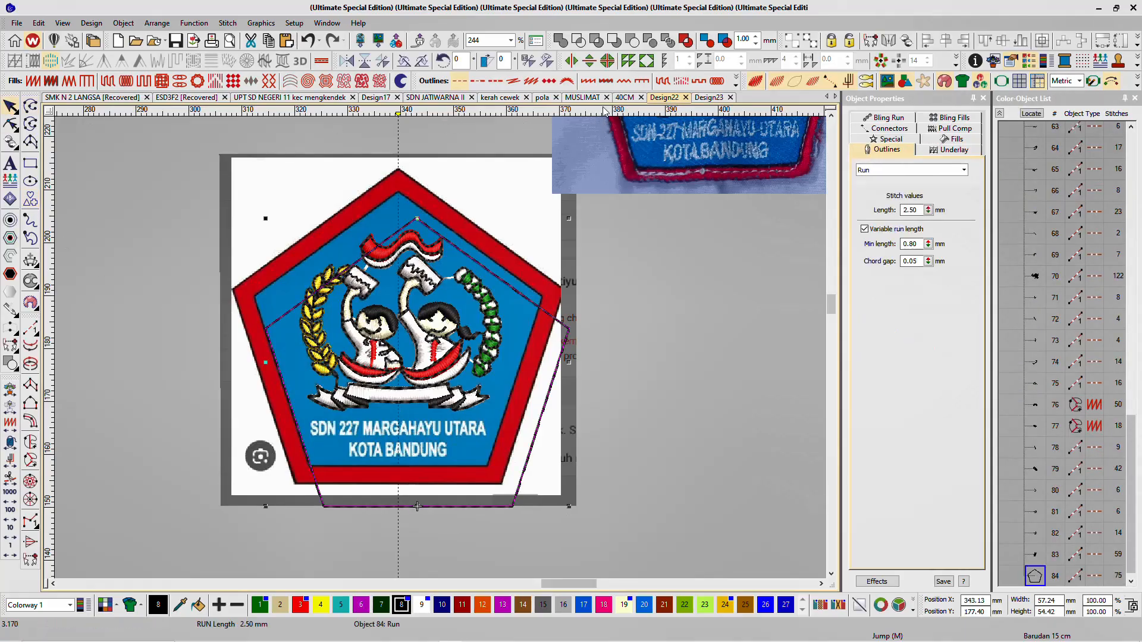
Step: Give the pentagon a satin outline and fit it over the artwork's red border at about 61.5 × 58.5 mm
left_click(589, 82)
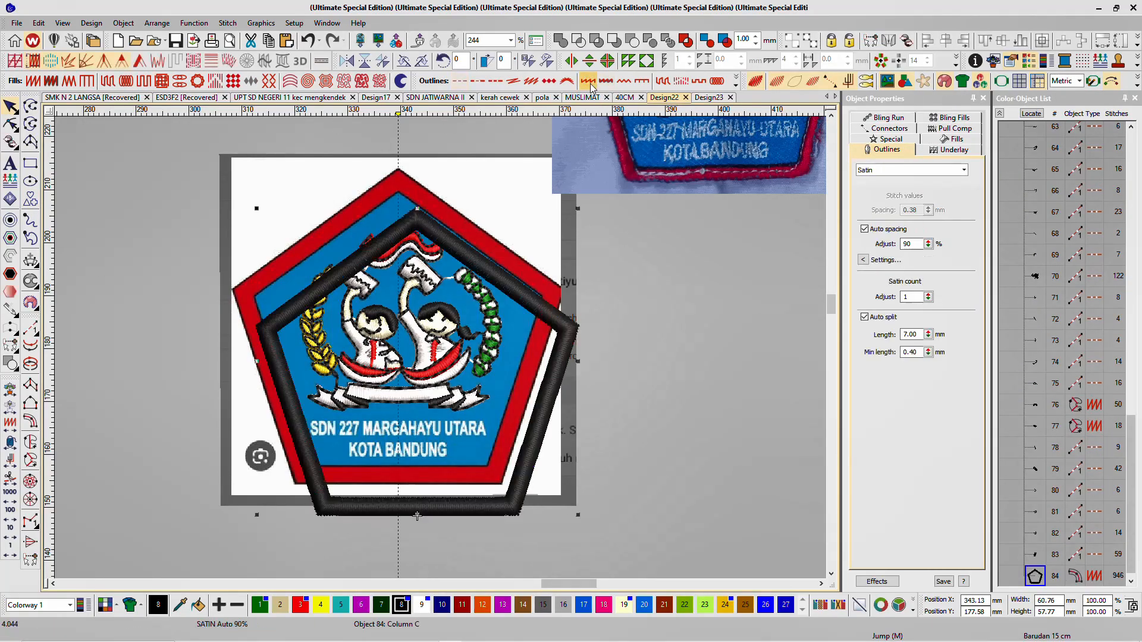
left_click_drag(505, 283, 483, 242)
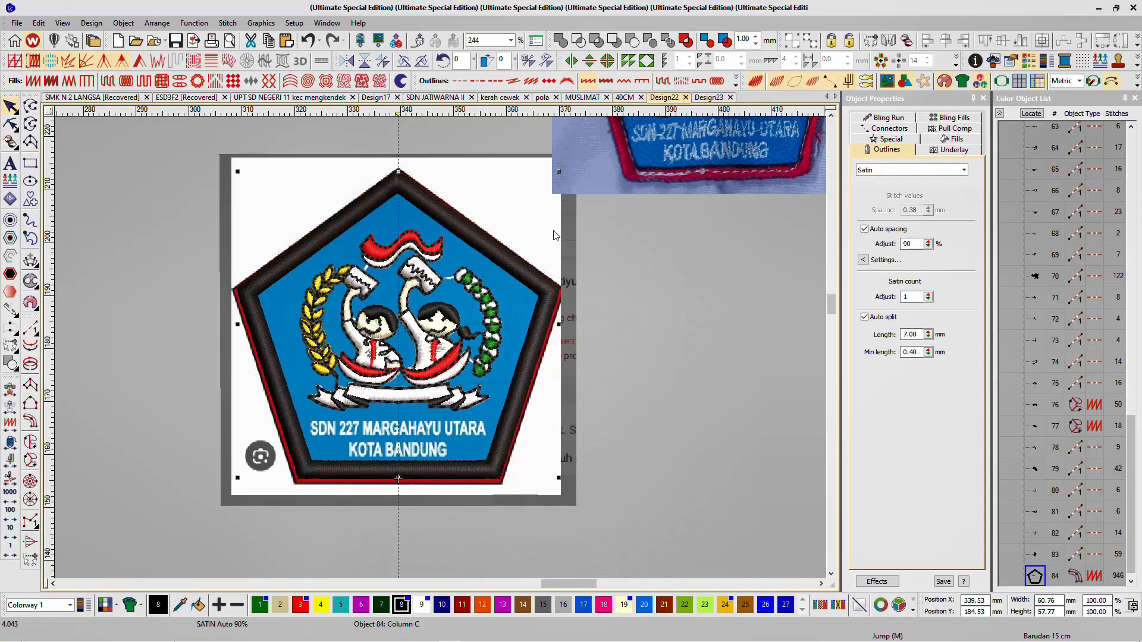
left_click_drag(558, 478, 562, 481)
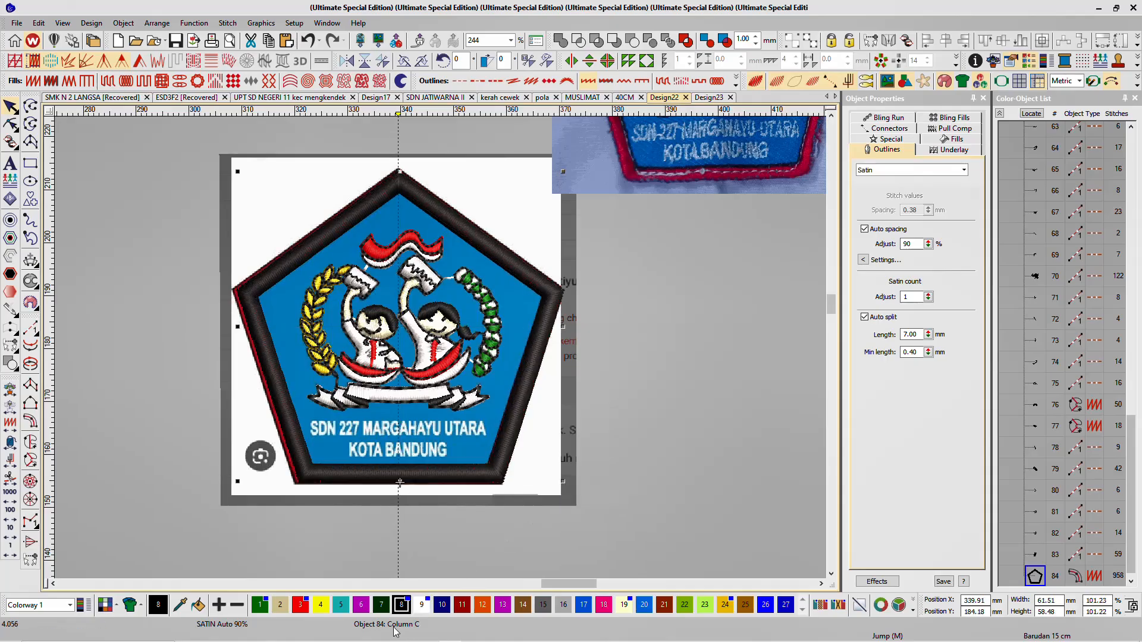
Step: Colour the border pentagon red (3) and duplicate it as a black (8) copy
left_click(301, 604)
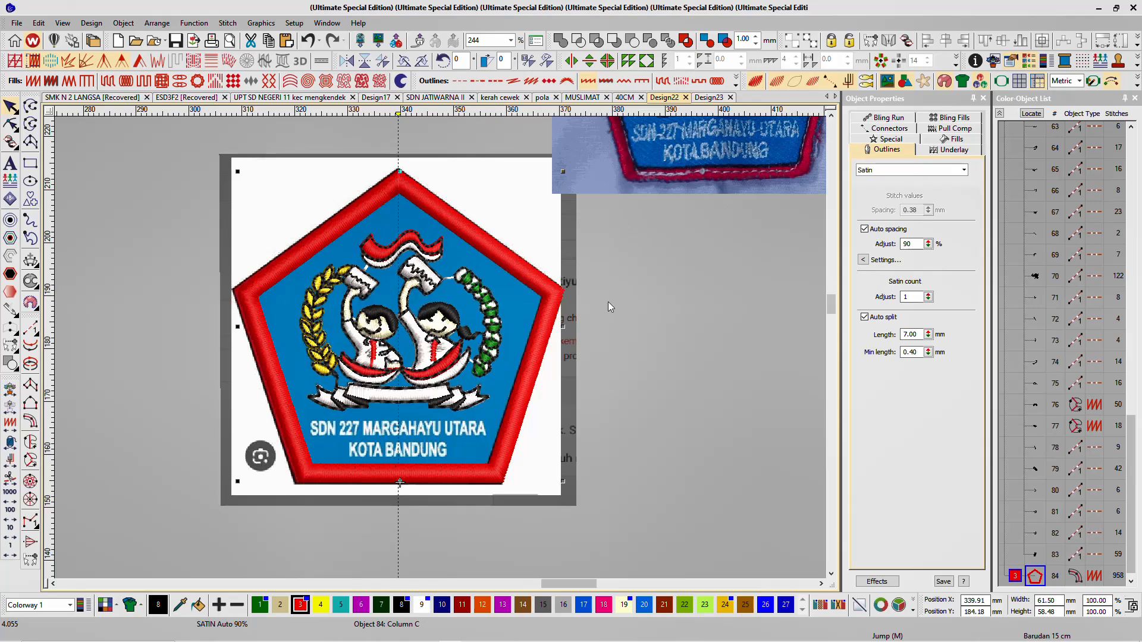
key("ctrl+d")
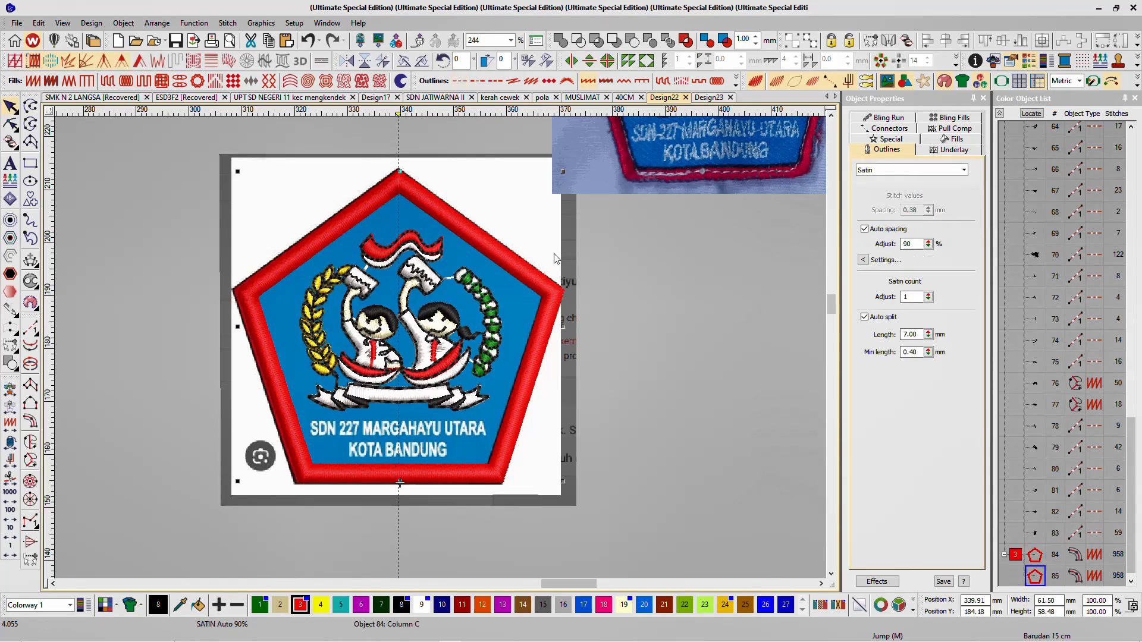
left_click(401, 605)
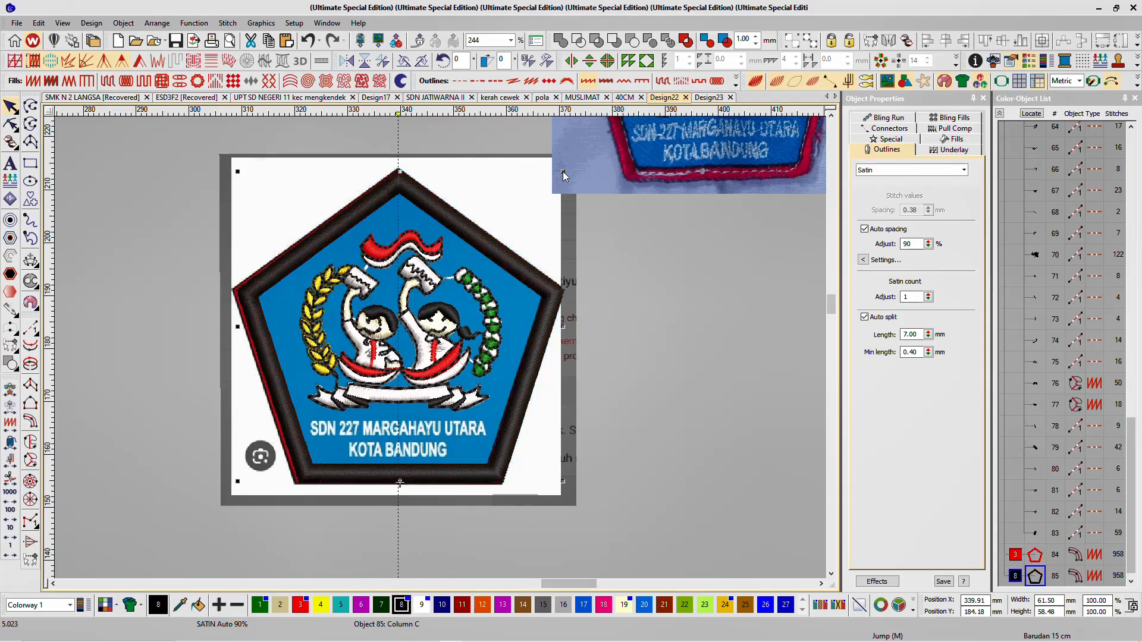
Step: Try scaling the black pentagon down from one corner to about 53 × 50.5 mm, and undo the resize
left_click_drag(563, 171, 540, 192)
scroll(274, 171, "up", 3)
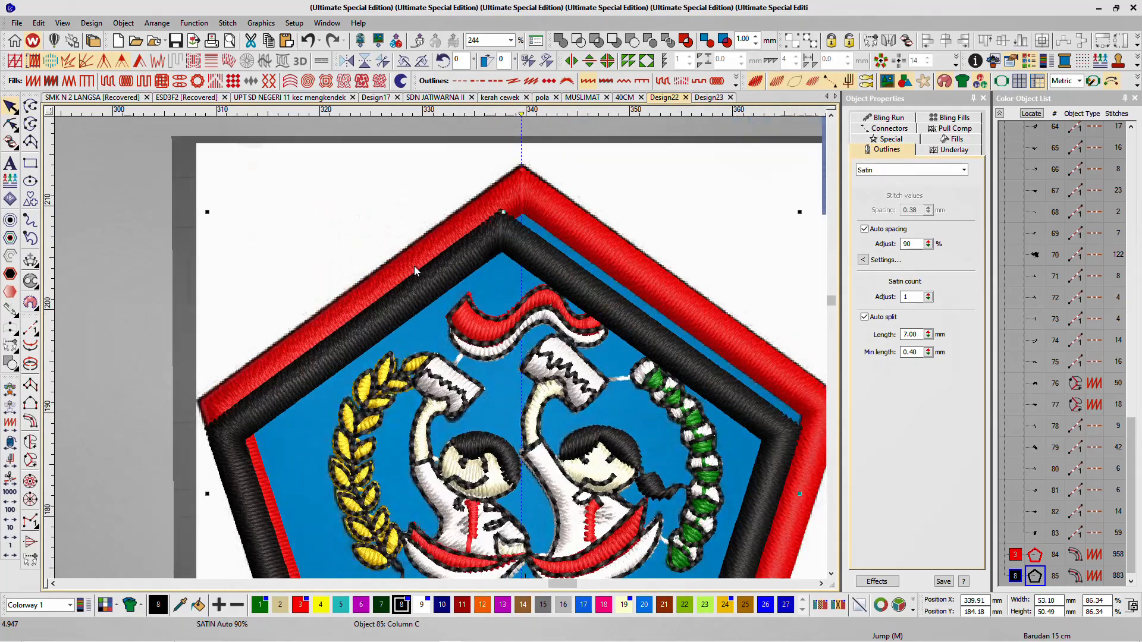
left_click(309, 47)
scroll(547, 297, "down", 2)
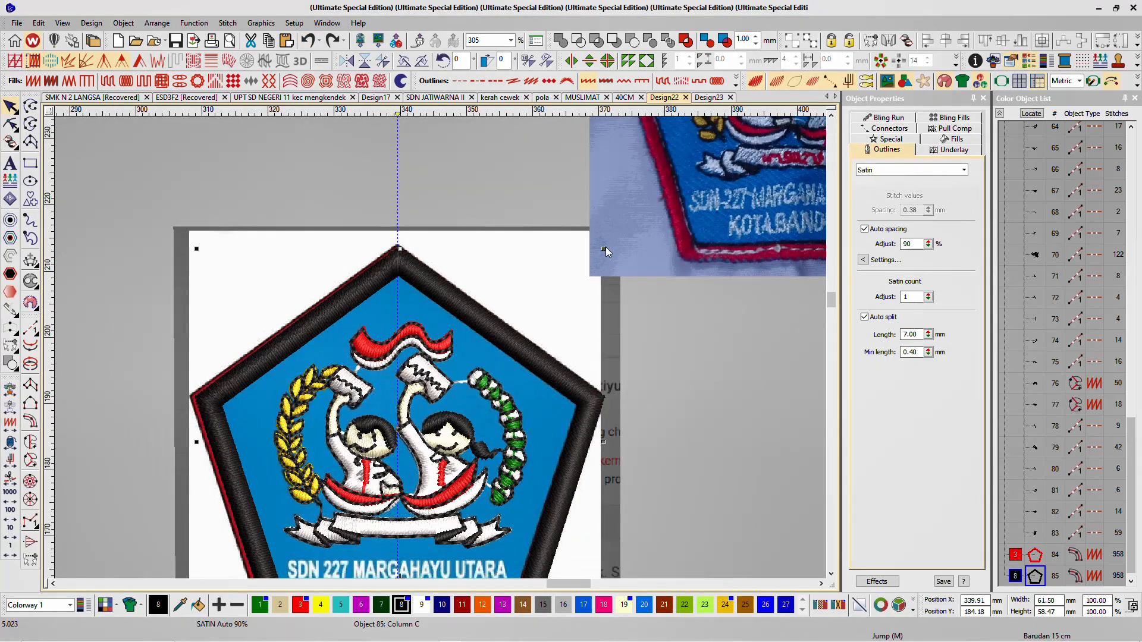
Step: Shrink the black pentagon about its centre to sit inside the red border, and set its column width to 0.58 mm
left_click_drag(604, 248, 574, 301)
scroll(574, 301, "down", 2)
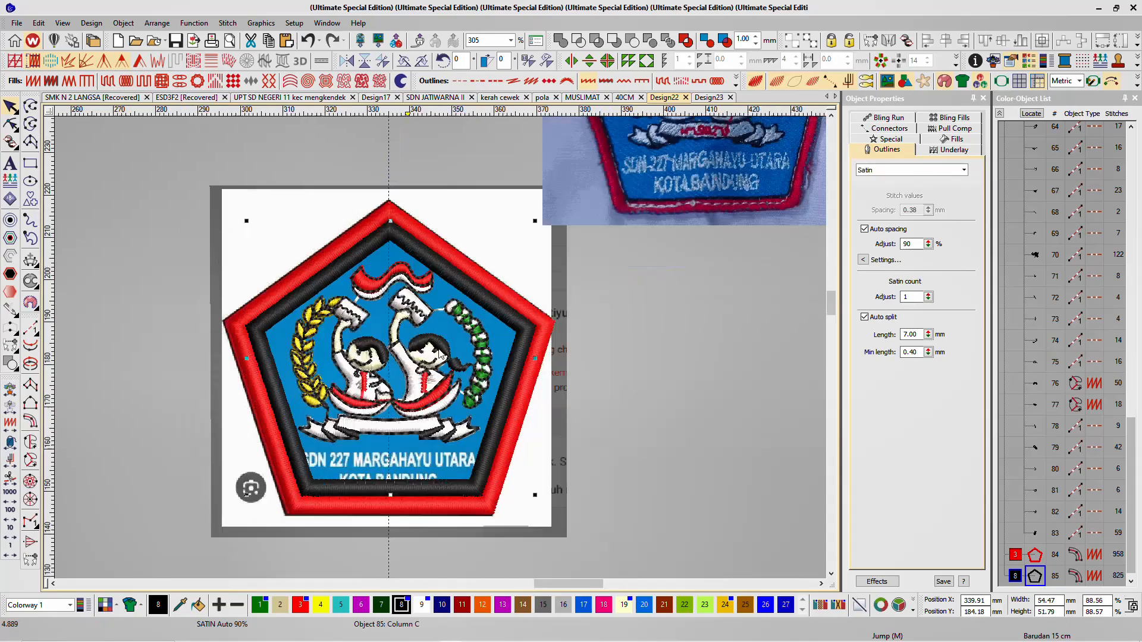
scroll(441, 351, "up", 2)
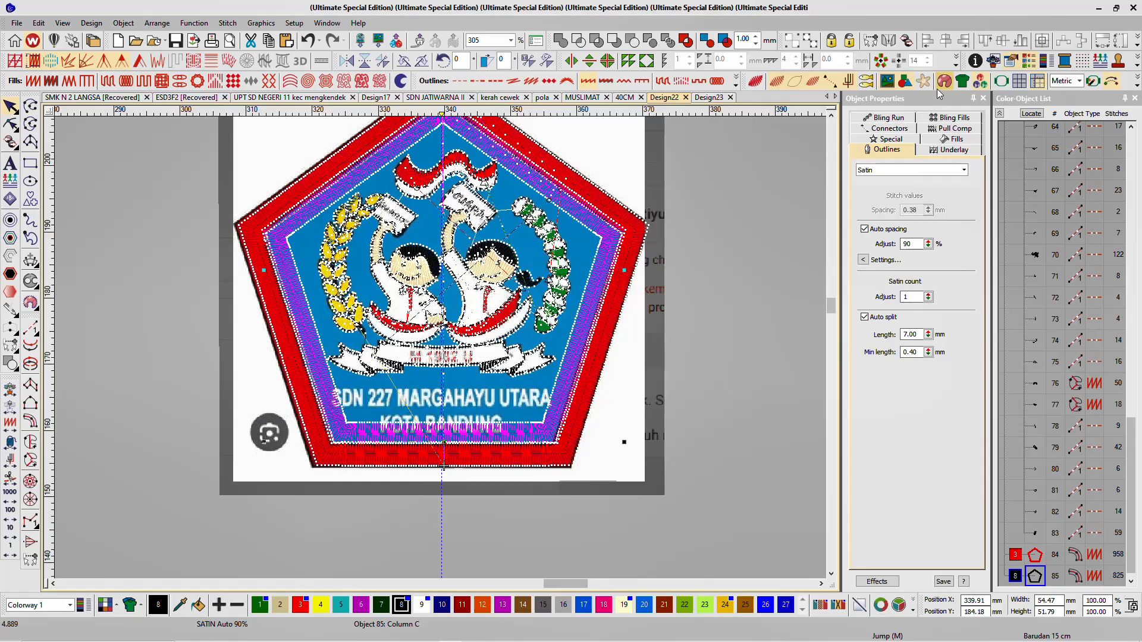
left_click(899, 141)
left_click_drag(929, 211, 877, 294)
key("t")
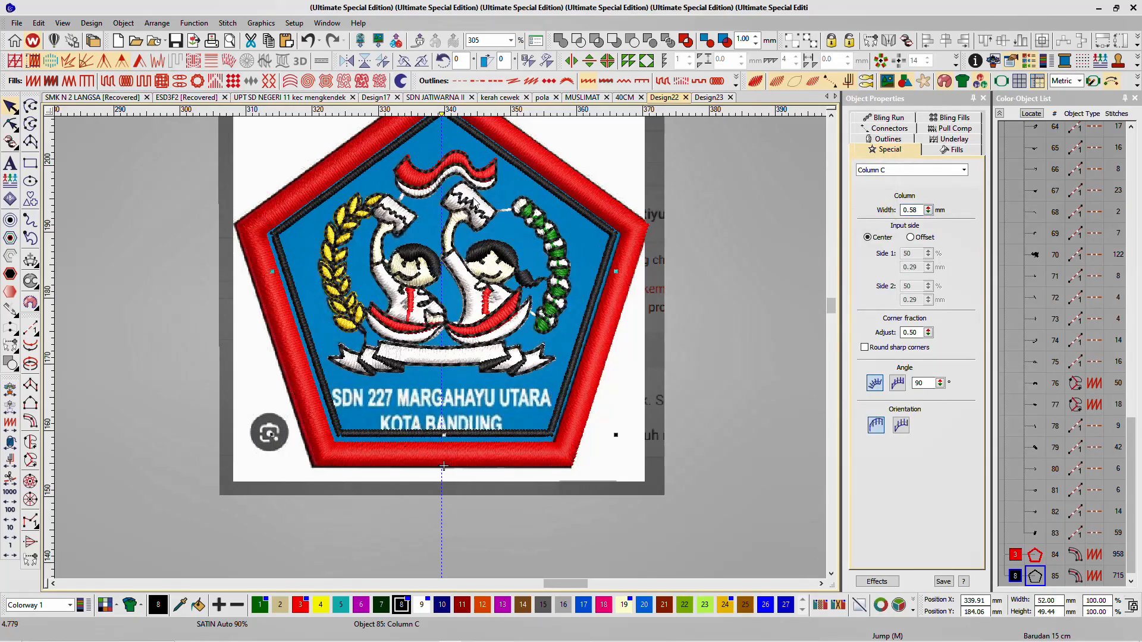
scroll(435, 260, "up", 1)
scroll(443, 335, "down", 1)
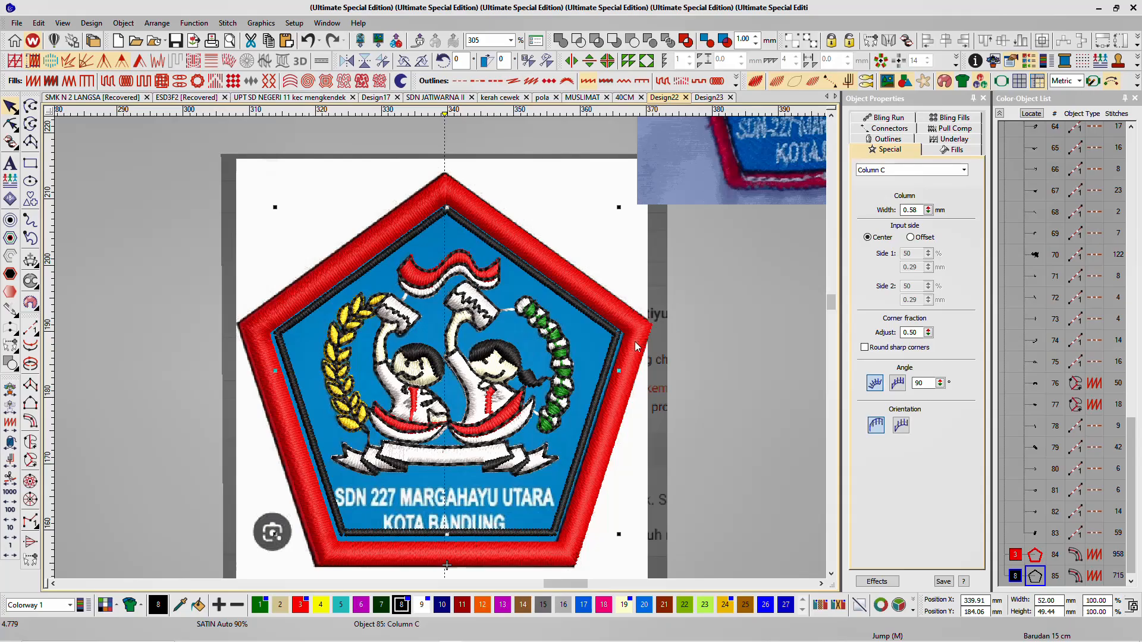
Step: Delete the black pentagon copy inside the red border
scroll(480, 354, "up", 1)
scroll(442, 352, "down", 1)
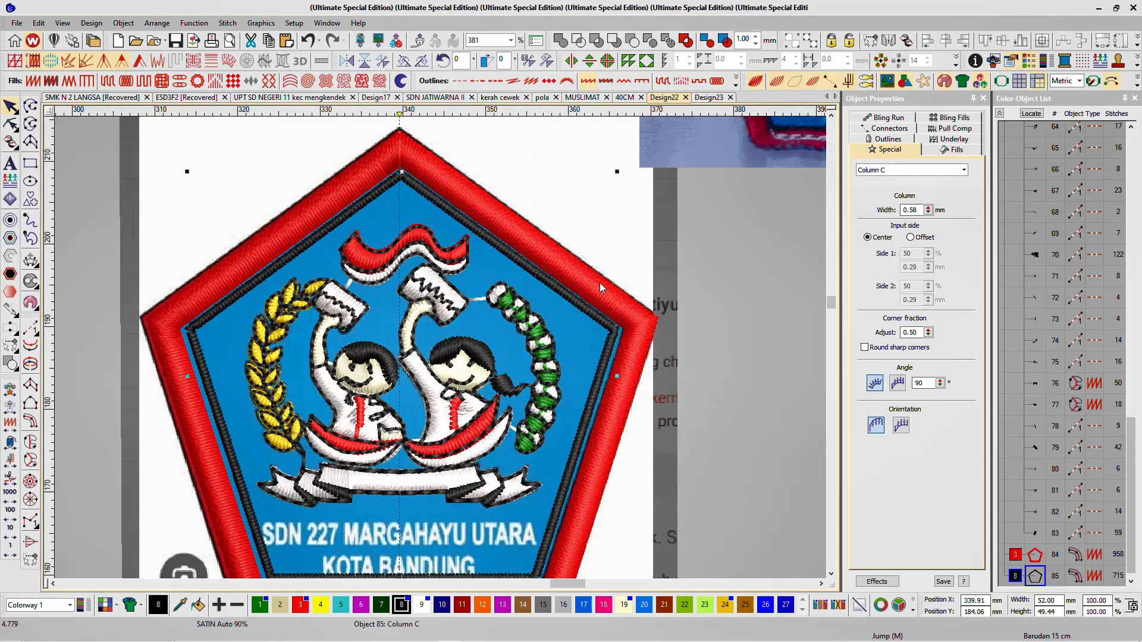
key("Delete")
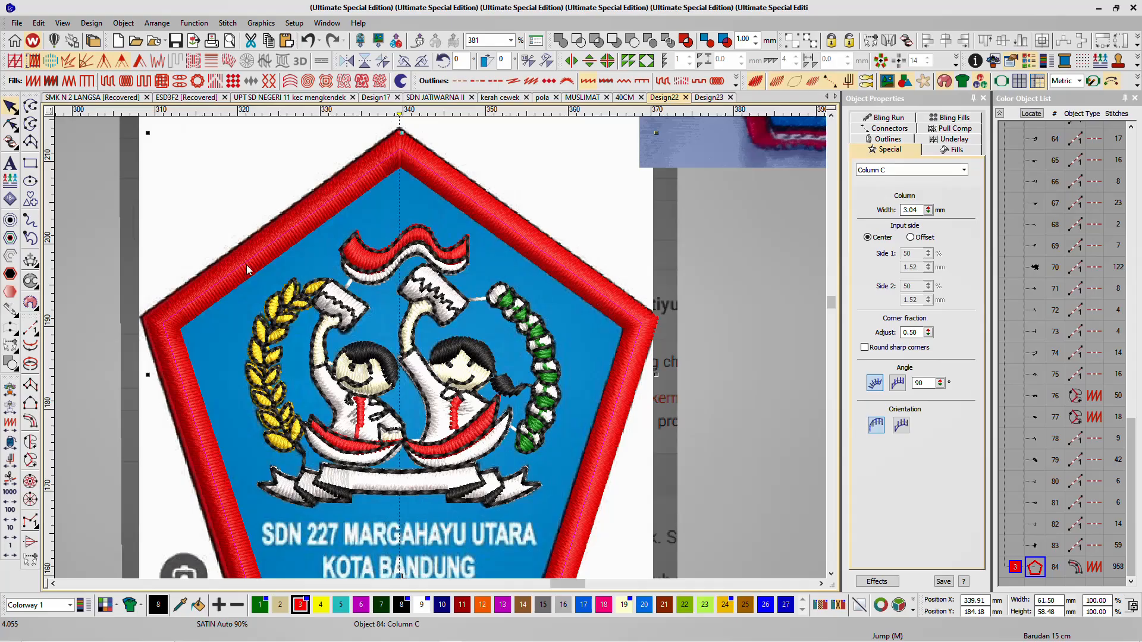
Step: Create an inward Satin Column C offset of the red pentagon with a column width of 1 mm, keeping the original
left_click(10, 241)
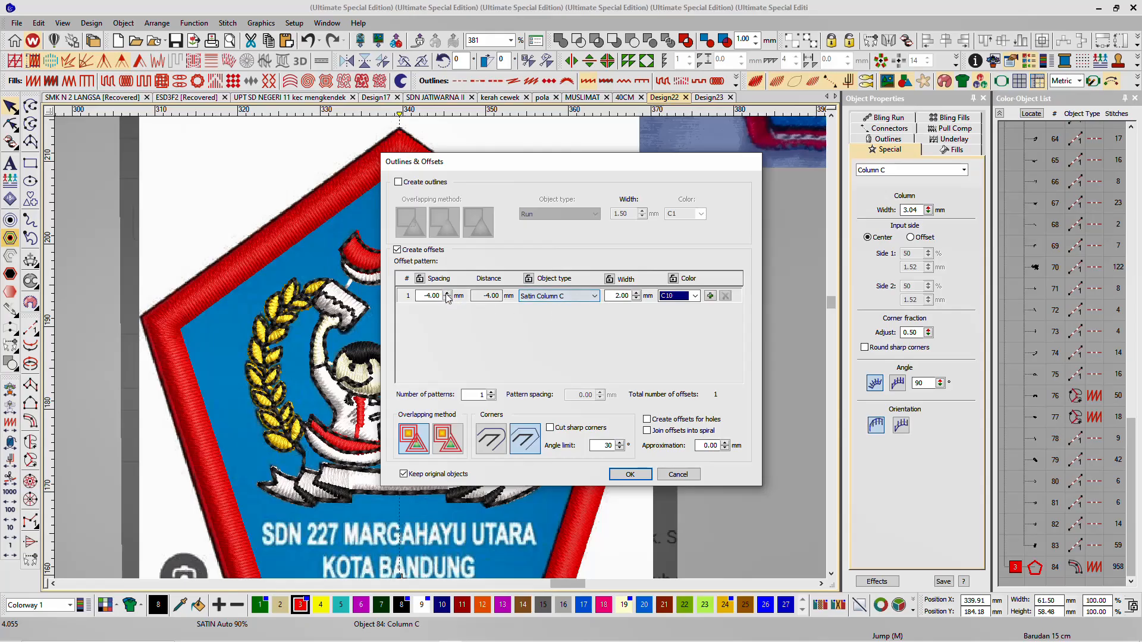
double_click(430, 295)
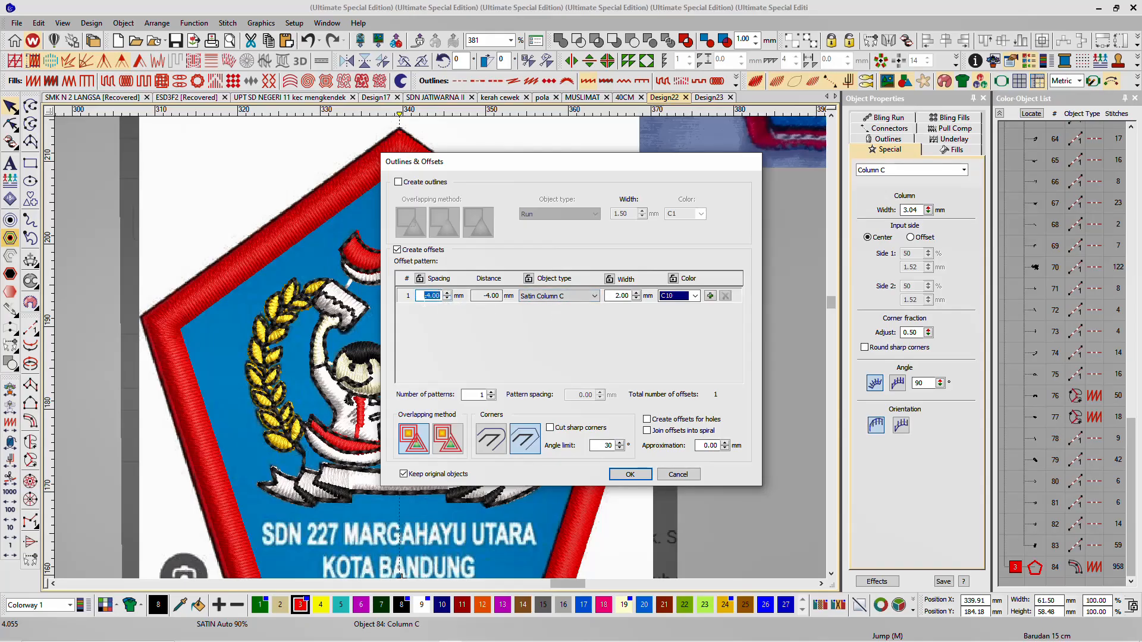
left_click(436, 297)
left_click_drag(629, 296, 619, 295)
type("1")
left_click(620, 476)
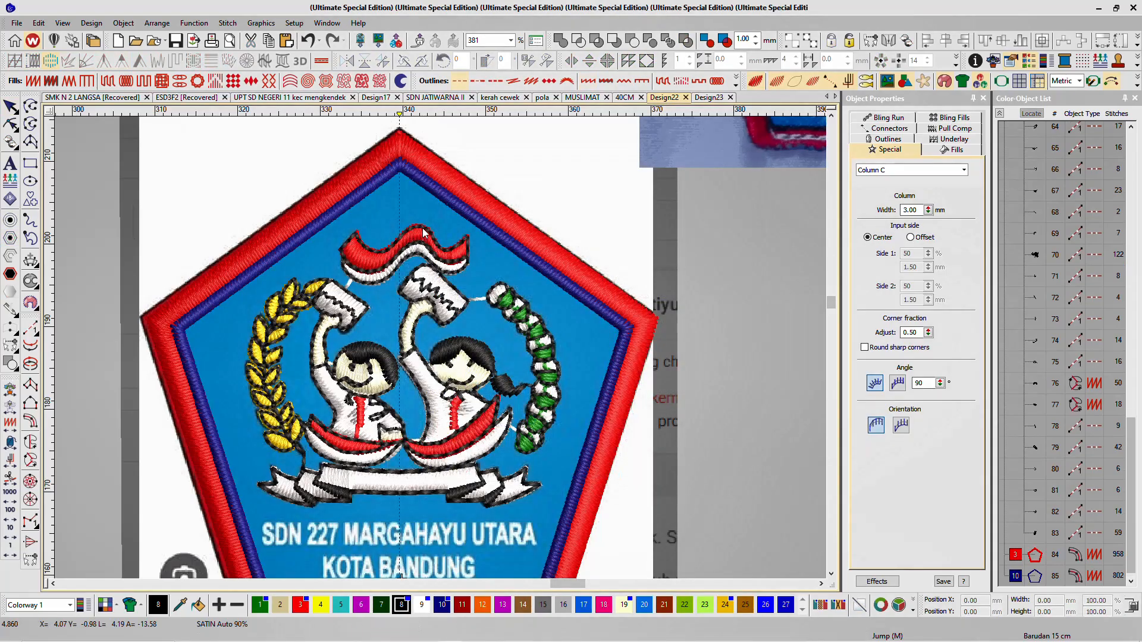
Step: Recolour the new inner pentagon black (8) and check its edge against the red border
left_click(485, 202)
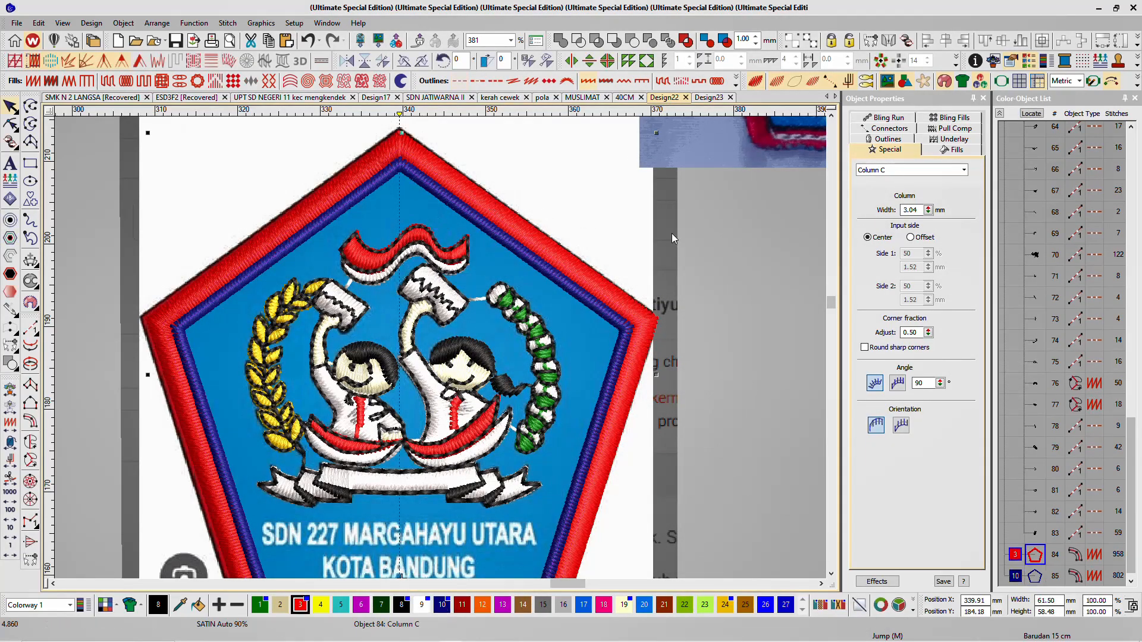
left_click(559, 271)
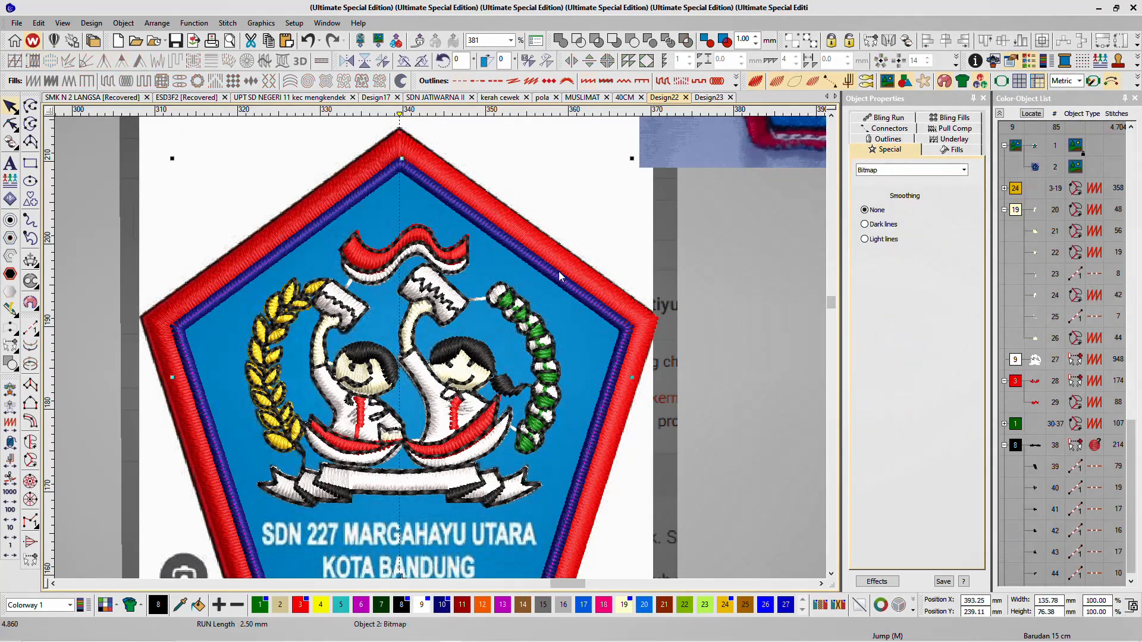
left_click(402, 605)
left_click(720, 300)
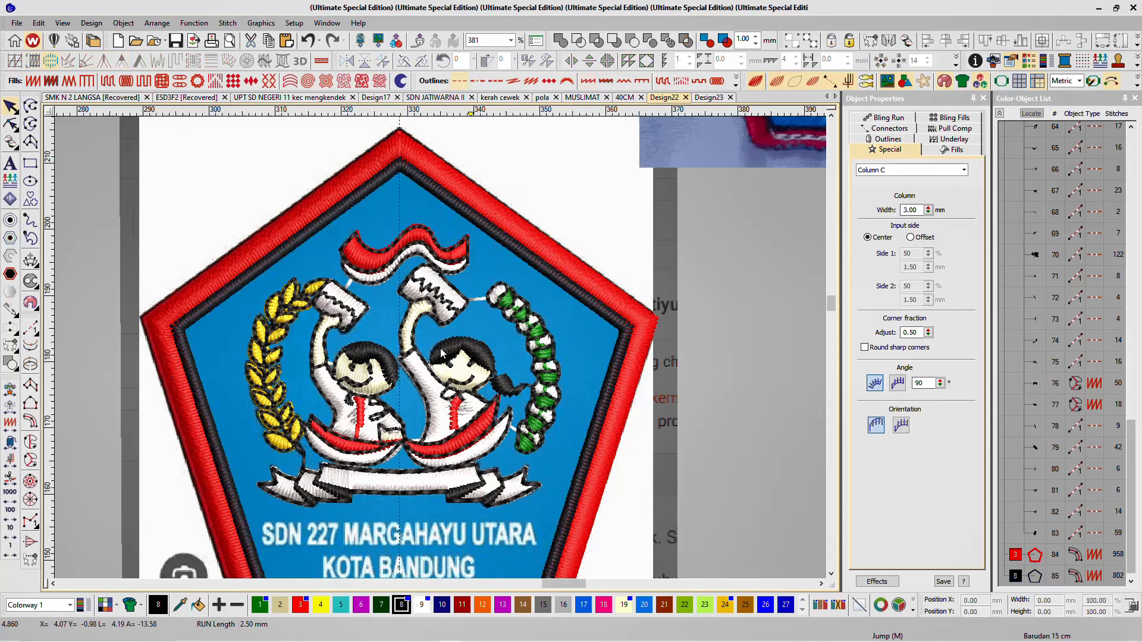
scroll(589, 260, "down", 2)
scroll(438, 336, "up", 8)
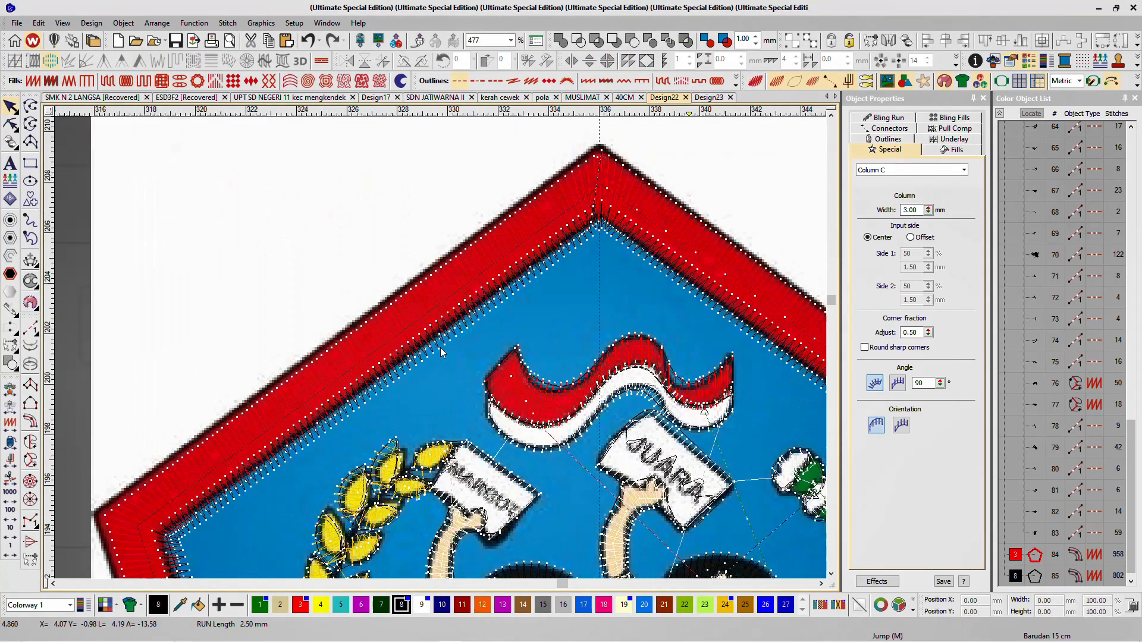
scroll(441, 352, "down", 7)
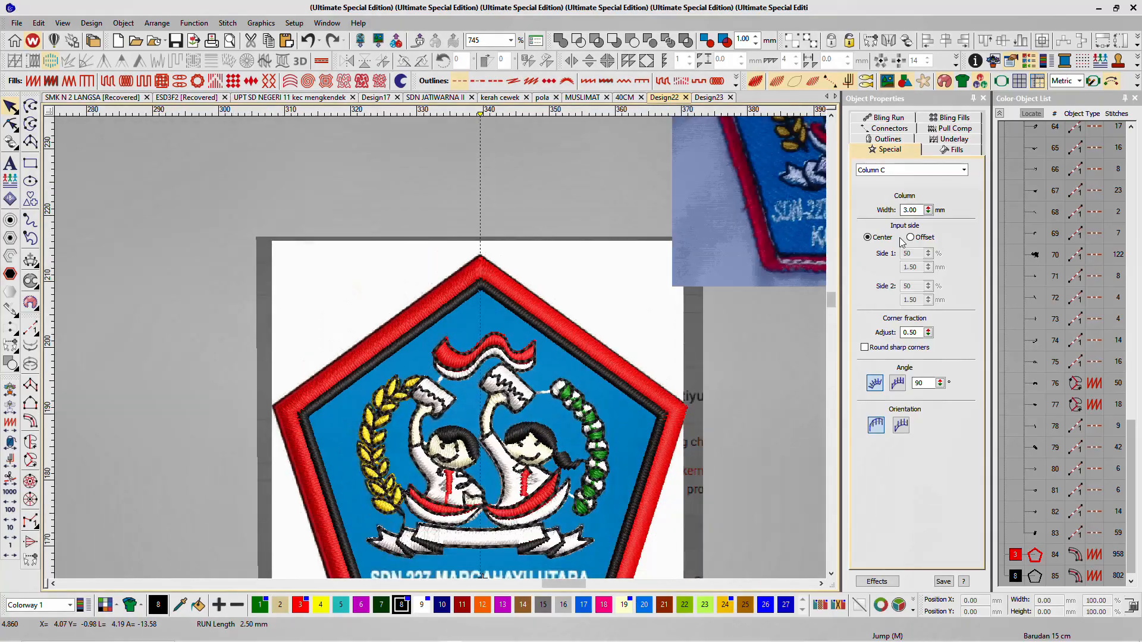
Step: Move the red pentagon in the stitching order so that it sits between the two other red (3) objects
left_click(1000, 113)
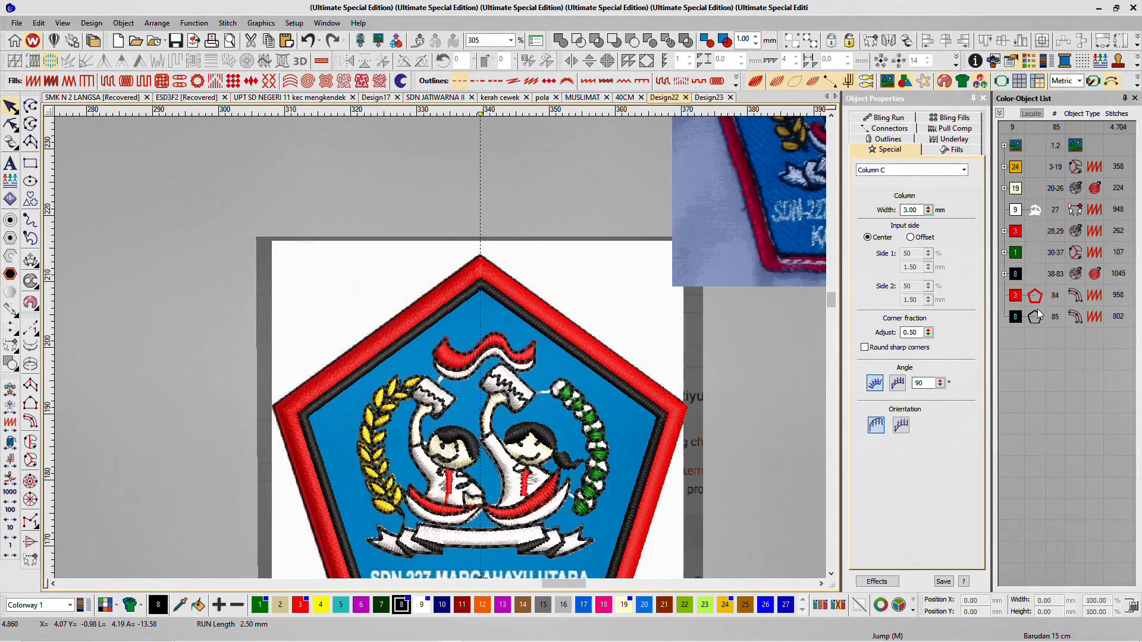
left_click(1035, 296)
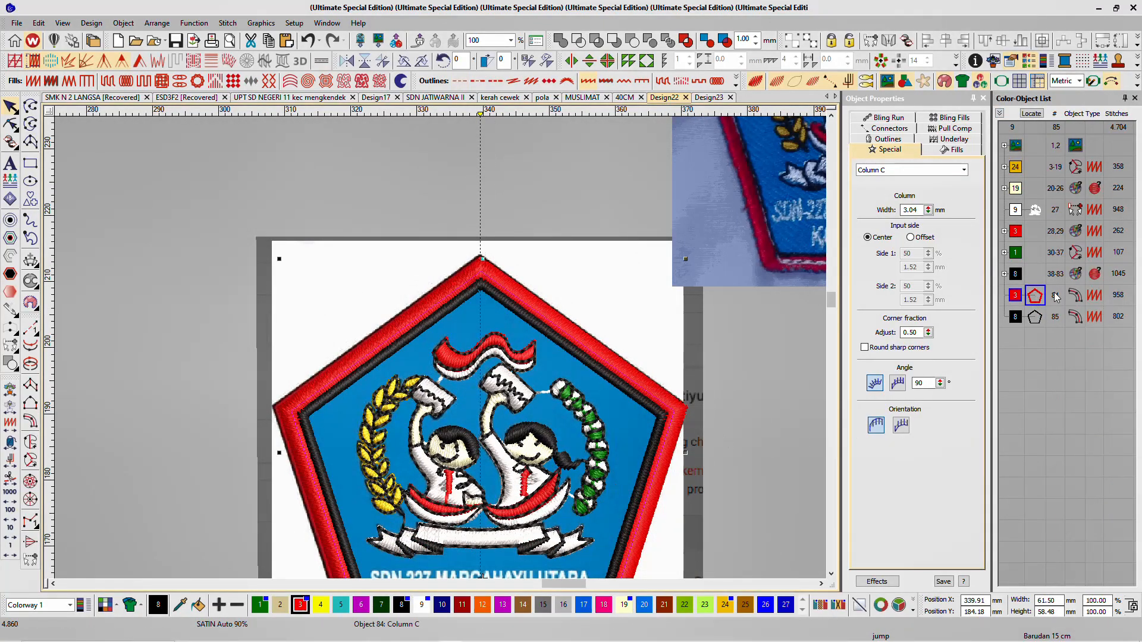
left_click_drag(1036, 297, 1023, 251)
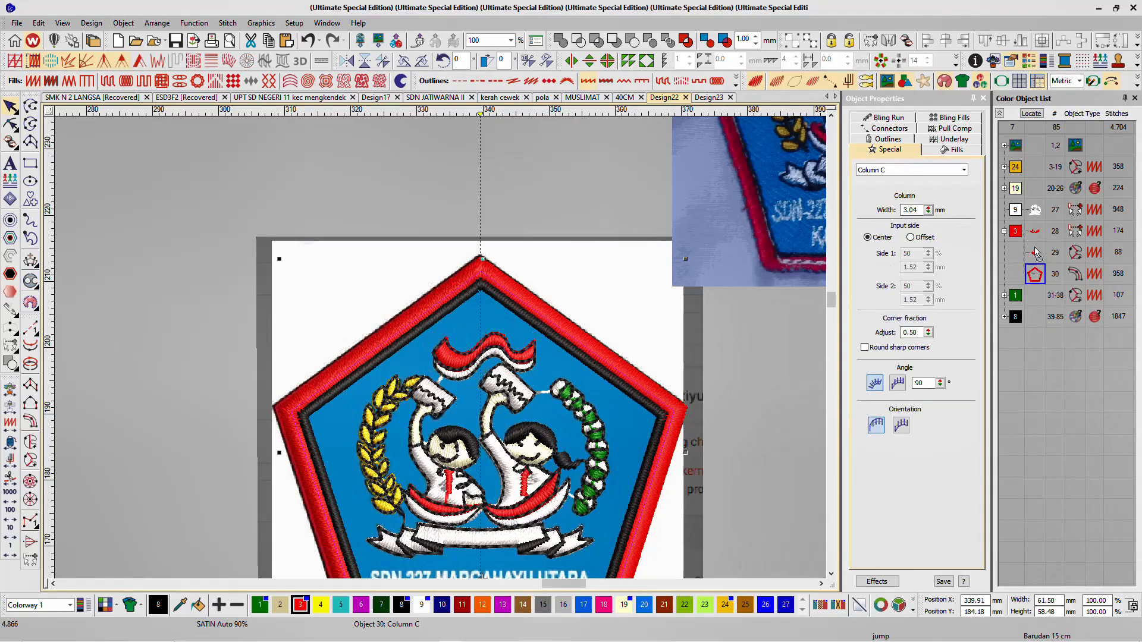
left_click_drag(1036, 274, 1036, 252)
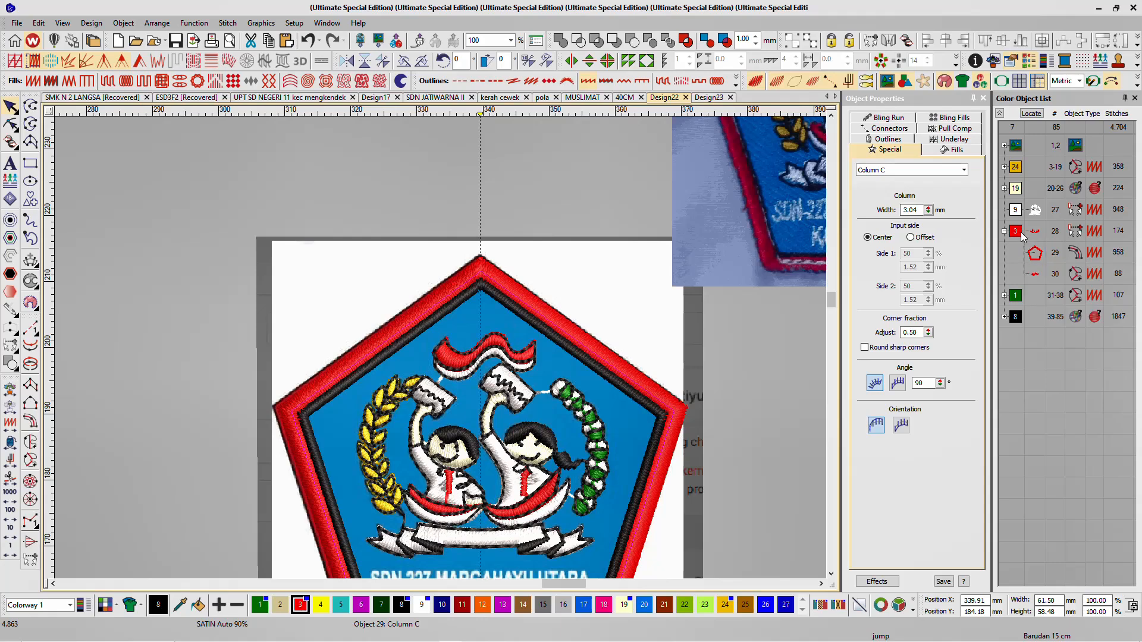
Step: Join the three red objects and check the reshape points of the branched object forming the neckties and sashes
left_click(1034, 234)
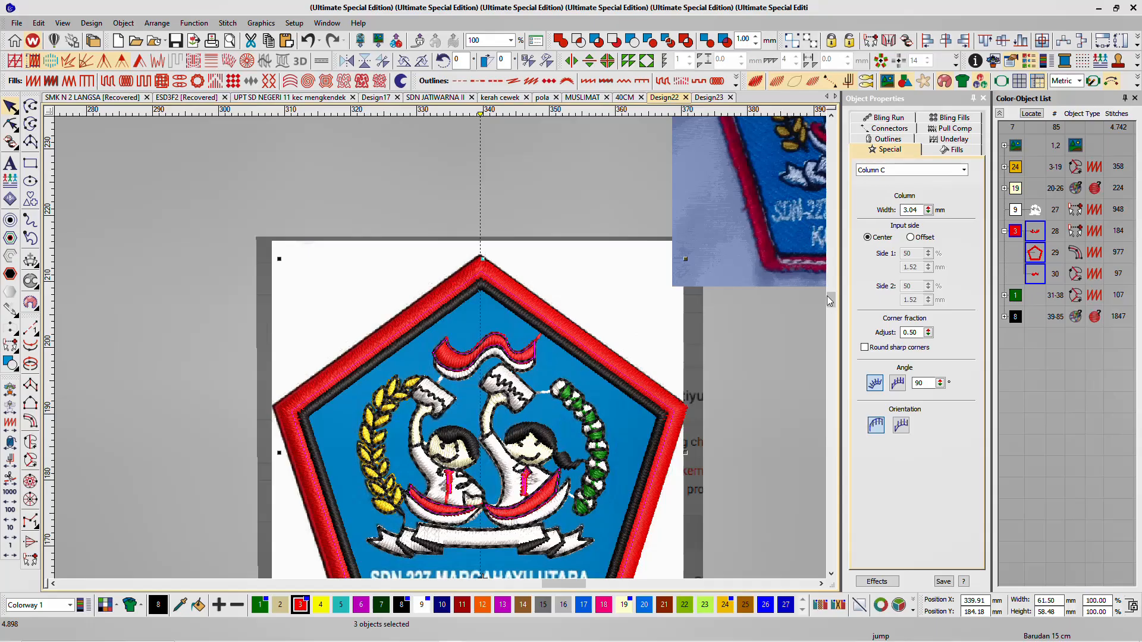
left_click(1035, 232)
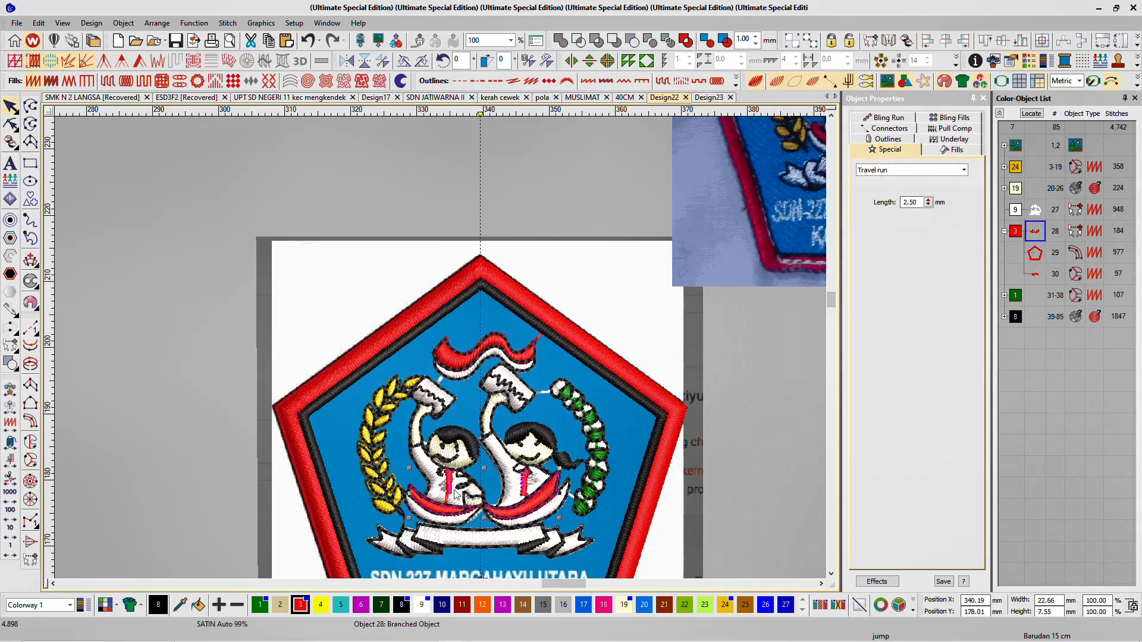
scroll(455, 492, "up", 4)
key("h")
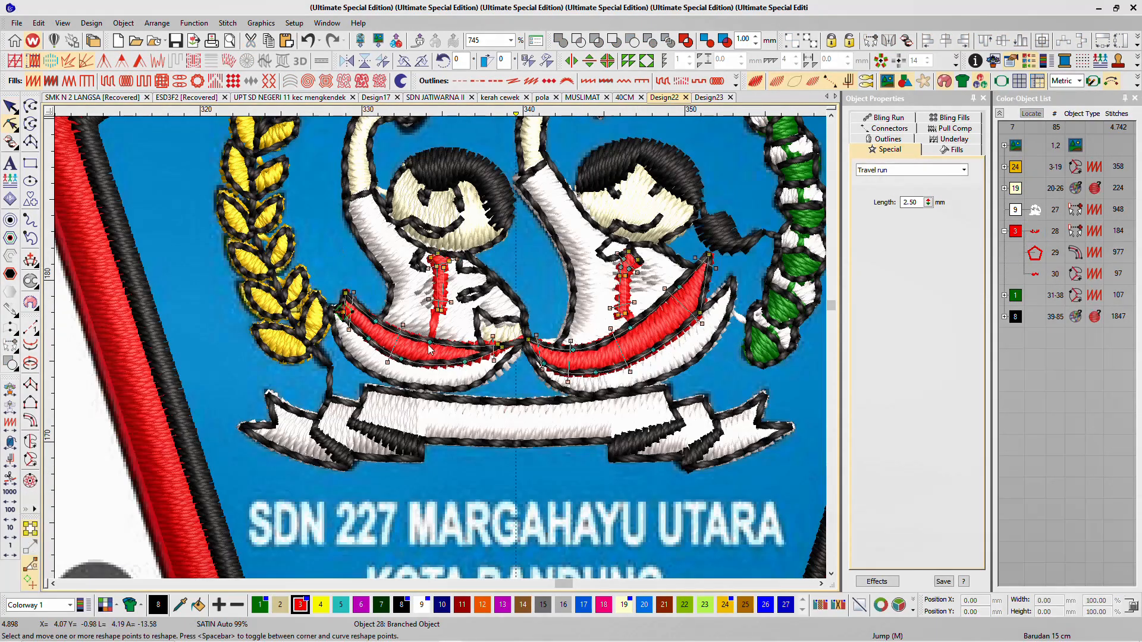
left_click(1016, 232)
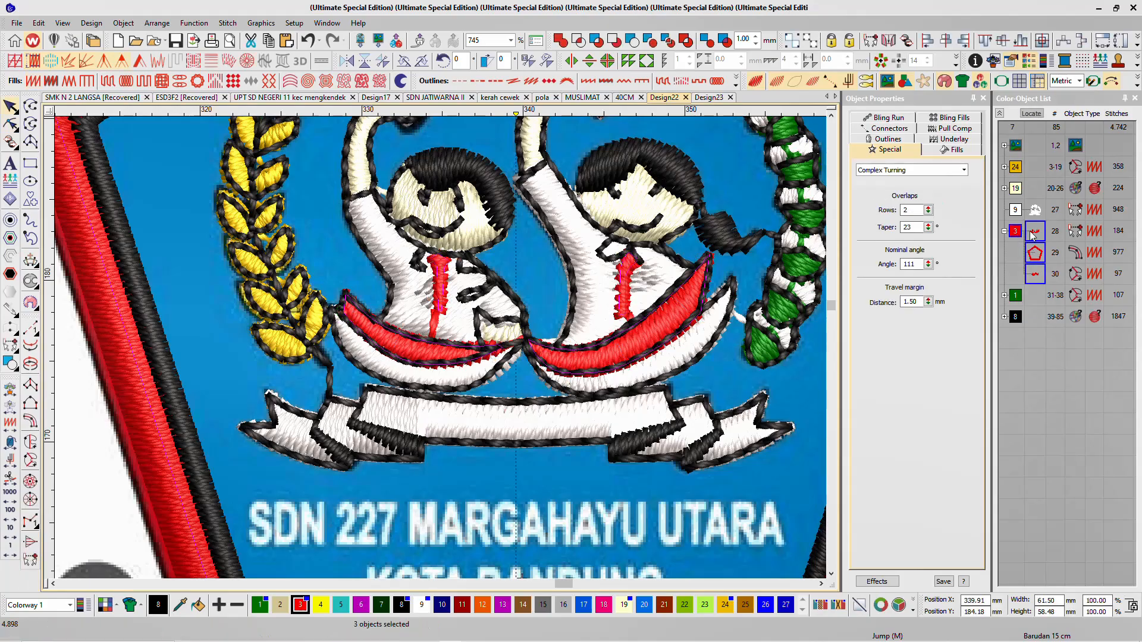
Step: Check the reshape points of the last black run before the pentagon, around the lower end of the green-and-white wreath
left_click(1016, 317)
scroll(384, 284, "down", 4)
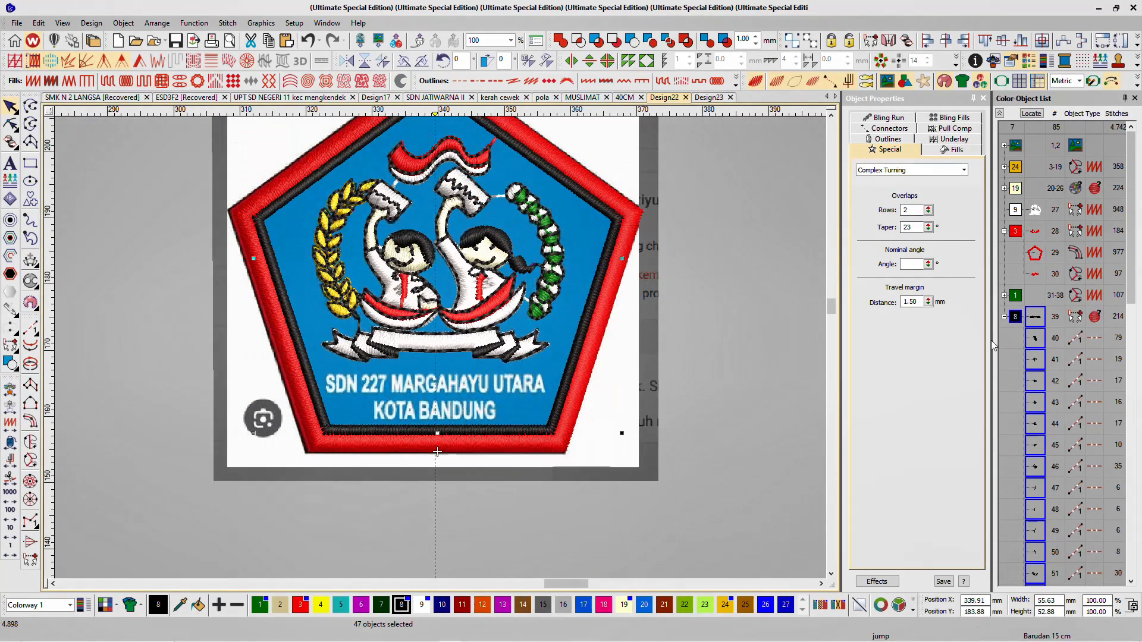
scroll(1038, 410, "down", 12)
left_click(1035, 546)
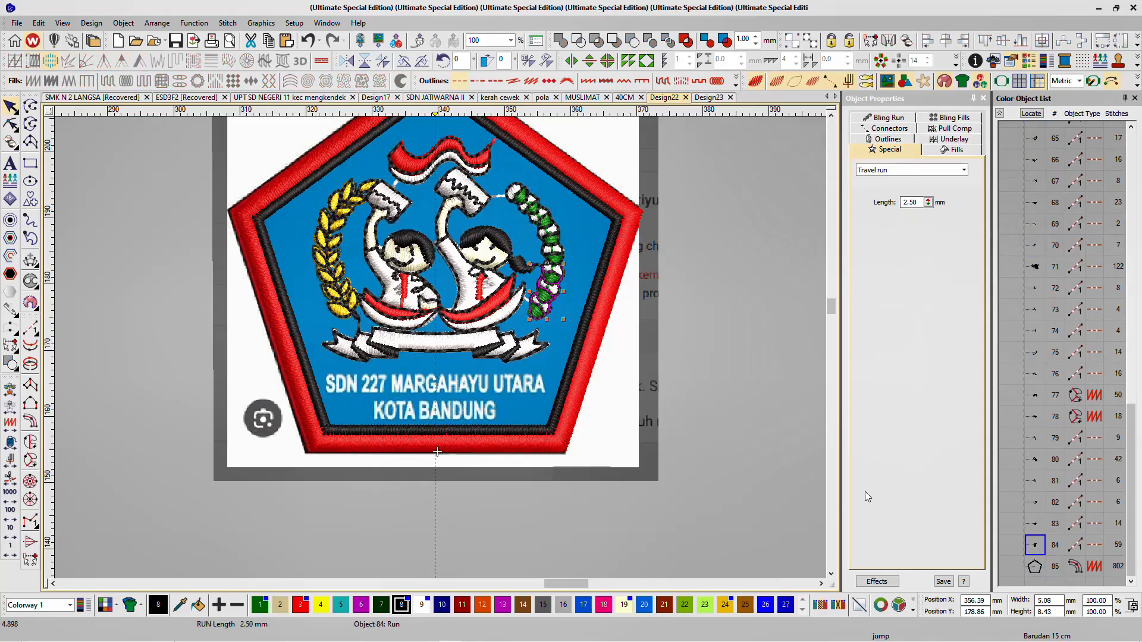
key("h")
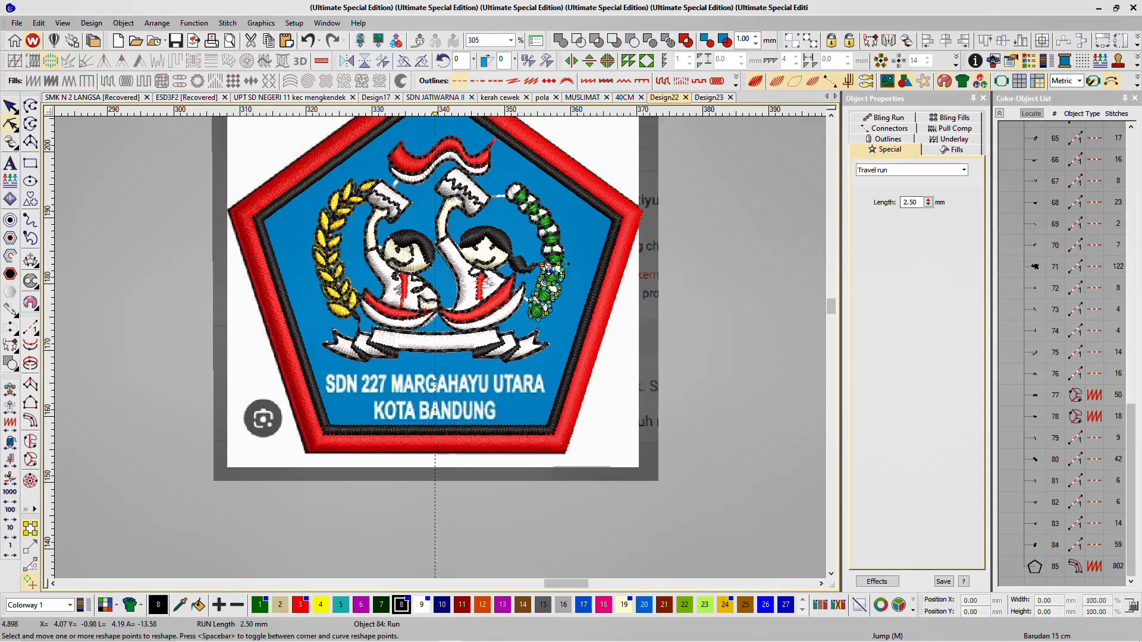
Step: Move the black pentagon's stitch entry point from its apex to beside the lower end of the green-and-white wreath
left_click(1041, 570)
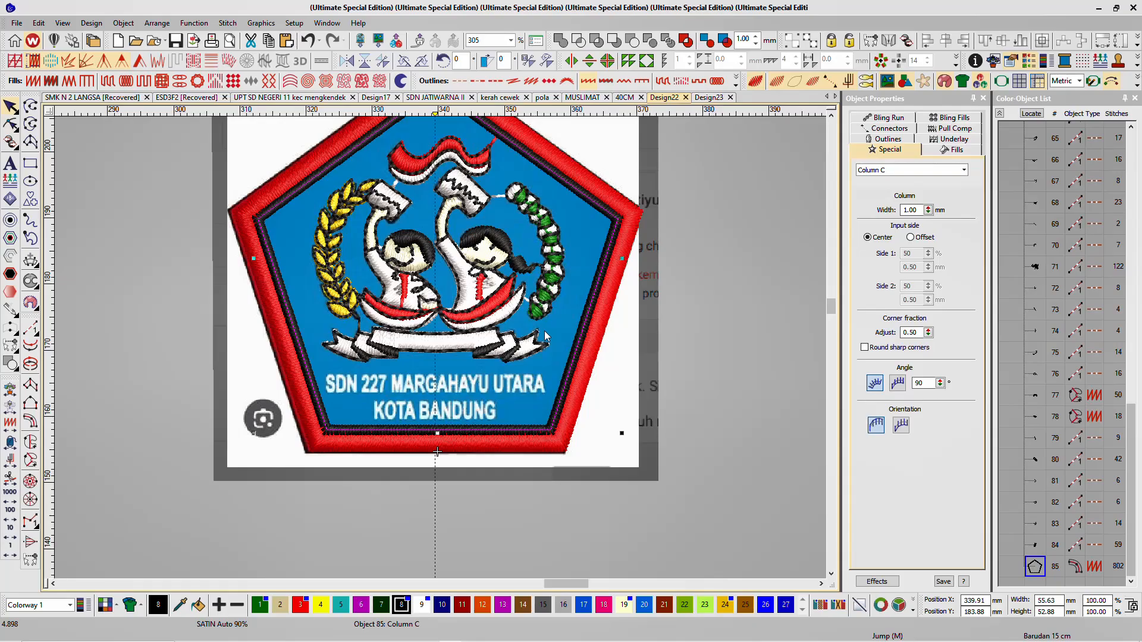
key("h")
key("shift+z")
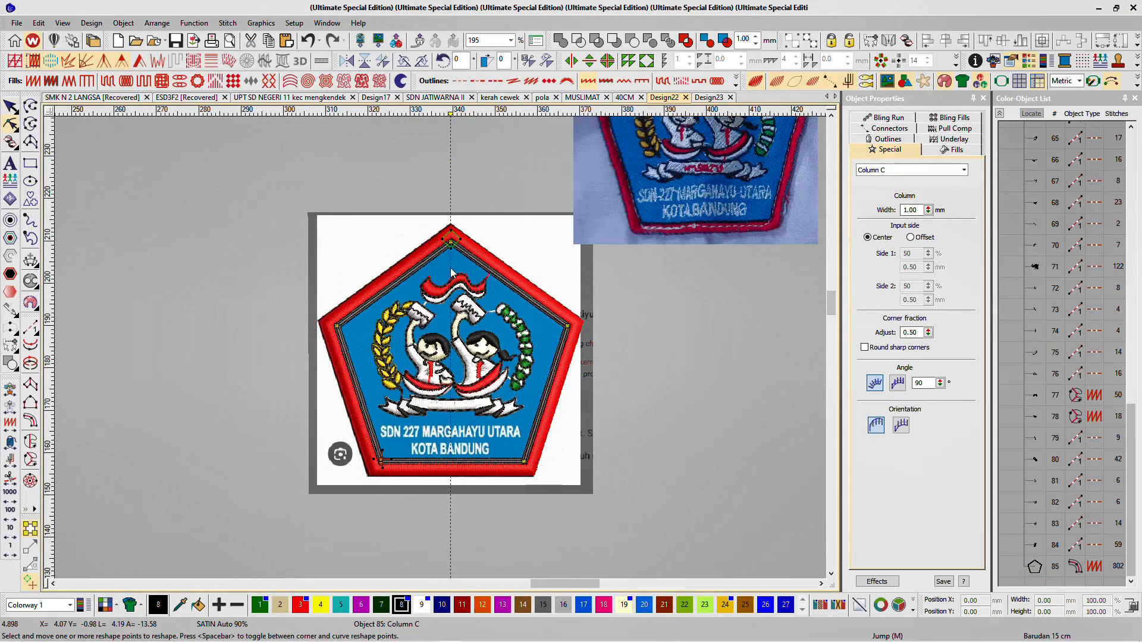
mouse_move(452, 231)
left_mouse_down()
mouse_move(505, 334)
mouse_move(542, 369)
left_mouse_up()
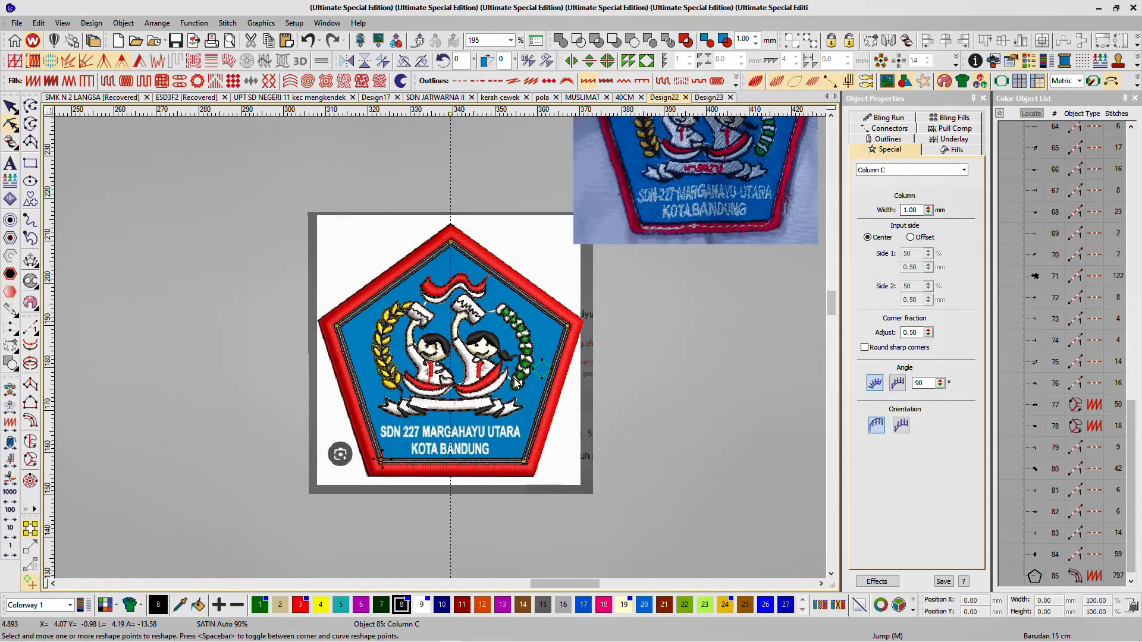
scroll(516, 384, "up", 3)
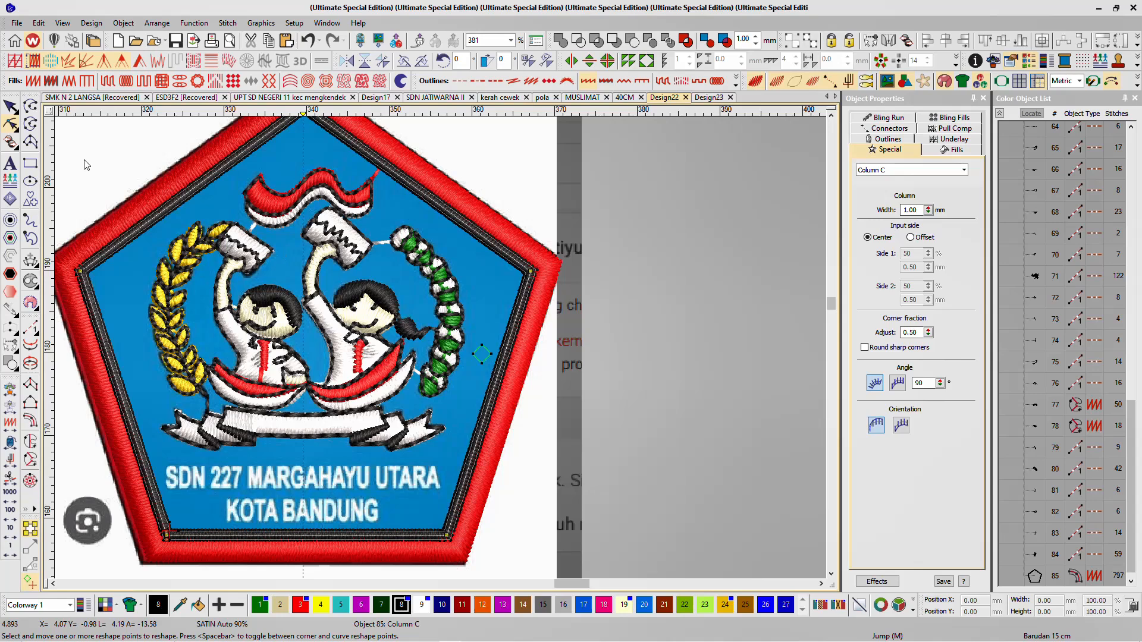
left_click(10, 106)
scroll(586, 294, "down", 2)
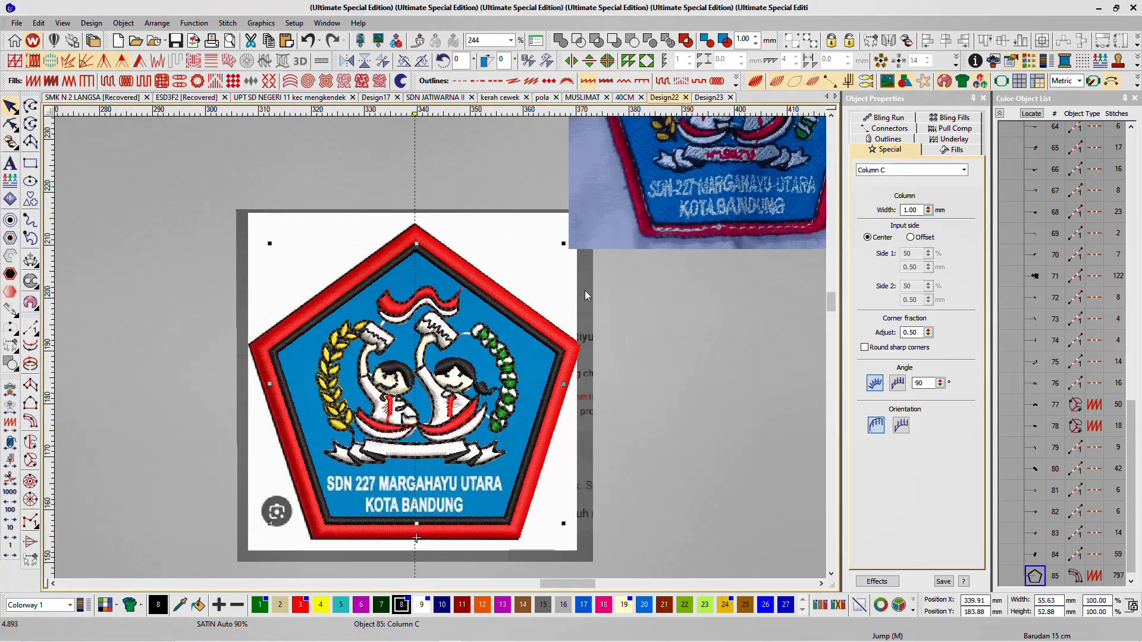
left_click(606, 286)
Step: Create two-line Block2 lettering reading "SDN 227 MARGAHAYU UTARA" and "KOTA BANDUNG" over the artwork's text
scroll(443, 354, "up", 2)
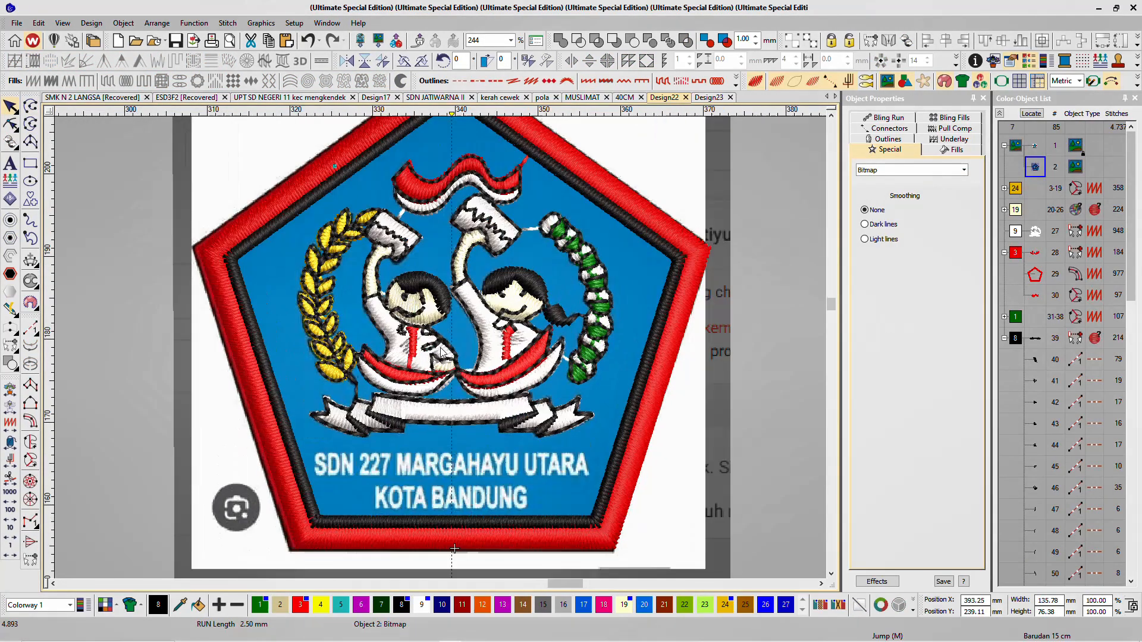
scroll(418, 457, "up", 3)
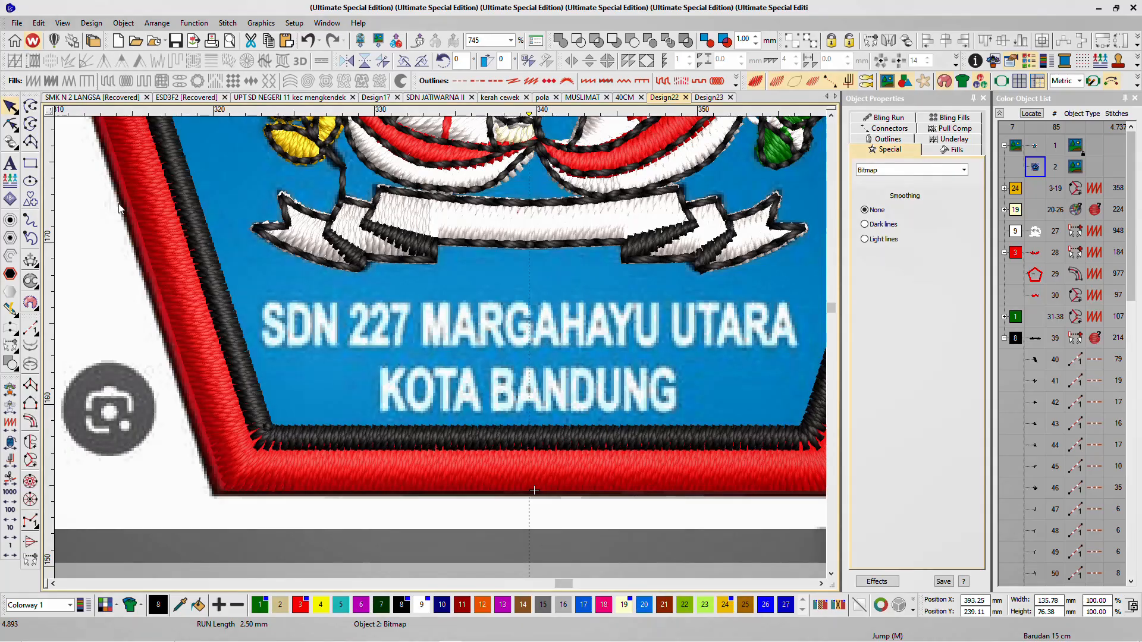
left_click(11, 163)
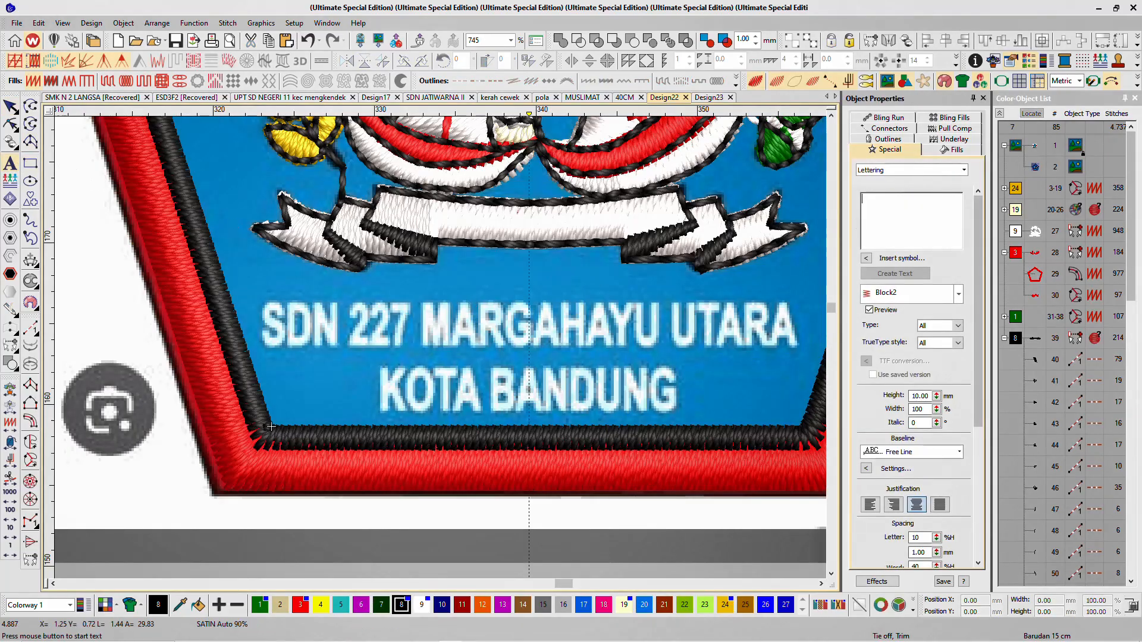
type("s")
key("BackSpace")
type("SDN")
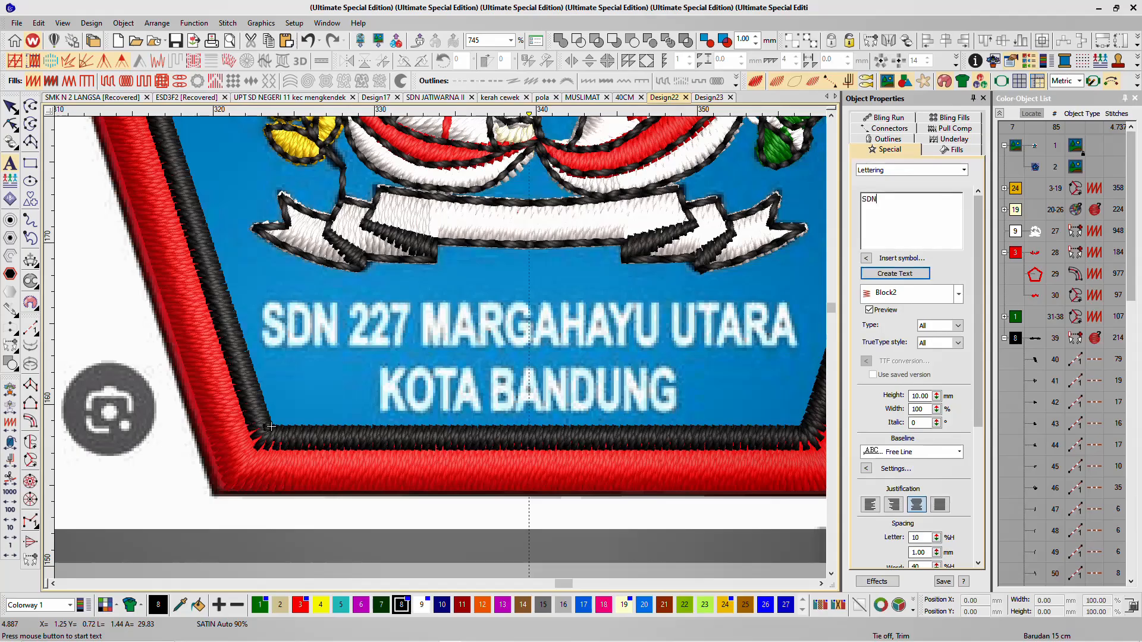
type(" 227 MARGAHAYU UTARA")
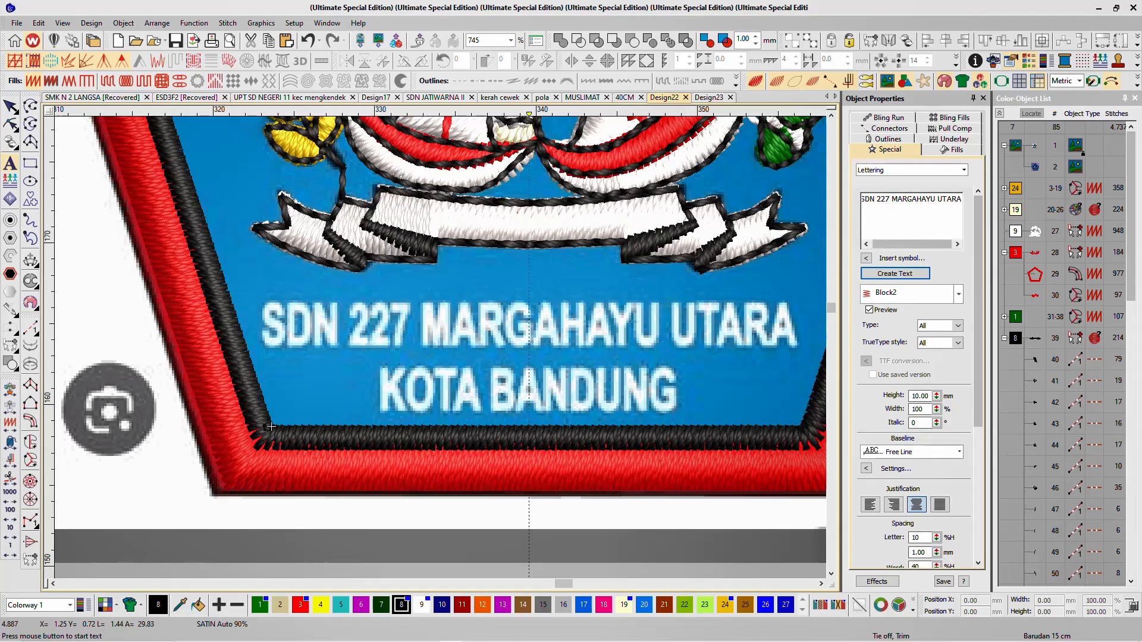
key("Return")
type("KOTA BANDUNG")
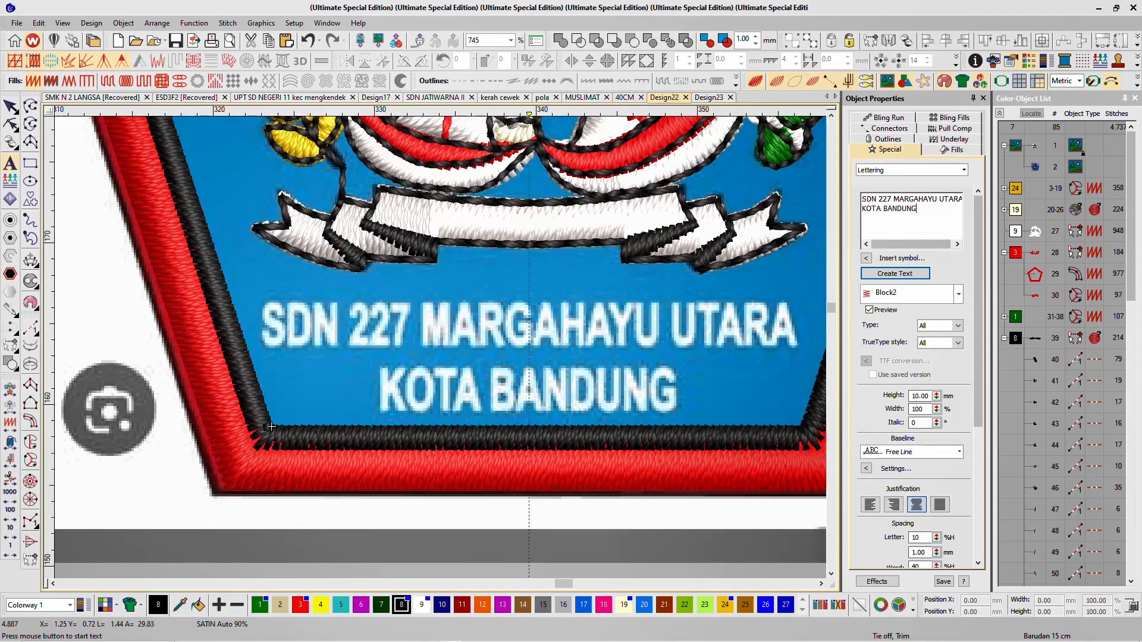
left_click(895, 273)
left_click(525, 372)
scroll(569, 338, "down", 5)
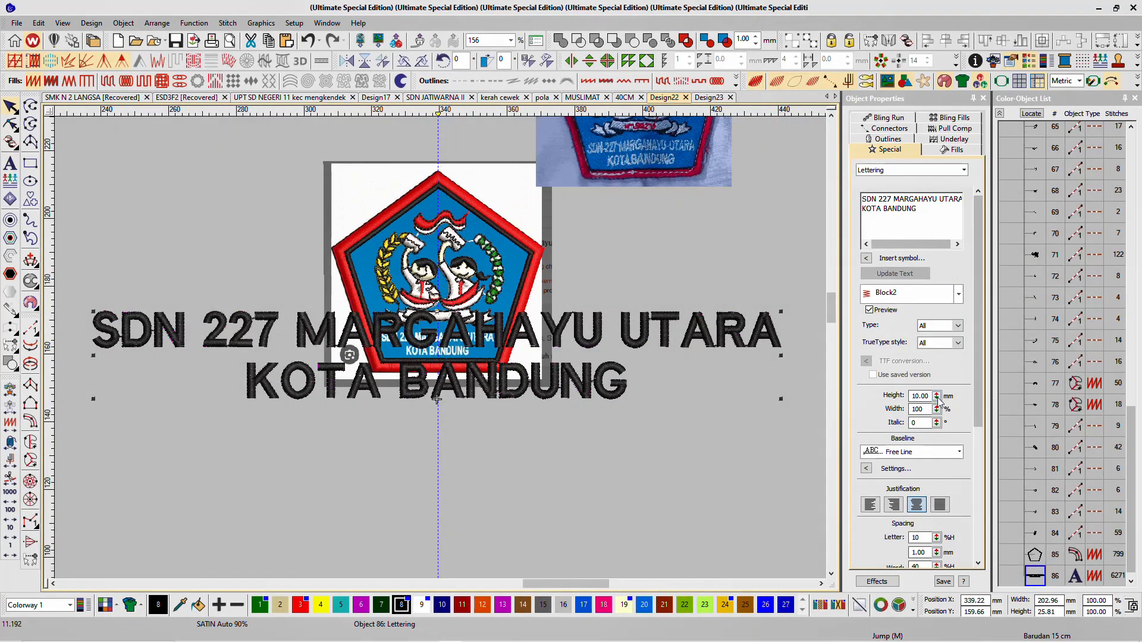
Step: Reduce the lettering's height to 3.30 mm and its width to 49%
left_click_drag(937, 396, 885, 476)
scroll(467, 368, "up", 4)
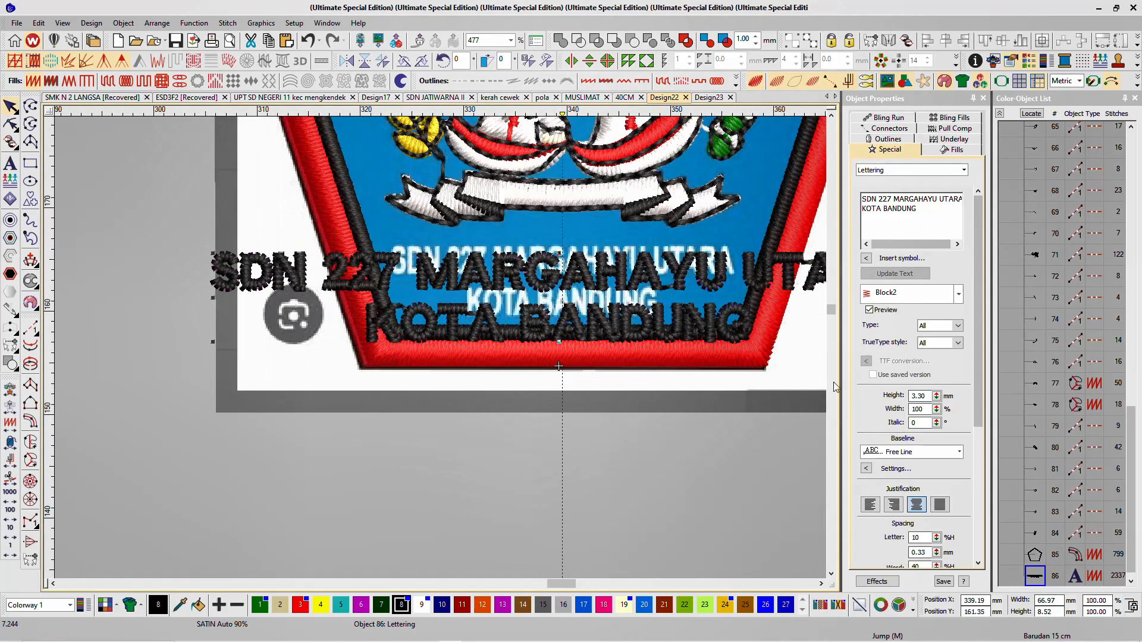
left_click_drag(937, 410, 890, 457)
left_click(937, 409)
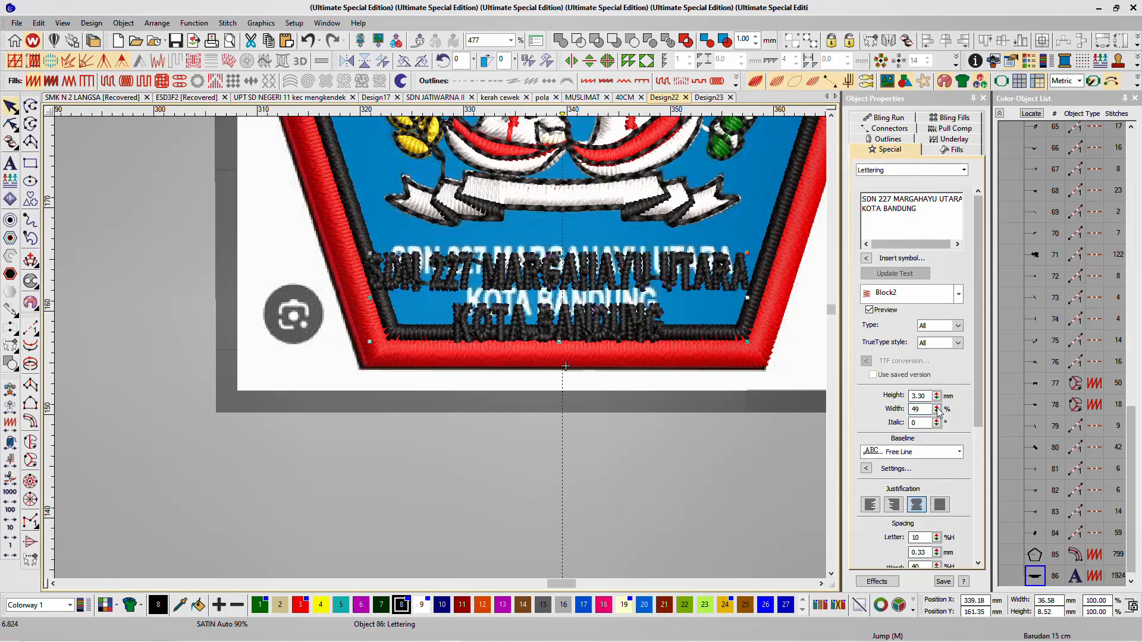
Step: Reduce the school-name lettering's width to 43% and turn off its first underlay
left_click_drag(937, 410, 888, 418)
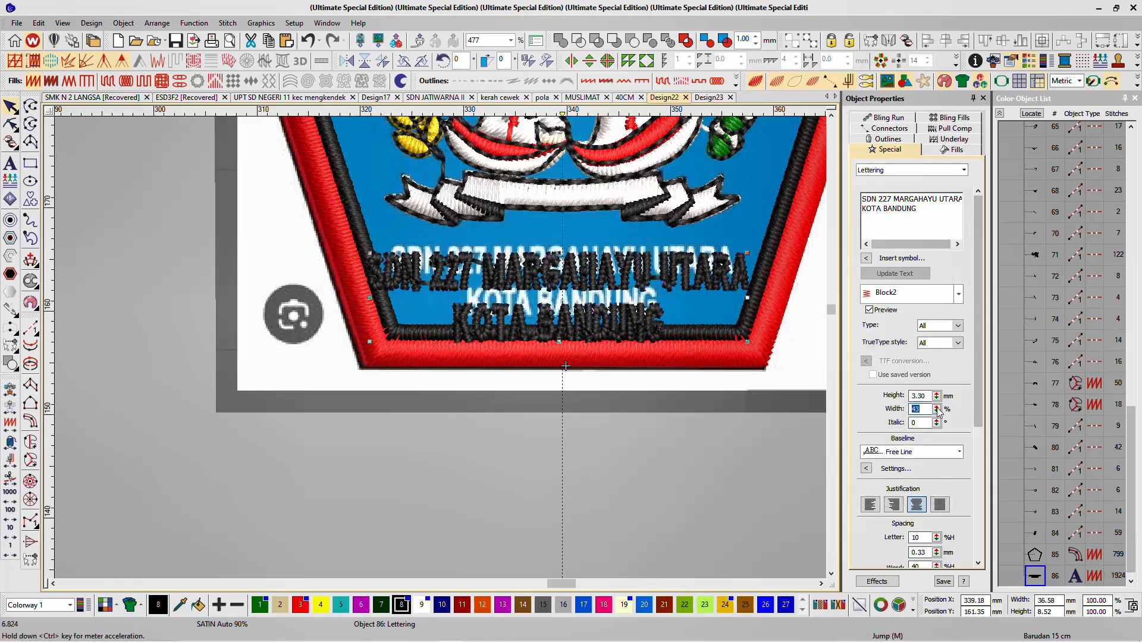
left_click(15, 61)
scroll(533, 279, "up", 3)
scroll(452, 351, "up", 3)
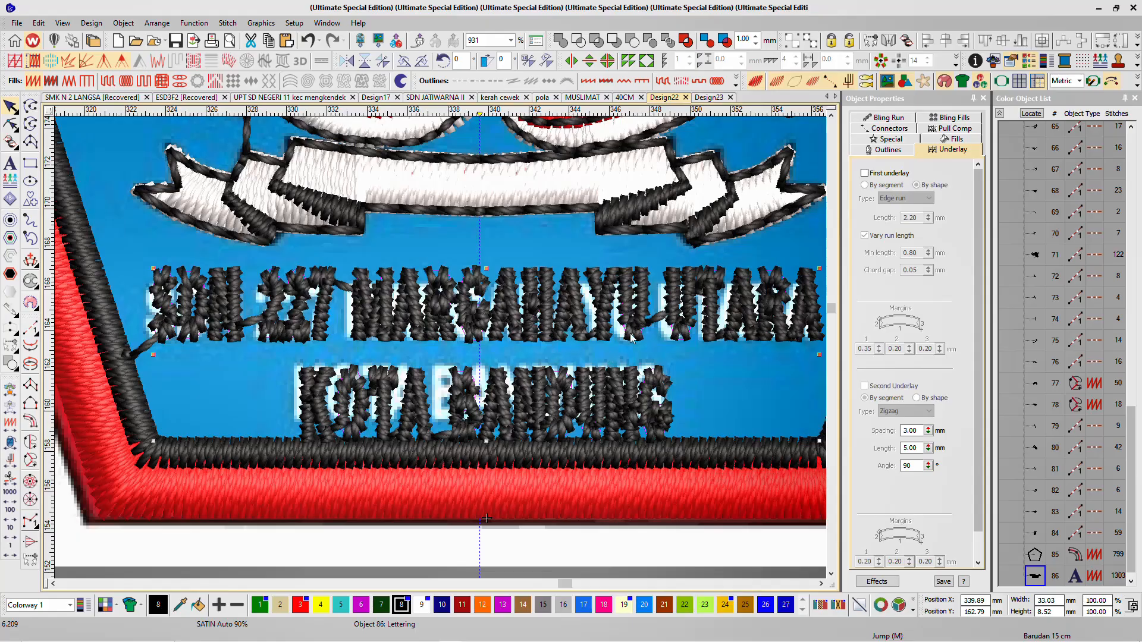
Step: Set the lettering's line spacing to 28% and its word spacing to 39% of the letter height
left_click(890, 139)
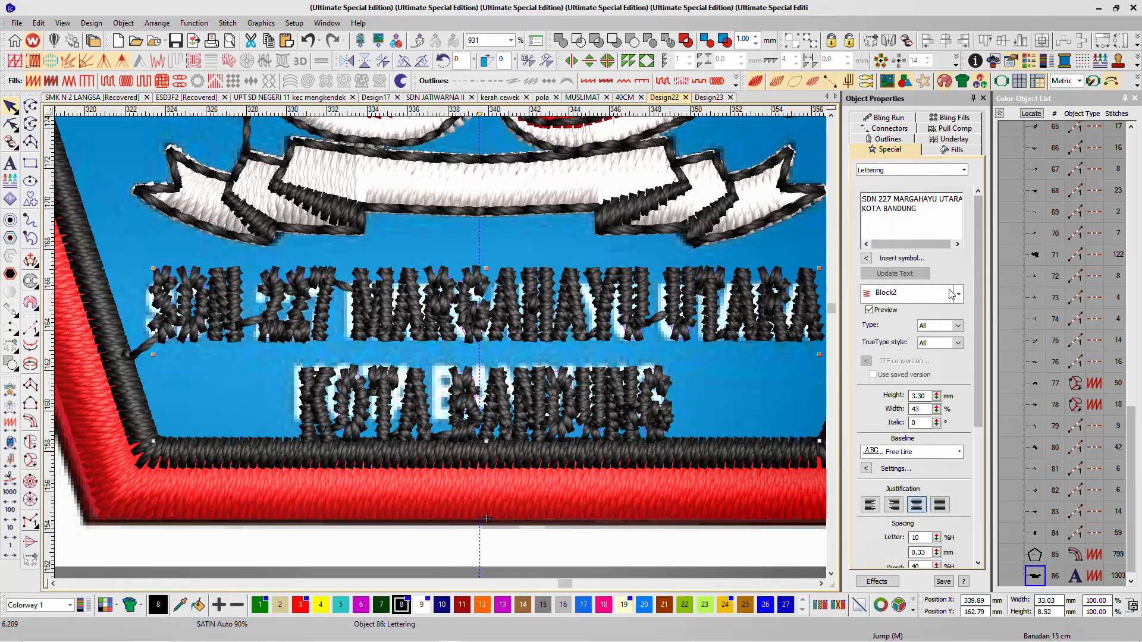
left_click_drag(979, 417, 884, 452)
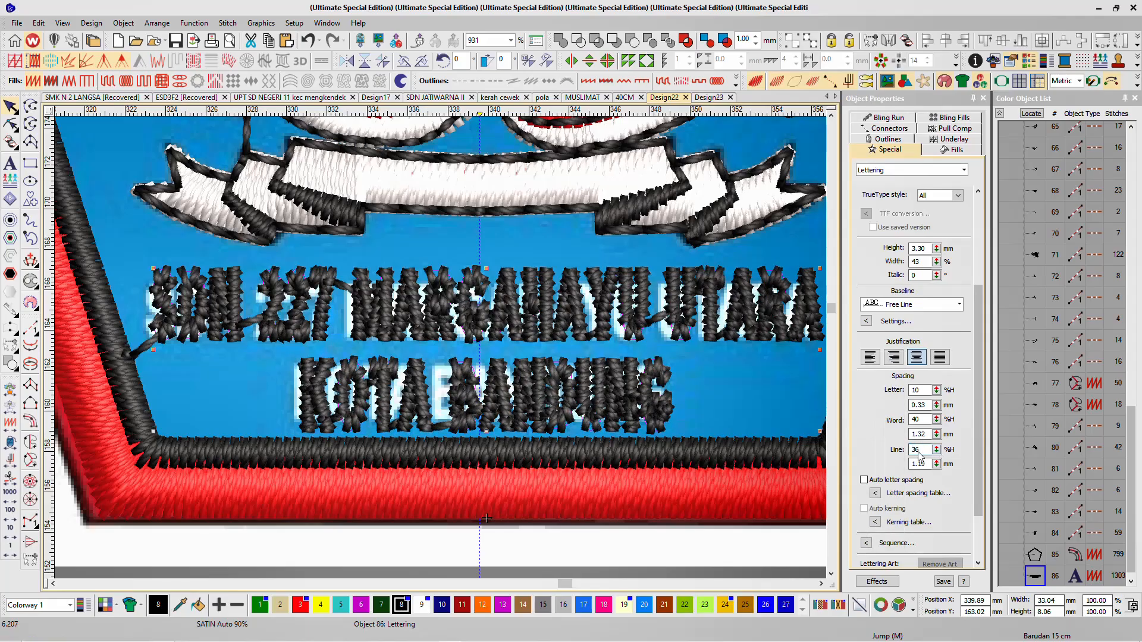
scroll(479, 344, "down", 3)
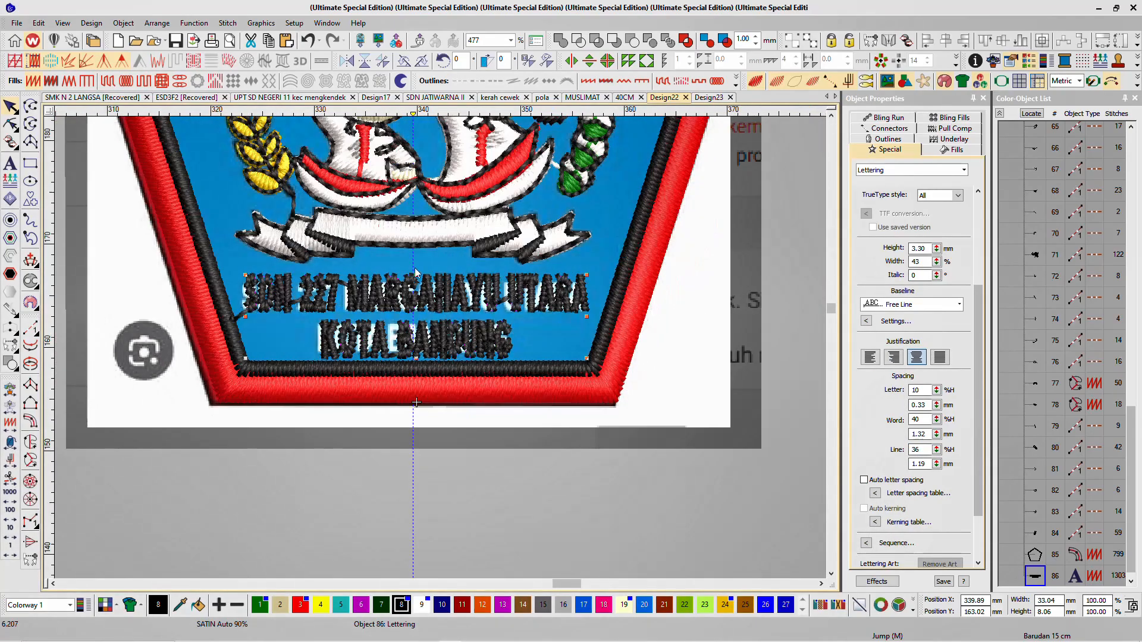
scroll(444, 353, "up", 3)
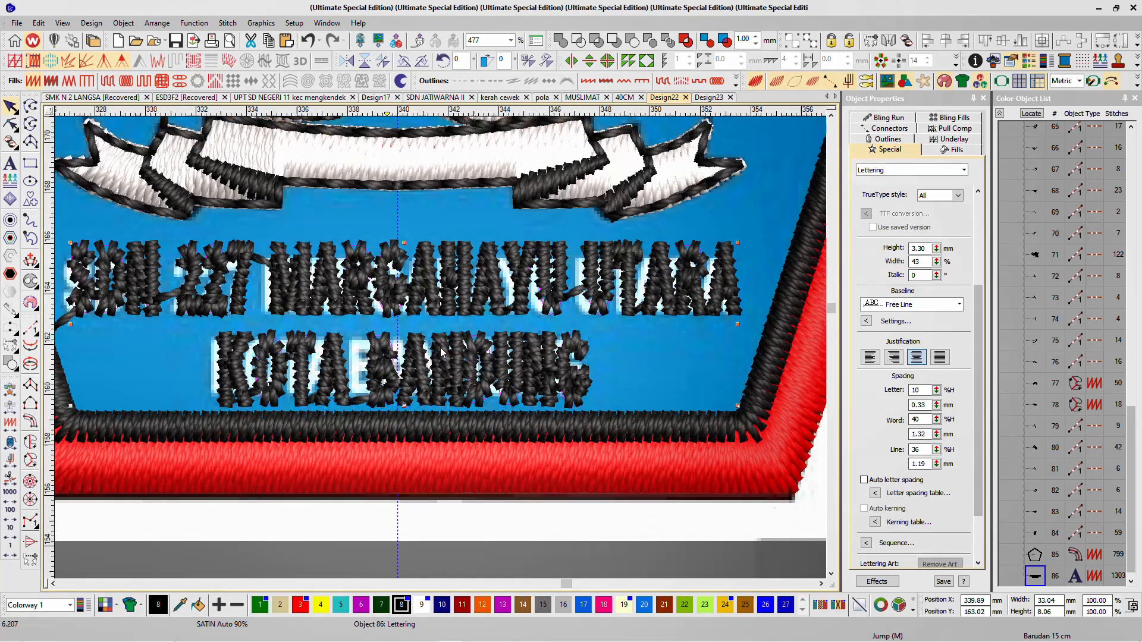
scroll(441, 352, "down", 1)
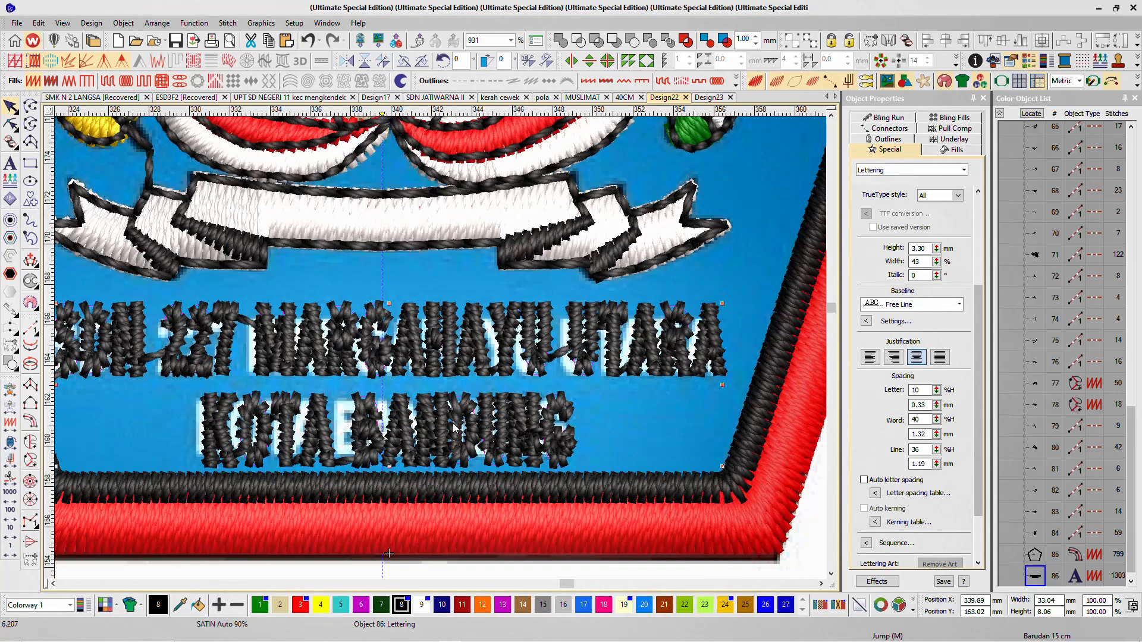
left_click(938, 454)
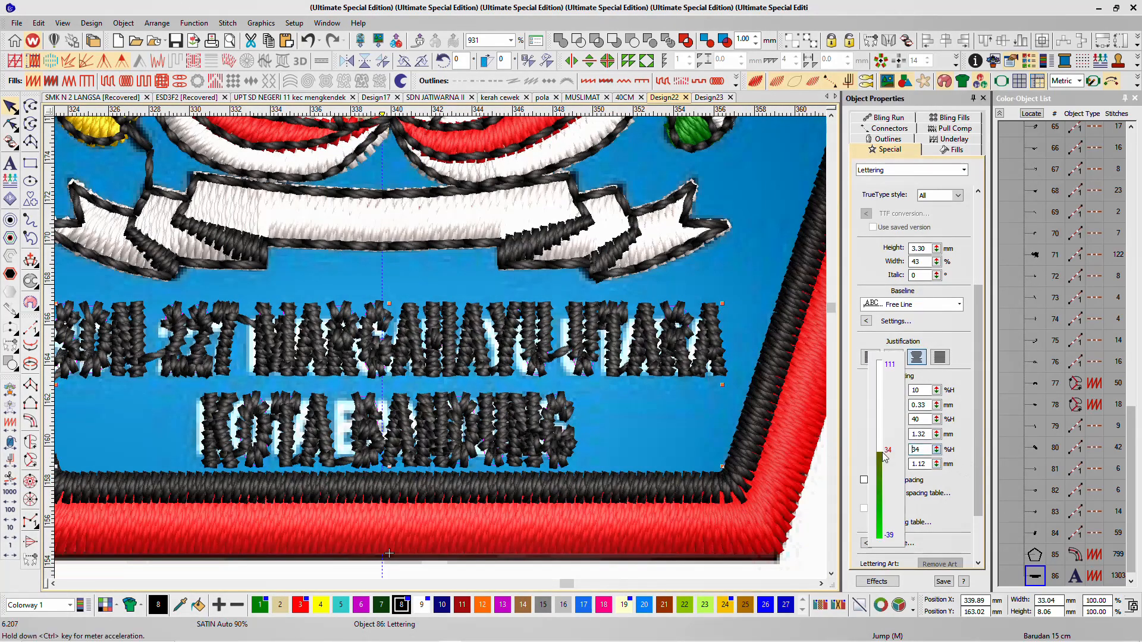
left_click(937, 453)
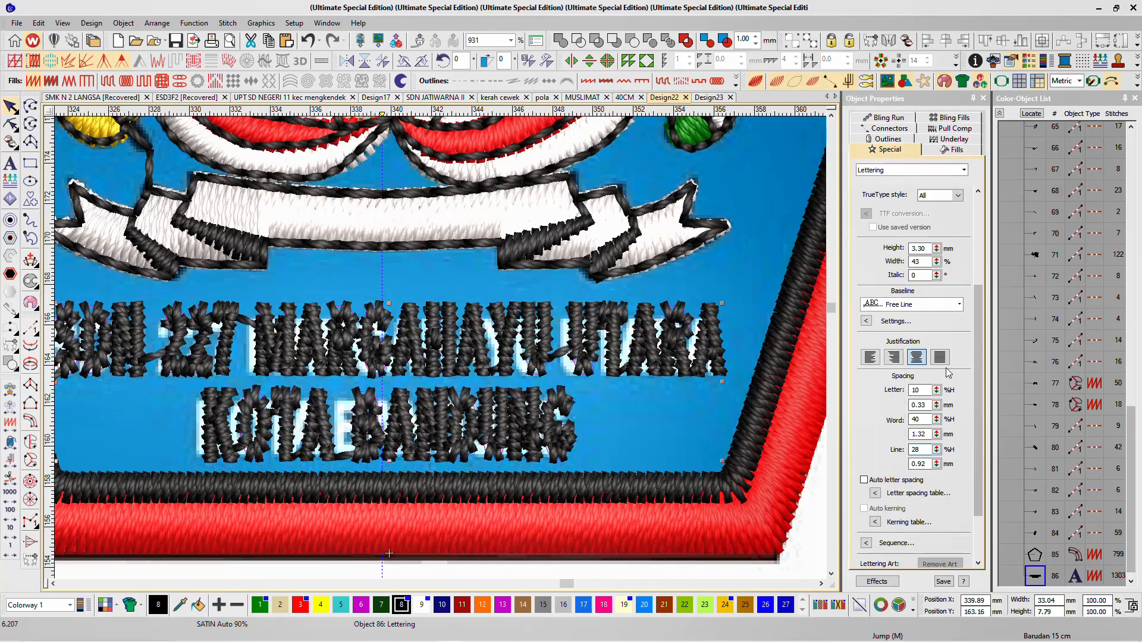
left_click_drag(937, 420, 887, 414)
scroll(483, 381, "down", 2)
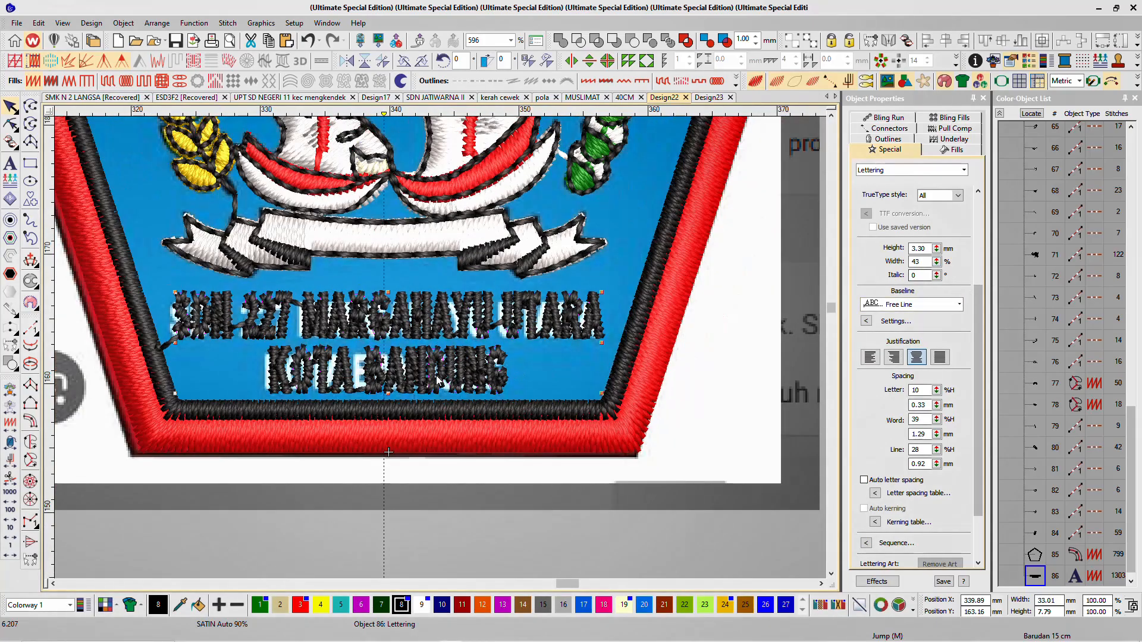
Step: Recolour the lettering white with colour 9 and set its pull compensation to 0.09 mm
left_click(421, 605)
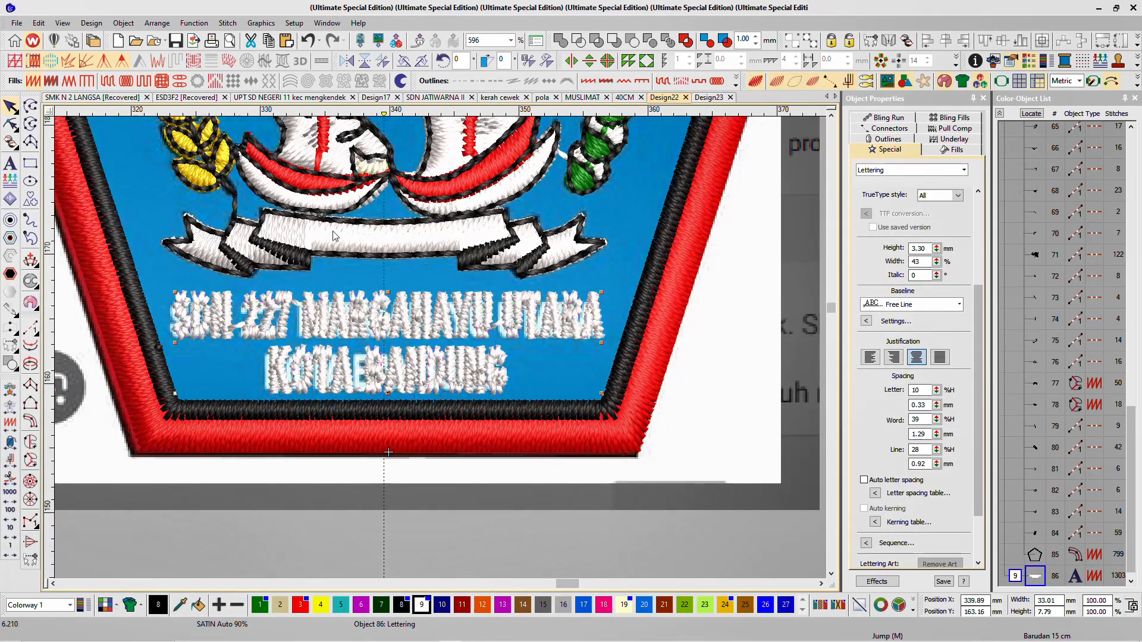
left_click(955, 128)
left_click(928, 189)
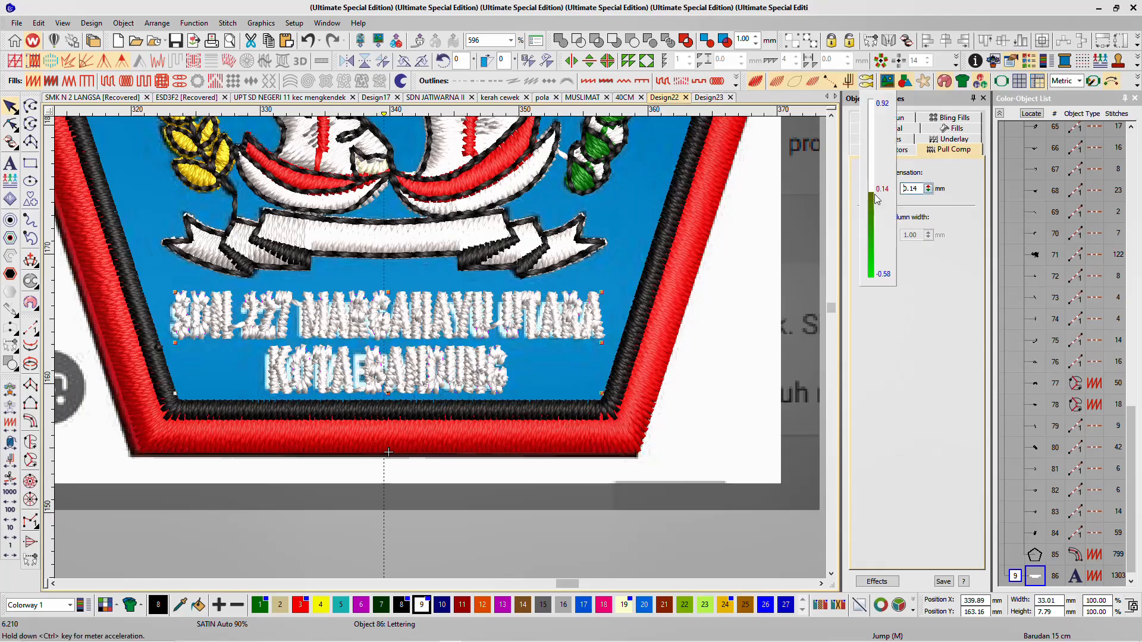
left_click(929, 191)
left_click(929, 191)
left_click(929, 191)
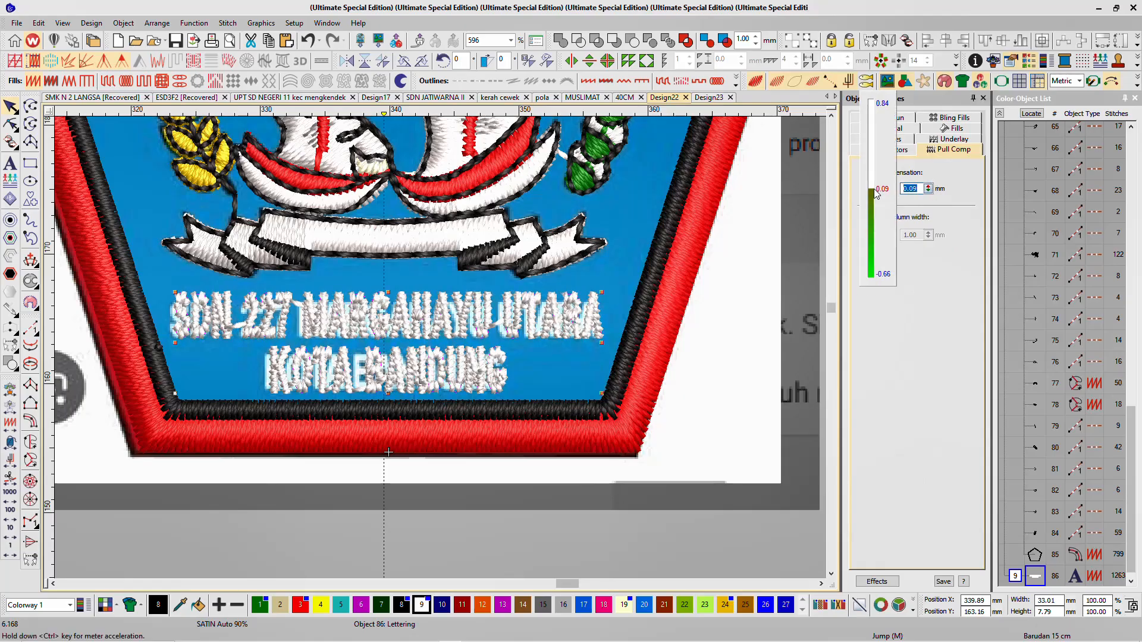
Step: Set the lettering's satin auto spacing adjustment to 95%
left_click(956, 128)
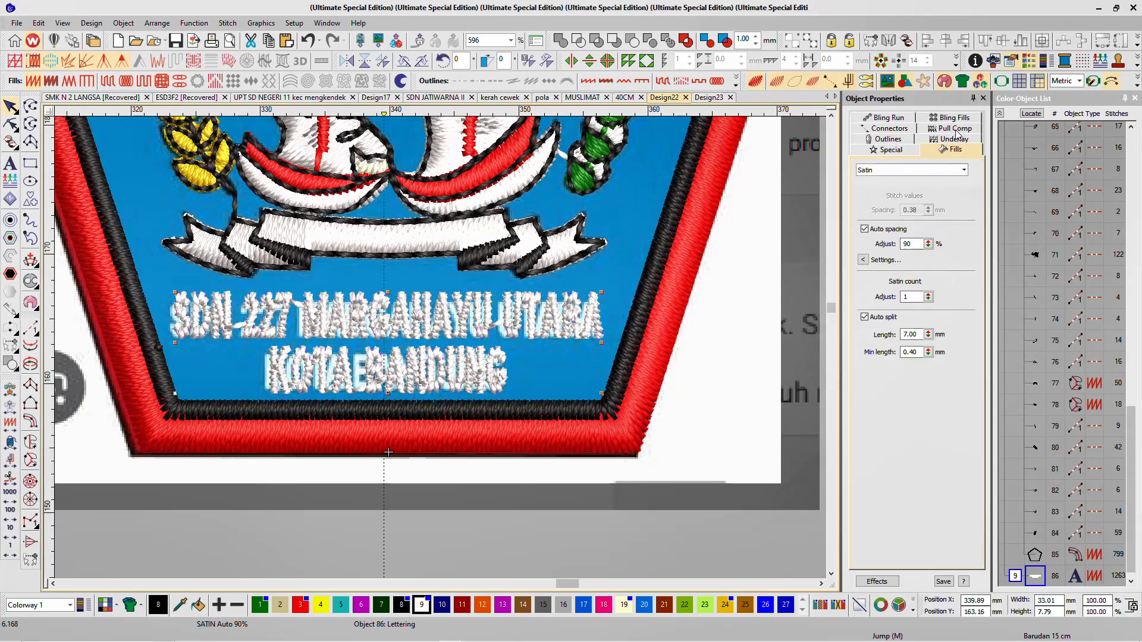
left_click(928, 242)
Step: Set the letter sequence so successive lines stitch in opposite directions, and check the connecting stitch between the two lines
left_click(891, 149)
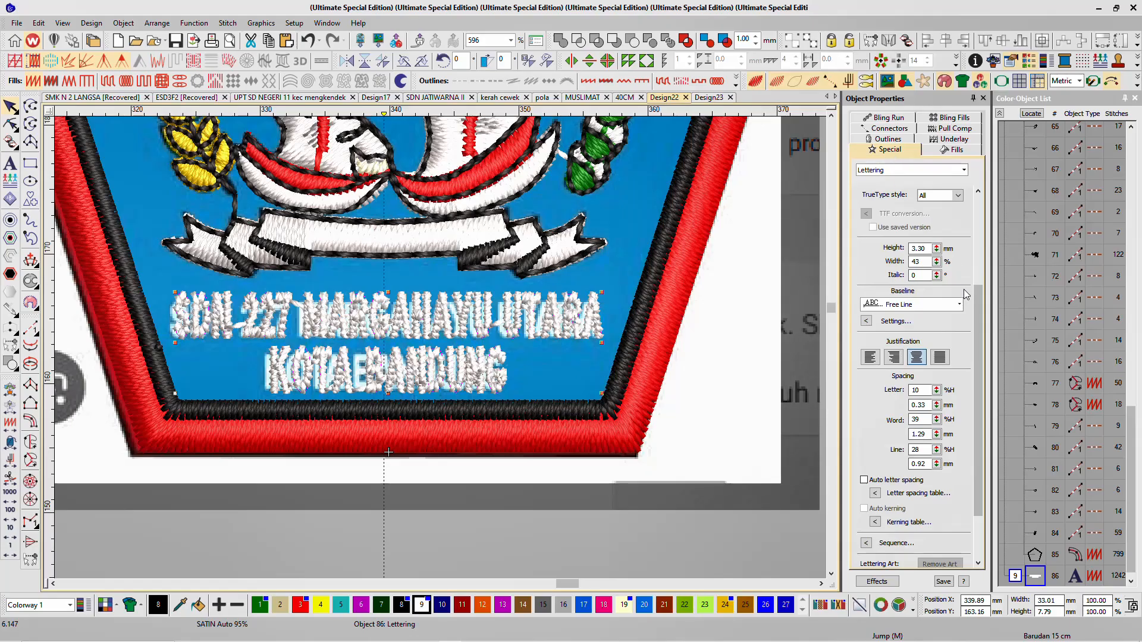
scroll(965, 295, "down", 2)
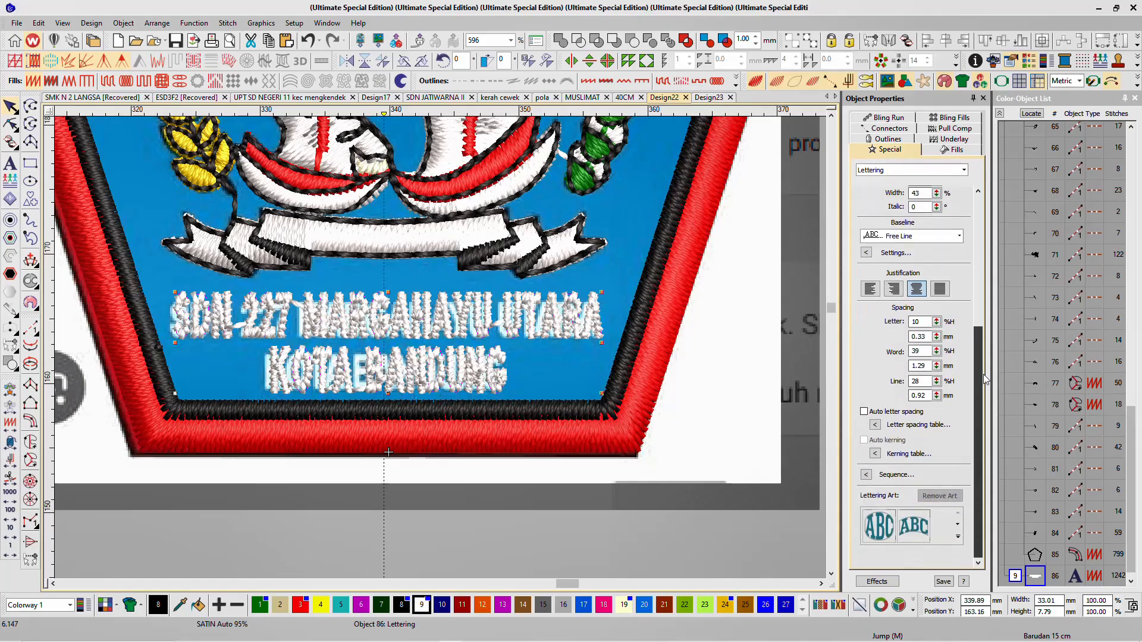
left_click(867, 475)
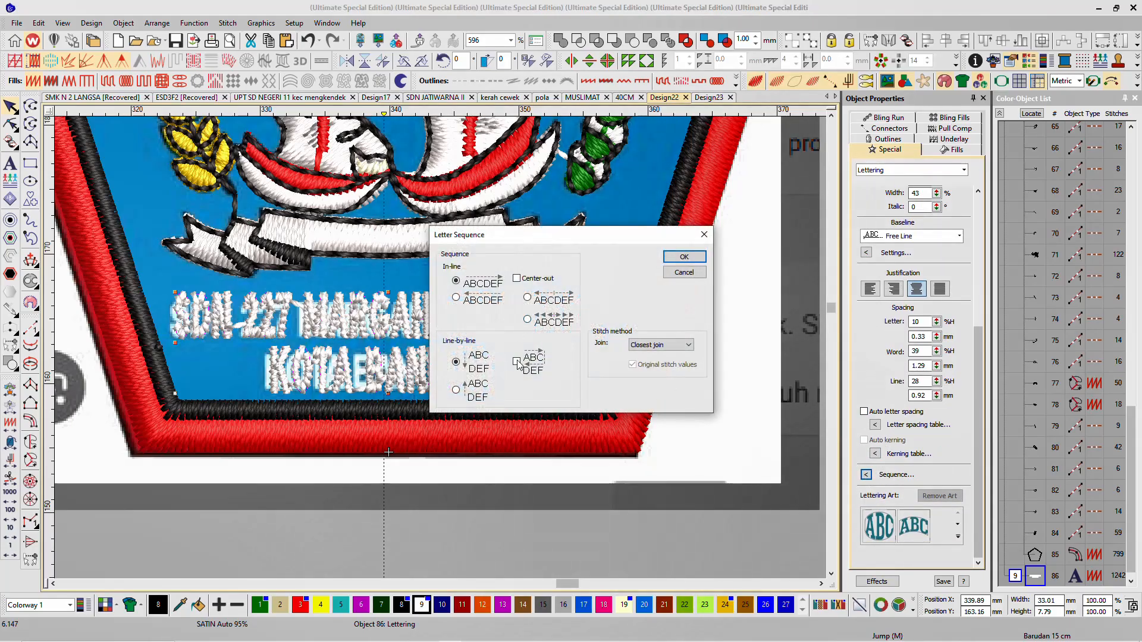
left_click(684, 256)
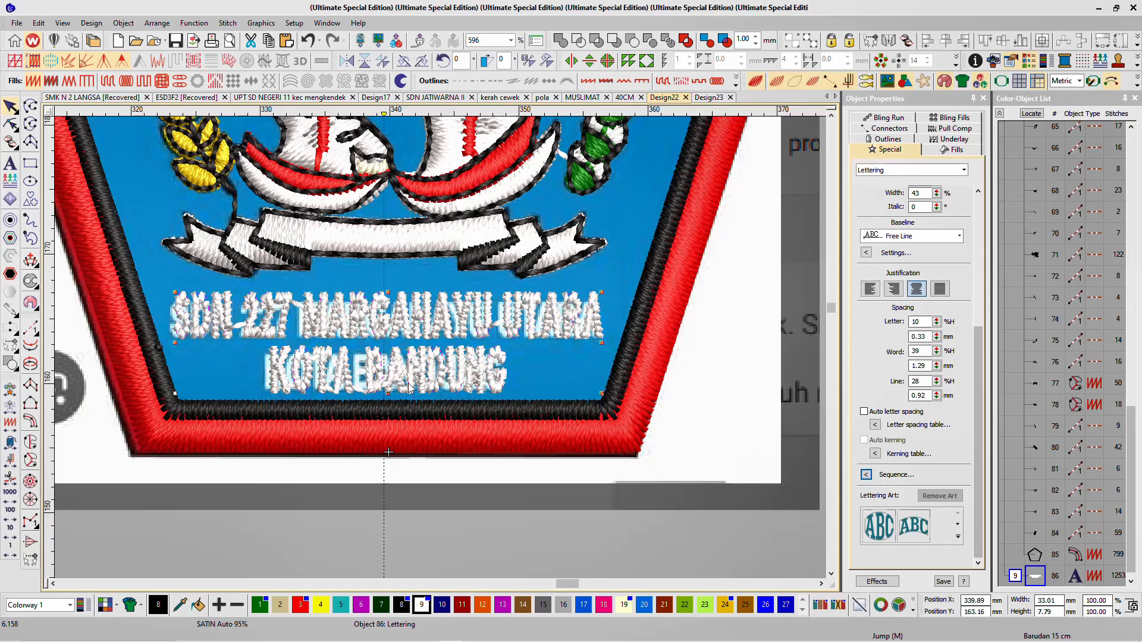
key("t")
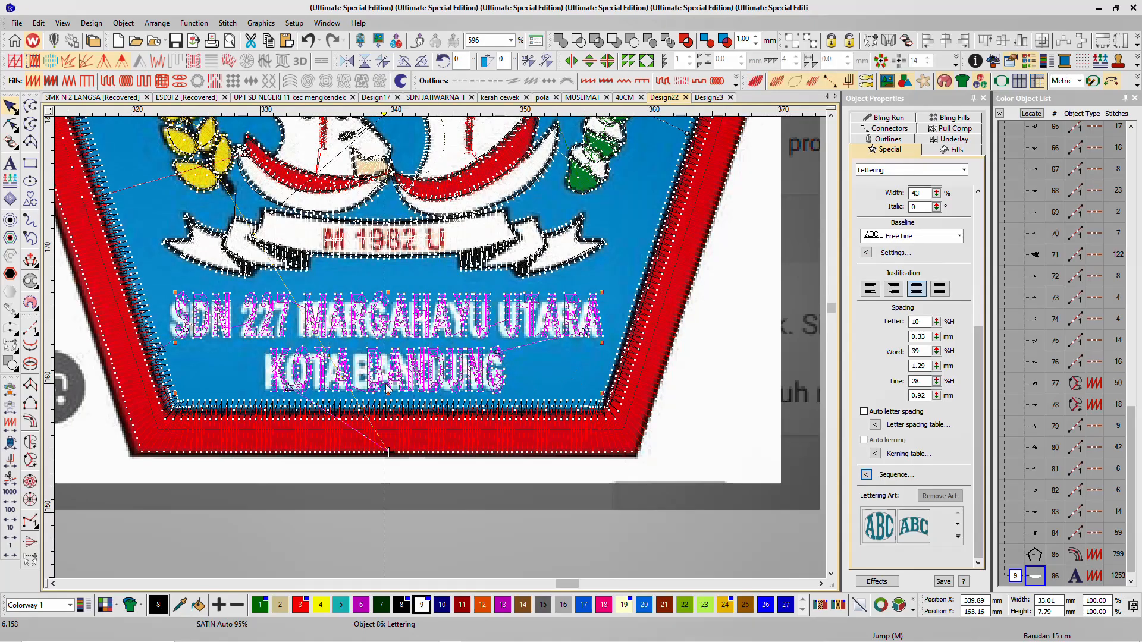
scroll(444, 389, "up", 6)
scroll(476, 374, "down", 2)
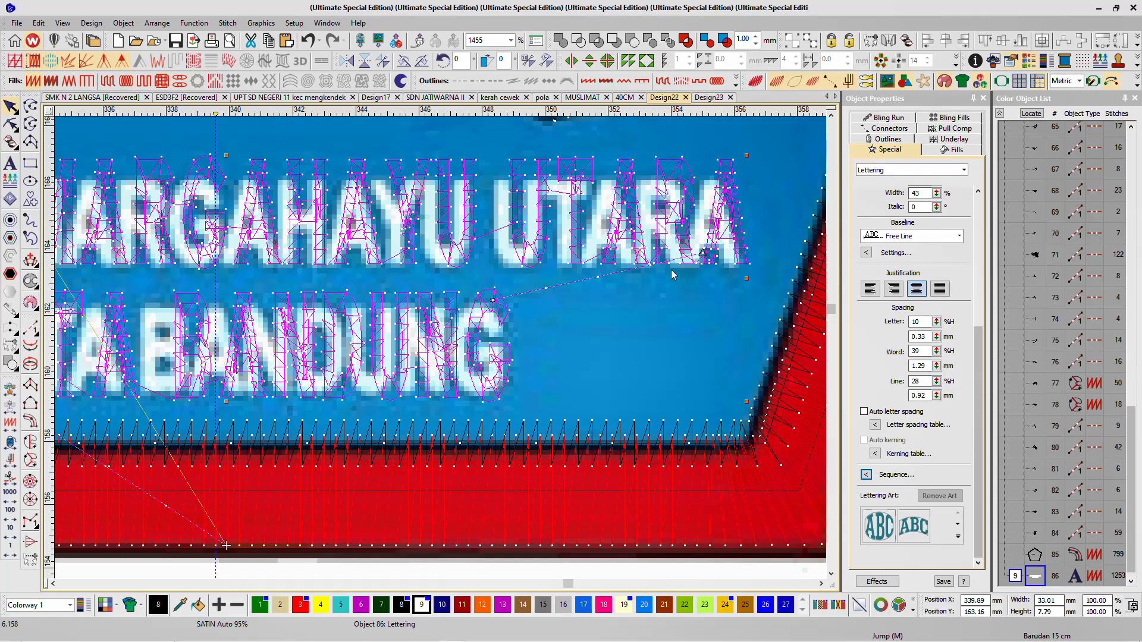
key("t")
scroll(509, 315, "down", 8)
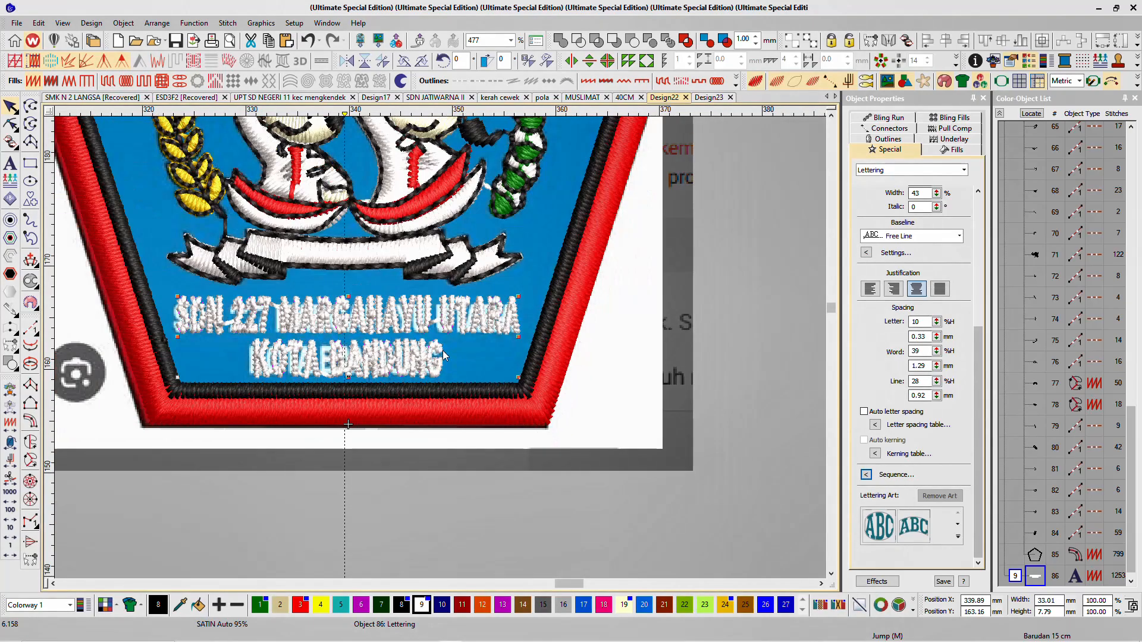
left_click(631, 319)
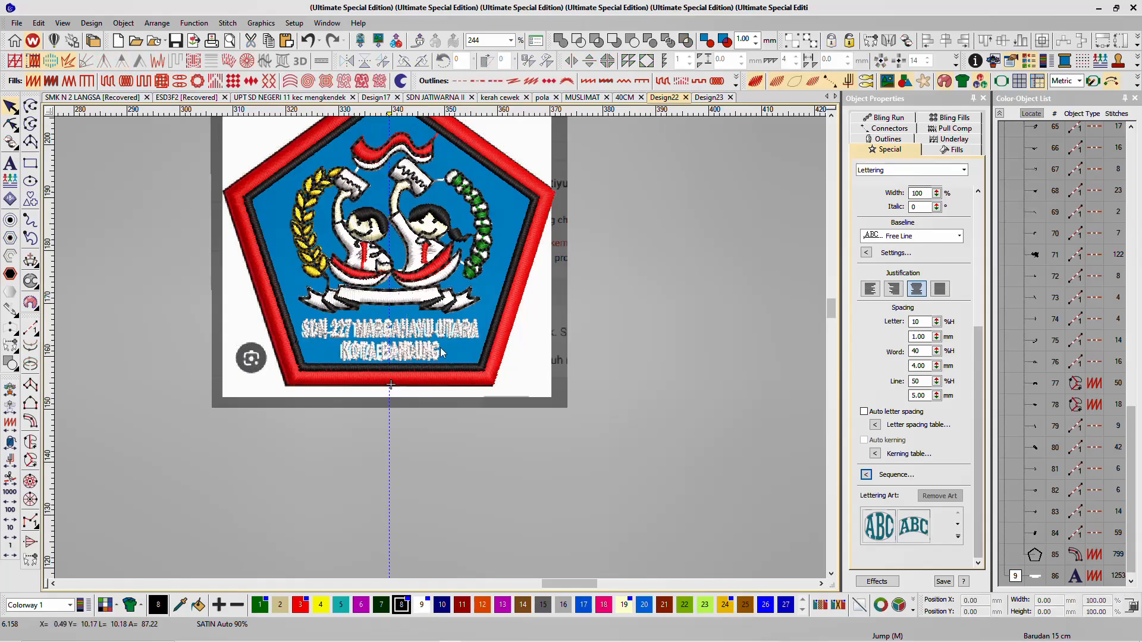
Step: Start new lettering reading "M 1982 U" for the ribbon, using the Run Block font
scroll(441, 349, "up", 6)
key("t")
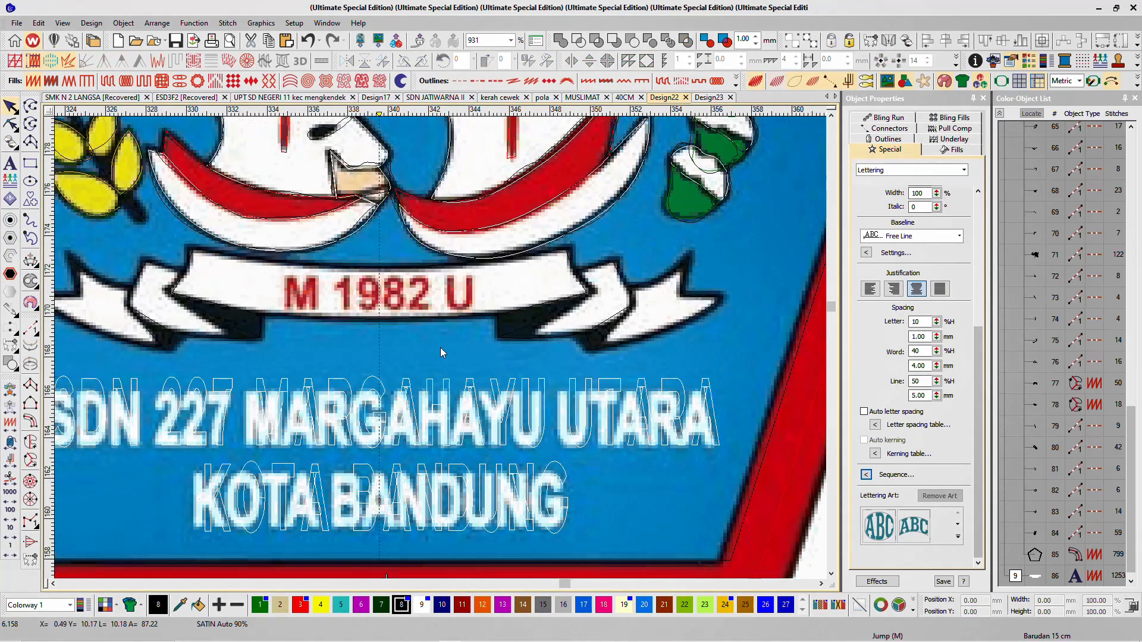
scroll(441, 349, "up", 2)
scroll(443, 353, "down", 5)
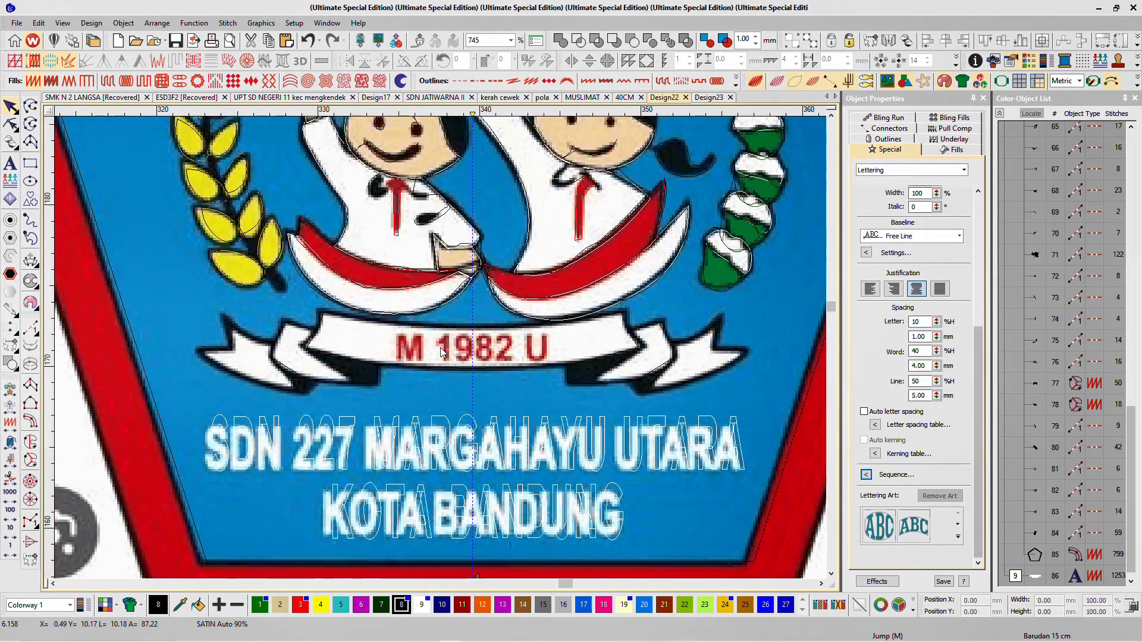
scroll(443, 353, "up", 6)
left_click(10, 167)
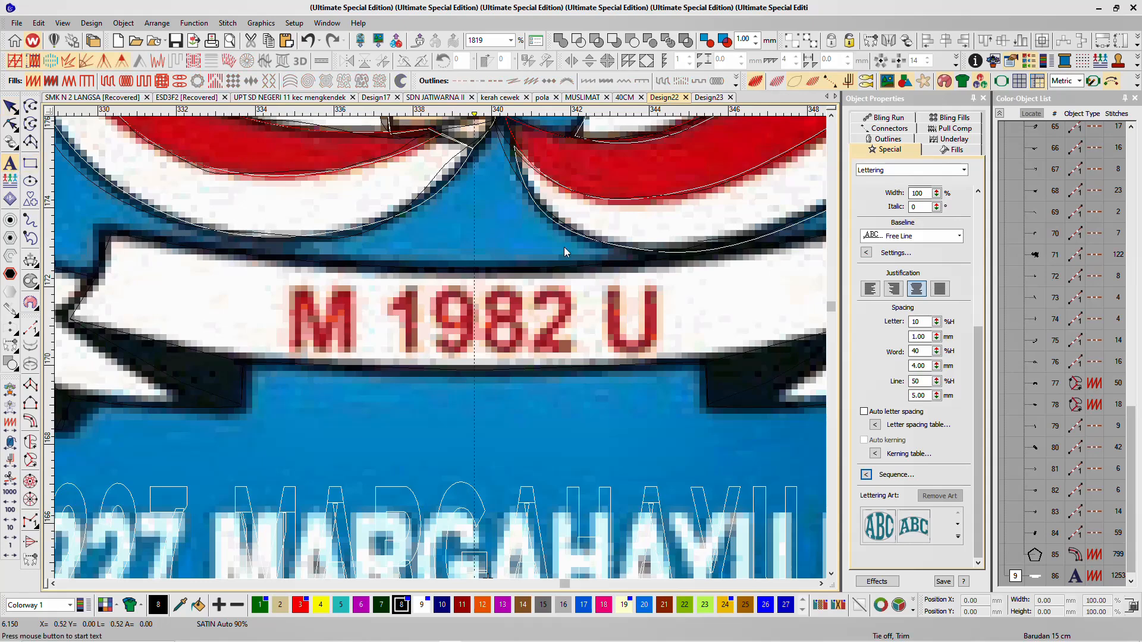
left_click_drag(975, 357, 994, 214)
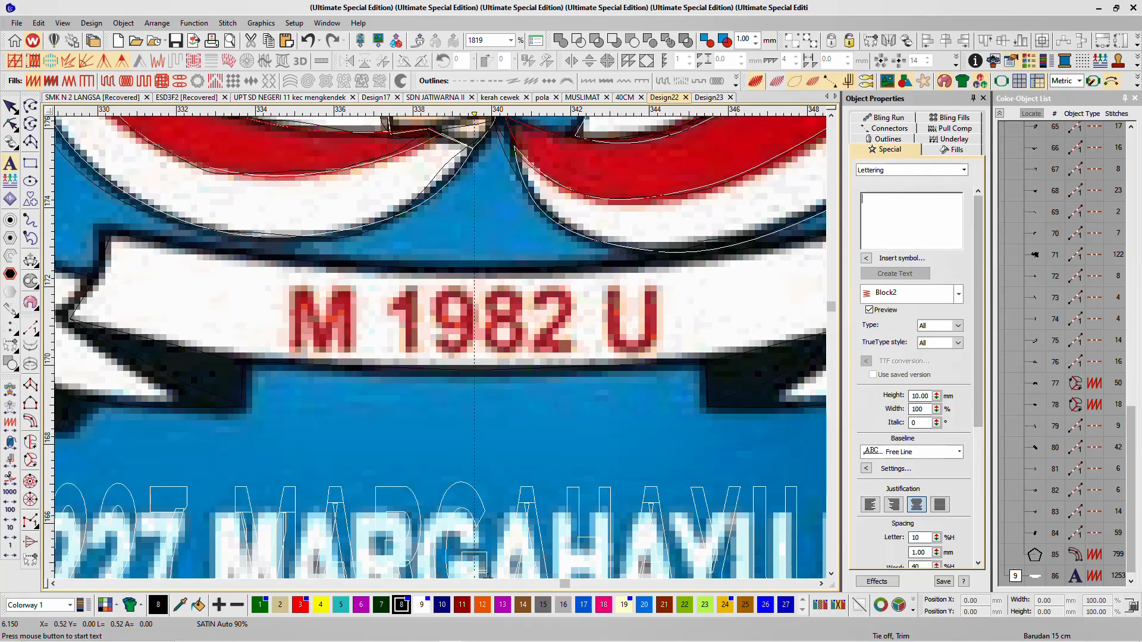
type("M 19")
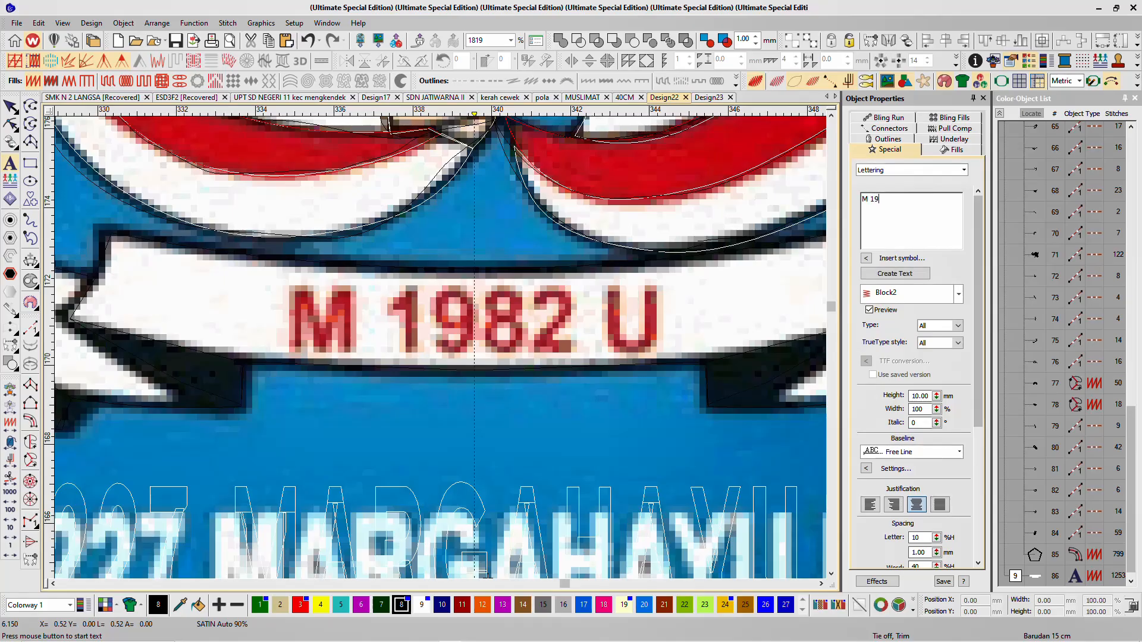
type("82 U")
left_click(906, 272)
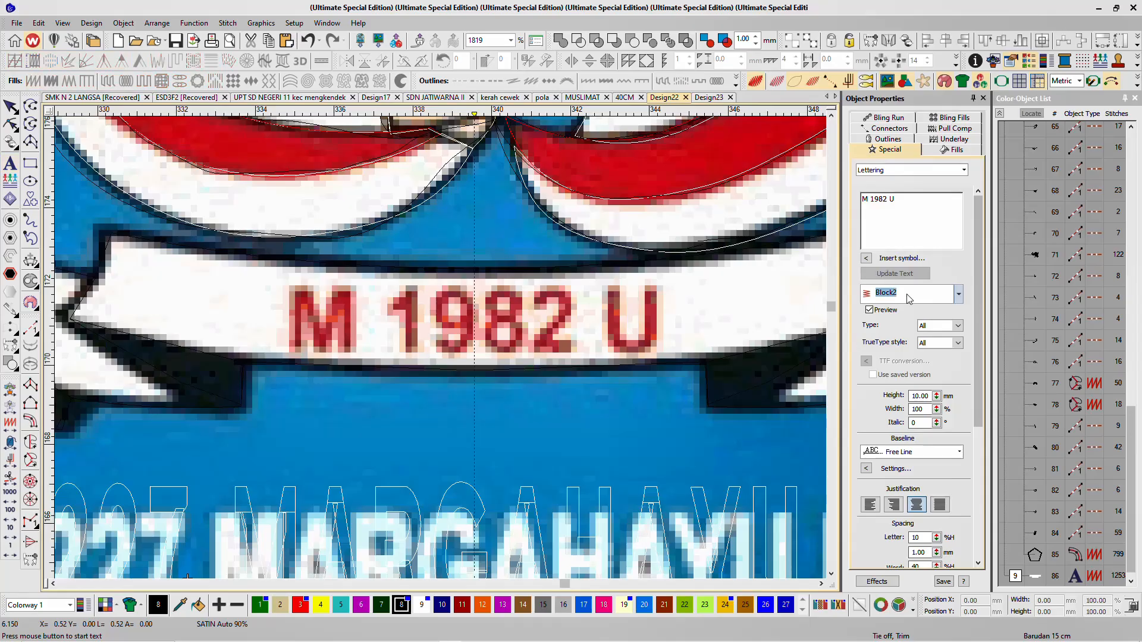
type("Run")
key("Return")
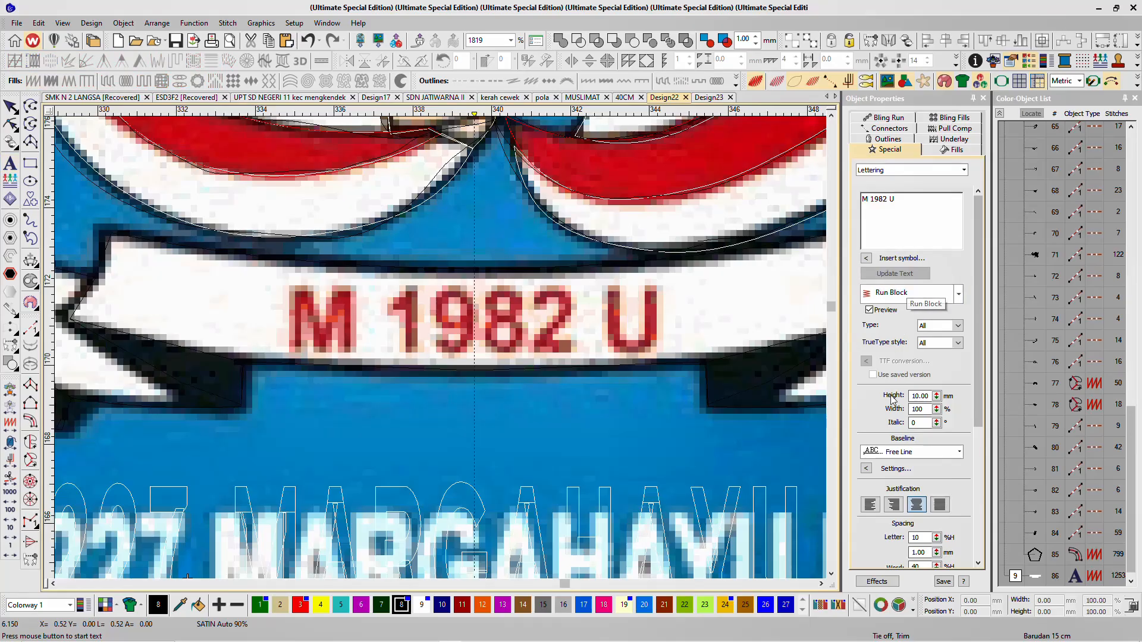
Step: Place the "M 1982 U" lettering on an Arc CCW baseline spanning the ribbon's central upper edge
scroll(895, 457, "down", 2)
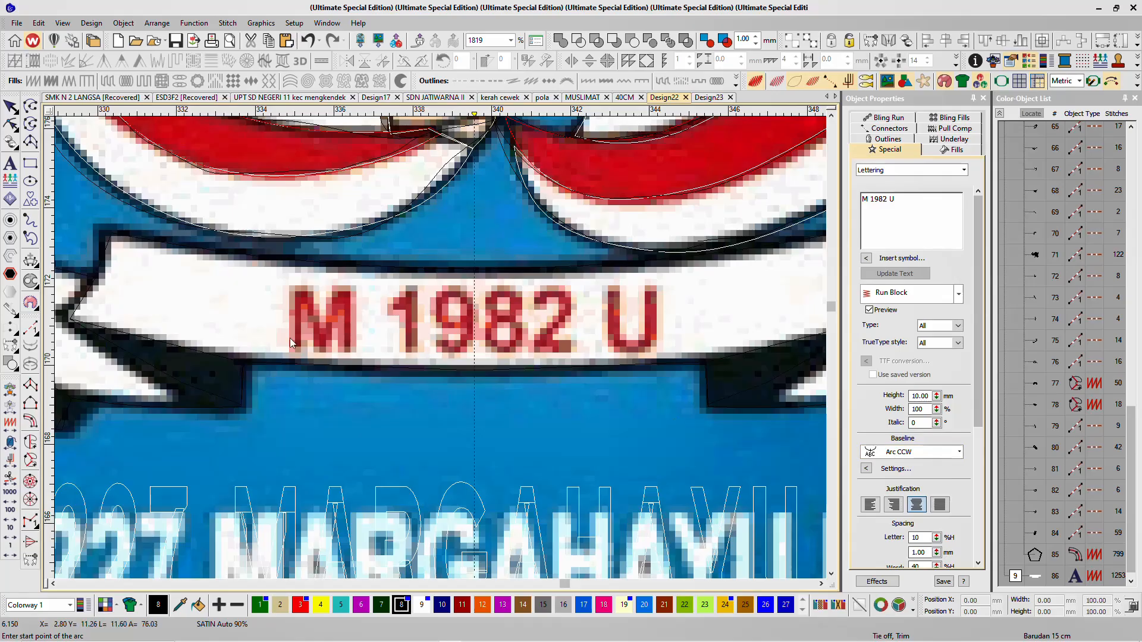
left_click(251, 269)
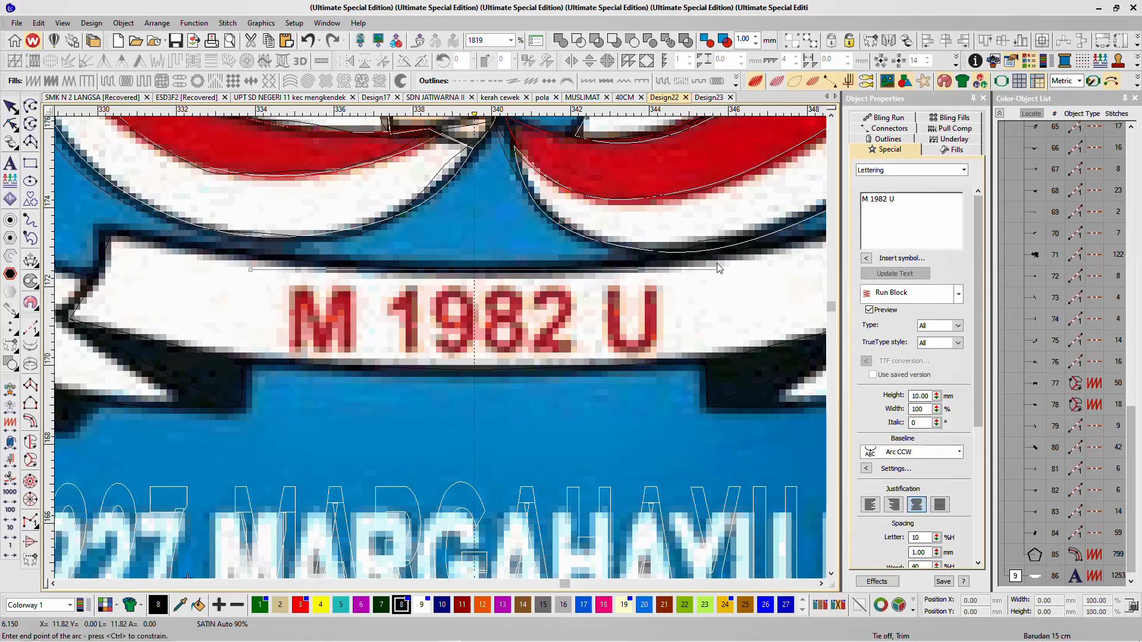
left_click(717, 263)
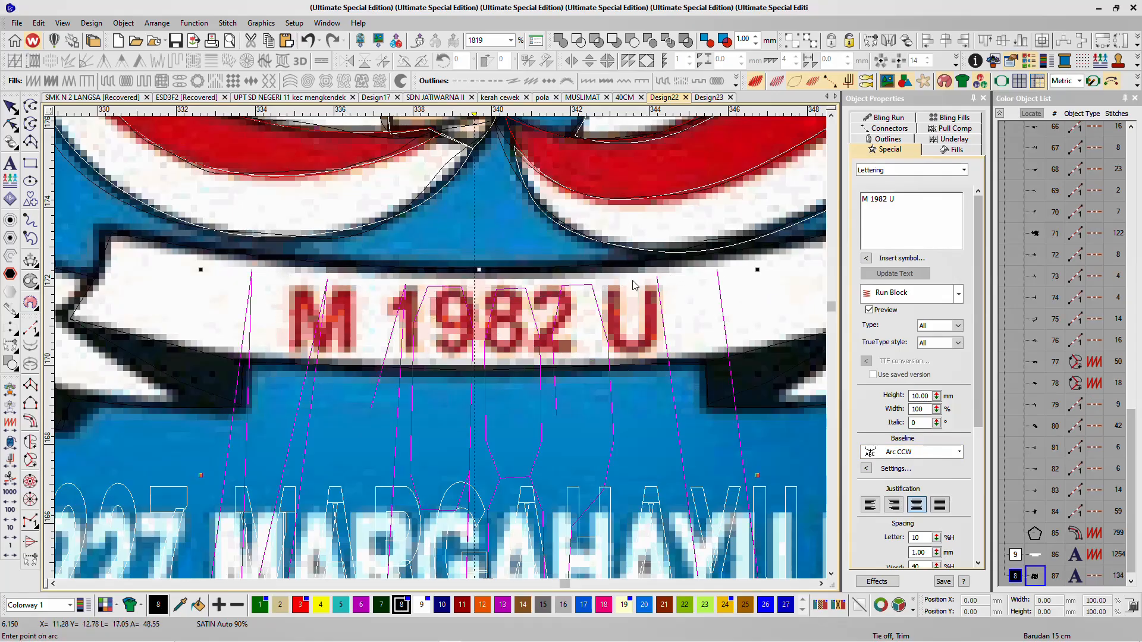
Step: Set the height of the "M 1982 U" ribbon lettering to 2.50 mm
left_click(920, 396)
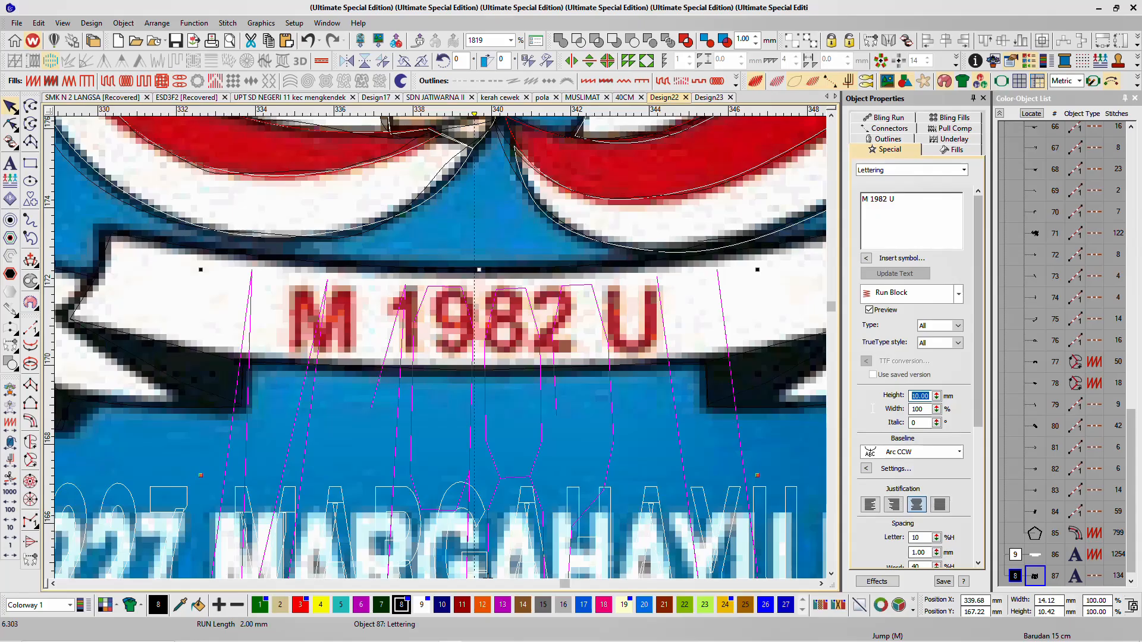
type("2.5")
key("Return")
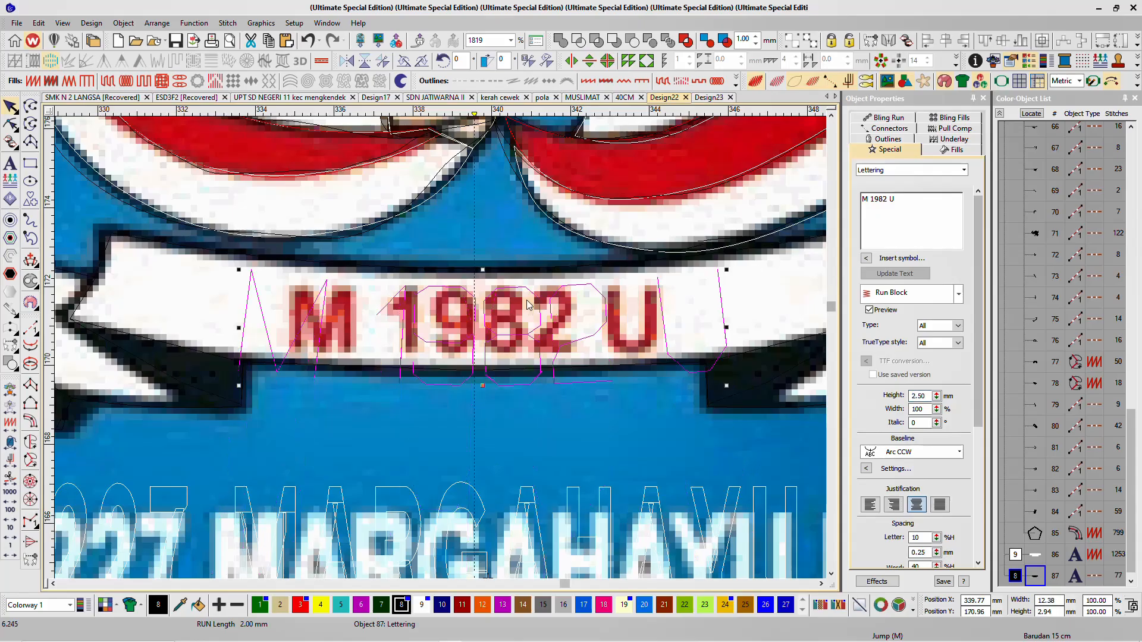
scroll(485, 301, "down", 2)
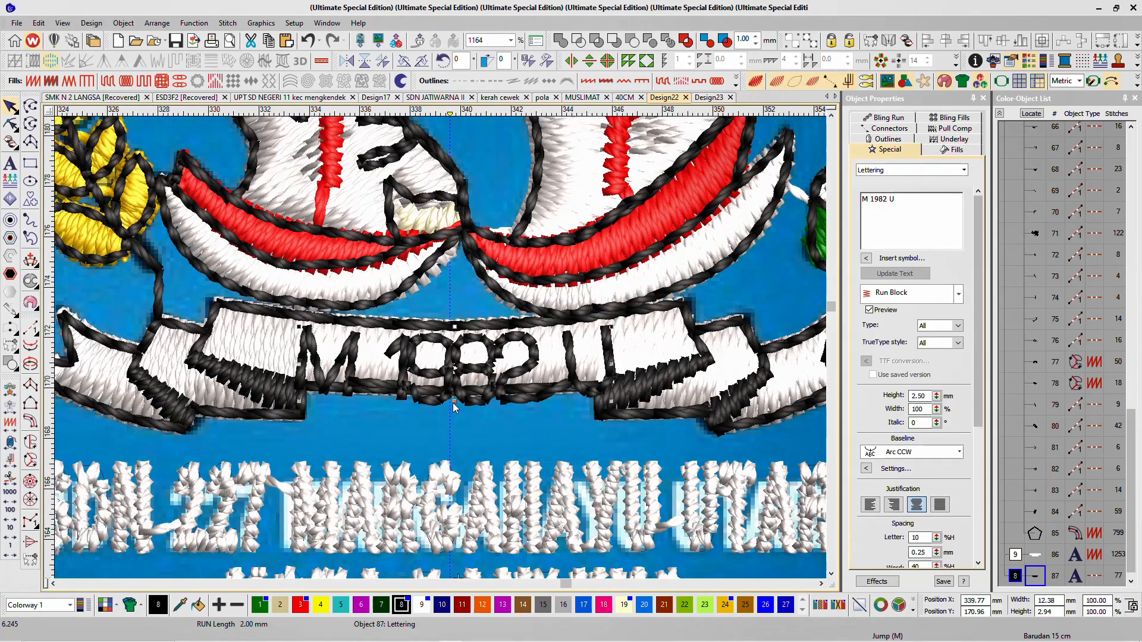
Step: Fit the "M 1982 U" lettering inside the ribbon at about 14 mm wide and 2 mm high, and recolour it red
left_click_drag(453, 406, 462, 376)
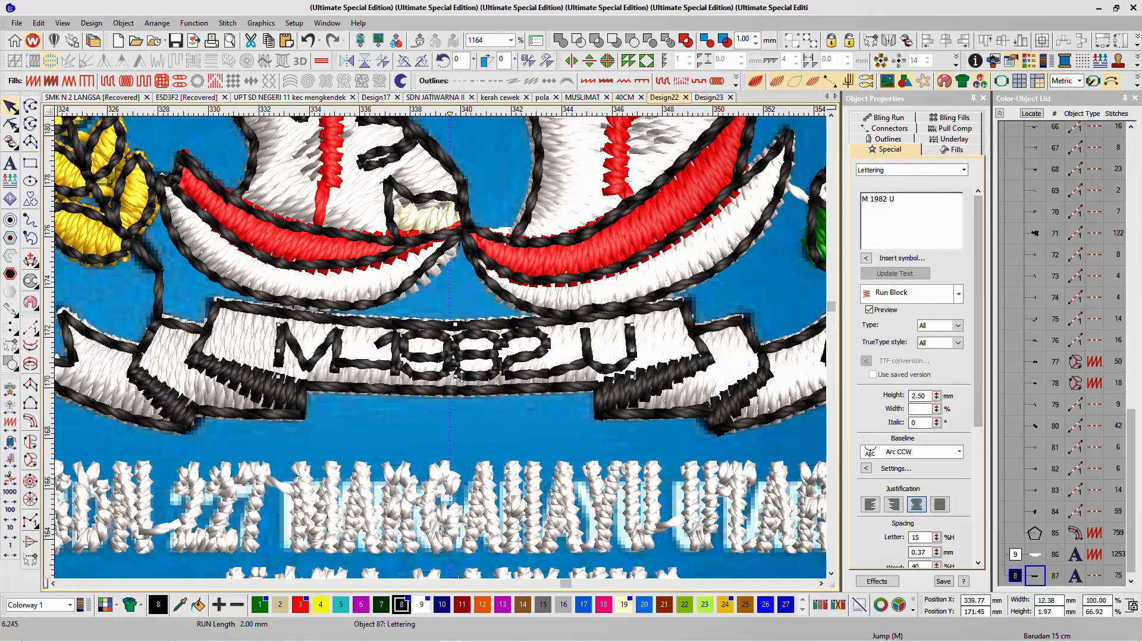
scroll(456, 506, "down", 3)
left_click(300, 605)
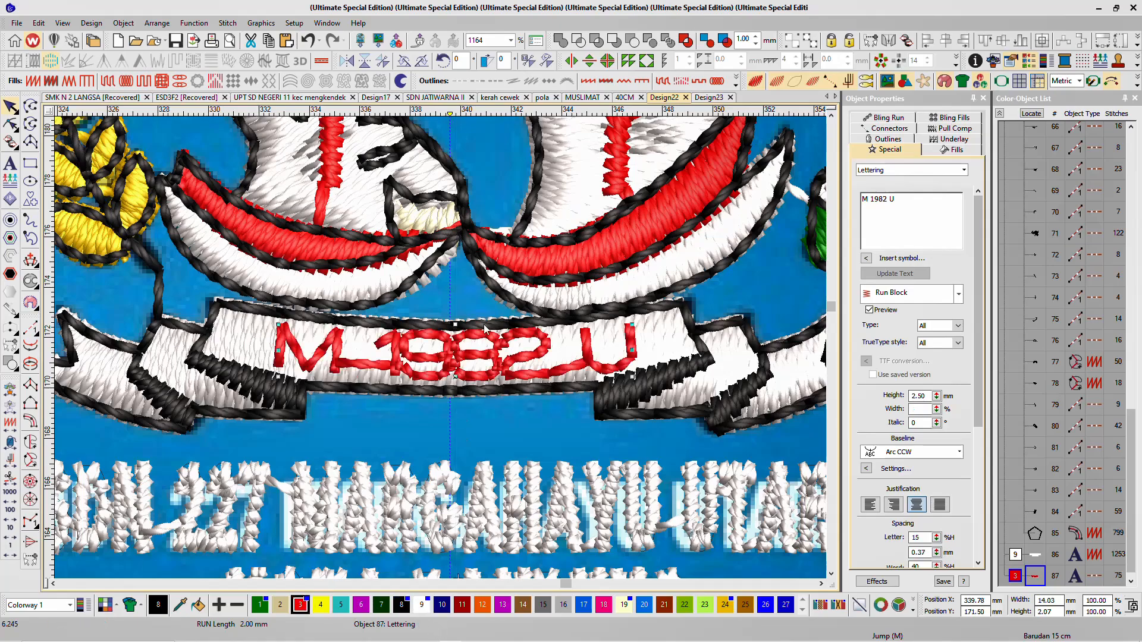
Step: Compare the red ribbon lettering and the whole emblem with the reference photo of the patch
scroll(441, 353, "down", 1)
scroll(440, 352, "down", 2)
scroll(441, 347, "up", 4)
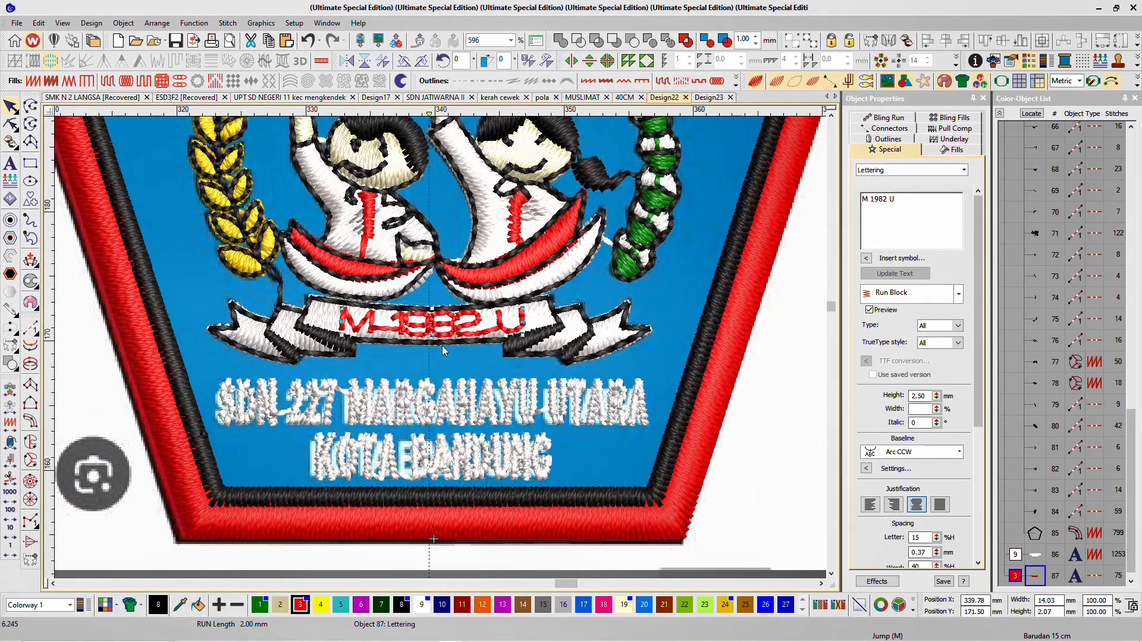
scroll(441, 345, "down", 4)
scroll(440, 348, "down", 5)
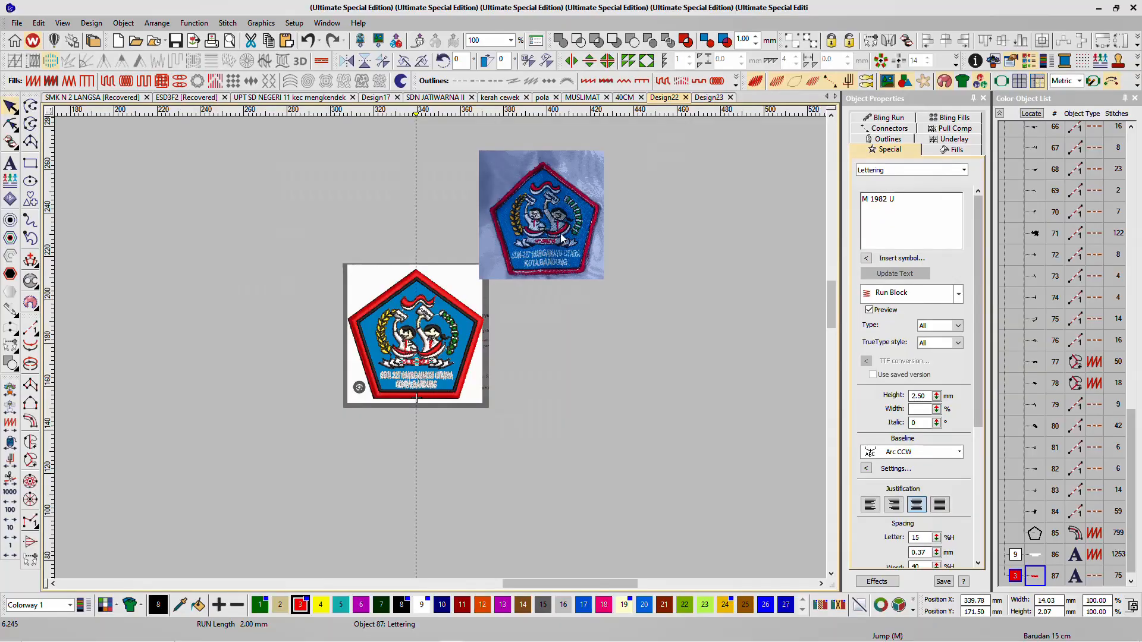
scroll(561, 238, "up", 3)
scroll(316, 492, "down", 1)
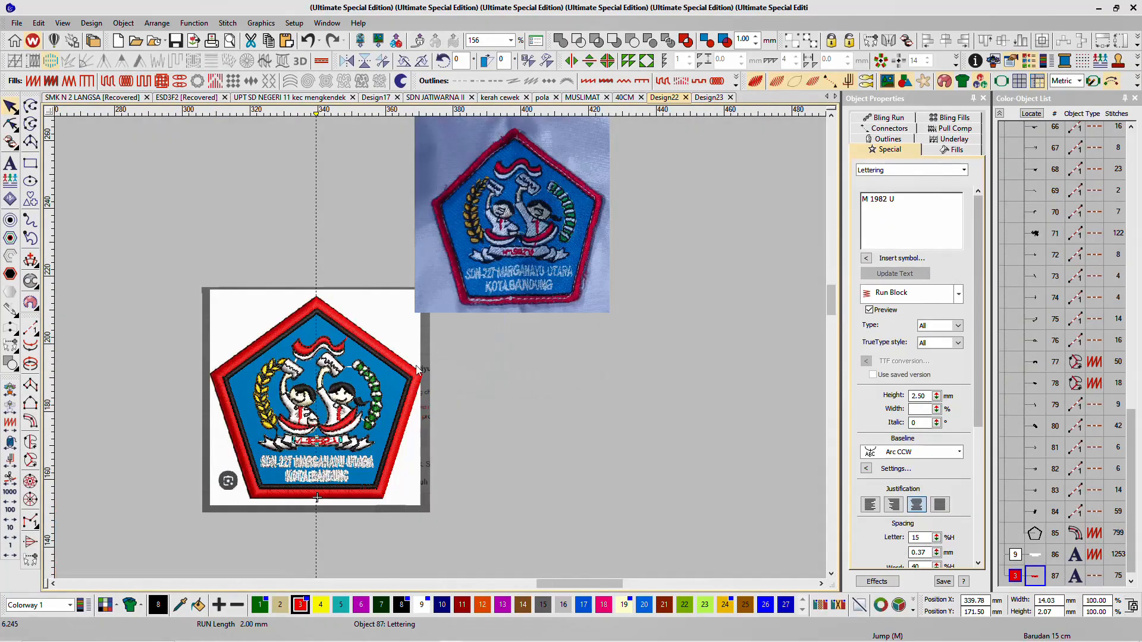
scroll(317, 498, "up", 2)
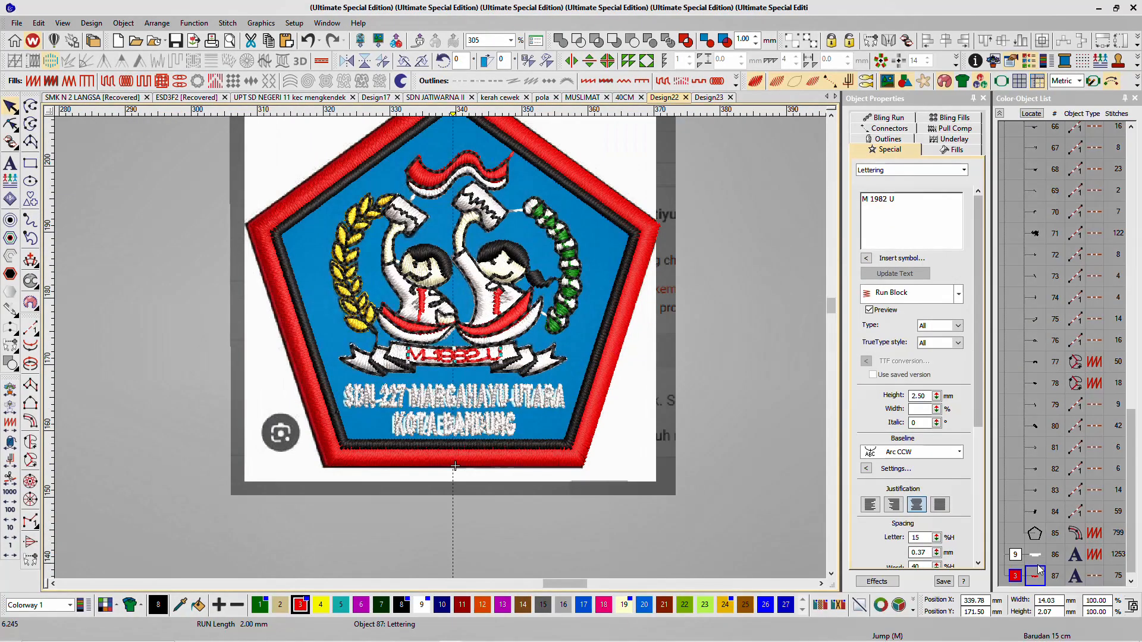
Step: Move the "M 1982 U" lettering in the stitching sequence to directly follow the first red object
left_click_drag(1038, 567, 1028, 116)
scroll(1031, 128, "up", 8)
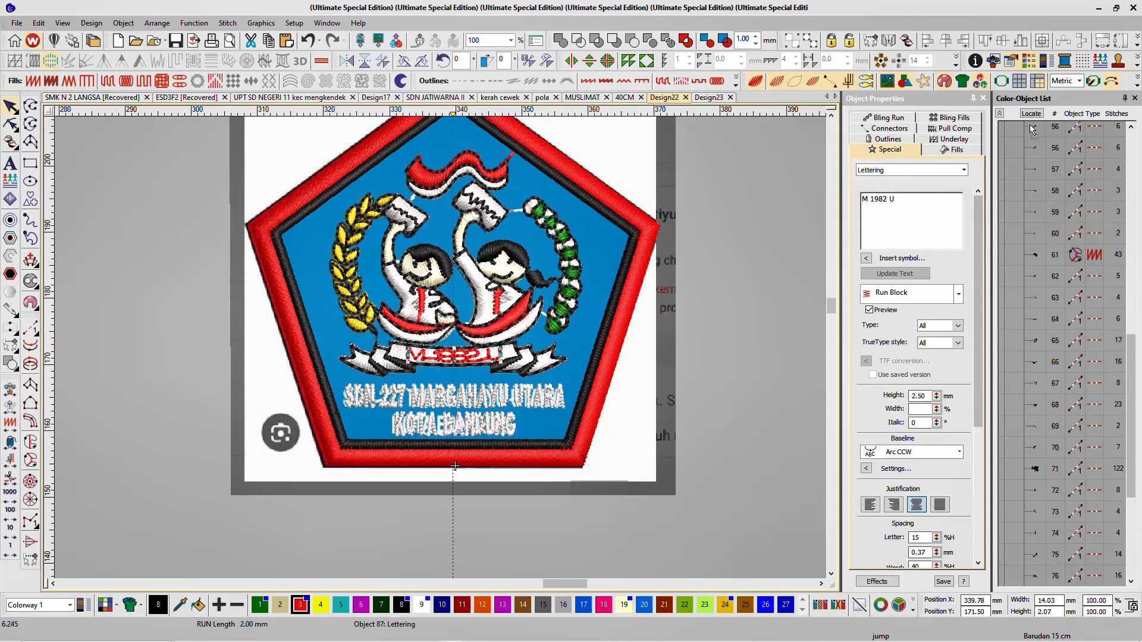
scroll(1036, 141, "up", 3)
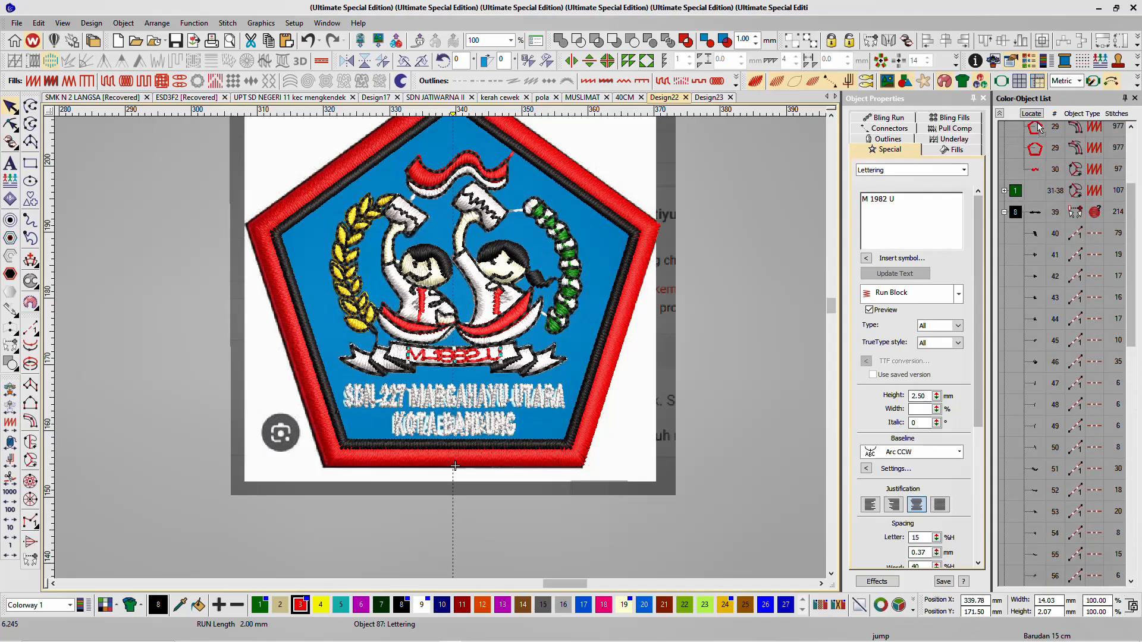
left_click_drag(1036, 188, 1036, 206)
left_click(1038, 256)
left_click(1040, 274)
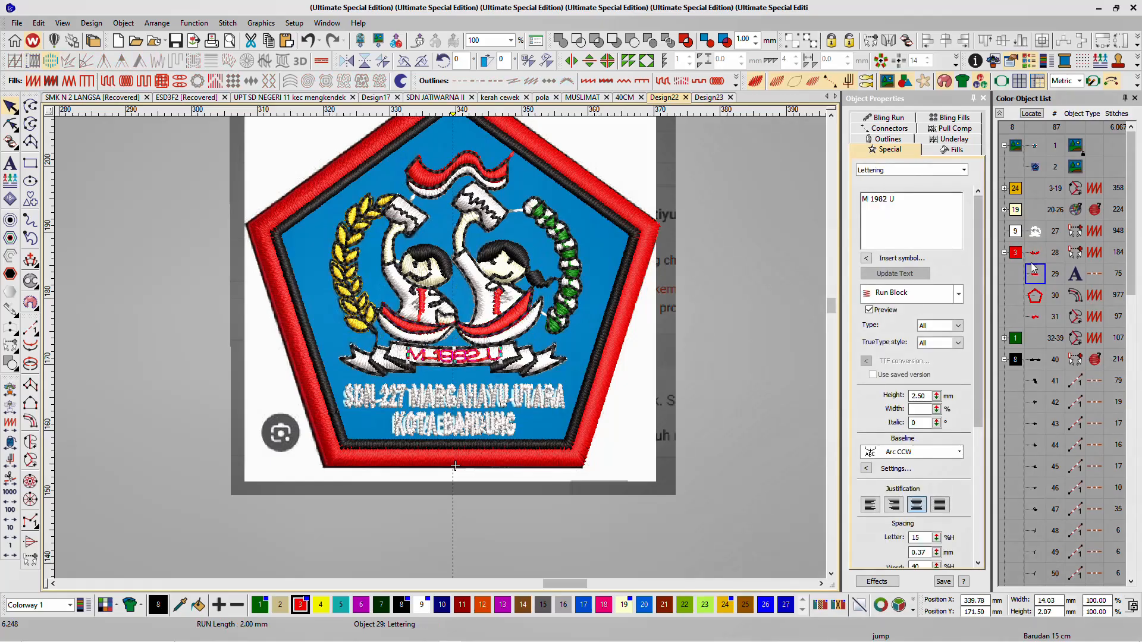
left_click(1020, 255)
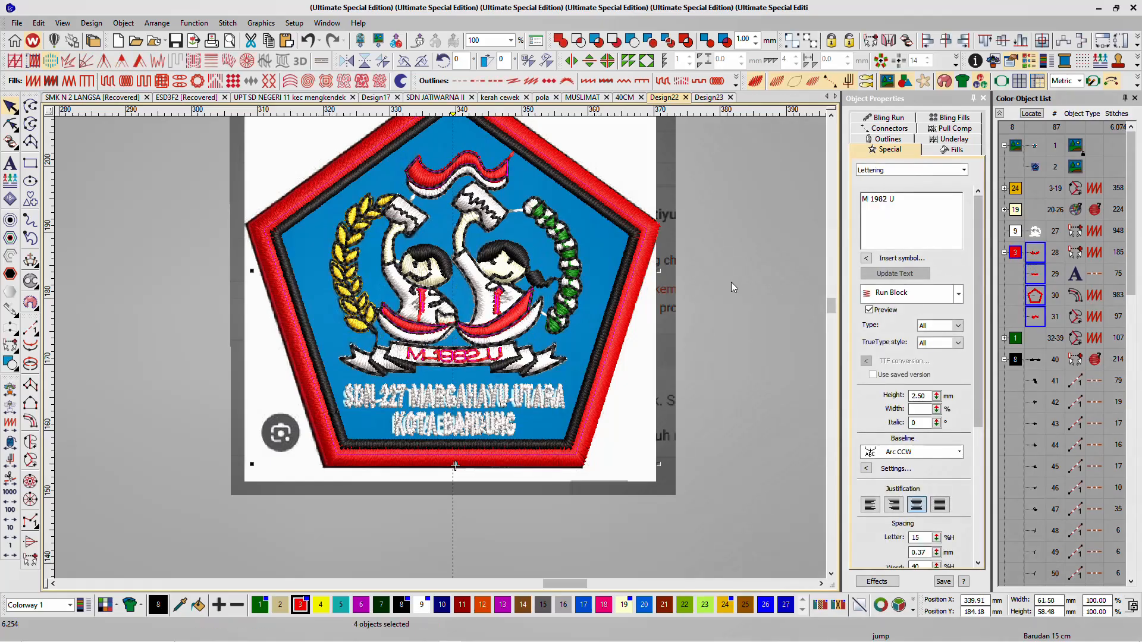
left_click(730, 282)
Step: Reshape the red sash object so its connecting point sits just above the M of the ribbon lettering
left_click(1034, 256)
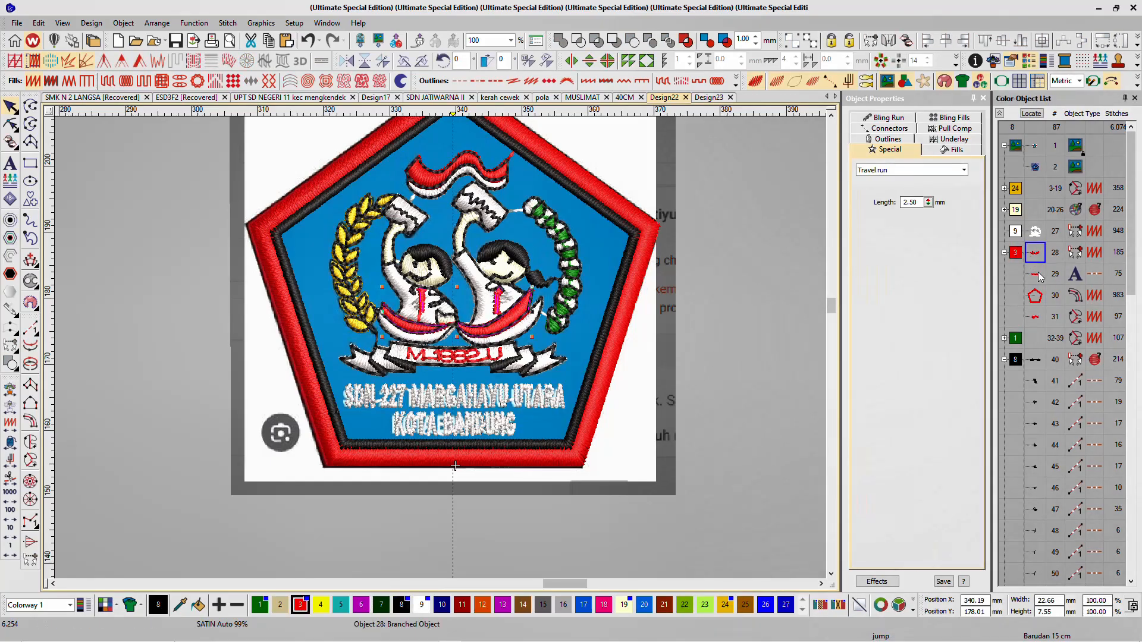
key("r")
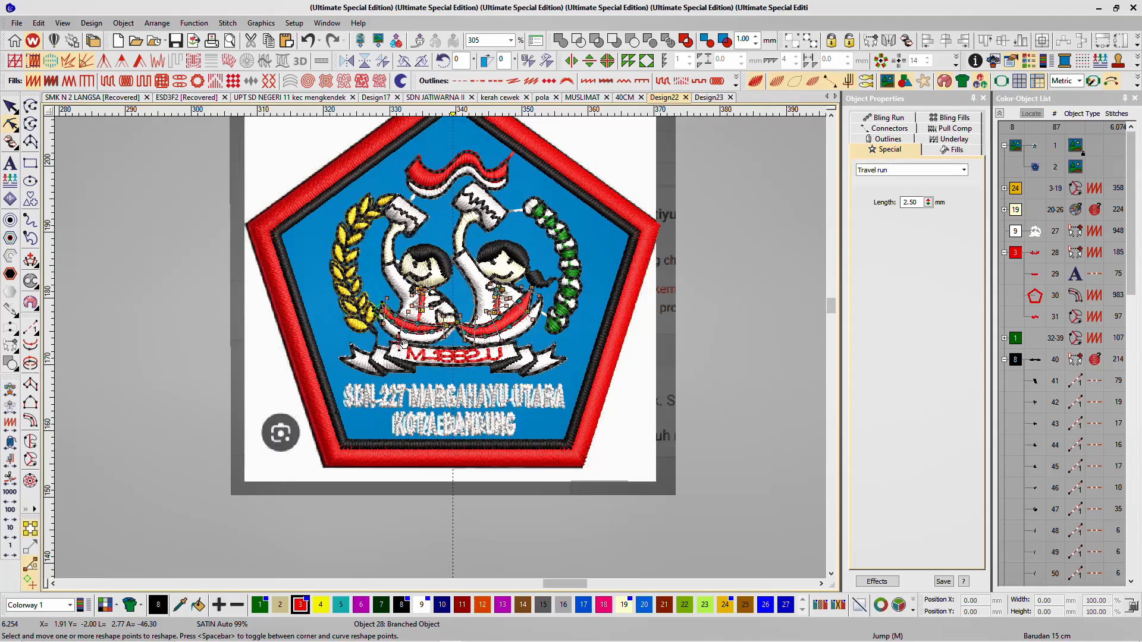
left_click_drag(410, 344, 410, 345)
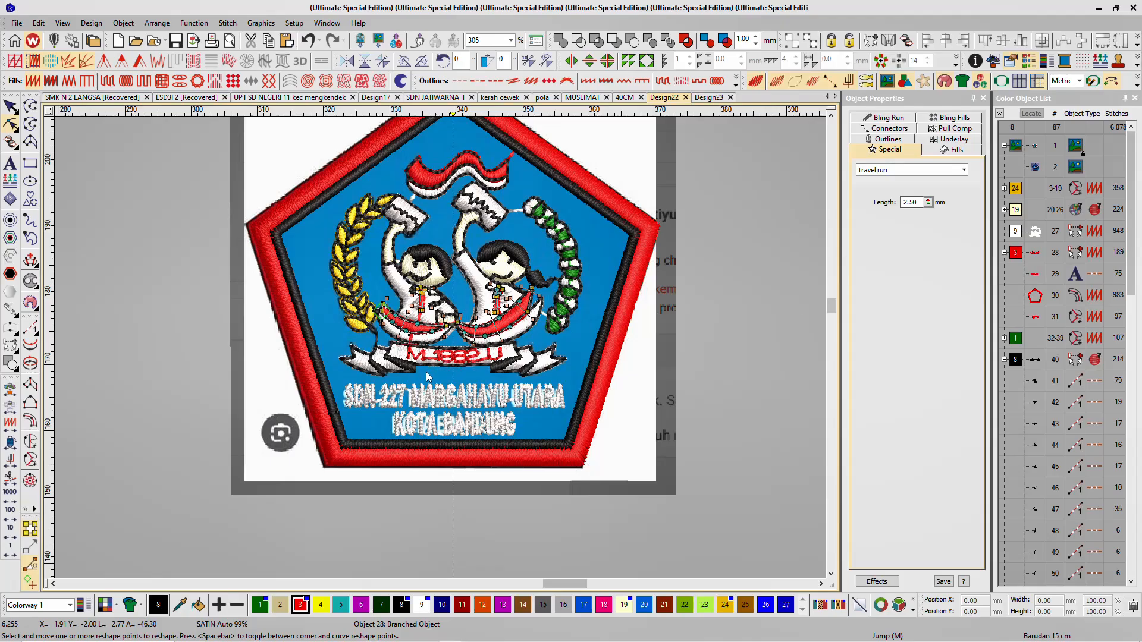
left_click(503, 363)
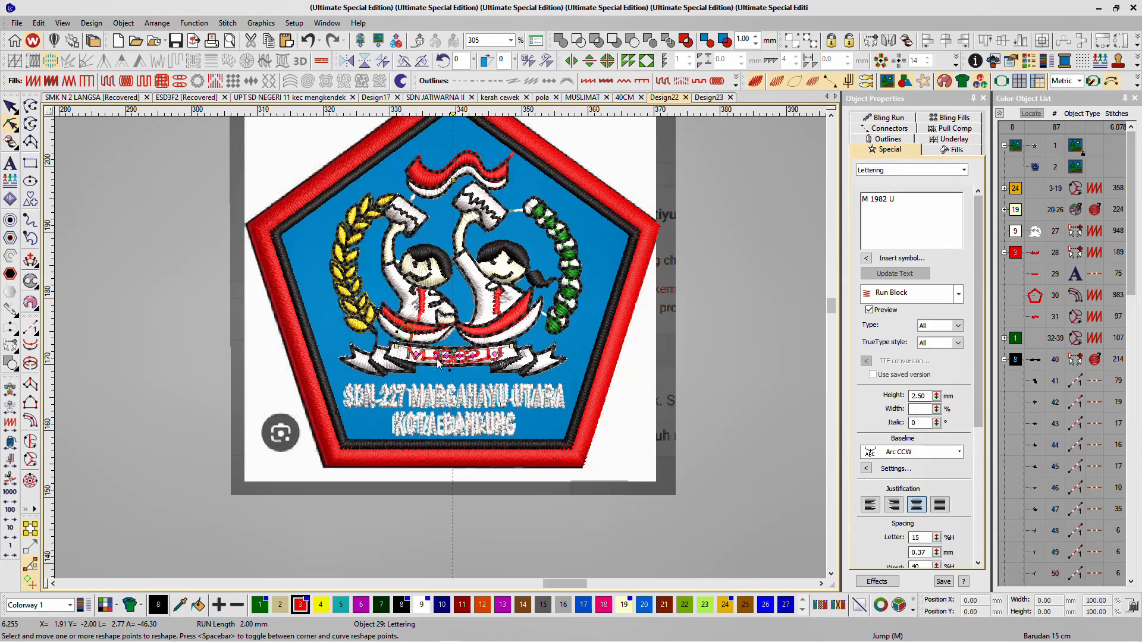
left_click(10, 107)
left_click(730, 291)
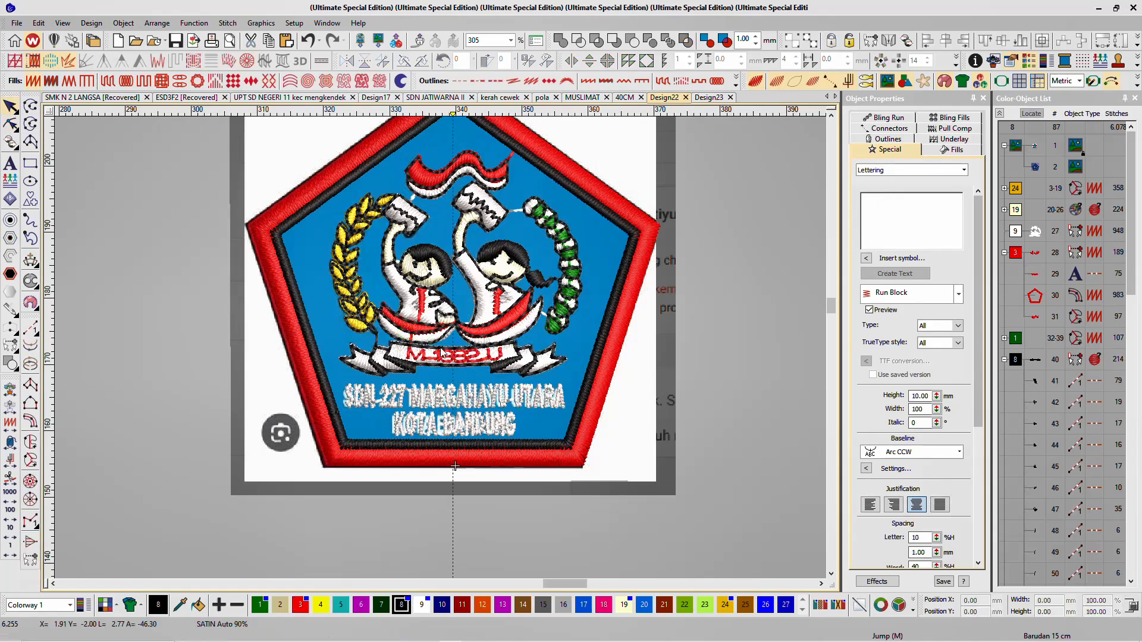
Step: Hide the reference images so only the embroidery of the emblem is displayed
scroll(628, 389, "down", 2)
key("t")
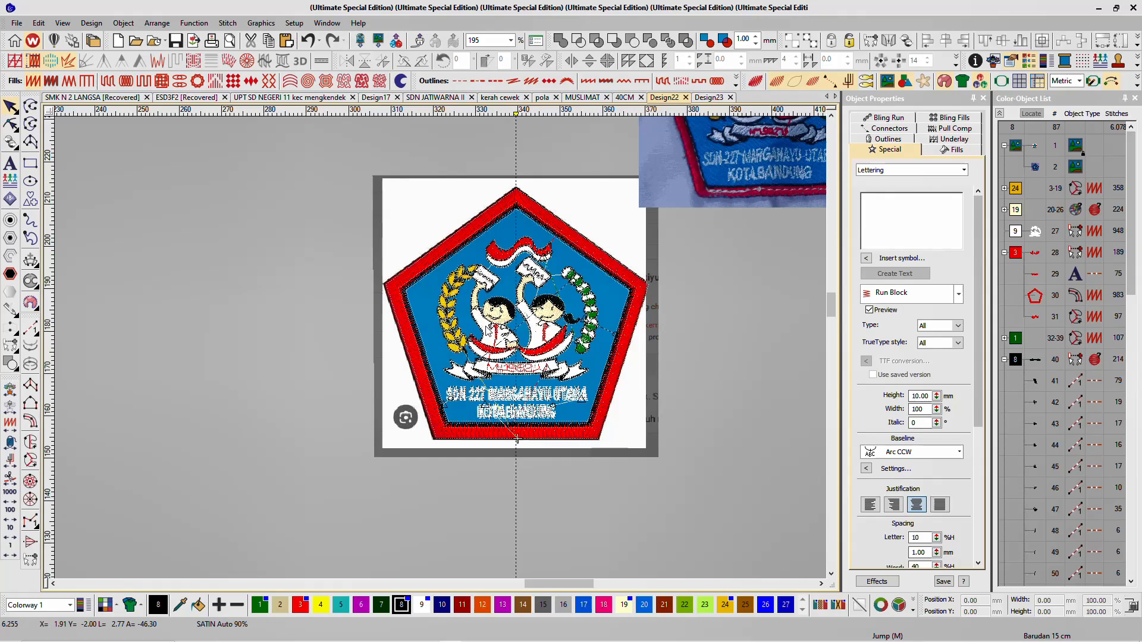
key("t")
key("d")
scroll(392, 370, "down", 3)
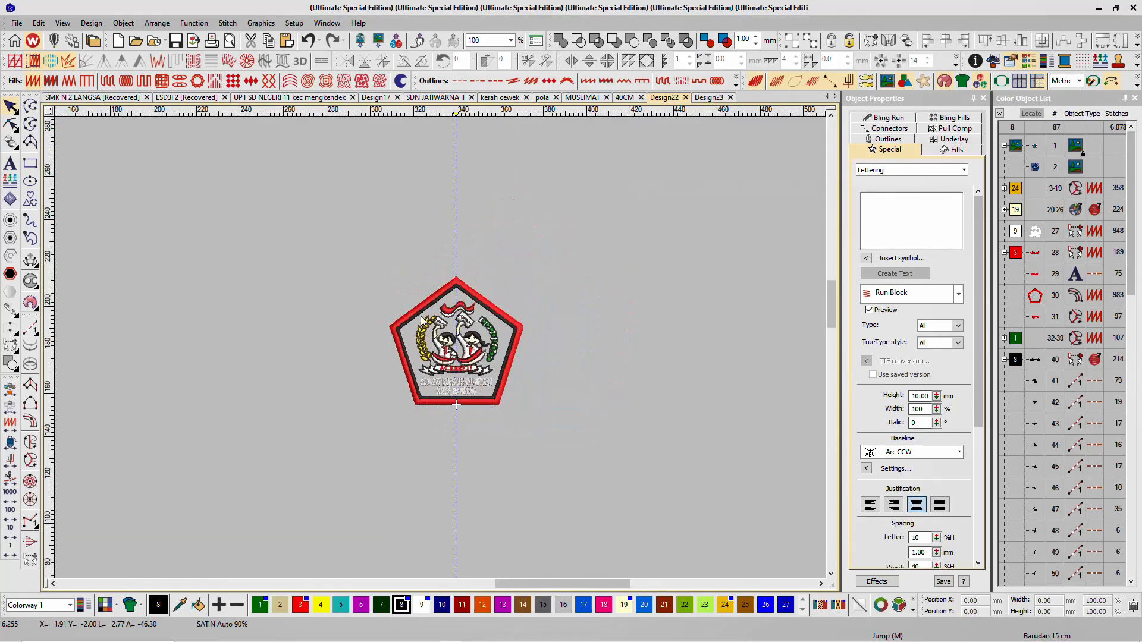
Step: Select the whole emblem, check it against the patch photo in the browser, and scale the design proportionally to 60 mm wide
left_click_drag(300, 204, 599, 466)
scroll(413, 352, "up", 5)
scroll(396, 372, "down", 3)
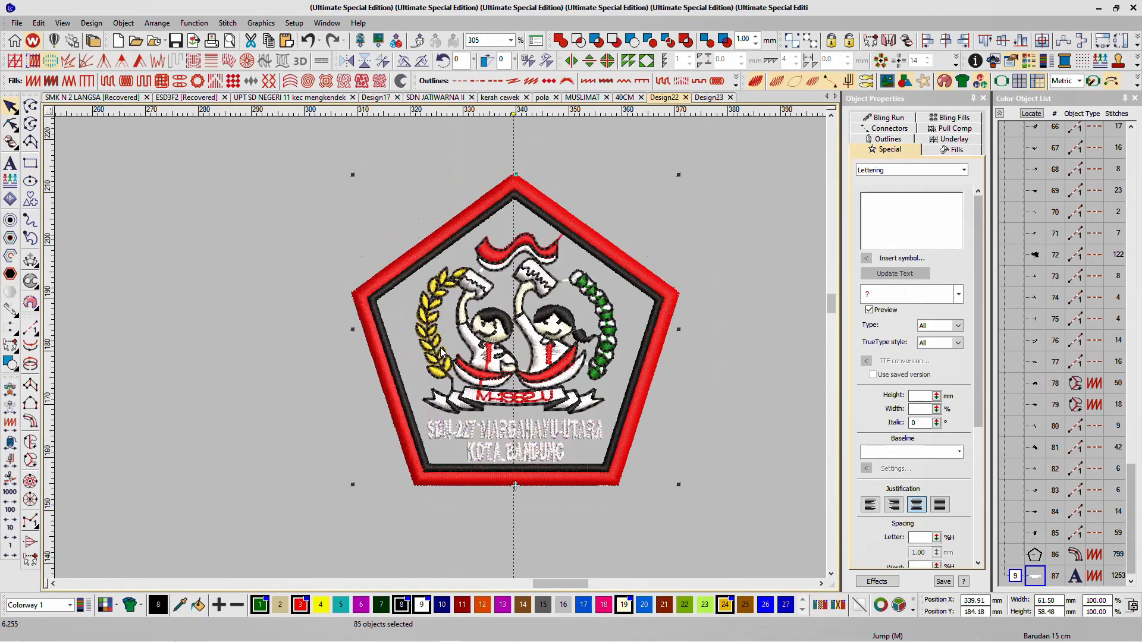
left_click(653, 266)
left_click_drag(638, 428, 719, 505)
scroll(450, 316, "up", 1)
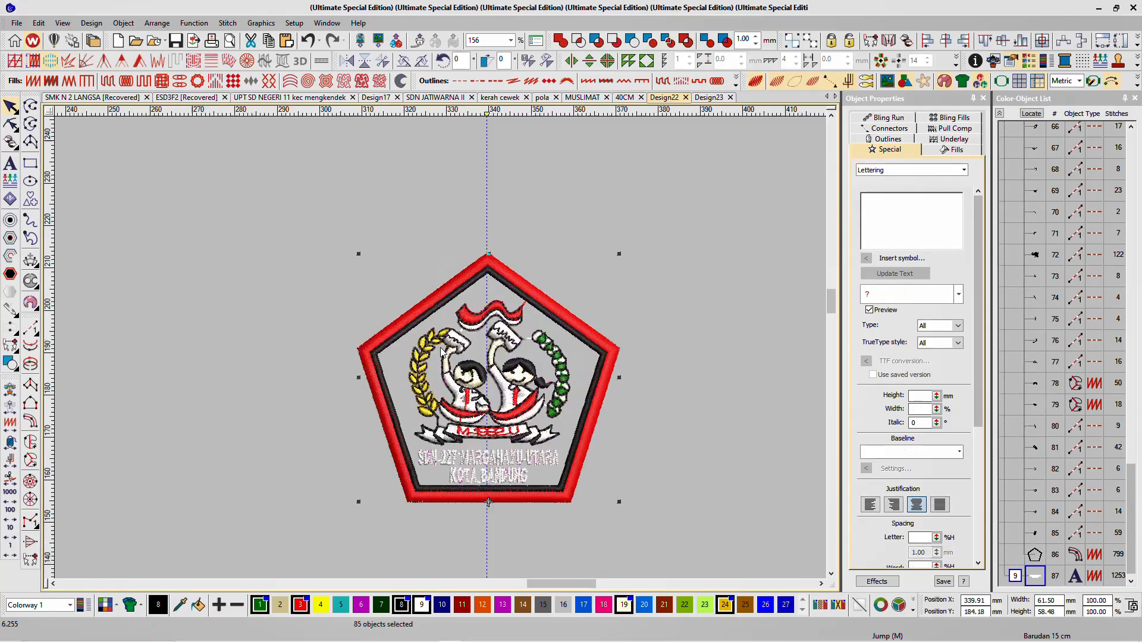
key("alt+Tab")
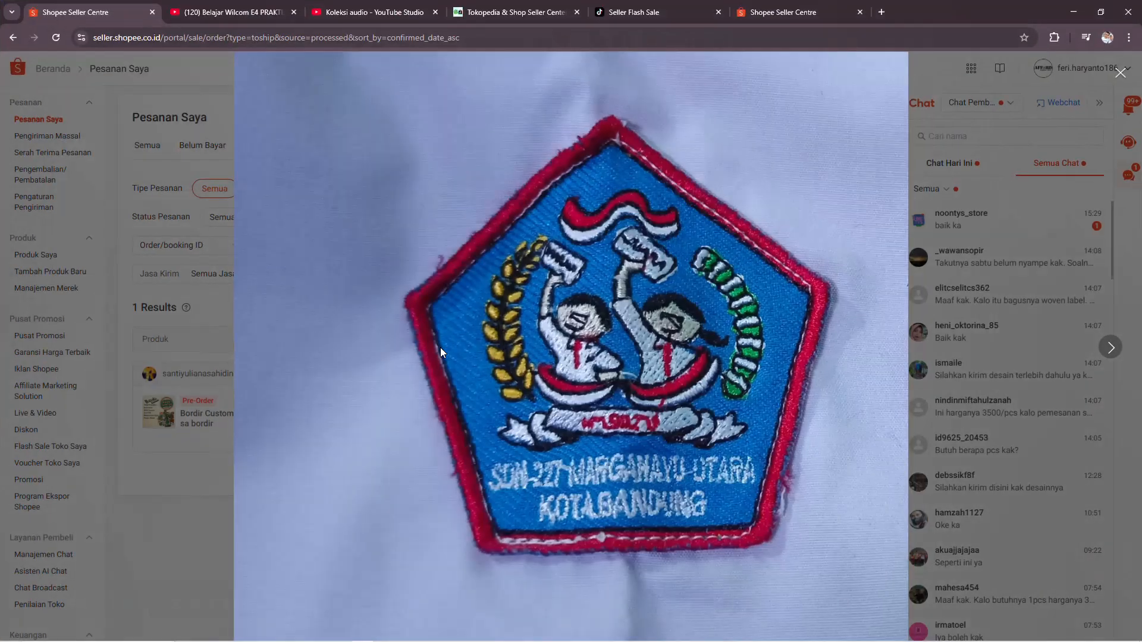
key("alt+Tab")
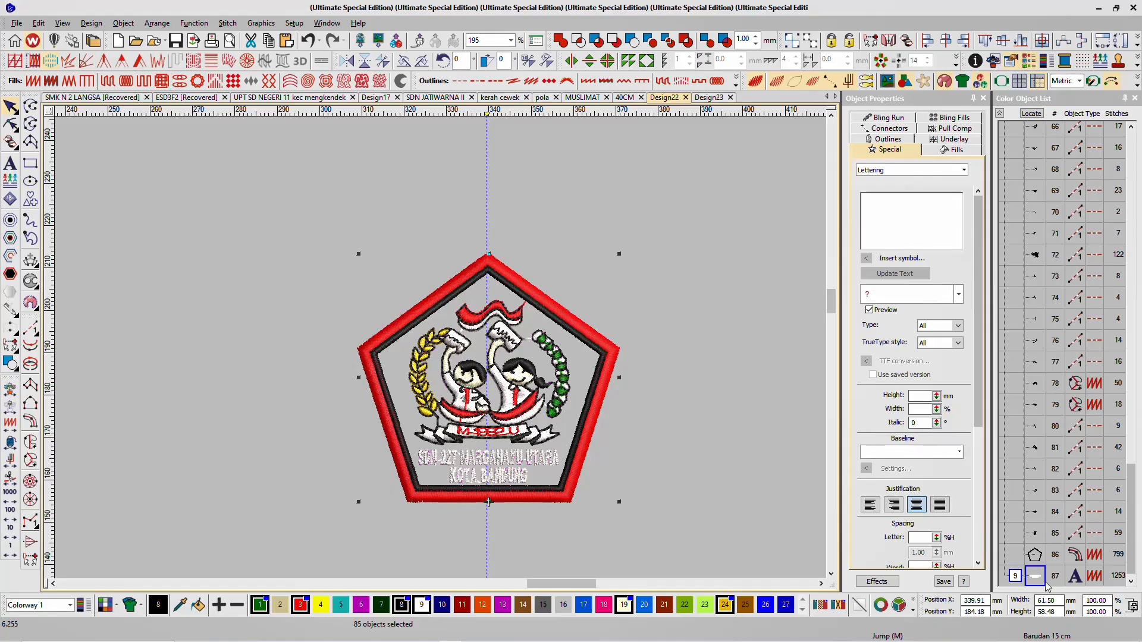
left_click_drag(1059, 601, 993, 614)
type("60")
key("Return")
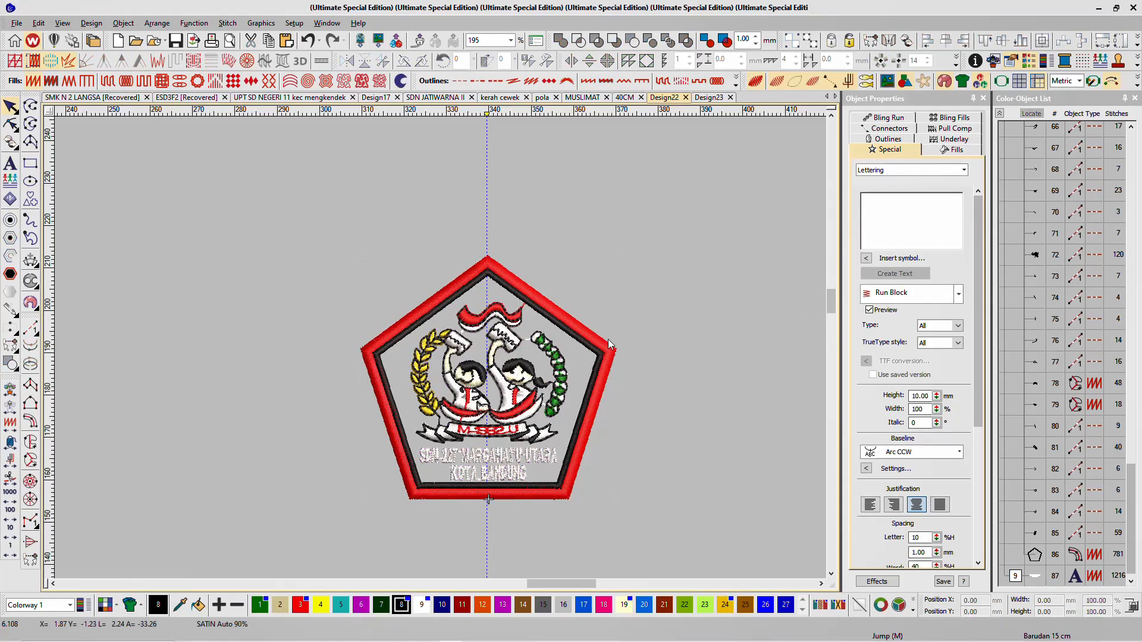
Step: Set the column width of the outer red pentagon border to 2.26 mm and inspect its corner
left_click(608, 341)
left_click_drag(930, 211, 868, 284)
left_click_drag(931, 210, 869, 273)
left_click(675, 263)
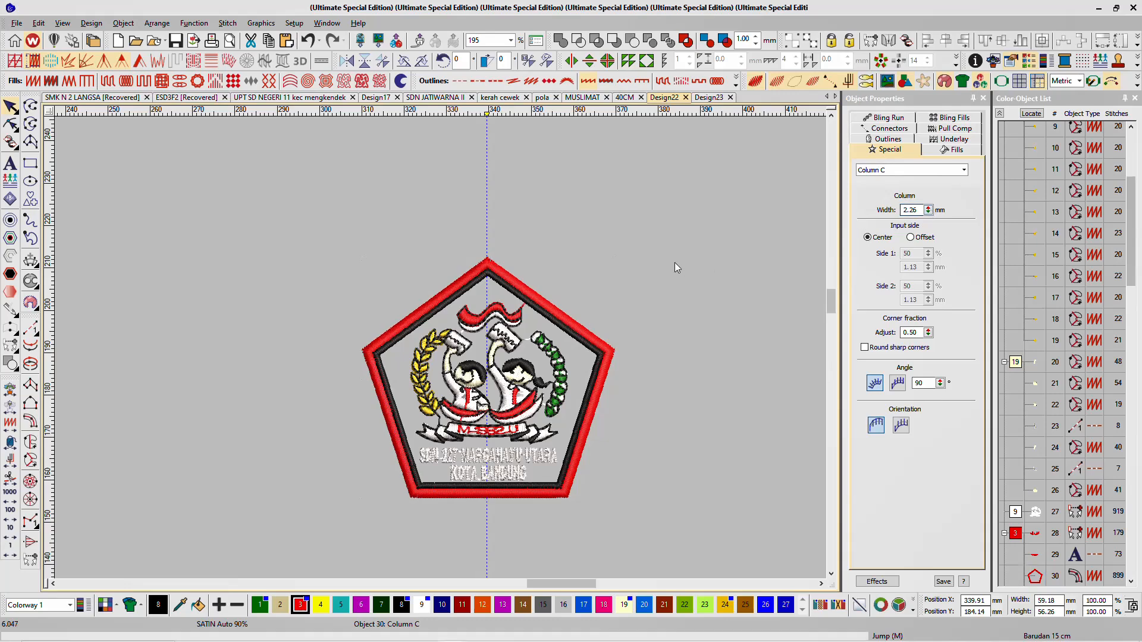
scroll(452, 306, "up", 4)
left_click(597, 176)
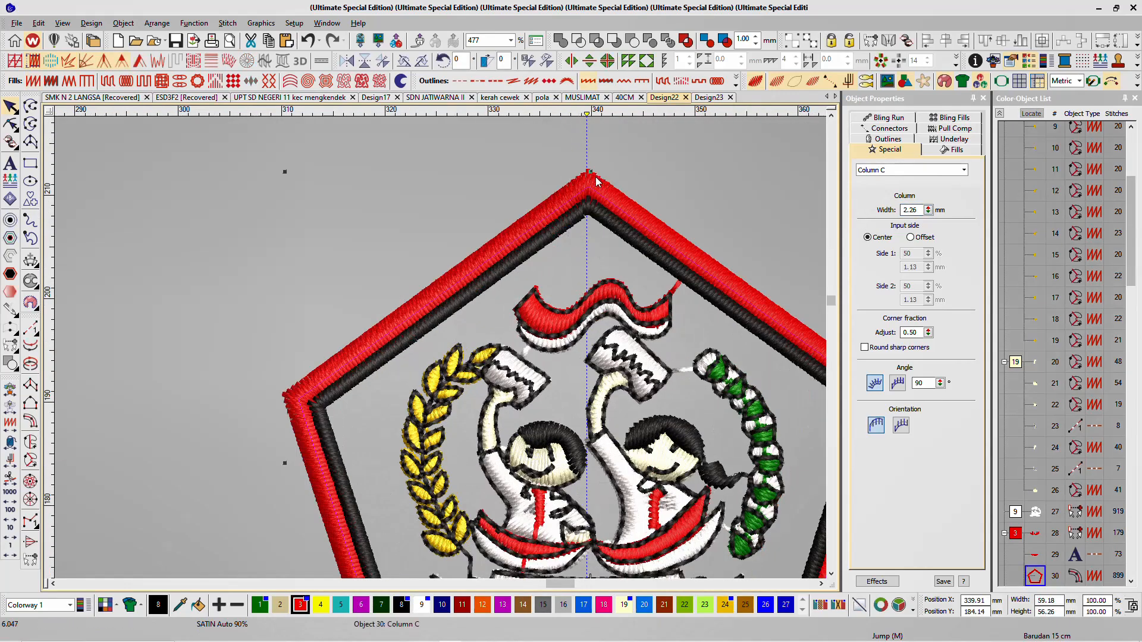
scroll(605, 224, "down", 5)
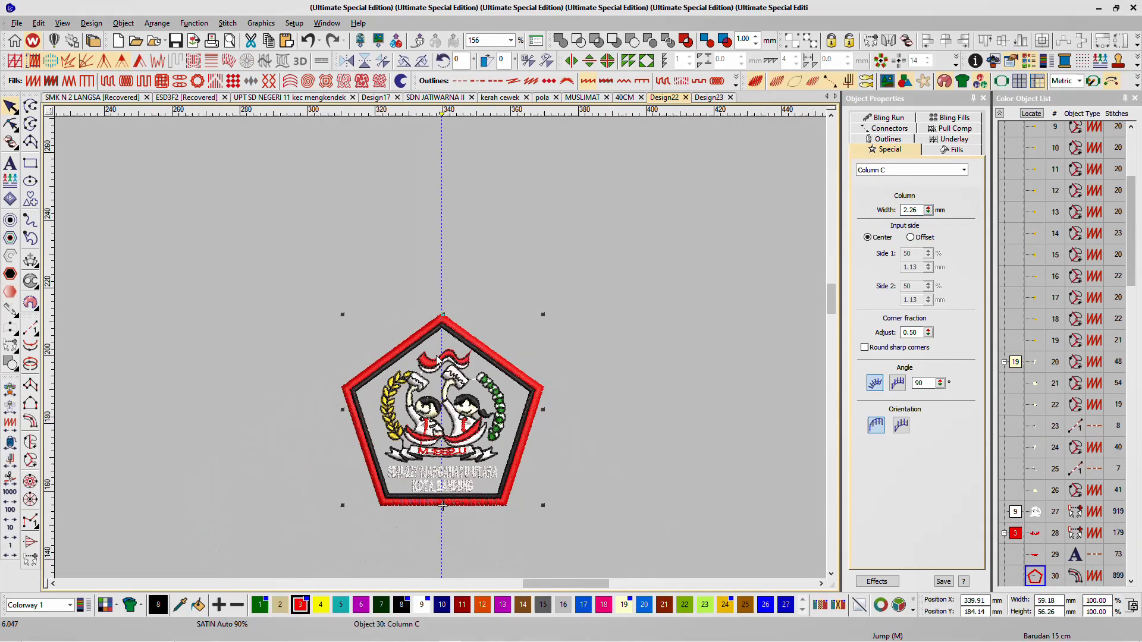
left_click(571, 278)
Step: Create a blue (colour 17) solid-filled vector pentagon from a copy of the red border, placed behind the embroidery
scroll(580, 273, "up", 3)
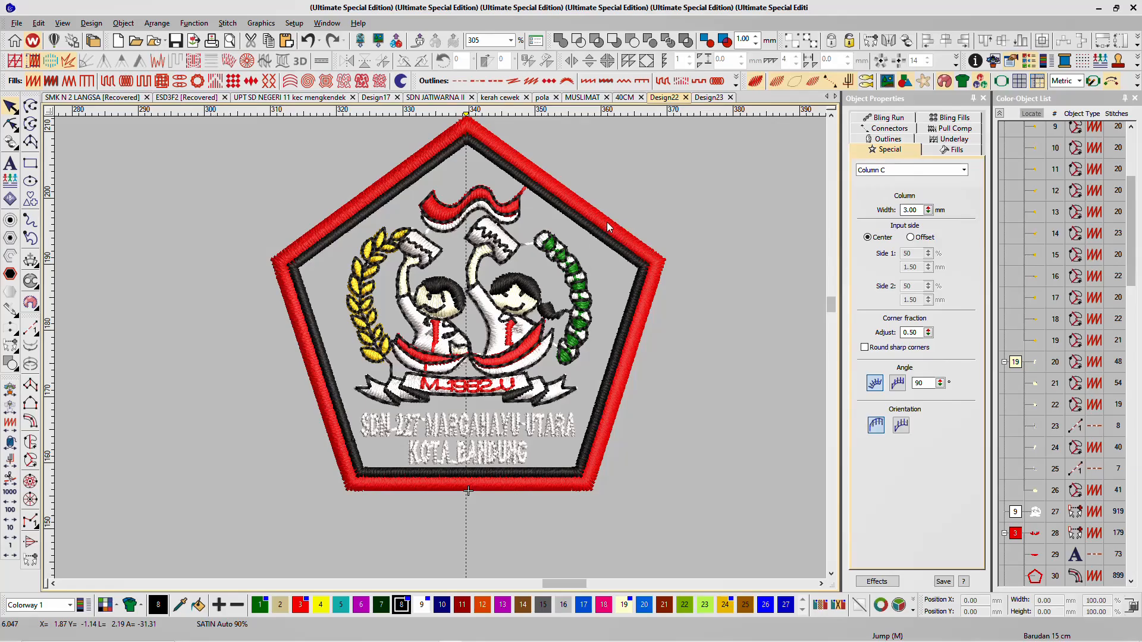
left_click(608, 226)
key("ctrl+d")
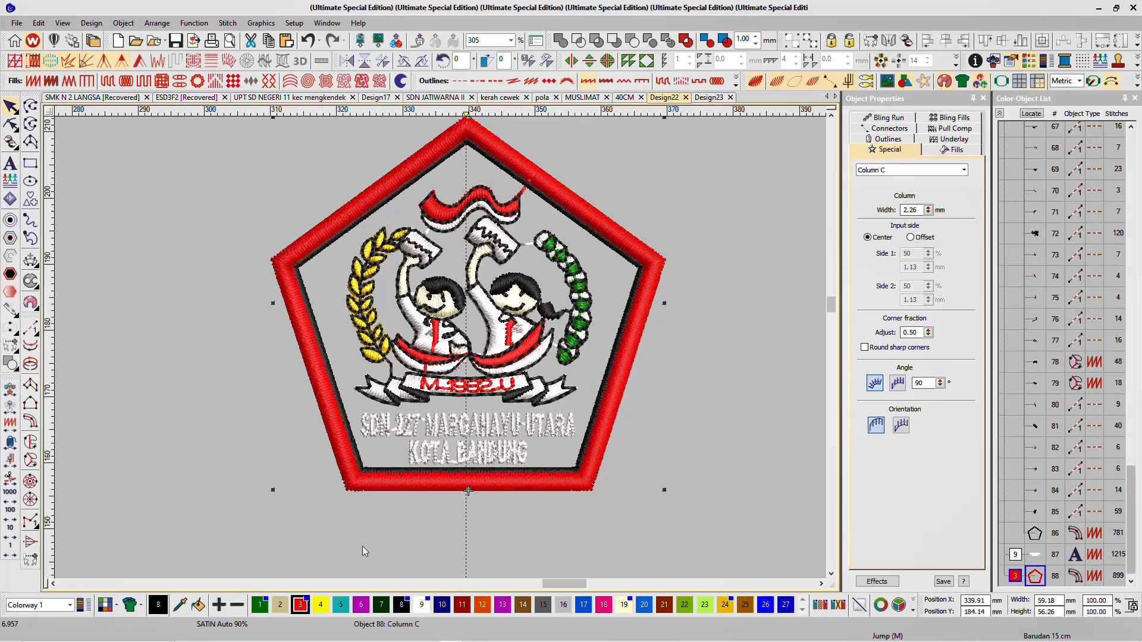
left_click(585, 604)
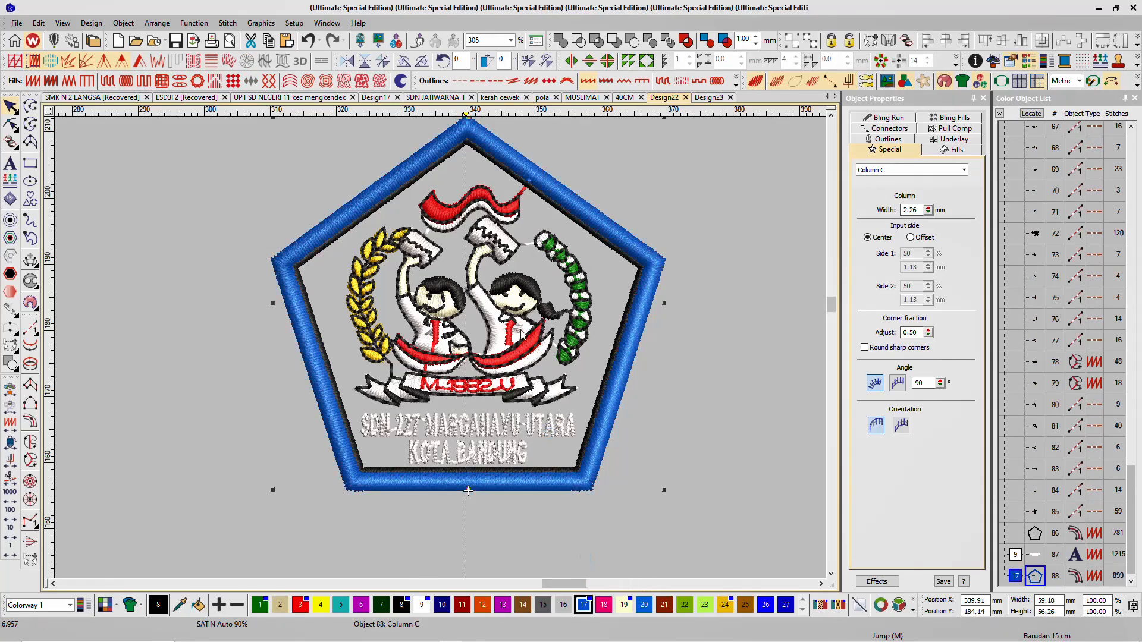
left_click(401, 83)
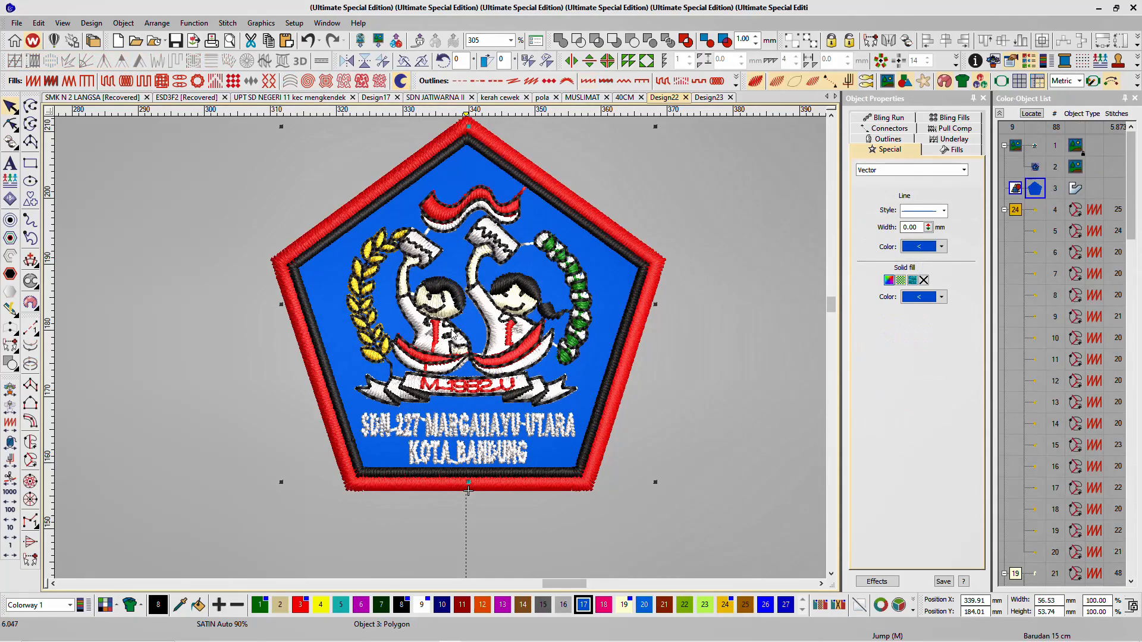
scroll(441, 348, "down", 3)
left_click(564, 212)
Step: Show the reference images again and move the patch photo beside the digitized emblem for comparison
scroll(407, 335, "up", 4)
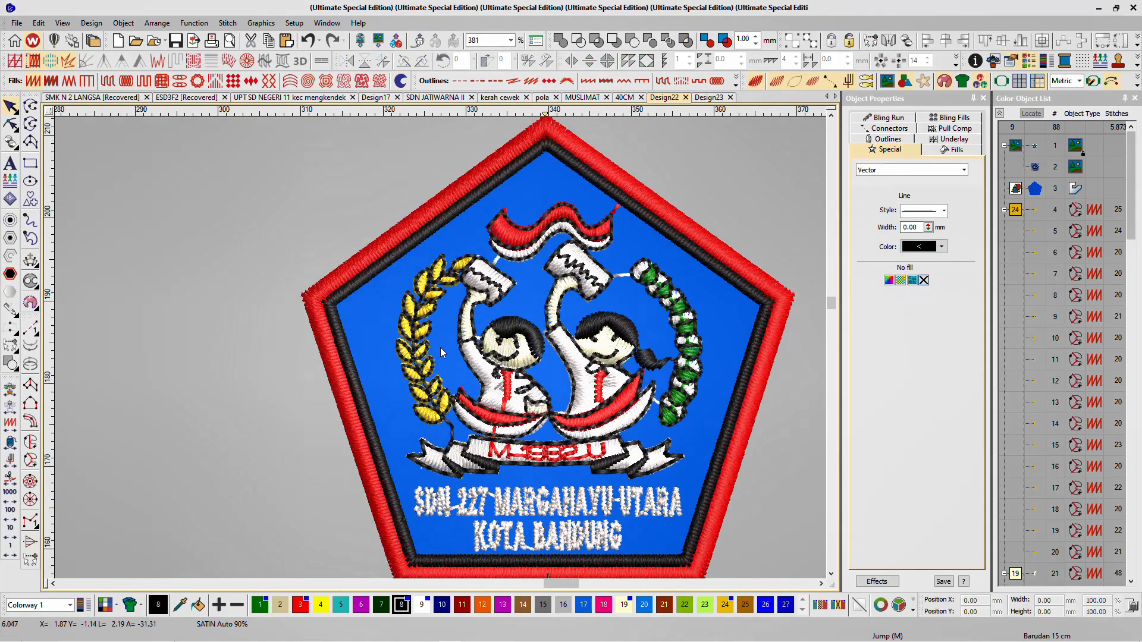
scroll(442, 354, "down", 3)
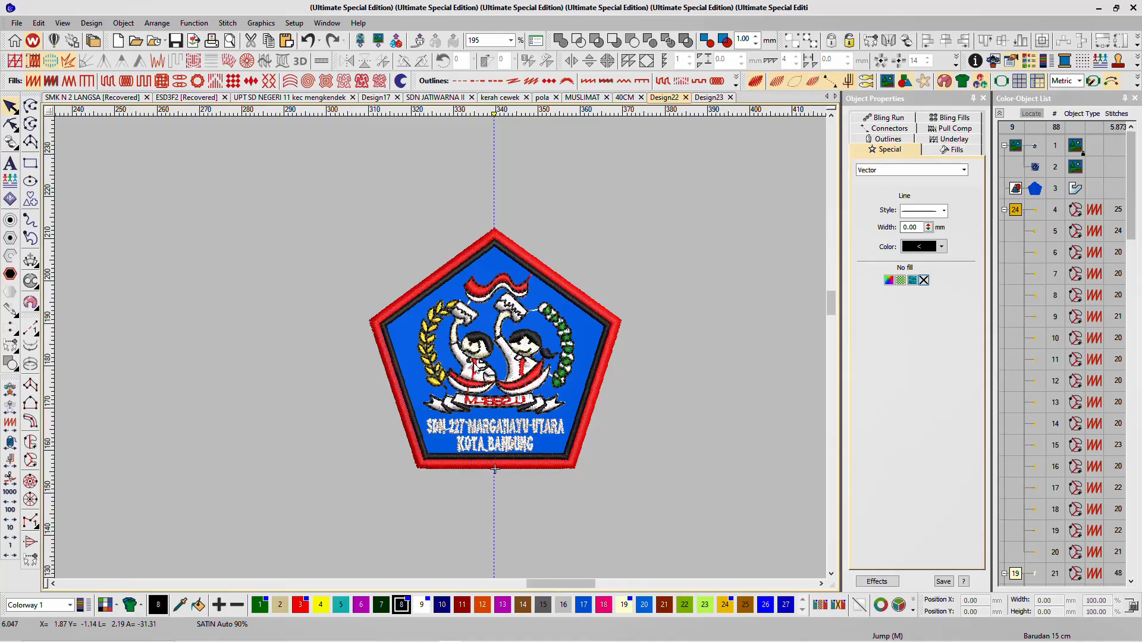
scroll(474, 364, "down", 4)
key("d")
left_click_drag(581, 227, 592, 326)
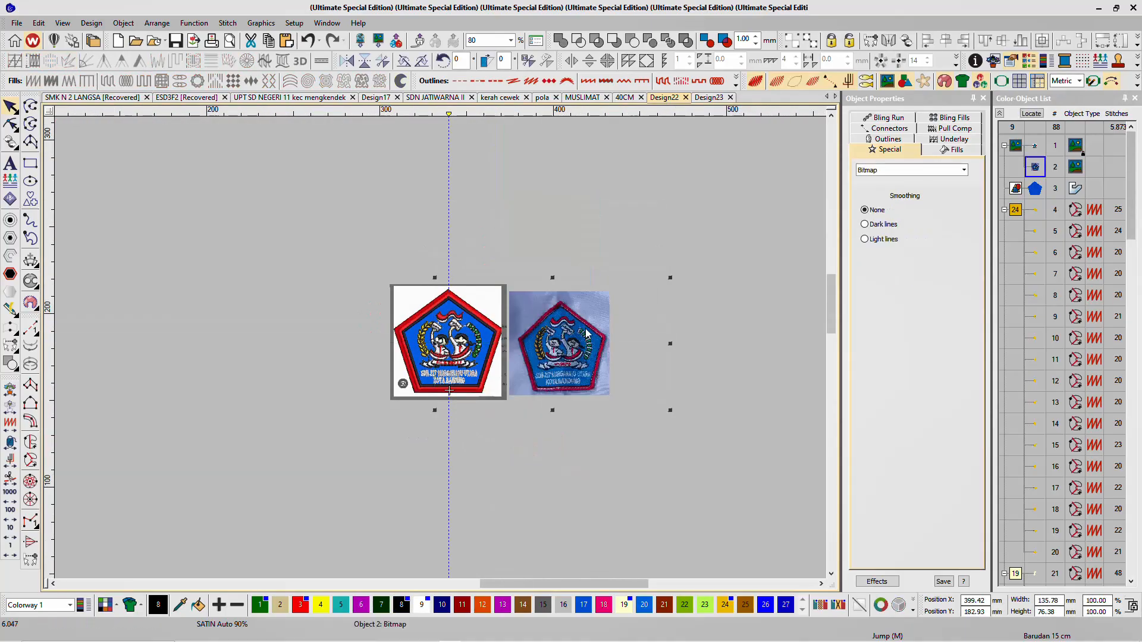
scroll(505, 339, "up", 3)
left_click(512, 180)
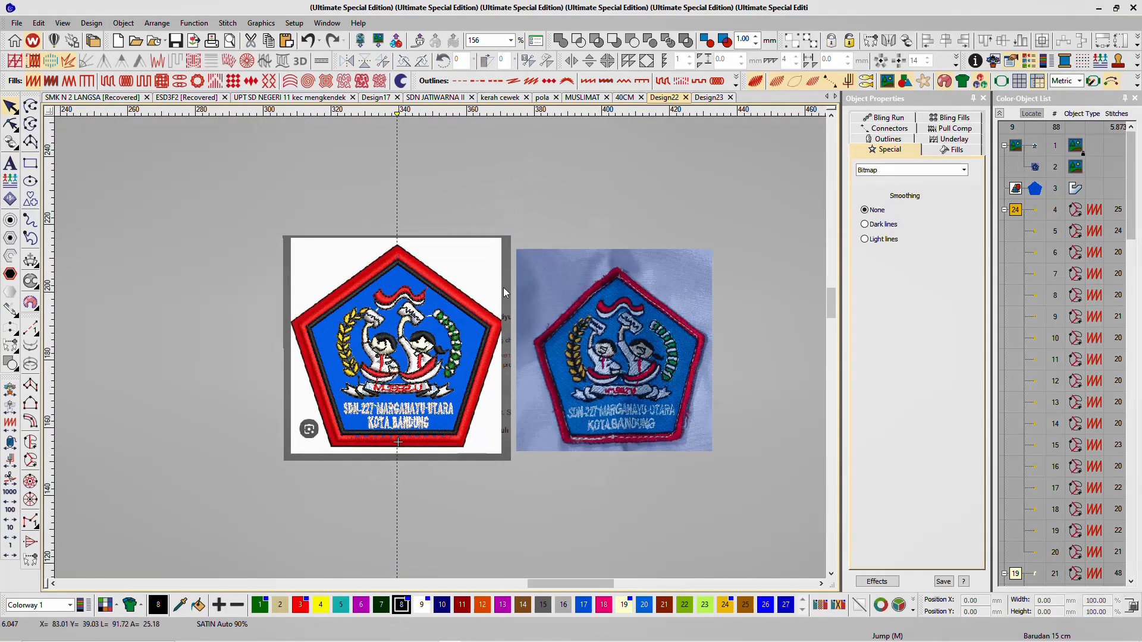
scroll(440, 348, "up", 2)
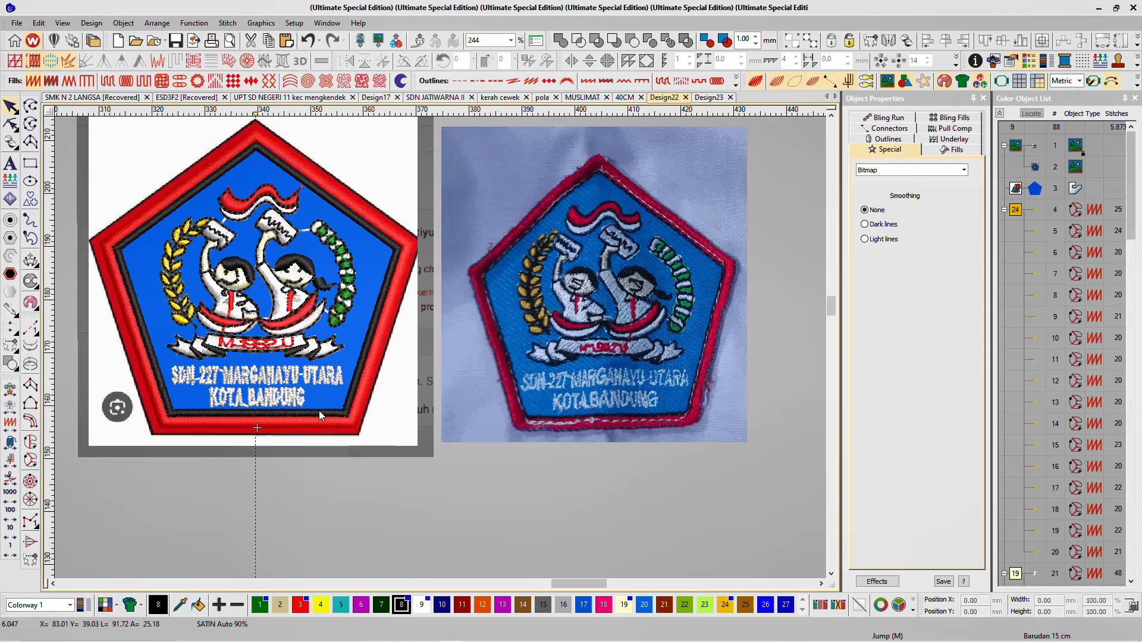
left_click(265, 384)
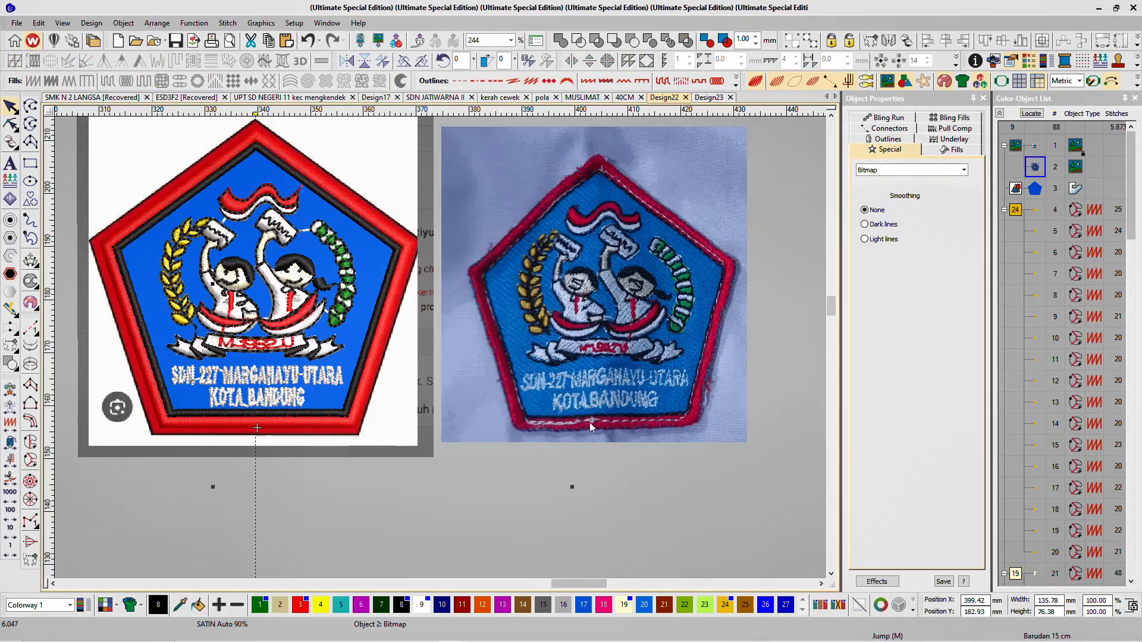
Step: Compare the emblem's borders with the patch photo and set the inner black pentagon border's column width to 0.88 mm
scroll(447, 334, "up", 1)
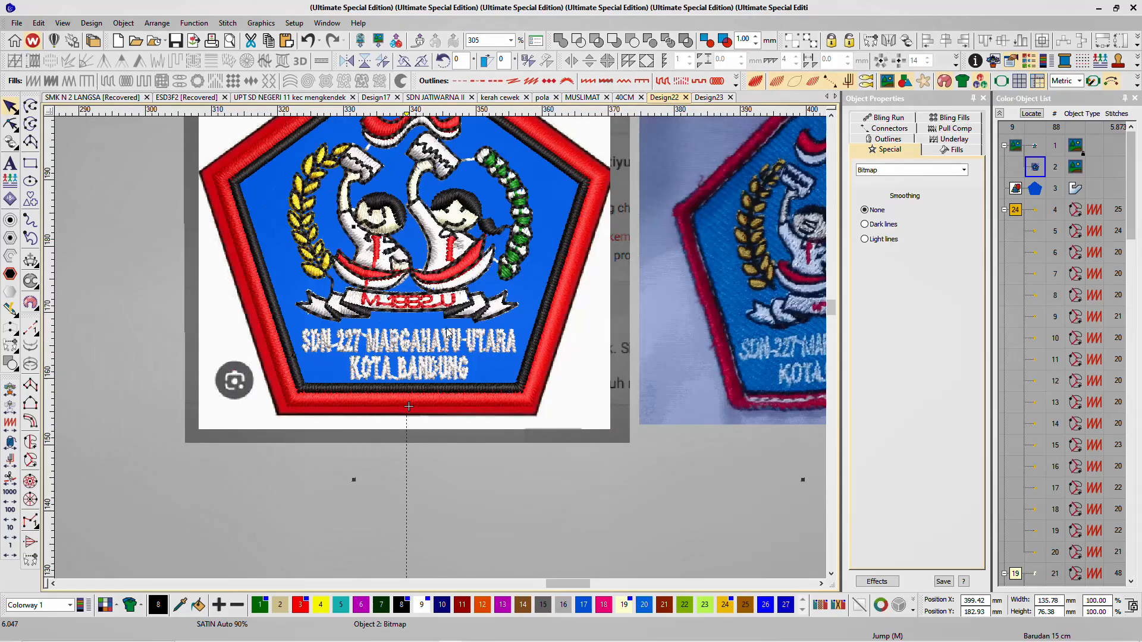
scroll(476, 333, "up", 1)
scroll(442, 352, "down", 2)
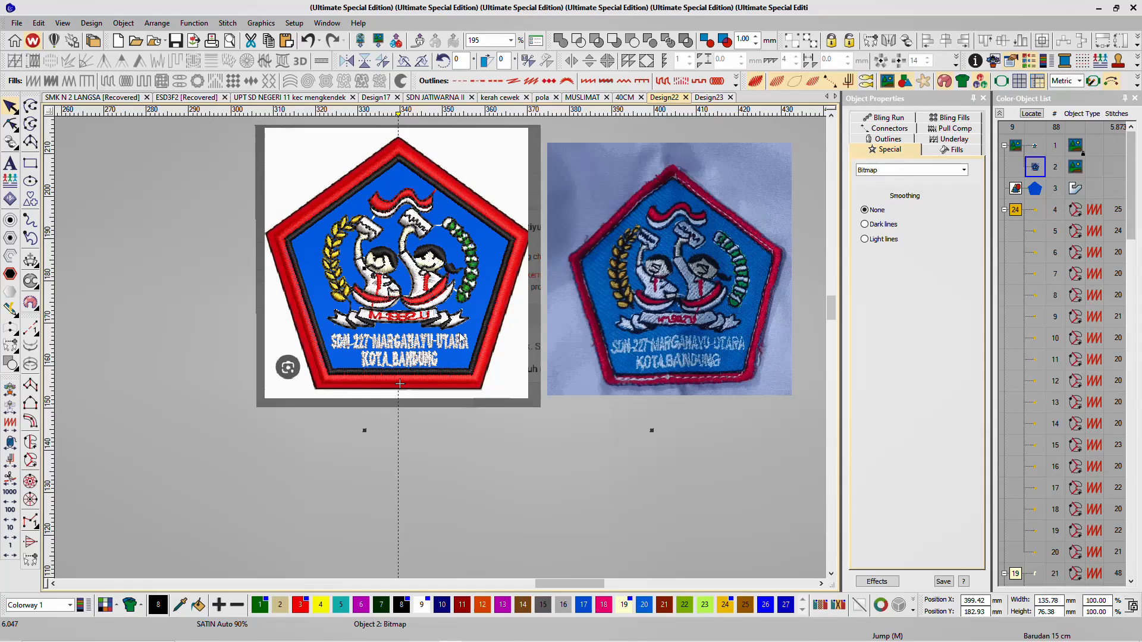
left_click(511, 252)
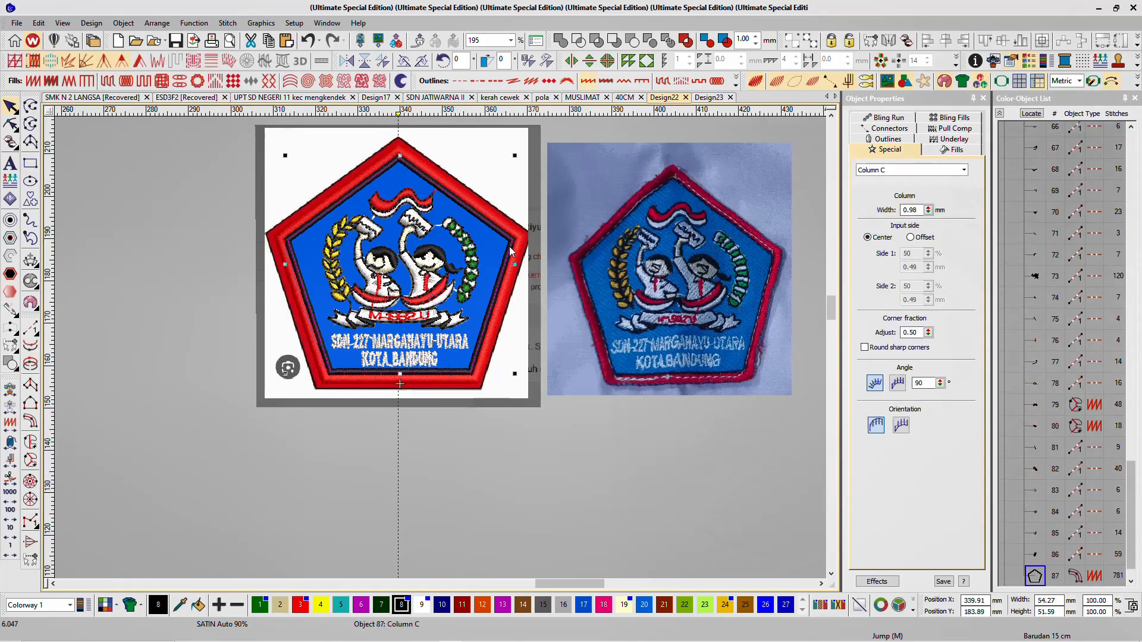
left_click(929, 212)
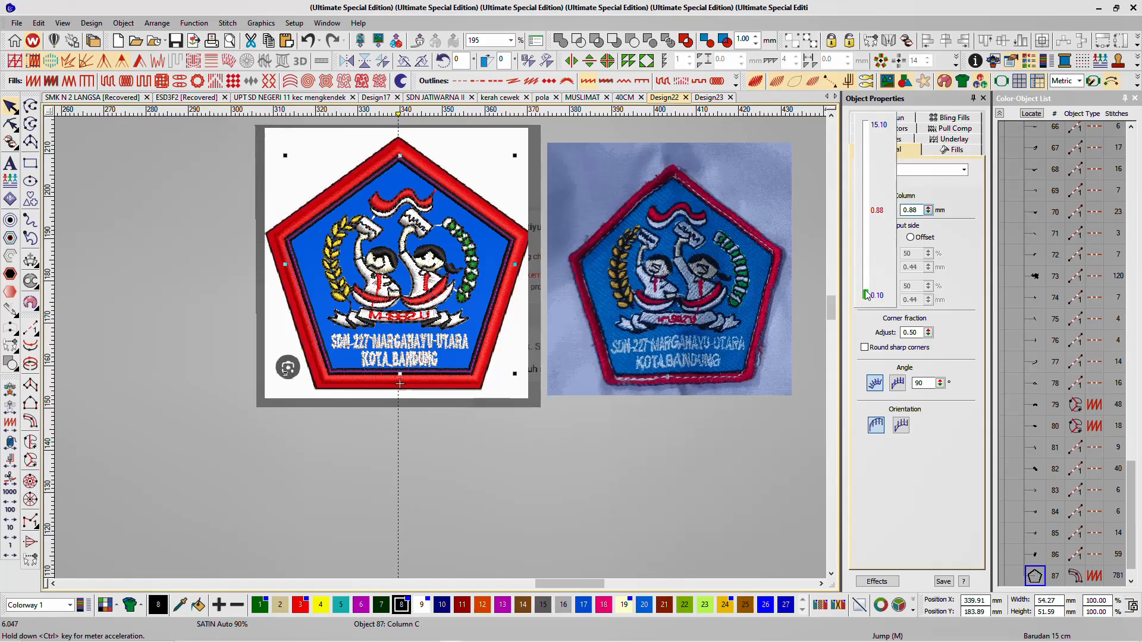
left_click(710, 435)
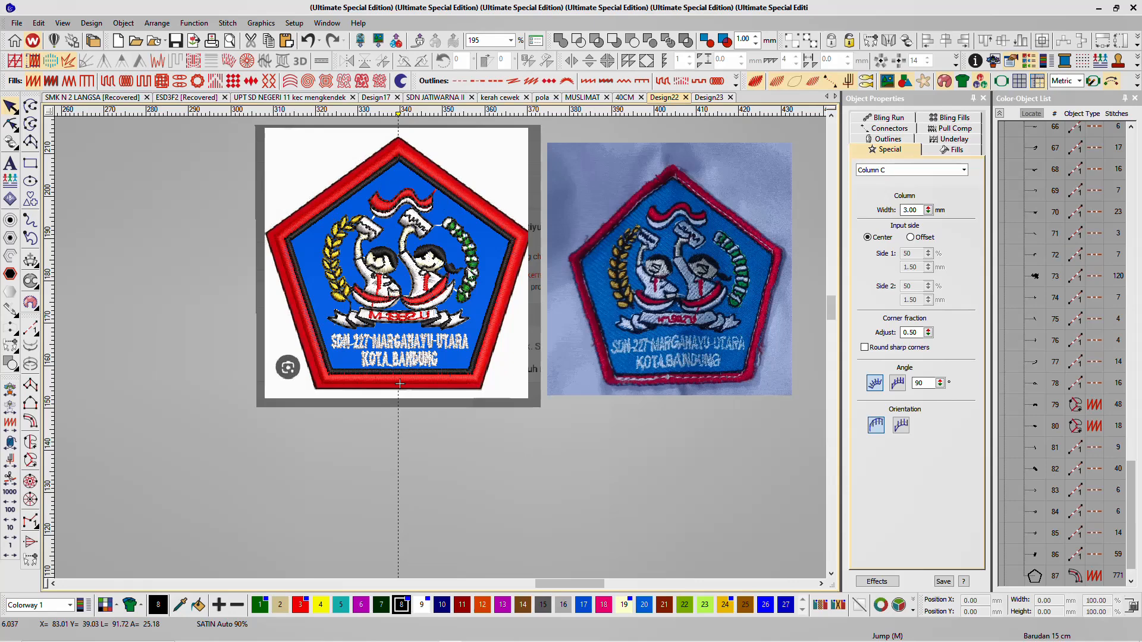
Step: Select the whole emblem to check its extent beside the patch photo, leaving nothing selected at the end
scroll(395, 268, "up", 2)
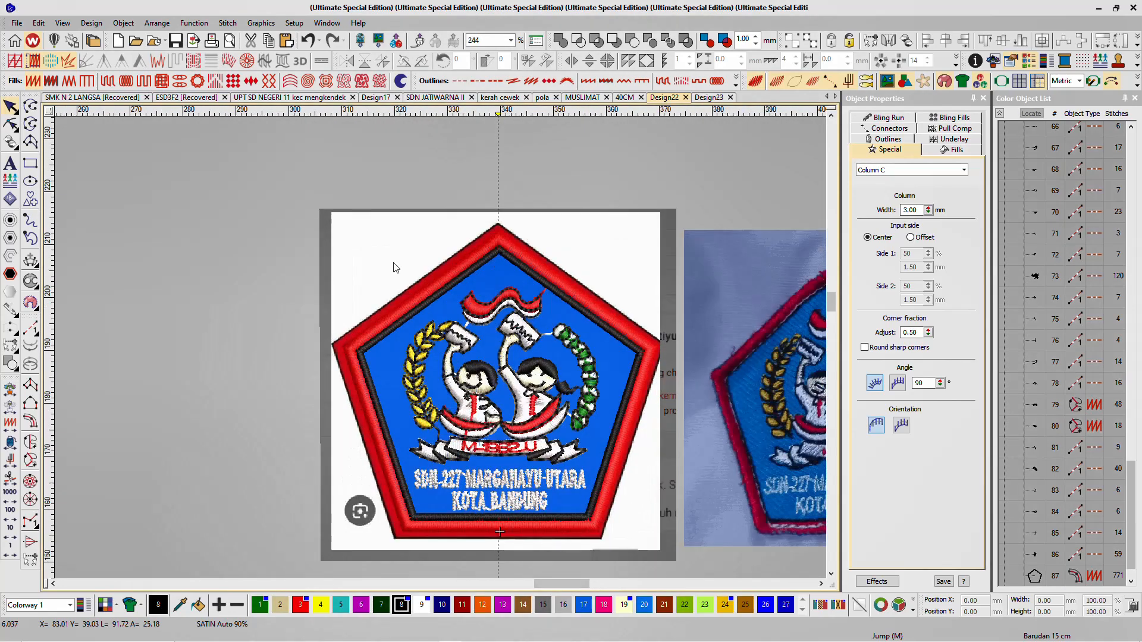
left_click_drag(278, 177, 571, 491)
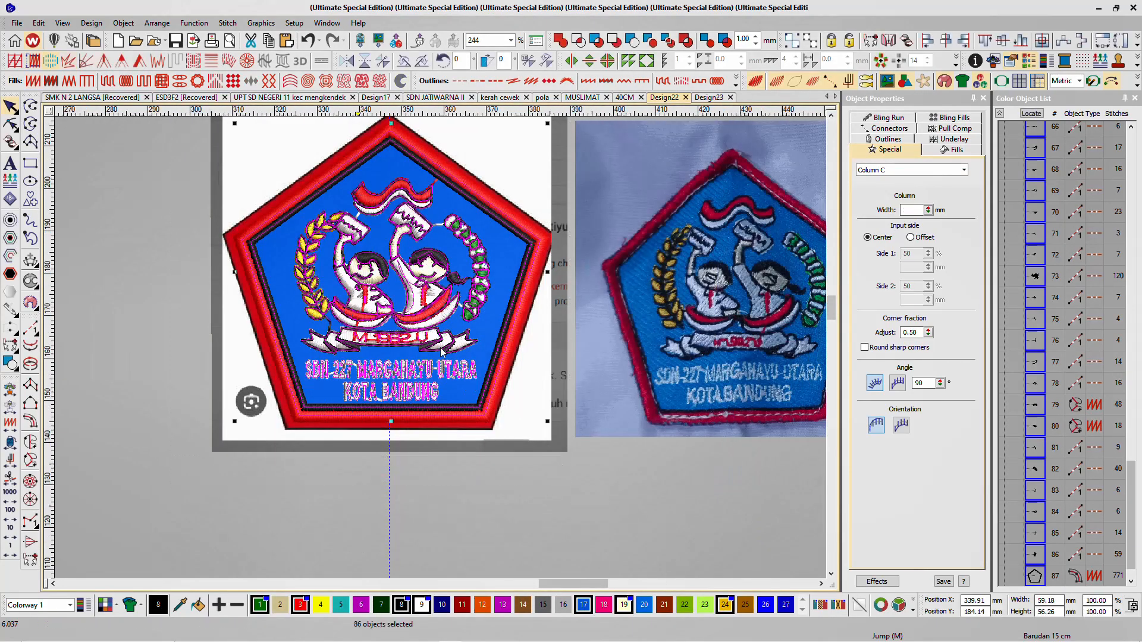
scroll(440, 347, "down", 2)
left_click(508, 465)
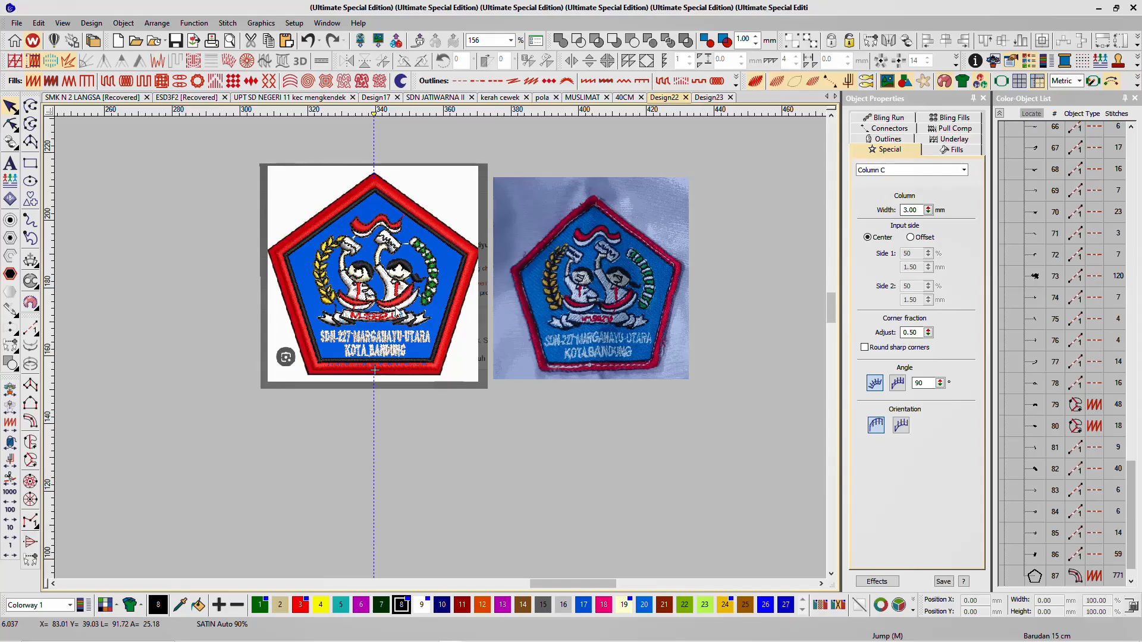
Step: Hide the reference images and inspect the finished emblem on its own, both close up and as a whole
key("d")
scroll(343, 267, "up", 4)
scroll(441, 350, "down", 2)
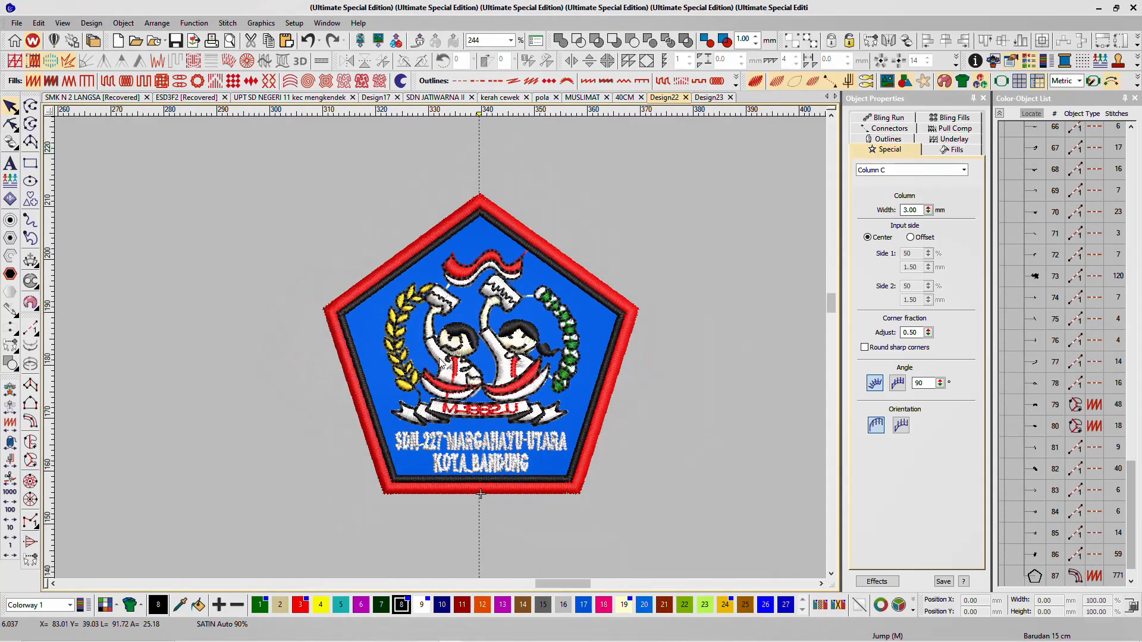
scroll(440, 358, "up", 2)
scroll(441, 350, "down", 3)
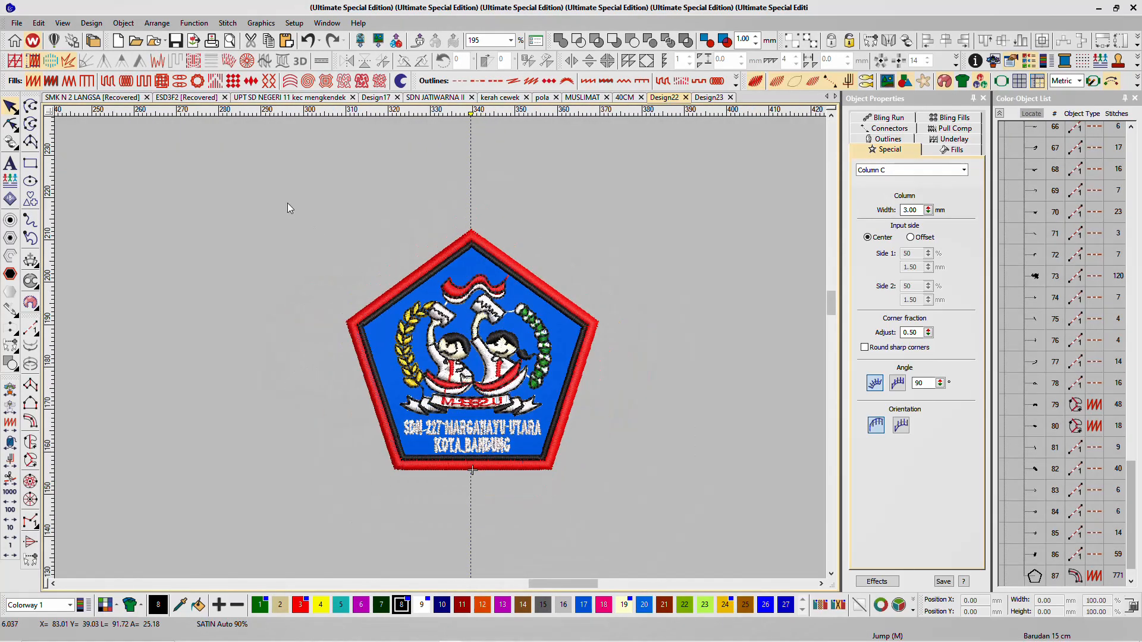
left_click_drag(284, 201, 701, 514)
left_click(691, 420)
mouse_move(516, 634)
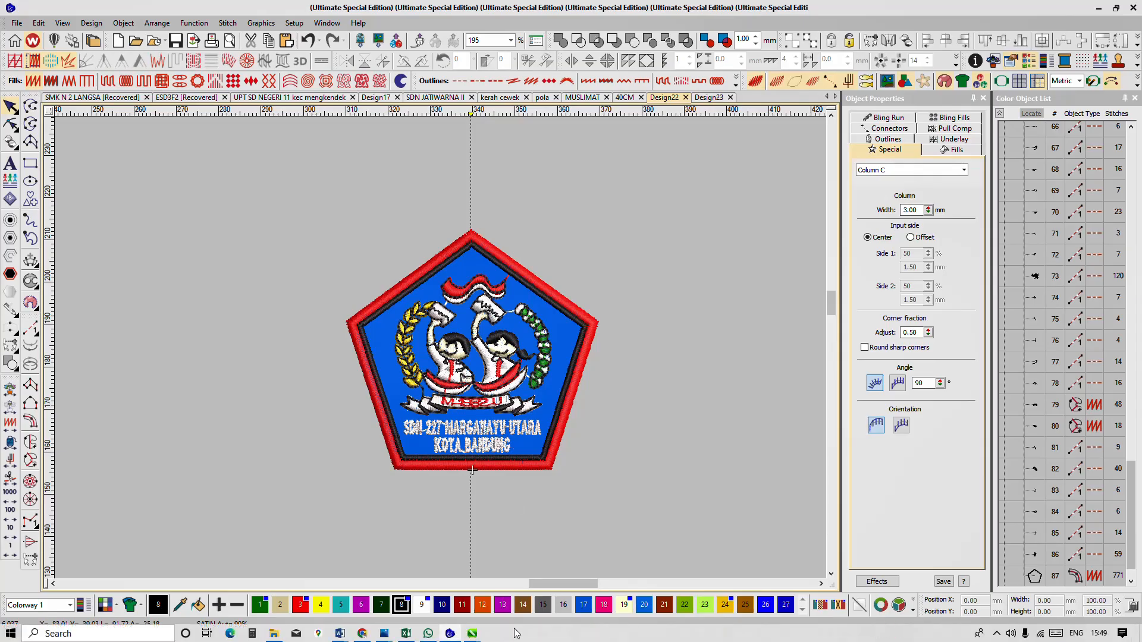
left_click(997, 634)
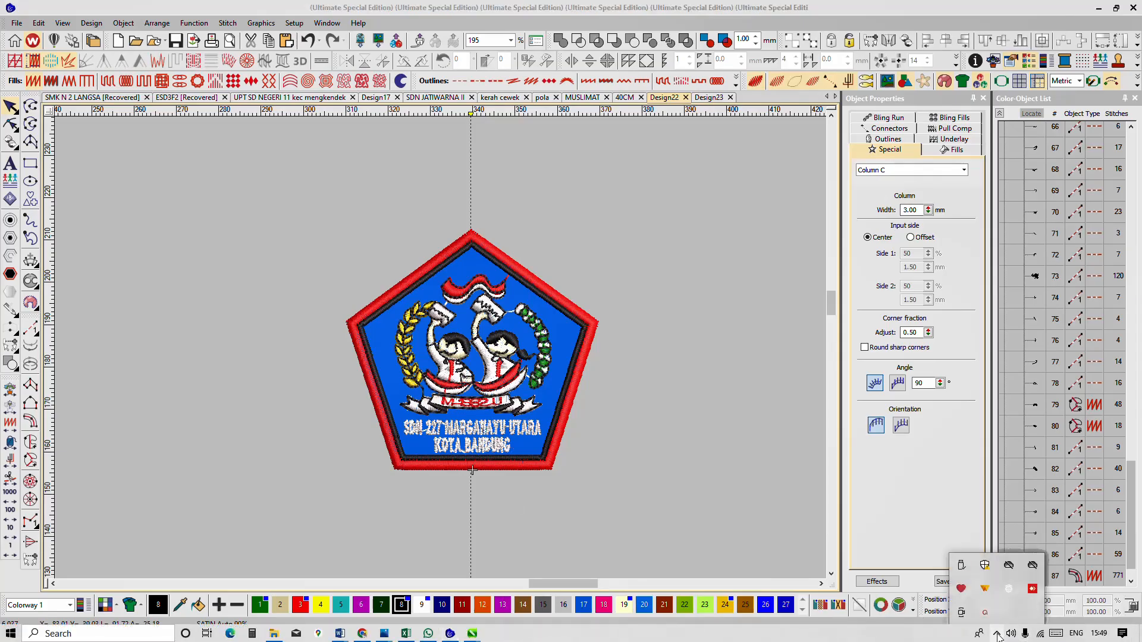